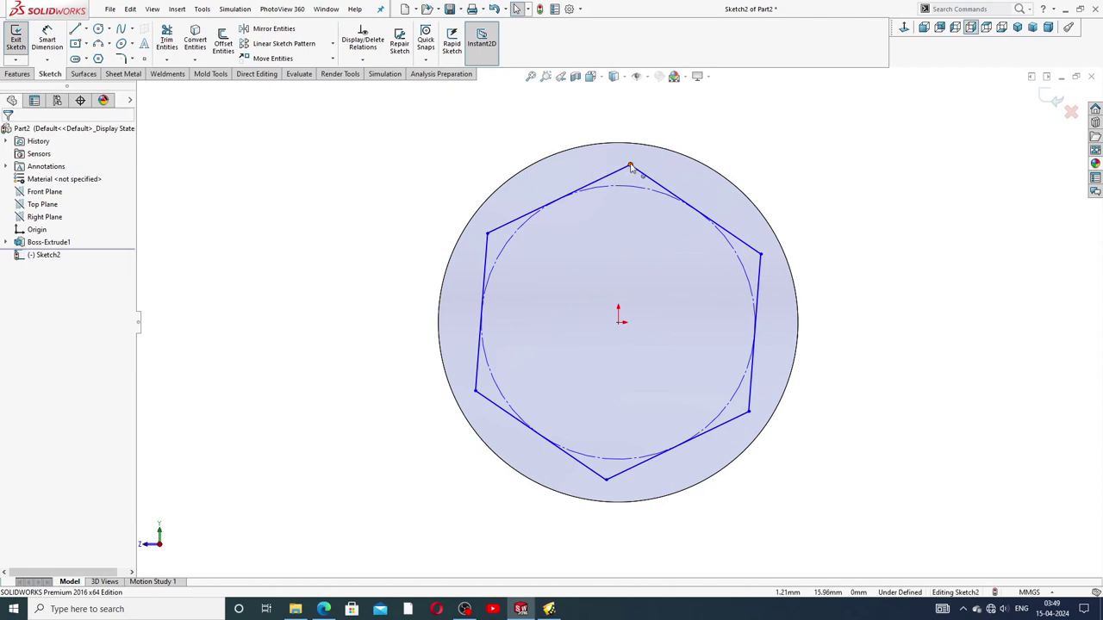
Make the hexagon's upper corner point vertical to the sketch origin
left_click(631, 165)
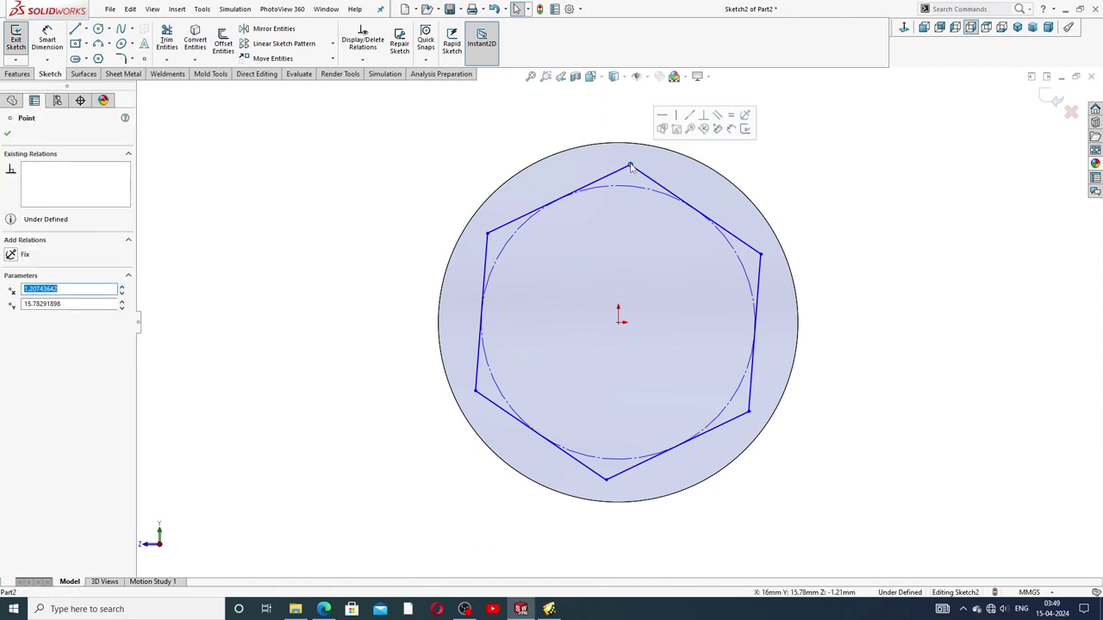
left_click(619, 320, "ctrl")
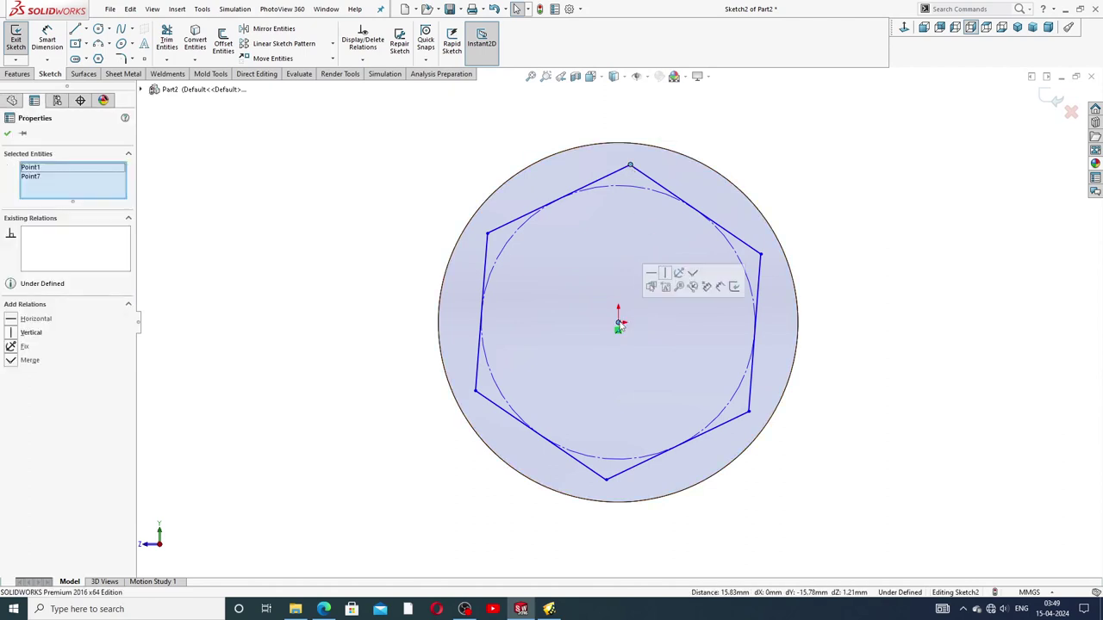
left_click(664, 273)
left_click(784, 173)
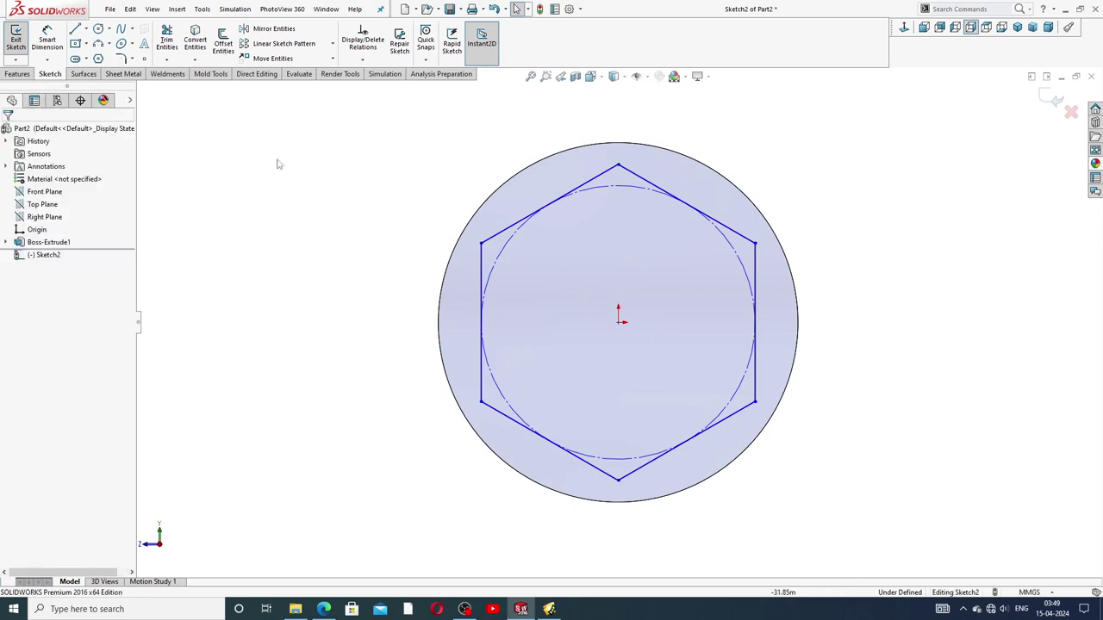
Dimension the hexagon's vertical distance between its upper and lower corners and set it to 42 mm
left_click(58, 38)
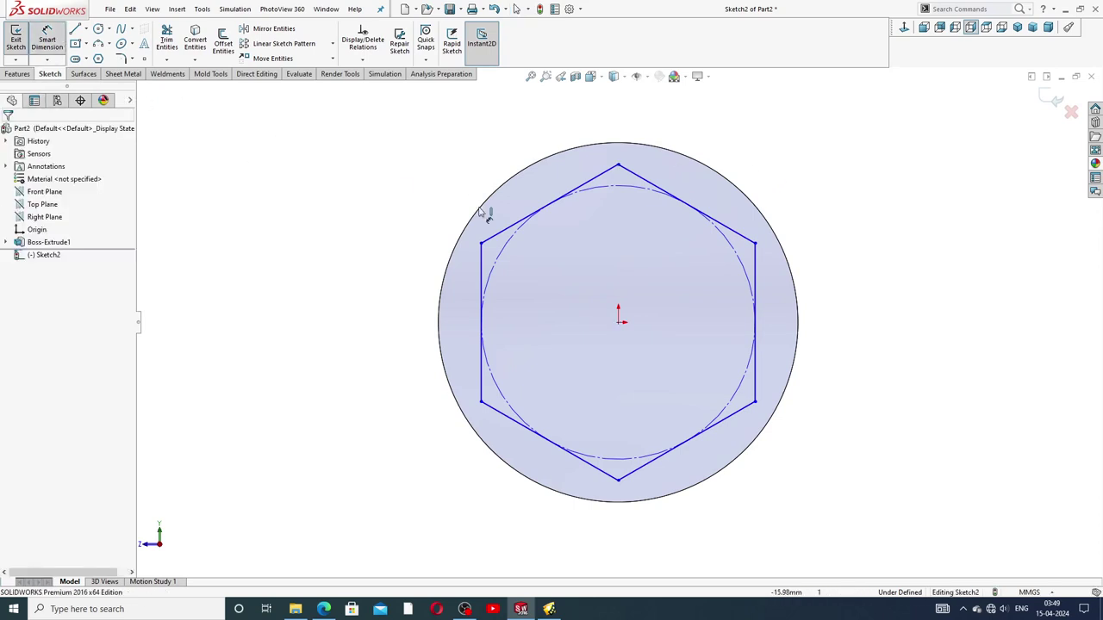
left_click(619, 167)
left_click(617, 480)
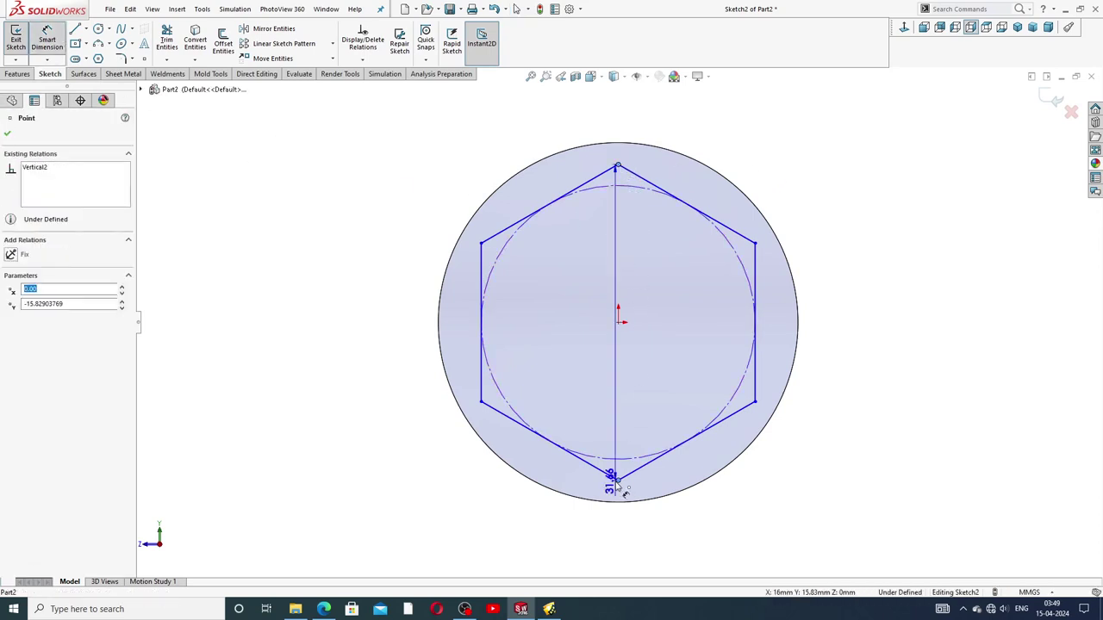
left_click(401, 358)
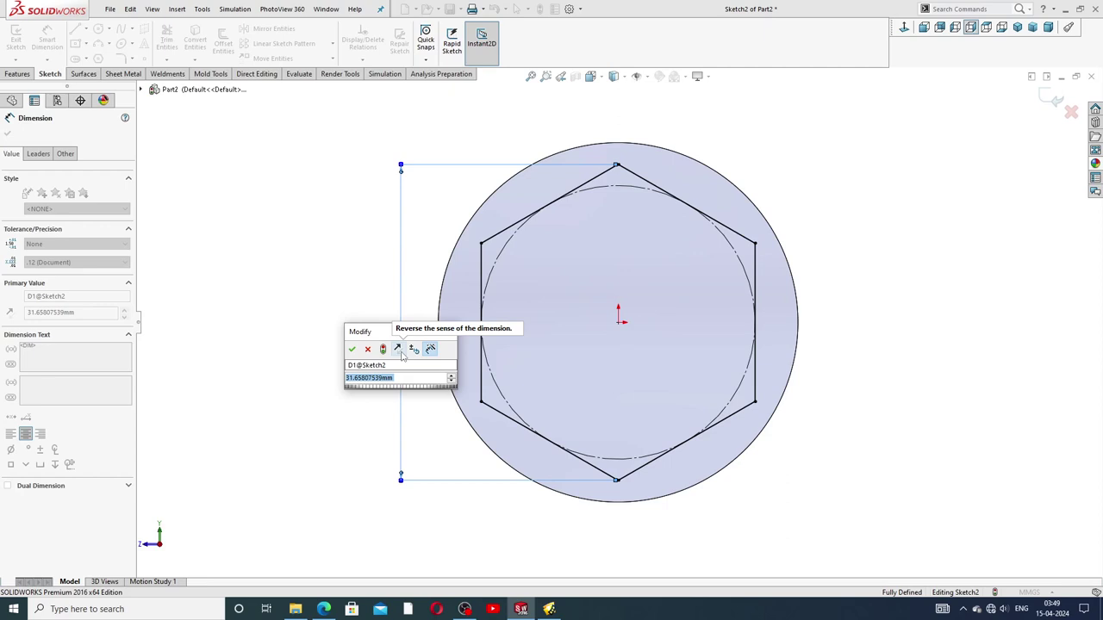
type("42")
key("Return")
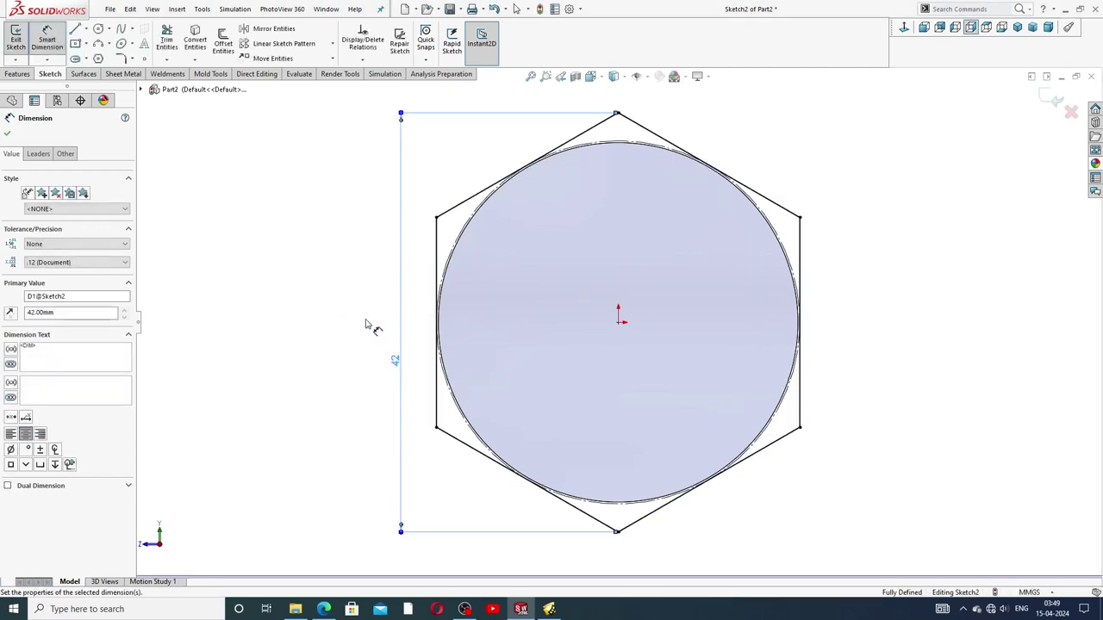
left_click(366, 324)
Reposition the hexagon's corner-to-corner dimension beside the profile and end dimensioning
scroll(611, 296, "up", 3)
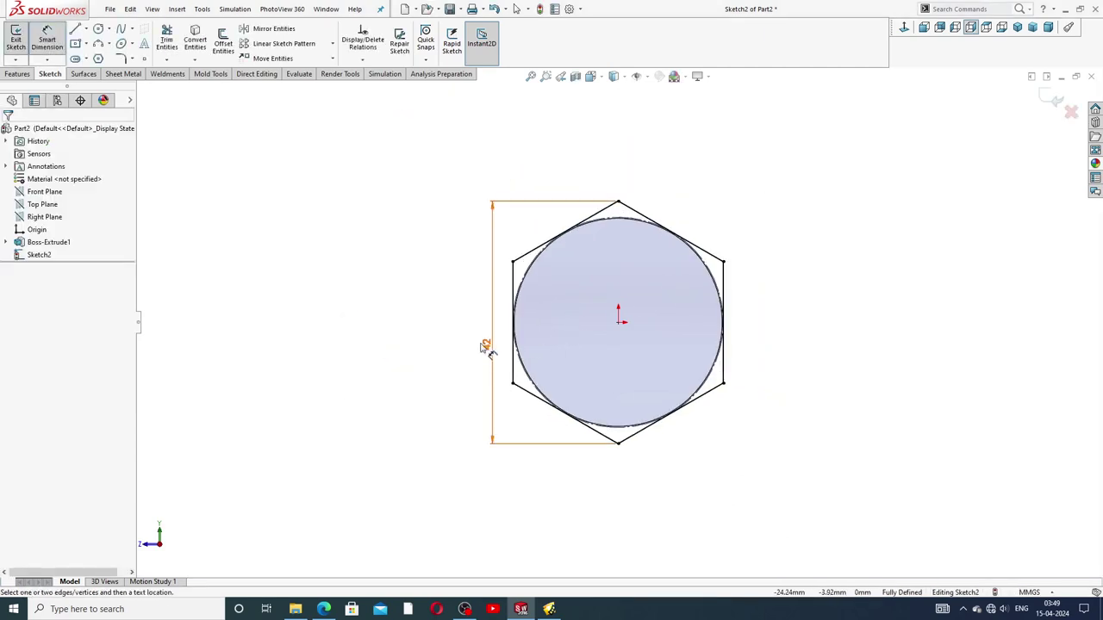
left_click_drag(483, 347, 480, 307)
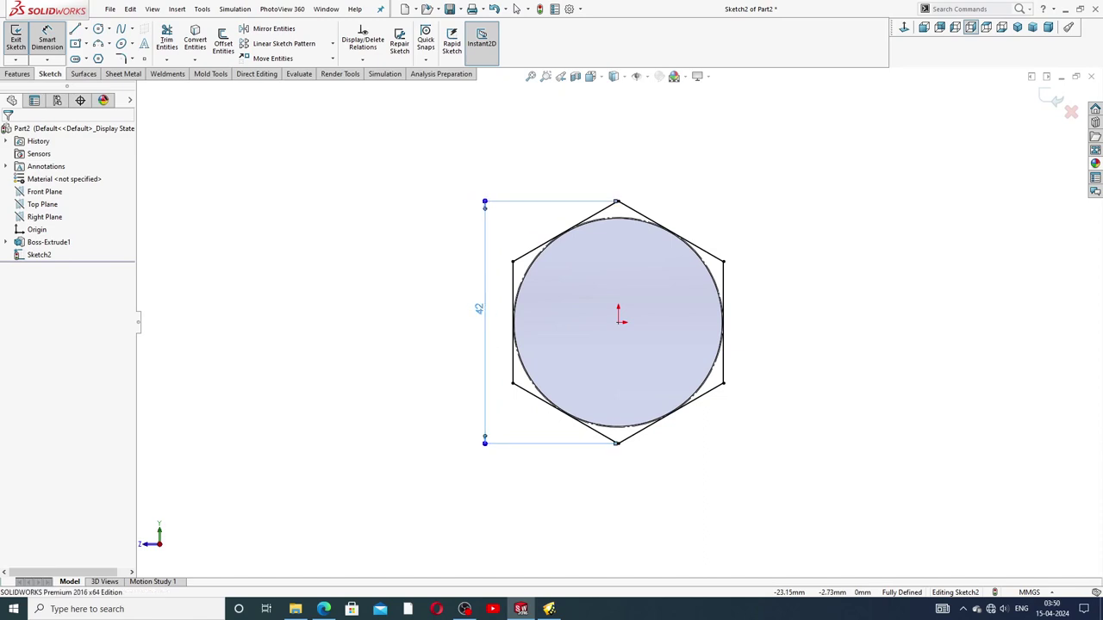
left_click(776, 179)
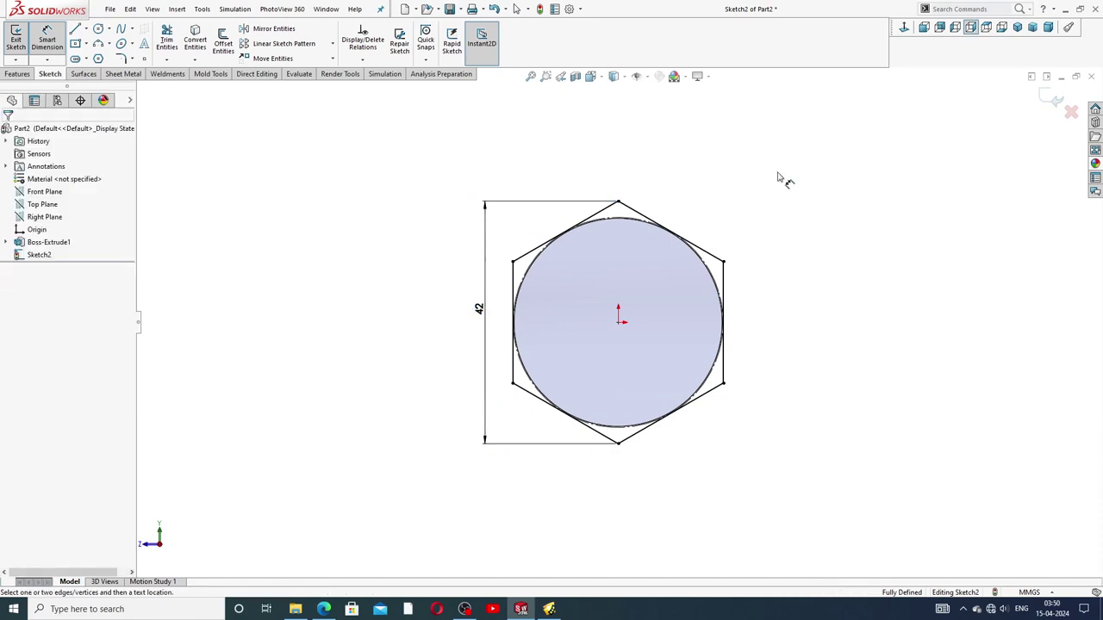
right_click(778, 177)
left_click(796, 170)
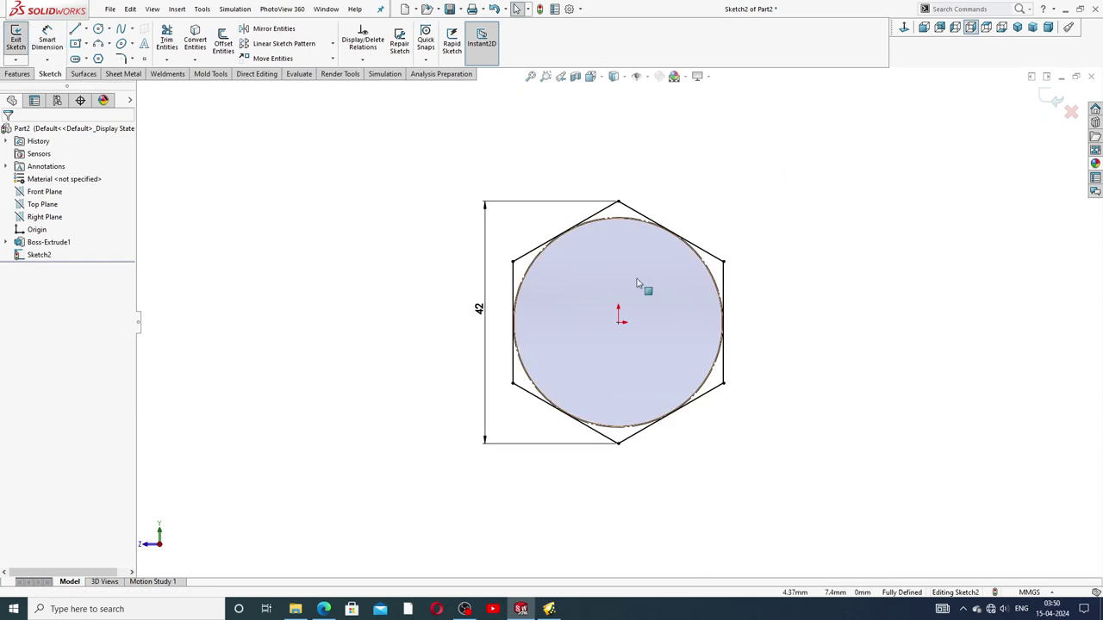
Extrude the hexagon sketch as a boss to a blind depth of 10 mm, merged with the cylinder
left_click(17, 73)
left_click(19, 41)
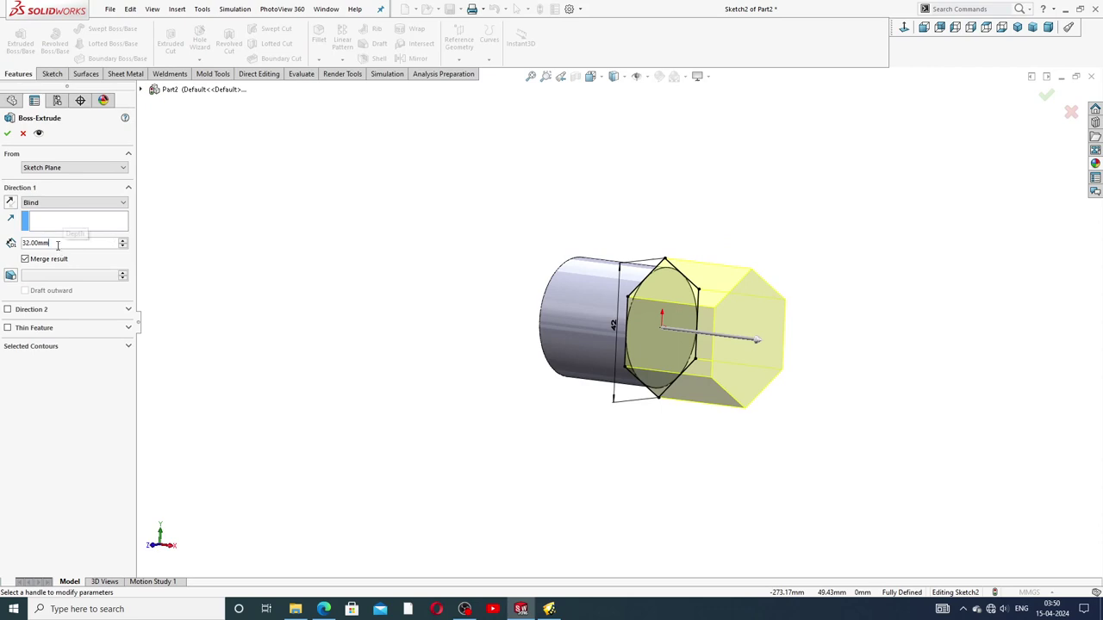
type("10")
key("Return")
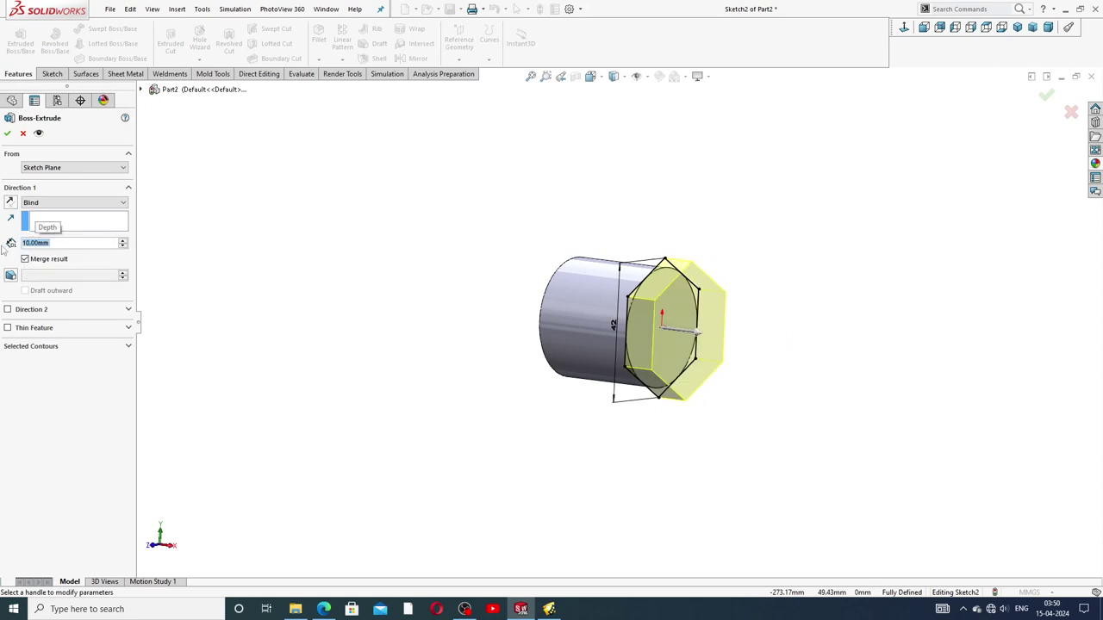
middle_click_drag(351, 249, 508, 282)
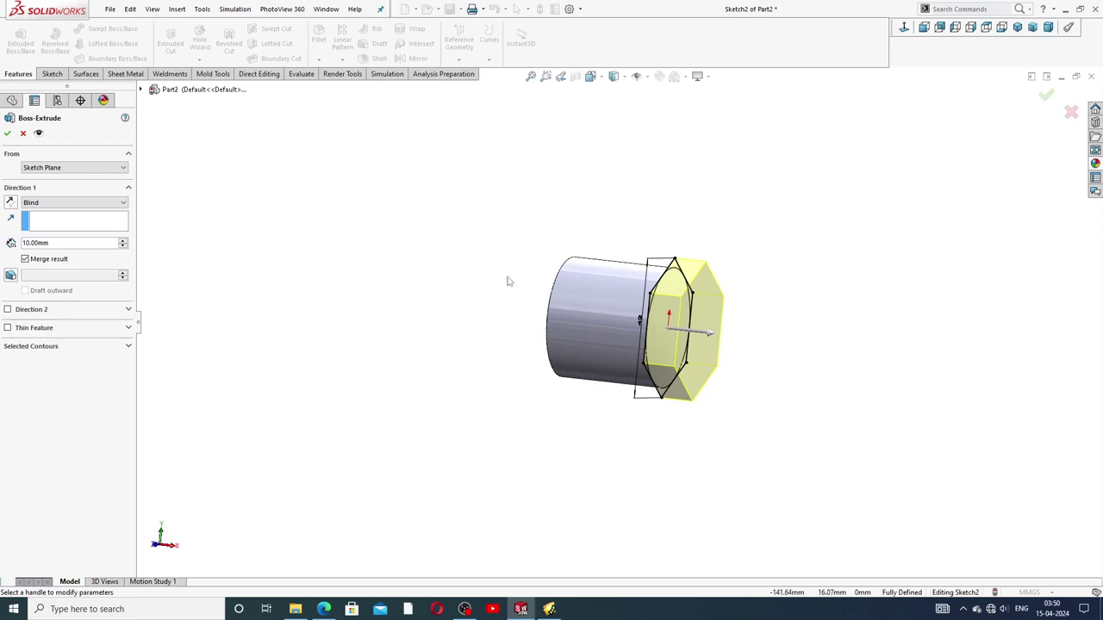
scroll(642, 310, "down", 3)
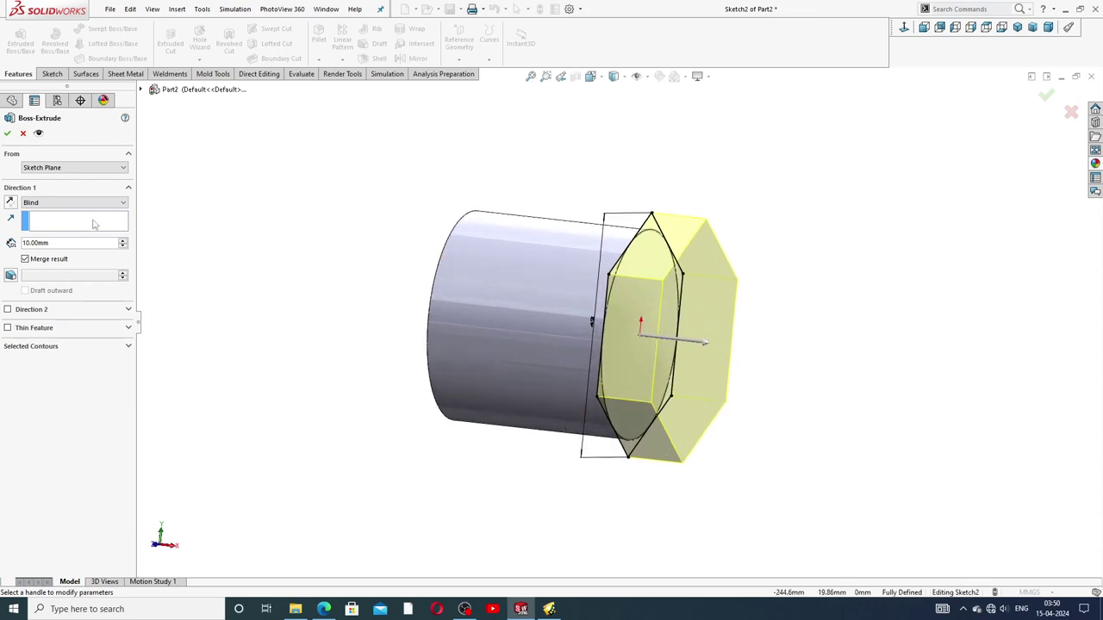
left_click(8, 134)
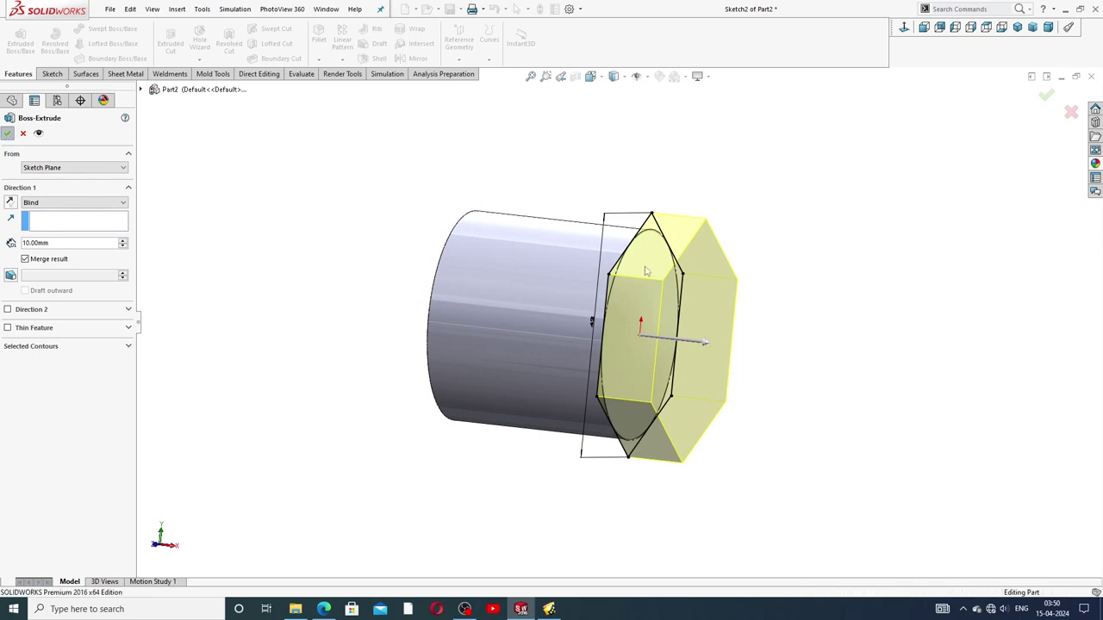
Start a sketch on the cylinder's free end face and convert the Sketch2 hexagon into it
middle_click_drag(787, 328, 800, 300)
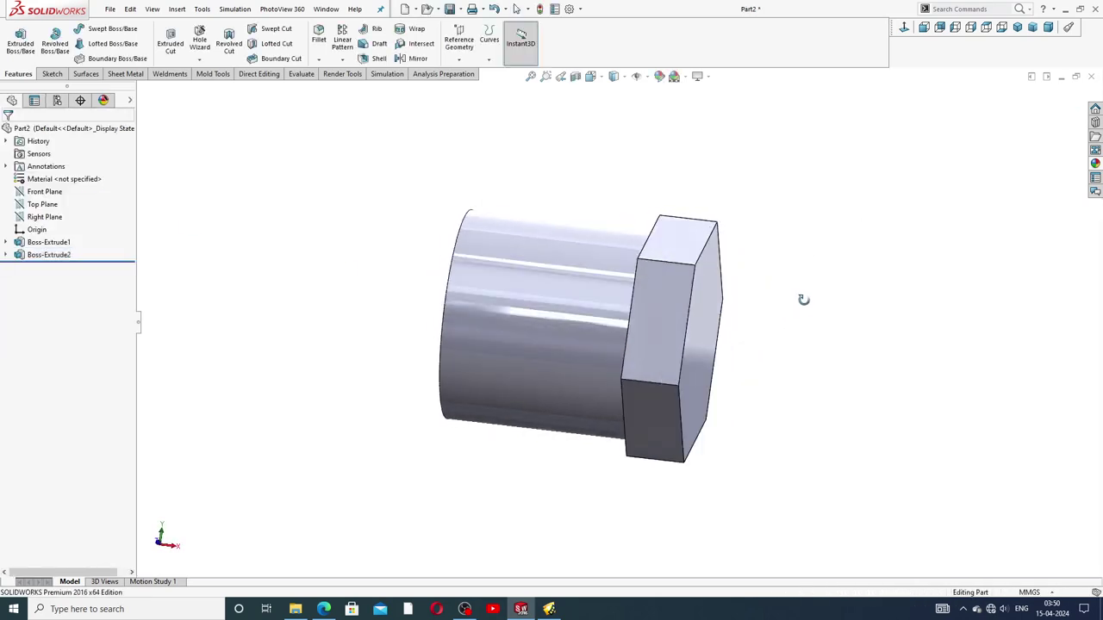
scroll(459, 319, "up", 3)
middle_click_drag(460, 319, 526, 360)
left_click(532, 311)
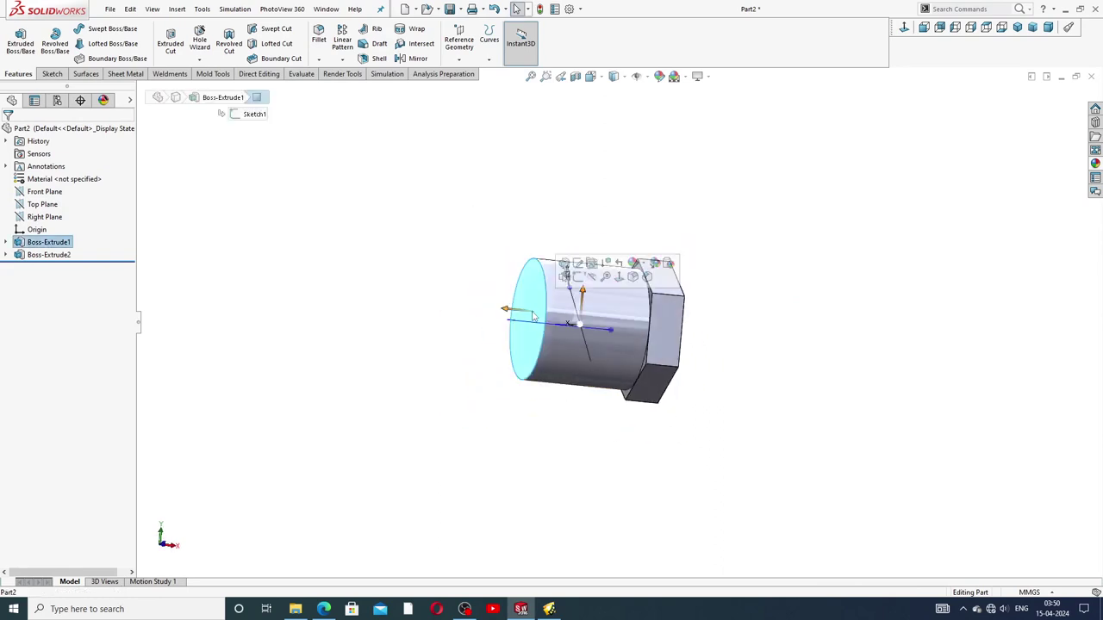
left_click(577, 277)
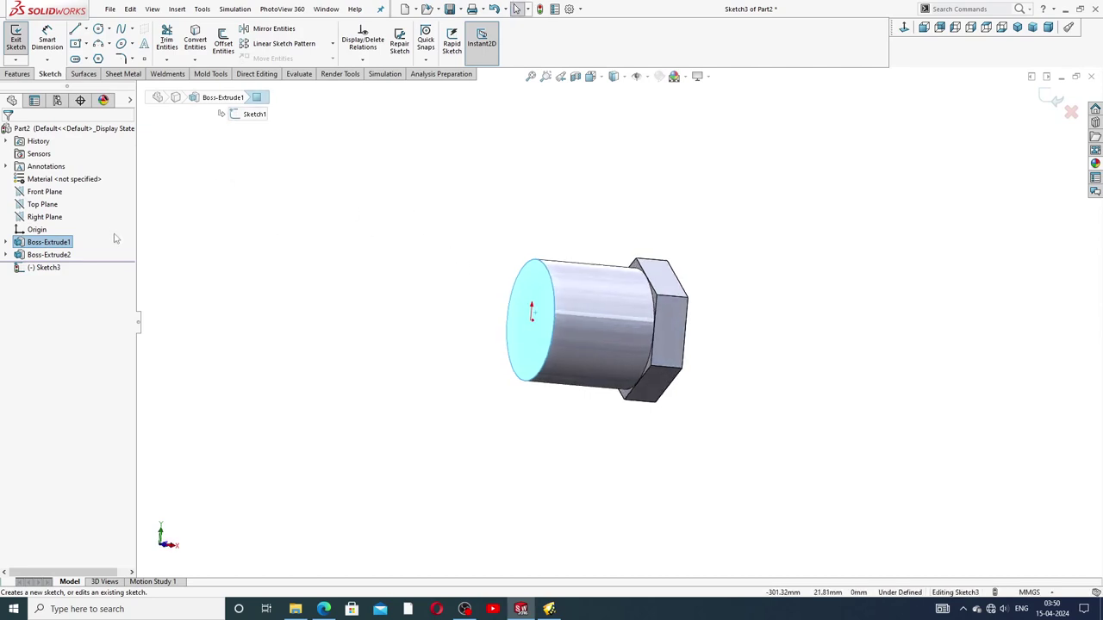
left_click(5, 255)
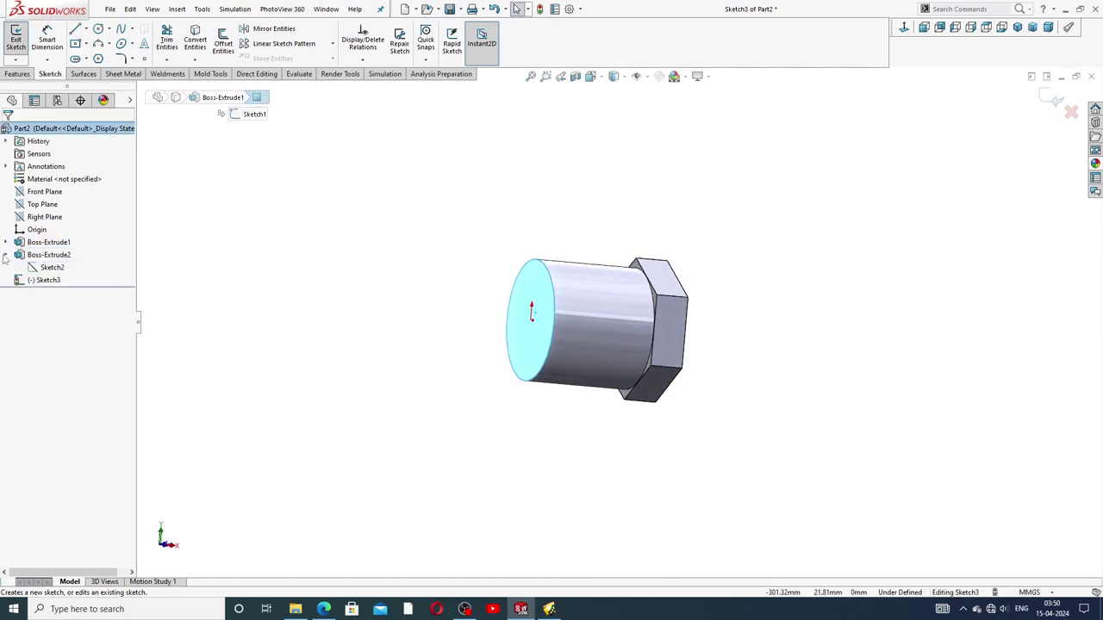
left_click(50, 267)
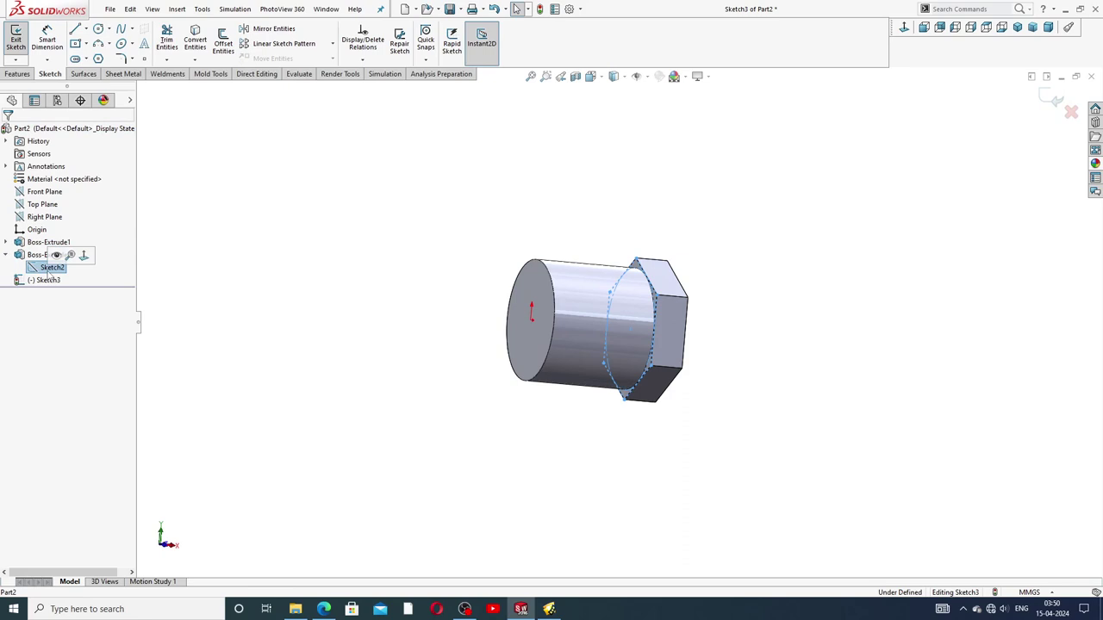
left_click(196, 43)
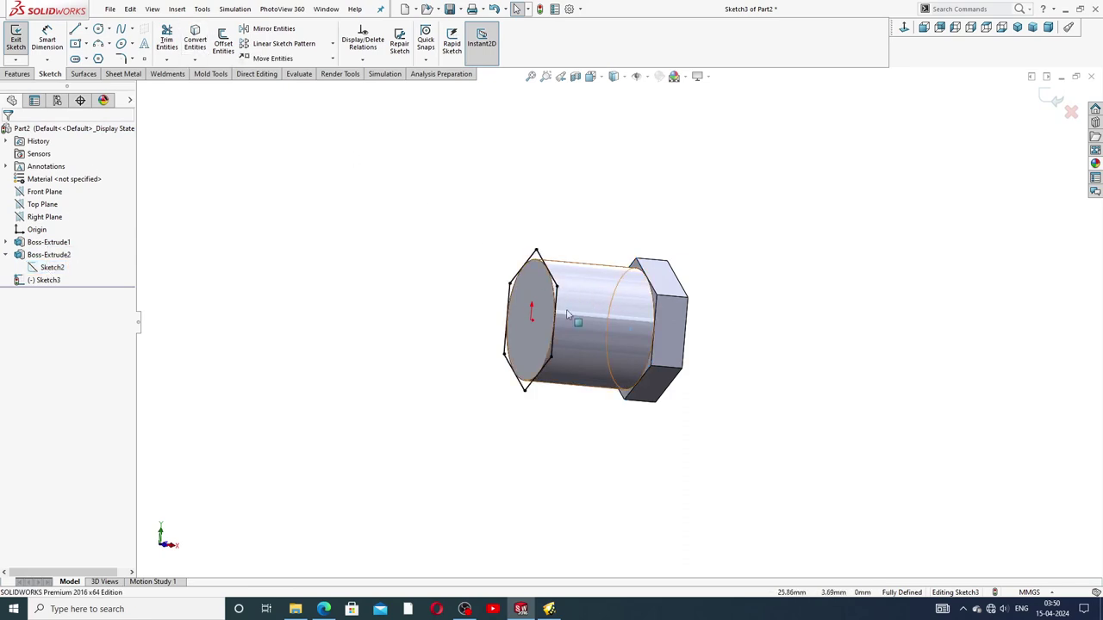
Extrude the converted hexagon outward from the cylinder's end face as a 10 mm blind boss with merged result
scroll(575, 303, "down", 2)
middle_click_drag(586, 313, 611, 315)
left_click(1018, 27)
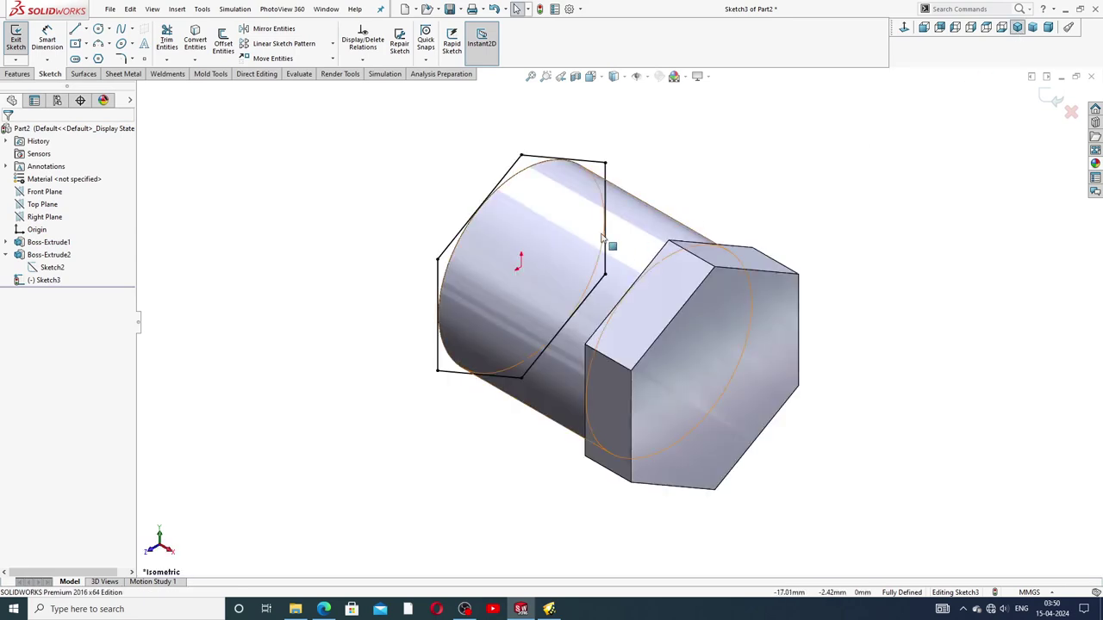
left_click(17, 73)
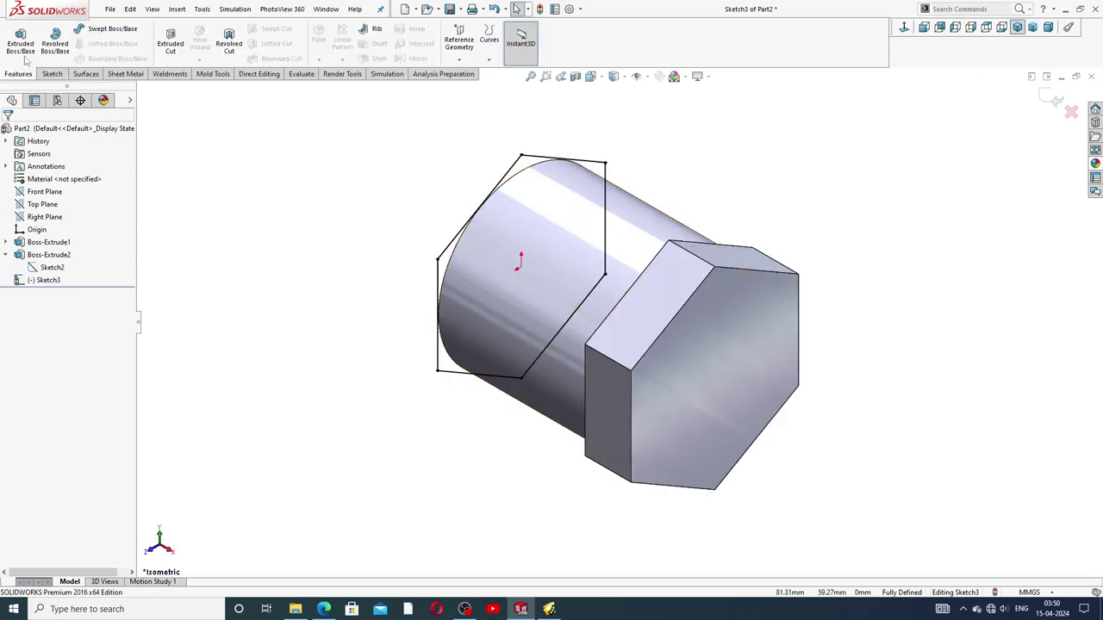
left_click(26, 49)
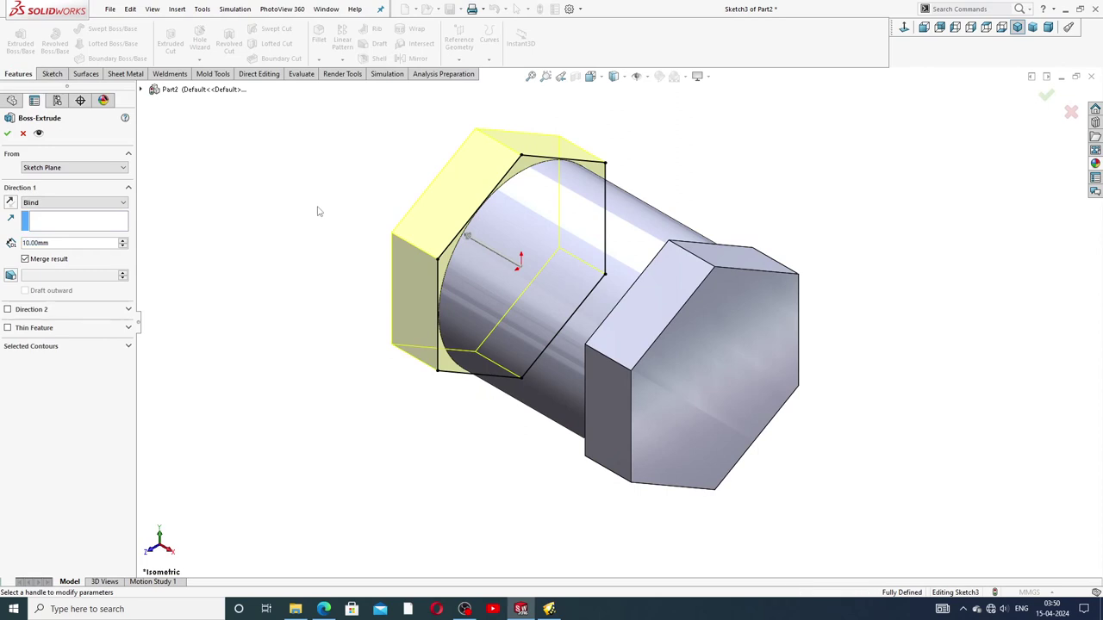
middle_click_drag(315, 209, 578, 292)
scroll(394, 278, "up", 3)
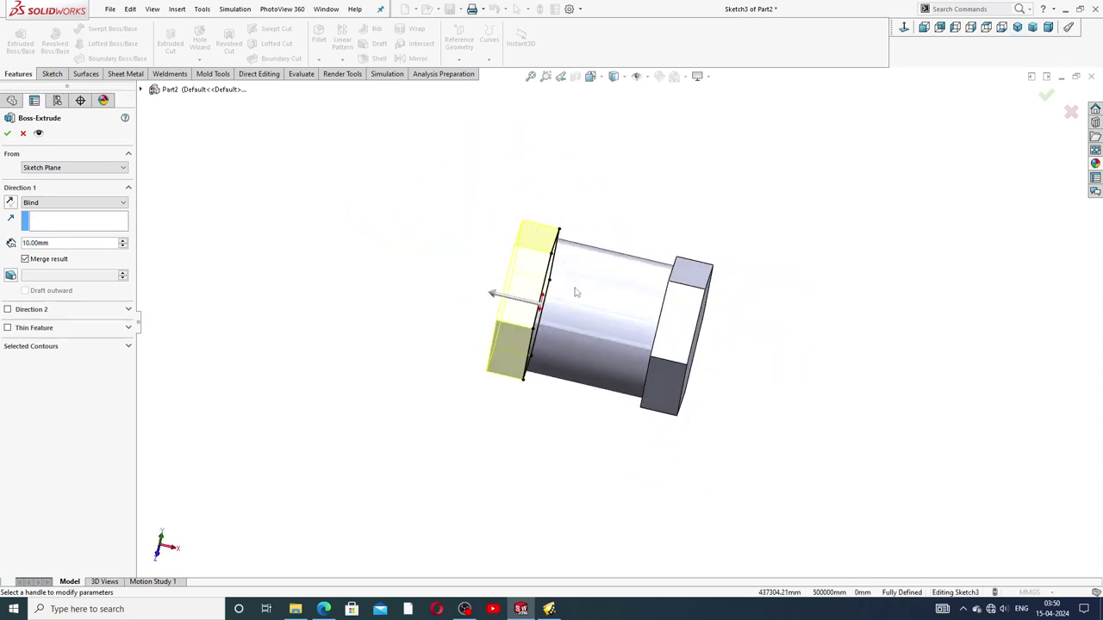
scroll(622, 321, "down", 2)
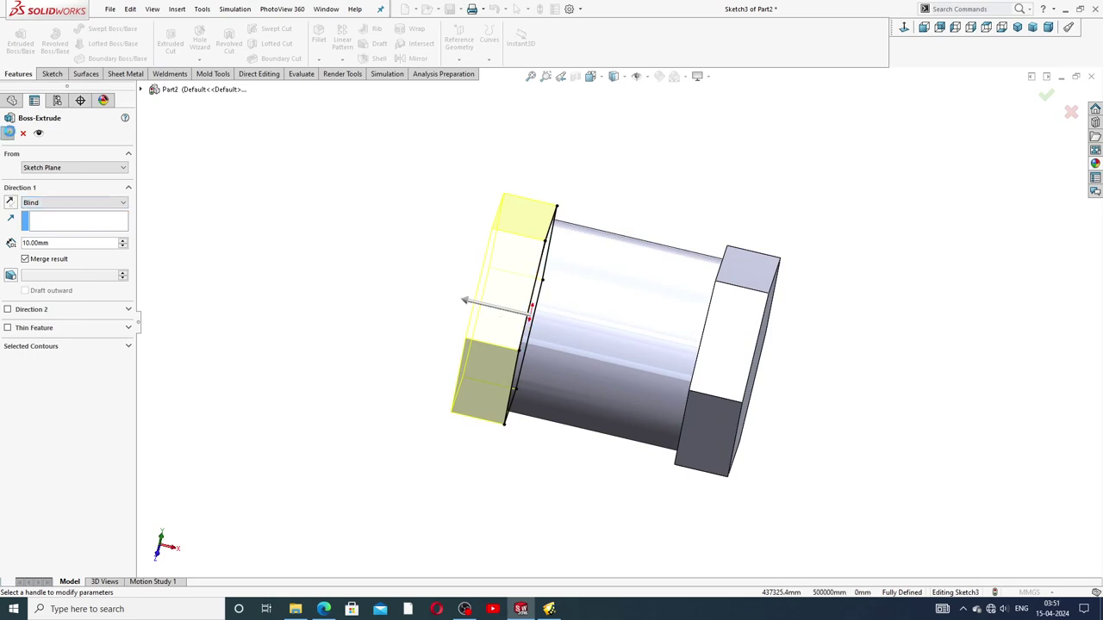
key("Return")
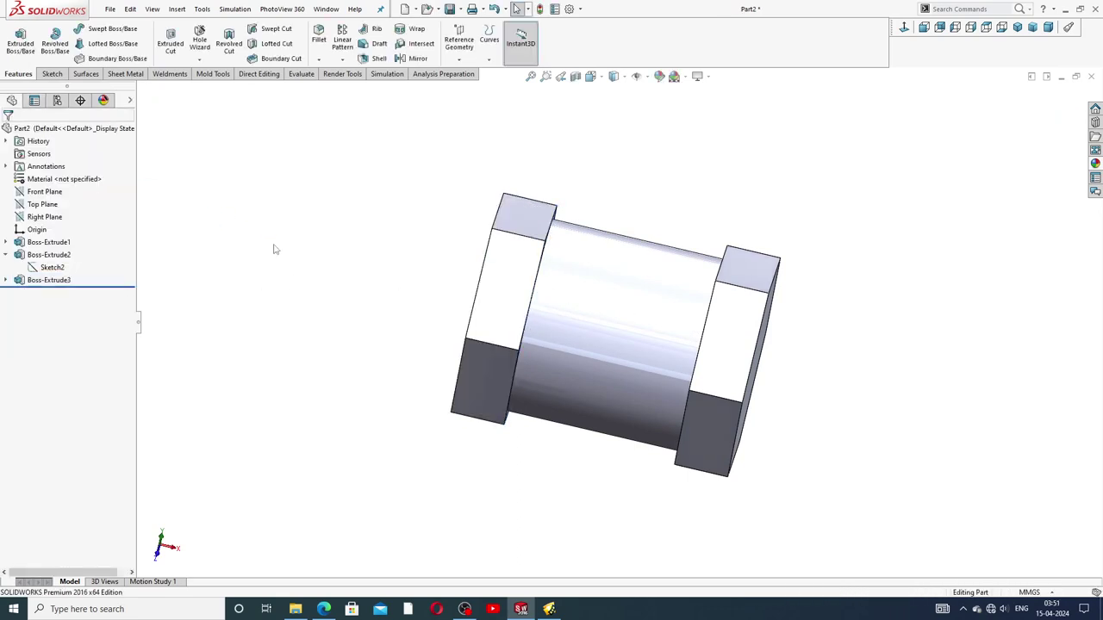
Start a sketch on the outer face of the first hexagonal head and draw an origin-centred circle about 20 mm in diameter
middle_click_drag(444, 258, 648, 286)
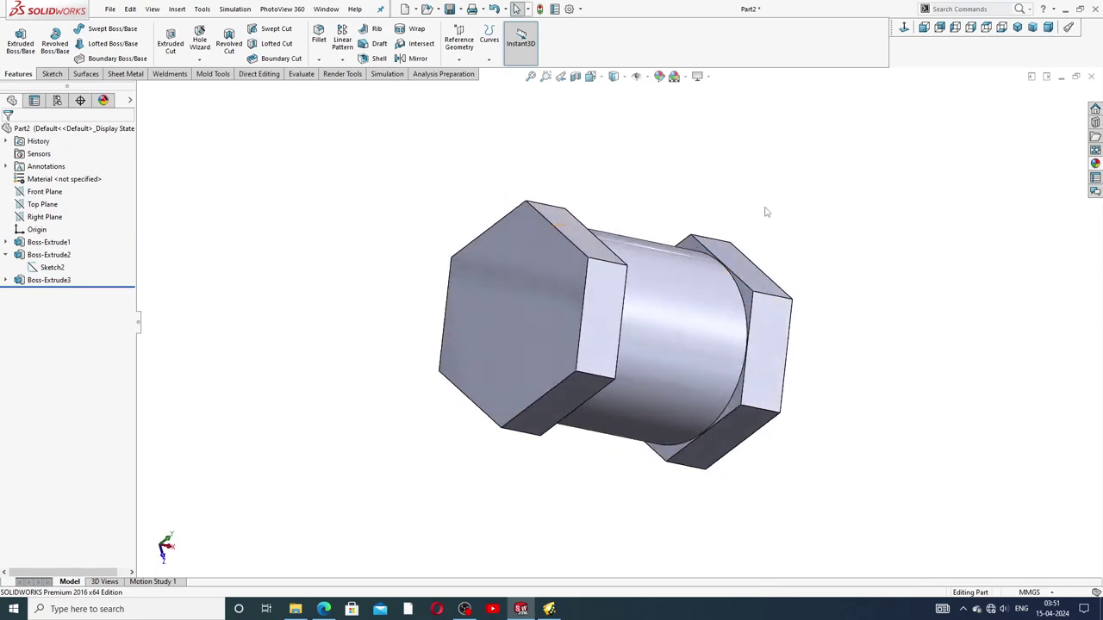
middle_click_drag(766, 214, 641, 115)
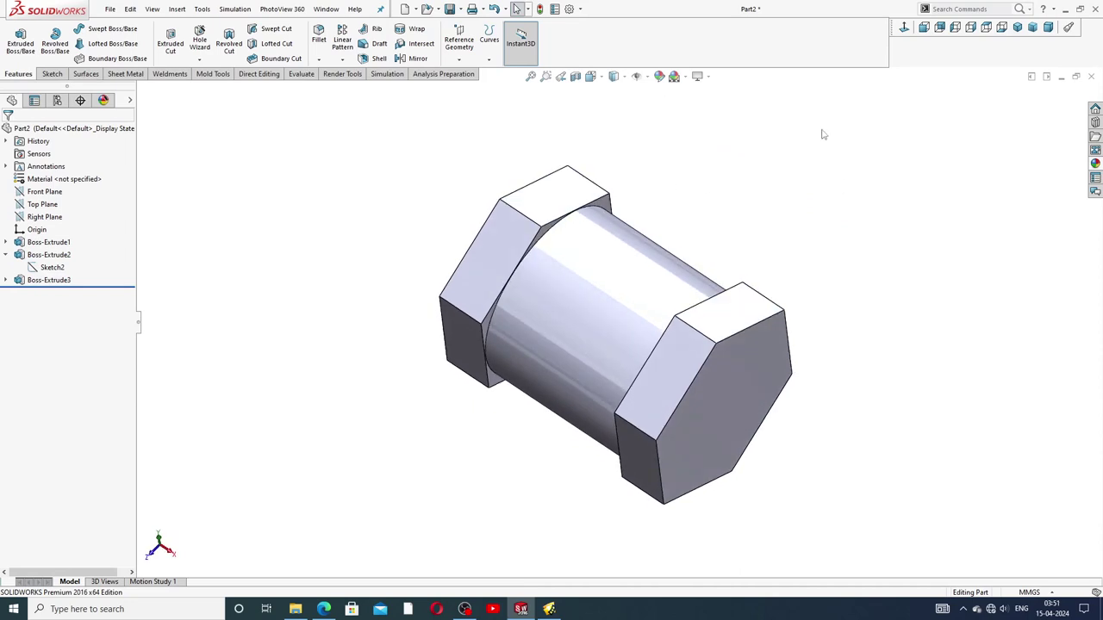
middle_click_drag(834, 218, 740, 196)
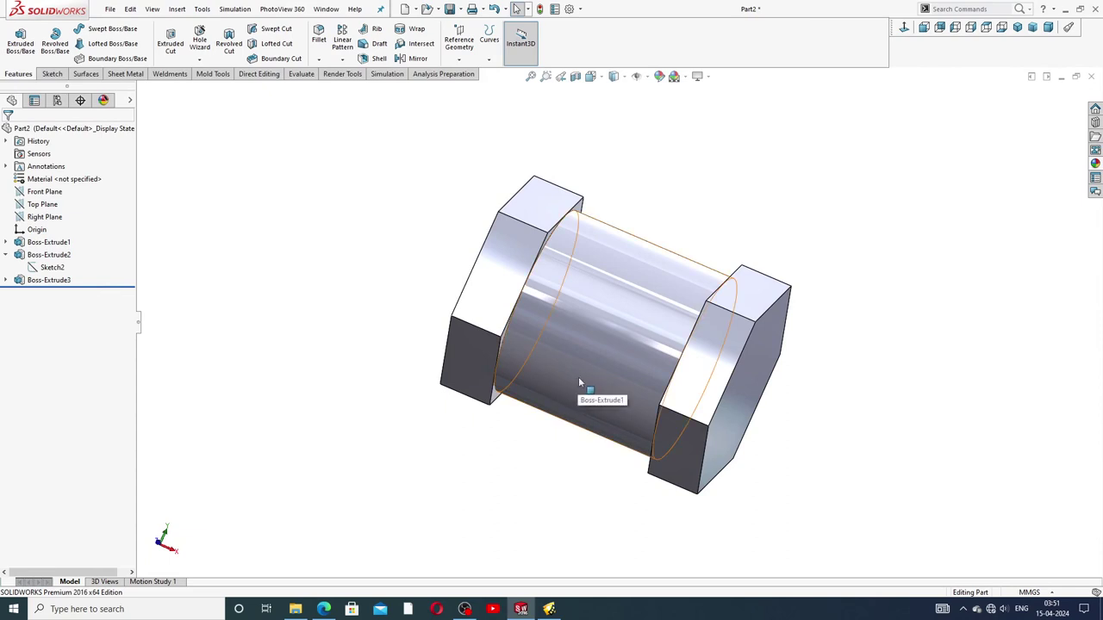
middle_click_drag(789, 402, 765, 296)
left_click(733, 306)
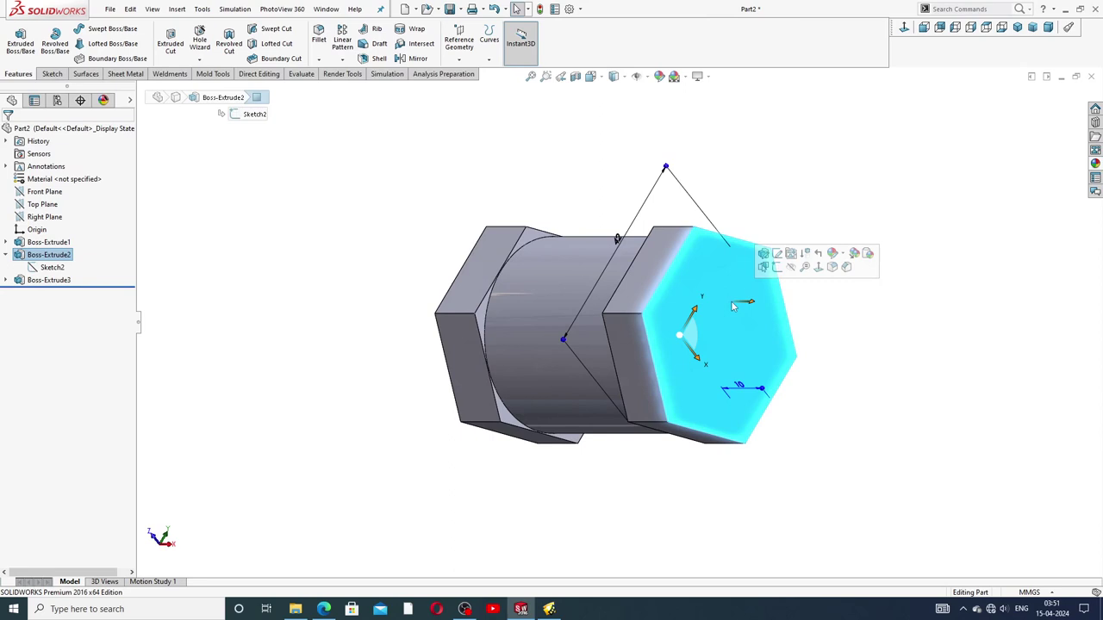
left_click(777, 267)
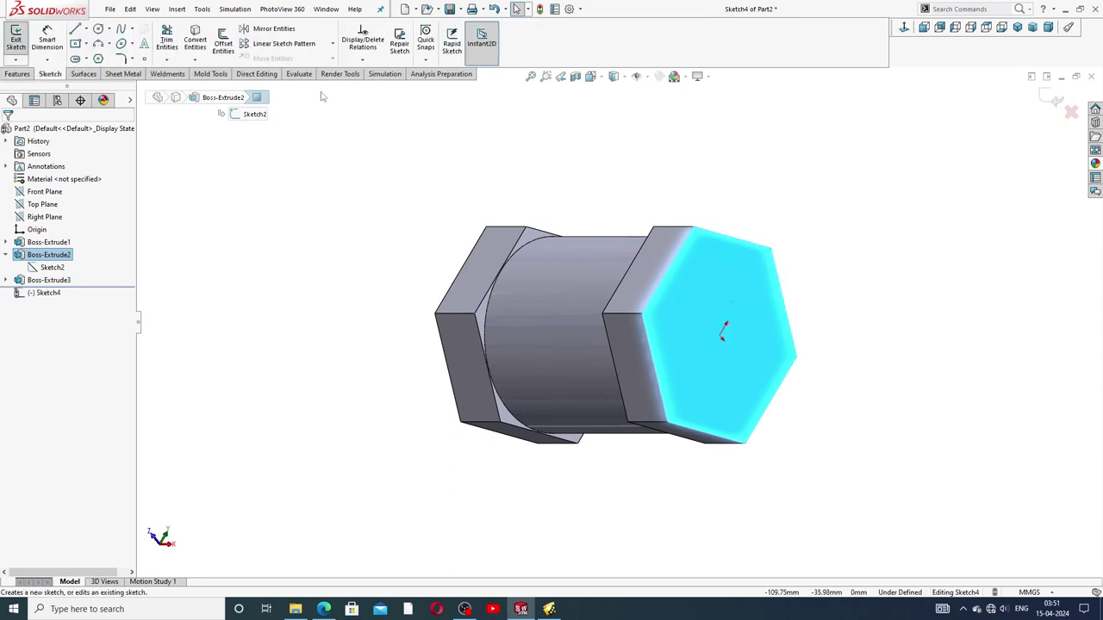
left_click(98, 29)
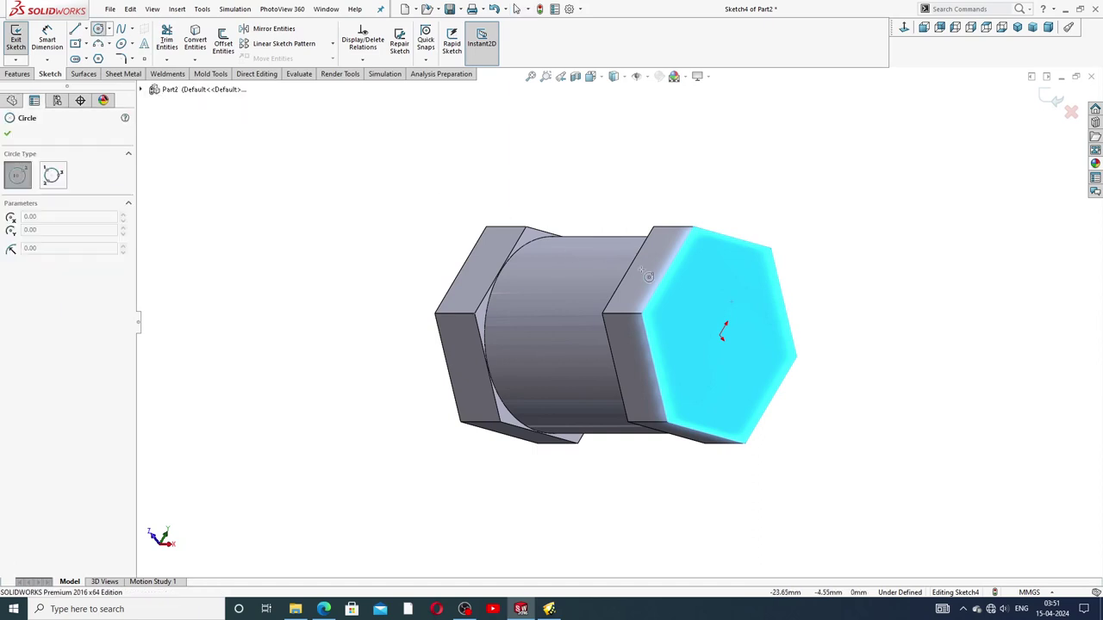
left_click(720, 335)
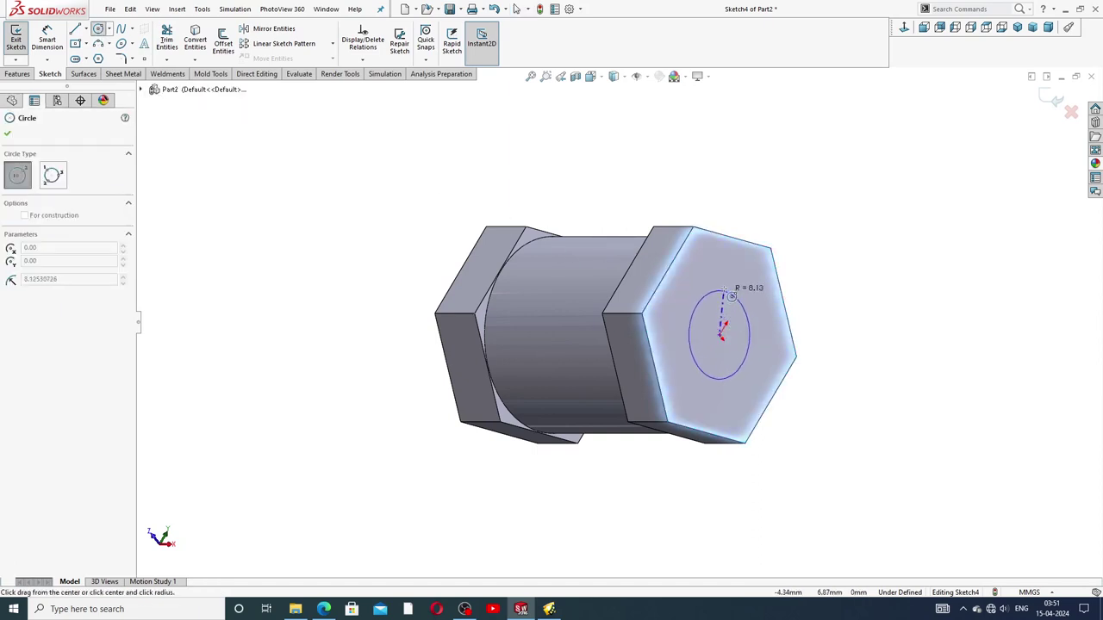
left_click(742, 288)
right_click(815, 247)
left_click(829, 251)
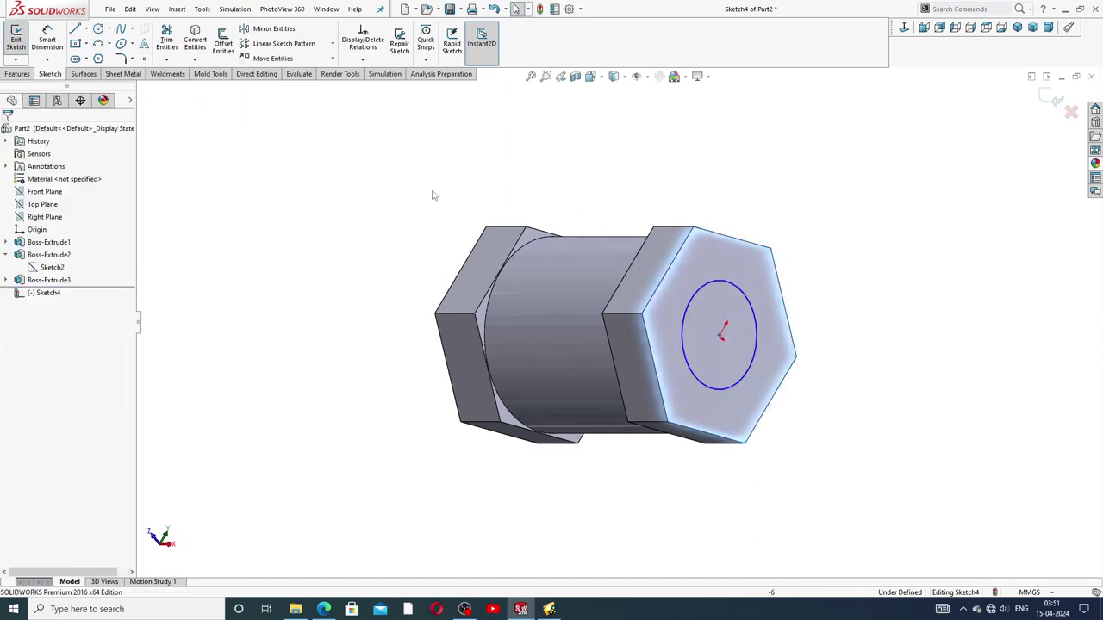
Dimension the circle on the first head's face to a 26 mm diameter and end dimensioning
left_click(47, 41)
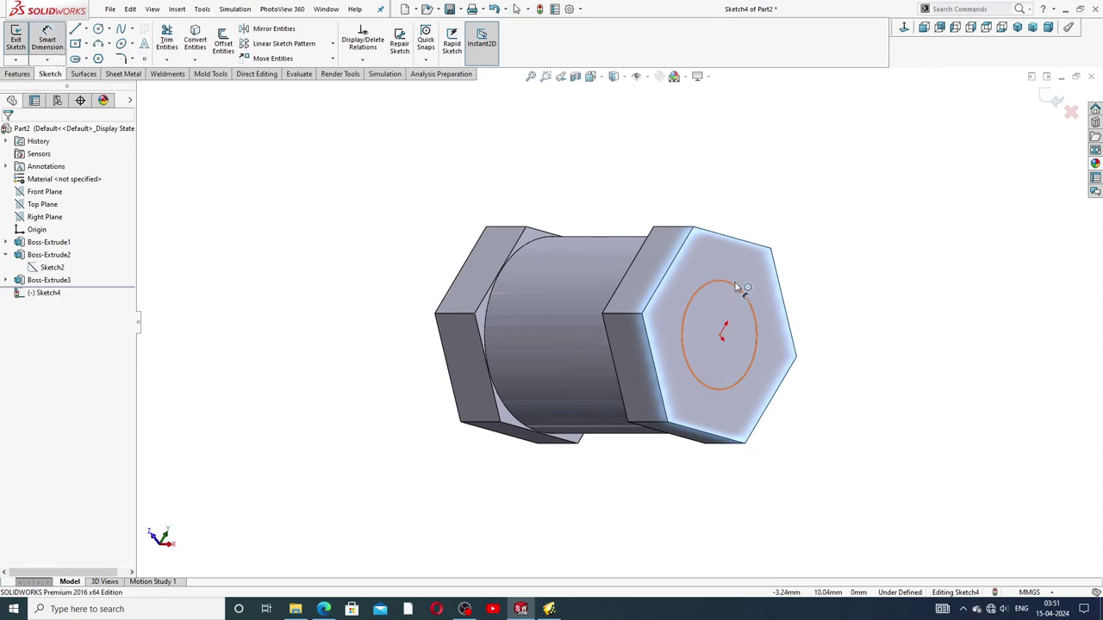
left_click(737, 287)
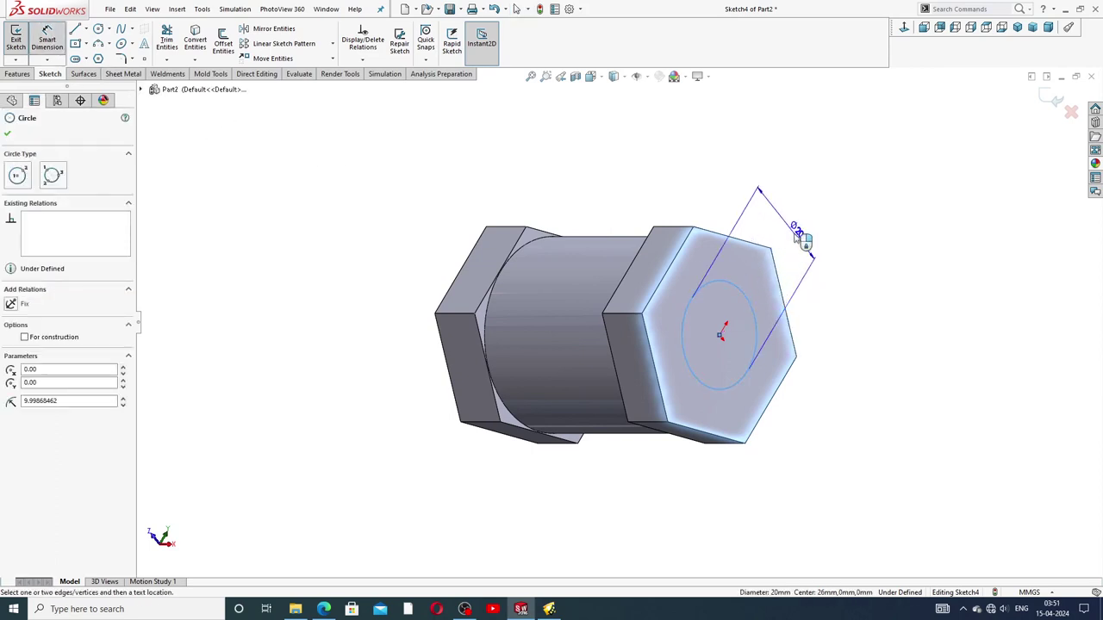
left_click(791, 235)
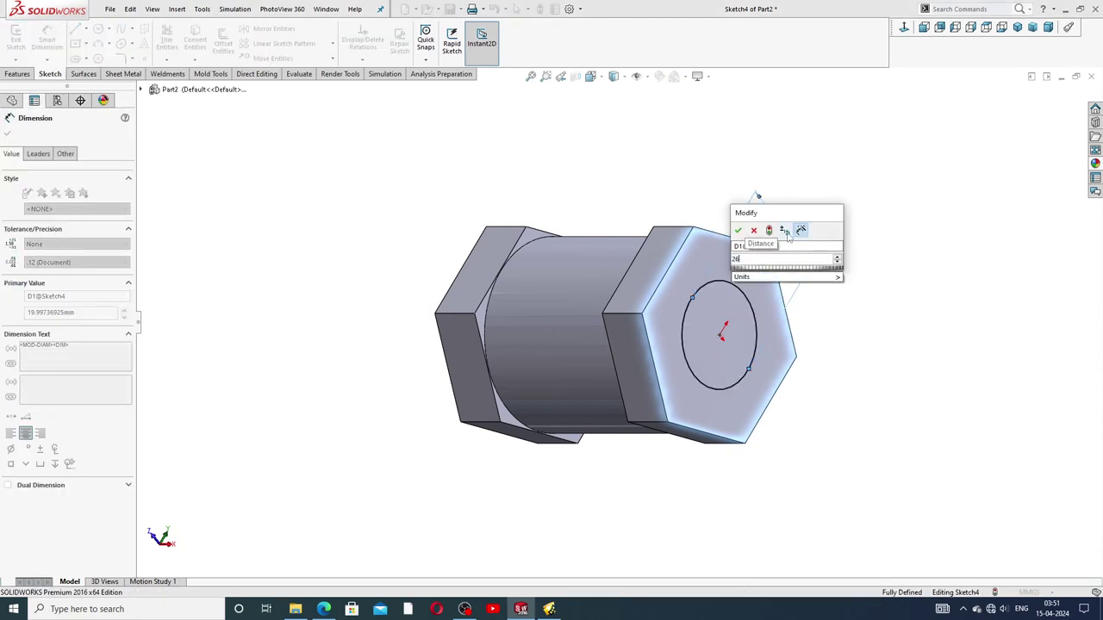
key("Return")
left_click(844, 231)
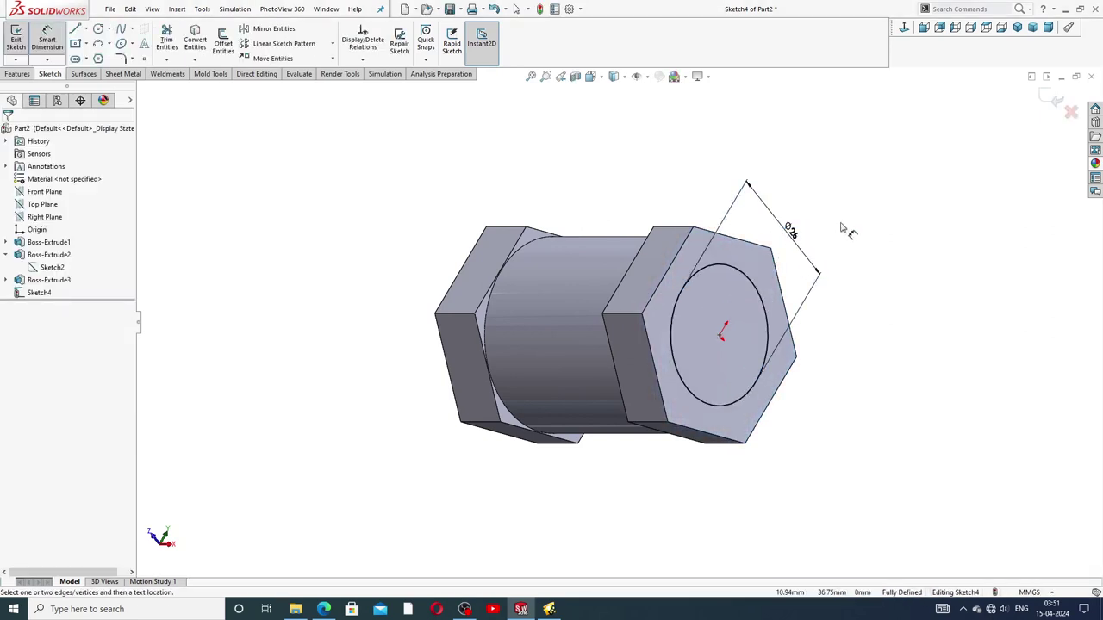
right_click(842, 228)
left_click(861, 170)
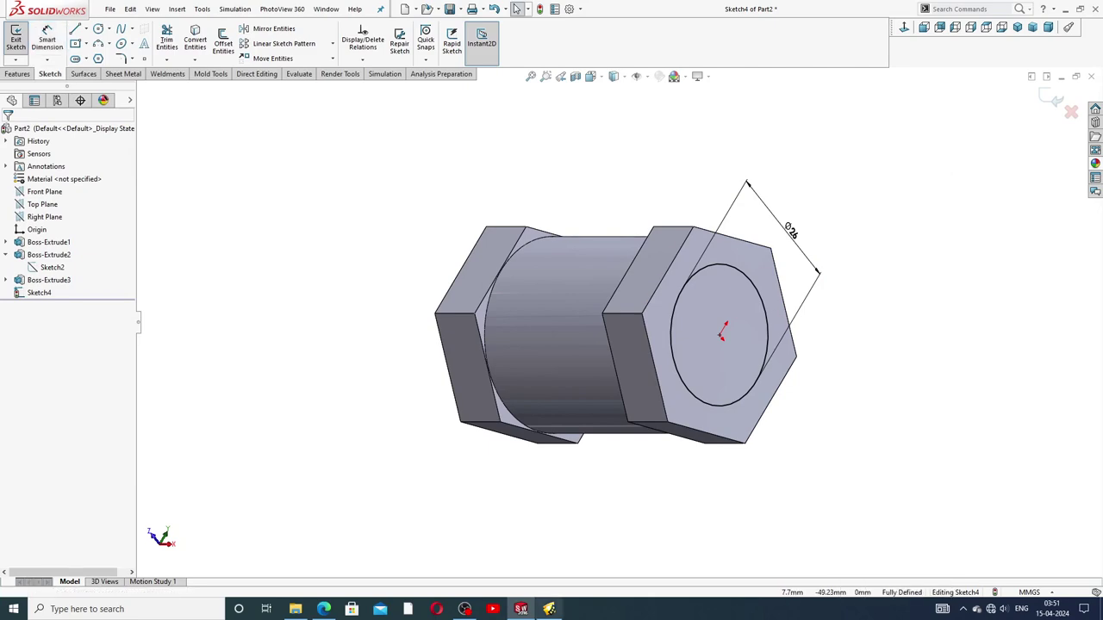
Check the bore depth in the valve body drawing PDF and cut the circle into the first head to a blind depth of 13 mm
left_click(520, 609)
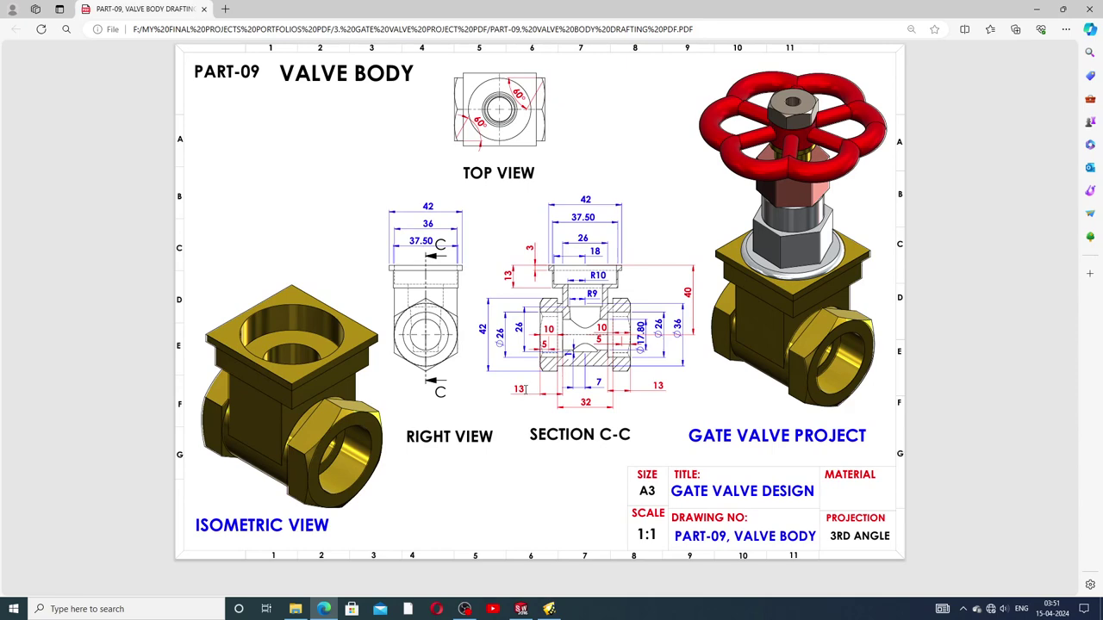
left_click(521, 609)
middle_click_drag(691, 256, 703, 265)
left_click(23, 76)
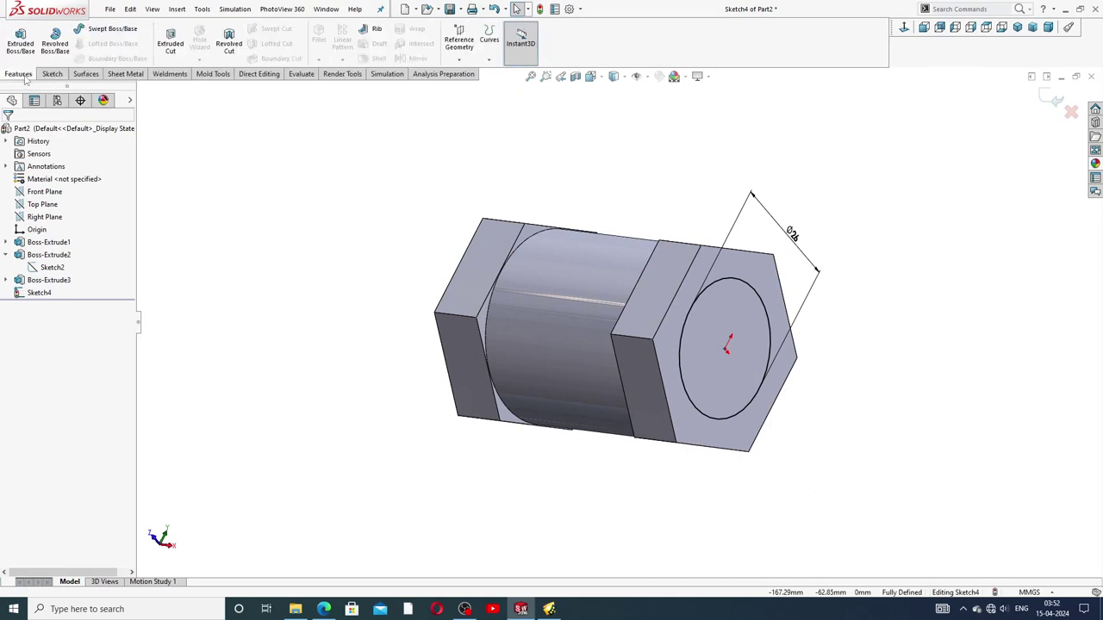
left_click(171, 47)
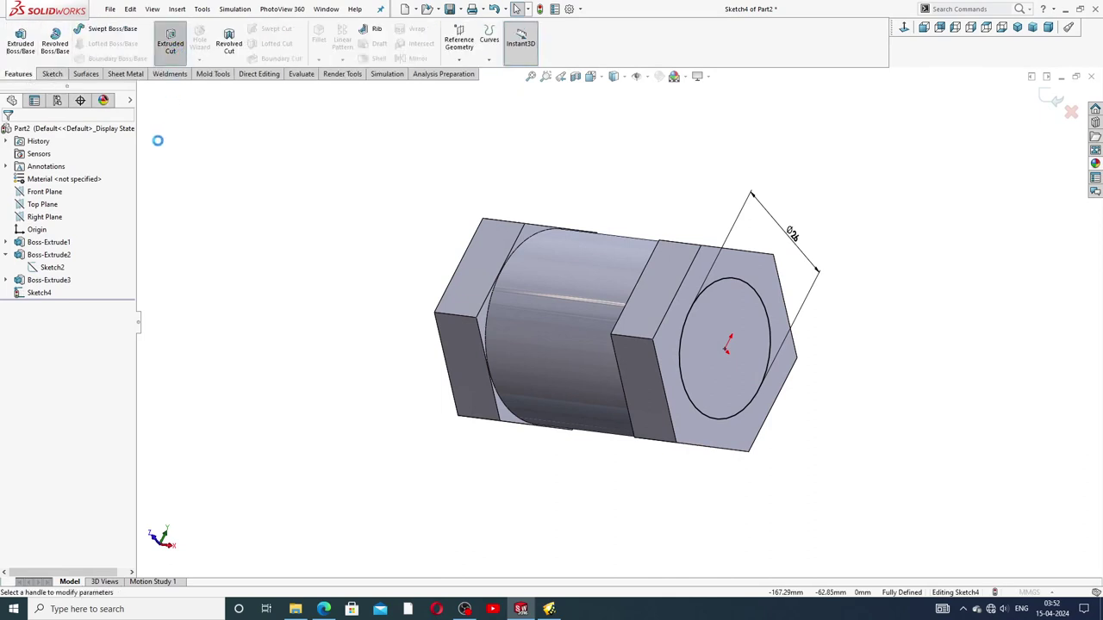
type("1")
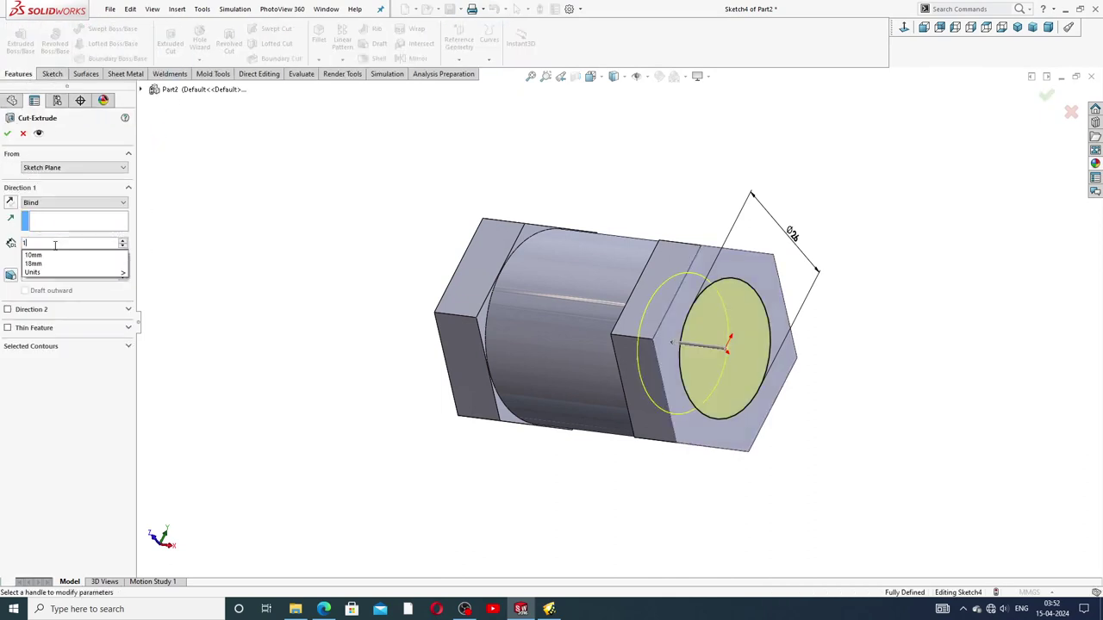
type("3")
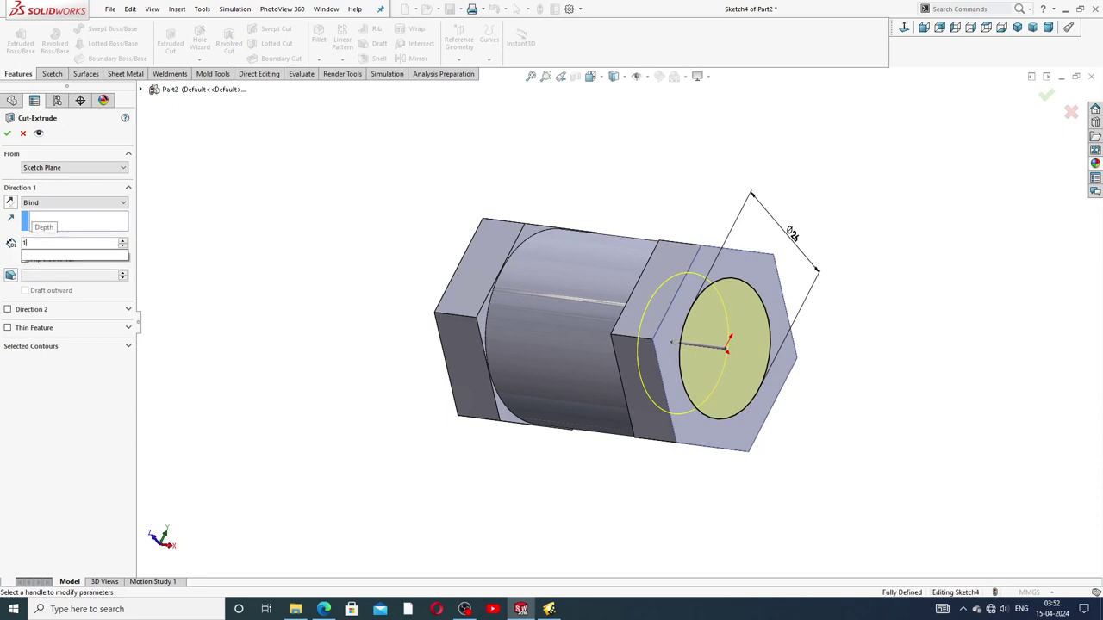
key("Return")
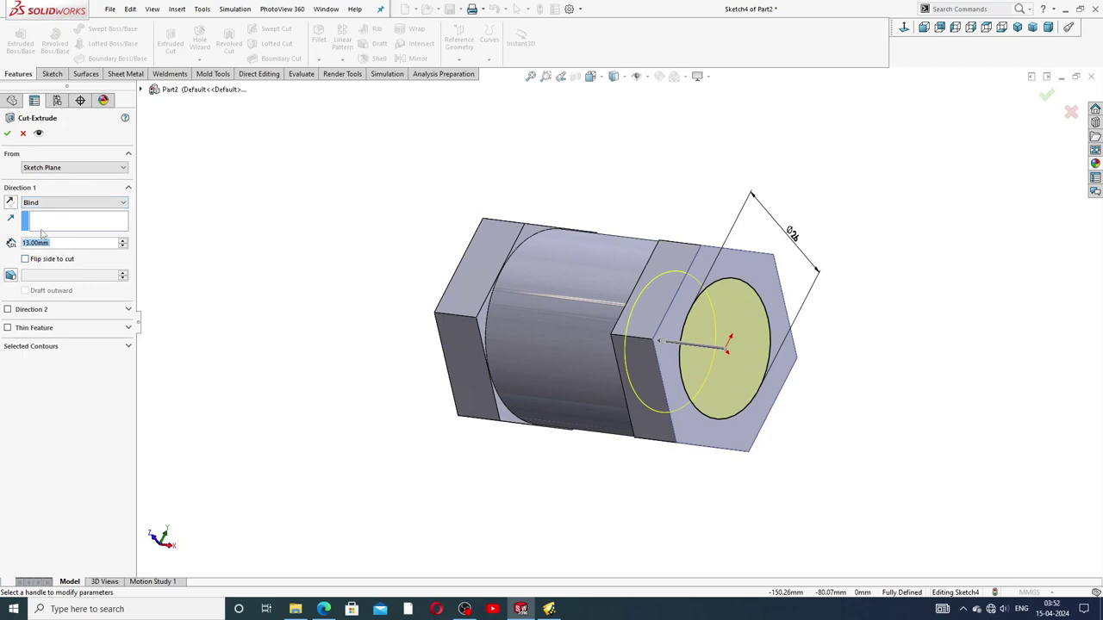
left_click(7, 133)
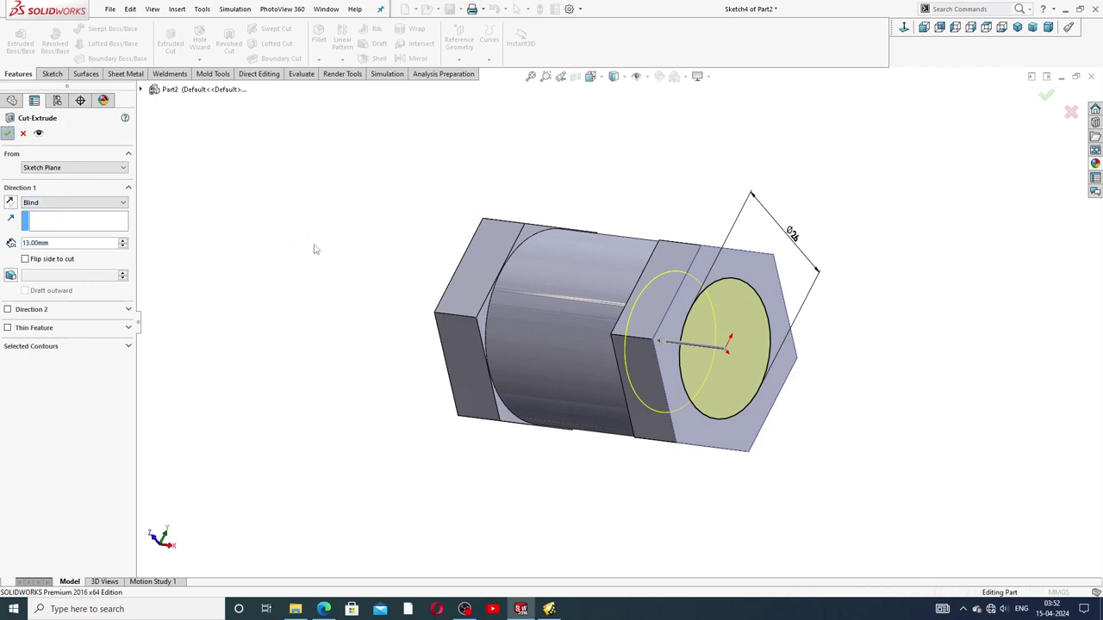
Start a sketch on the opposite hexagonal head's outer face and draw an origin-centred circle about 23 mm in diameter
middle_click_drag(323, 221, 448, 259)
left_click(522, 290)
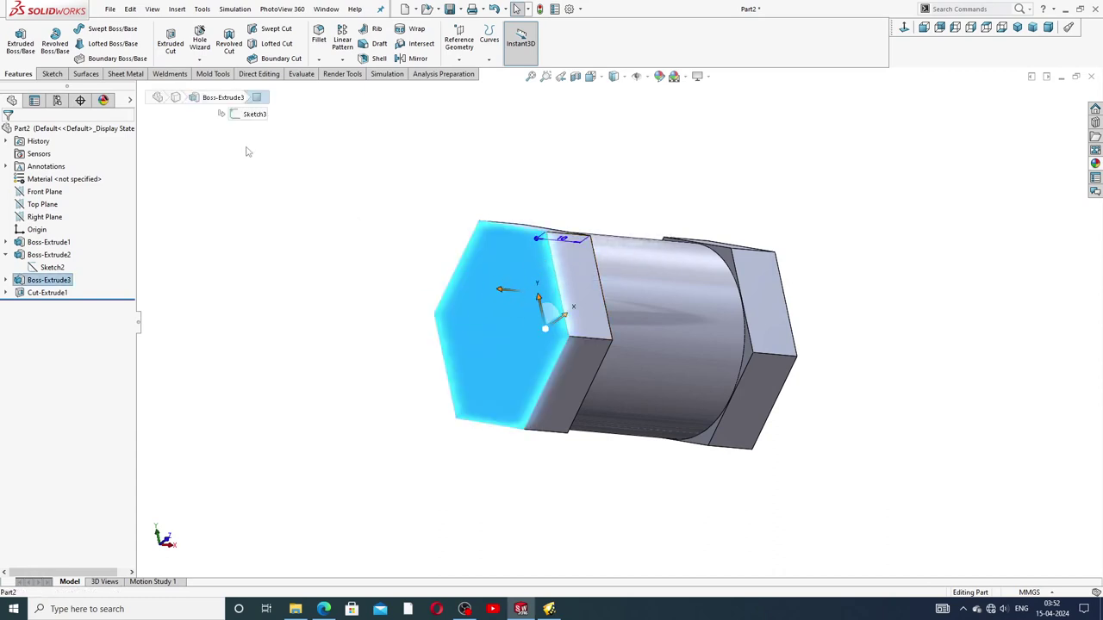
left_click(323, 257)
left_click(517, 297)
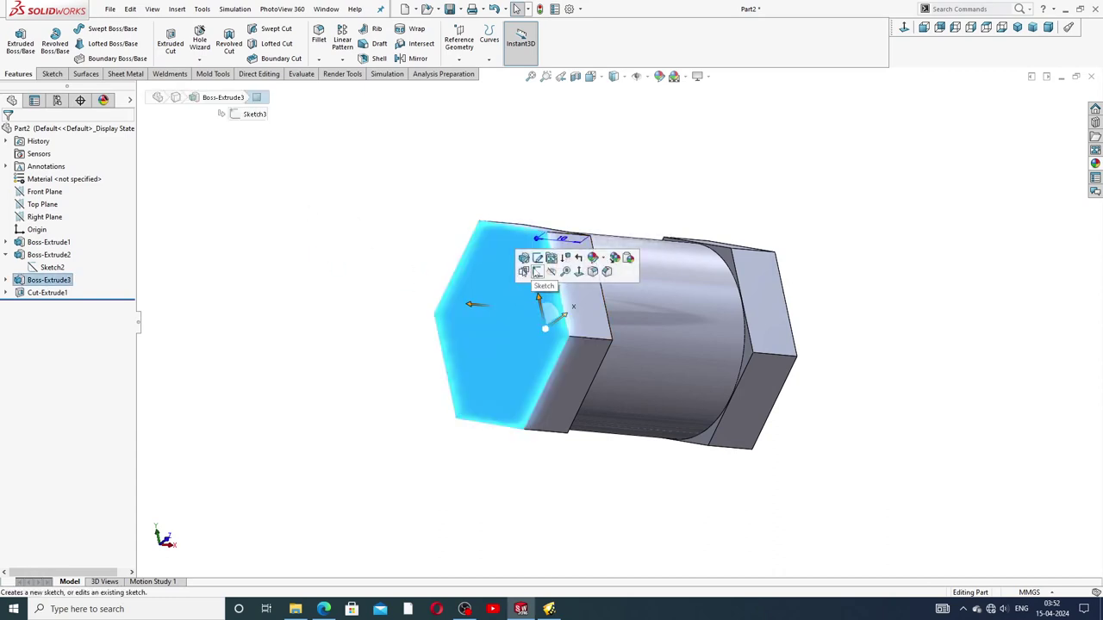
left_click(568, 254)
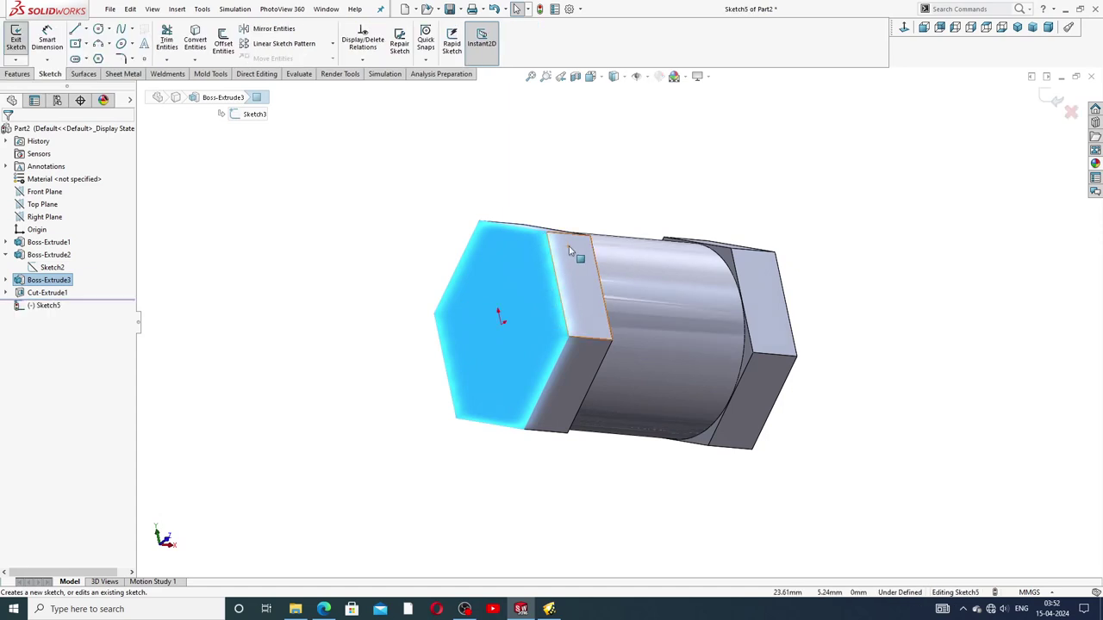
left_click(100, 30)
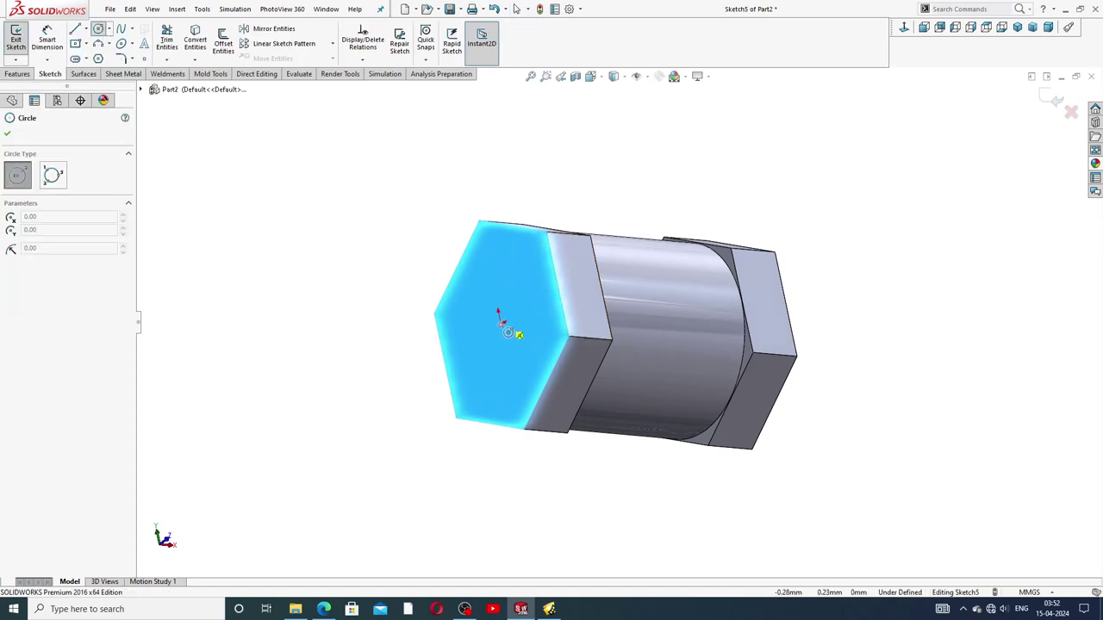
left_click(500, 323)
left_click(536, 273)
right_click(532, 180)
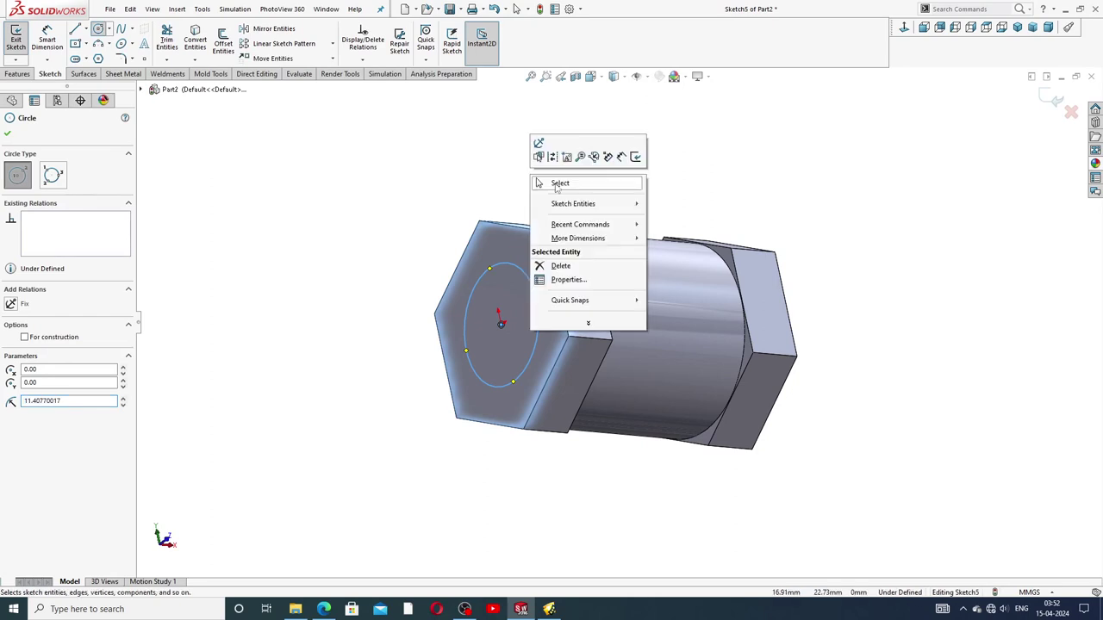
left_click(559, 184)
Set the diameter of the circle on the opposite head's face to 26 mm and end dimensioning
left_click(48, 40)
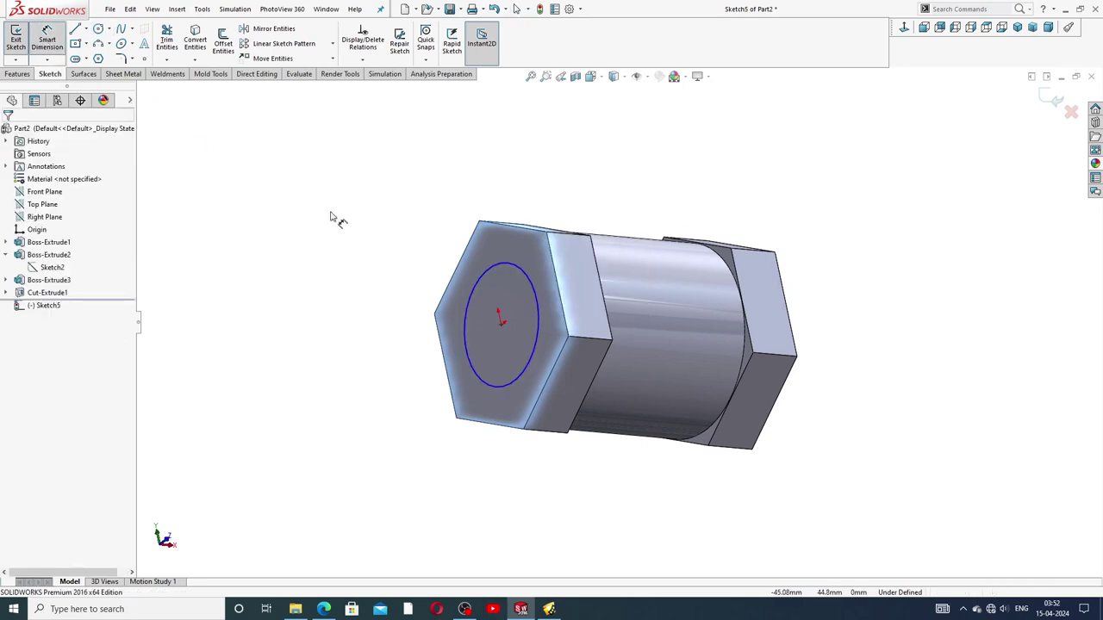
left_click(522, 275)
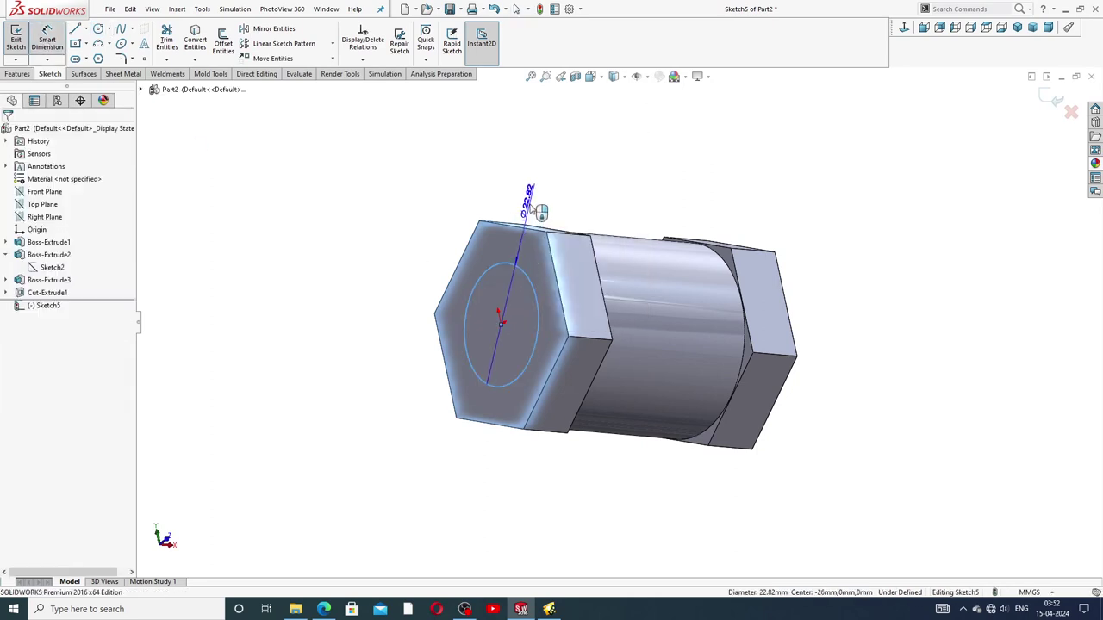
left_click(537, 212)
type("26")
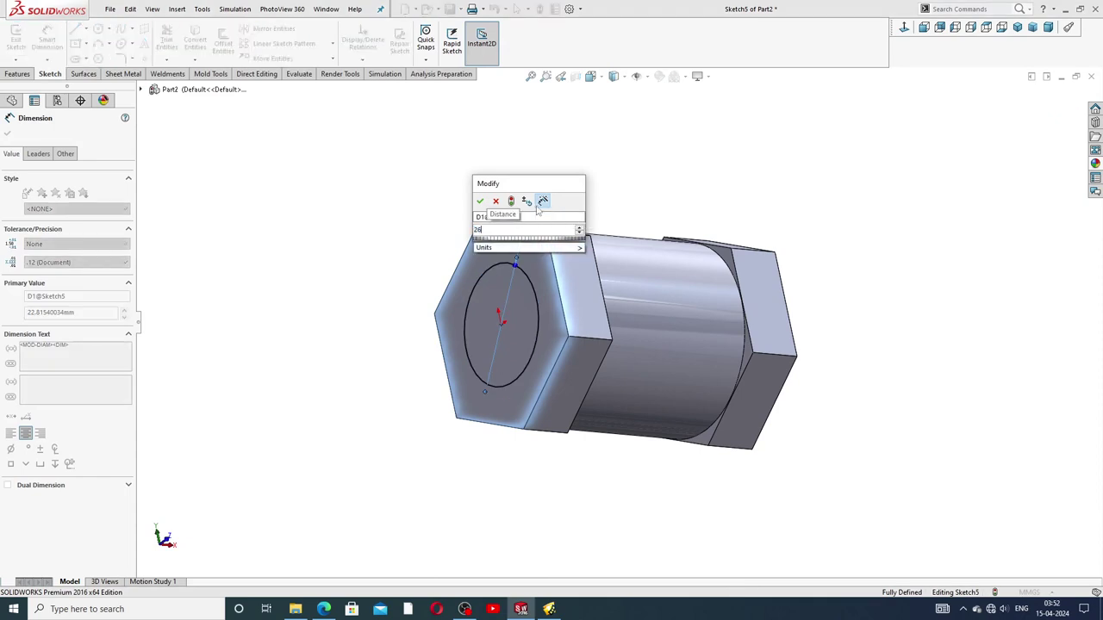
key("Return")
left_click(578, 192)
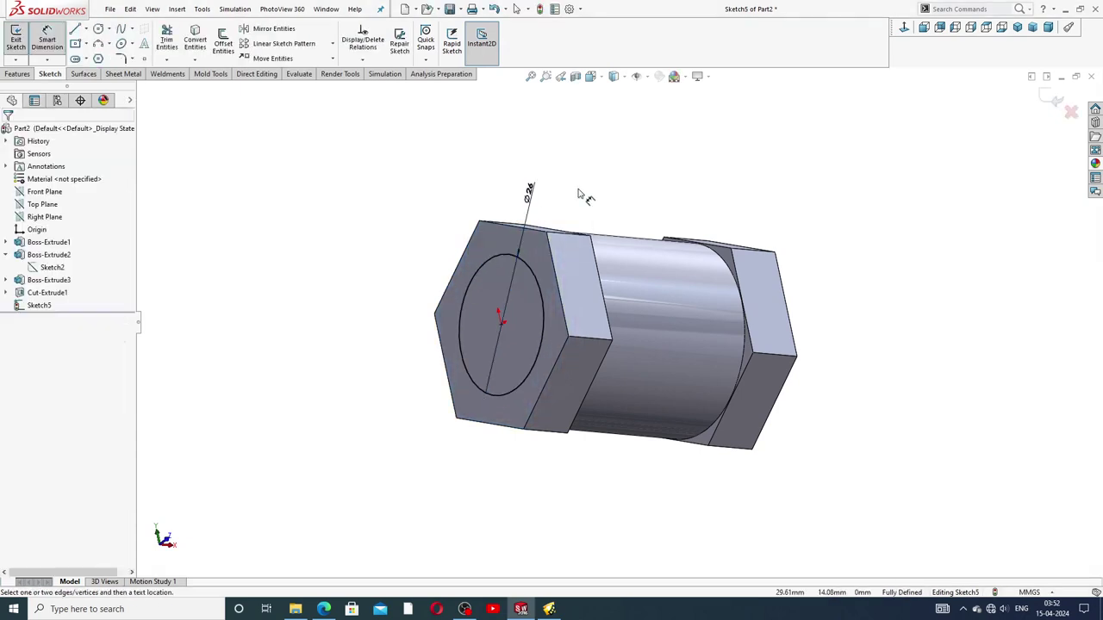
right_click(578, 193)
left_click(604, 184)
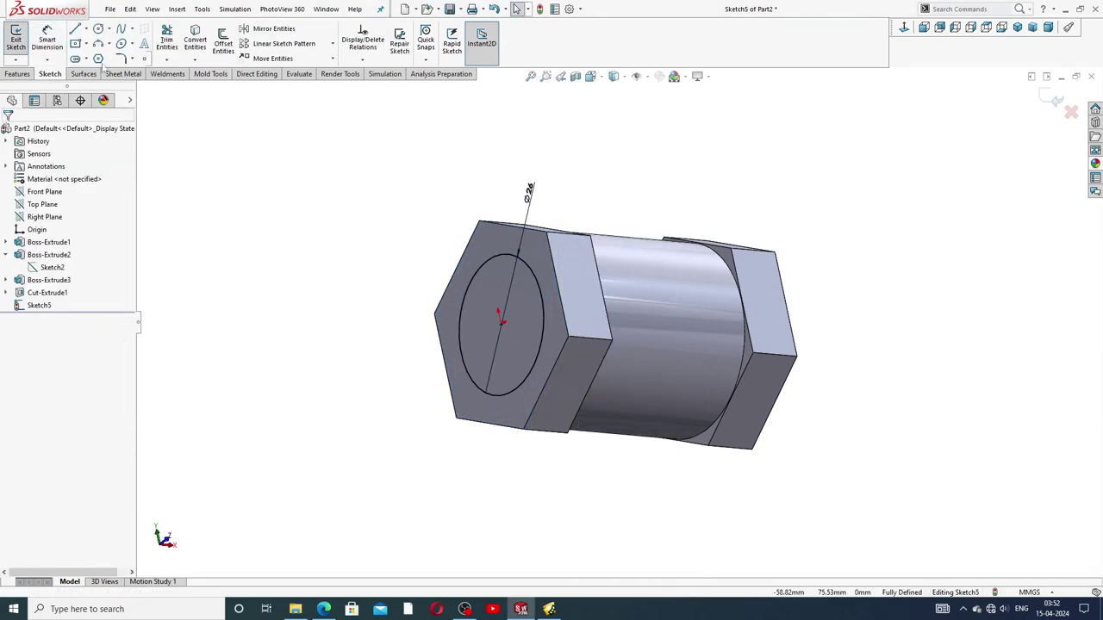
Cut the circle into the opposite head to a blind depth of 13 mm, checking the depth against the valve body drawing PDF
left_click(17, 74)
left_click(170, 45)
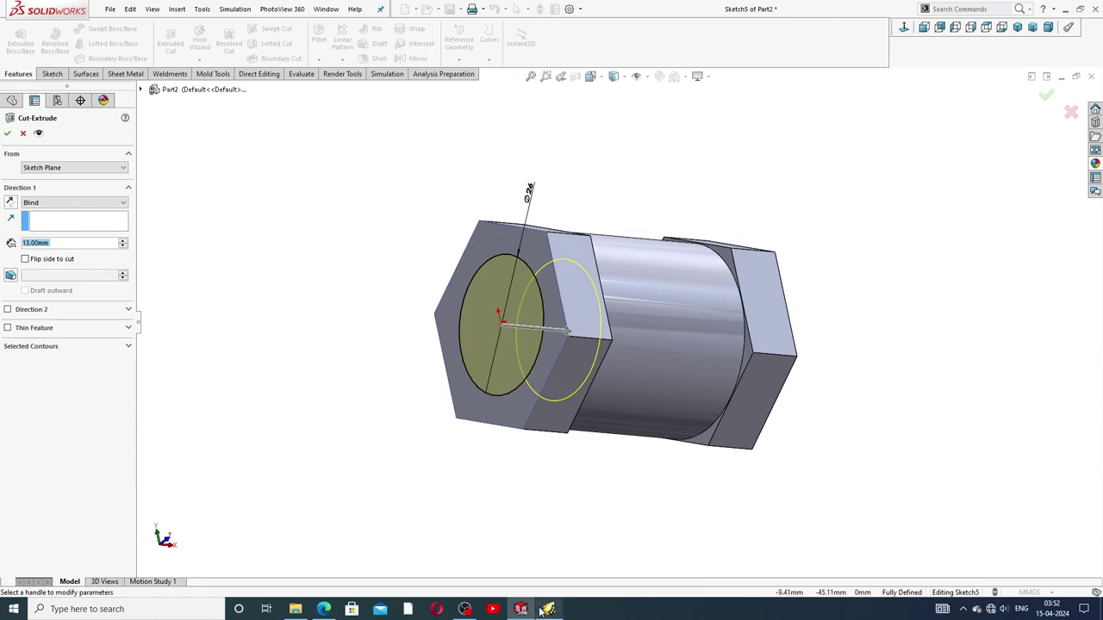
left_click(324, 610)
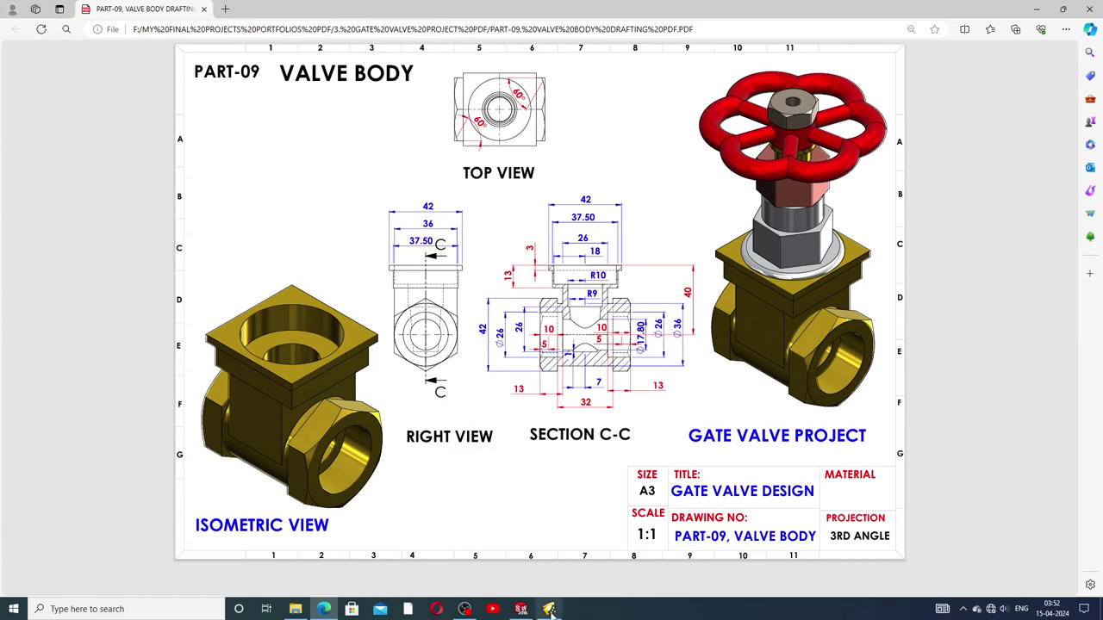
left_click(520, 609)
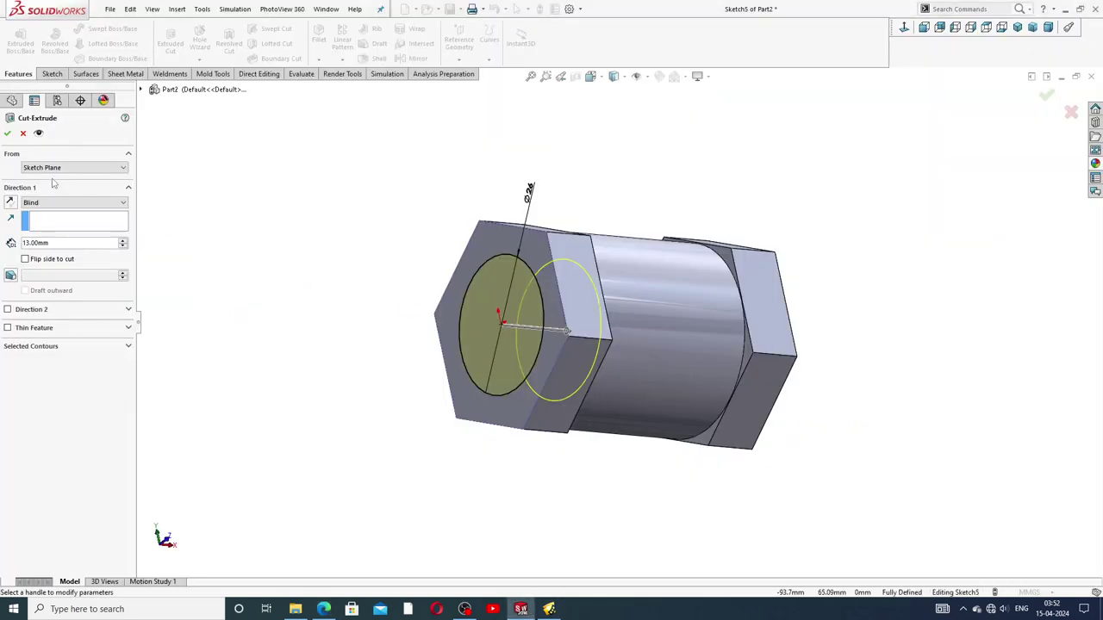
left_click(7, 133)
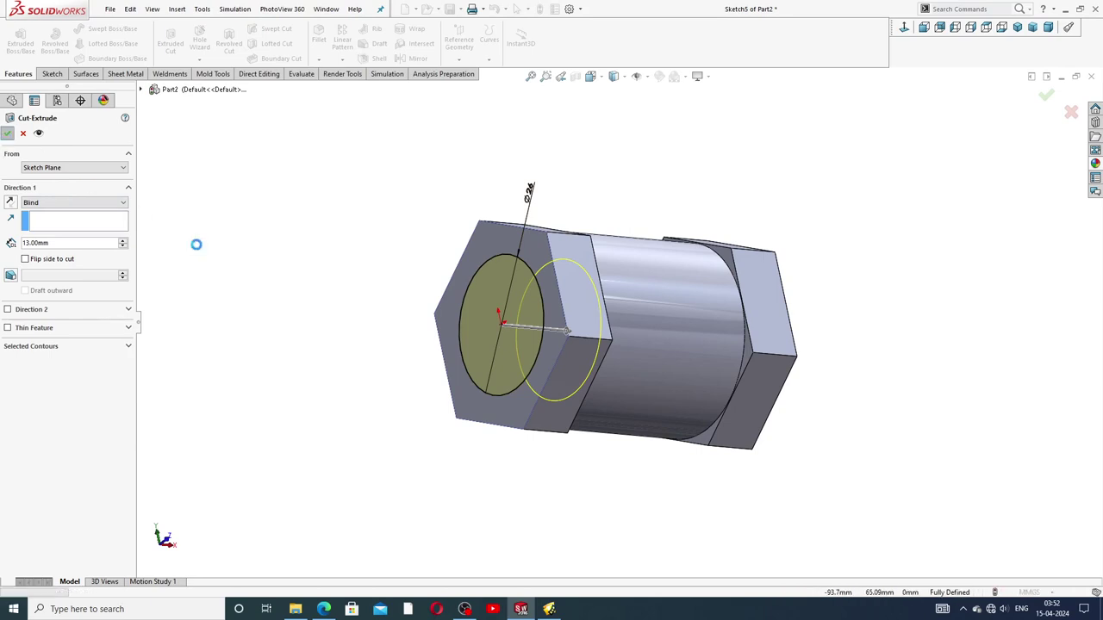
left_click(361, 274)
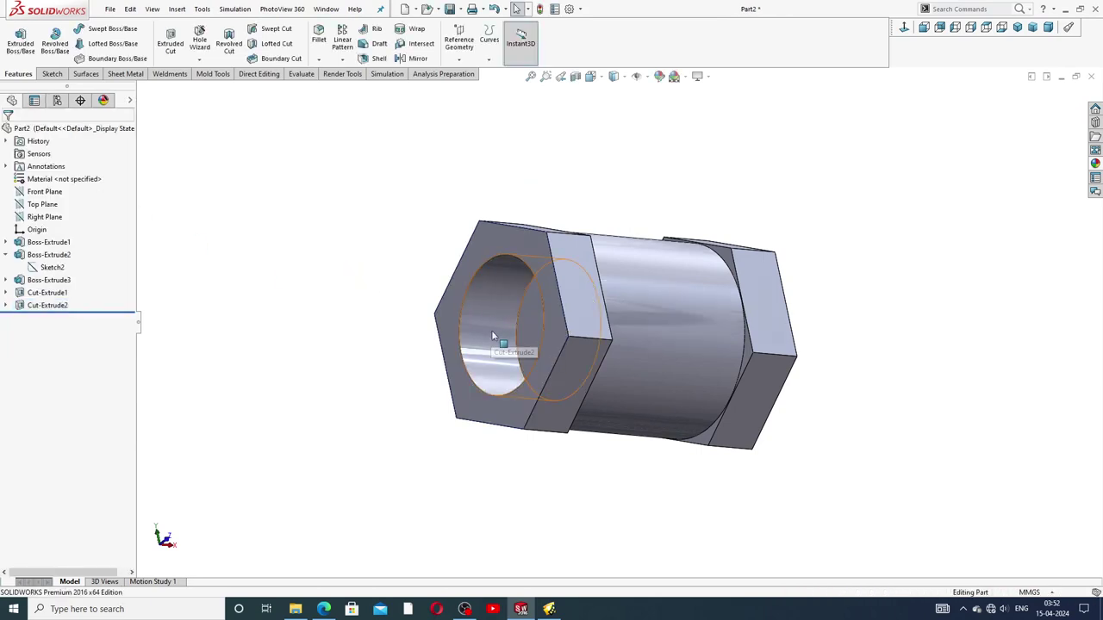
Check the through-bore size in the valve body drawing PDF and sketch an origin-centred circle about 22.4 mm in diameter on the opposite head's bore floor
middle_click_drag(568, 293, 627, 246)
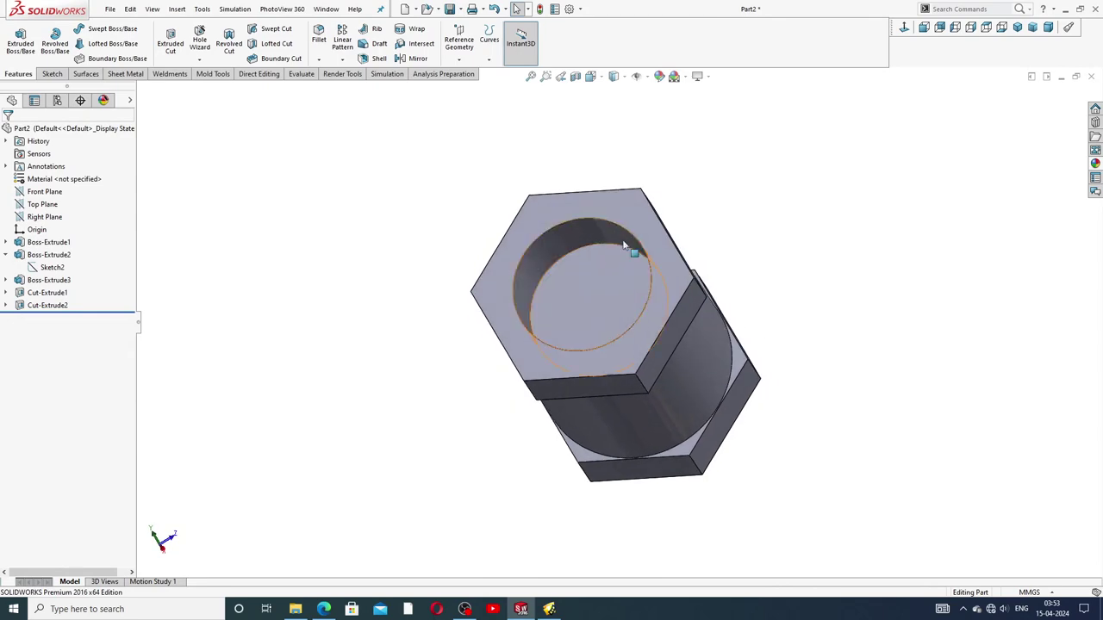
left_click(323, 609)
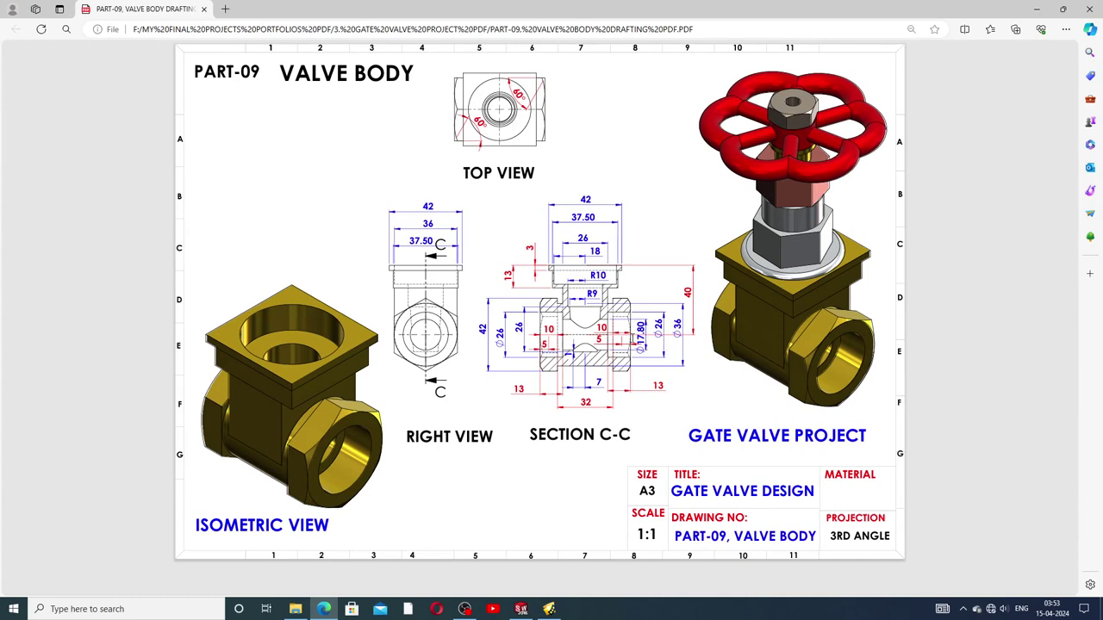
left_click(520, 607)
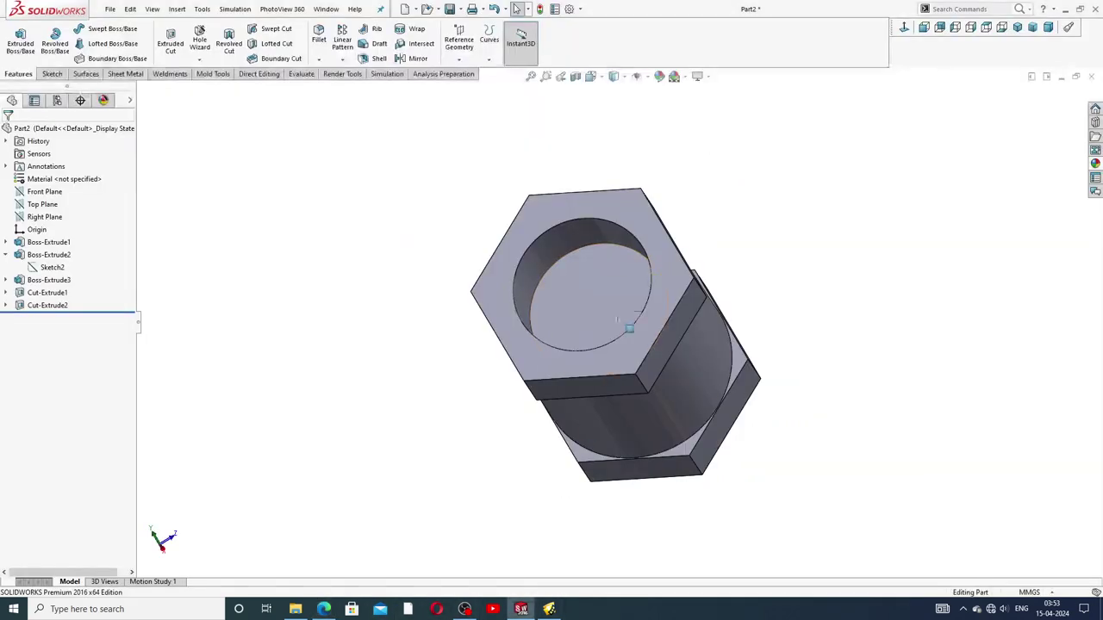
left_click(616, 288)
left_click(661, 254)
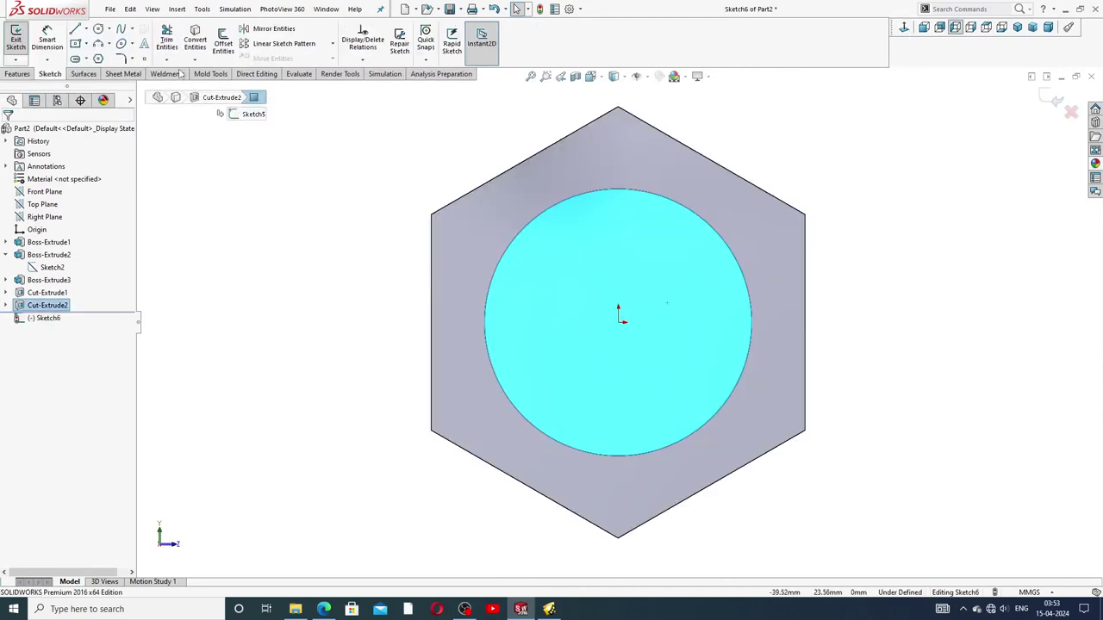
left_click(99, 29)
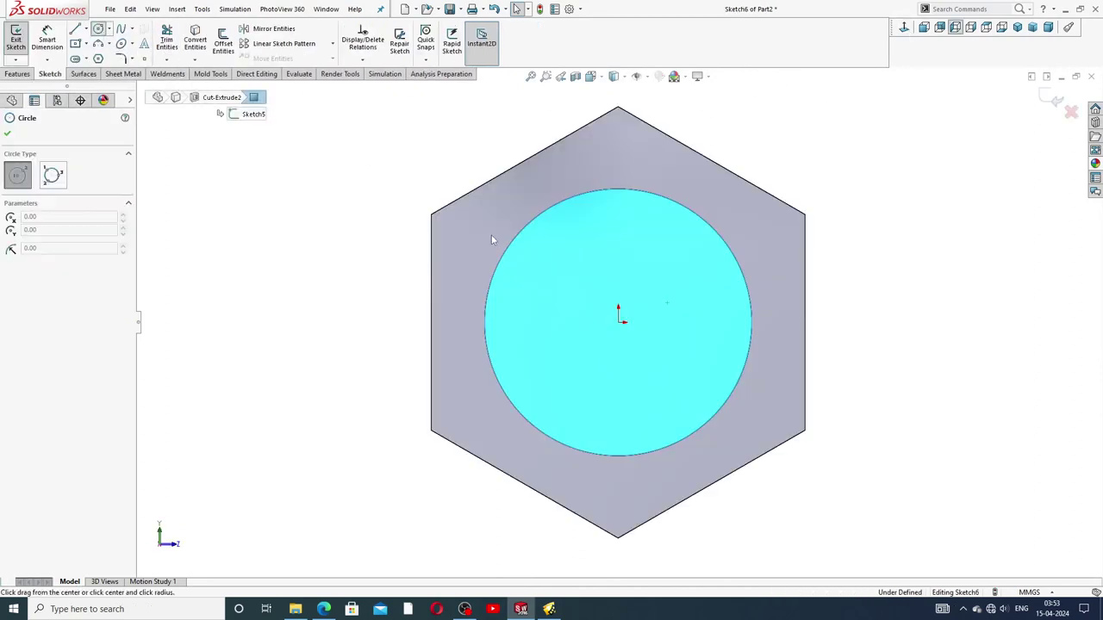
left_click(619, 322)
left_click(645, 216)
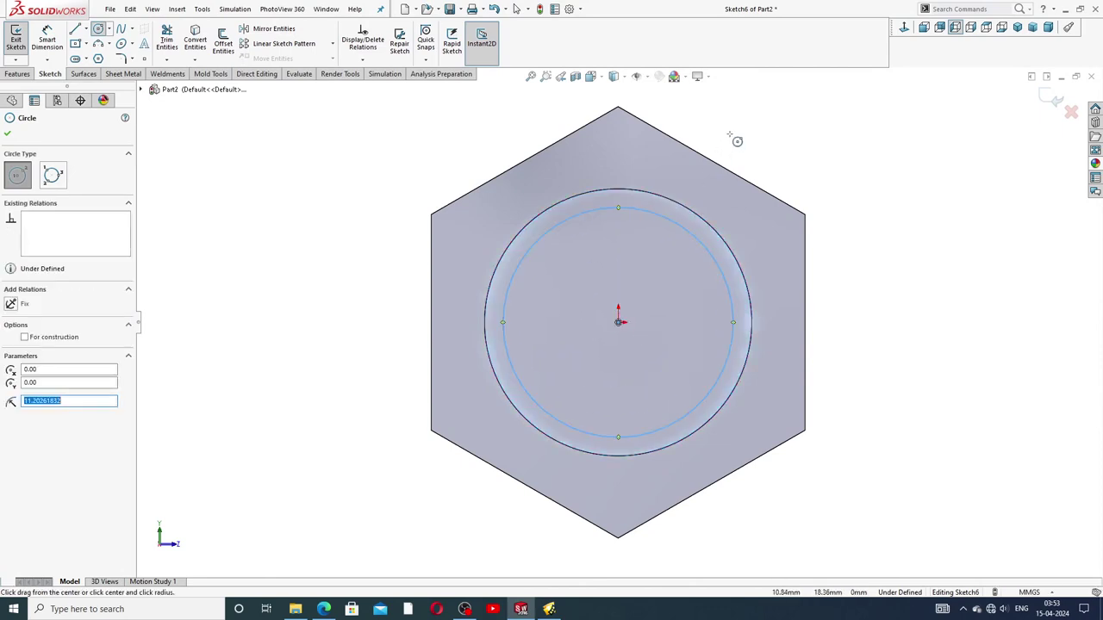
right_click(733, 136)
left_click(759, 144)
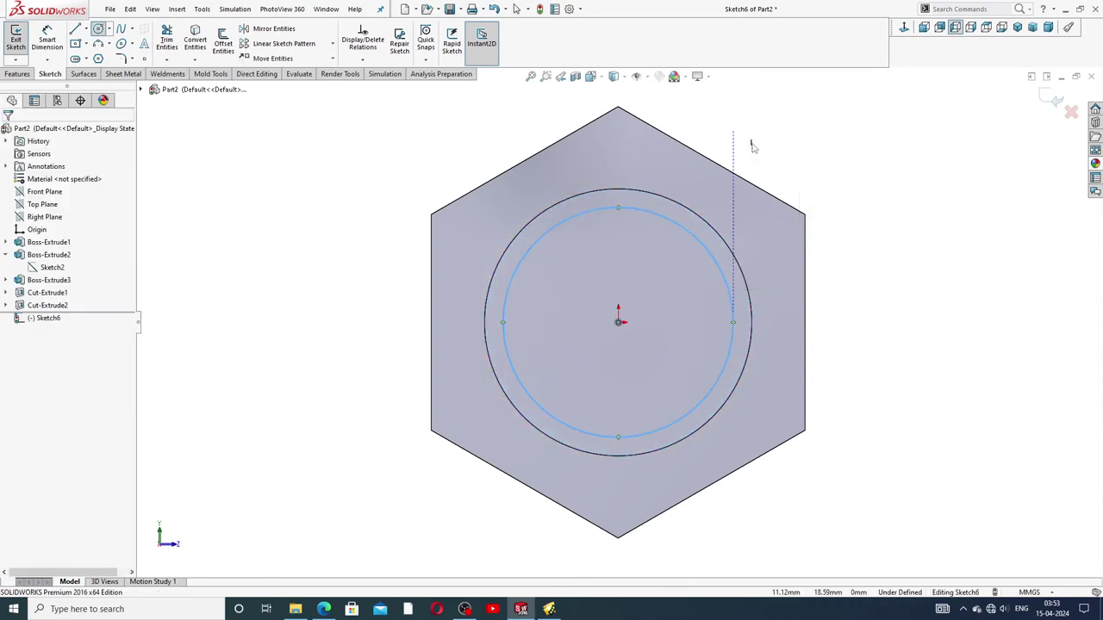
Set the diameter of the circle on the bore floor to 17.8 mm and end dimensioning
left_click(47, 39)
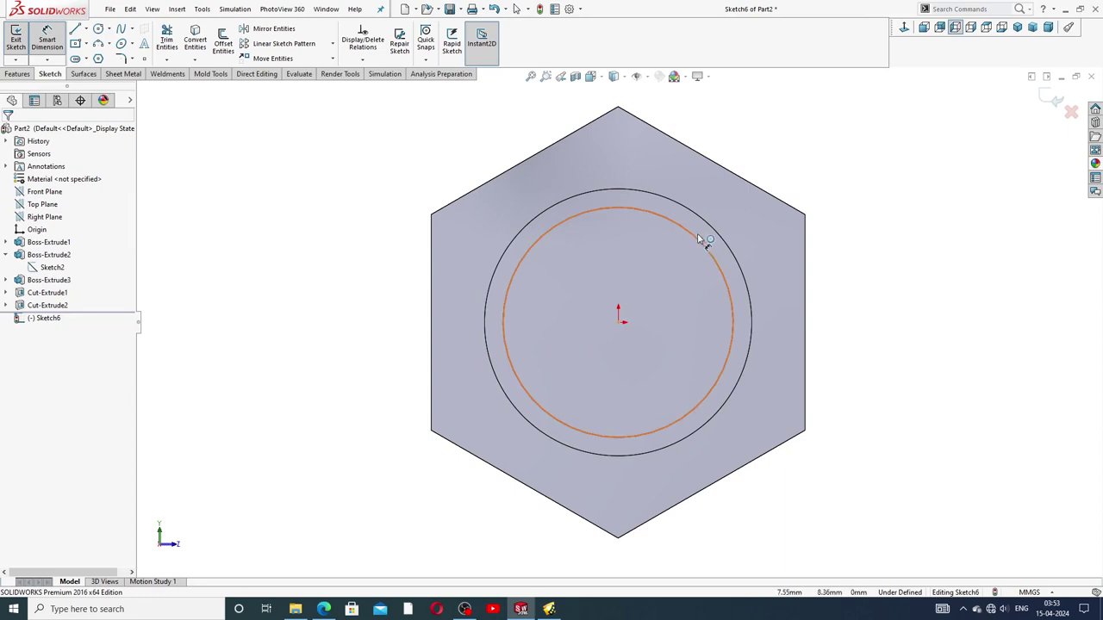
left_click(698, 238)
left_click(773, 157)
type("1")
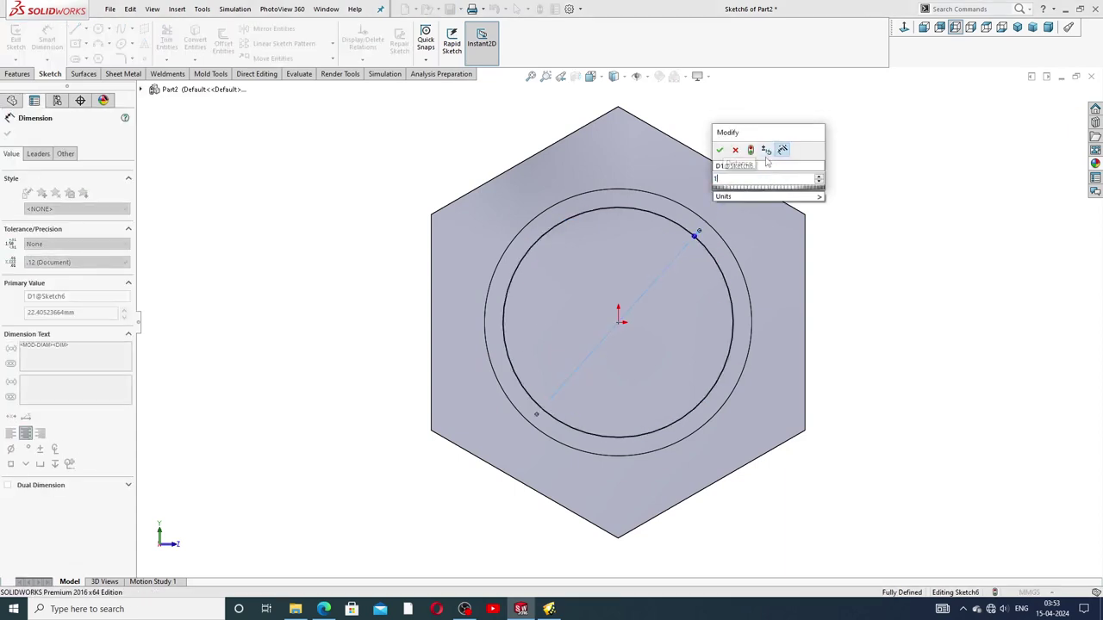
type("7.8")
key("Return")
left_click(832, 154)
right_click(834, 162)
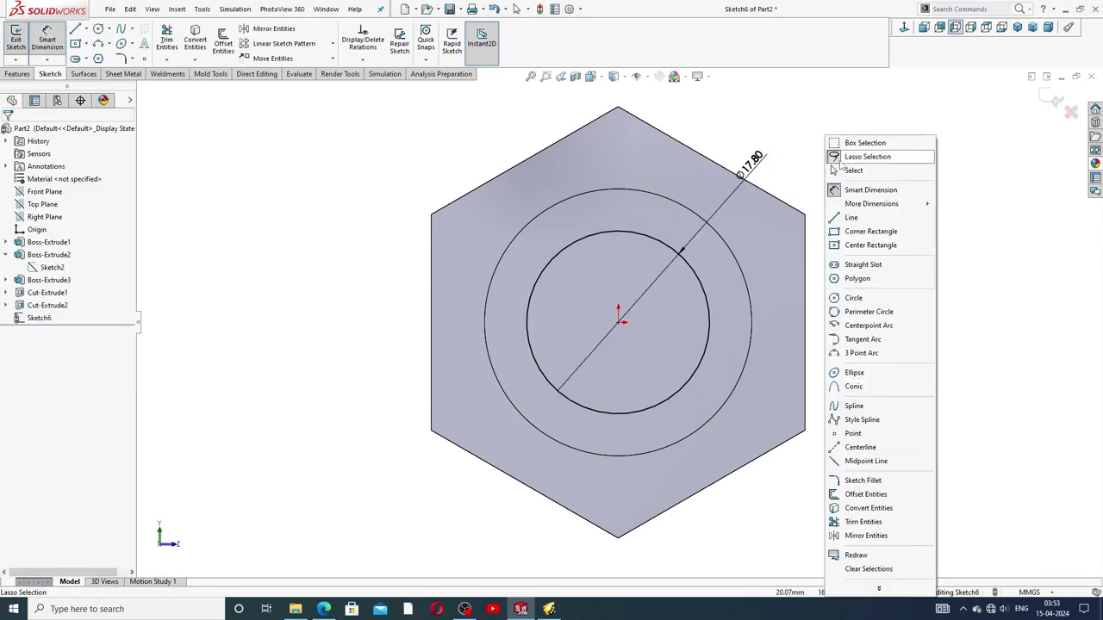
left_click(851, 170)
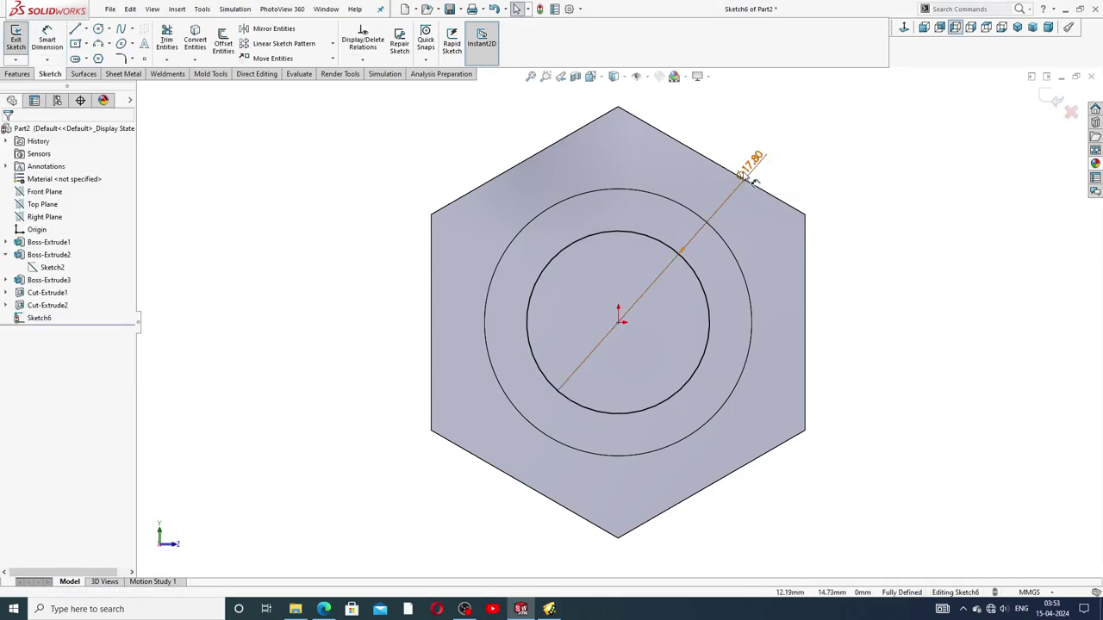
left_click(762, 171)
left_click(794, 166)
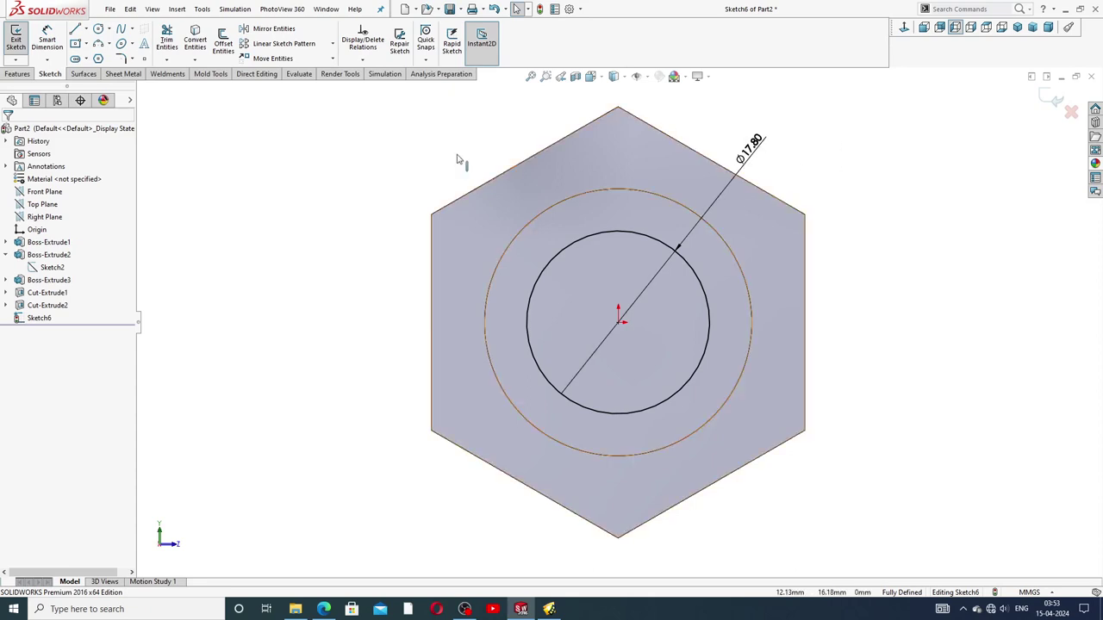
Cut the 17.8 mm circle through the whole body with the Through All end condition
left_click(27, 75)
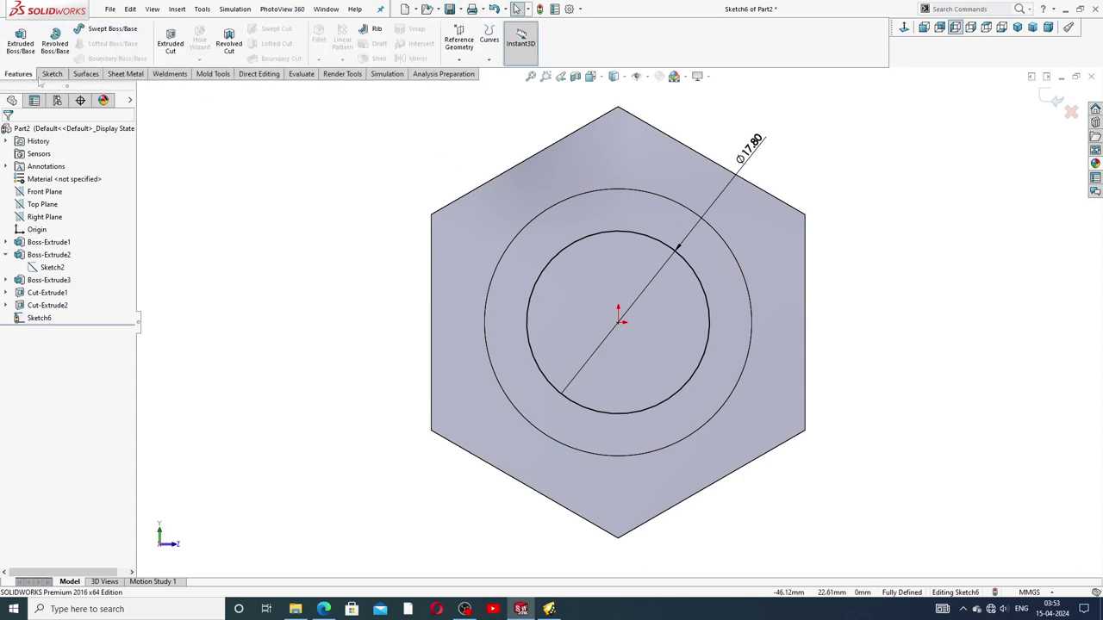
left_click(170, 49)
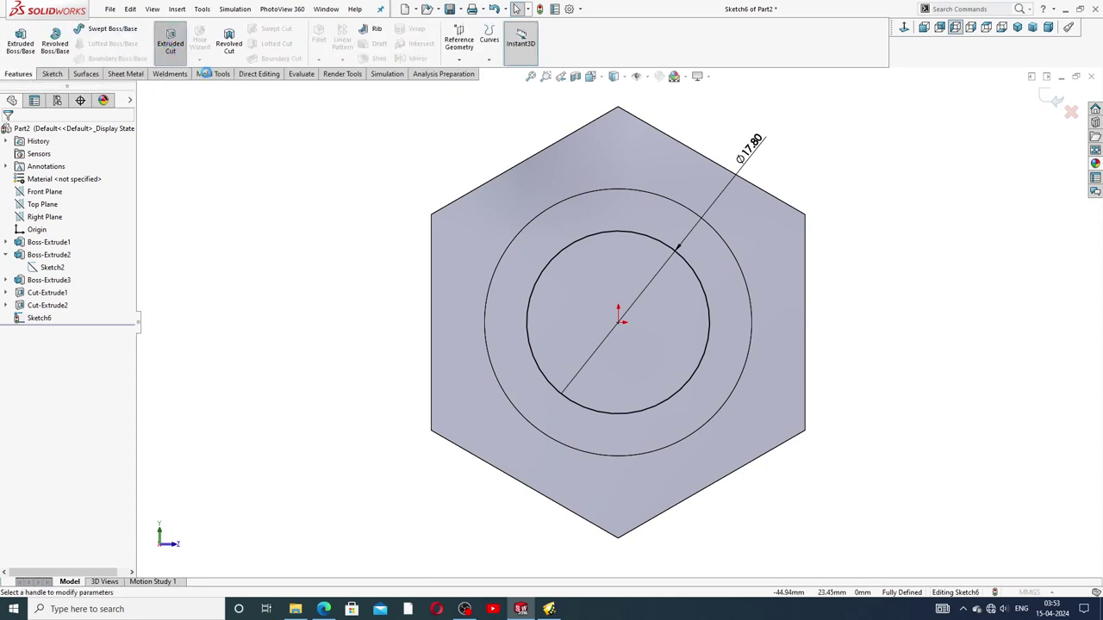
middle_click_drag(682, 237, 292, 198)
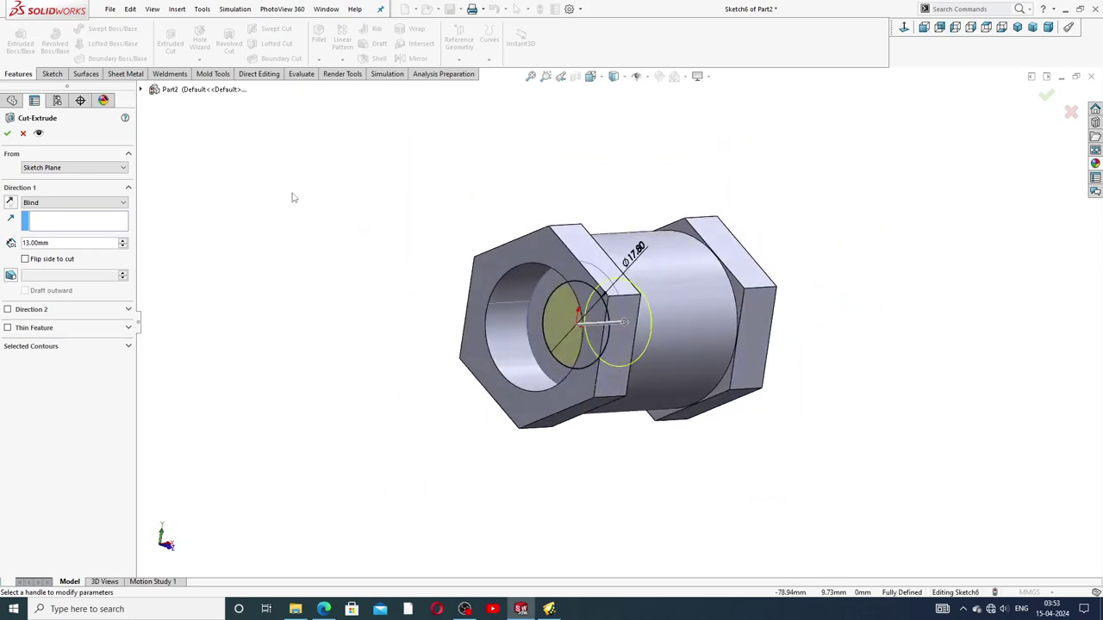
left_click(73, 202)
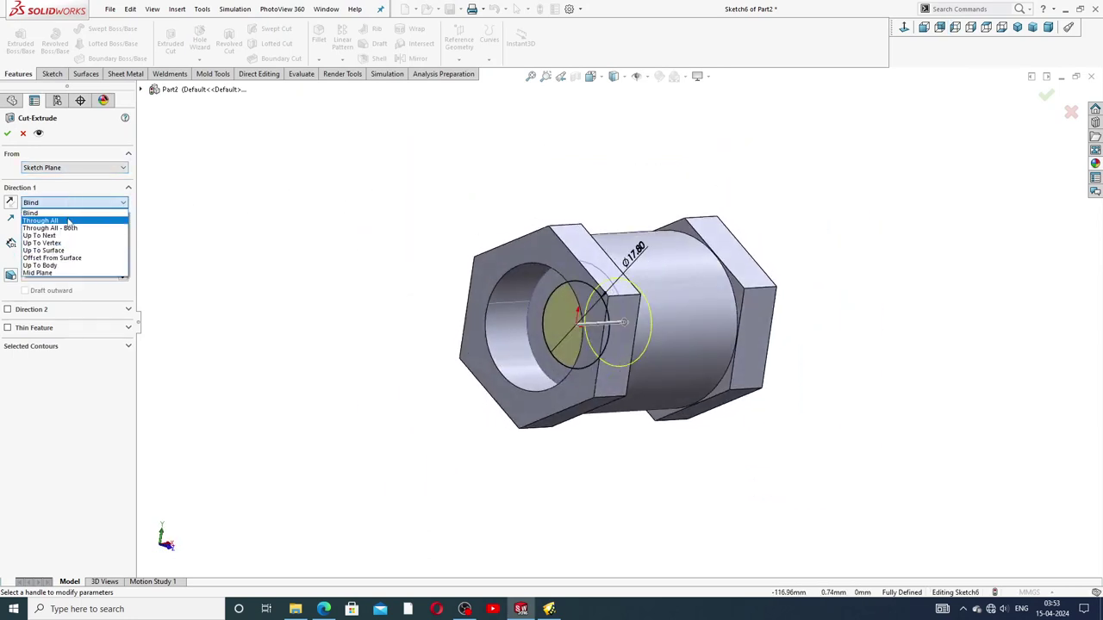
left_click(69, 221)
left_click(7, 133)
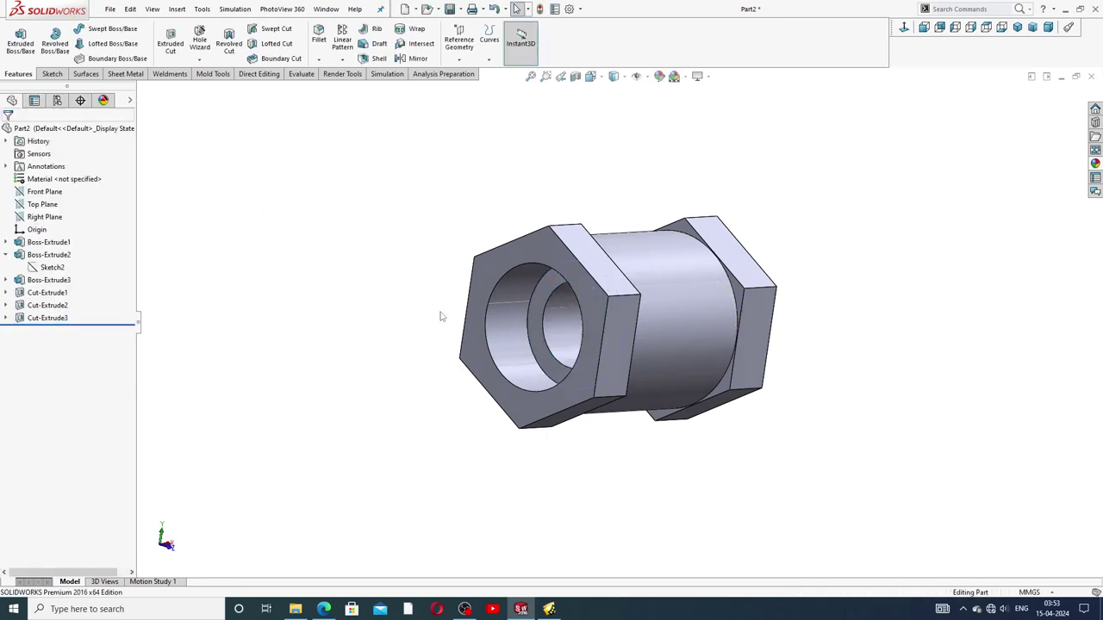
Start a sketch on the first hexagonal head's outer face and draw an origin-centred circle about 33.7 mm in diameter
middle_click_drag(440, 316, 444, 284)
middle_click_drag(527, 281, 488, 286)
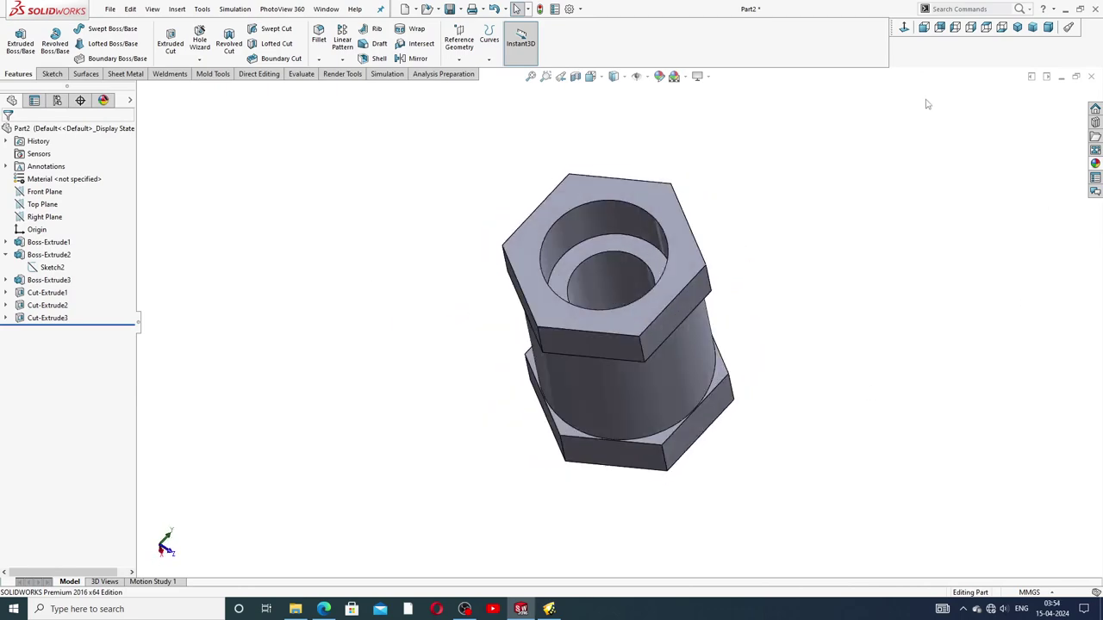
middle_click_drag(803, 218, 554, 222)
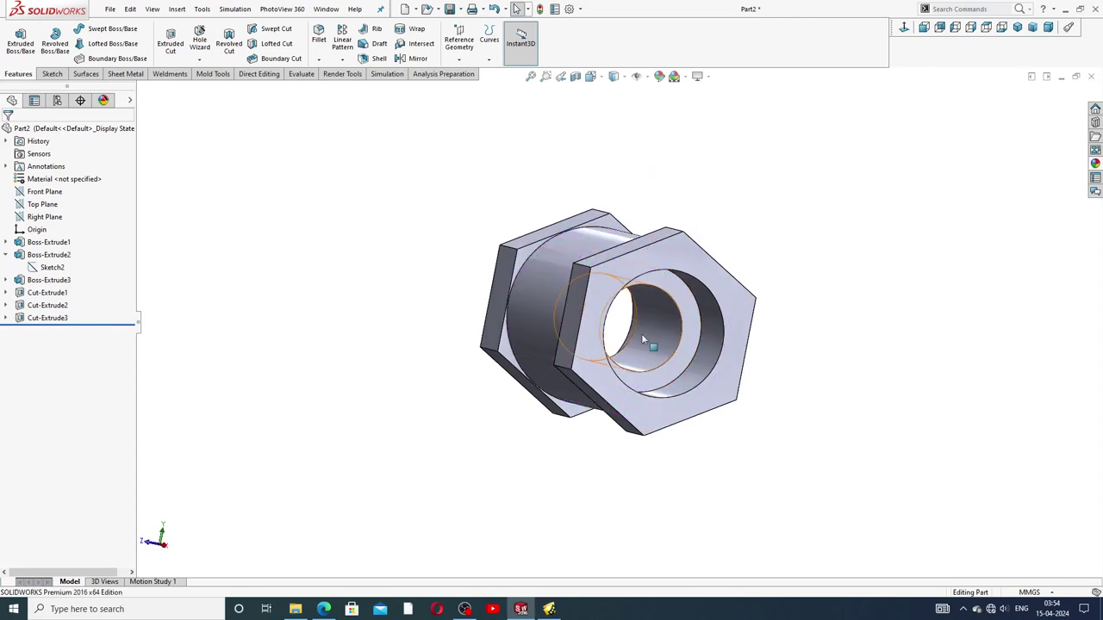
middle_click_drag(647, 344, 698, 273)
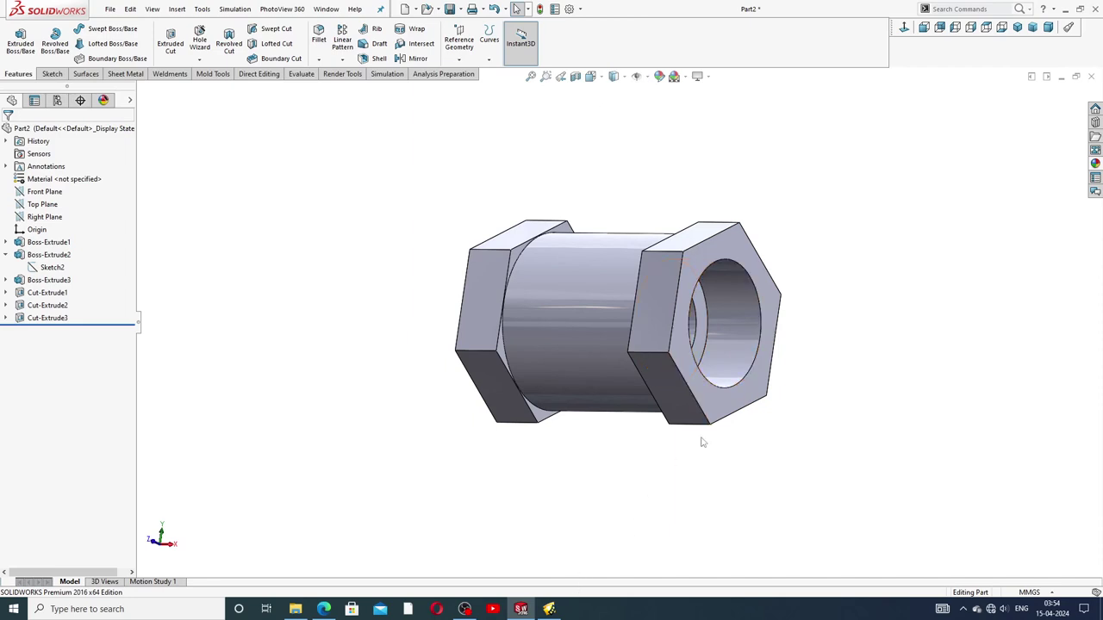
left_click(696, 252)
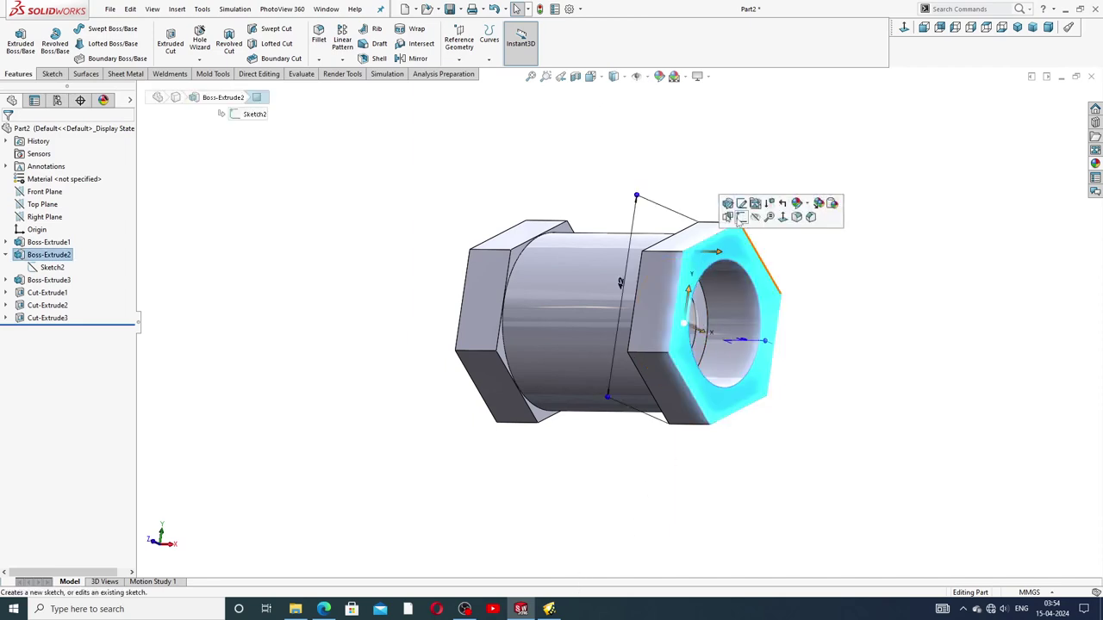
left_click(740, 217)
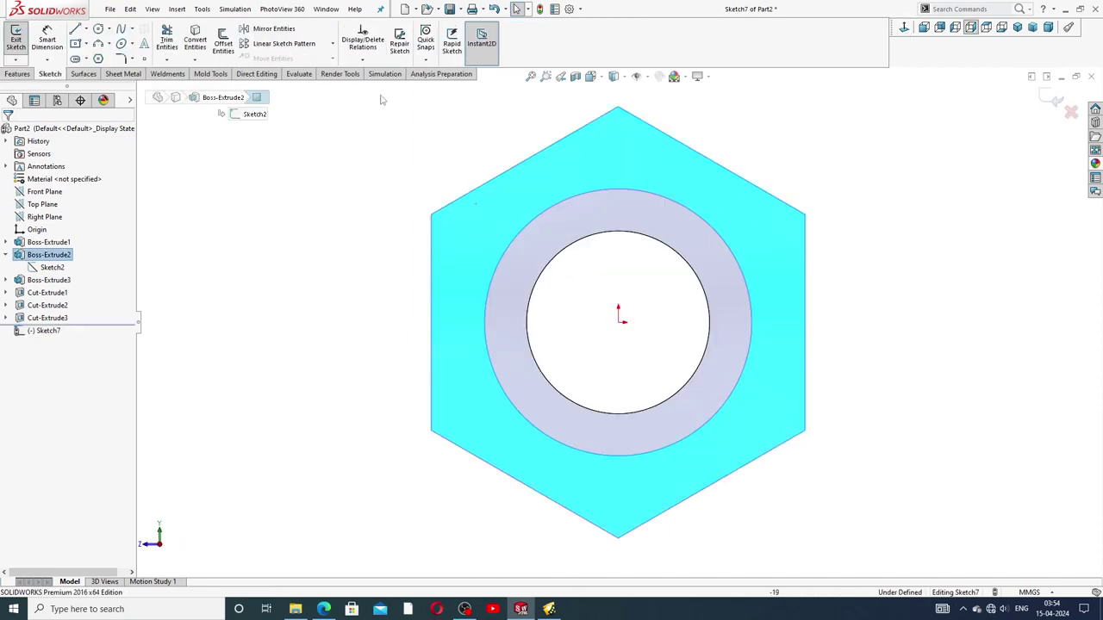
left_click(98, 29)
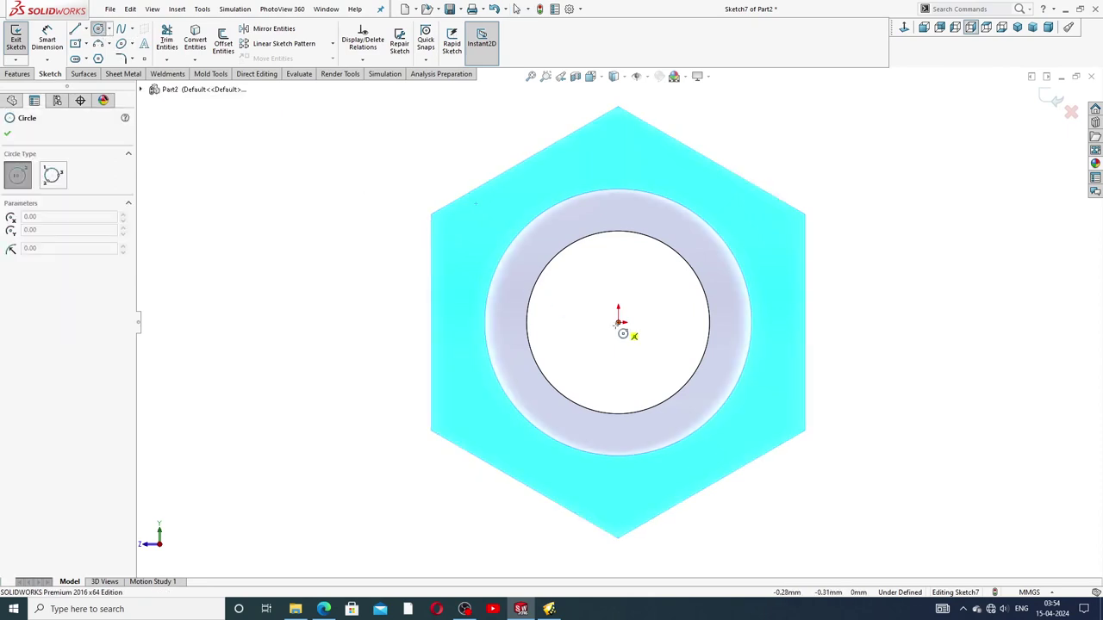
left_click(618, 322)
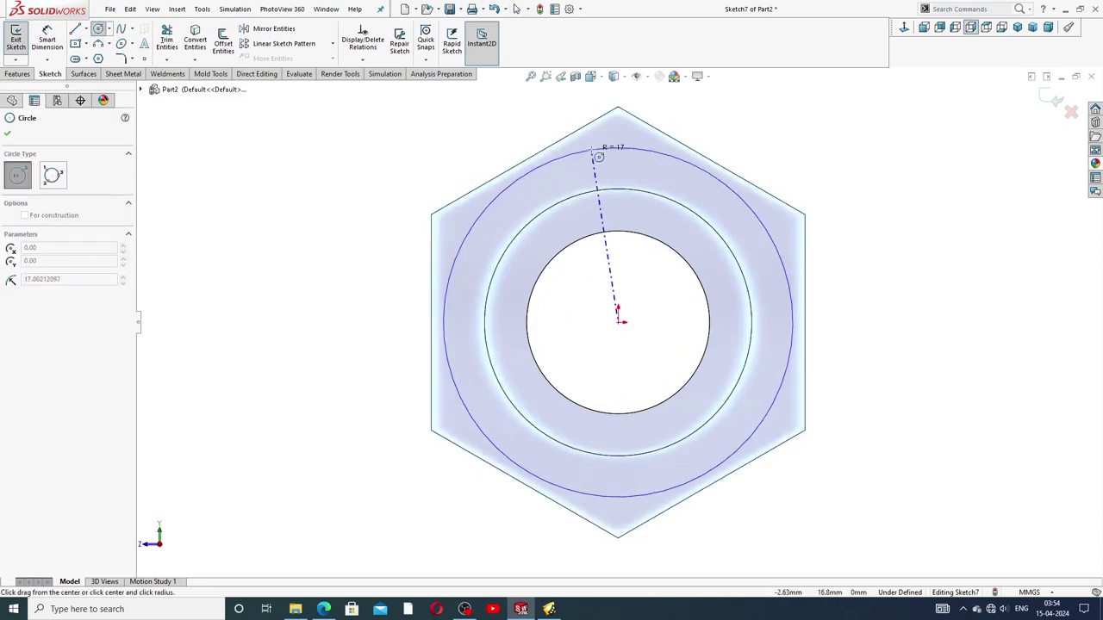
left_click(600, 149)
right_click(717, 129)
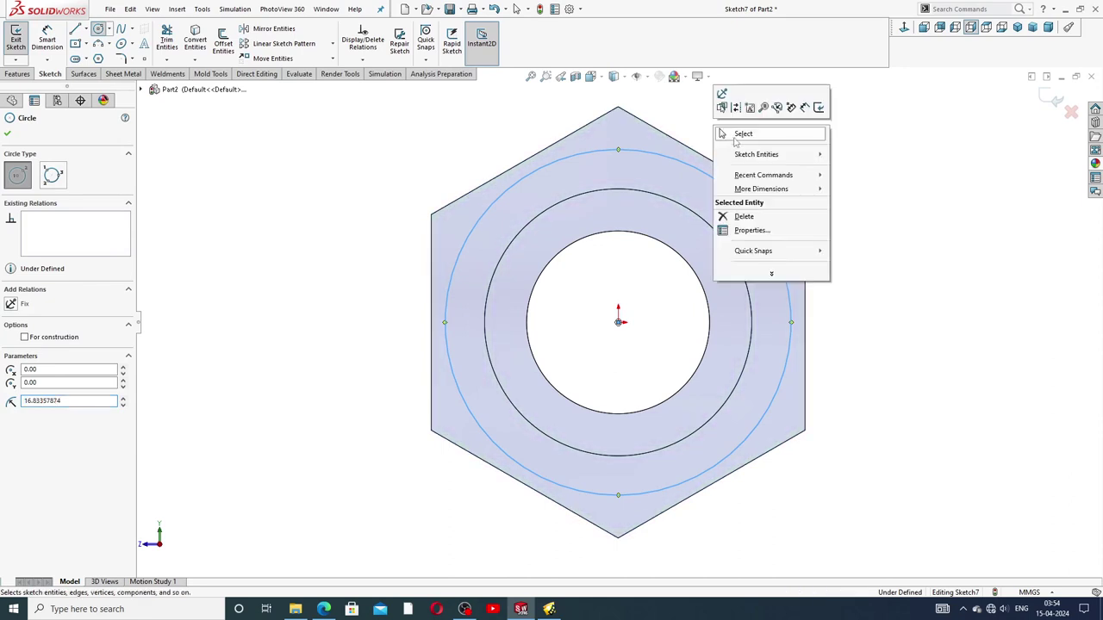
left_click(739, 134)
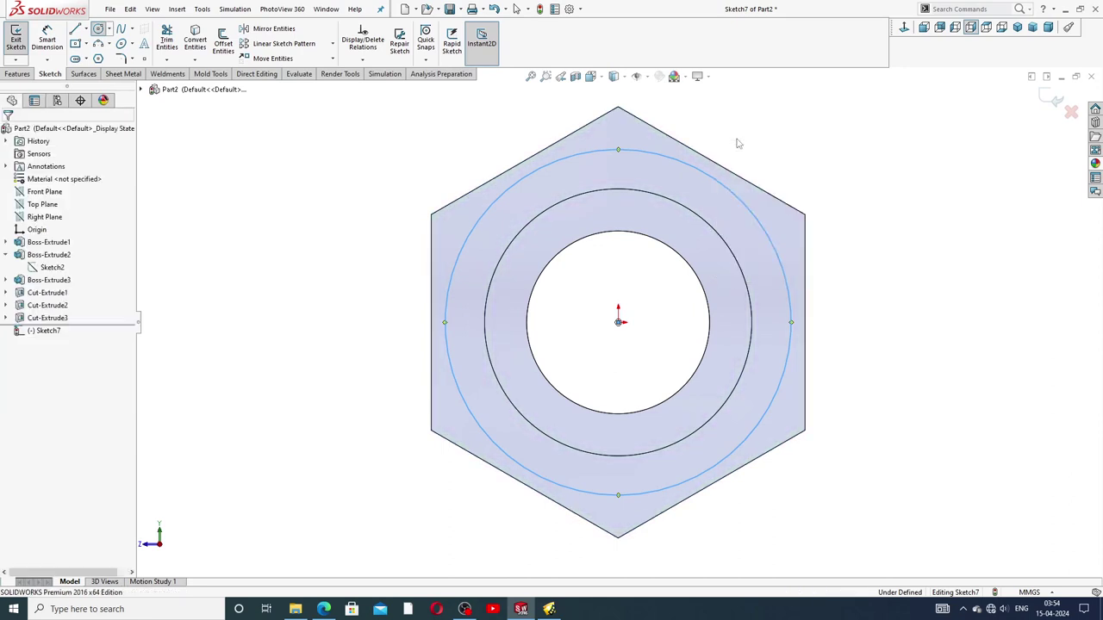
Make the circle on the first head's face tangent to a vertical edge of the hexagon
left_click(461, 256)
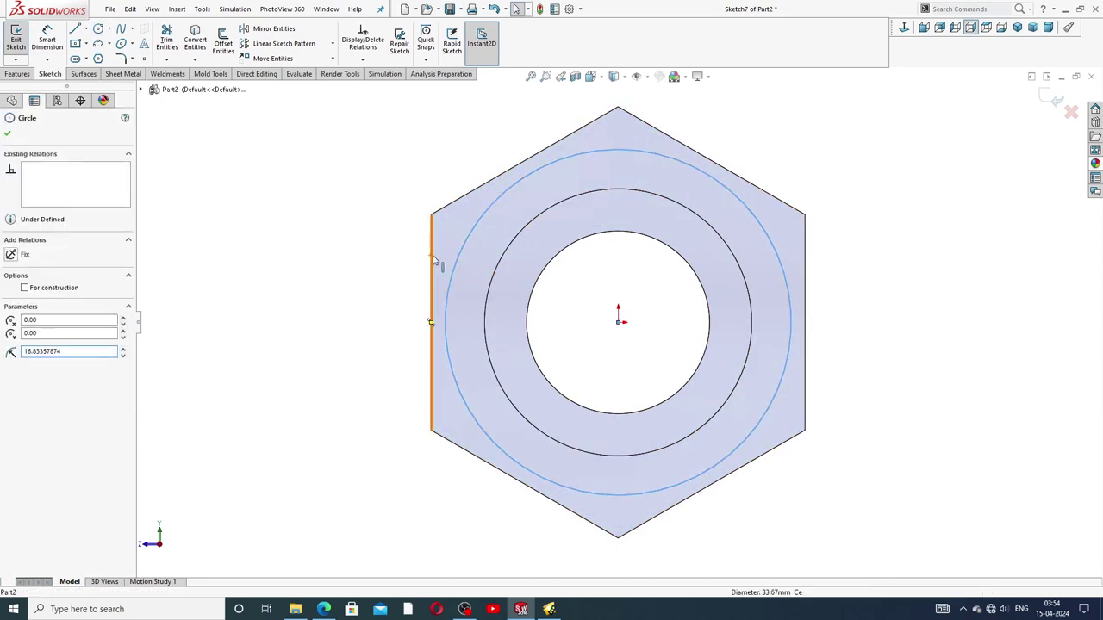
left_click(433, 259, "ctrl")
left_click(464, 207)
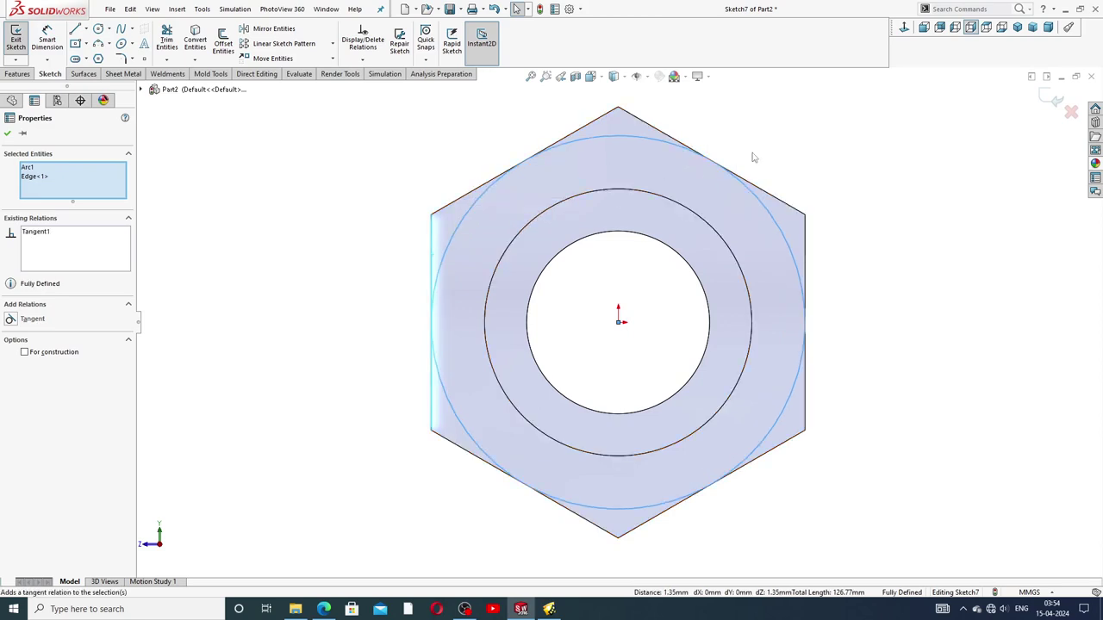
left_click(787, 141)
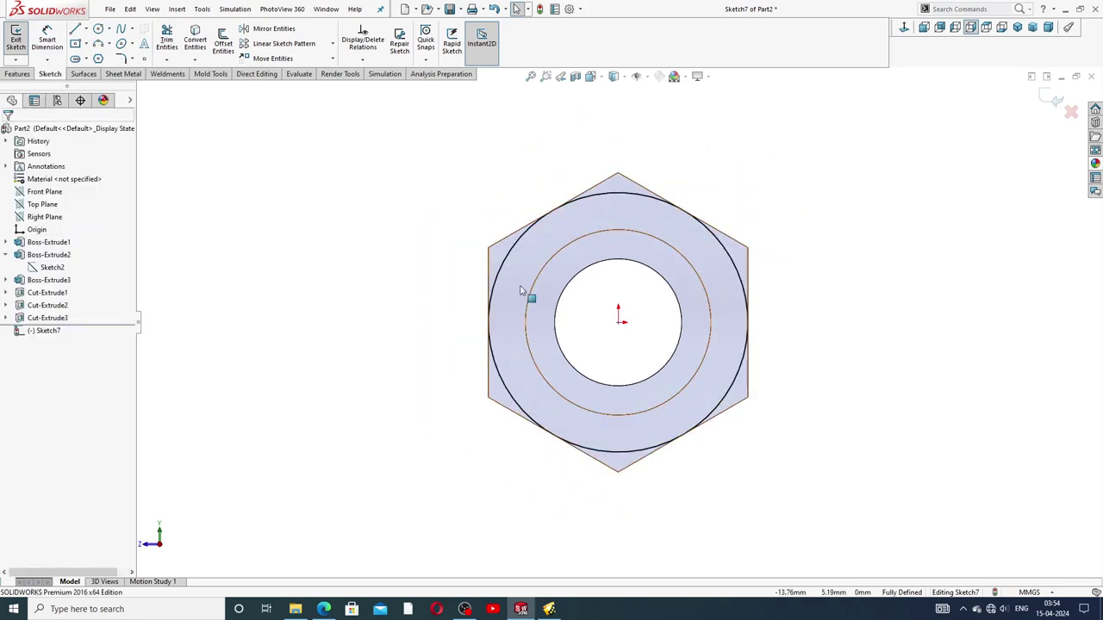
Extrude-cut outside the circle on the first hexagonal head 5 mm blind, with the side to cut flipped and a 60° draft
middle_click_drag(517, 307, 544, 320)
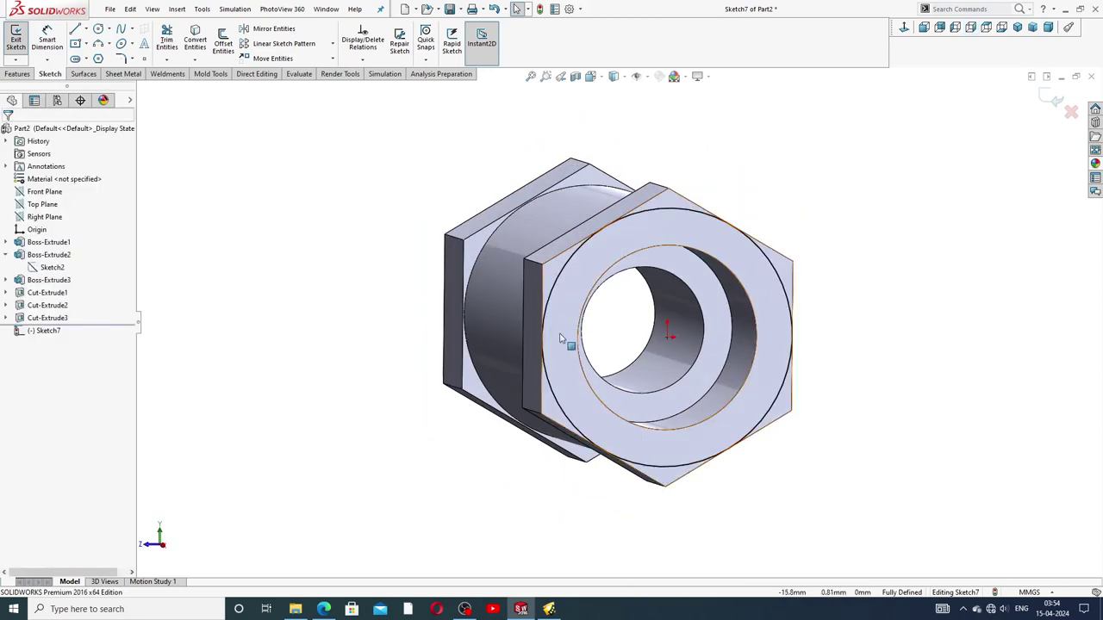
left_click(520, 610)
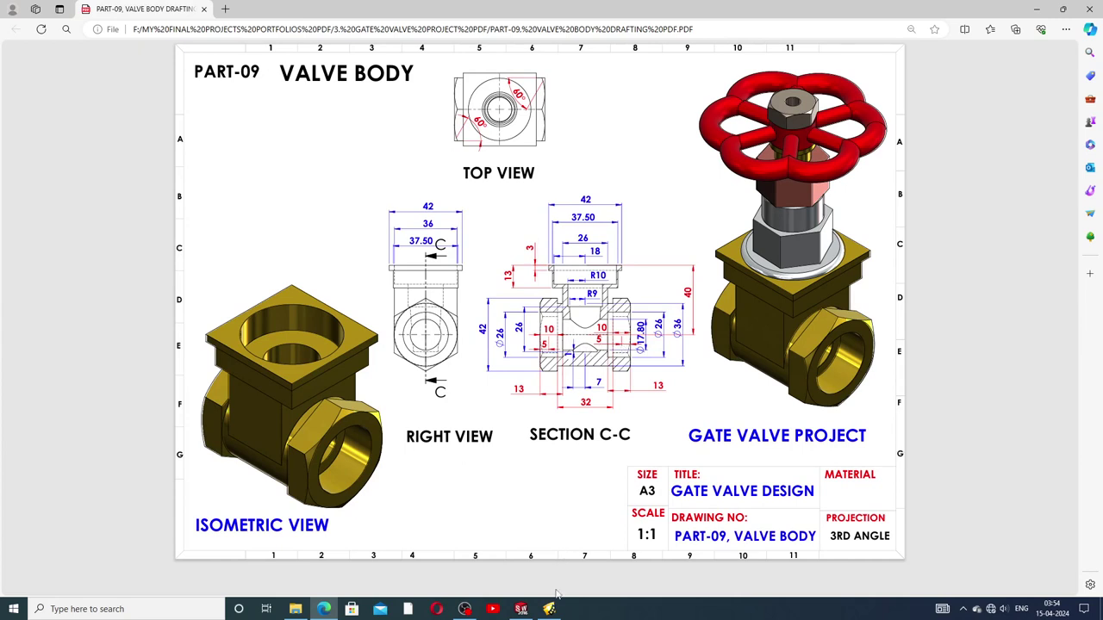
left_click(521, 609)
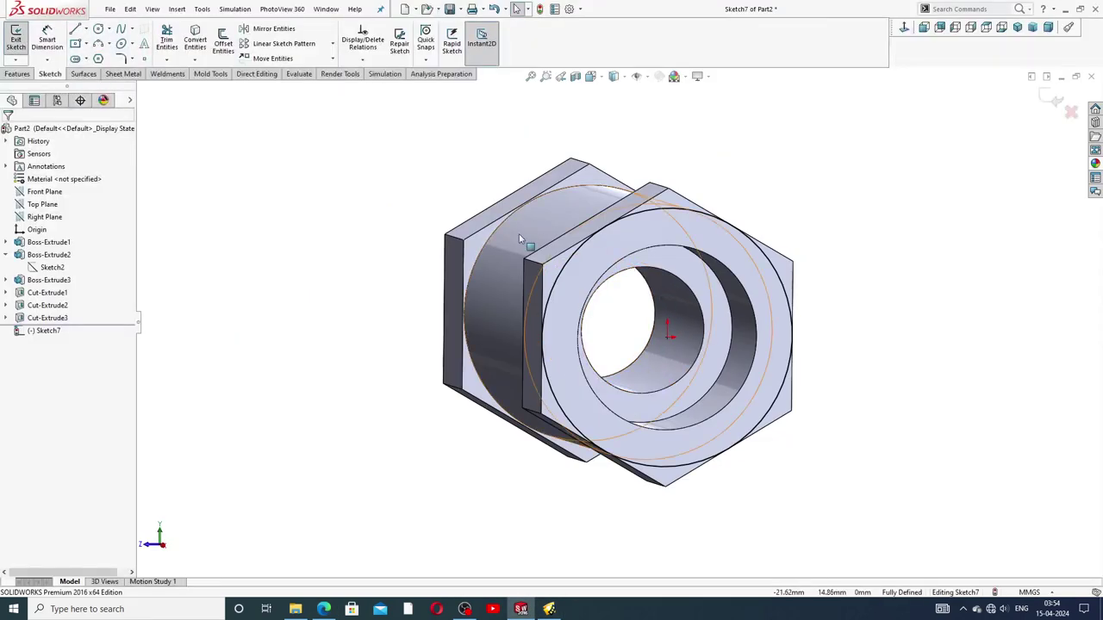
left_click(26, 75)
left_click(170, 41)
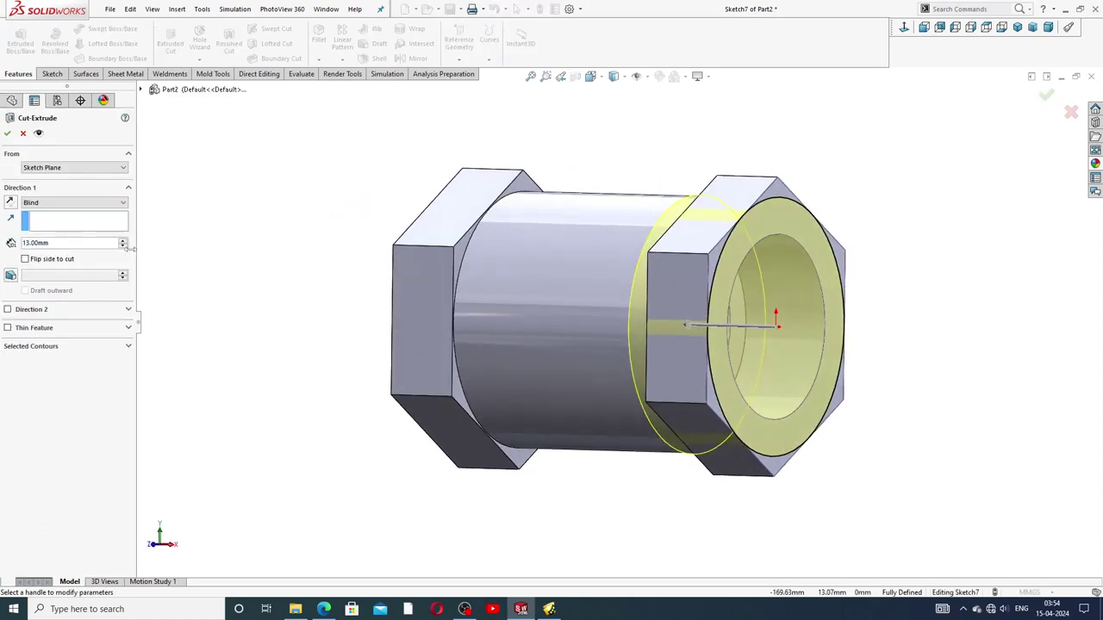
double_click(54, 243)
type("5")
key("Return")
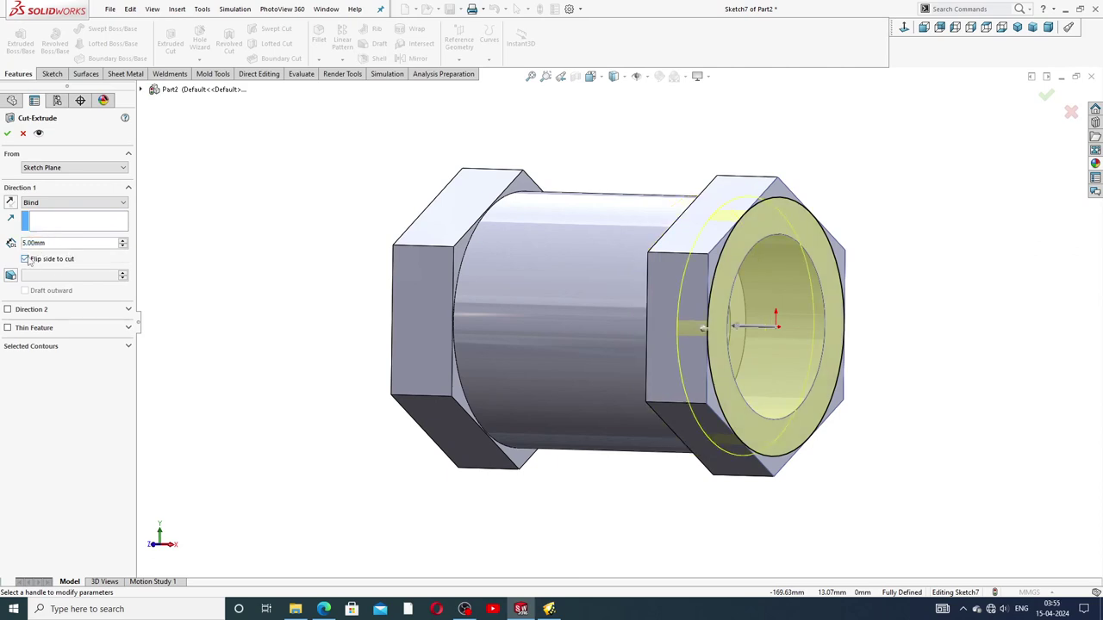
left_click(11, 275)
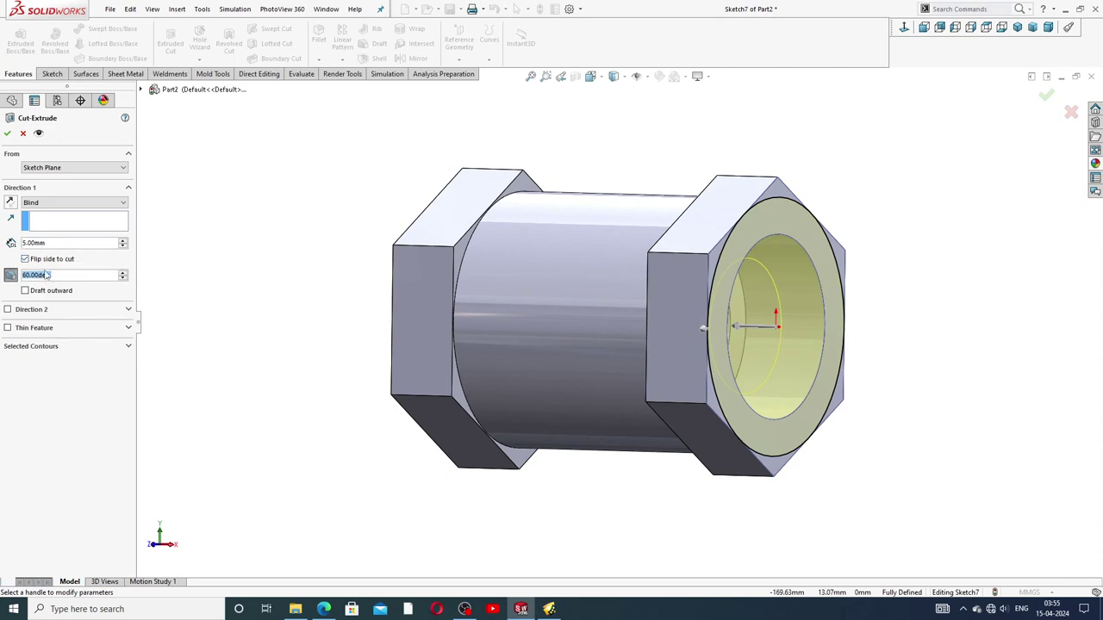
left_click(7, 133)
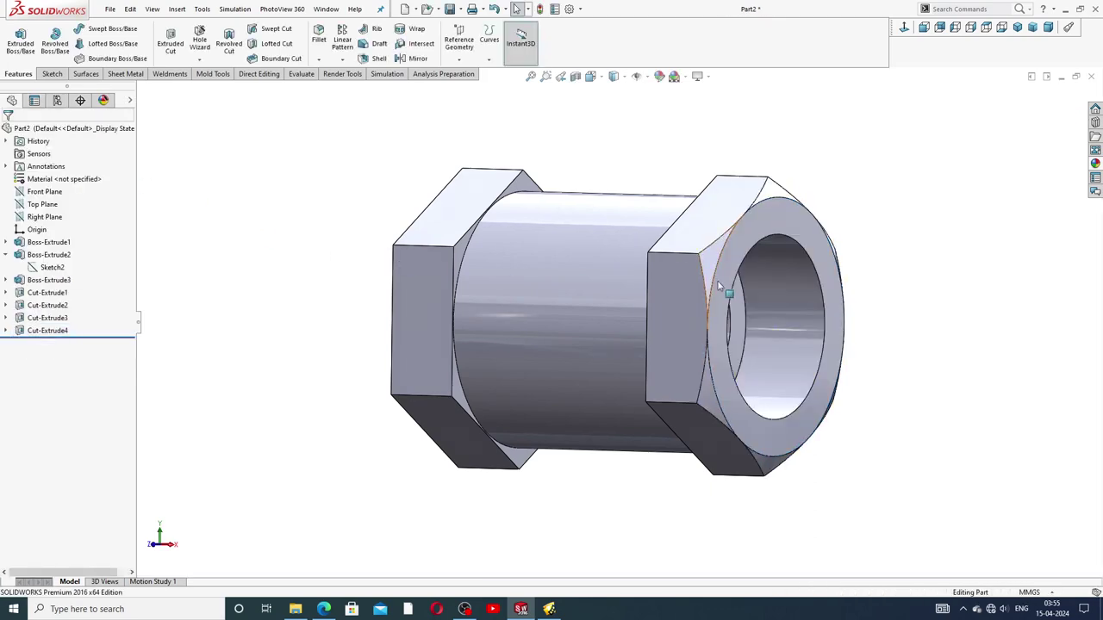
Start a sketch on the second hexagonal head's outer face and draw an origin-centred circle about 31.8 mm in diameter
middle_click_drag(710, 270, 821, 251)
left_click(542, 198)
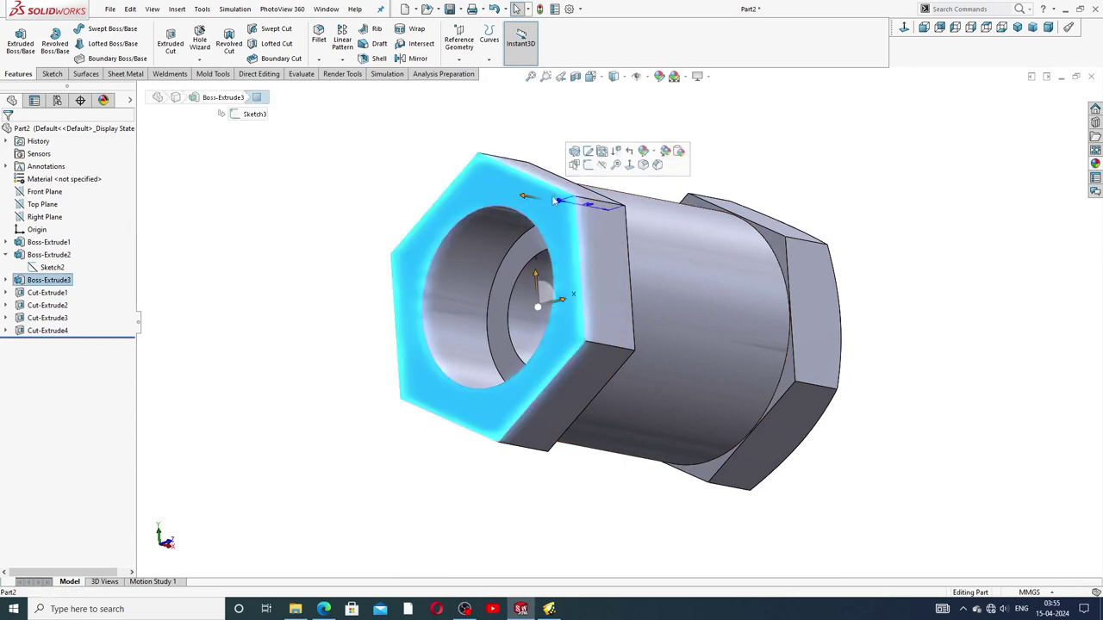
left_click(588, 165)
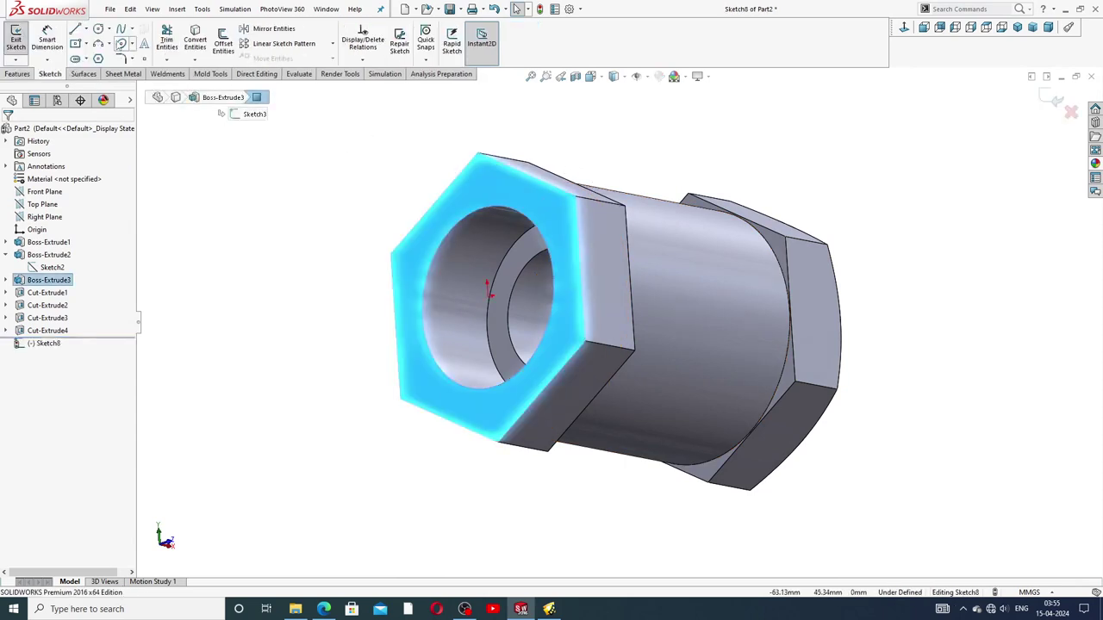
left_click(98, 29)
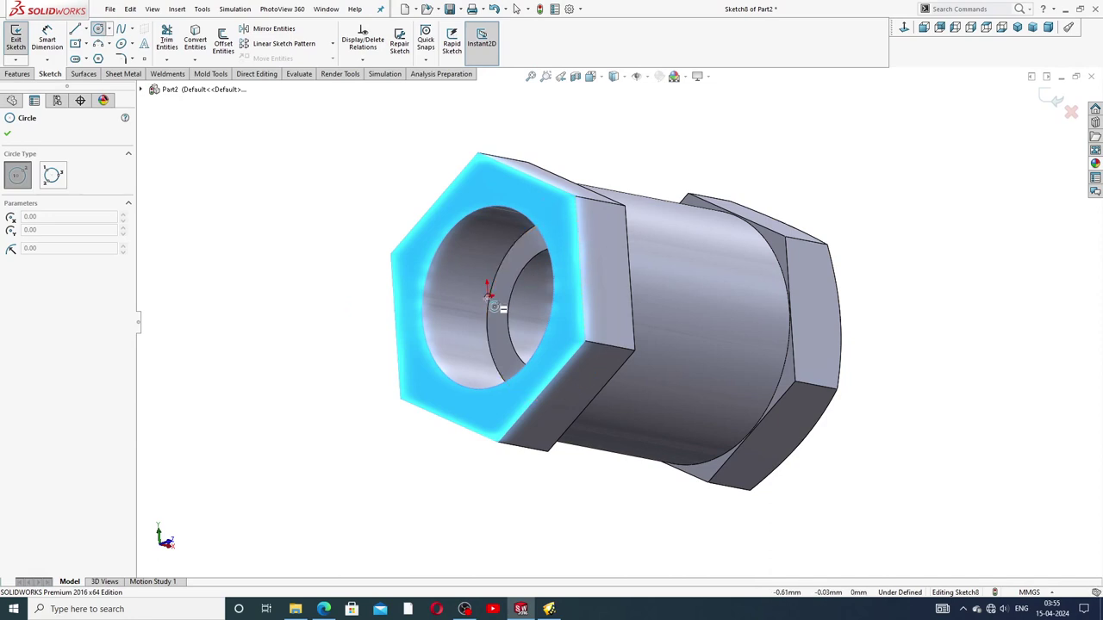
left_click(487, 297)
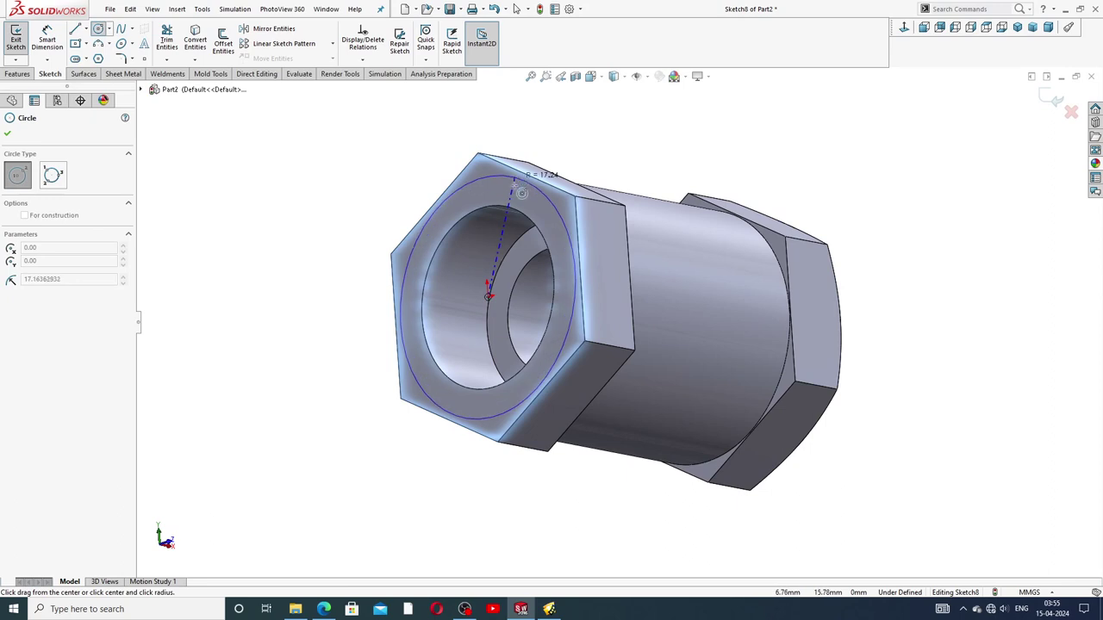
left_click(502, 187)
right_click(558, 163)
left_click(582, 168)
scroll(461, 225, "down", 2)
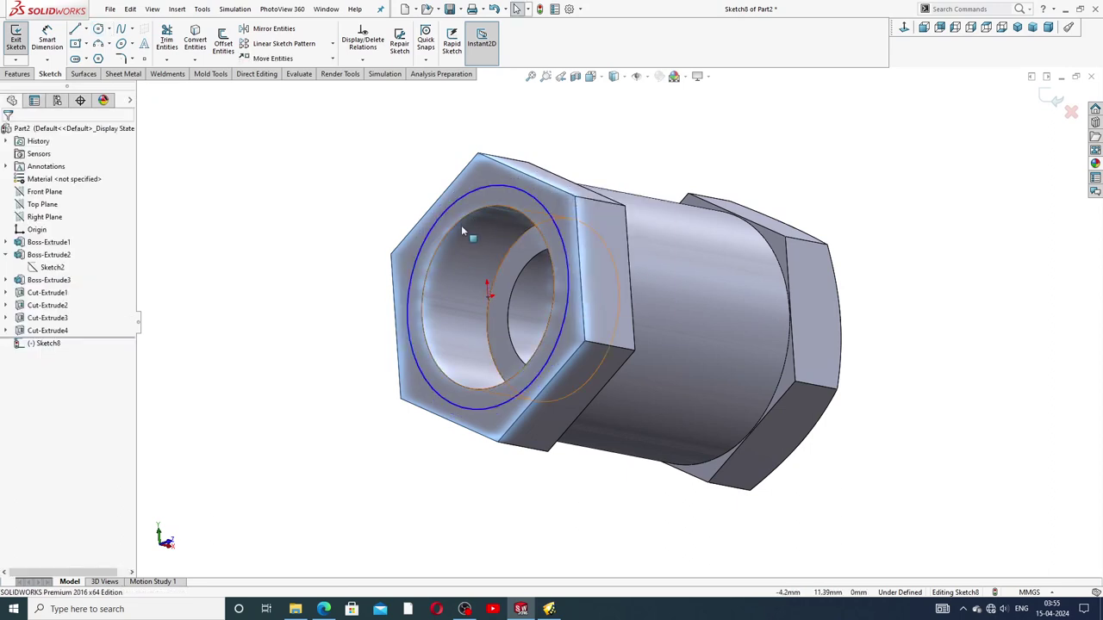
Make the circle on the second head's face tangent to a slanted edge of the hexagon
left_click(457, 206)
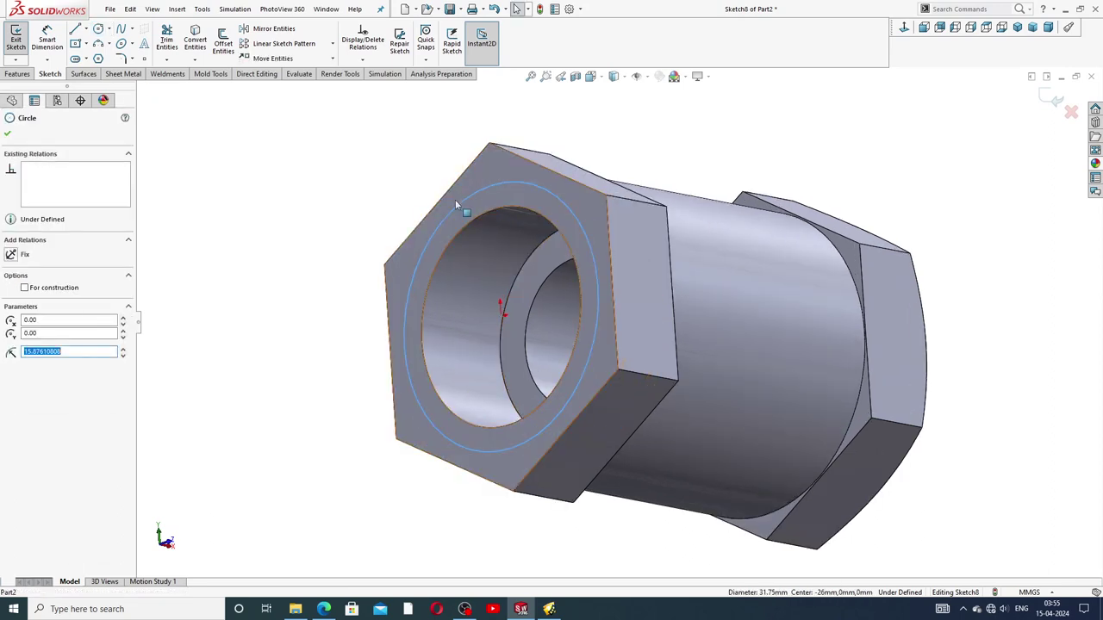
left_click(479, 172, "ctrl")
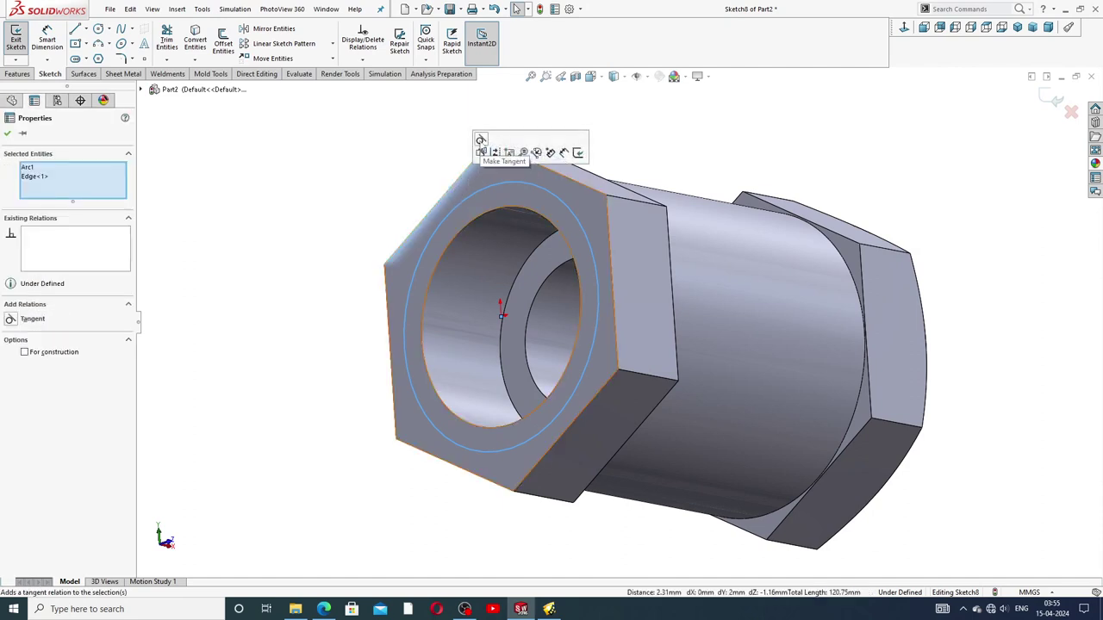
left_click(481, 140)
left_click(412, 139)
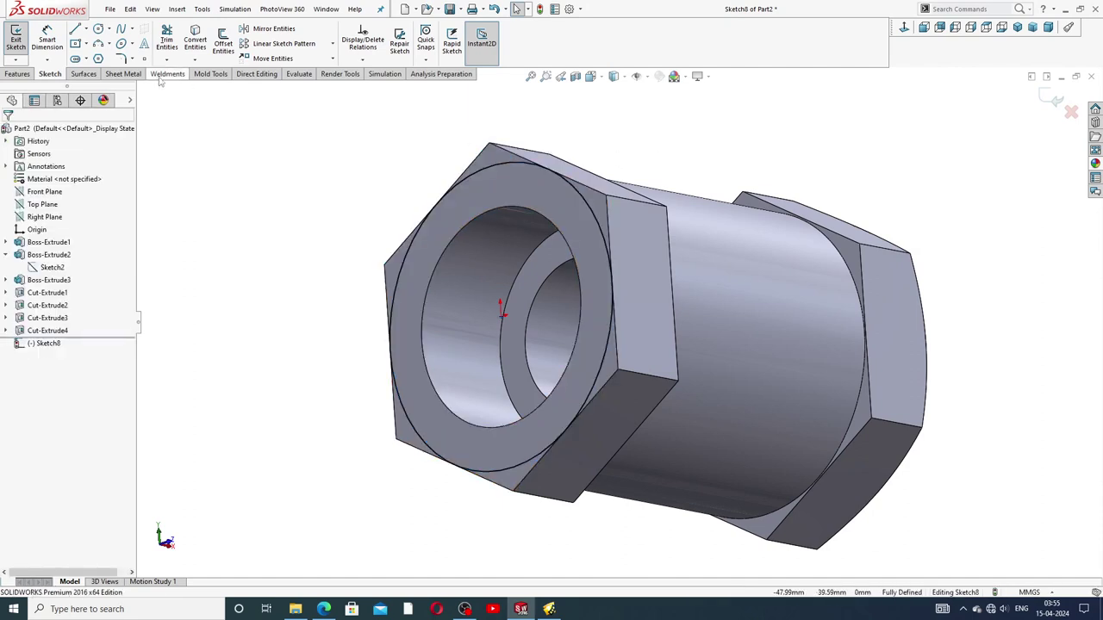
Extrude-cut outside the circle on the second hexagonal head 5 mm blind, with the side to cut flipped and a 60° draft
left_click(17, 74)
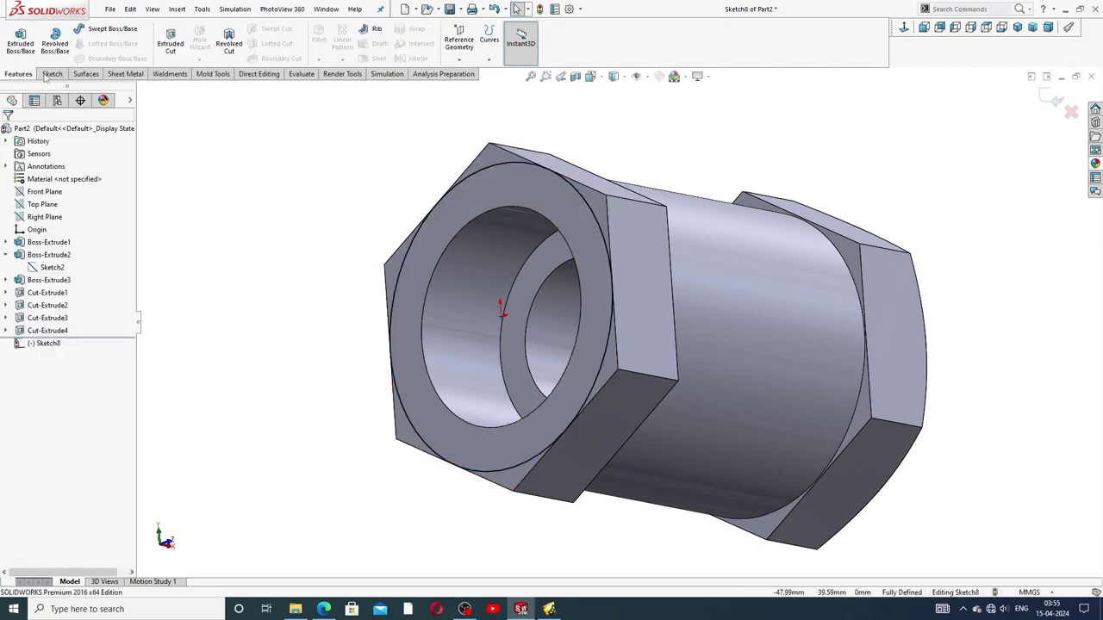
left_click(172, 44)
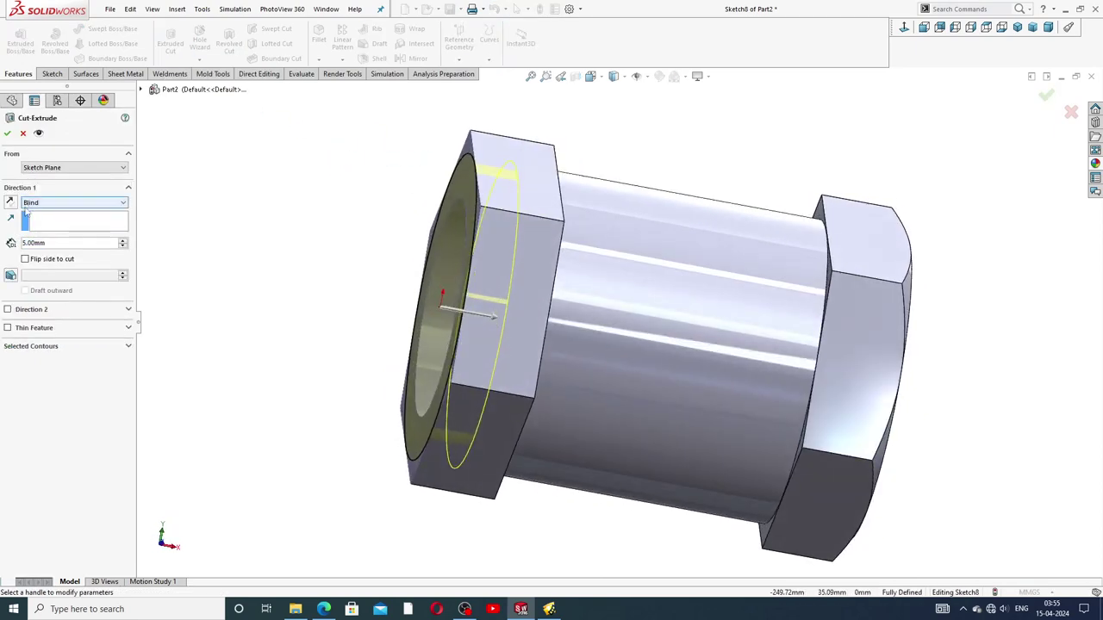
left_click(10, 275)
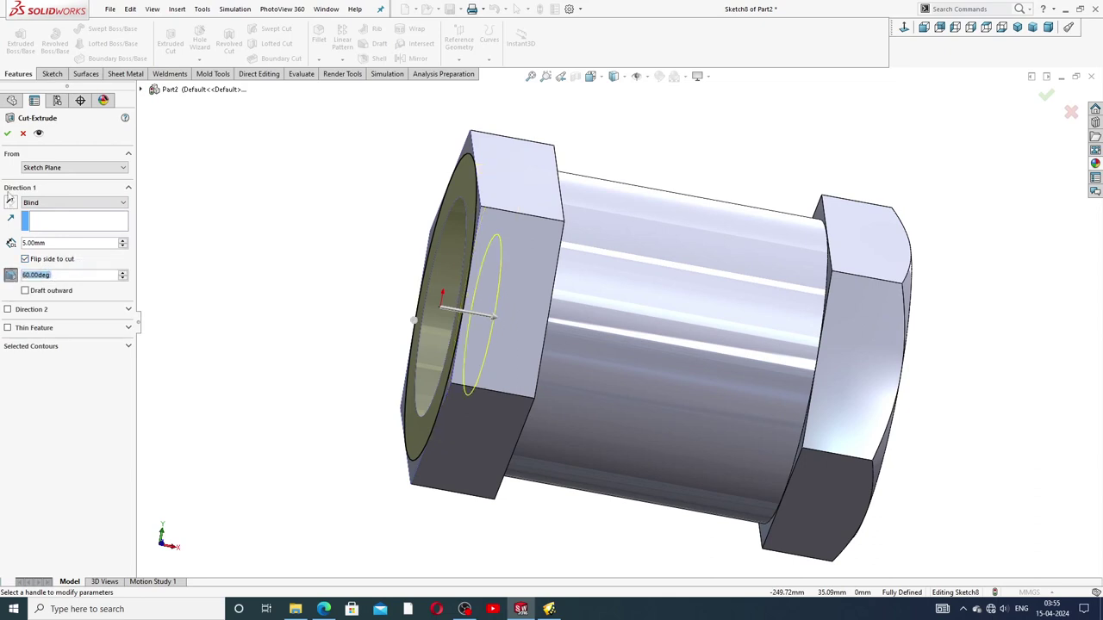
left_click(7, 133)
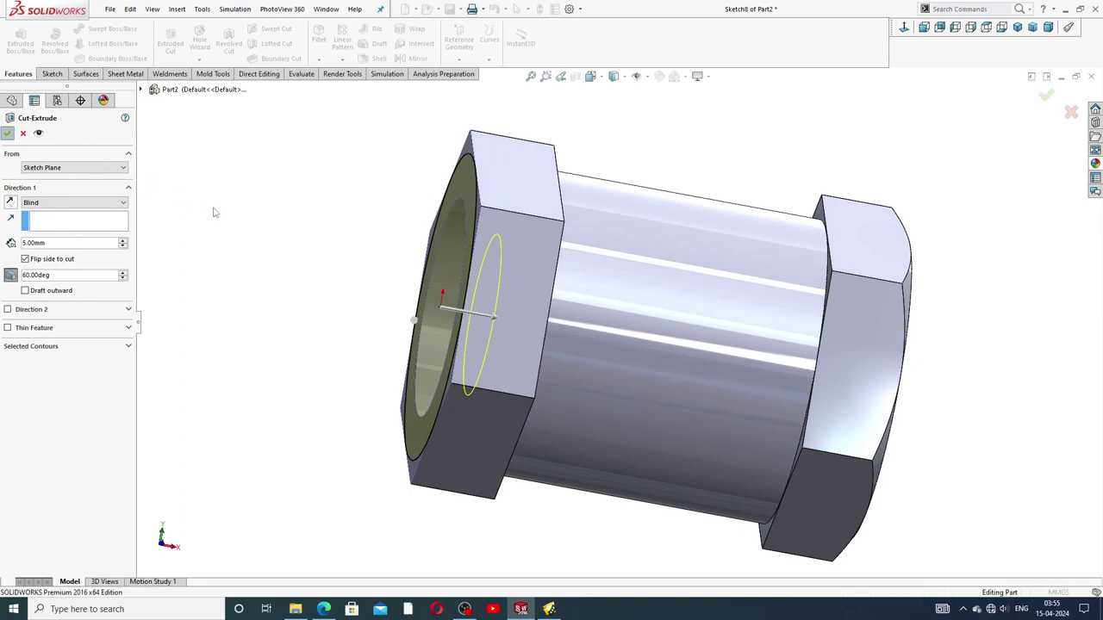
middle_click_drag(467, 304, 528, 274)
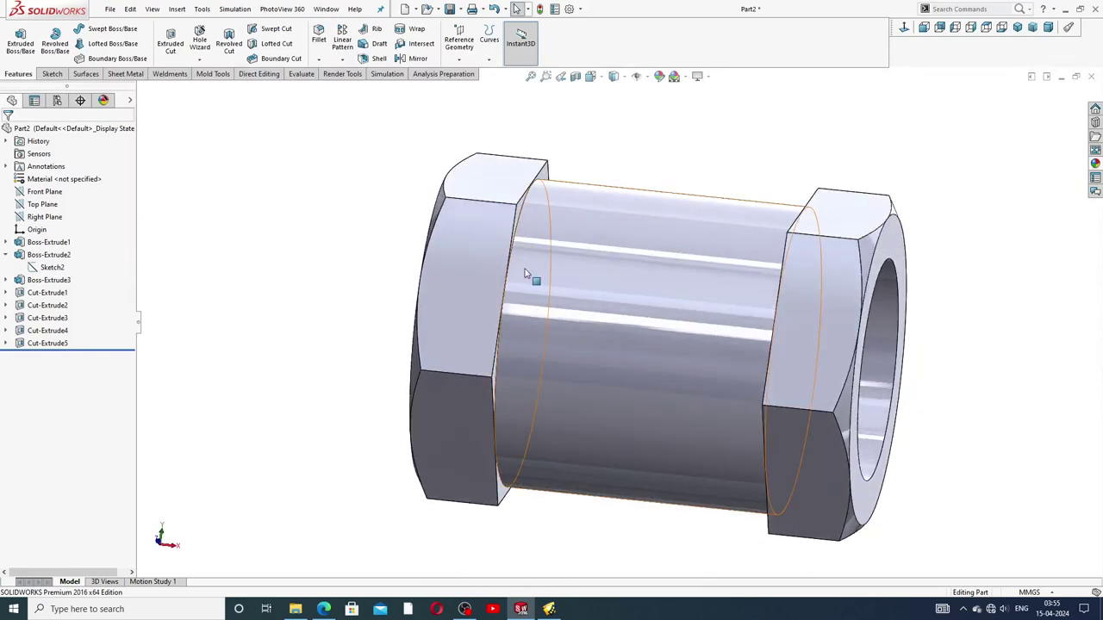
Consult the valve body drawing in the browser for the upper neck and flange dimensions, and return to the SOLIDWORKS part
scroll(561, 300, "up", 2)
scroll(562, 300, "up", 1)
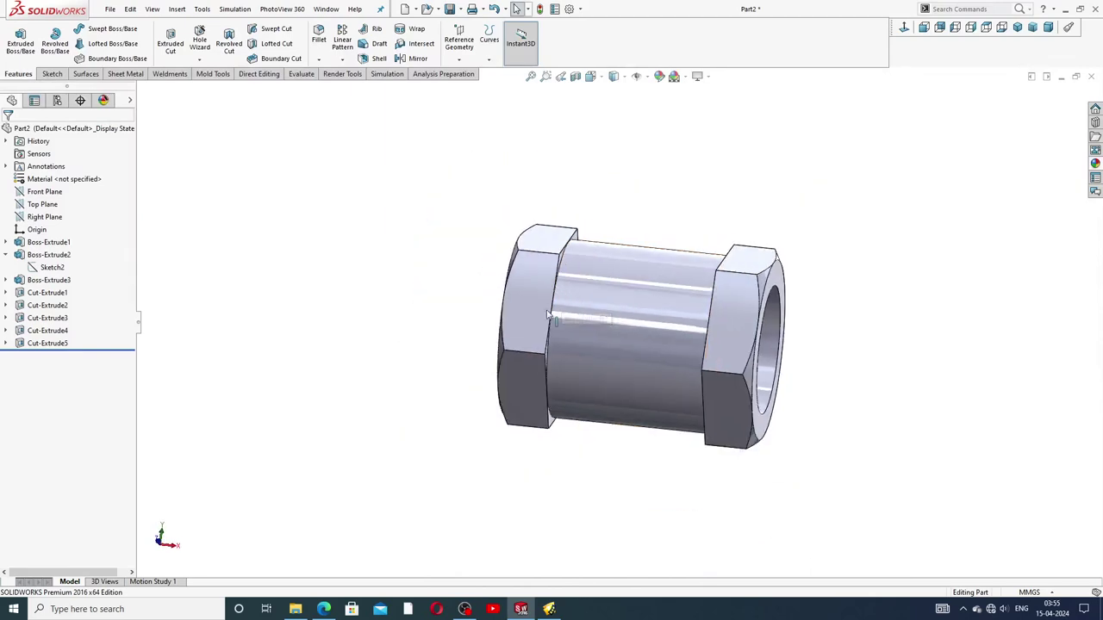
left_click(521, 609)
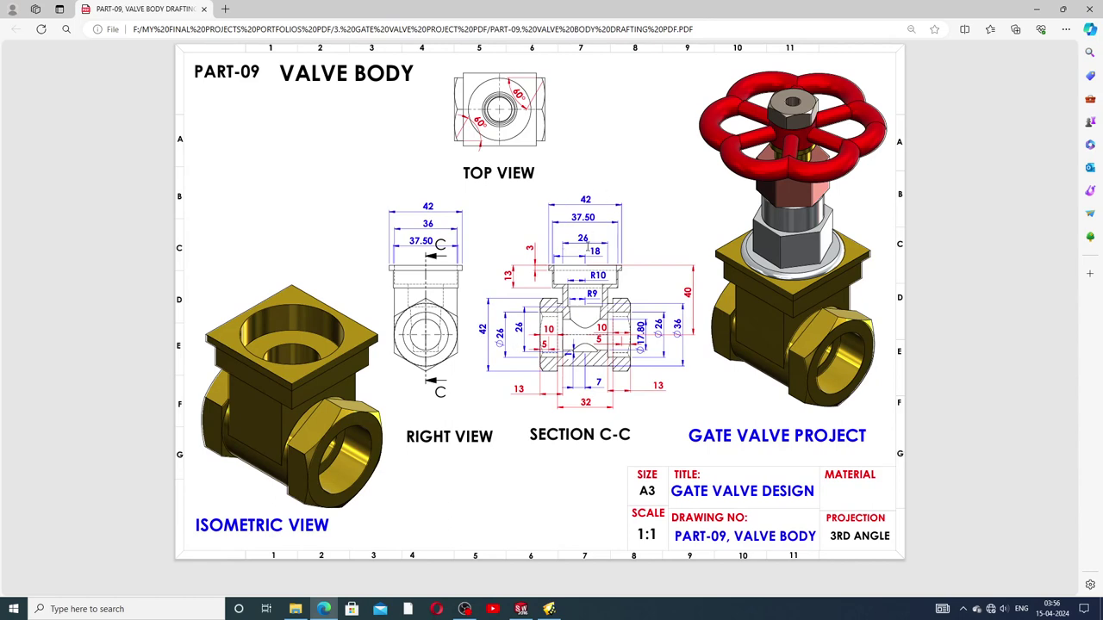
left_click(520, 610)
middle_click_drag(609, 337, 320, 301)
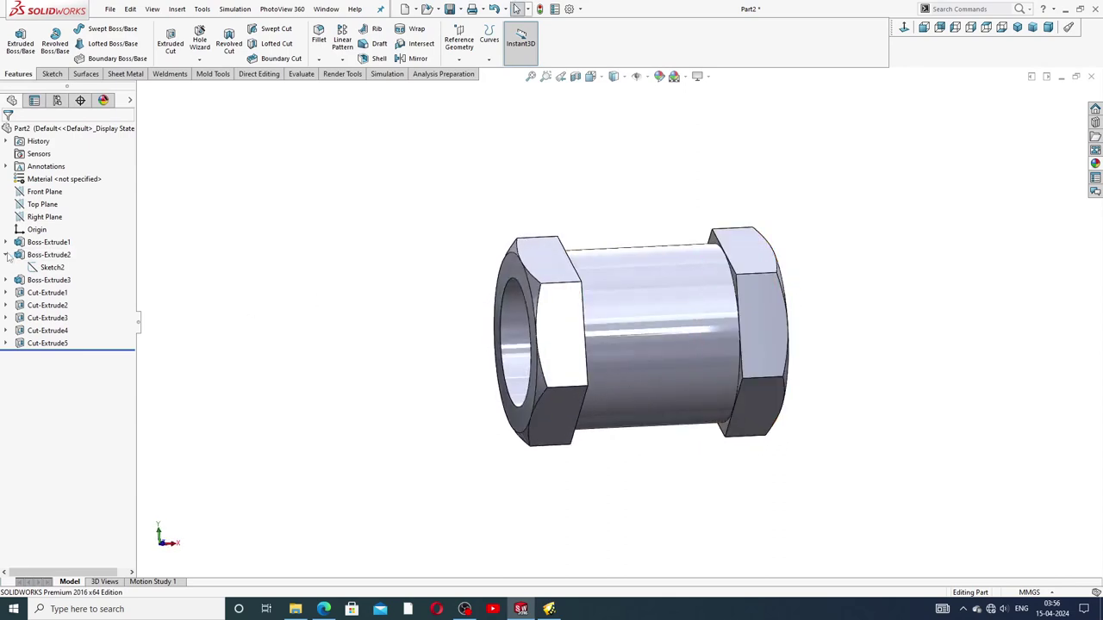
left_click(39, 127)
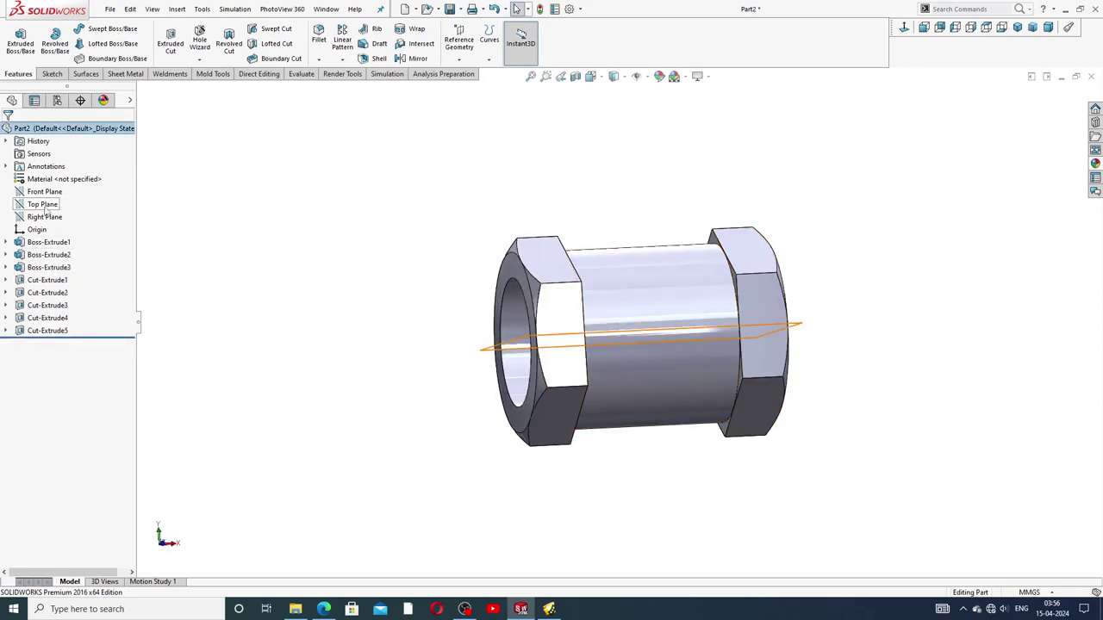
left_click(45, 207)
left_click(67, 191)
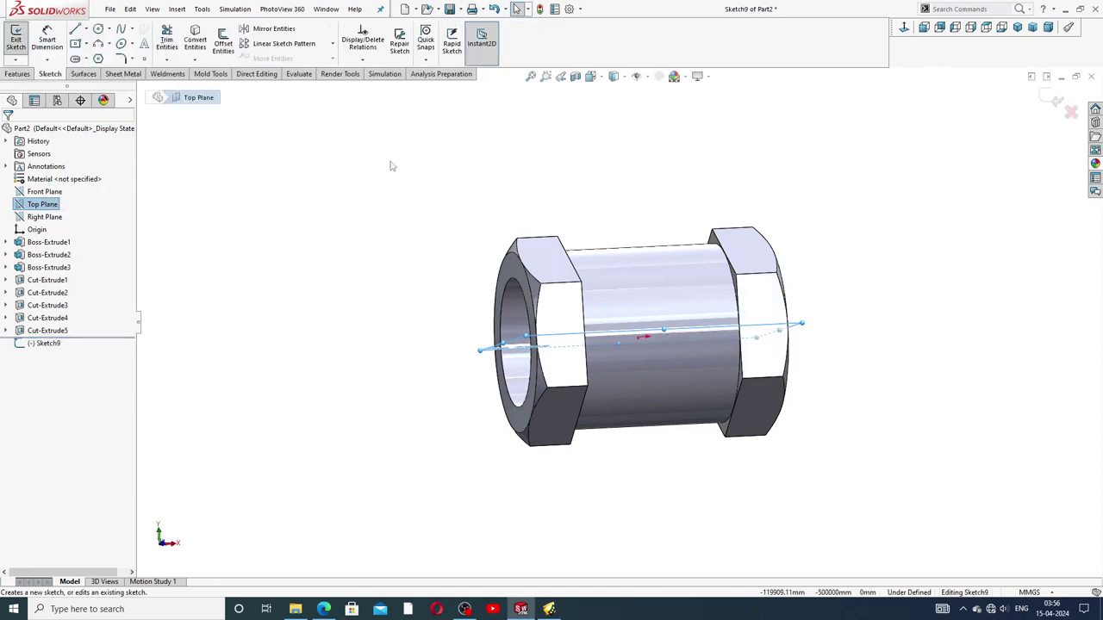
left_click(986, 27)
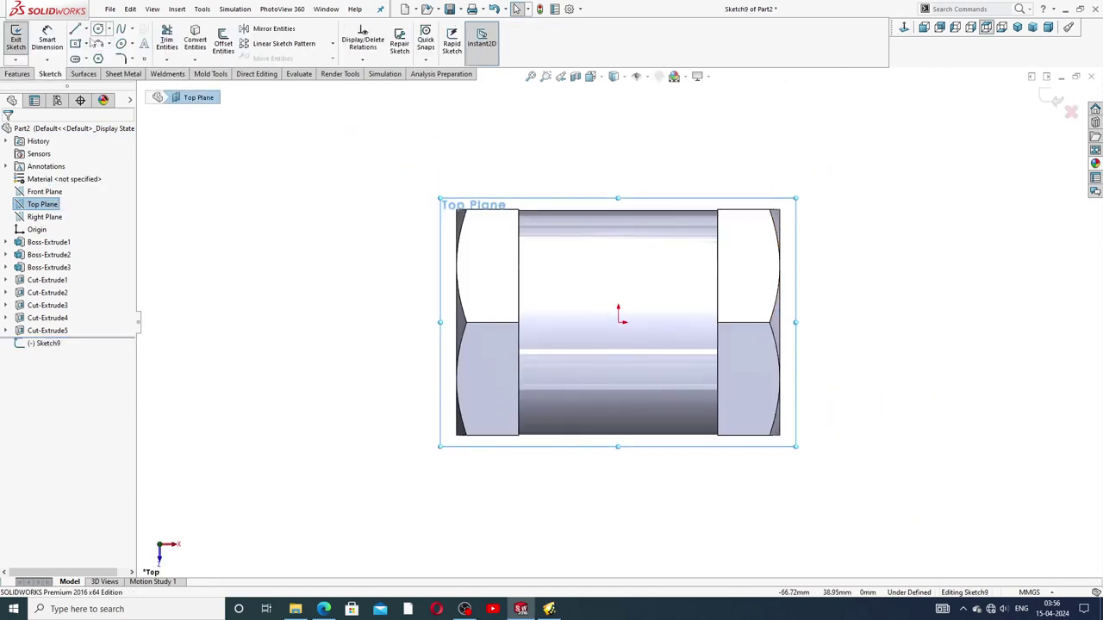
left_click(87, 43)
left_click(105, 69)
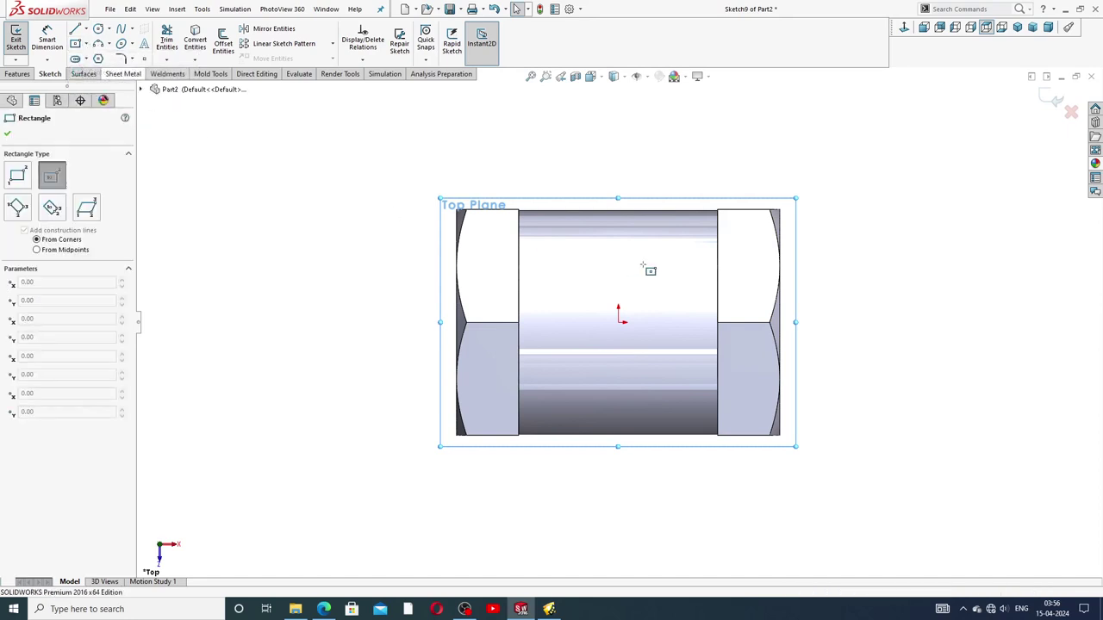
left_click(619, 320)
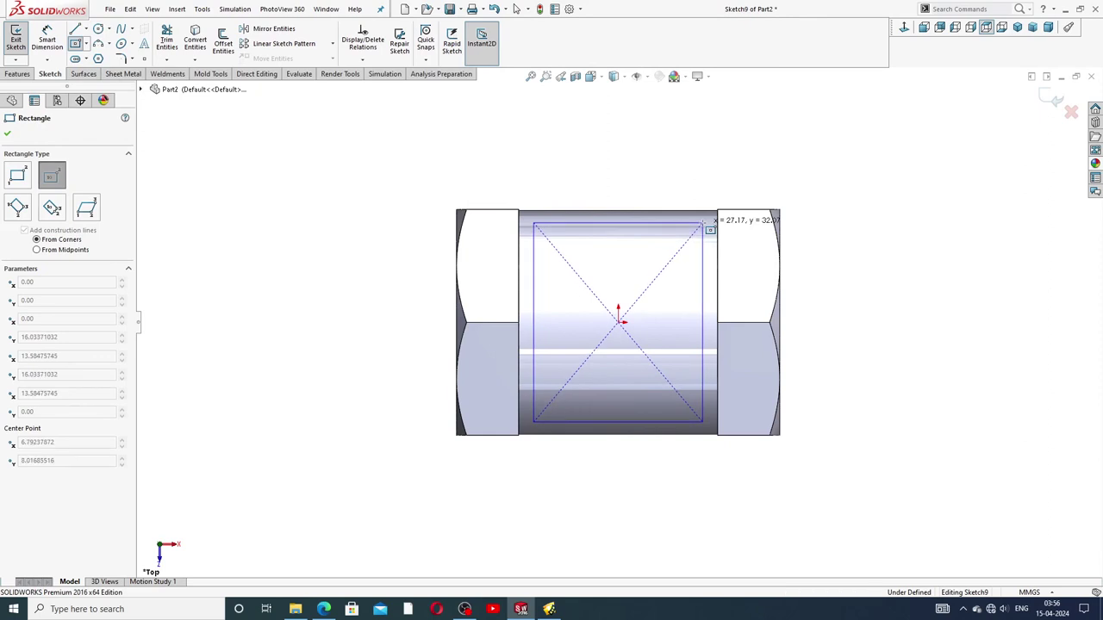
left_click(702, 222)
right_click(715, 170)
left_click(739, 177)
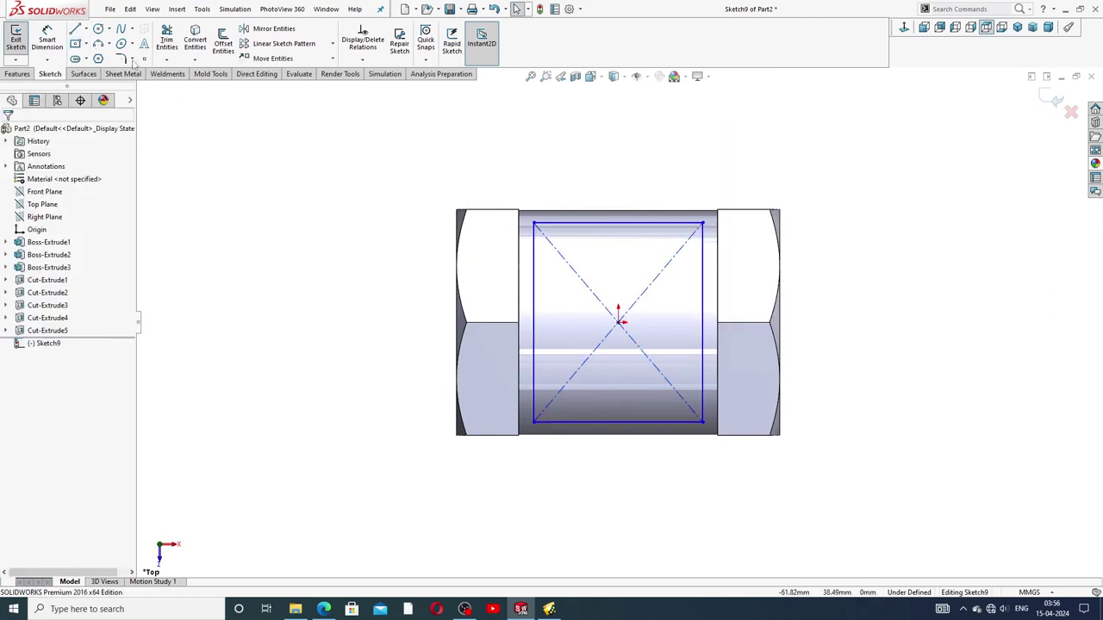
left_click(47, 41)
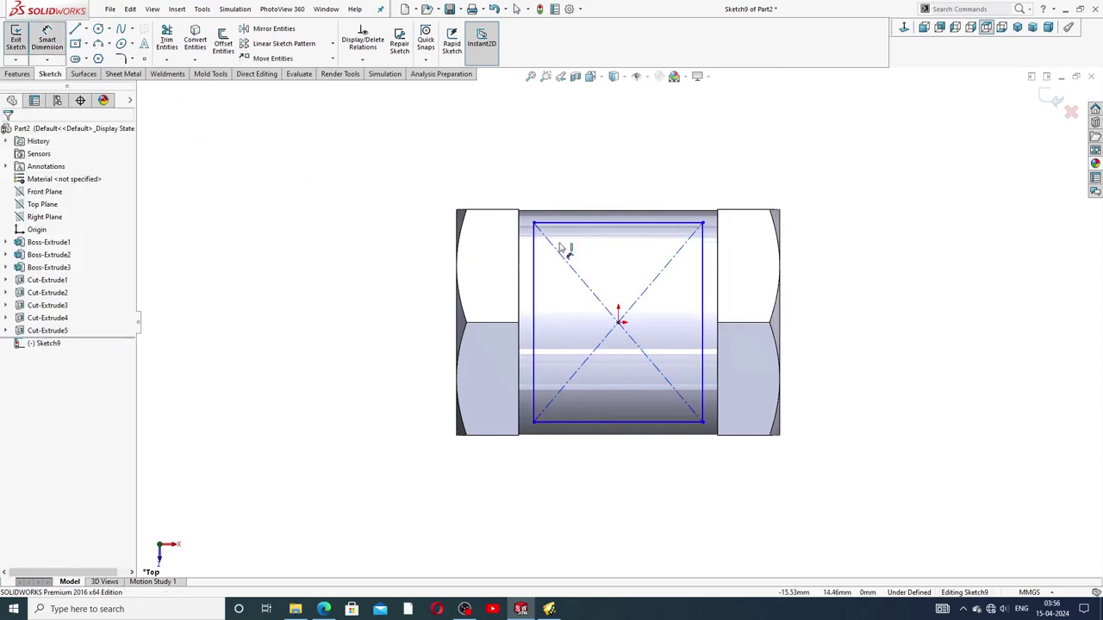
left_click(628, 224)
left_click(628, 190)
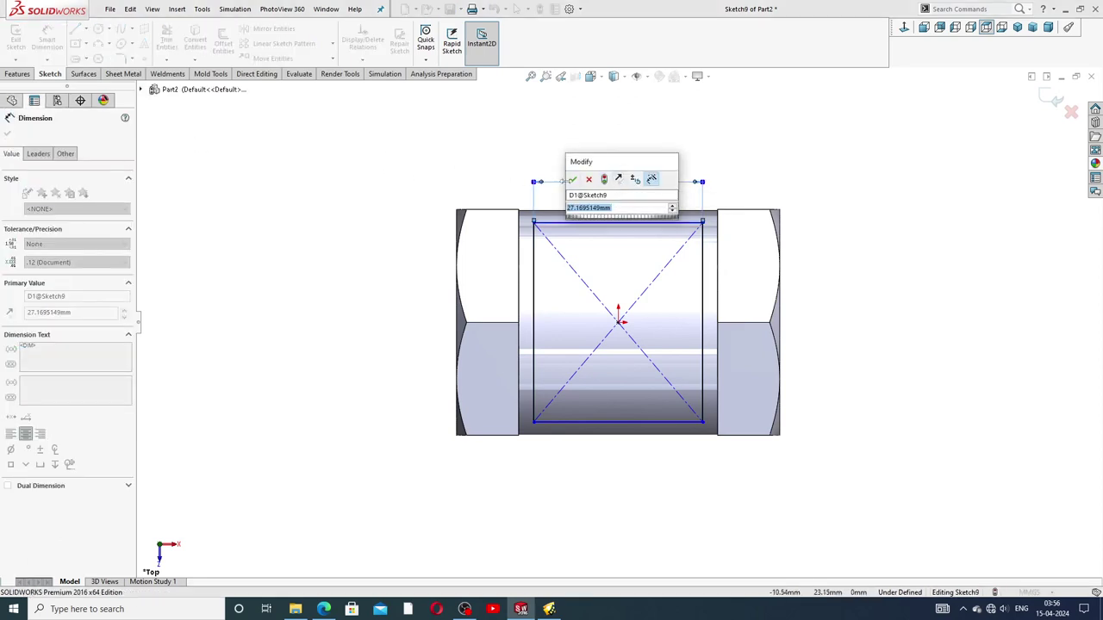
left_click(573, 179)
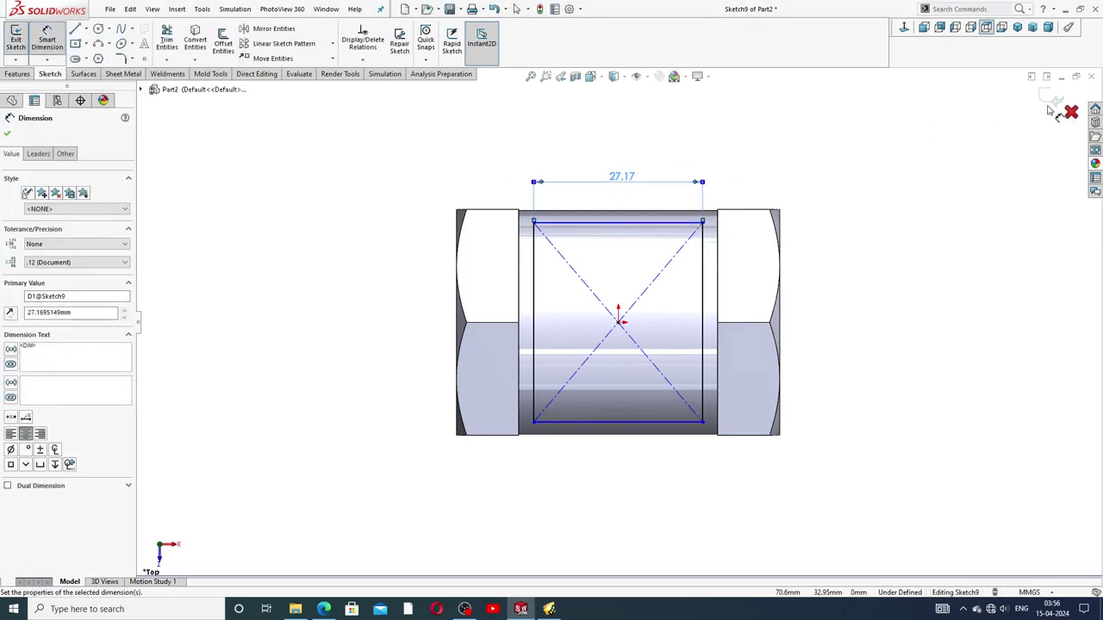
right_click(802, 168)
left_click(807, 169)
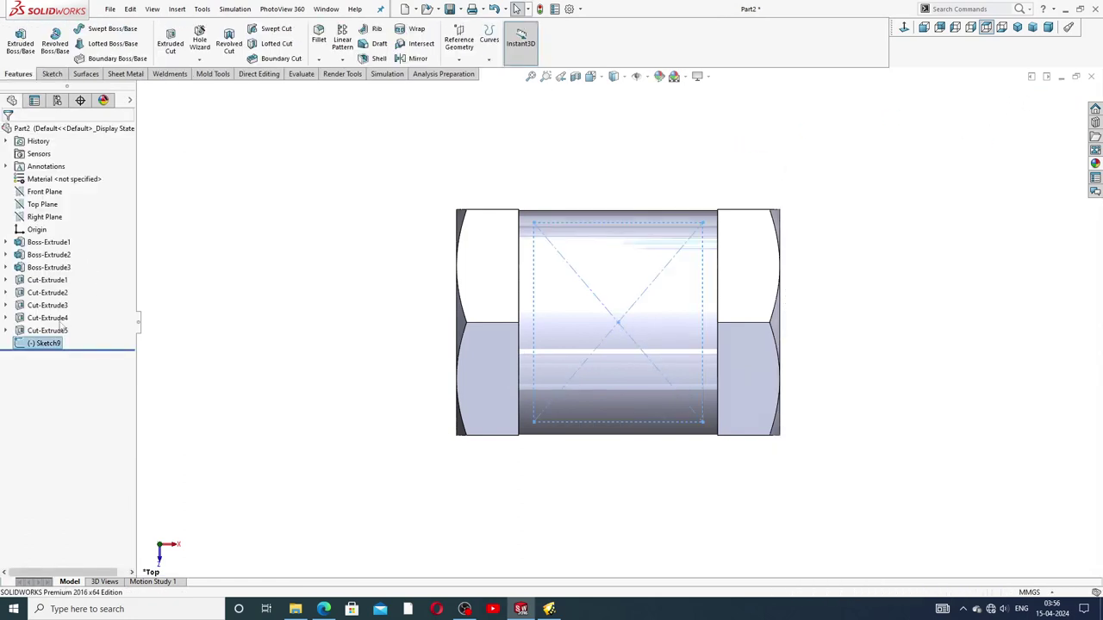
right_click(54, 347)
left_click(98, 411)
key("Return")
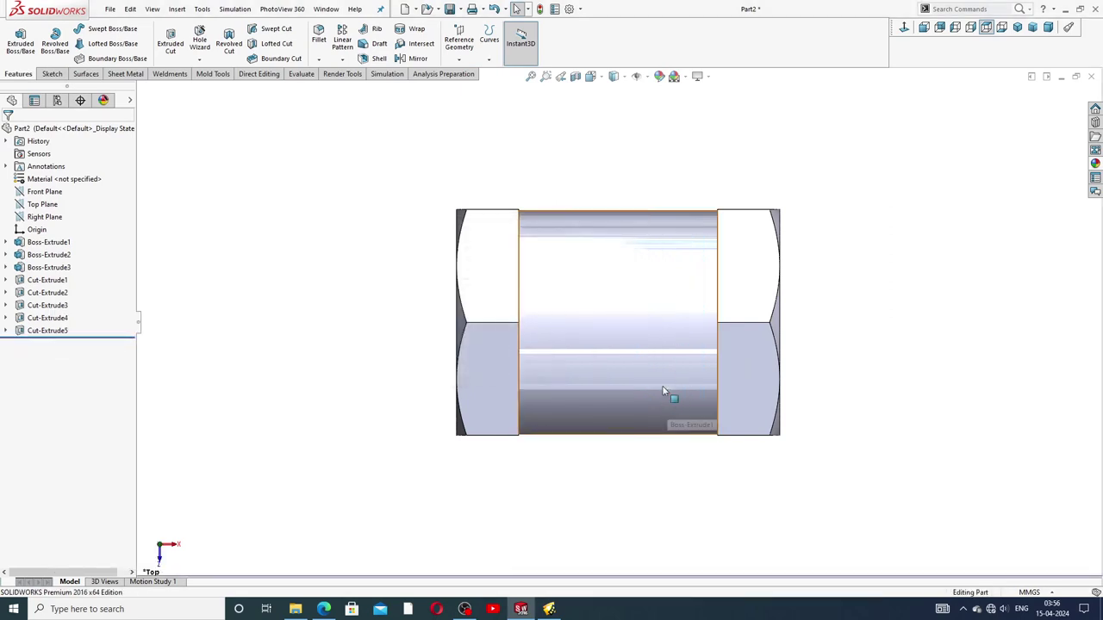
middle_click_drag(663, 392, 770, 246)
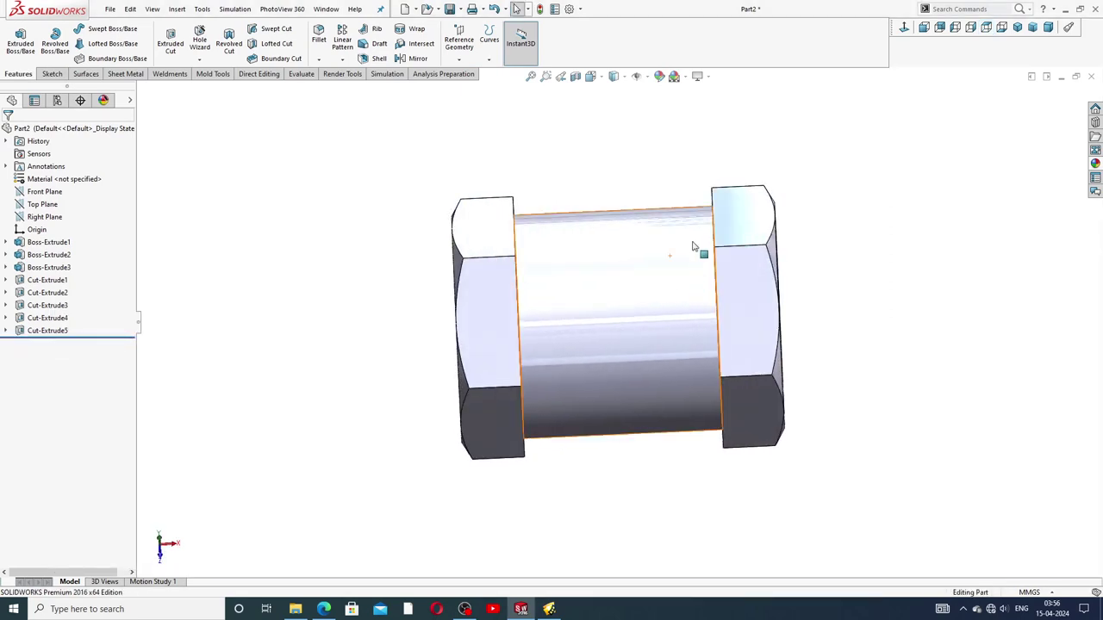
Create a reference plane offset 40 mm above the Top Plane, checking the distance against the valve body drawing
left_click(42, 204)
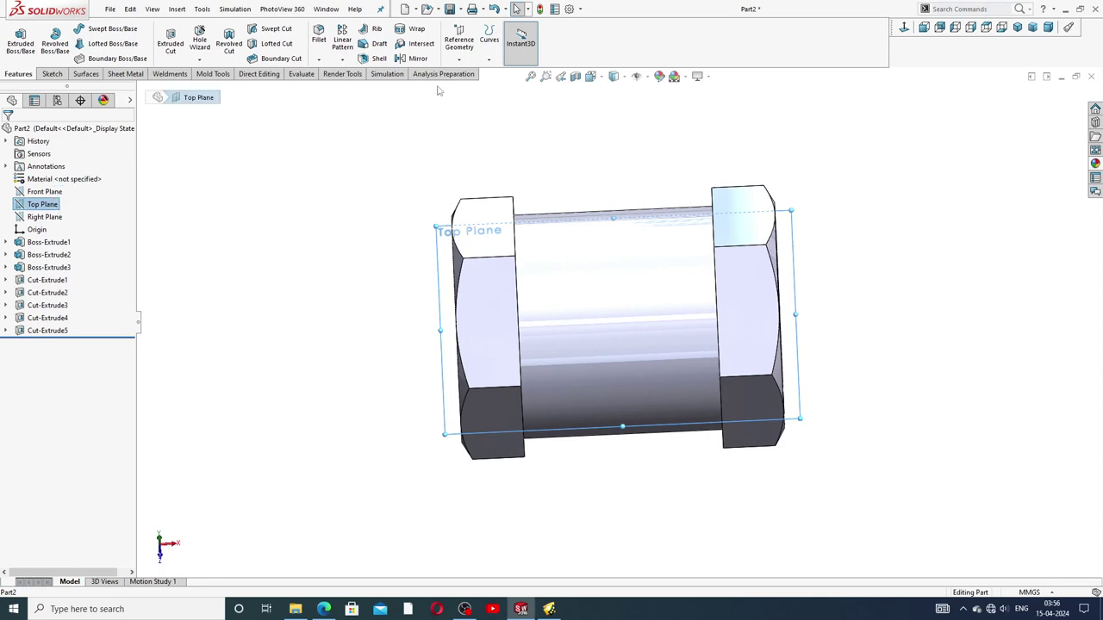
left_click(459, 39)
left_click(517, 76)
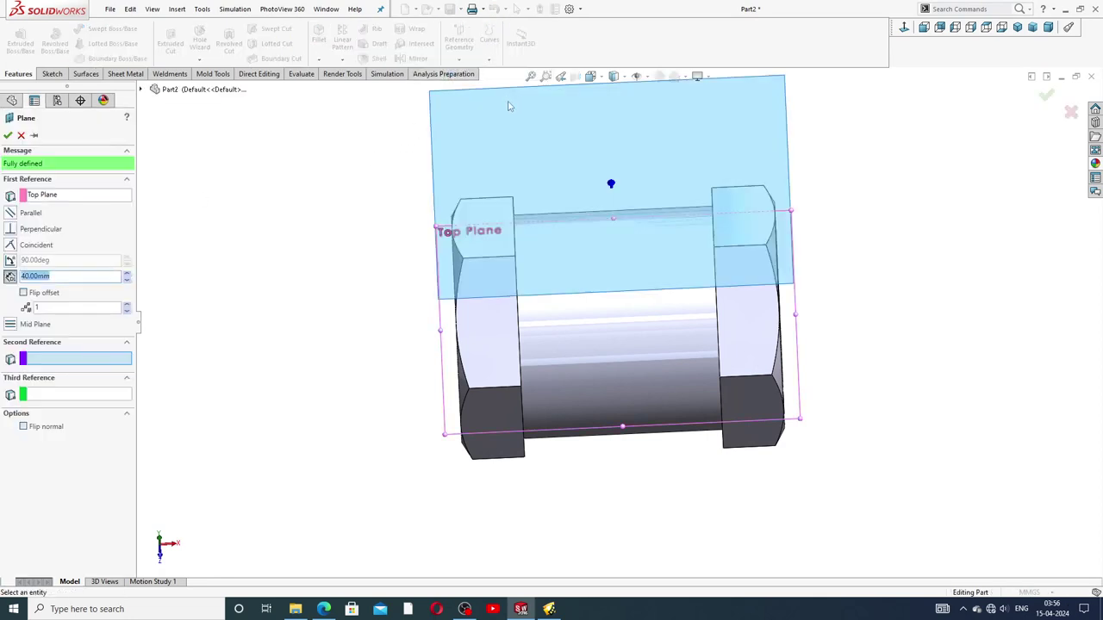
scroll(714, 216, "up", 3)
middle_click_drag(714, 301, 714, 165)
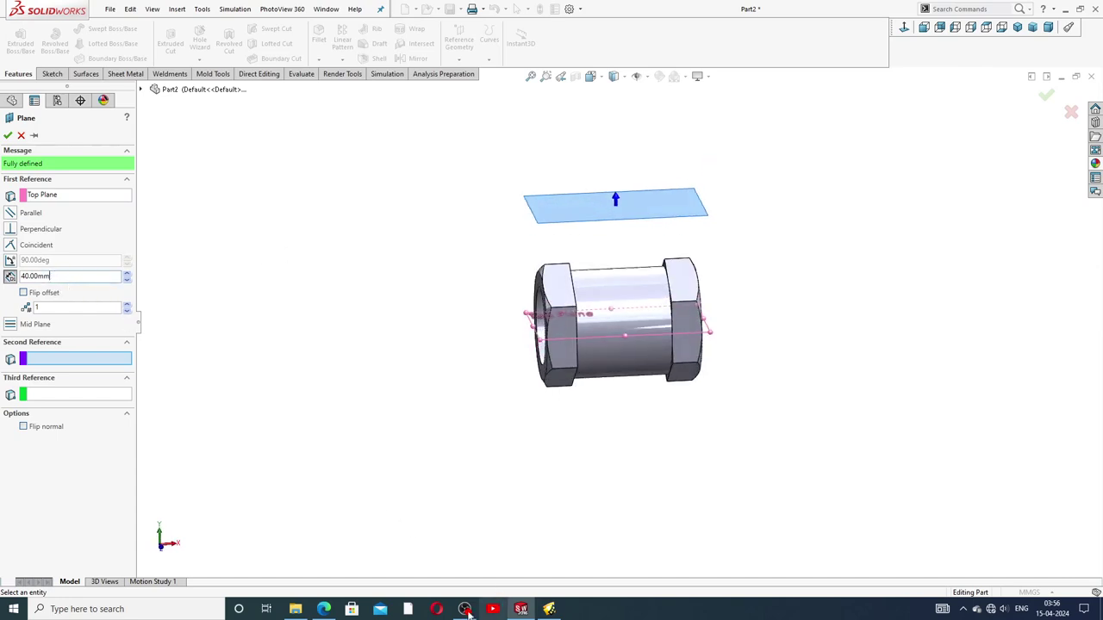
left_click(323, 609)
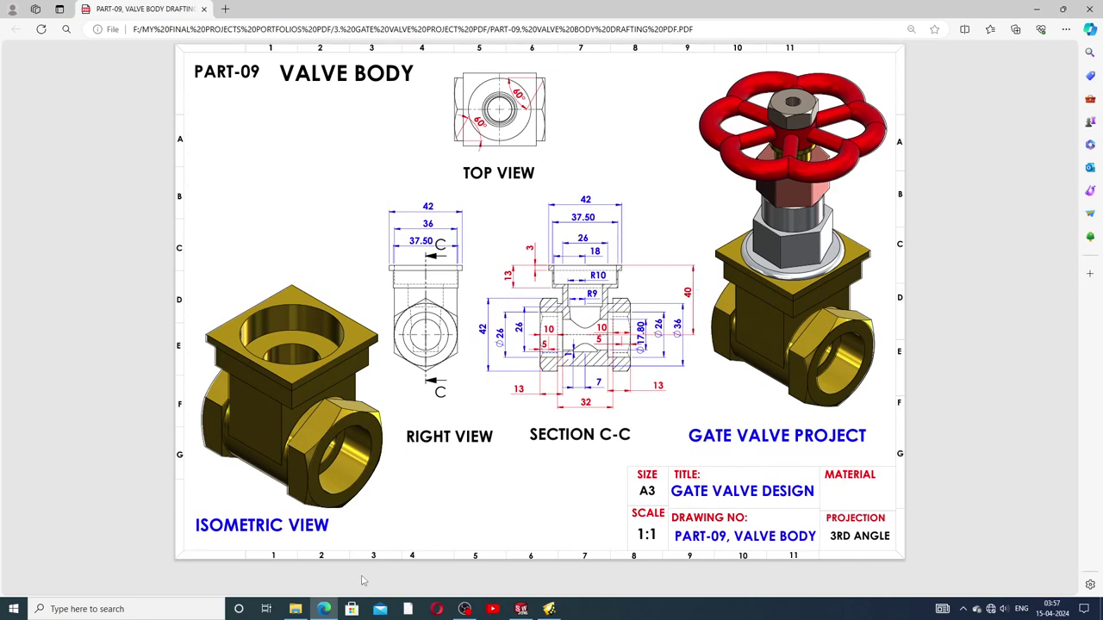
left_click(323, 609)
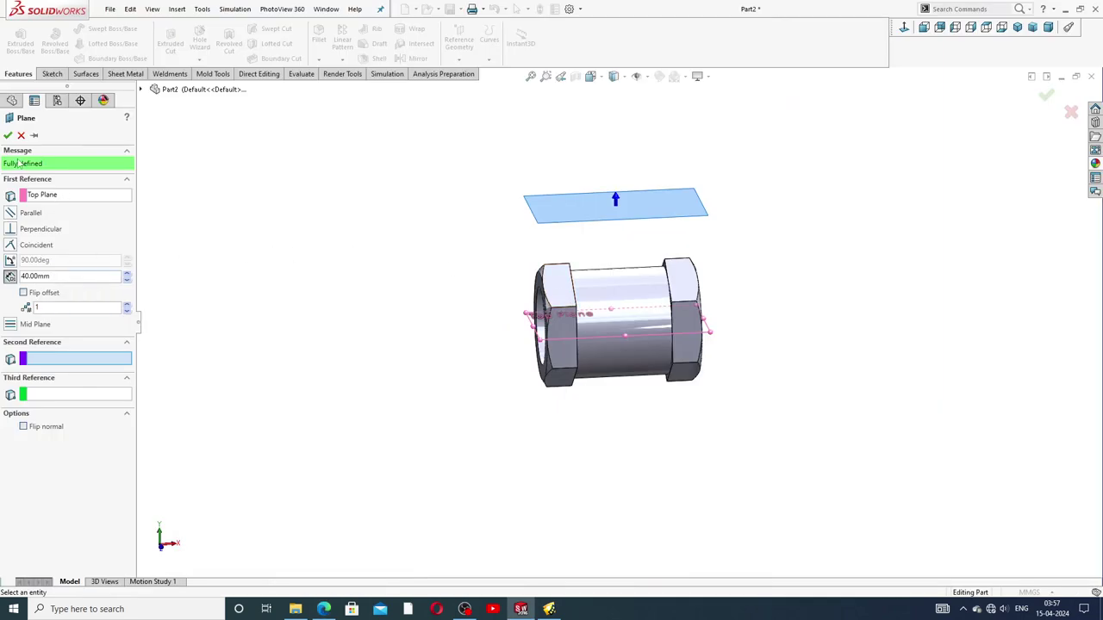
left_click(8, 136)
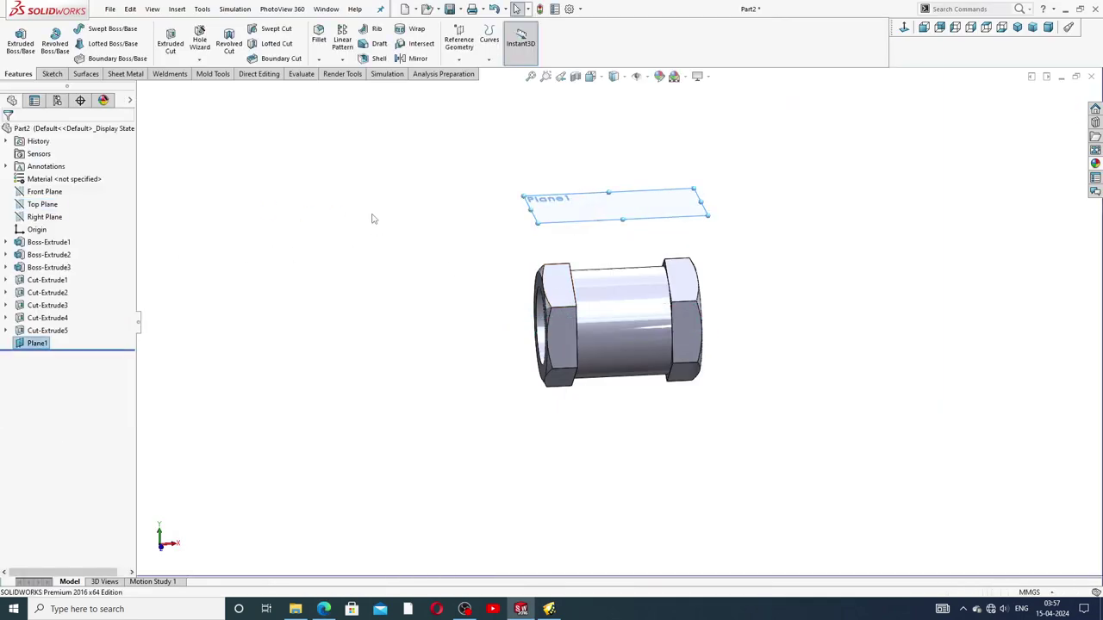
Start a sketch on the offset plane and draw an origin-centred center rectangle about 44.2 mm wide and 47 mm high
left_click(641, 215)
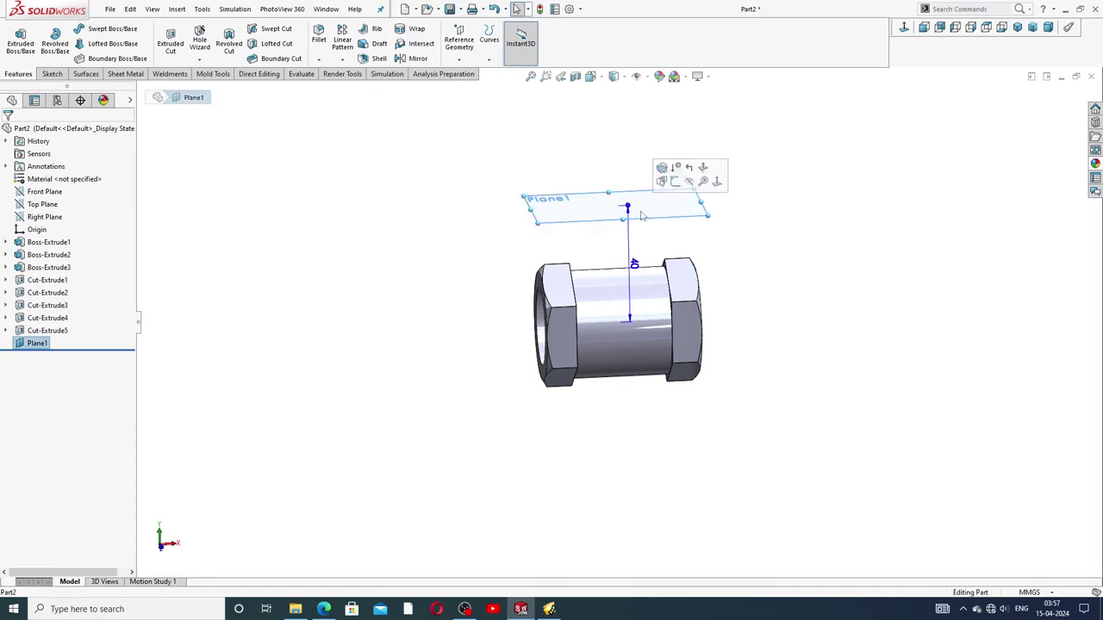
left_click(675, 182)
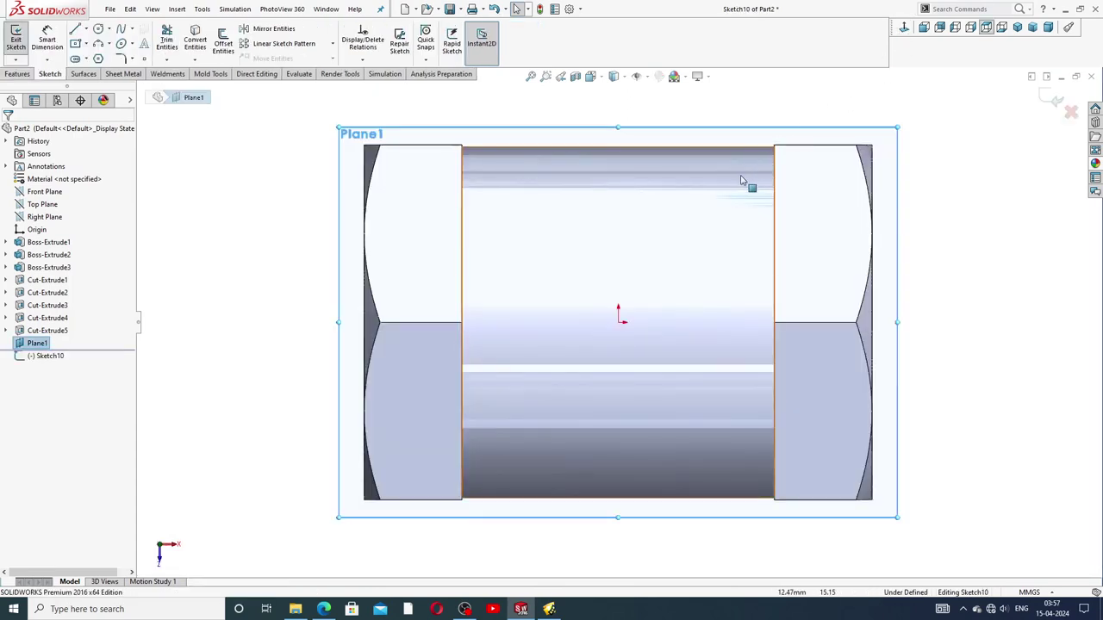
left_click(87, 43)
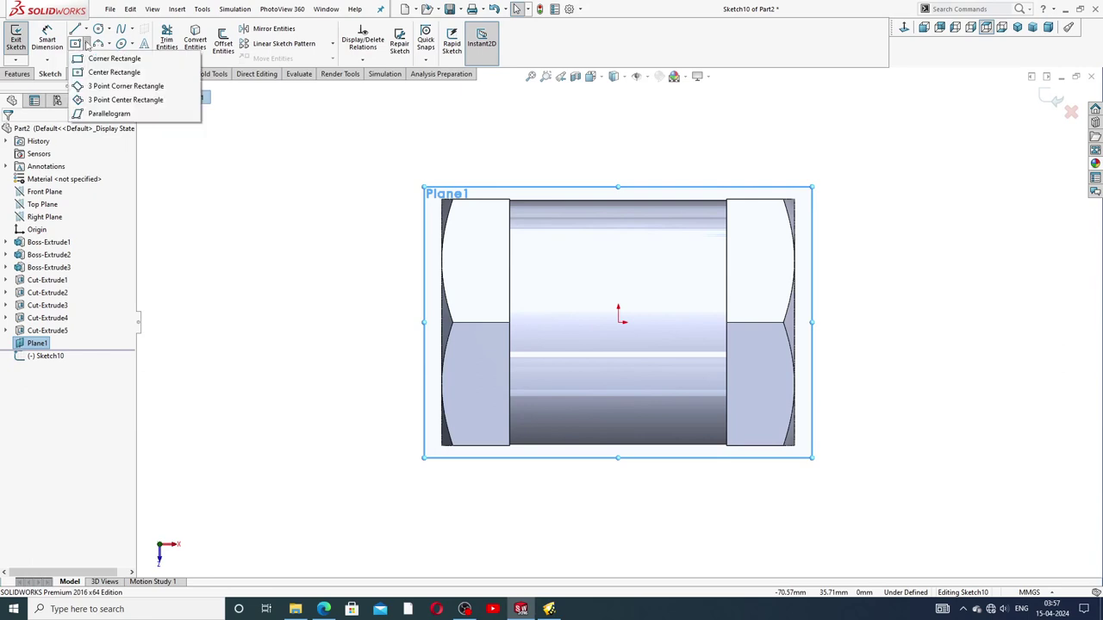
left_click(105, 71)
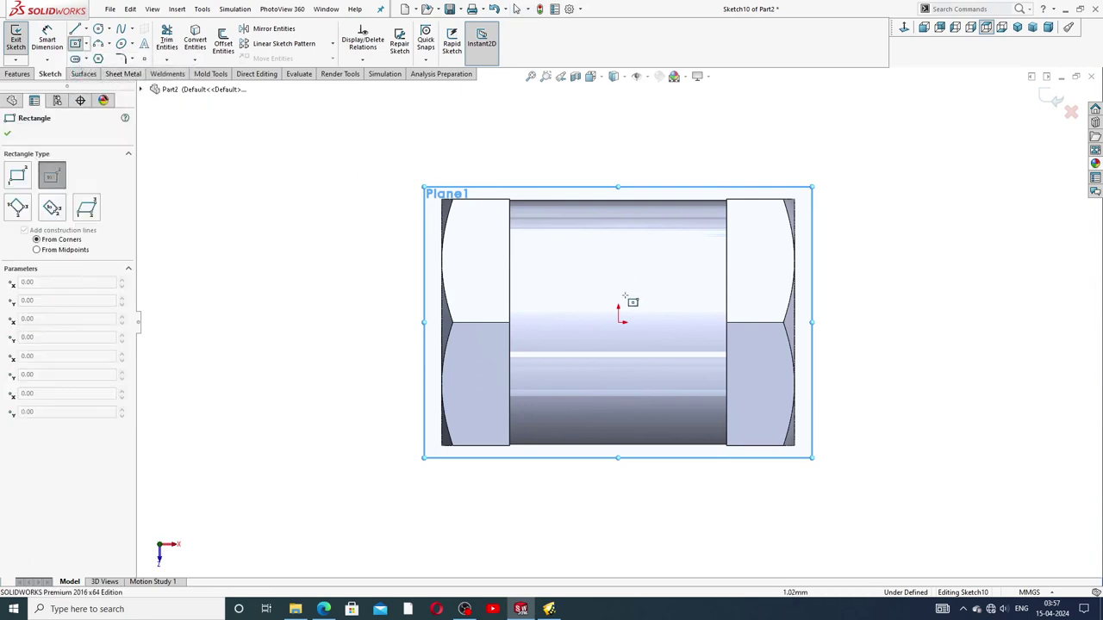
left_click(618, 322)
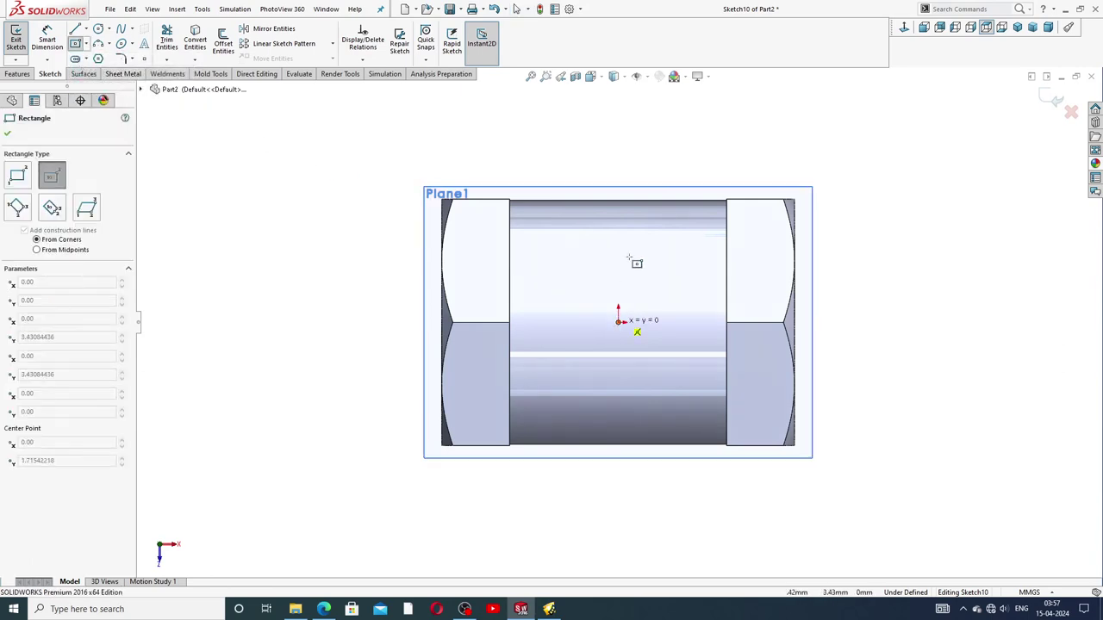
left_click(769, 164)
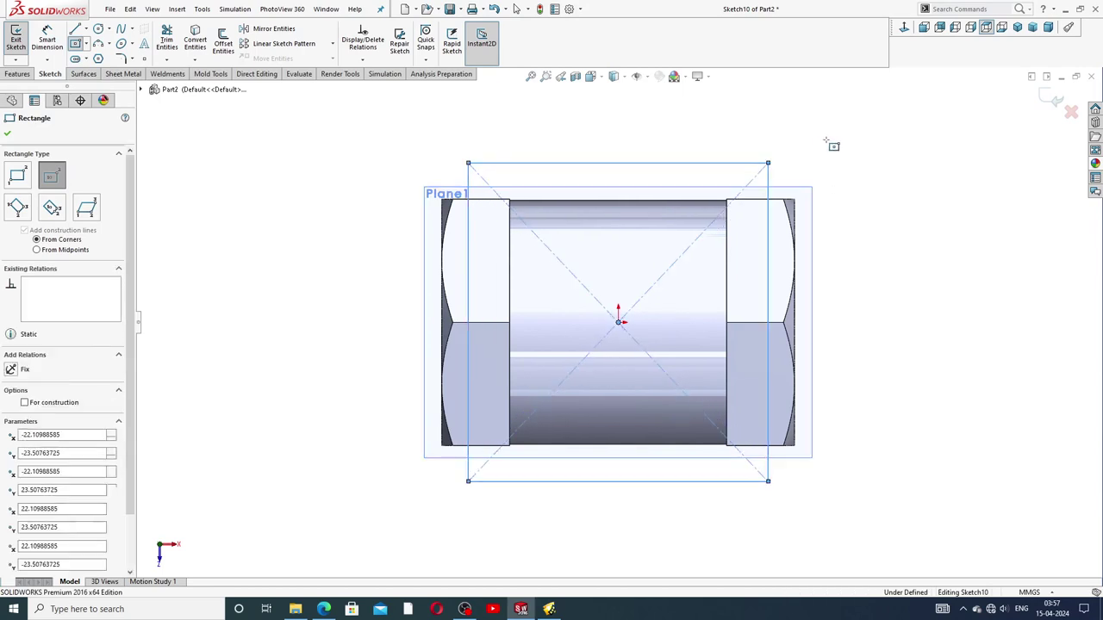
right_click(828, 138)
left_click(846, 148)
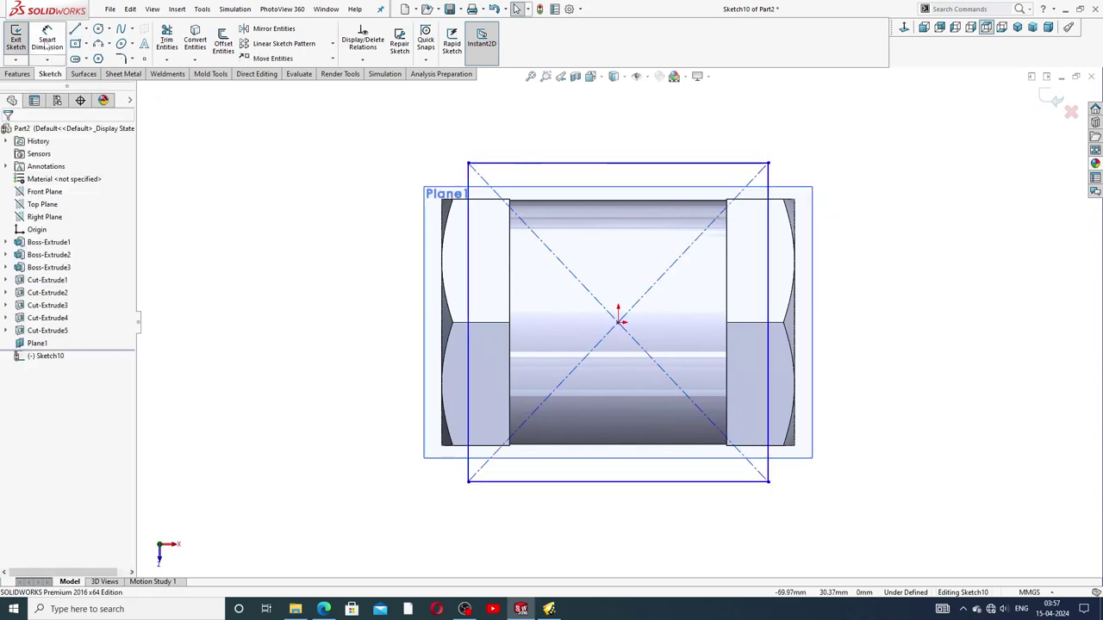
Dimension the rectangle's width and height to 42 mm each
left_click(47, 40)
left_click(615, 161)
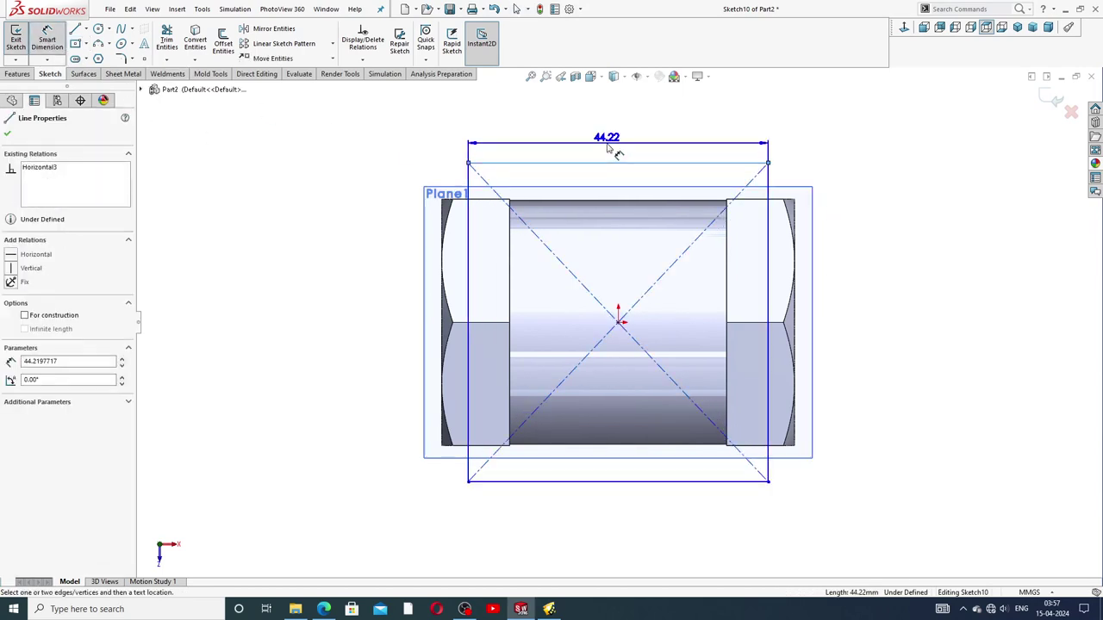
left_click(614, 145)
type("43")
key("Return")
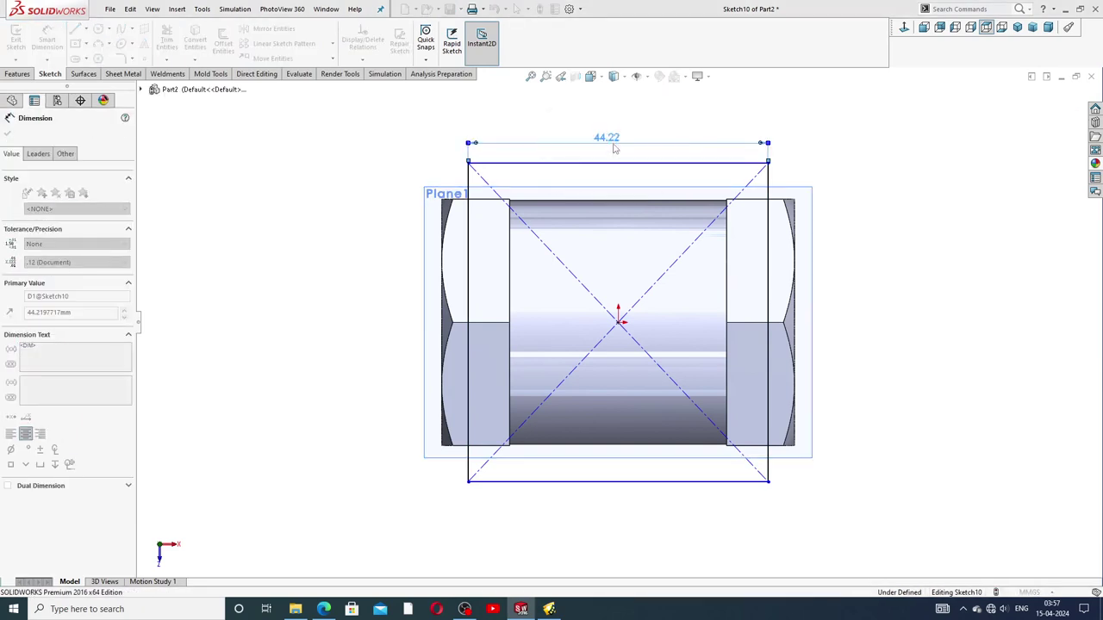
left_click(760, 212)
left_click(855, 291)
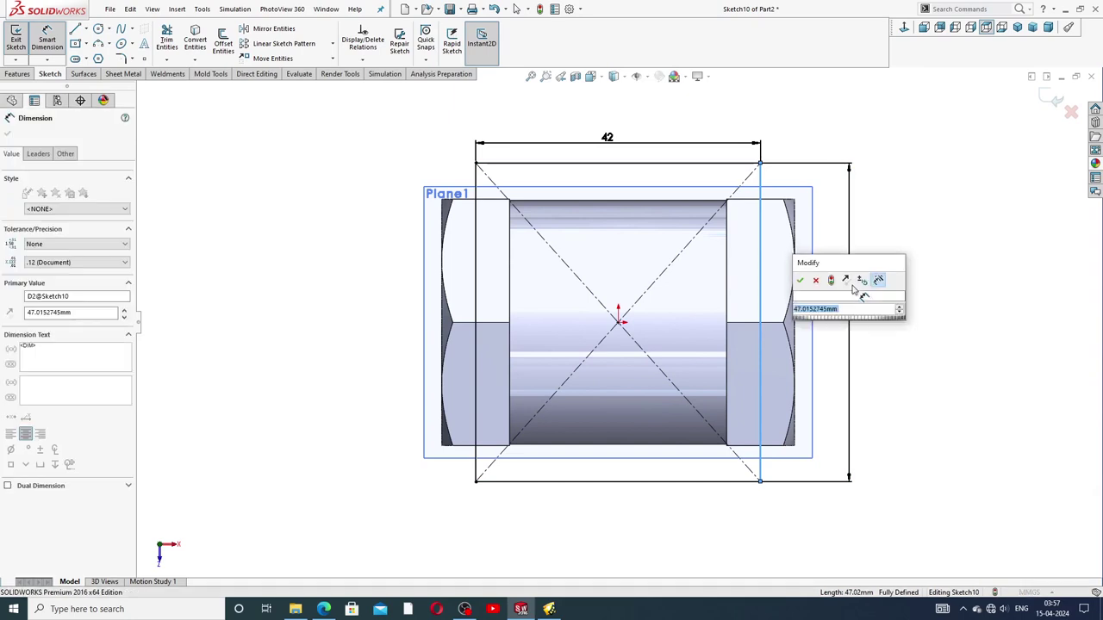
type("42")
key("Return")
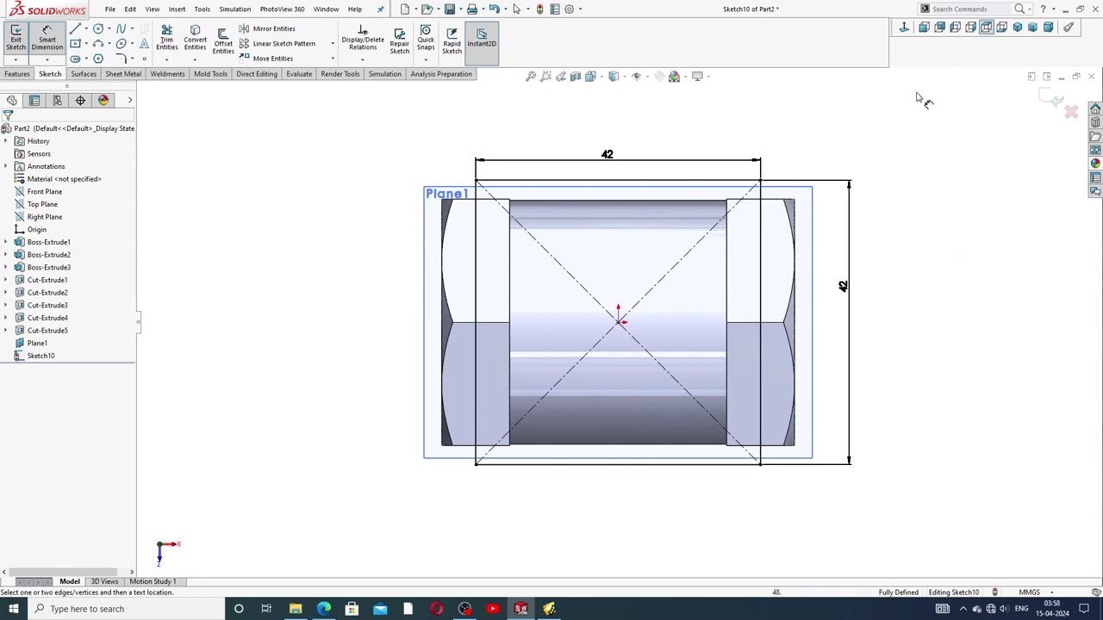
Reposition the square's horizontal and vertical dimensions closer to its outline and end dimensioning
left_click(627, 157)
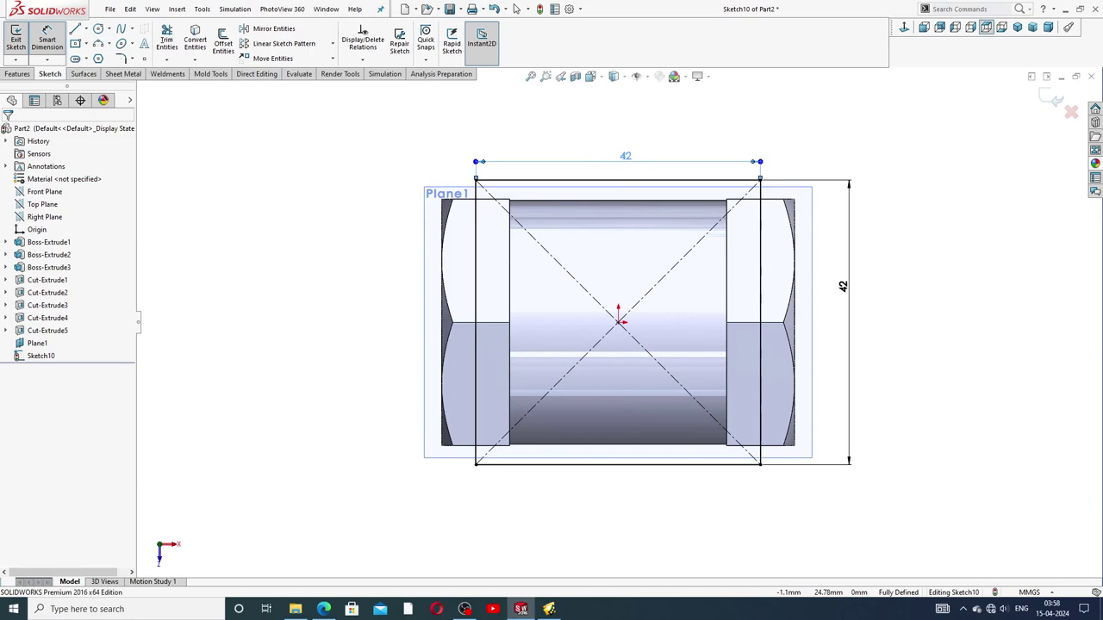
left_click(907, 228)
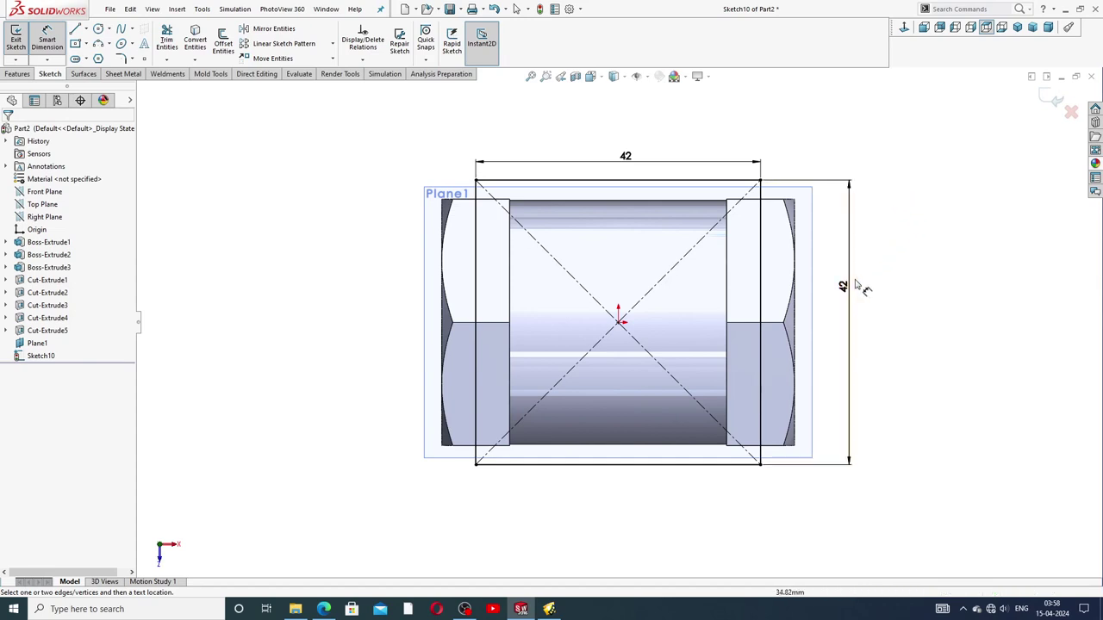
left_click_drag(855, 285, 840, 294)
left_click(892, 203)
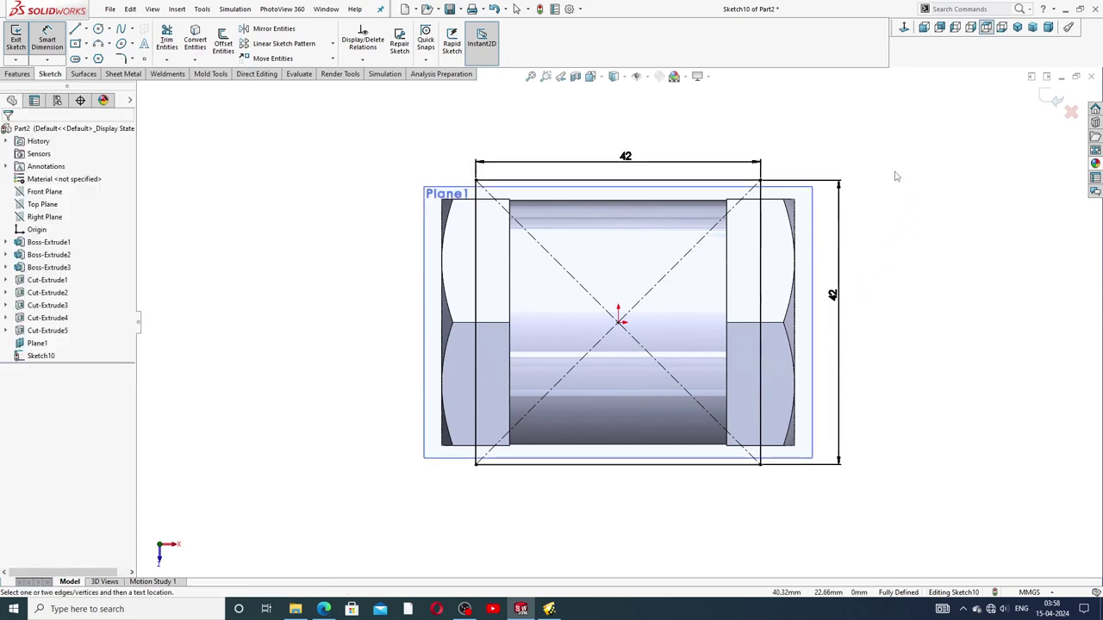
right_click(895, 176)
left_click(915, 172)
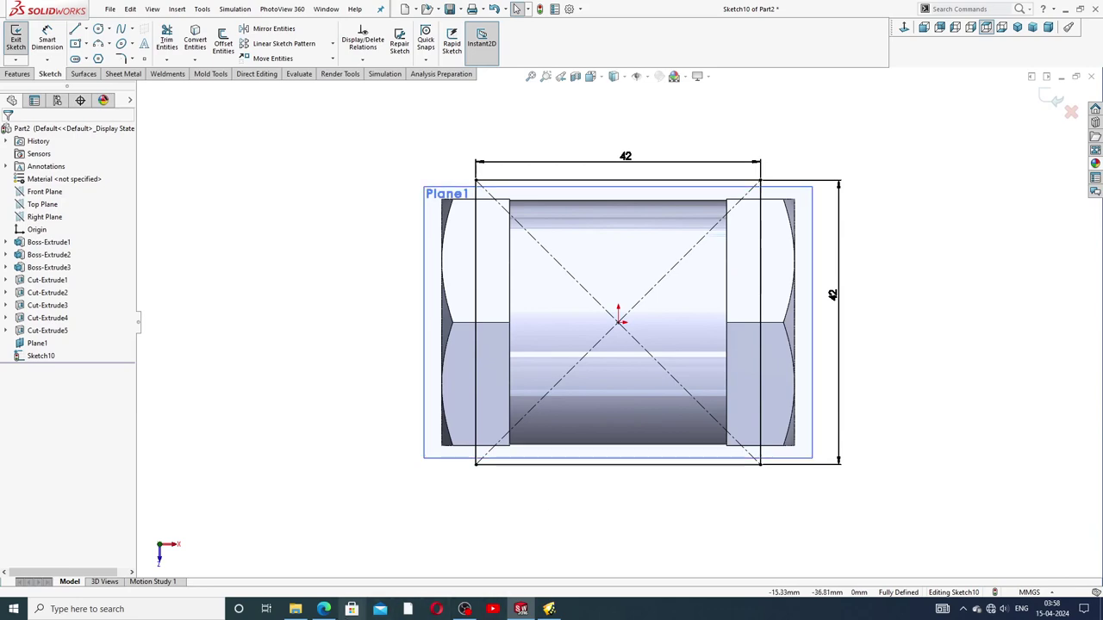
Consult the drawing for the flange thickness, extrude the square 3 mm blind toward the cylinder, and hide the offset plane
left_click(323, 609)
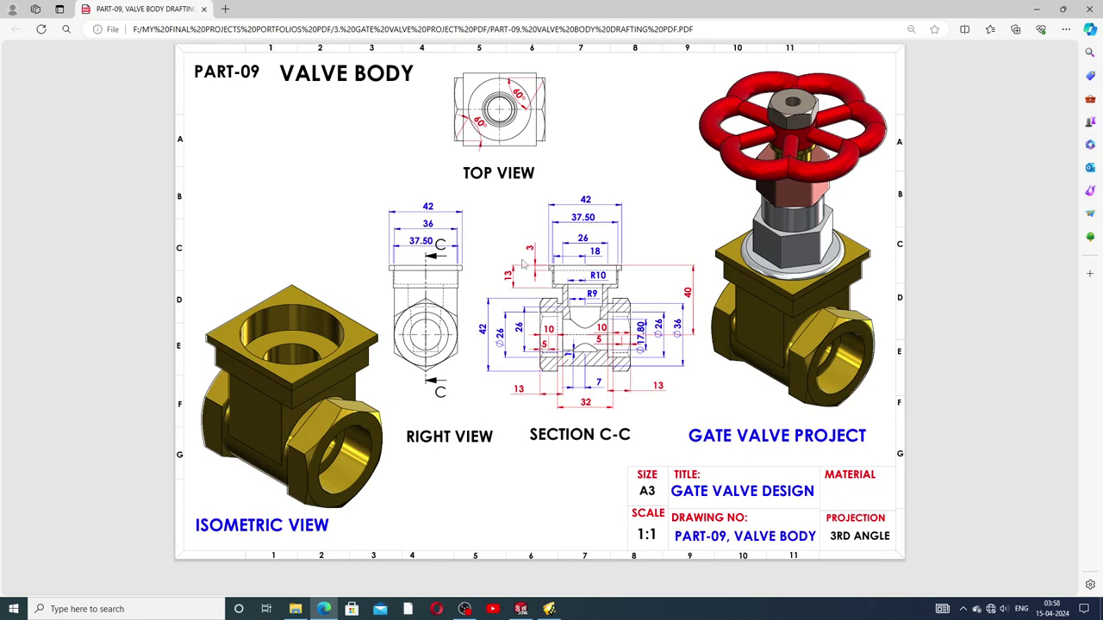
mouse_move(532, 608)
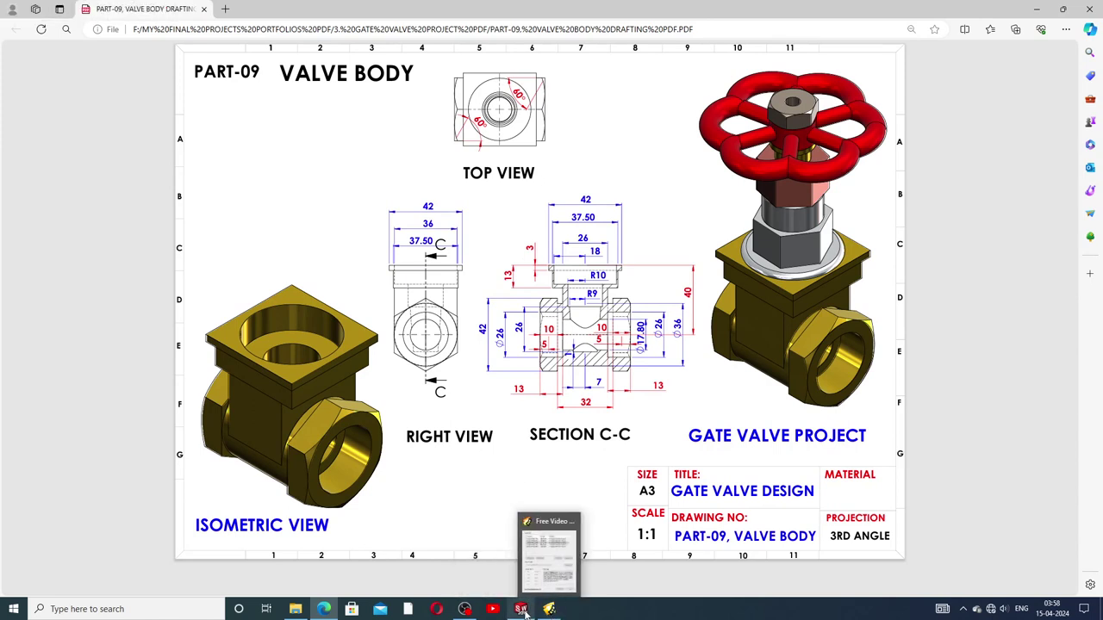
left_click(521, 609)
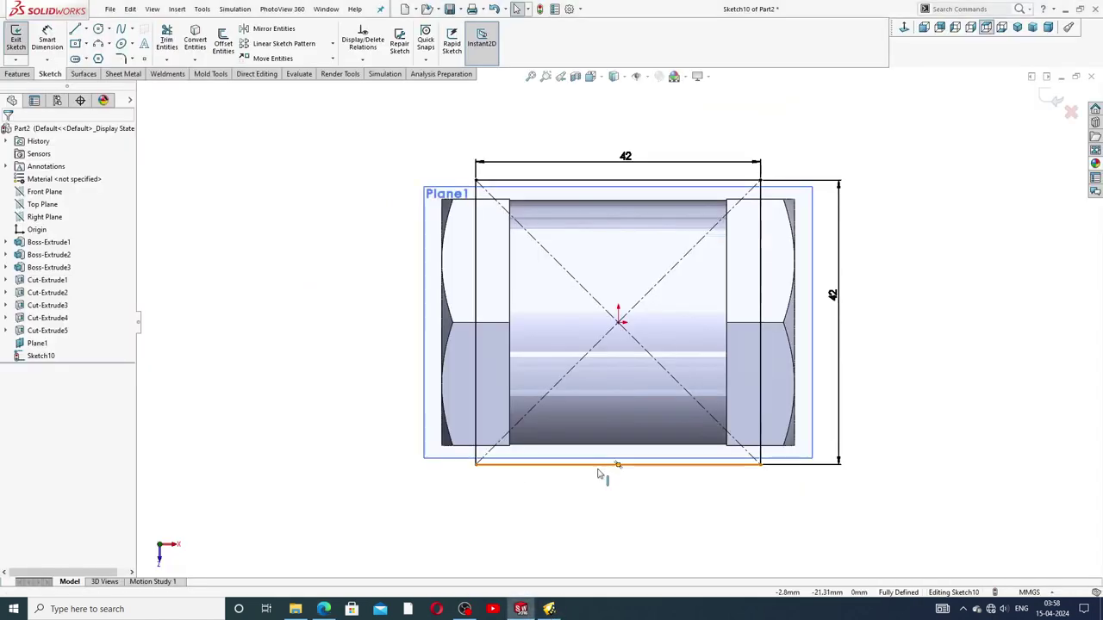
left_click(19, 74)
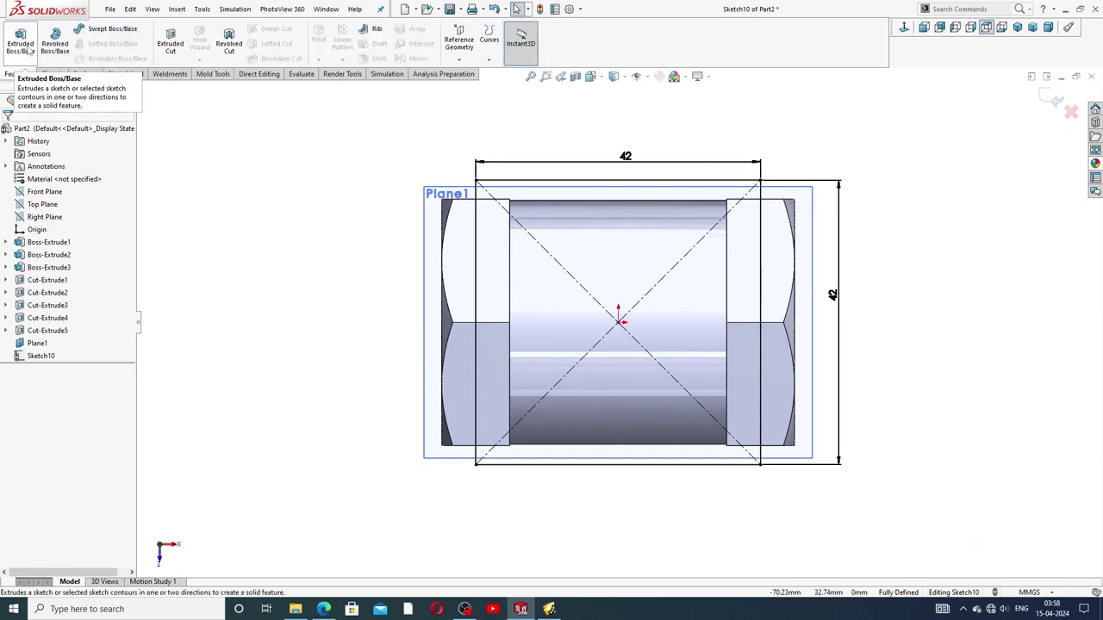
left_click(29, 50)
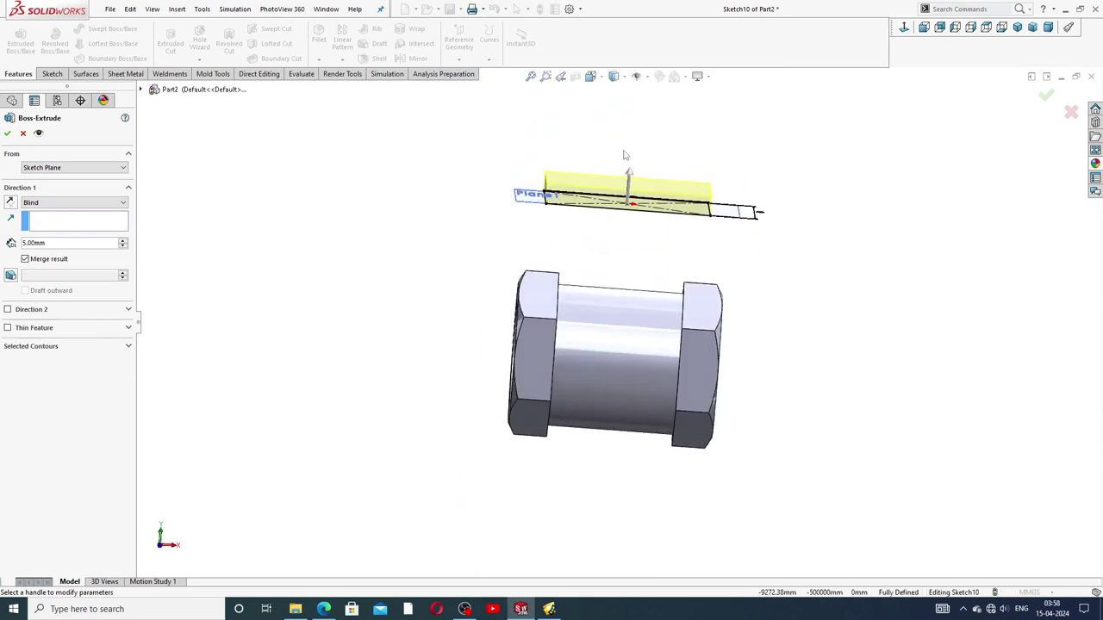
left_click(11, 202)
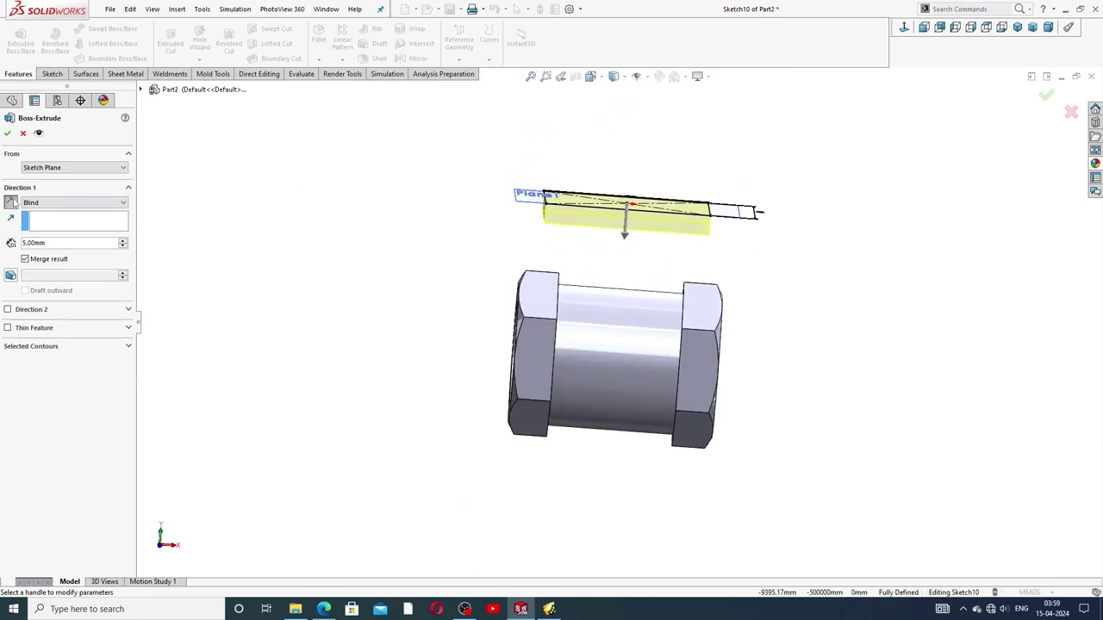
double_click(53, 243)
type("3")
key("Return")
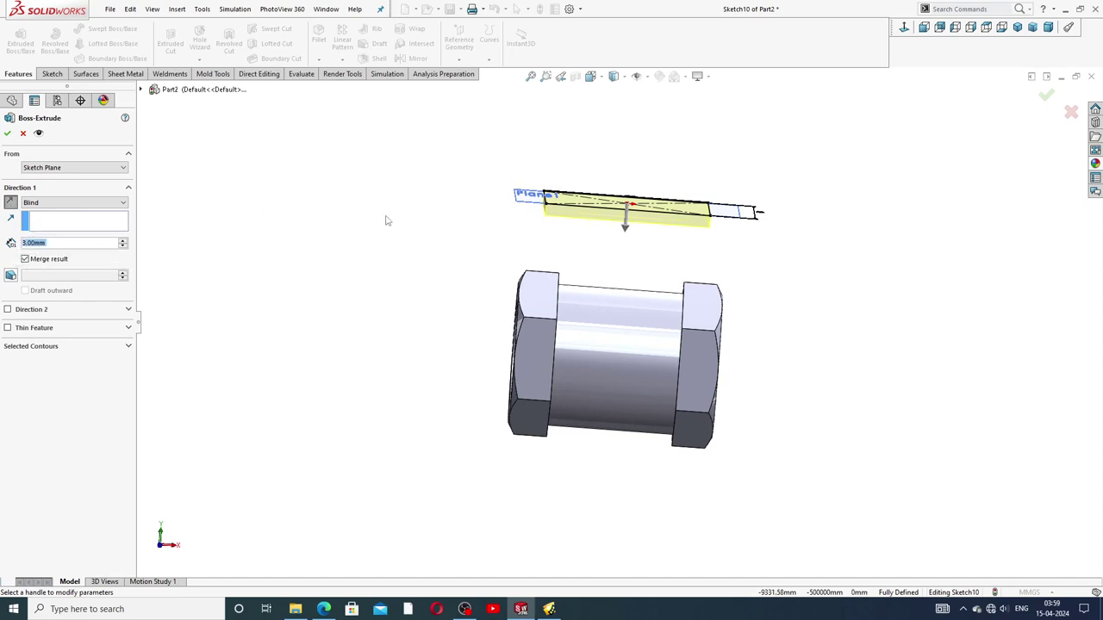
mouse_move(387, 220)
middle_mouse_down()
mouse_move(342, 173)
mouse_move(345, 256)
middle_mouse_up()
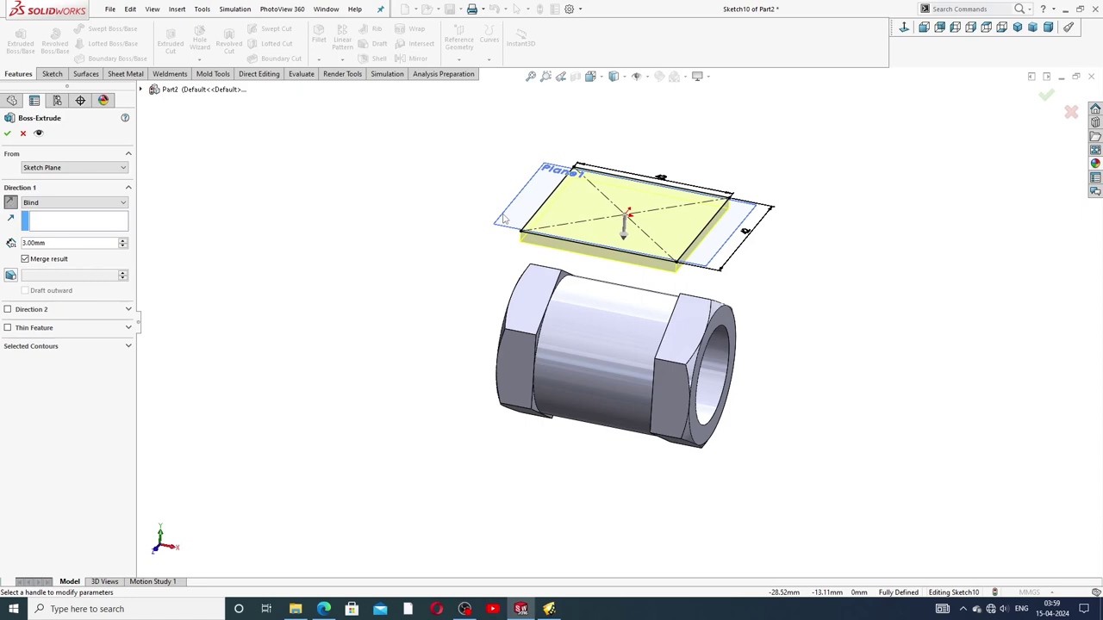
left_click(7, 133)
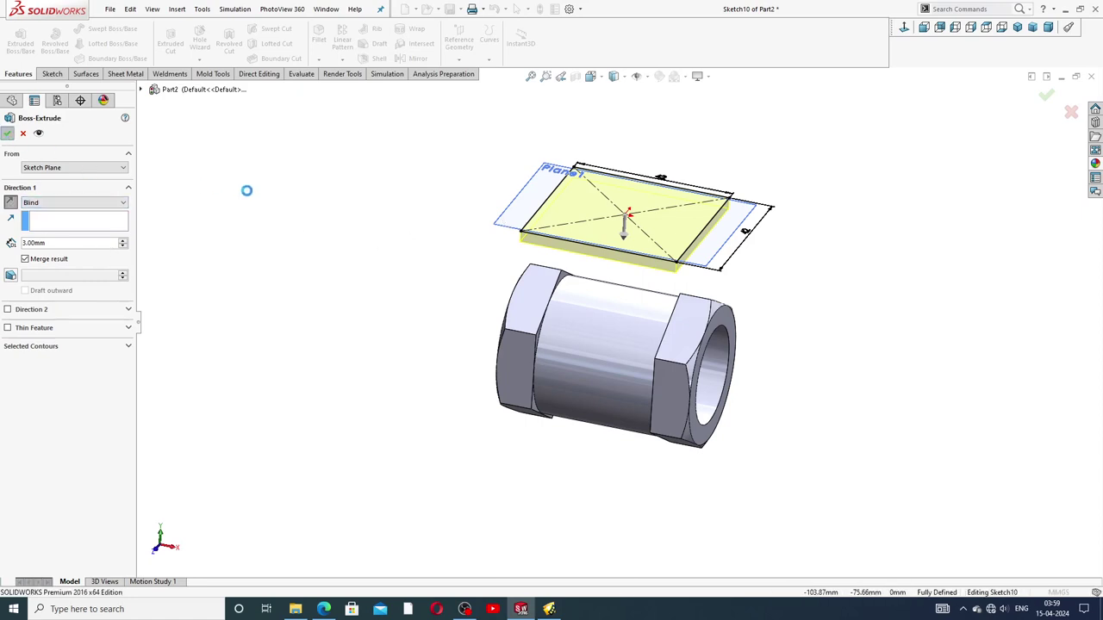
left_click(313, 193)
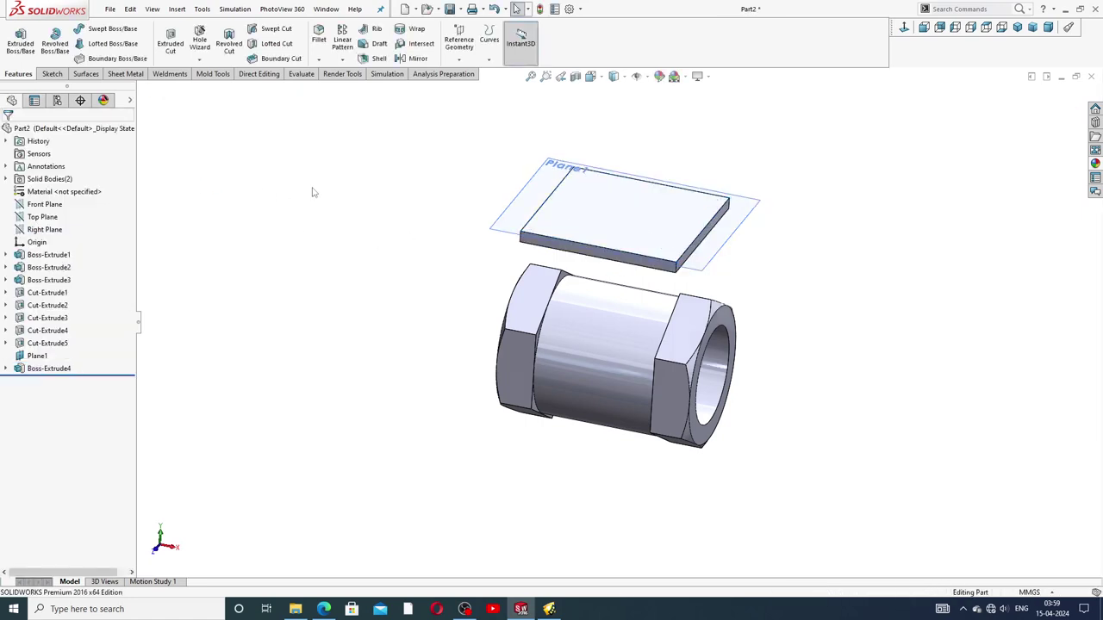
left_click(739, 228)
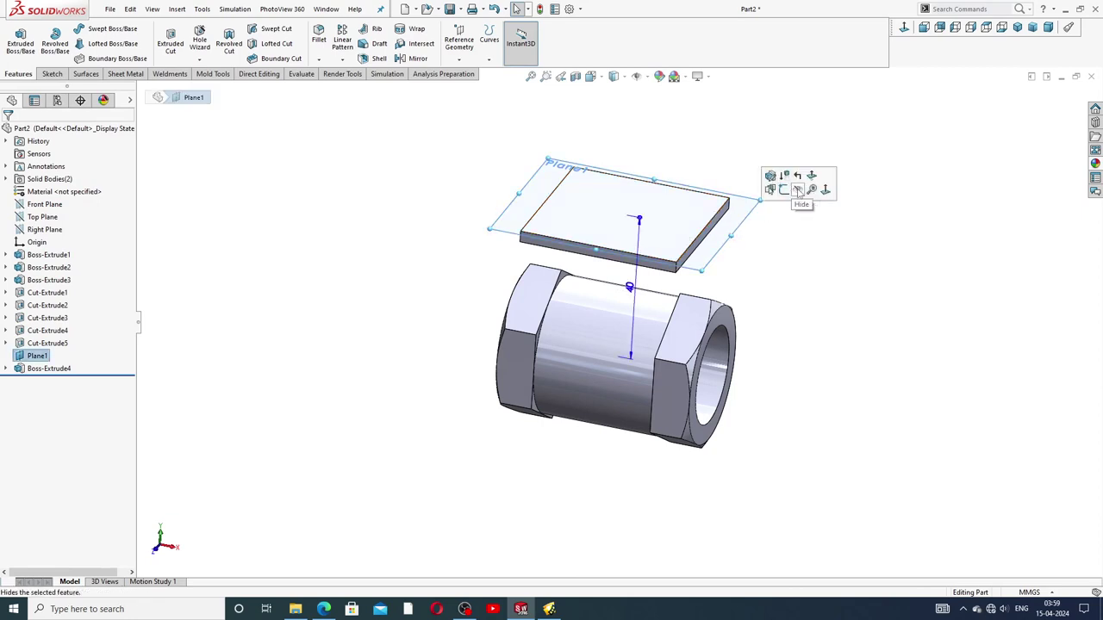
left_click(797, 191)
Start a sketch on the flange's outer face and draw an origin-centred center rectangle about 33.5 mm wide and 37 mm high
left_click(635, 238)
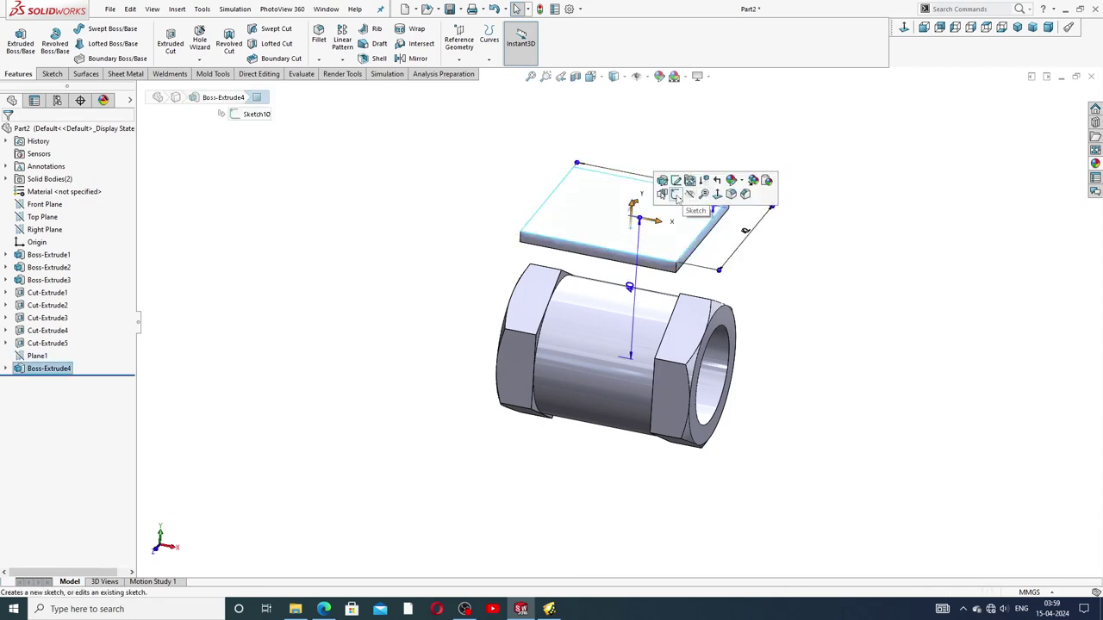
left_click(677, 196)
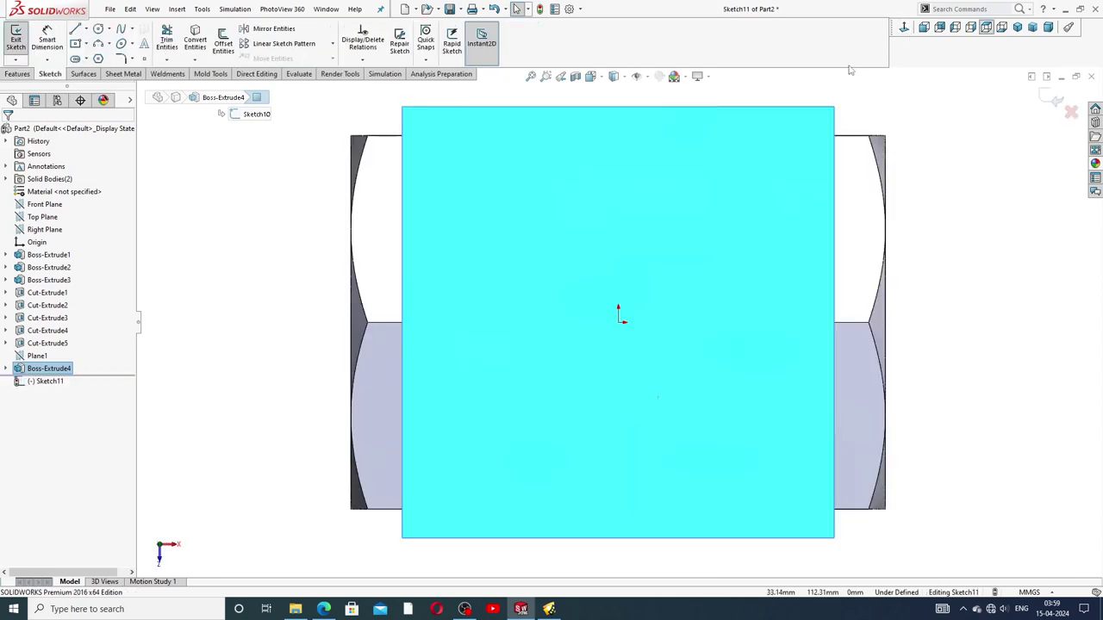
scroll(260, 43, "up", 1)
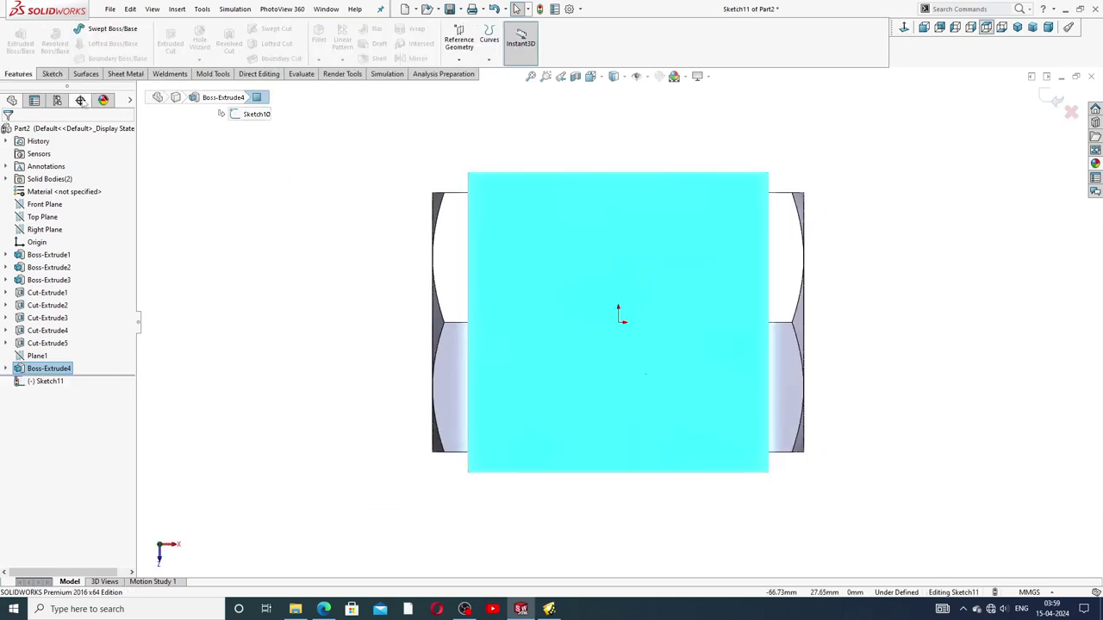
left_click(51, 74)
left_click(87, 45)
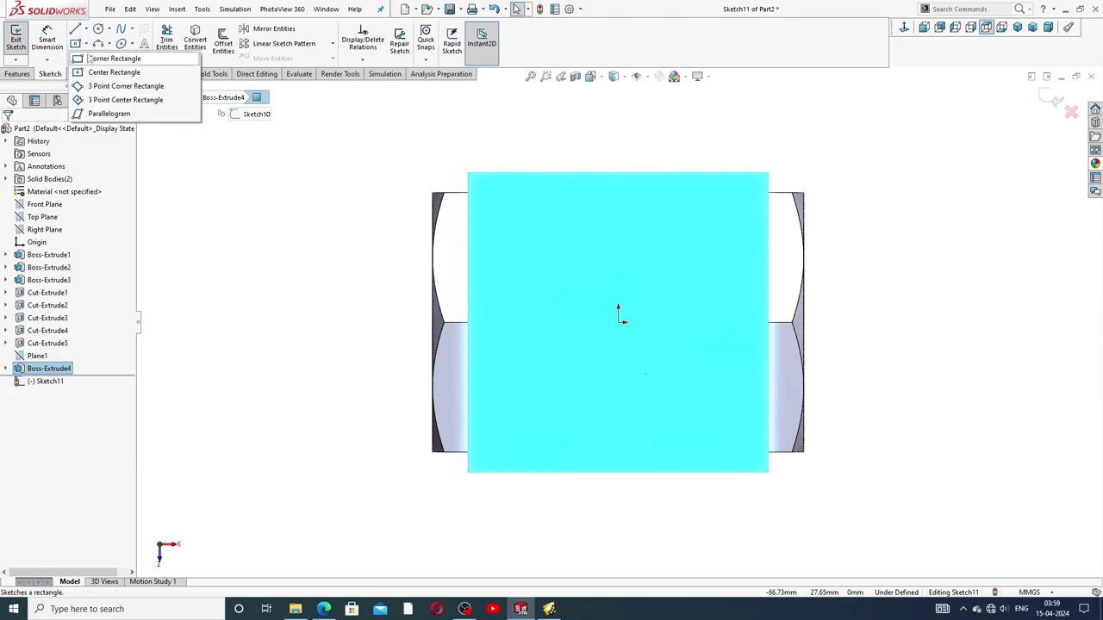
left_click(91, 72)
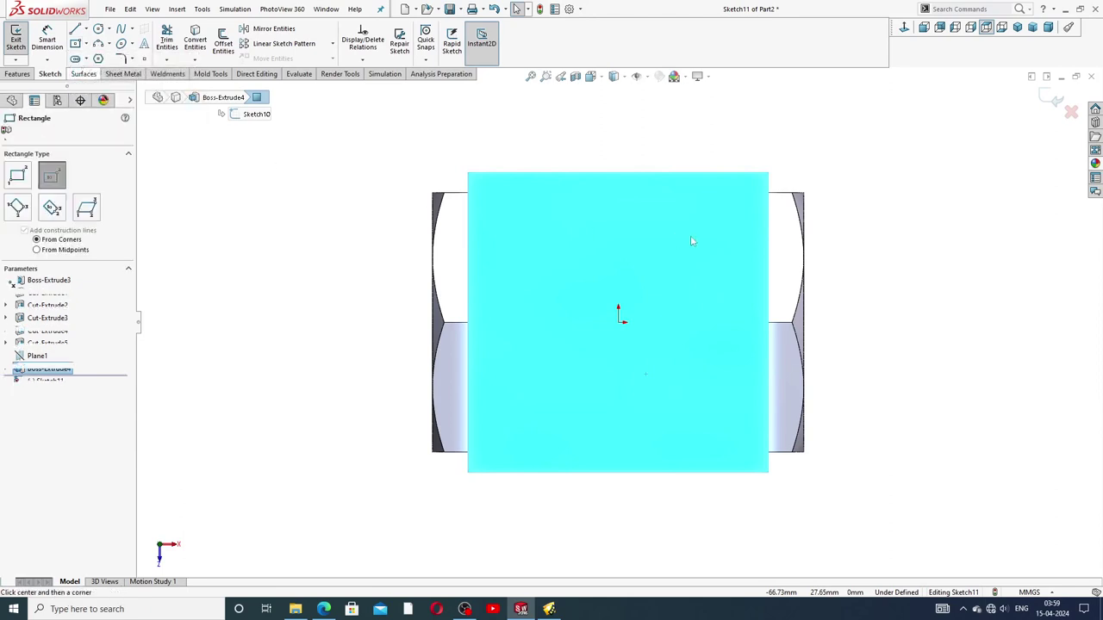
left_click(620, 320)
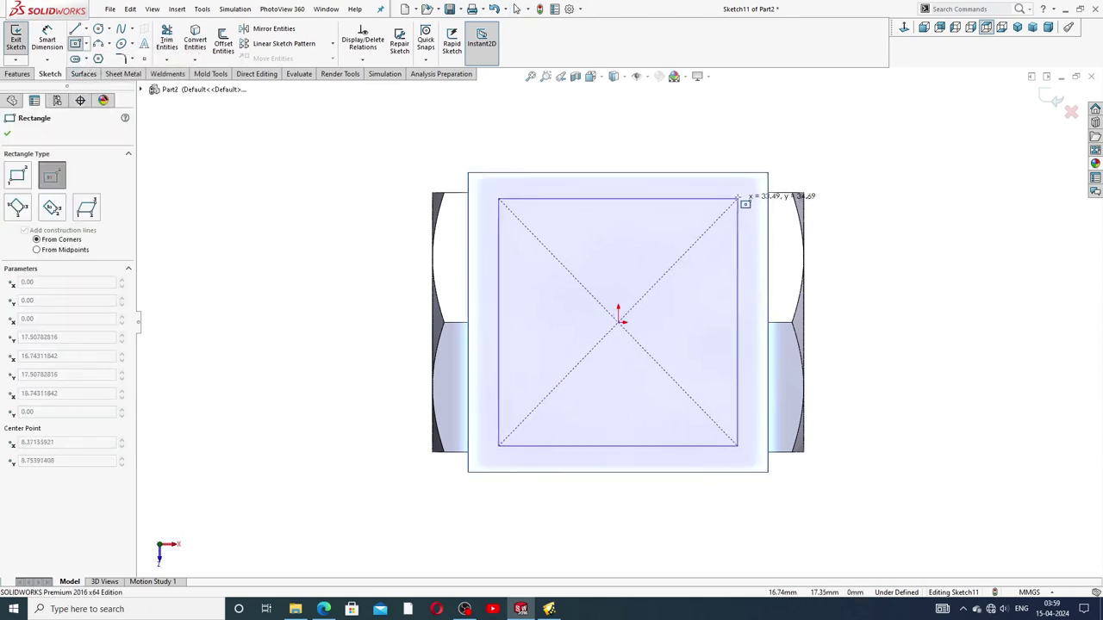
left_click(737, 190)
right_click(781, 152)
left_click(801, 153)
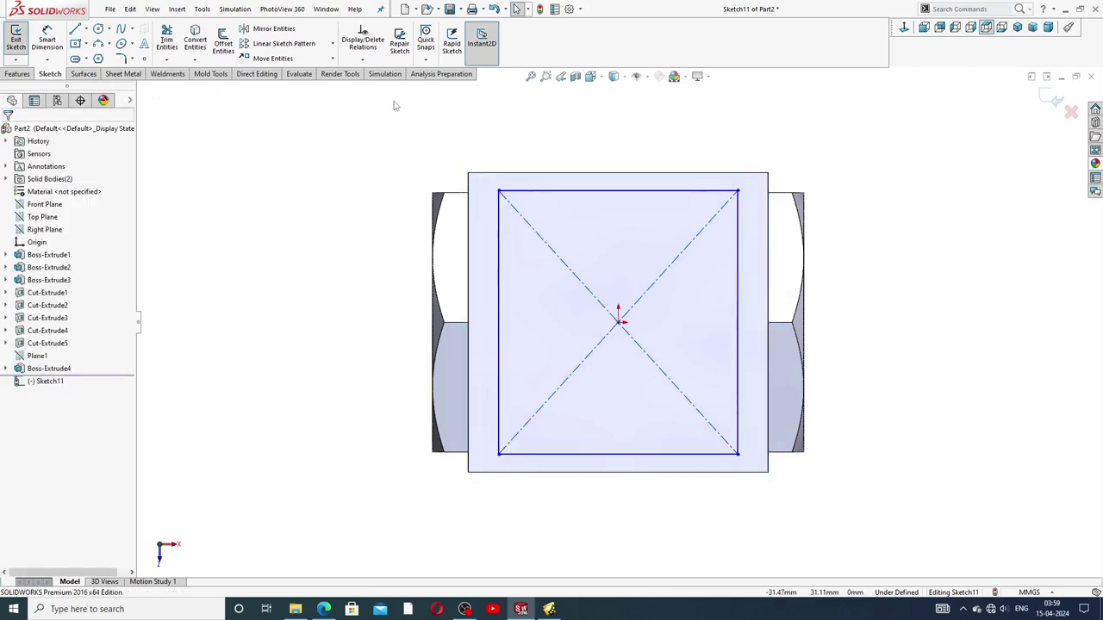
Dimension the new rectangle's width and height to 37.5 mm each
left_click(648, 191)
left_click(639, 156)
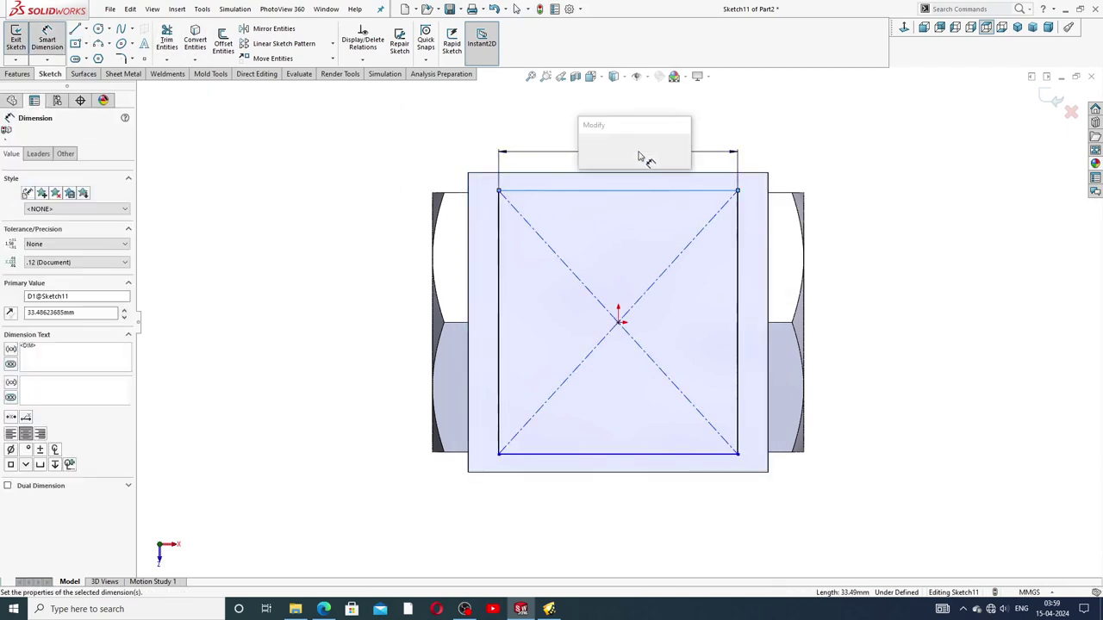
type("37.5")
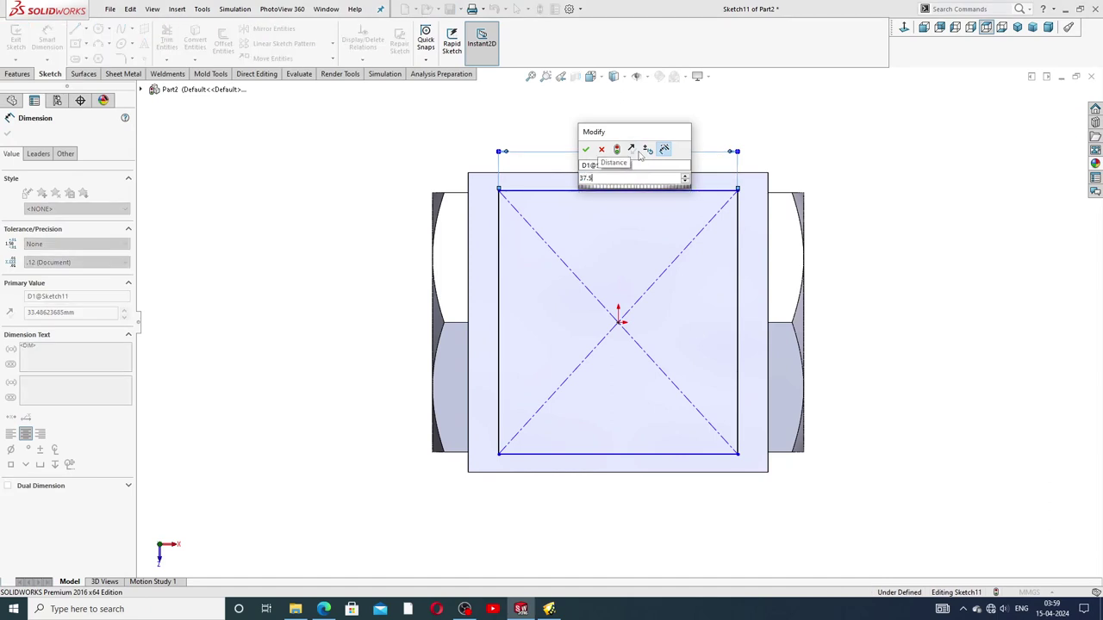
key("Return")
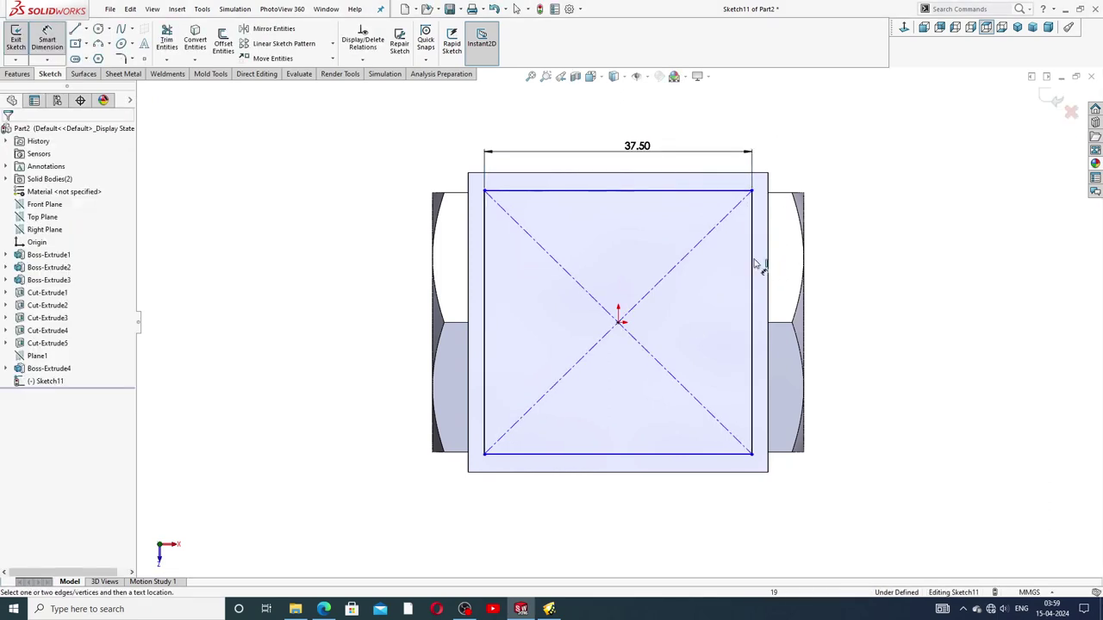
left_click(751, 265)
left_click(834, 283)
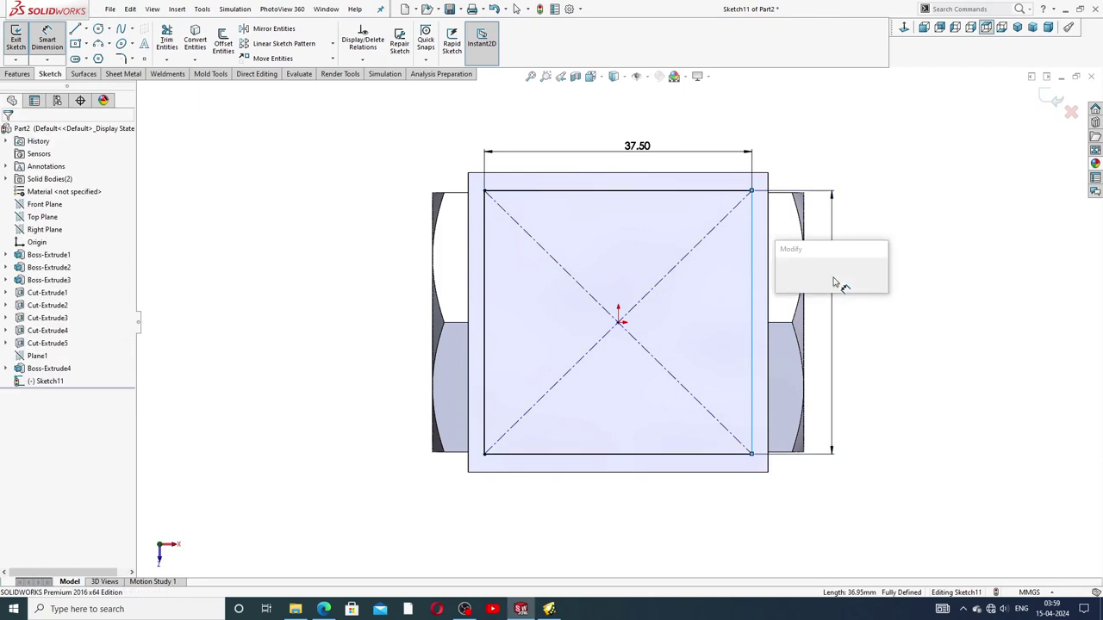
type("37.5")
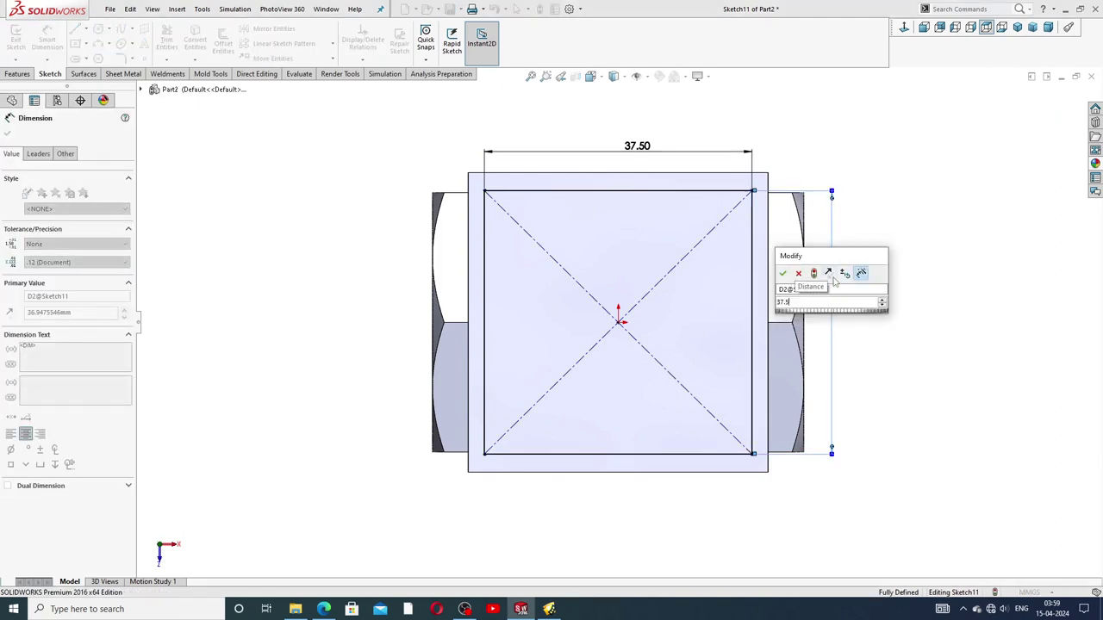
key("Return")
Reposition the 37.5 mm square's vertical and horizontal dimensions clear of the flange outline and end dimensioning
left_click_drag(827, 276, 835, 312)
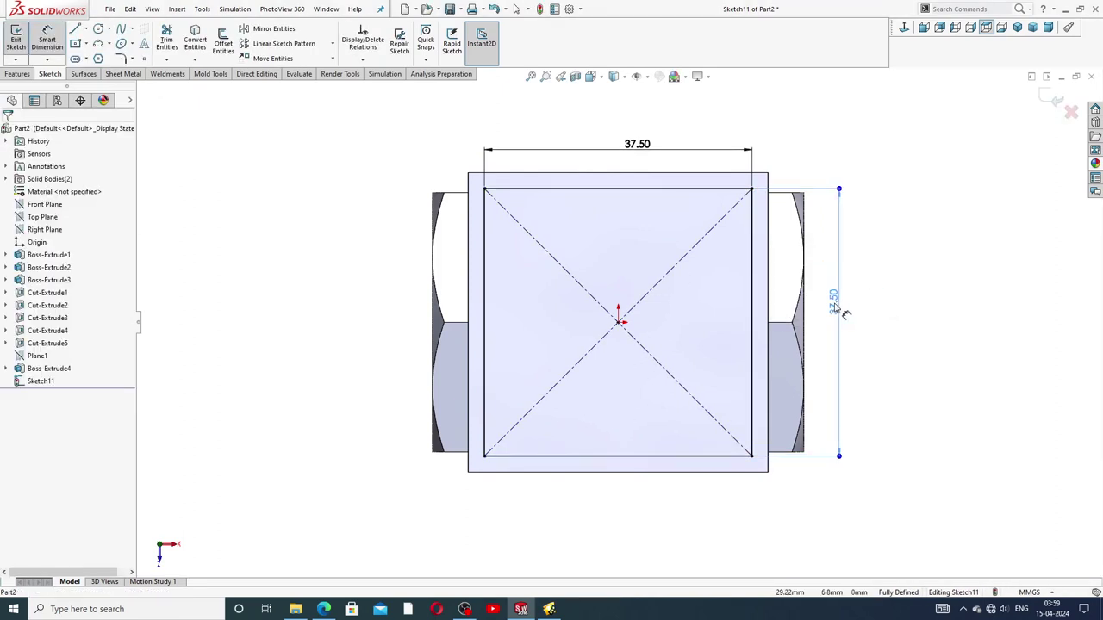
left_click(620, 148)
left_click(875, 160)
right_click(875, 153)
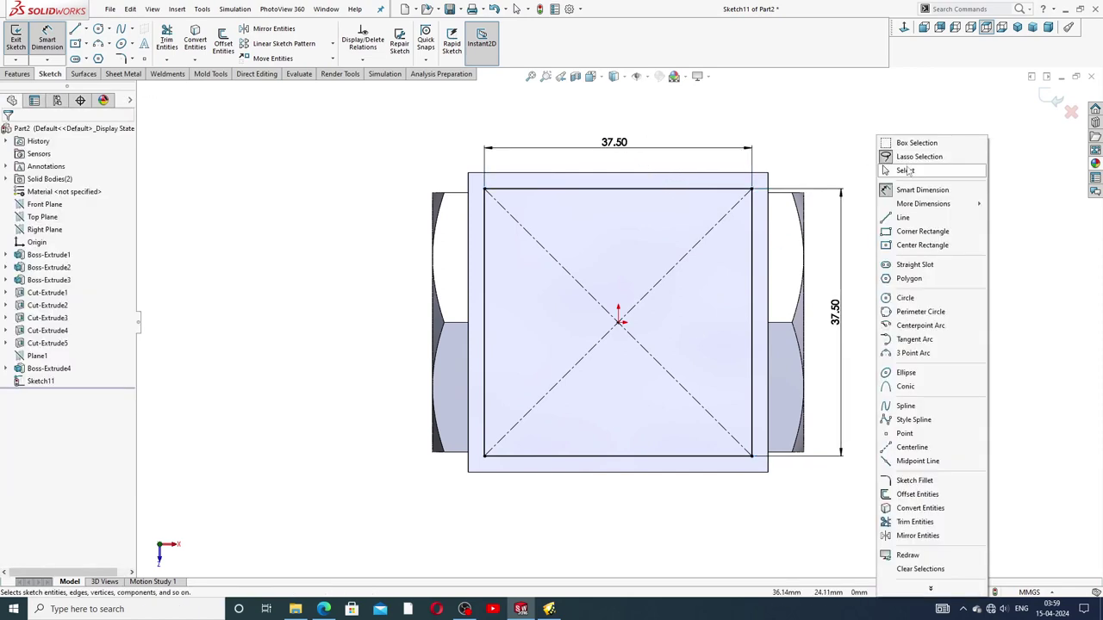
left_click(905, 169)
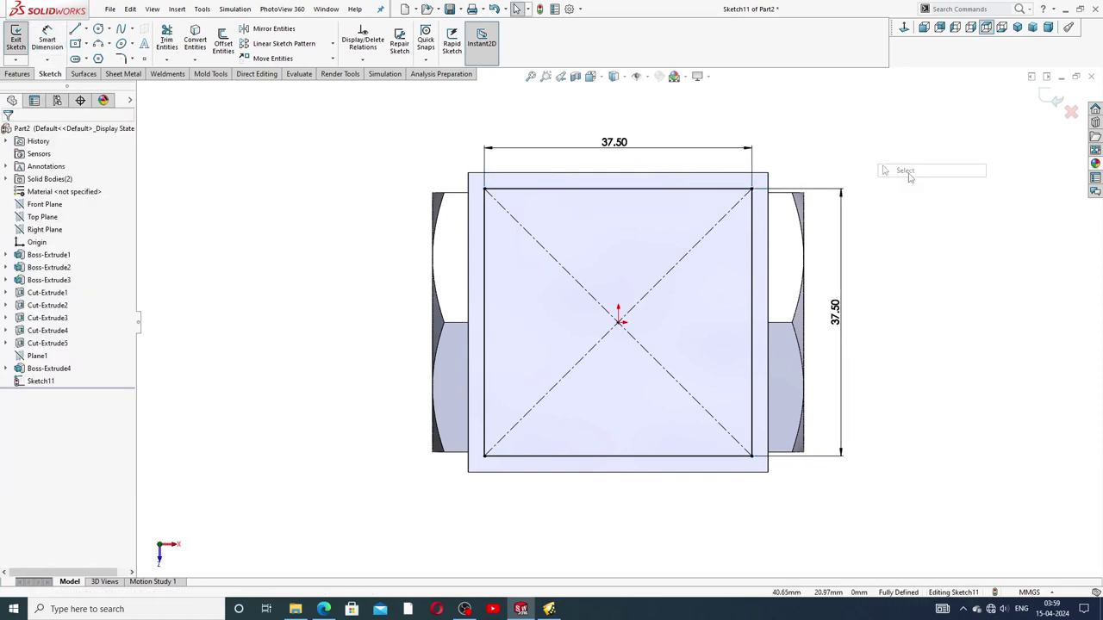
left_click(836, 315)
key("Escape")
Extrude the 37.5 mm square 13 mm blind, reversed toward the cylinder and merged with the flange, checking the depth against the drawing
key("z")
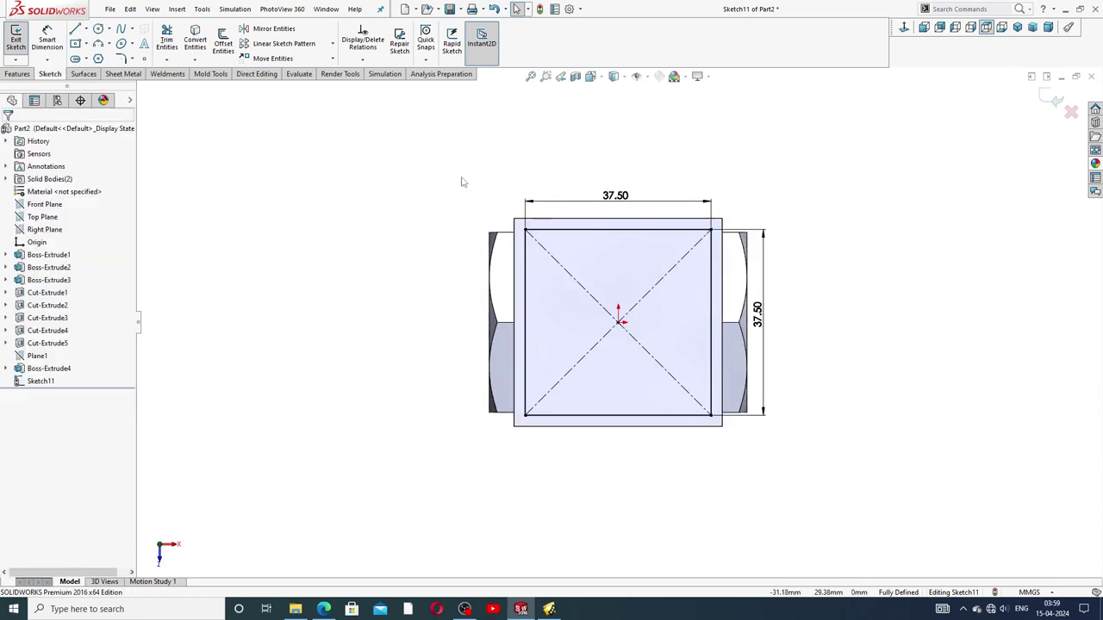
left_click(19, 74)
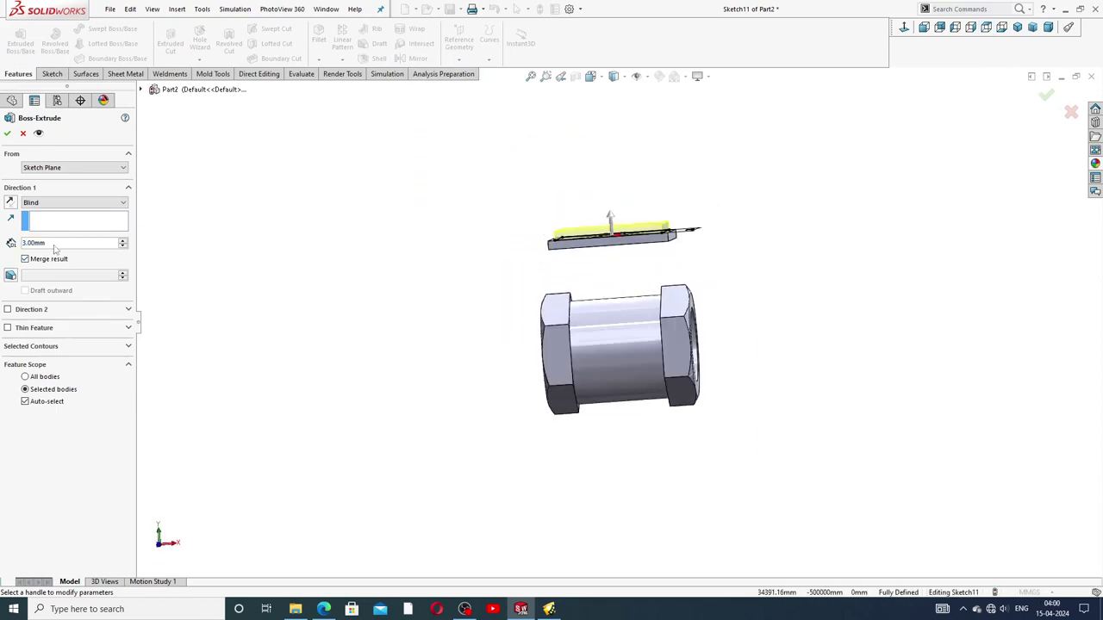
type("1")
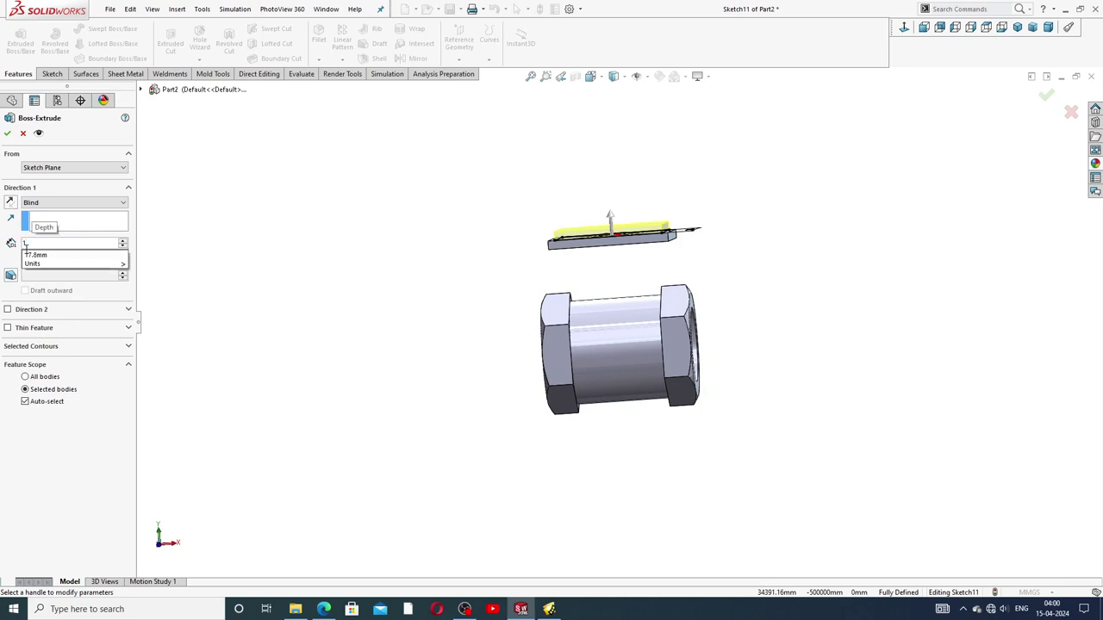
type("3")
key("Return")
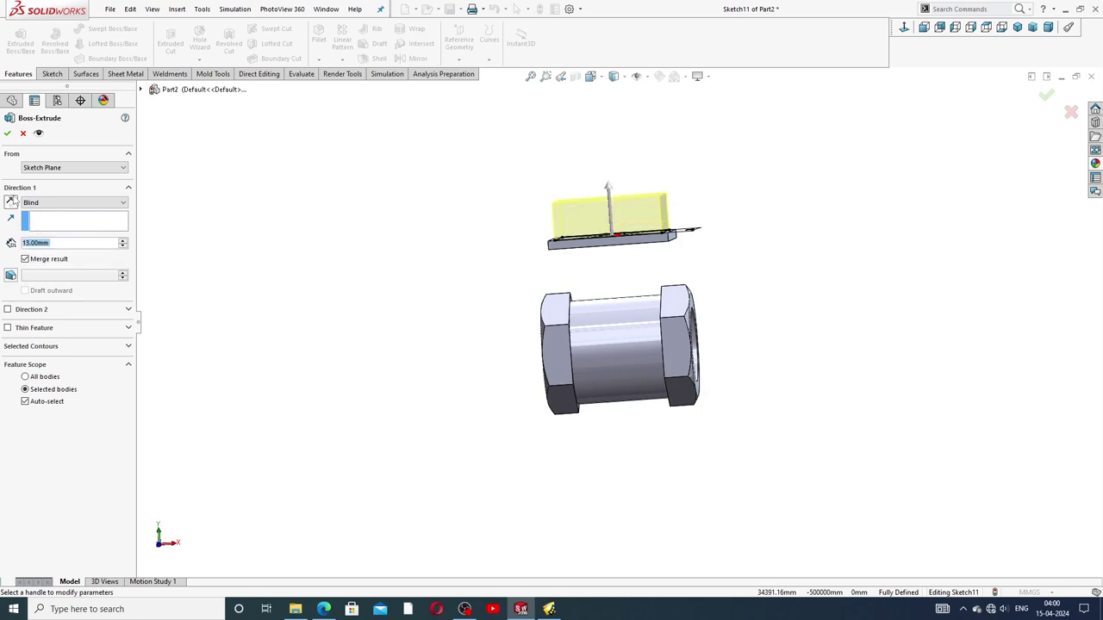
left_click(10, 203)
mouse_move(492, 206)
middle_mouse_down()
mouse_move(473, 276)
mouse_move(480, 294)
middle_mouse_up()
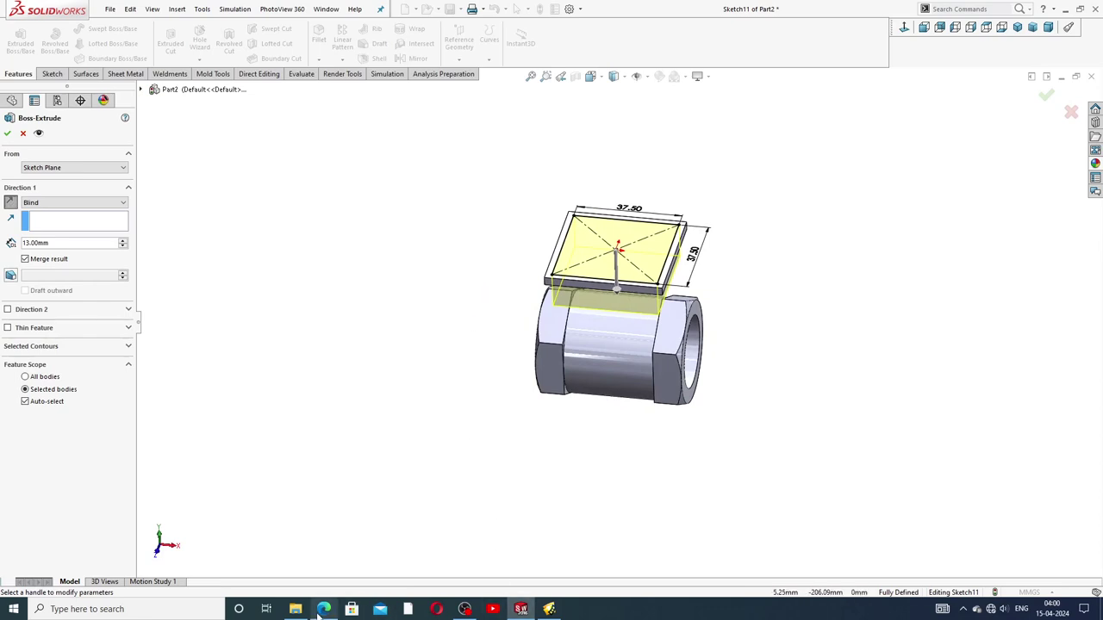
key("alt+Tab")
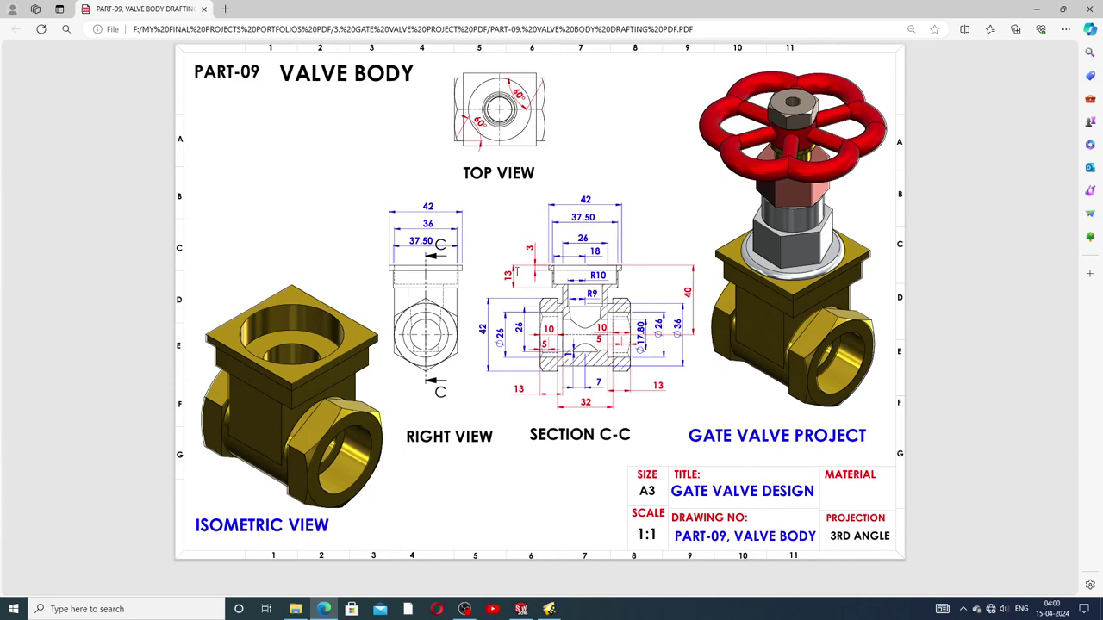
left_click(521, 609)
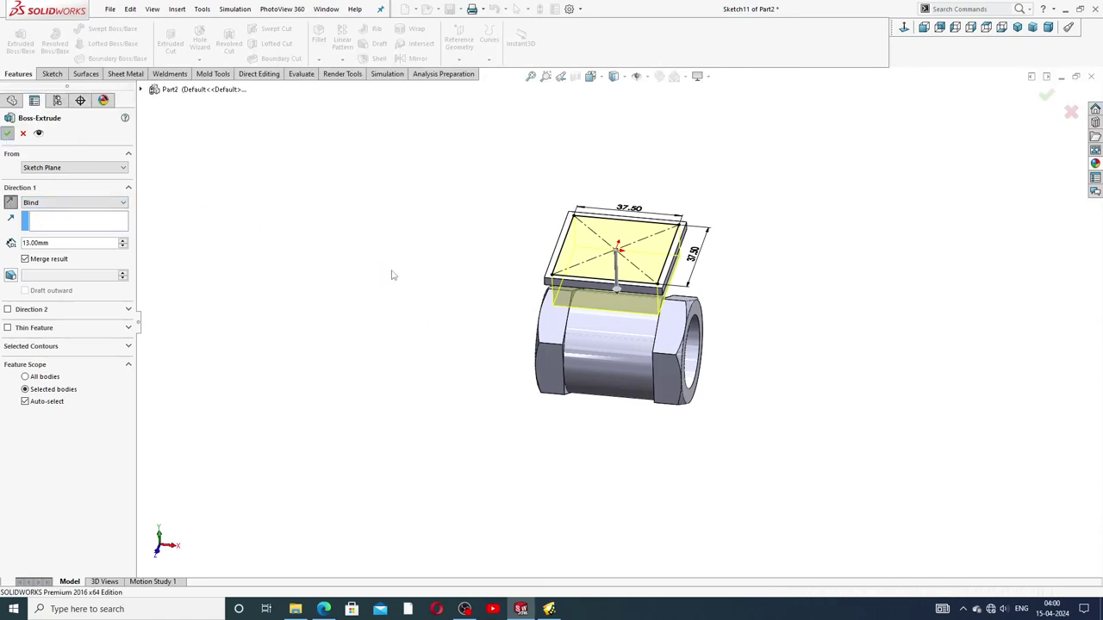
Start another sketch on the flange's outer face and draw an origin-centred center rectangle about 28.5 mm wide and 32.6 mm high
mouse_move(391, 270)
middle_mouse_down()
mouse_move(505, 279)
mouse_move(557, 113)
mouse_move(517, 237)
middle_mouse_up()
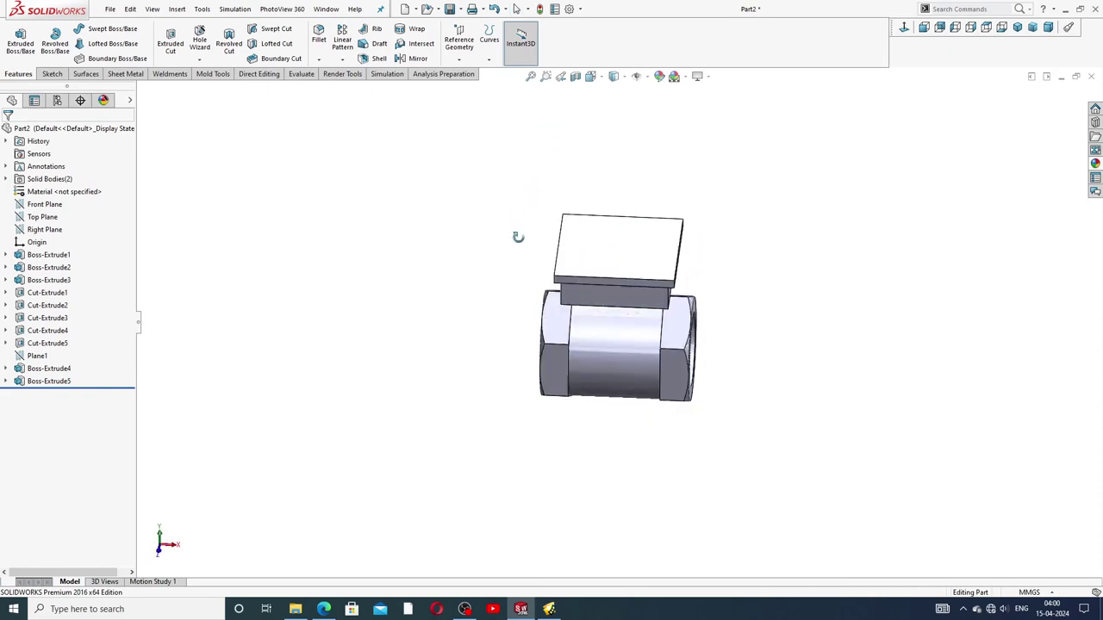
left_click(629, 256)
left_click(662, 203)
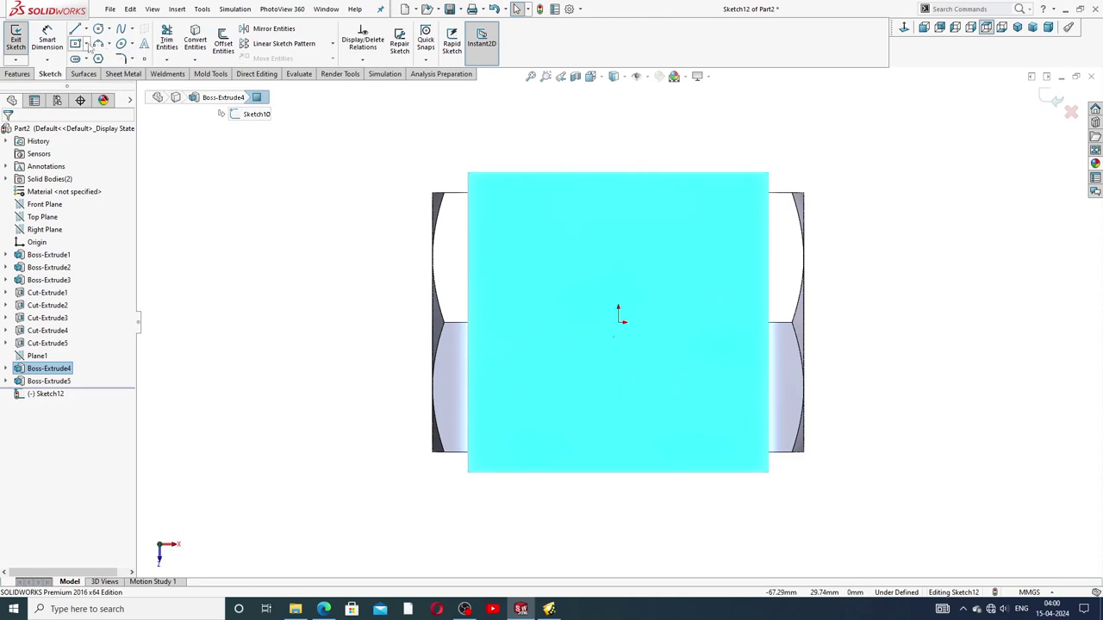
left_click(87, 44)
left_click(102, 70)
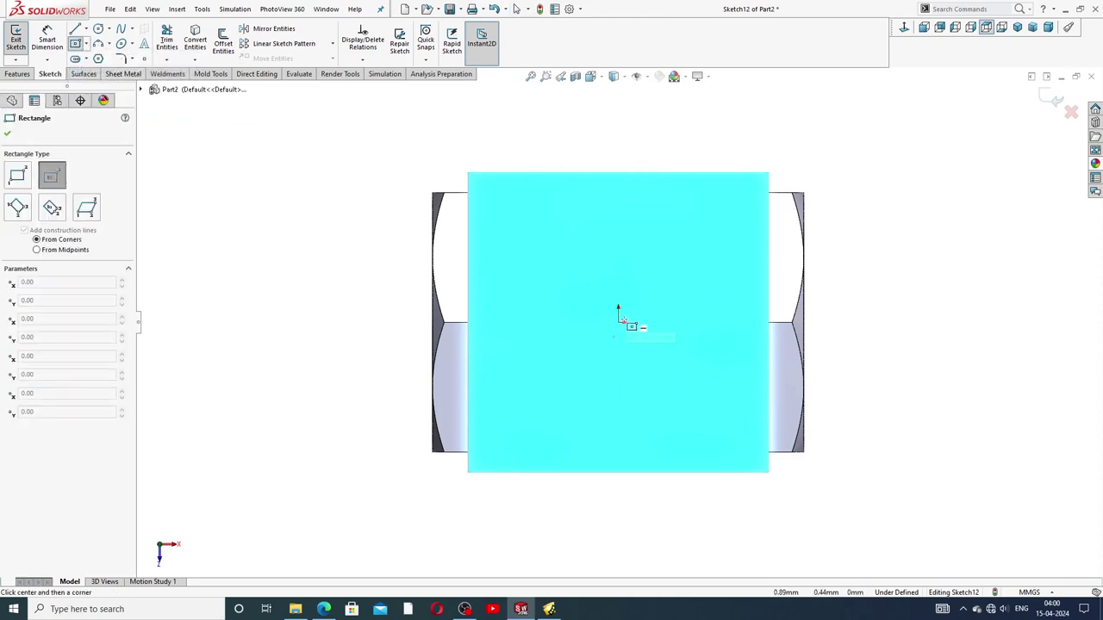
left_click(619, 319)
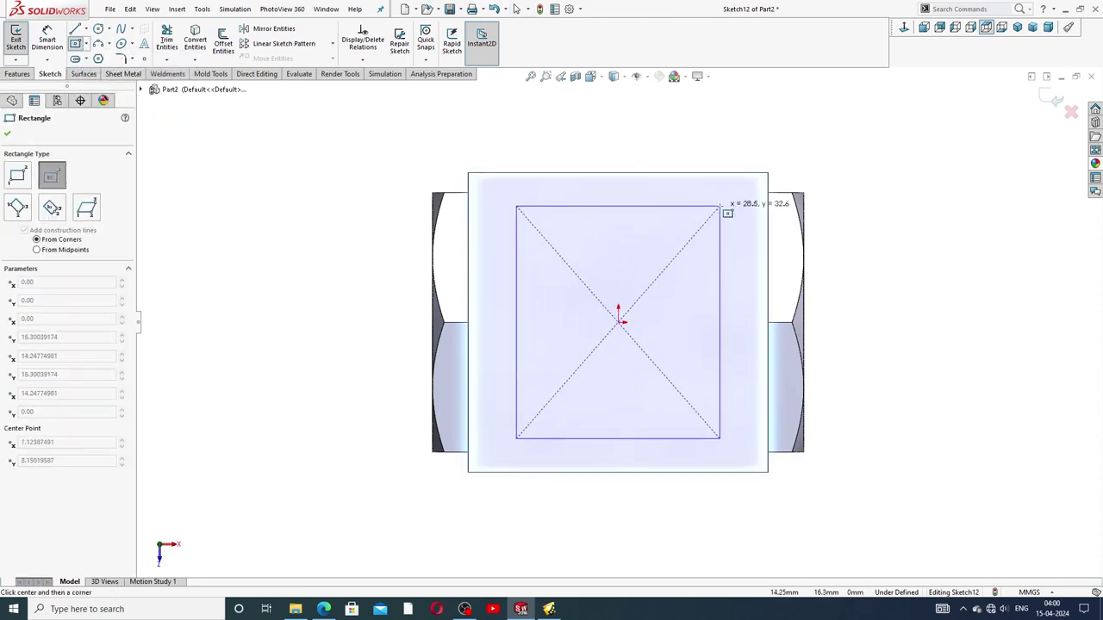
left_click(721, 207)
right_click(771, 148)
left_click(801, 158)
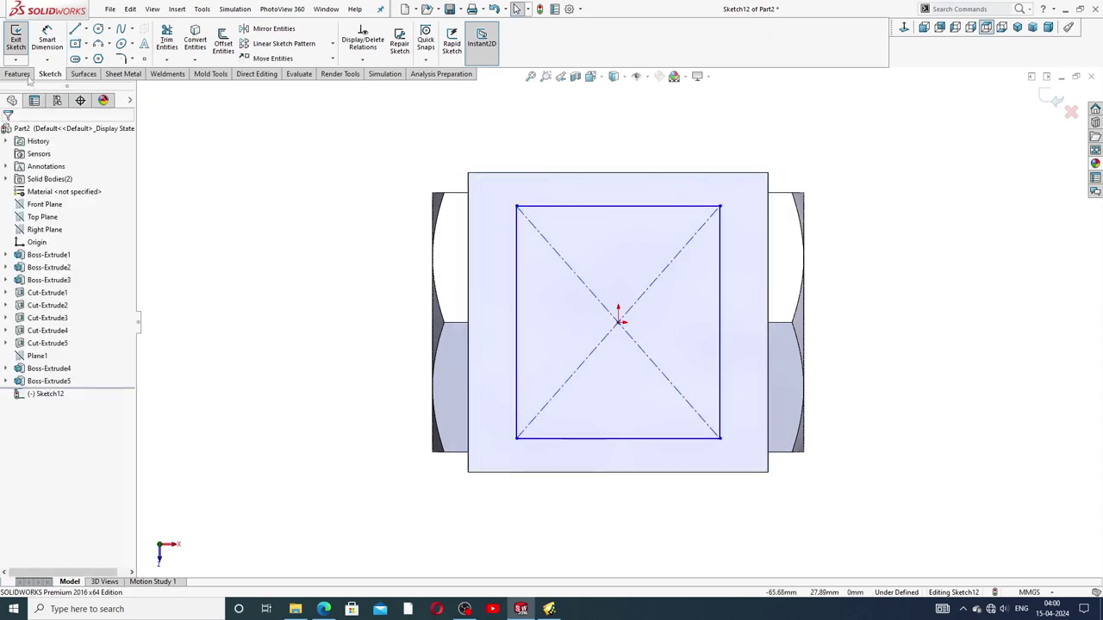
Dimension the rectangle to 26 mm wide and 36 mm high, and reposition both dimensions beside the flange outline
left_click(47, 39)
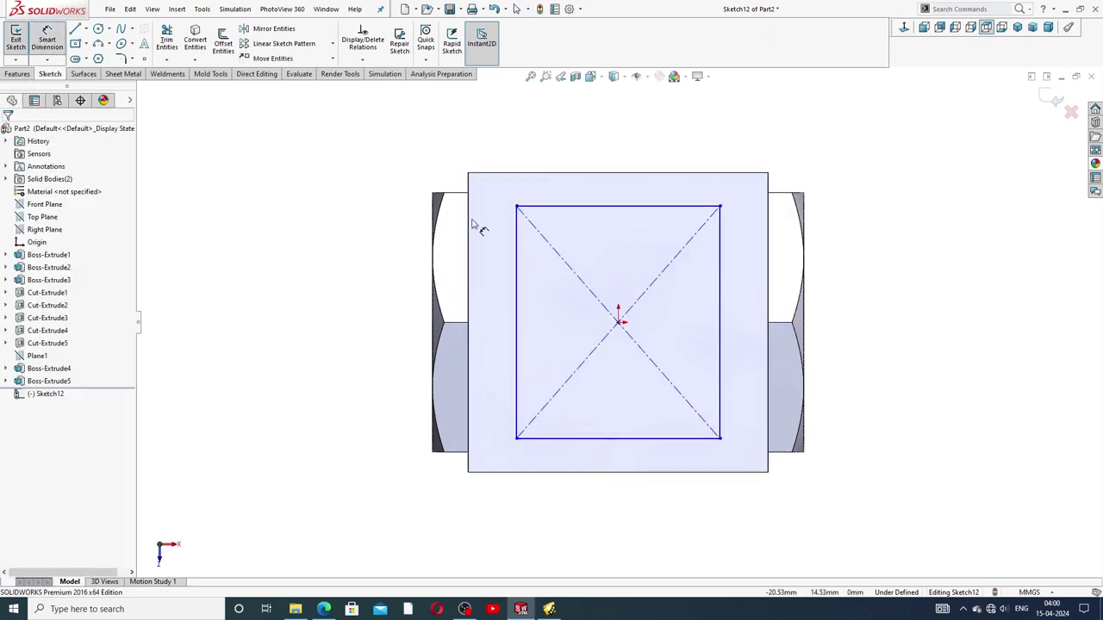
left_click(648, 207)
left_click(638, 152)
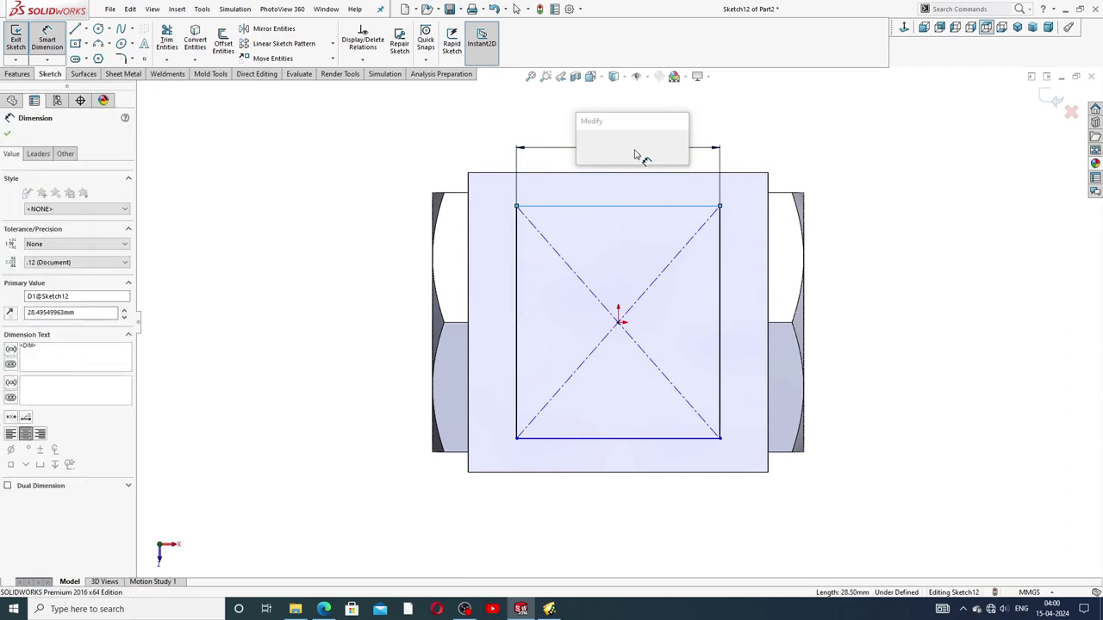
type("26")
key("Return")
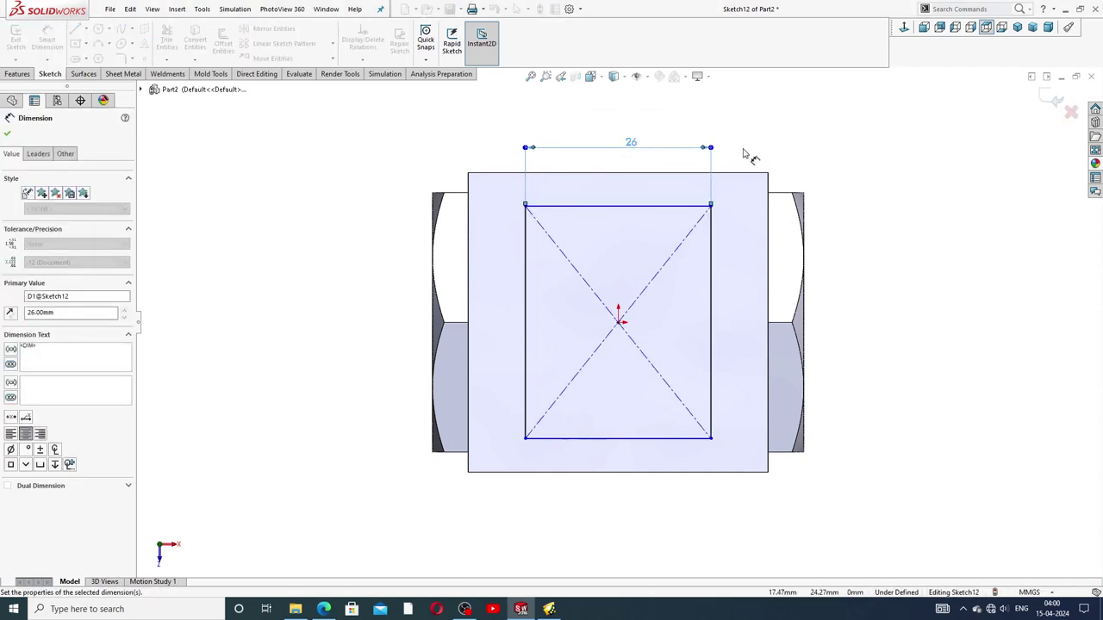
left_click(712, 264)
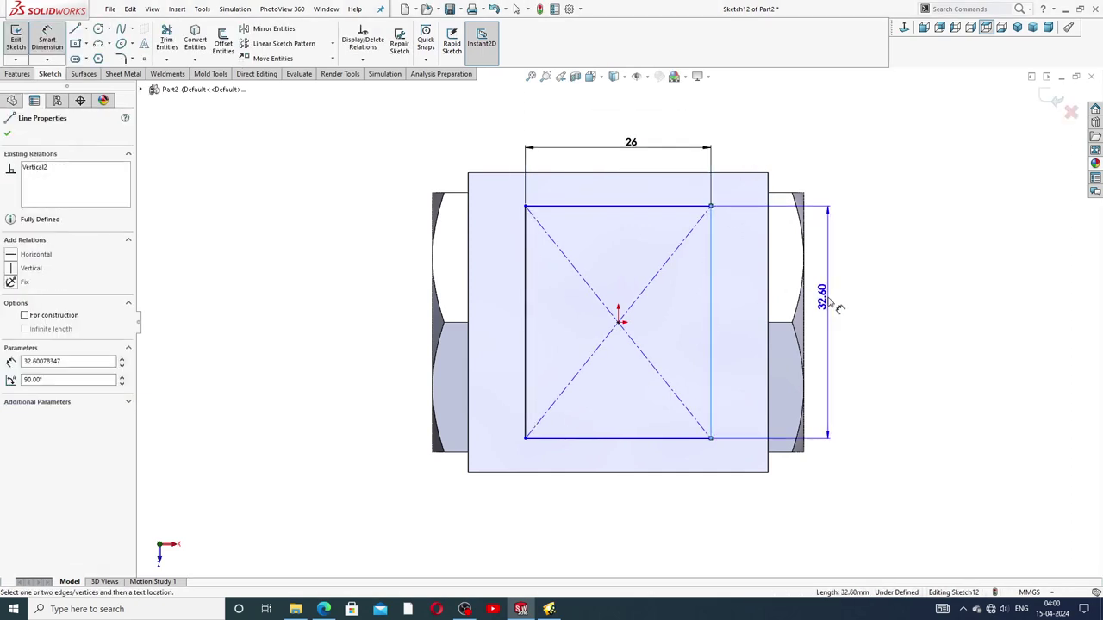
left_click(828, 301)
type("36")
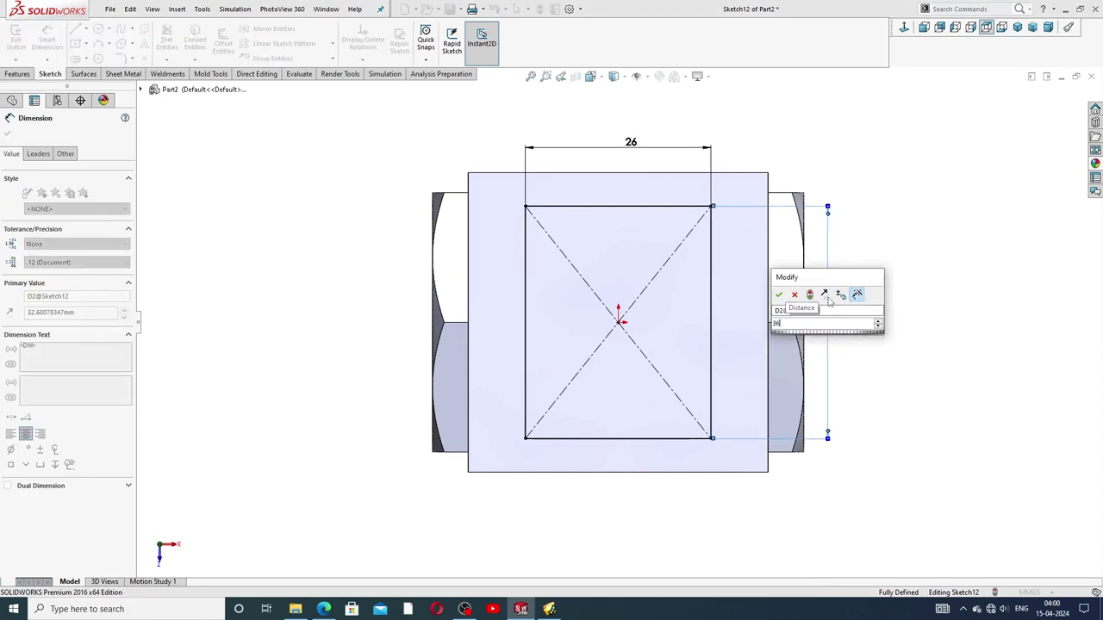
key("Return")
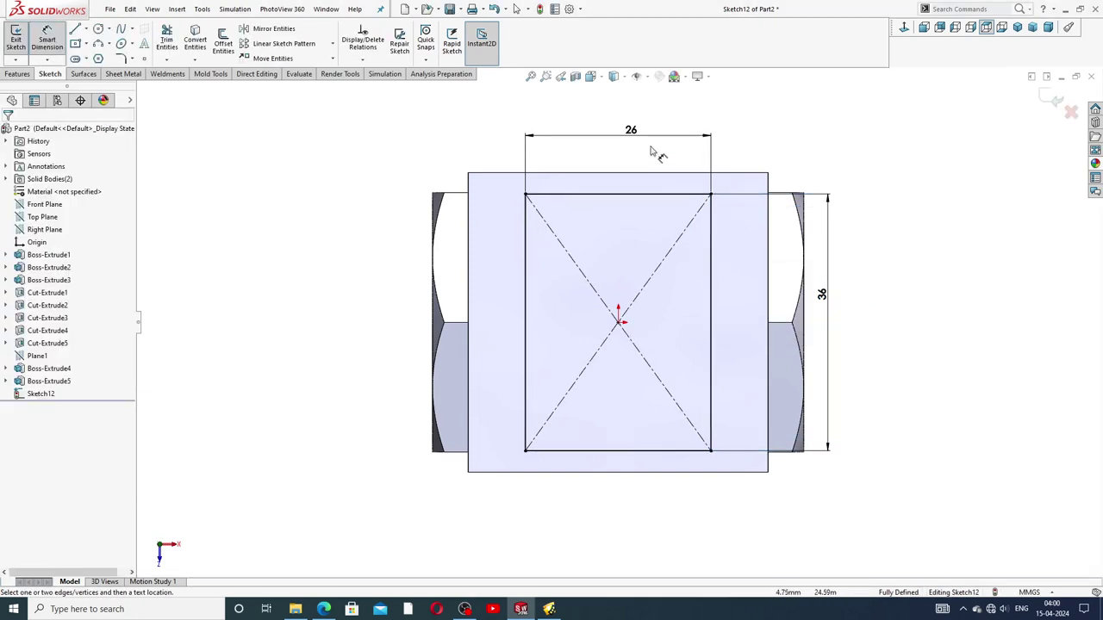
left_click_drag(637, 140, 633, 158)
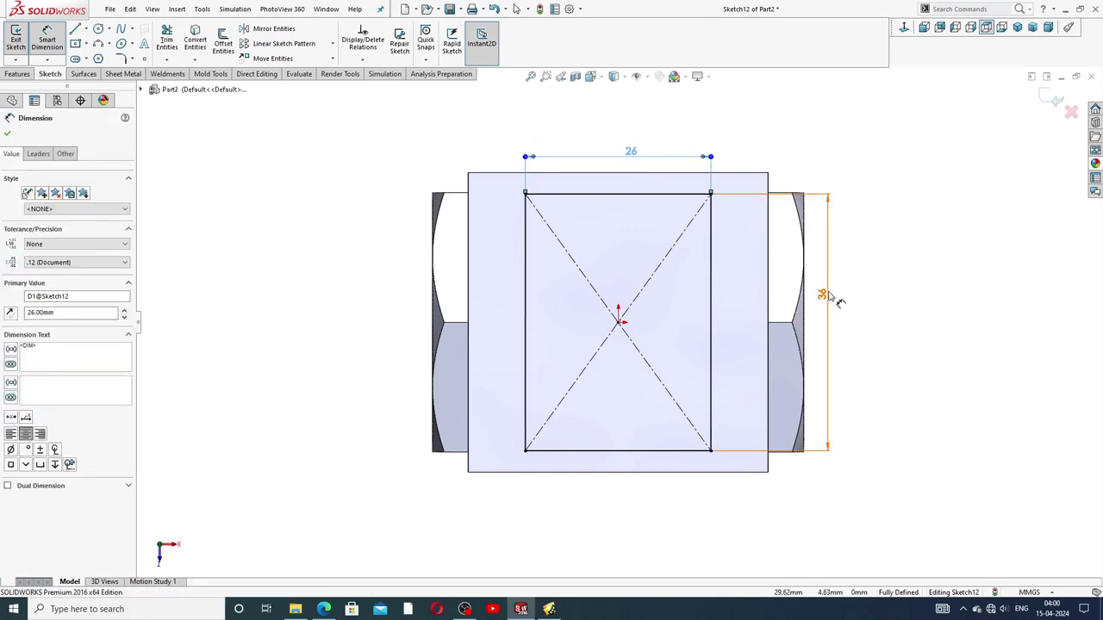
left_click_drag(830, 297, 836, 306)
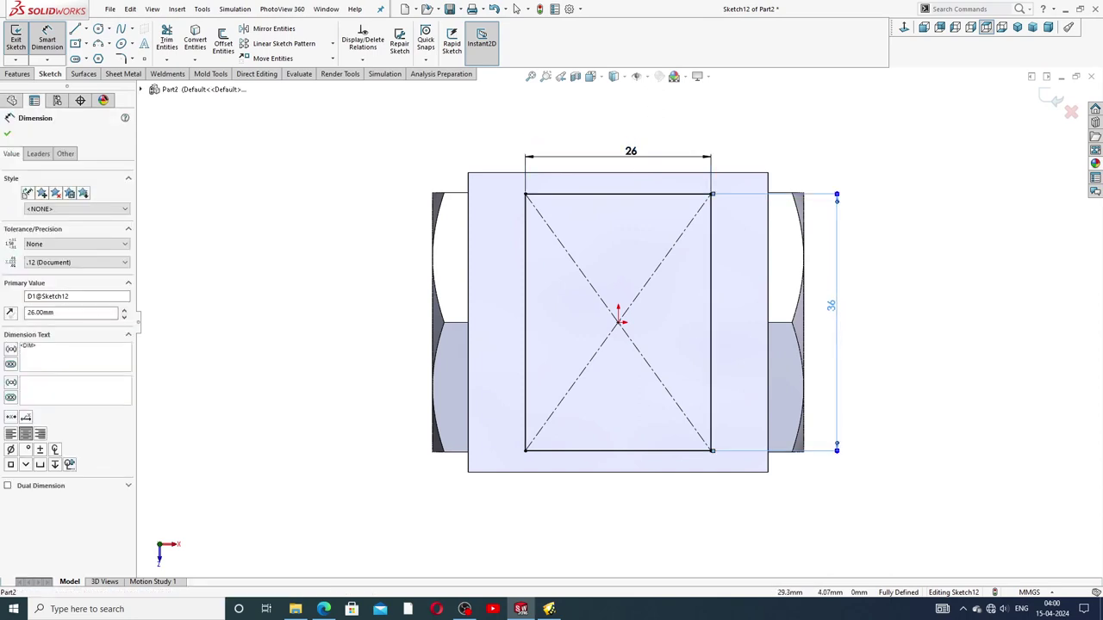
End dimensioning the 26 × 36 mm rectangle and consult the valve body drawing for the neck's extent
right_click(876, 216)
left_click(911, 170)
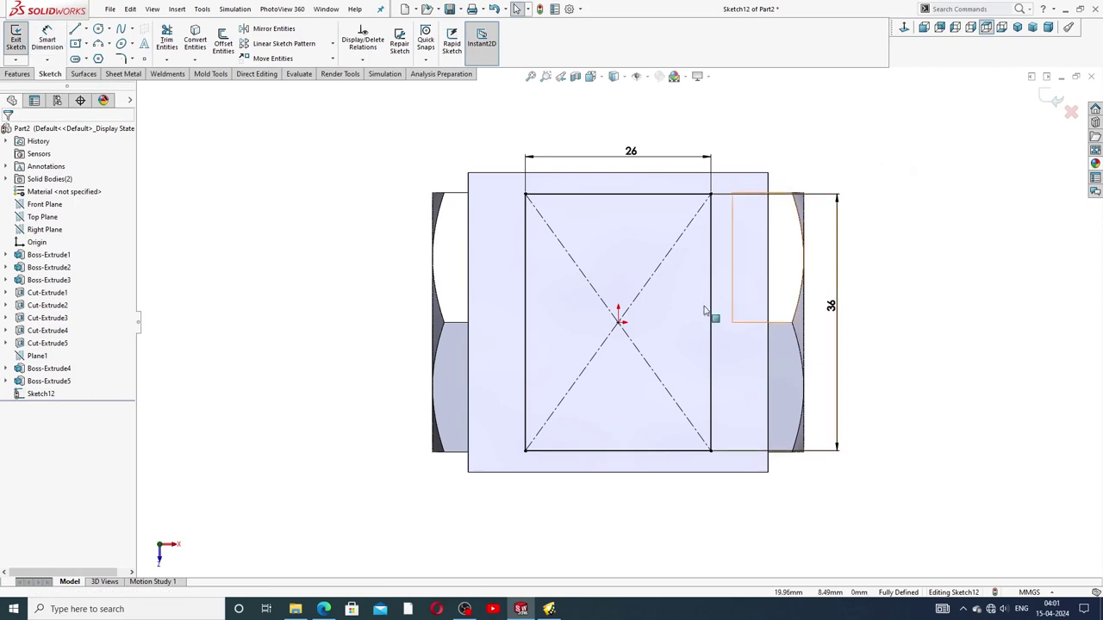
left_click(324, 609)
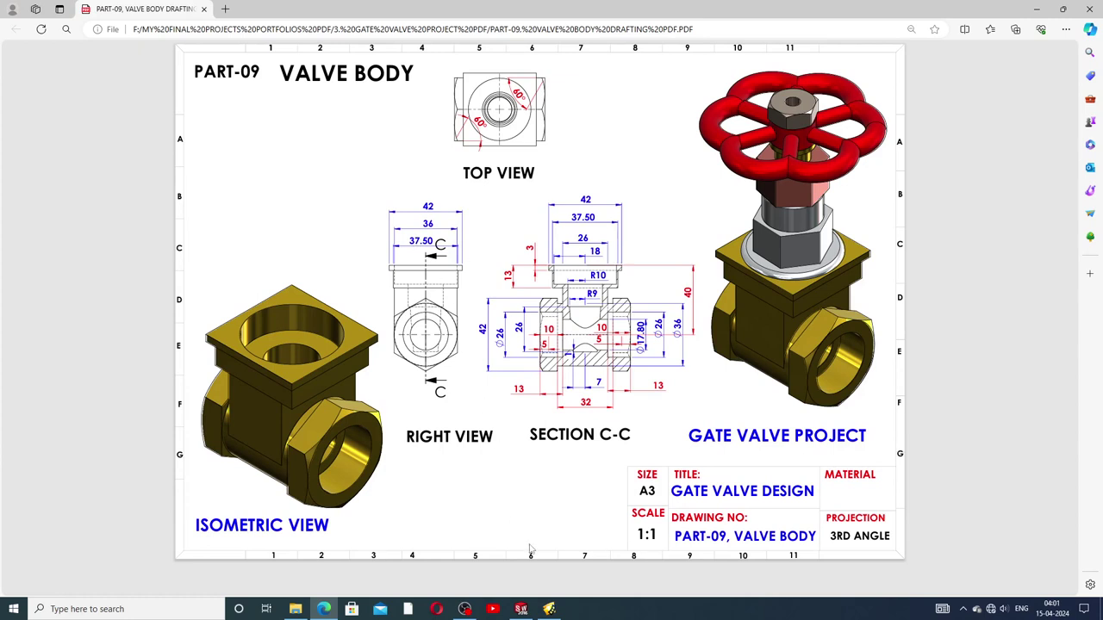
left_click(521, 609)
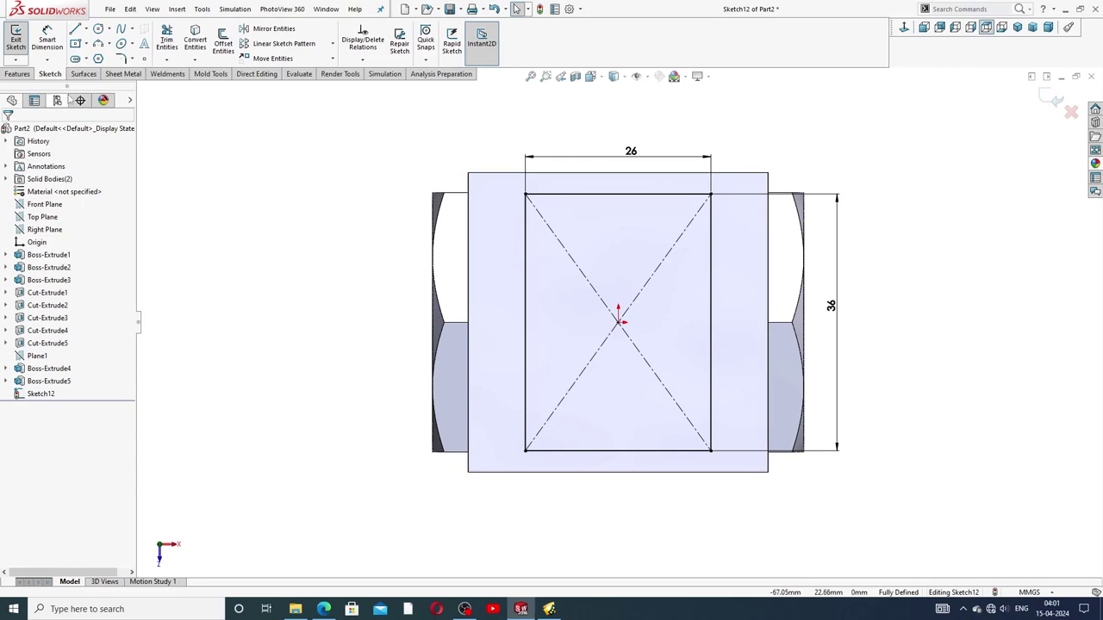
Extrude the 26 × 36 mm rectangle with reversed direction, Up To Body, ending on the bored cylinder body, with Merge result on
left_click(19, 75)
left_click(25, 47)
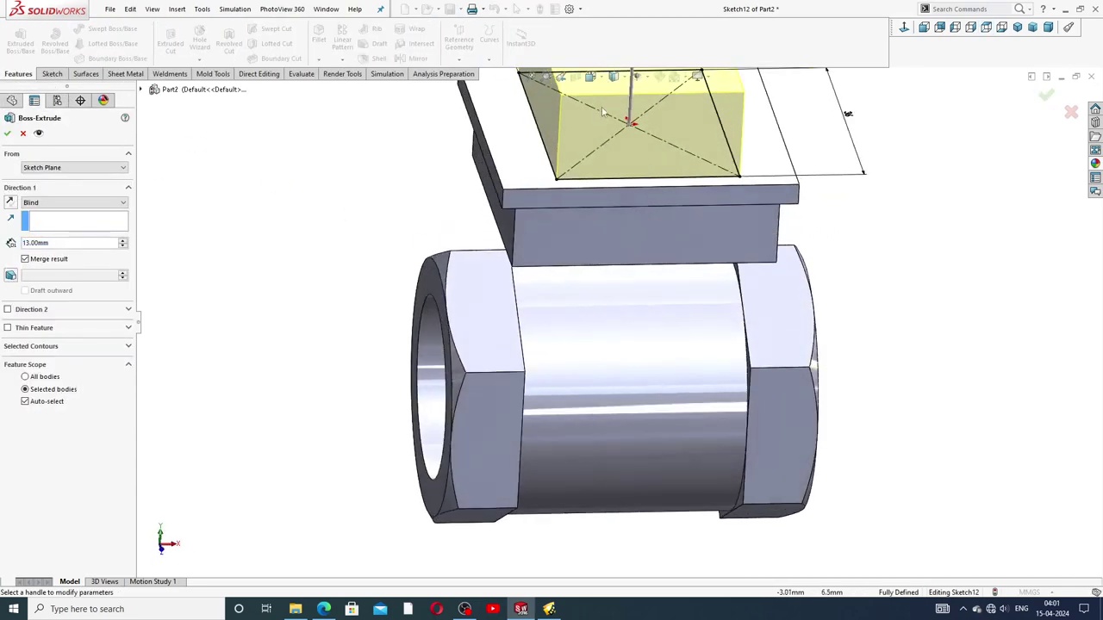
left_click(10, 203)
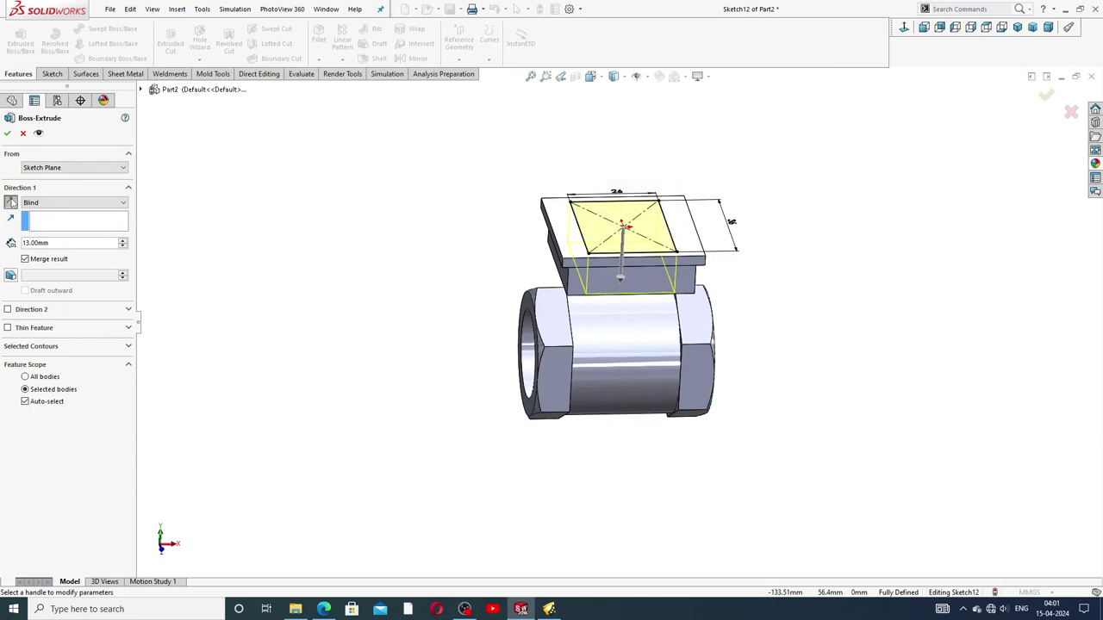
left_click(43, 203)
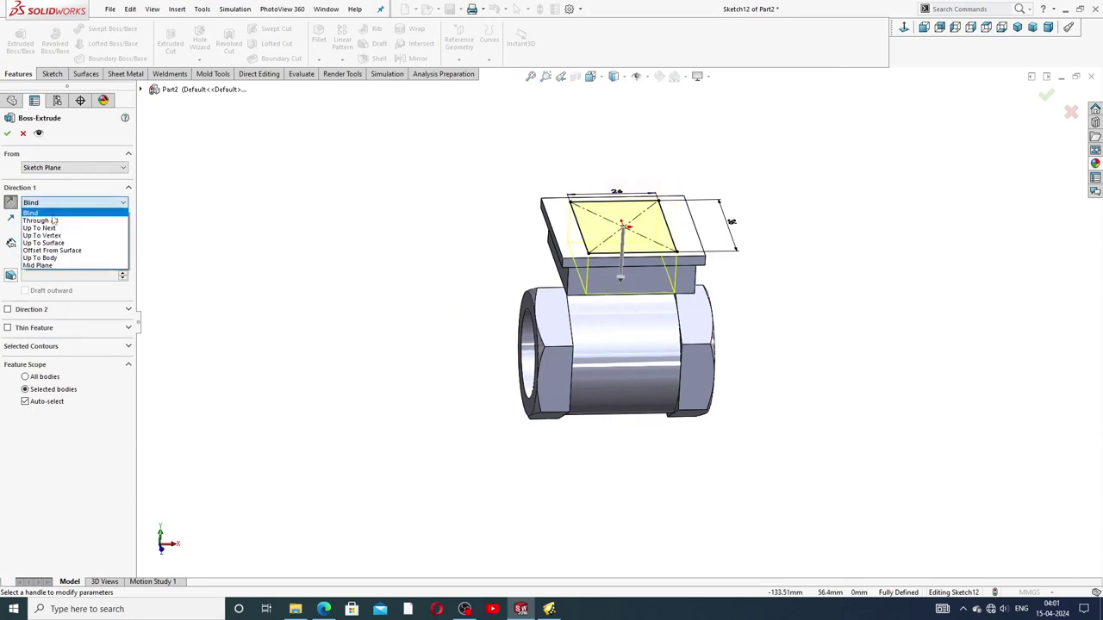
left_click(52, 258)
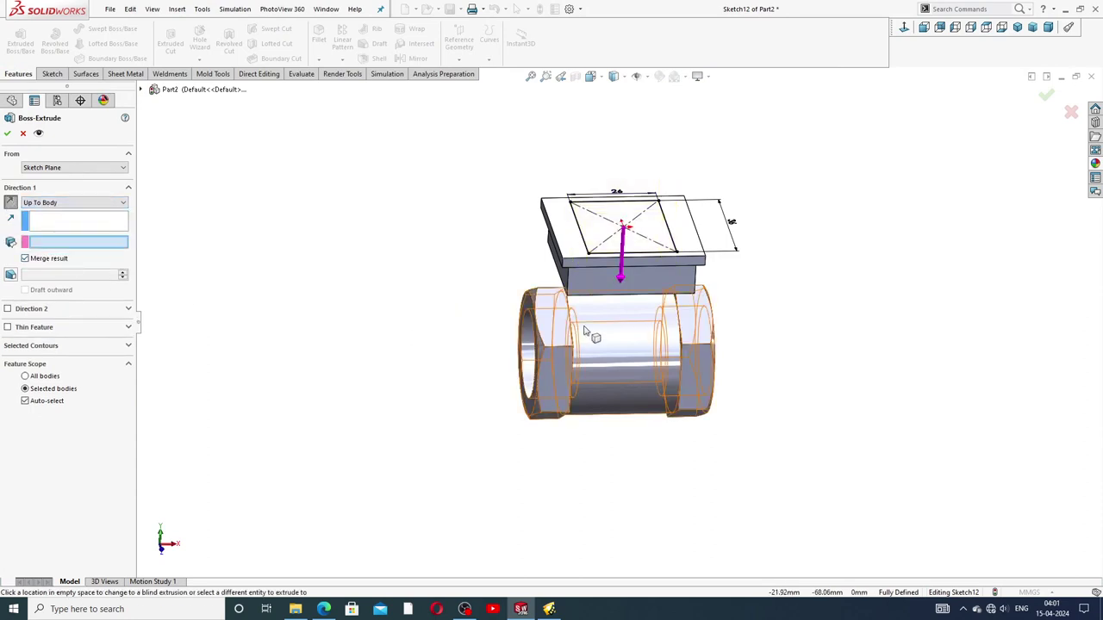
left_click(619, 330)
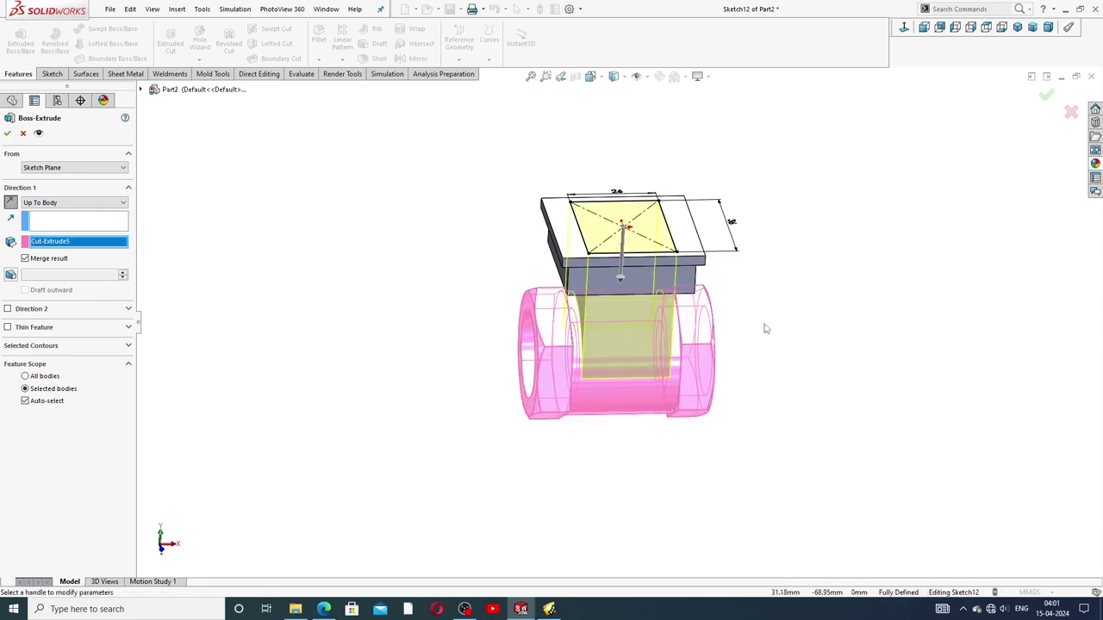
middle_click_drag(763, 327, 730, 295)
scroll(668, 260, "up", 3)
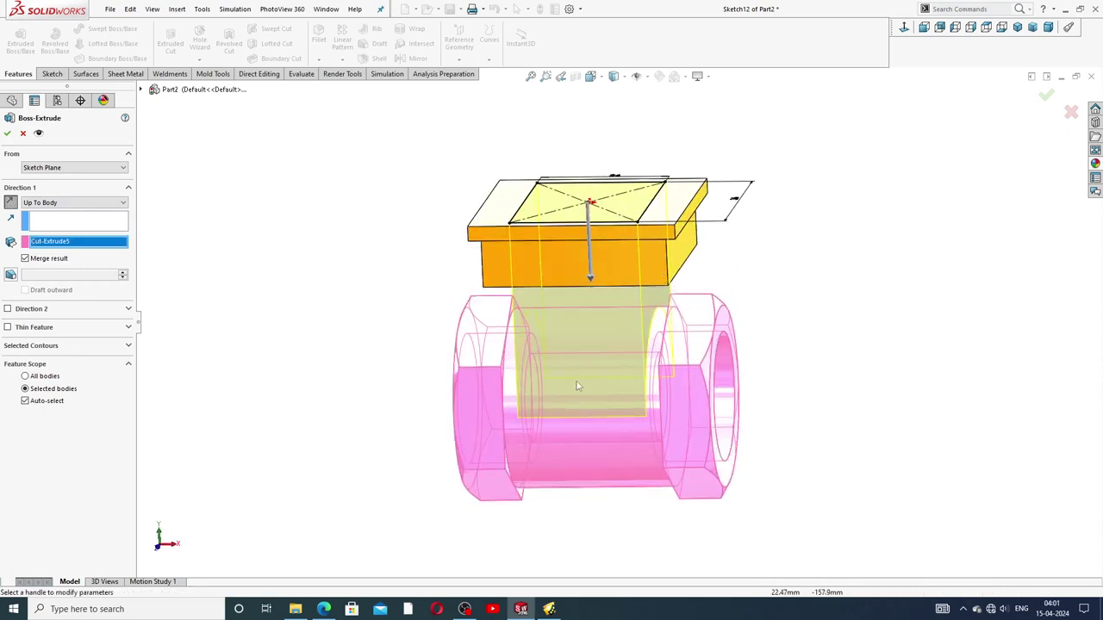
left_click(7, 135)
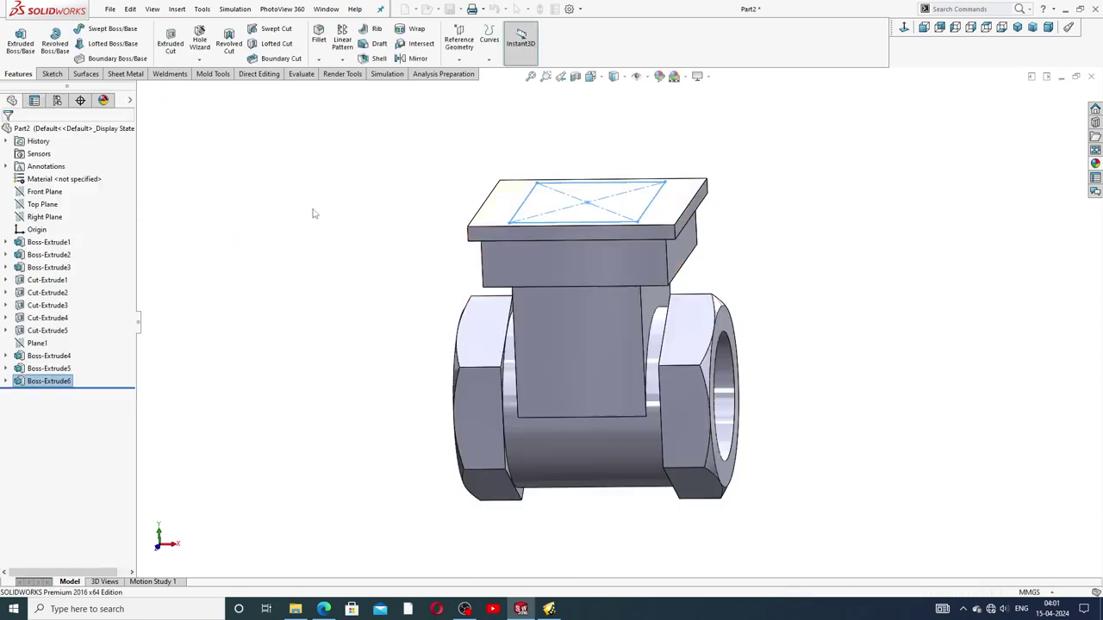
Inspect the finished neck and bores in Hidden Lines Visible and Wireframe display from the isometric view
middle_click_drag(427, 213, 525, 250)
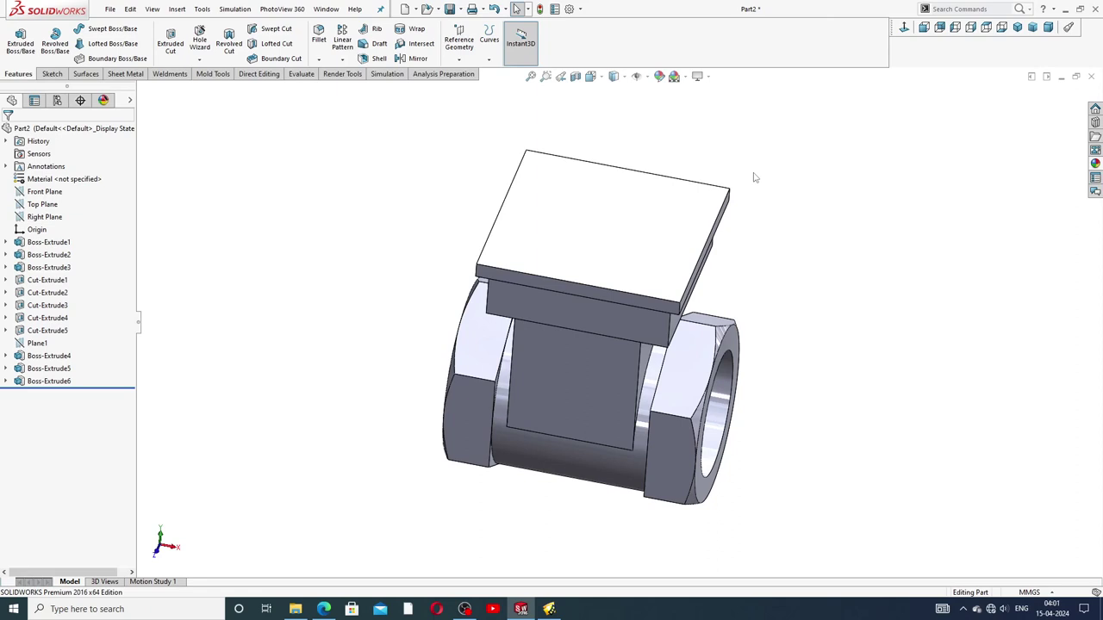
left_click(624, 76)
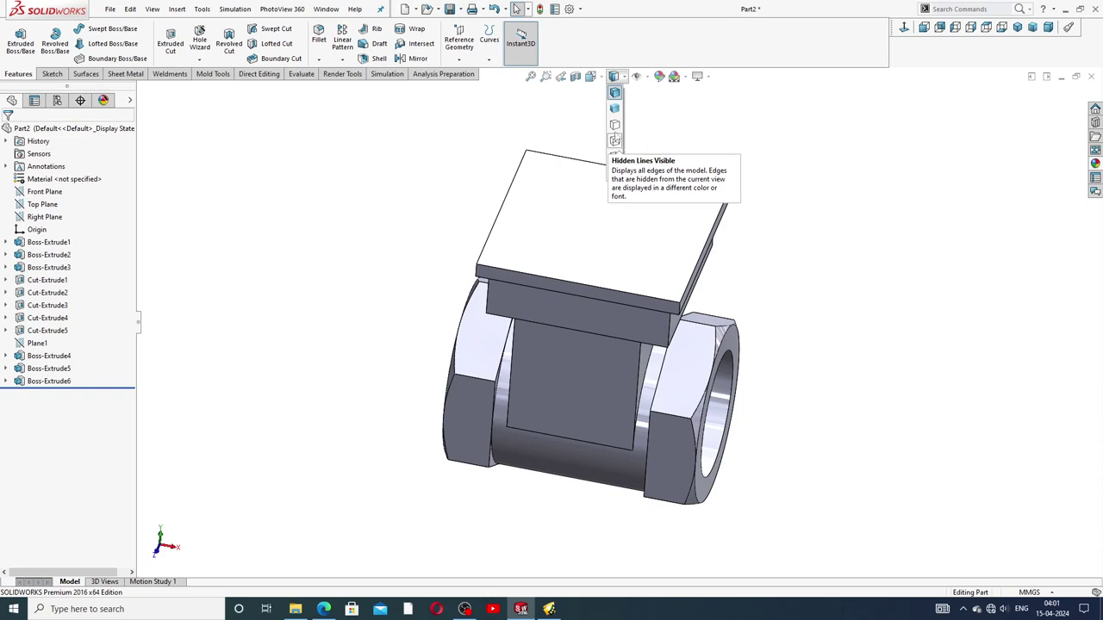
left_click(615, 141)
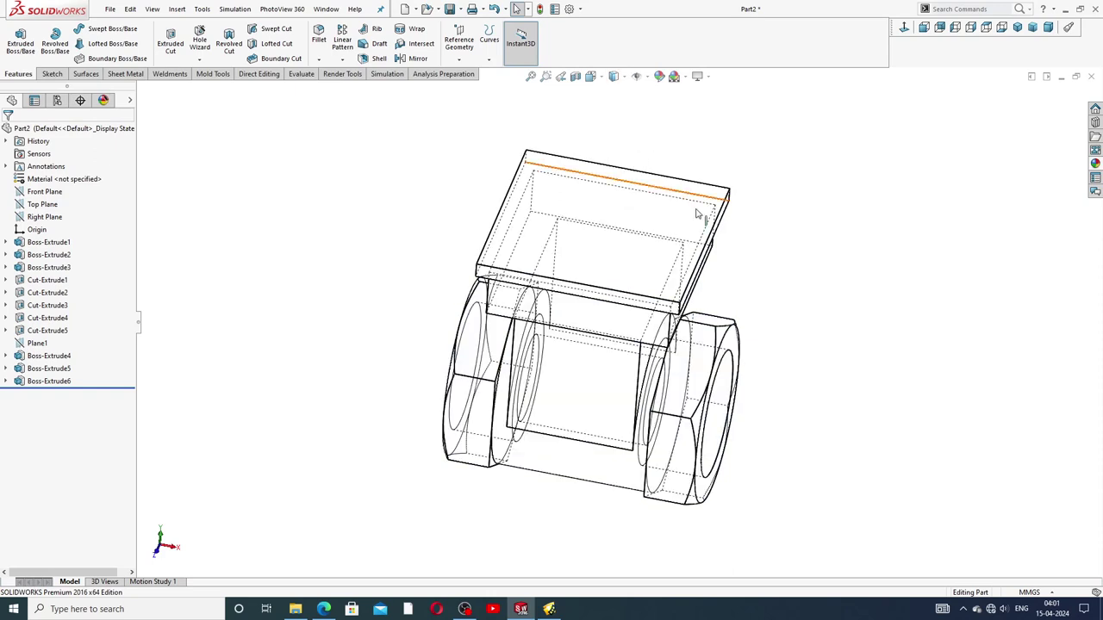
left_click(627, 79)
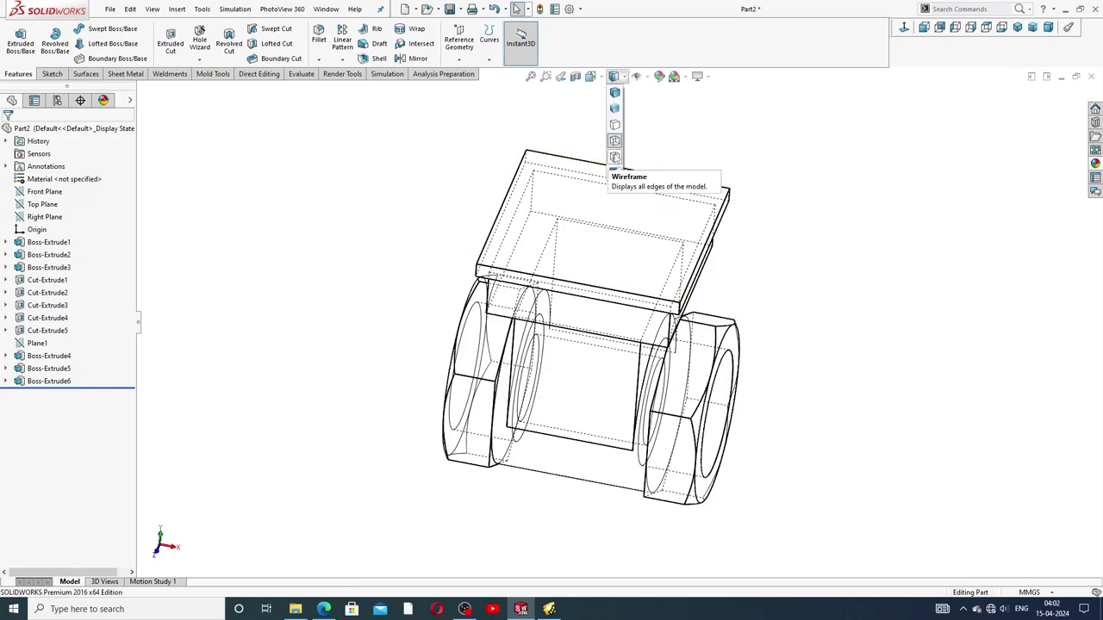
middle_click_drag(750, 214, 708, 303)
left_click(1017, 27)
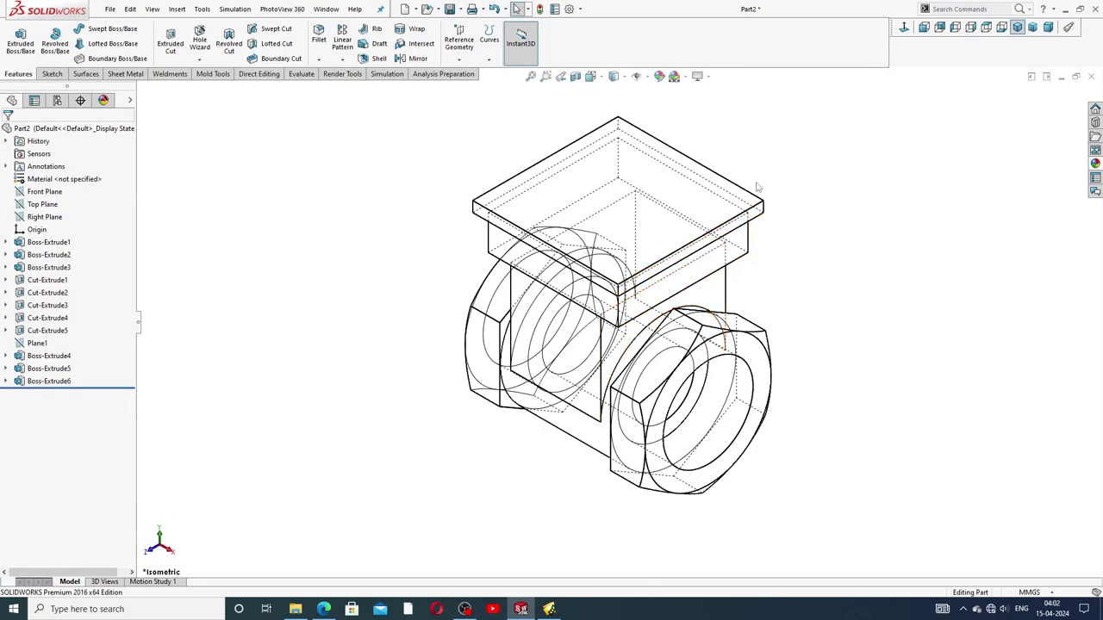
left_click(626, 78)
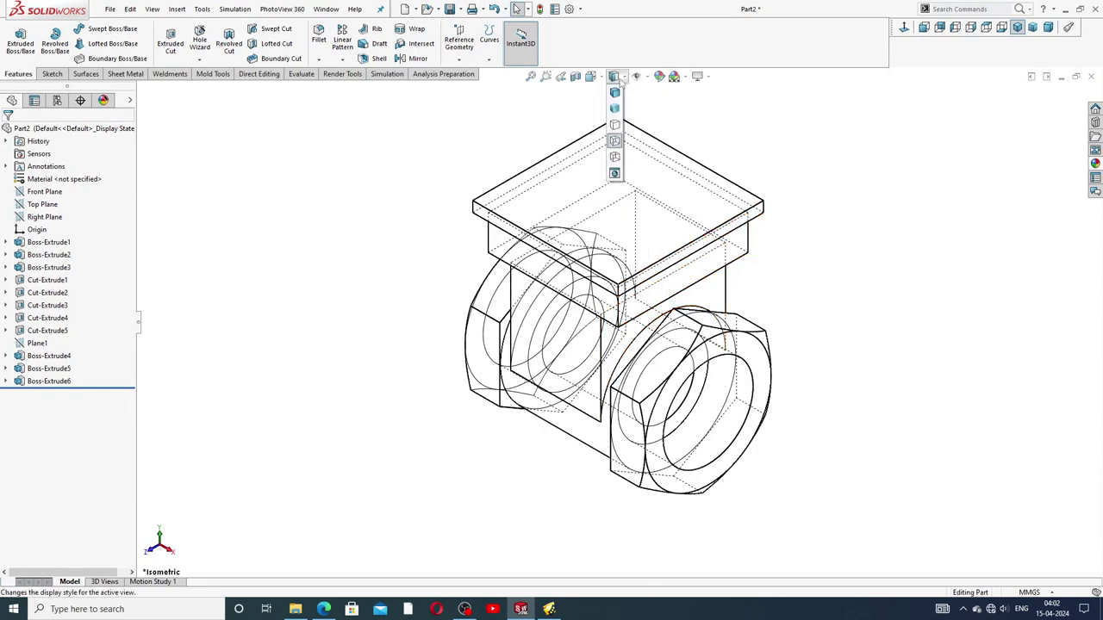
left_click(615, 157)
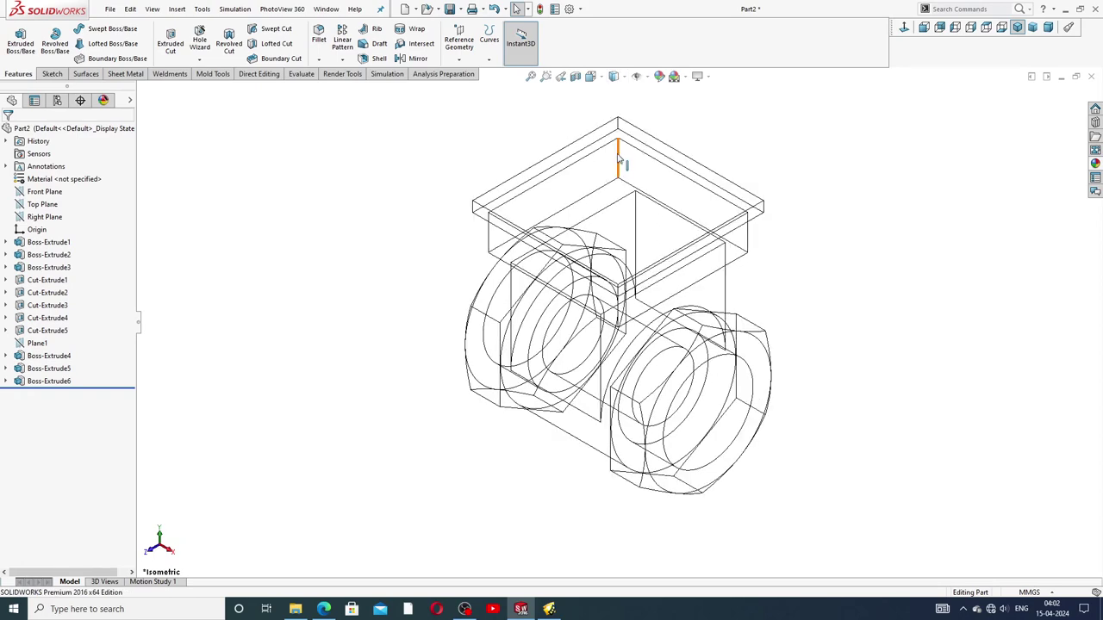
Inspect the body in Hidden Lines Removed display and restore the Shaded With Edges display
left_click(624, 78)
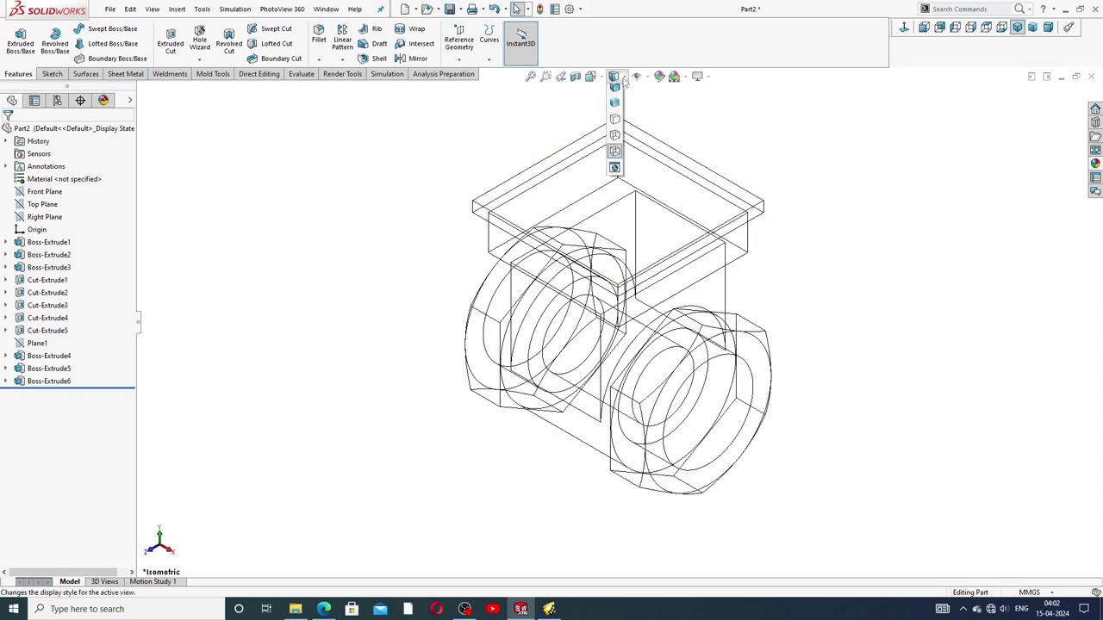
left_click(615, 121)
middle_click_drag(709, 239, 829, 183)
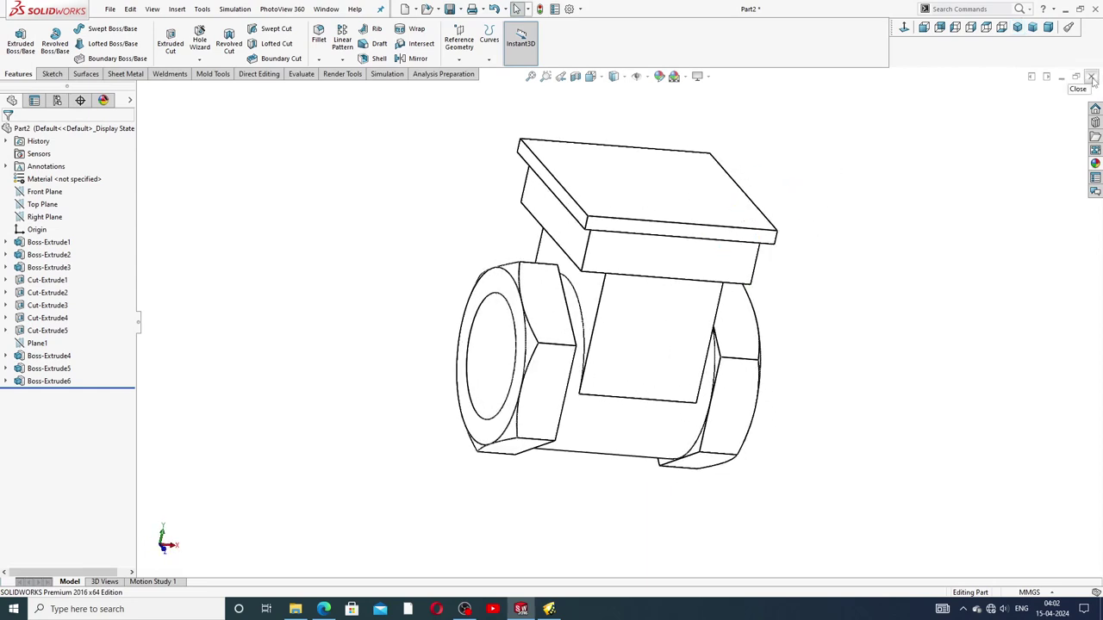
left_click(624, 78)
left_click(614, 93)
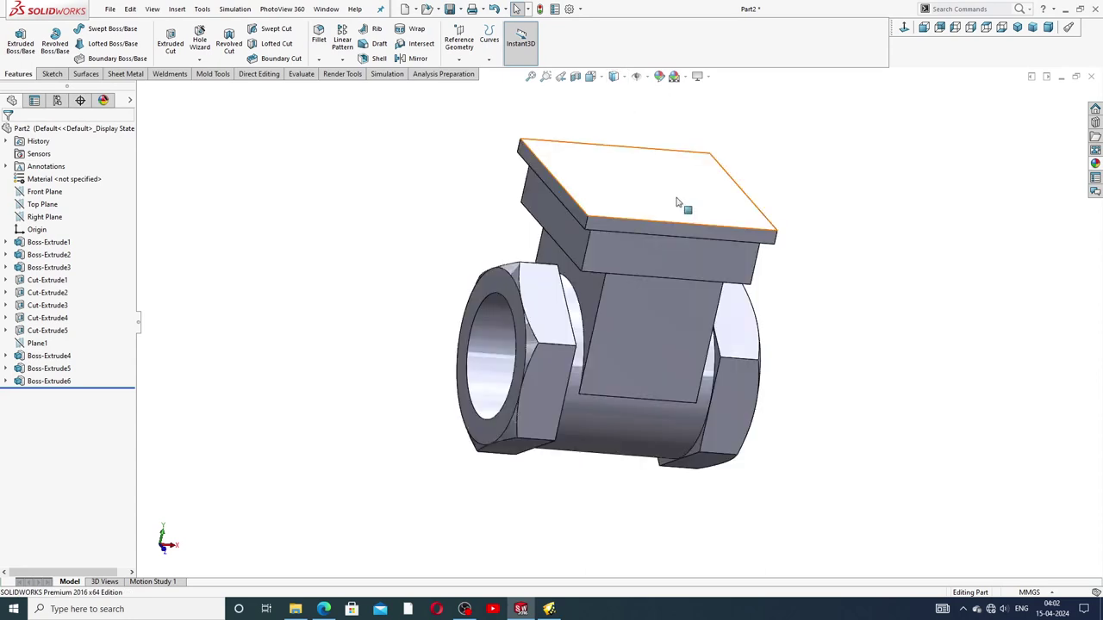
Start a sketch on the Front Plane and set the display style to Hidden Lines Visible
middle_click_drag(680, 215, 576, 202)
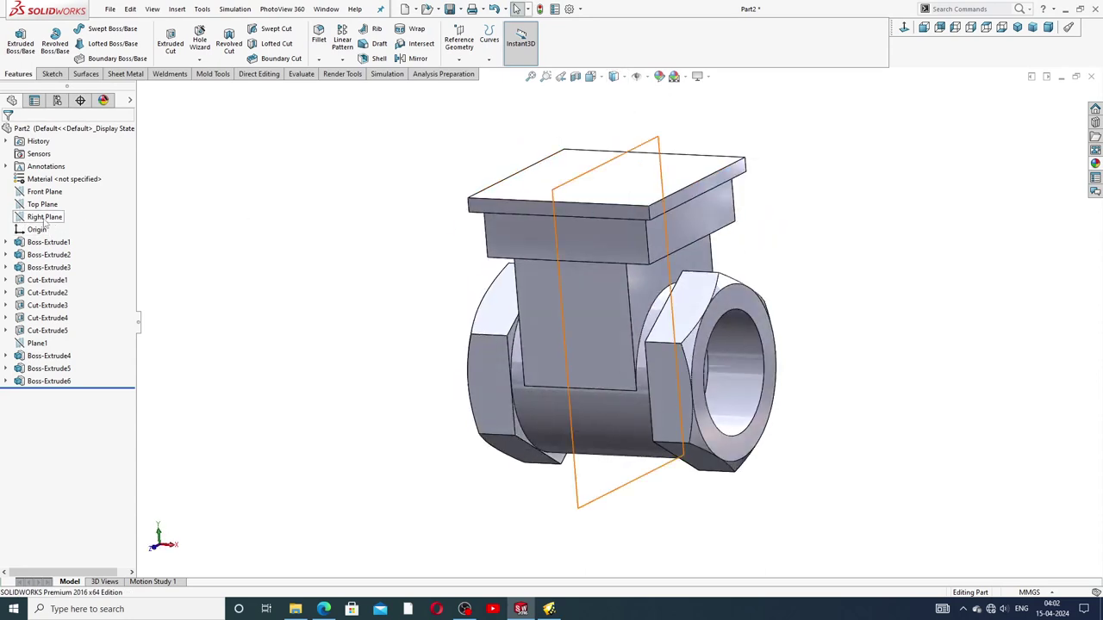
left_click(43, 192)
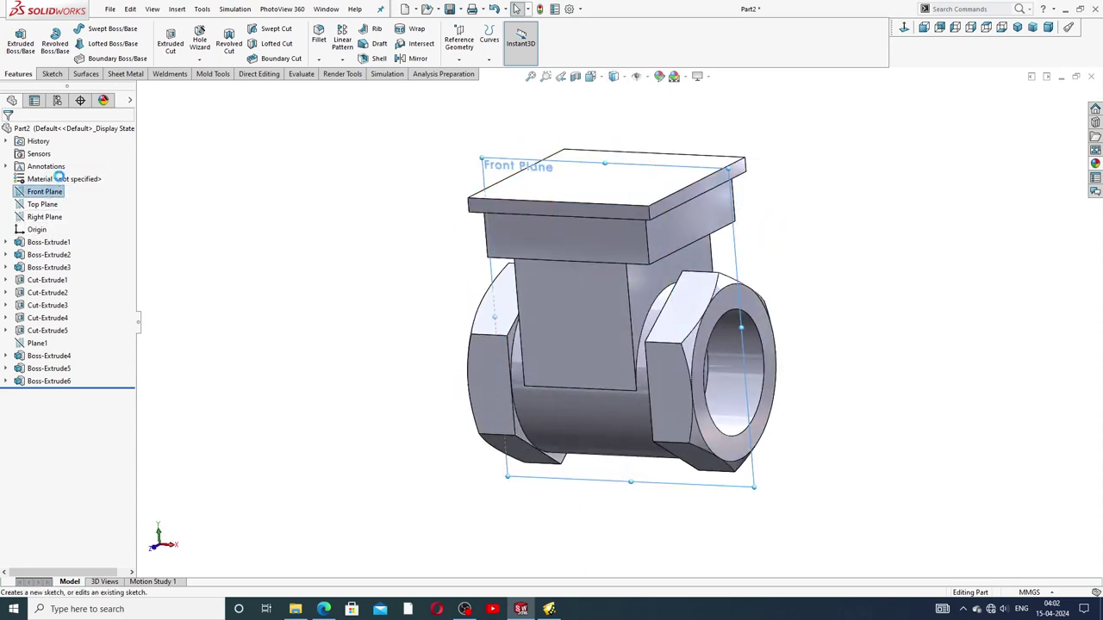
left_click(60, 177)
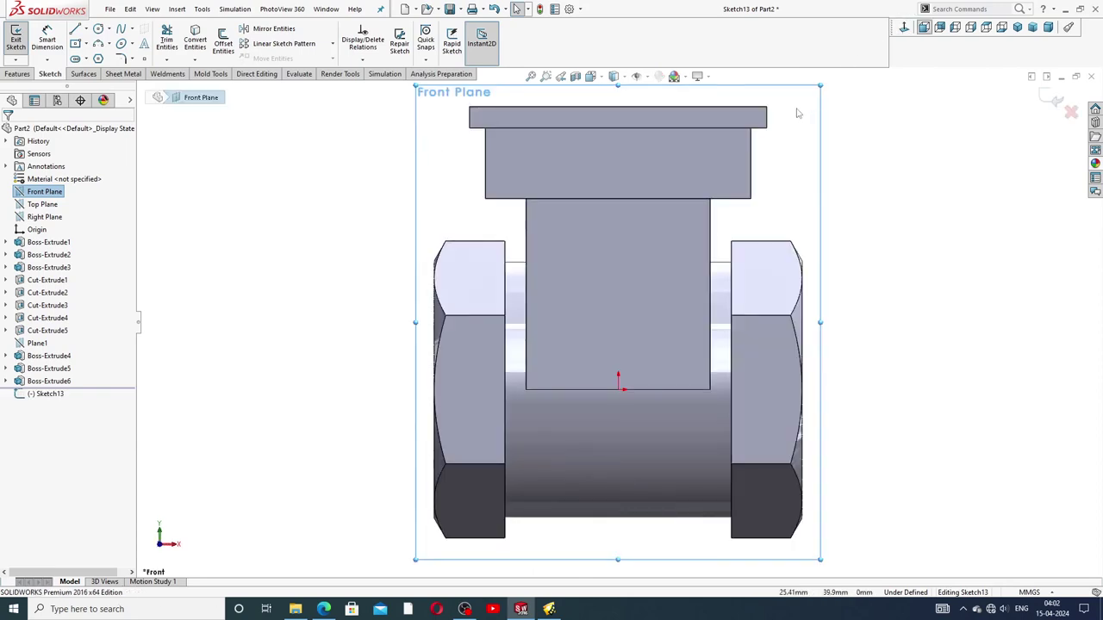
left_click(626, 78)
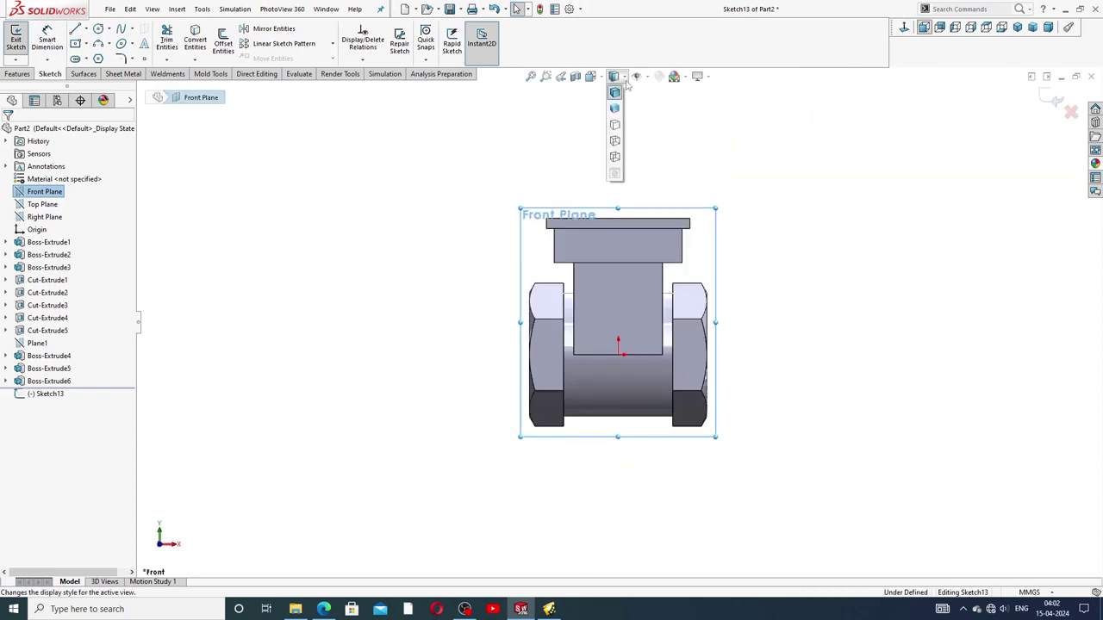
left_click(615, 125)
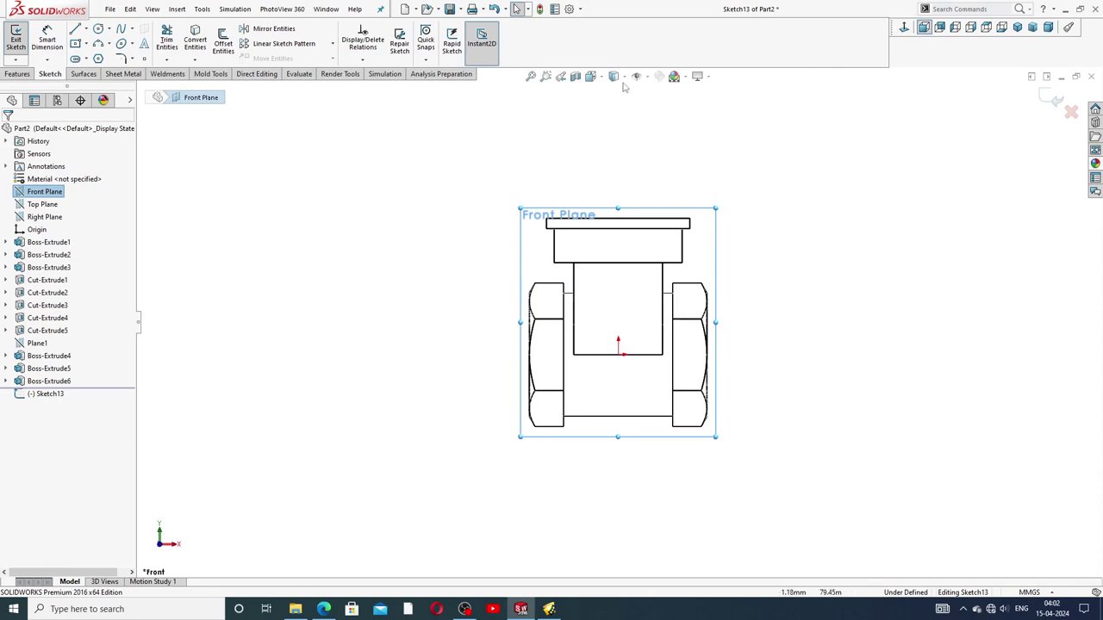
left_click(625, 77)
left_click(617, 139)
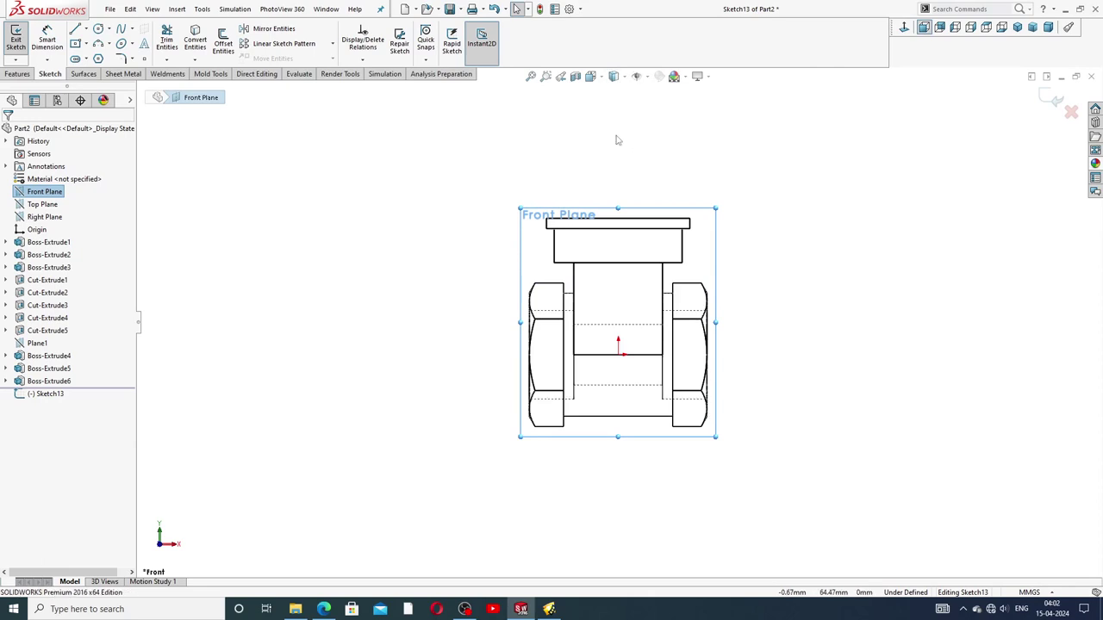
scroll(667, 304, "down", 3)
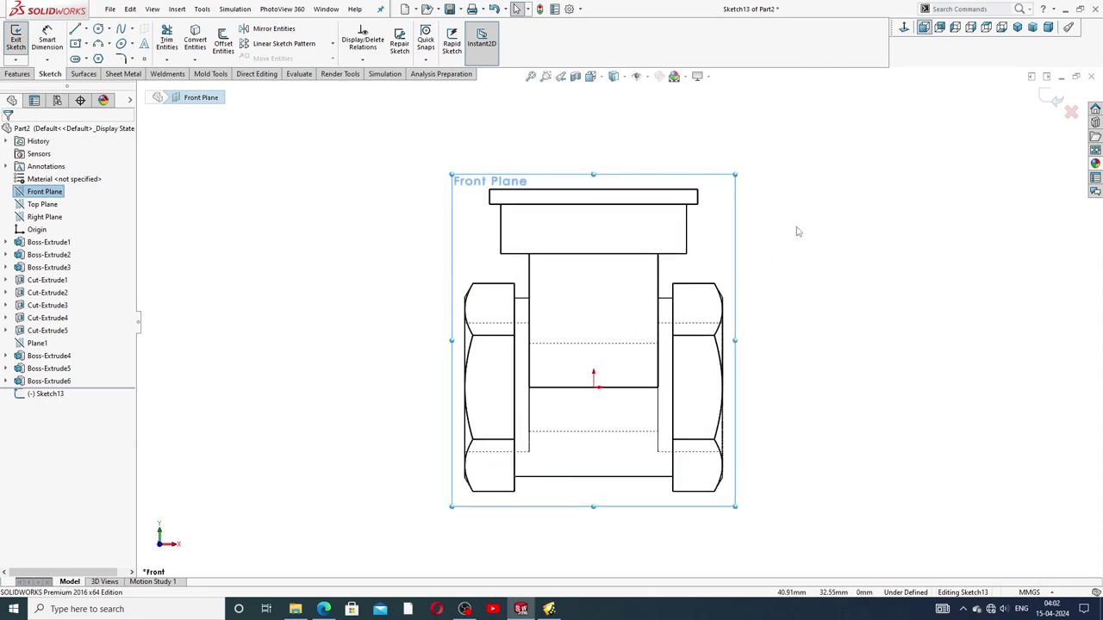
scroll(603, 418, "down", 1)
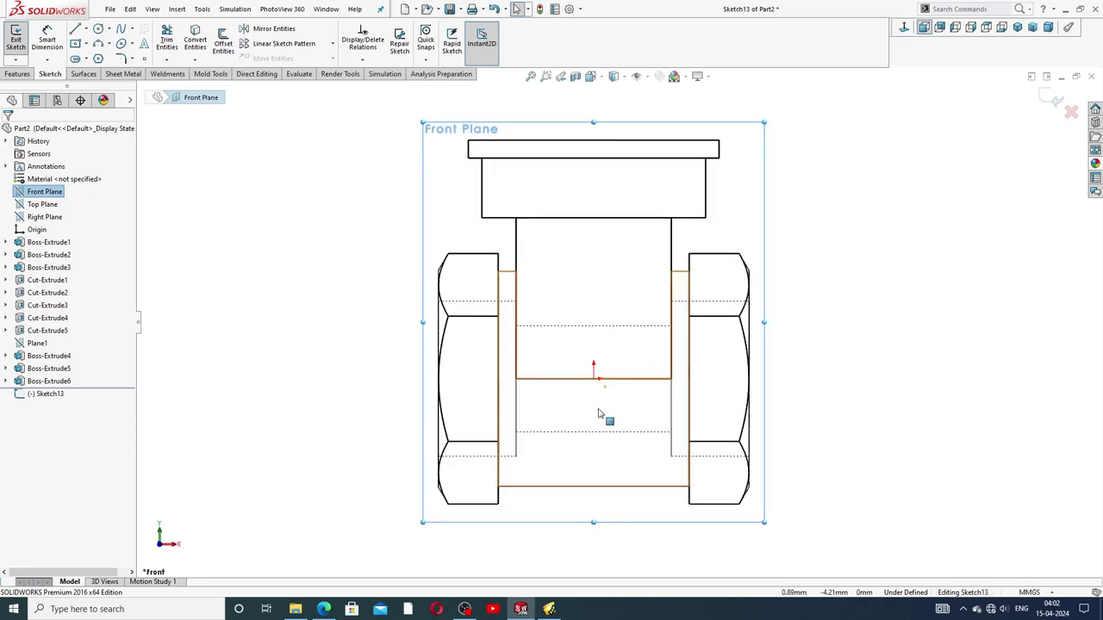
Sketch a closed stepped line profile from the top edge's midpoint: about 53 mm down, 5 mm across, up a slanted side and two steps, back to start
left_click(75, 31)
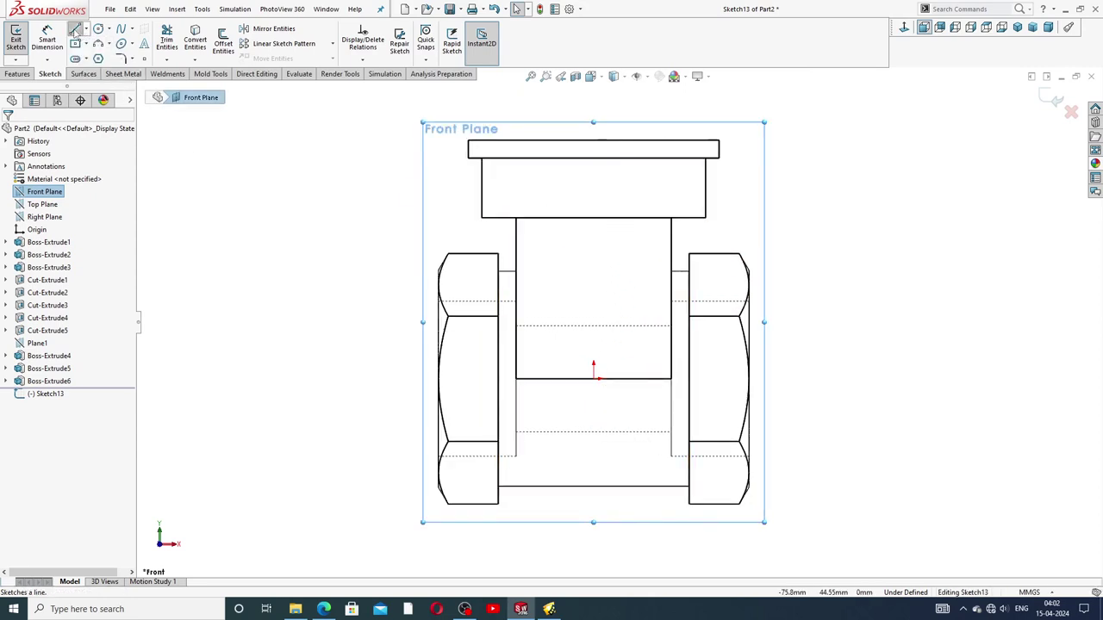
left_click(592, 140)
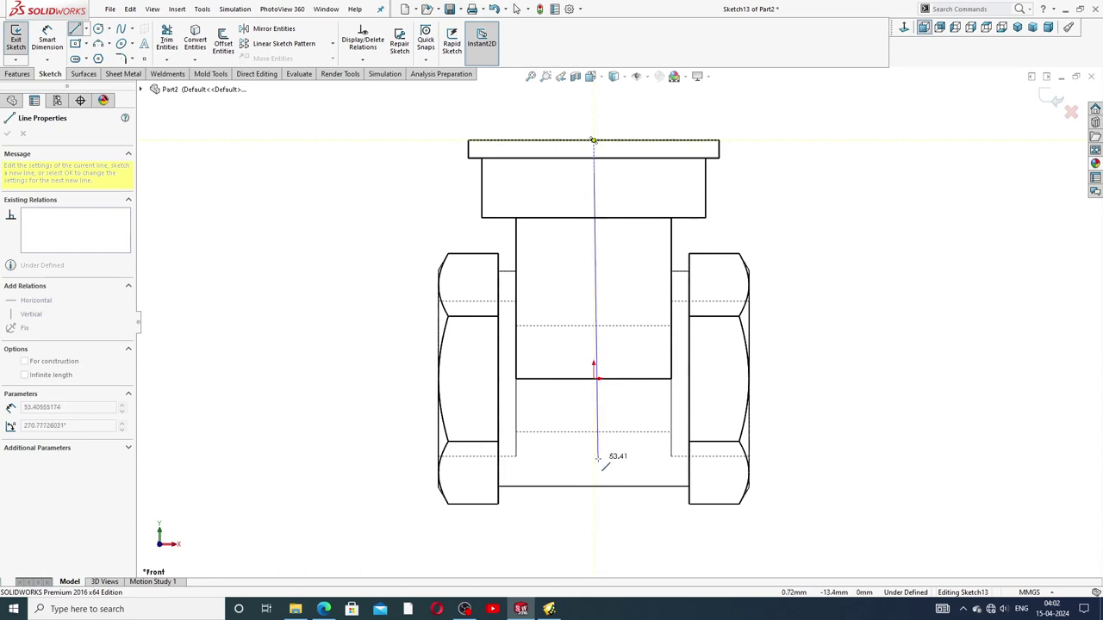
left_click(597, 457)
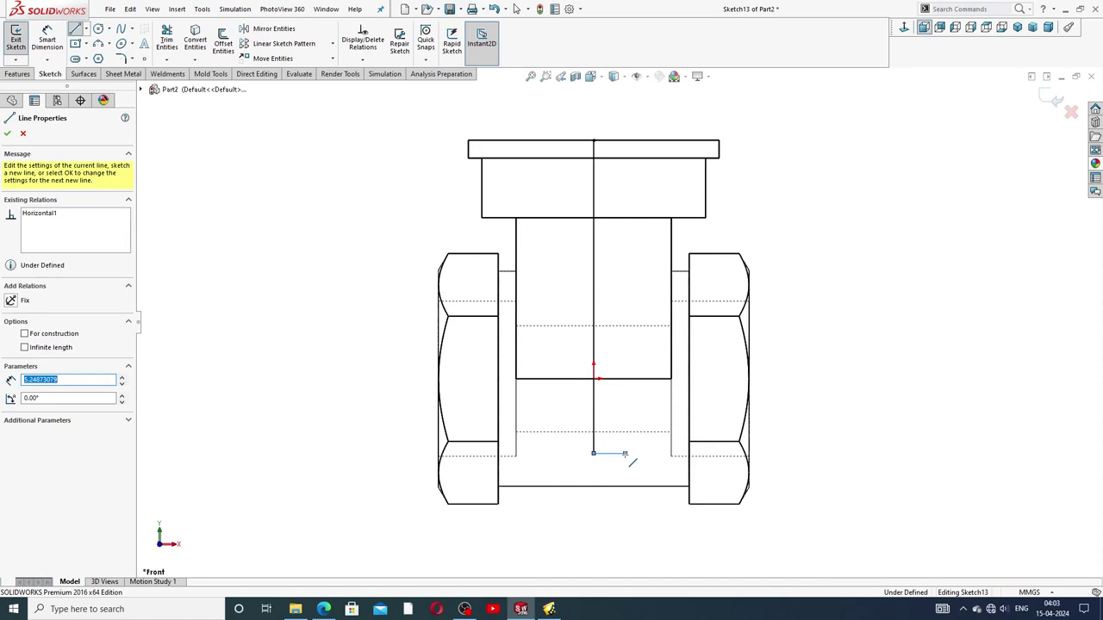
left_click(625, 453)
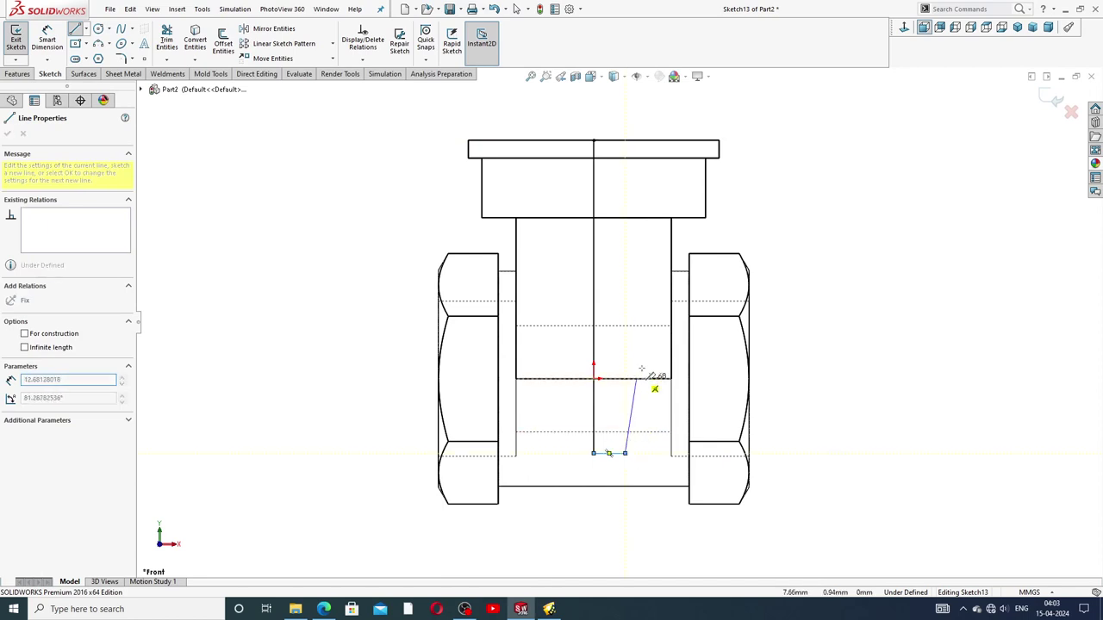
left_click(649, 283)
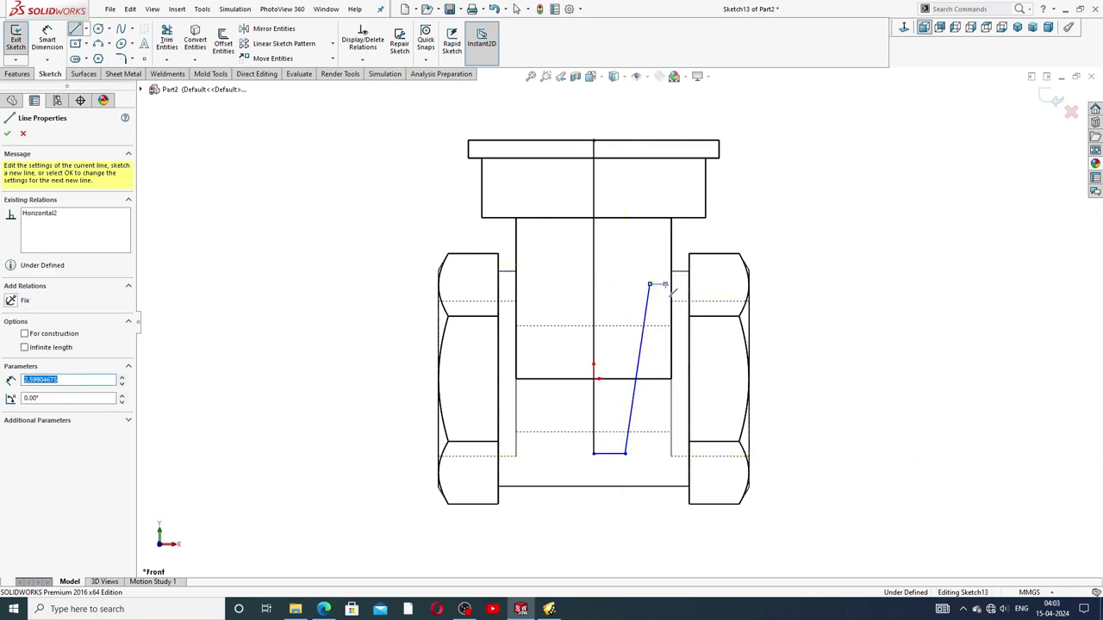
left_click(665, 283)
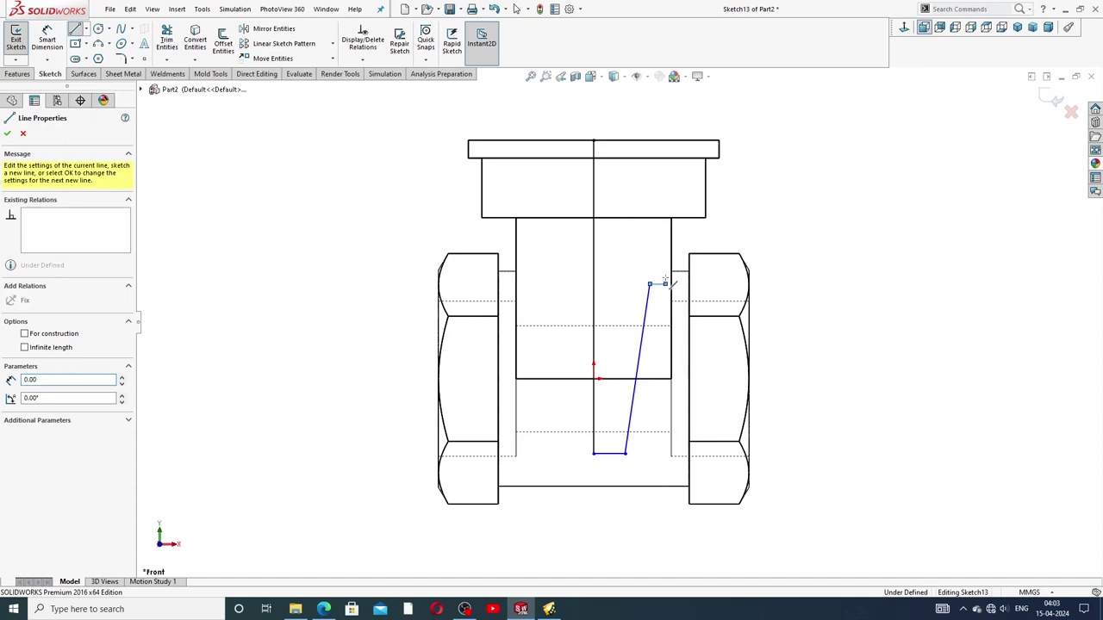
left_click(664, 200)
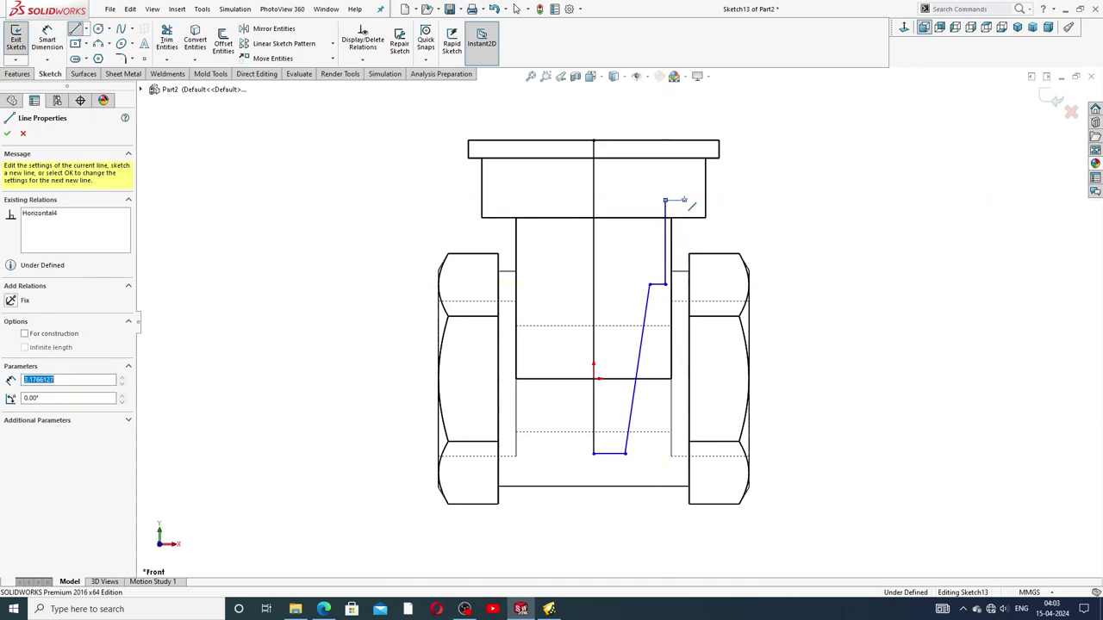
left_click(684, 200)
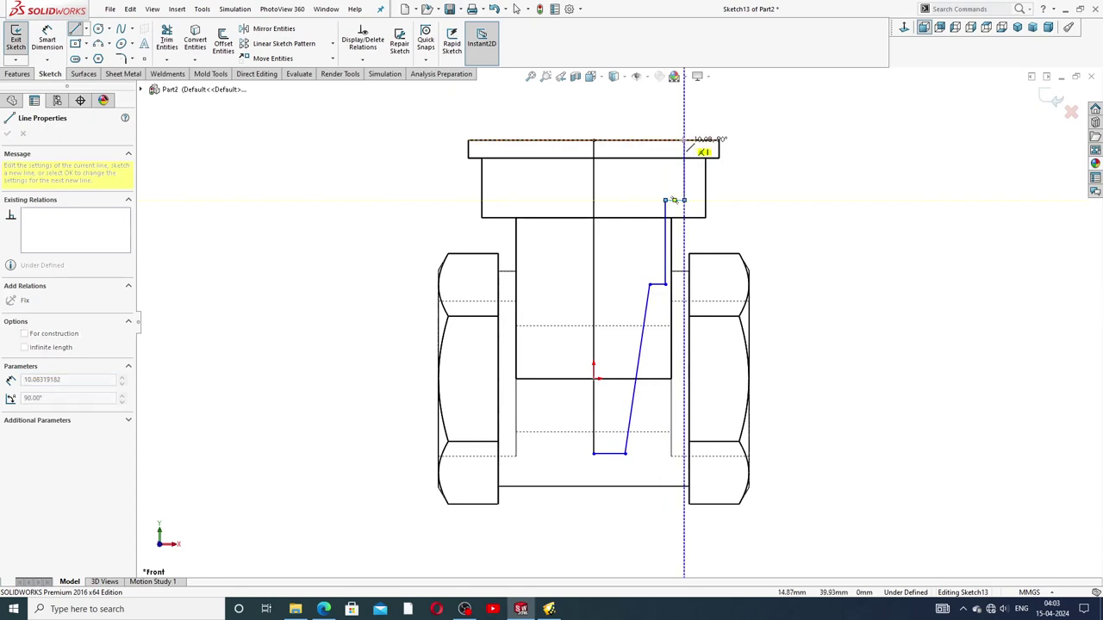
left_click(684, 139)
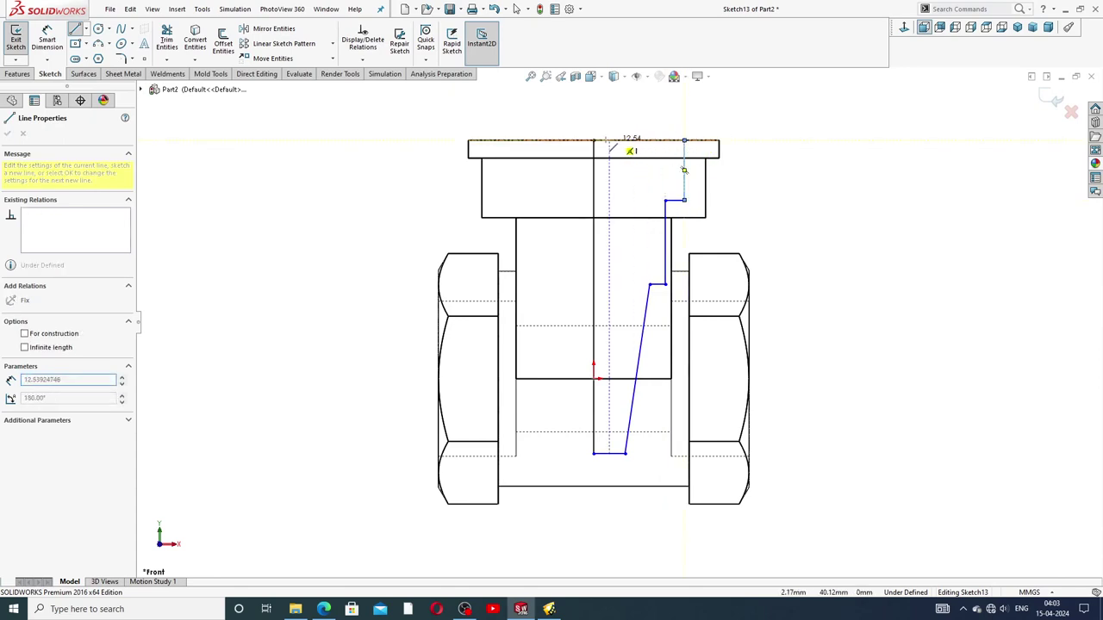
left_click(593, 140)
right_click(771, 95)
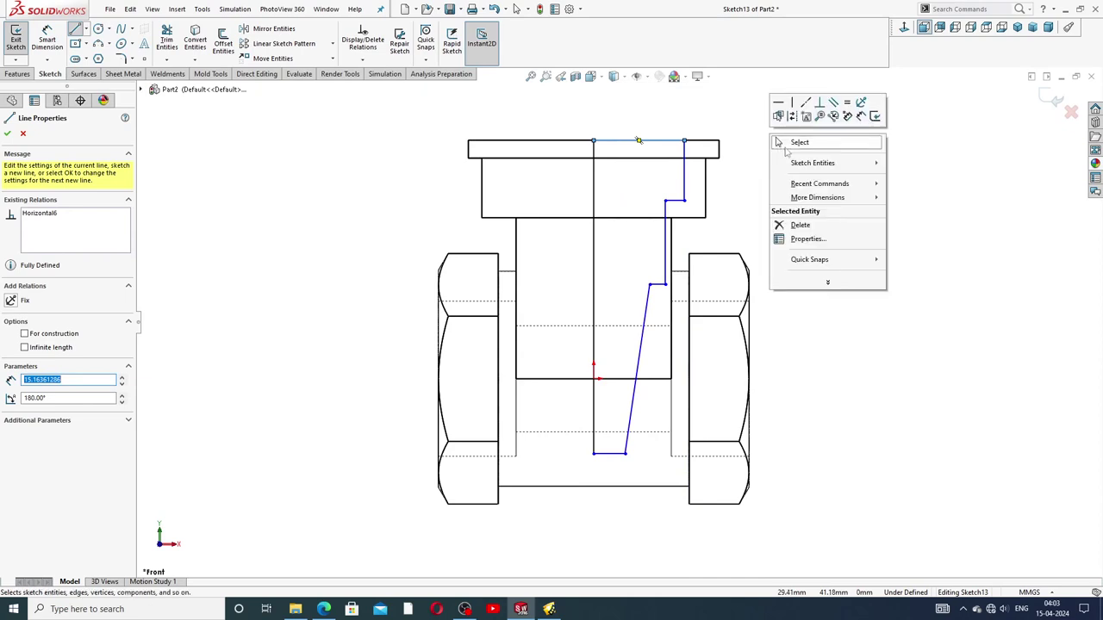
left_click(793, 144)
Consult the valve body drawing PDF in the Edge browser and dimension the cavity profile's top line to 18 mm
scroll(723, 209, "down", 1)
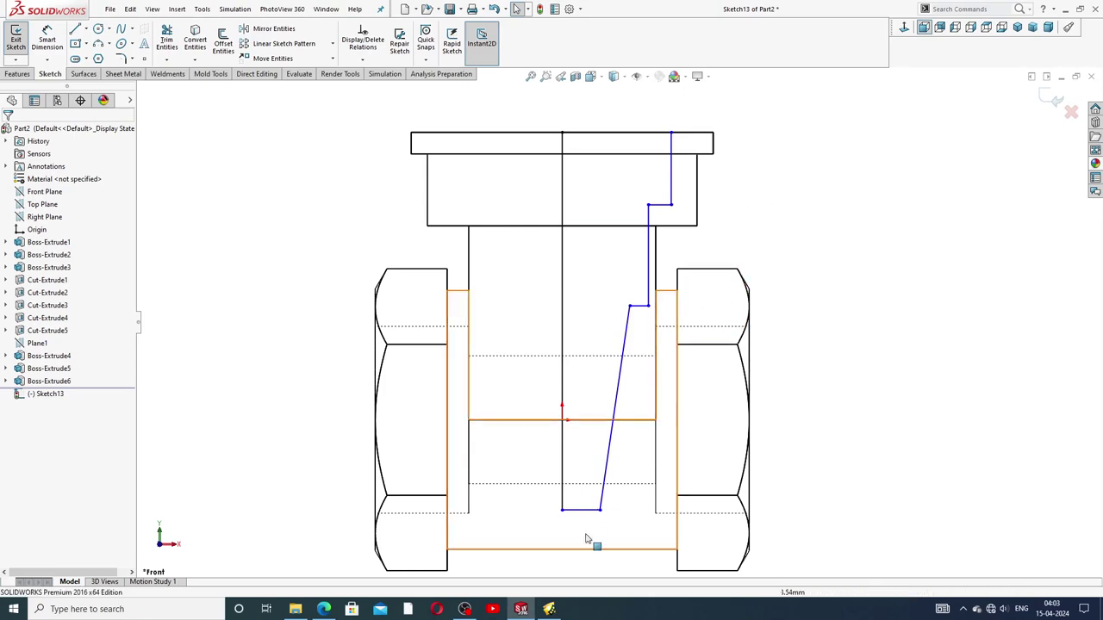
left_click(324, 609)
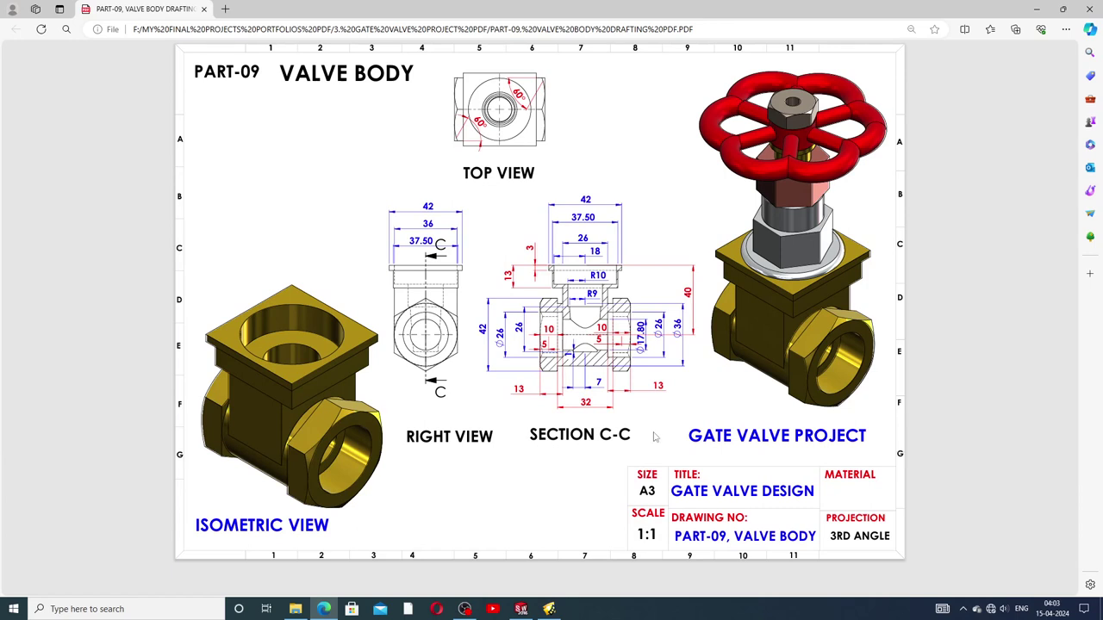
left_click(521, 609)
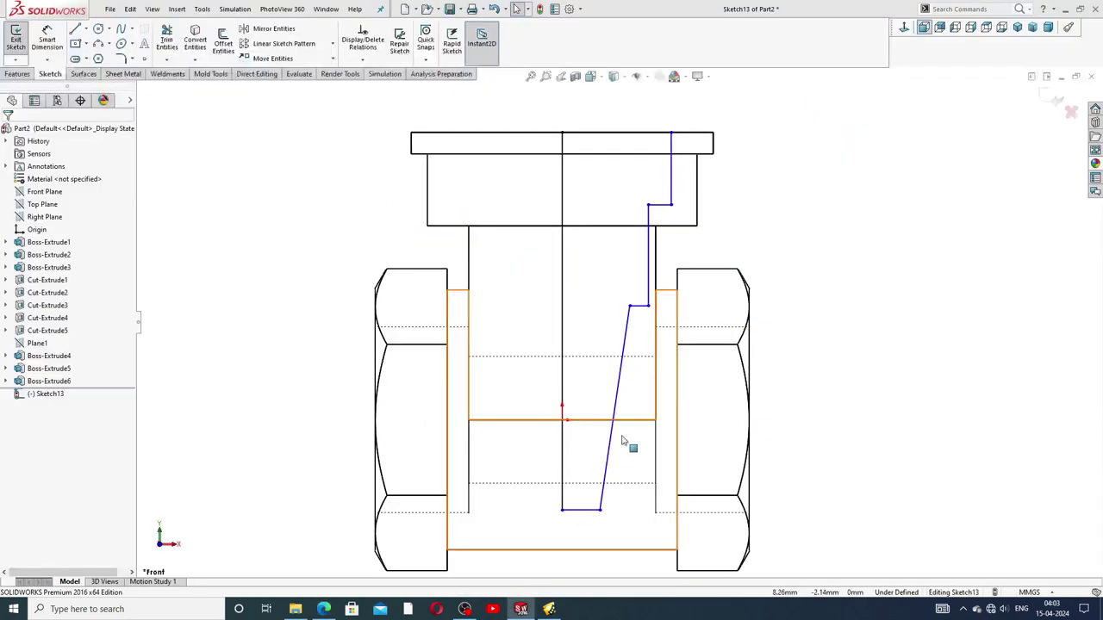
left_click(47, 41)
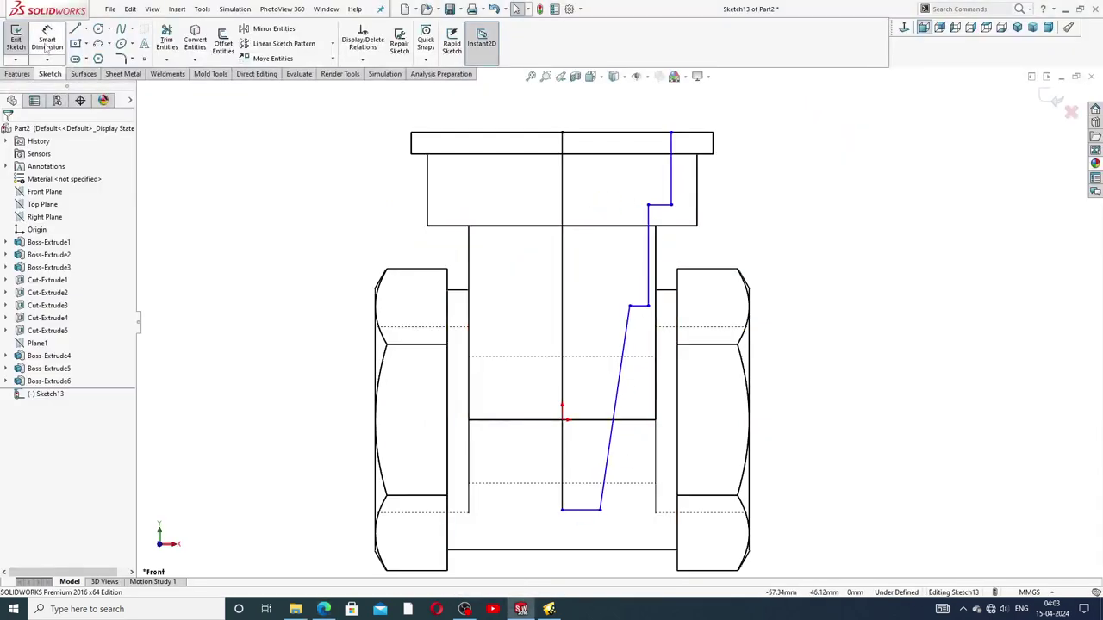
left_click(641, 134)
left_click(633, 120)
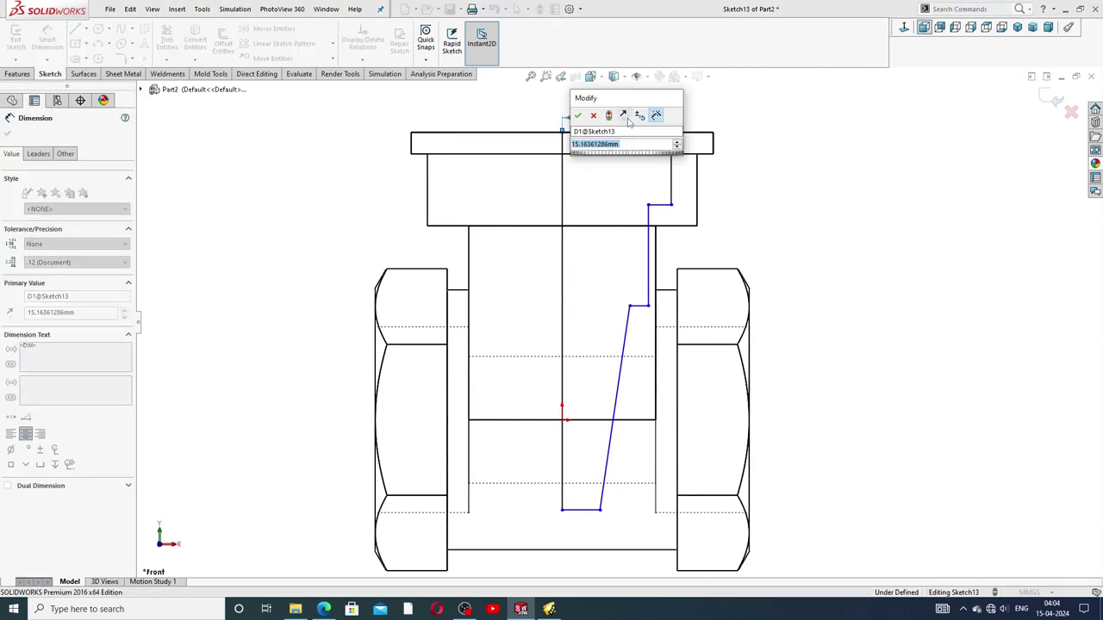
type("18")
key("Return")
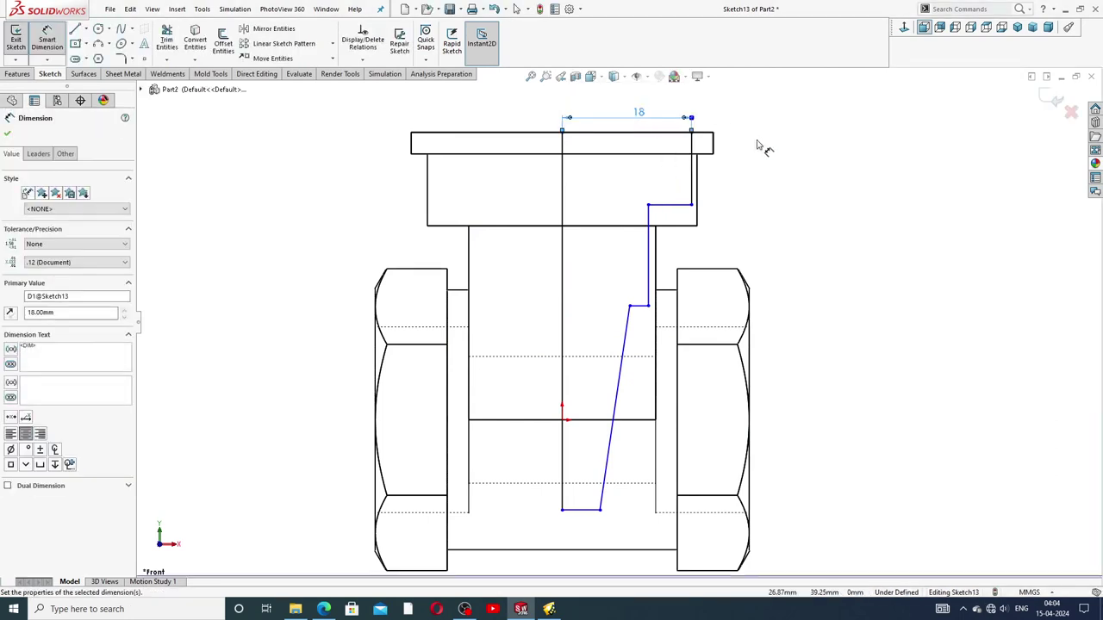
key("Escape")
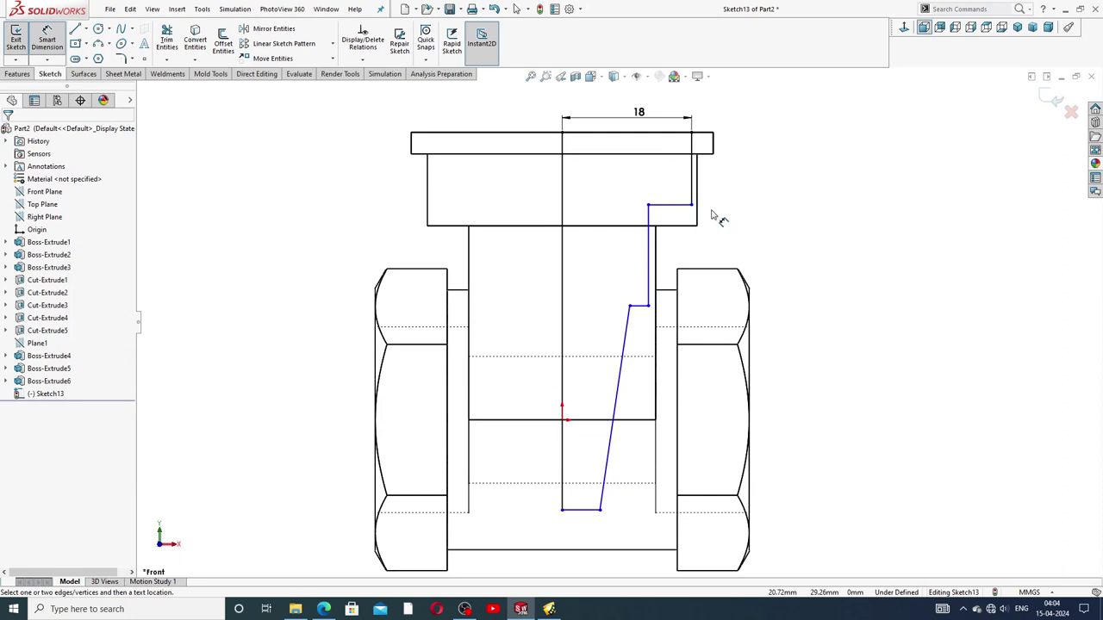
Dimension the vertical line below the upper step to 10 mm from the profile's centre line
left_click(645, 250)
left_click(563, 259)
left_click(594, 258)
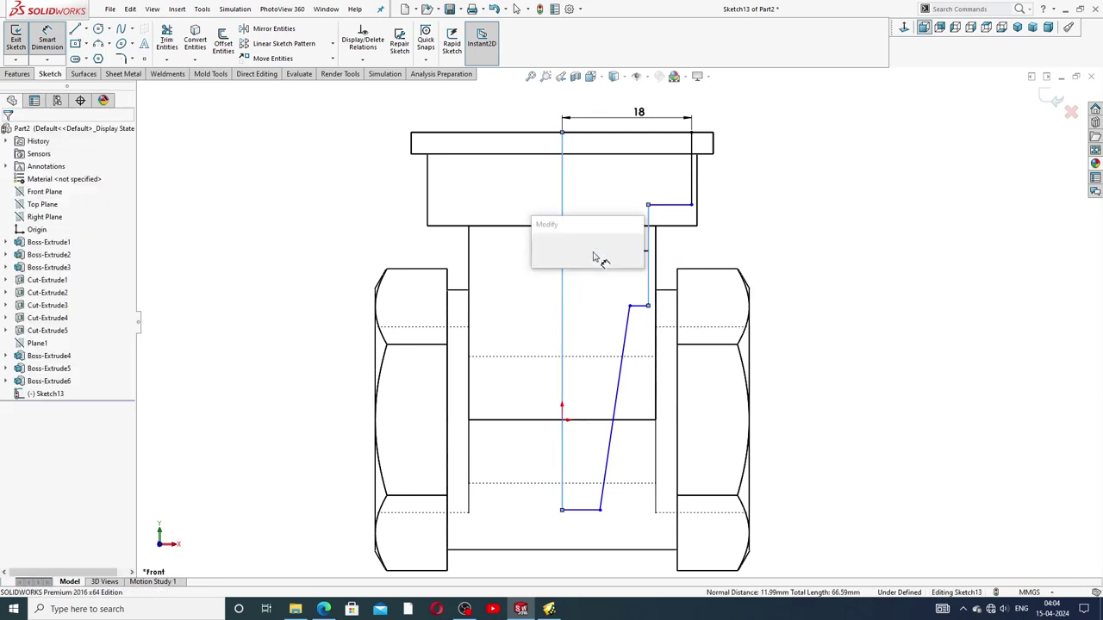
type("10")
key("Return")
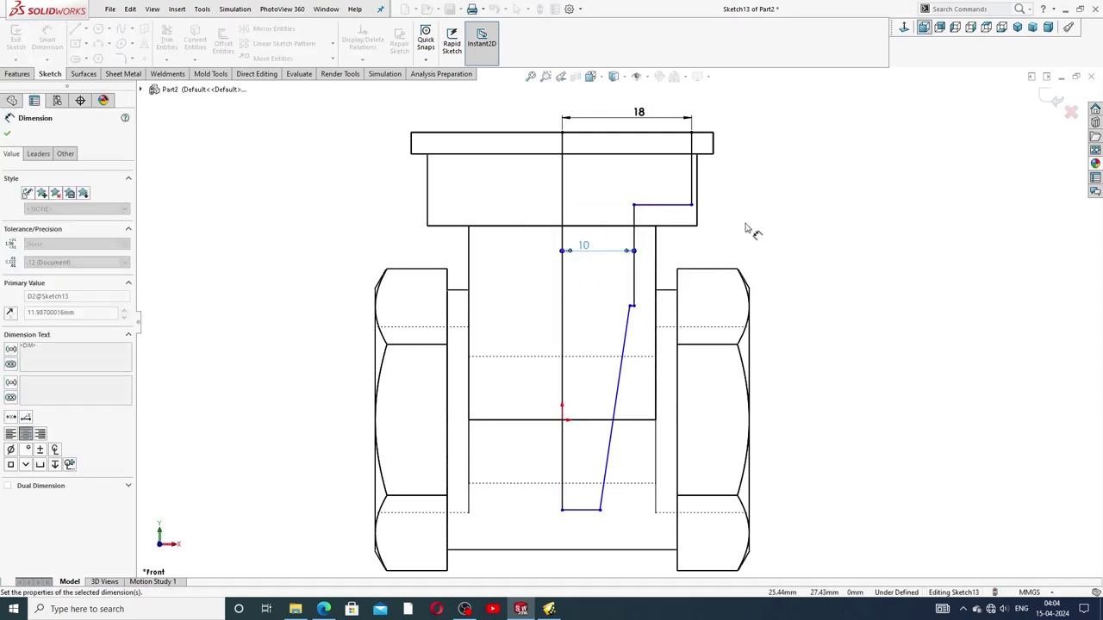
Dimension the upper end of the slanted line to 9 mm from the profile's centre line
left_click(630, 307)
left_click(564, 309)
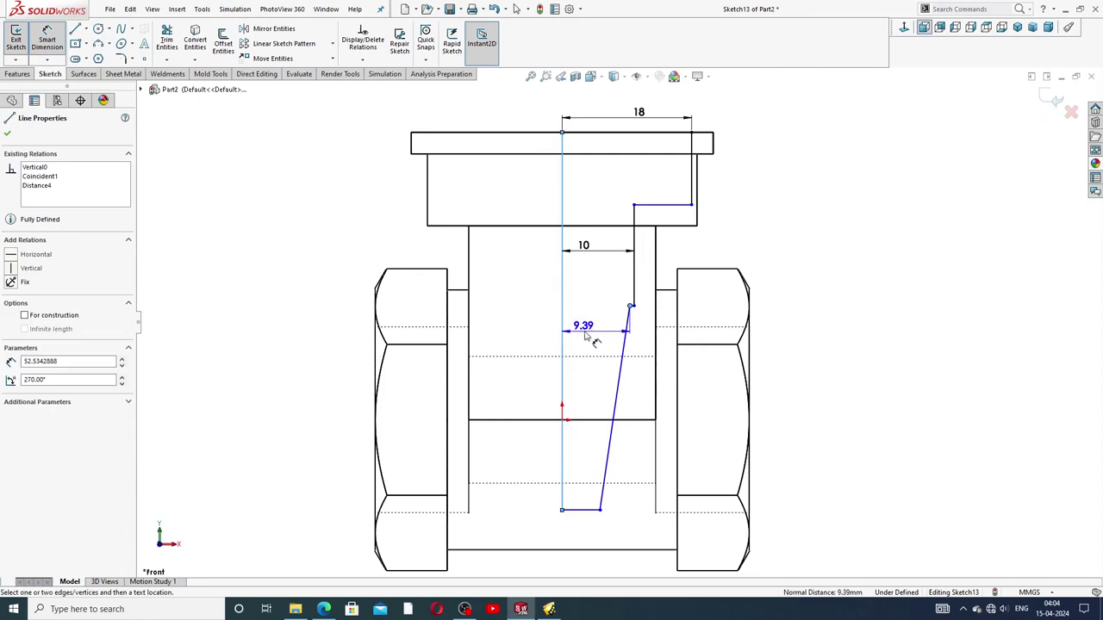
left_click(586, 336)
type("9.3879534mm")
key("Return")
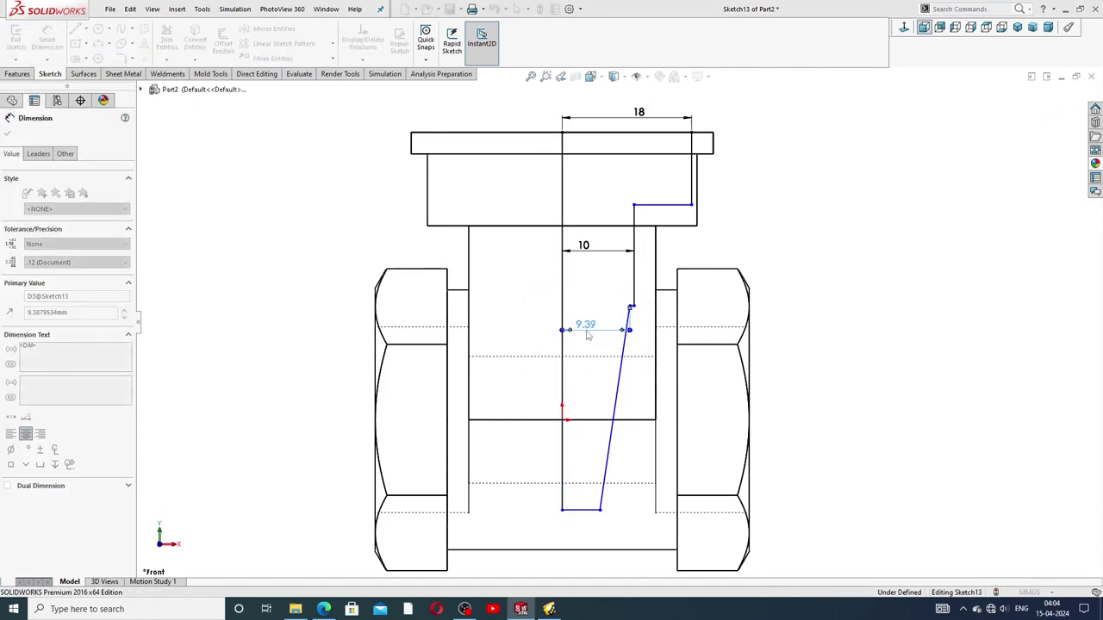
mouse_move(584, 327)
left_mouse_down()
mouse_move(589, 303)
mouse_move(581, 335)
left_mouse_up()
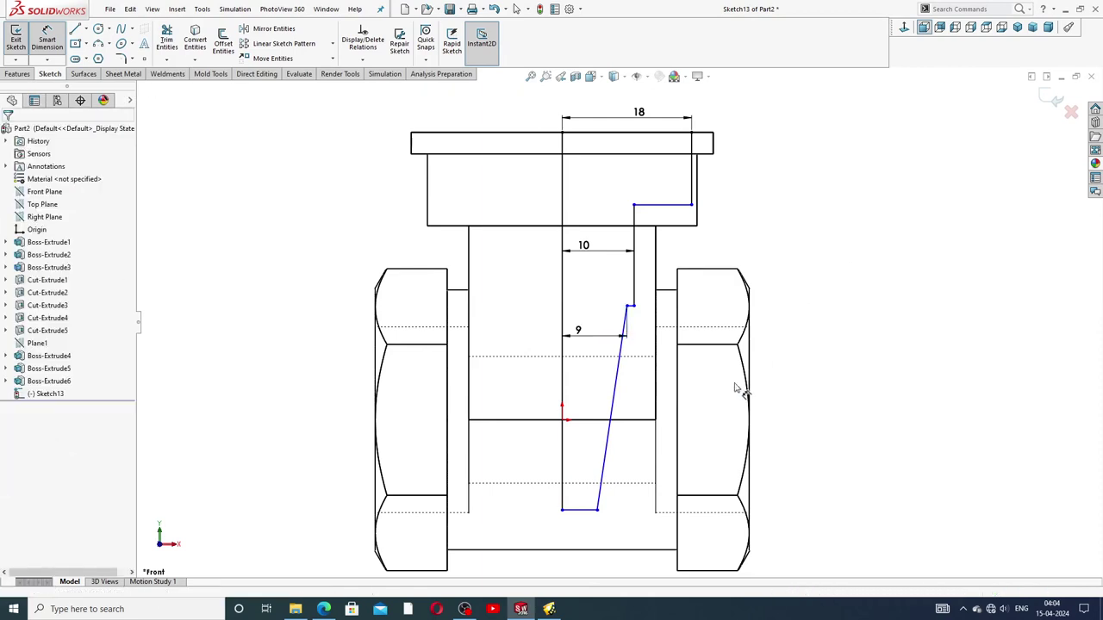
Dimension the short horizontal line at the bottom of the profile to 7 mm
left_click(582, 510)
left_click(588, 532)
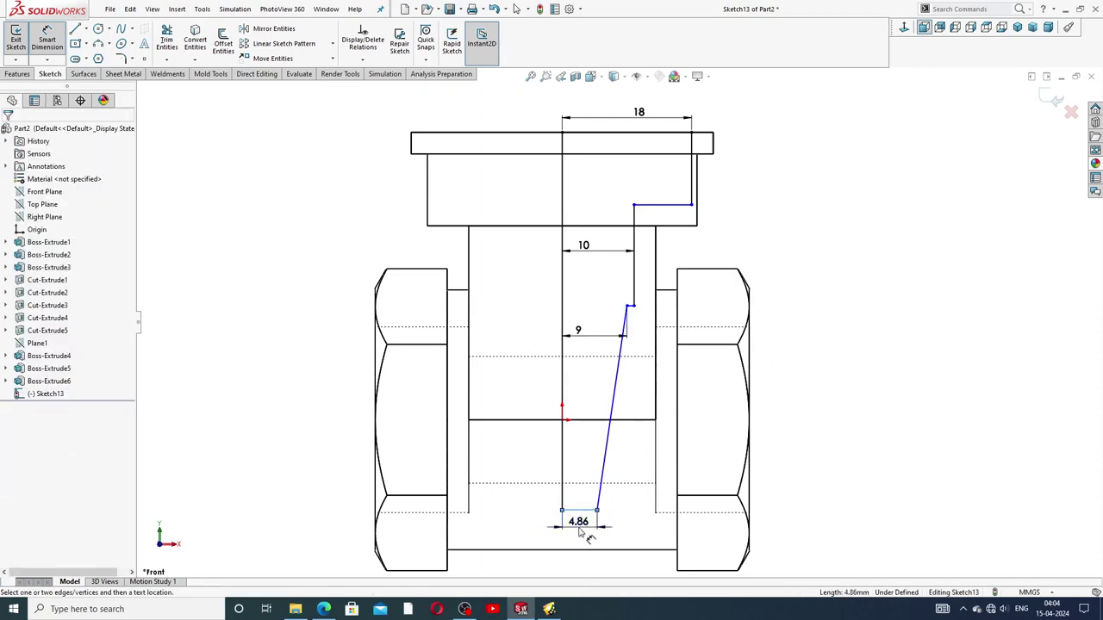
type("7")
key("Return")
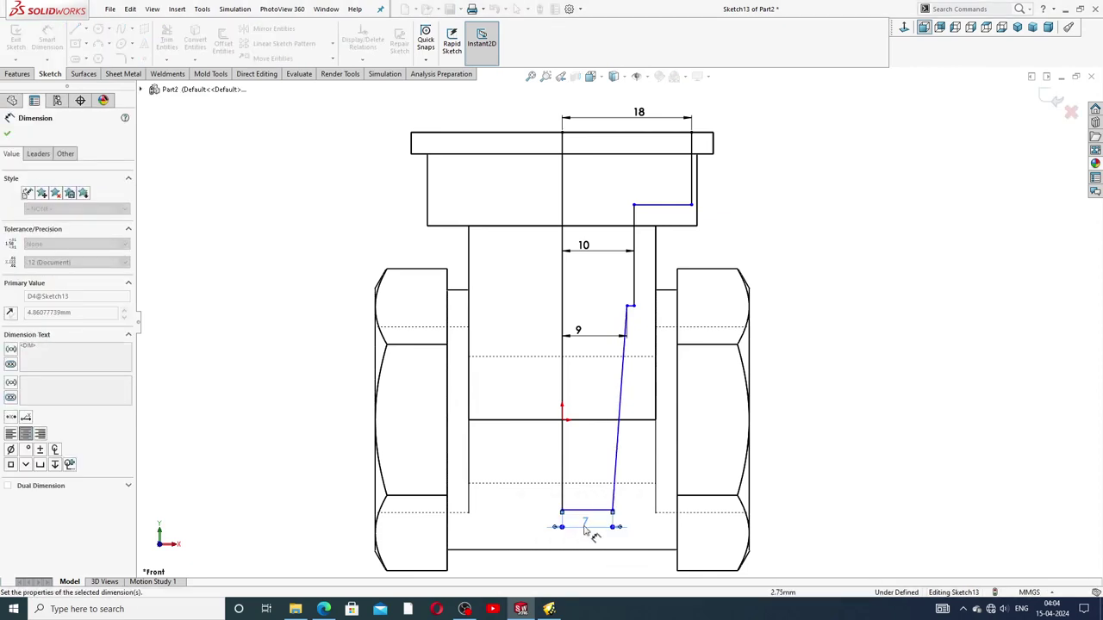
Dimension the profile's bottom line 1 mm below the lower hidden edge of the central bore
left_click(603, 483)
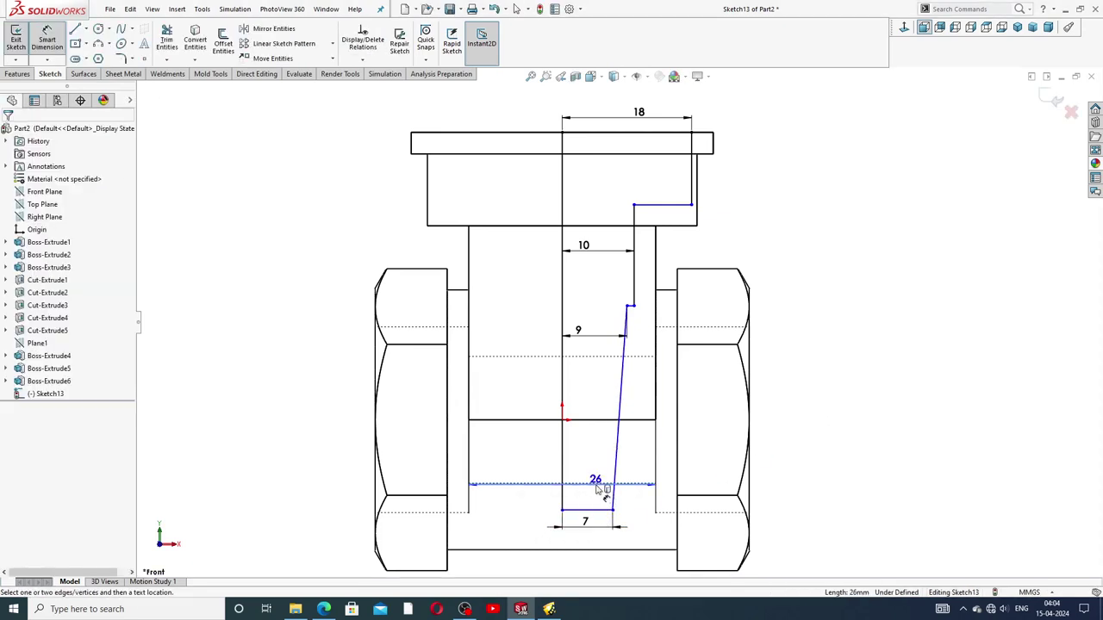
left_click(667, 512)
left_click(785, 504)
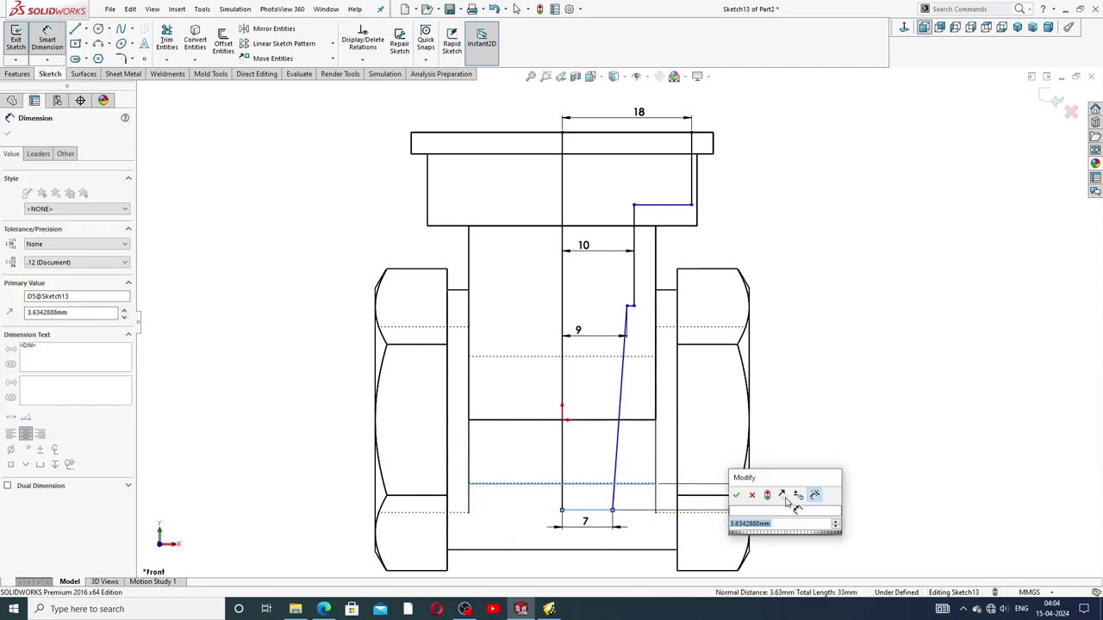
type("1")
key("Return")
left_click(812, 442)
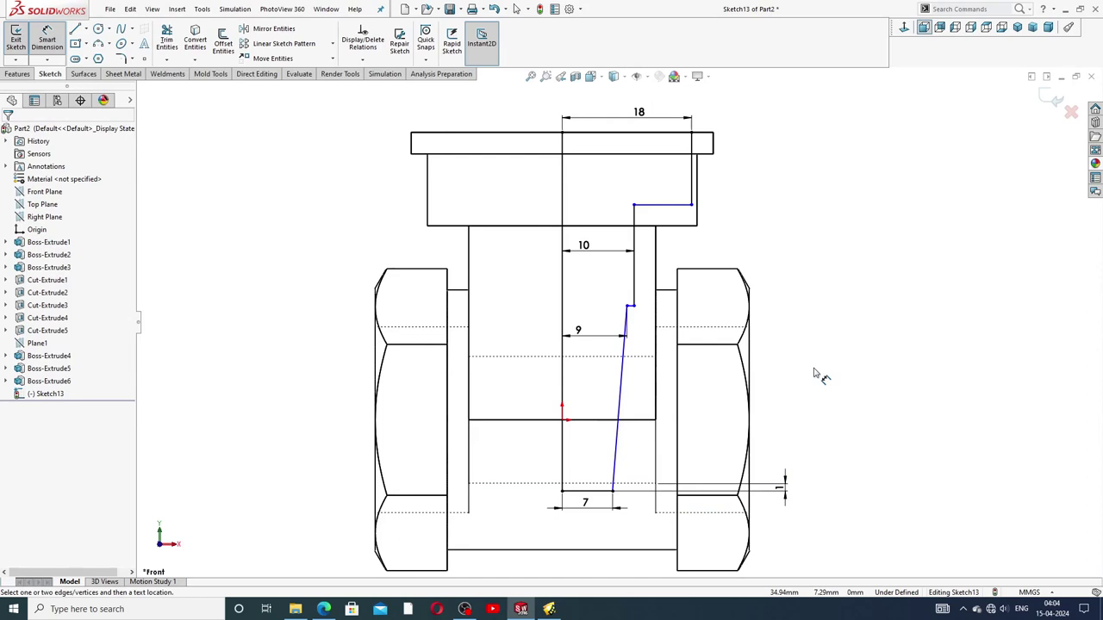
Set the vertical distance between the profile's bottom line and the small step above the slanted line to 26 mm
left_click(634, 310)
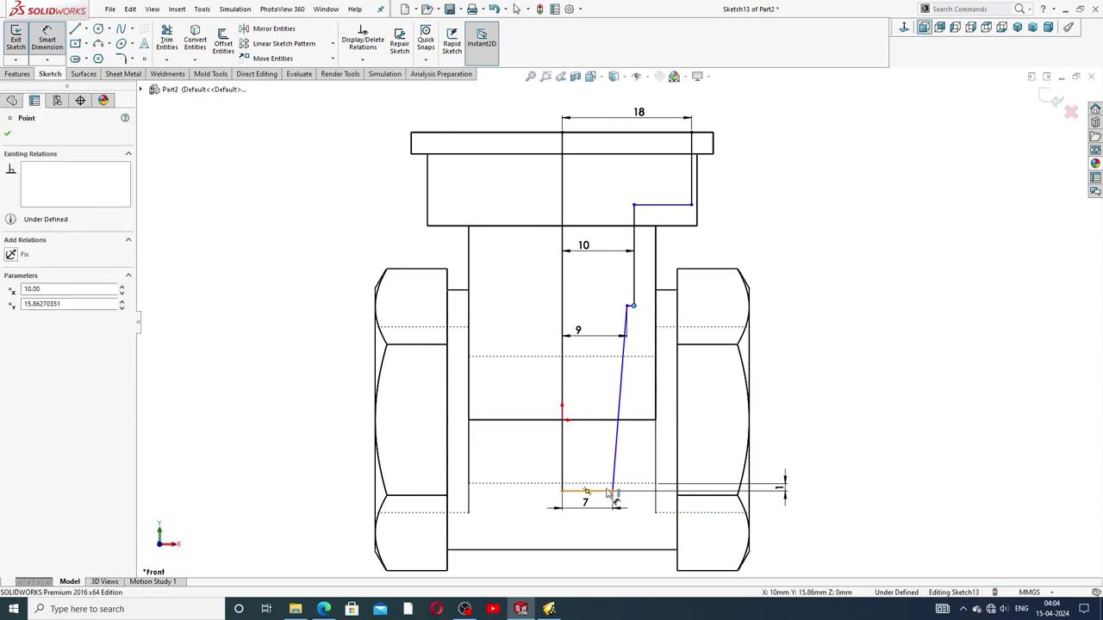
left_click(593, 491)
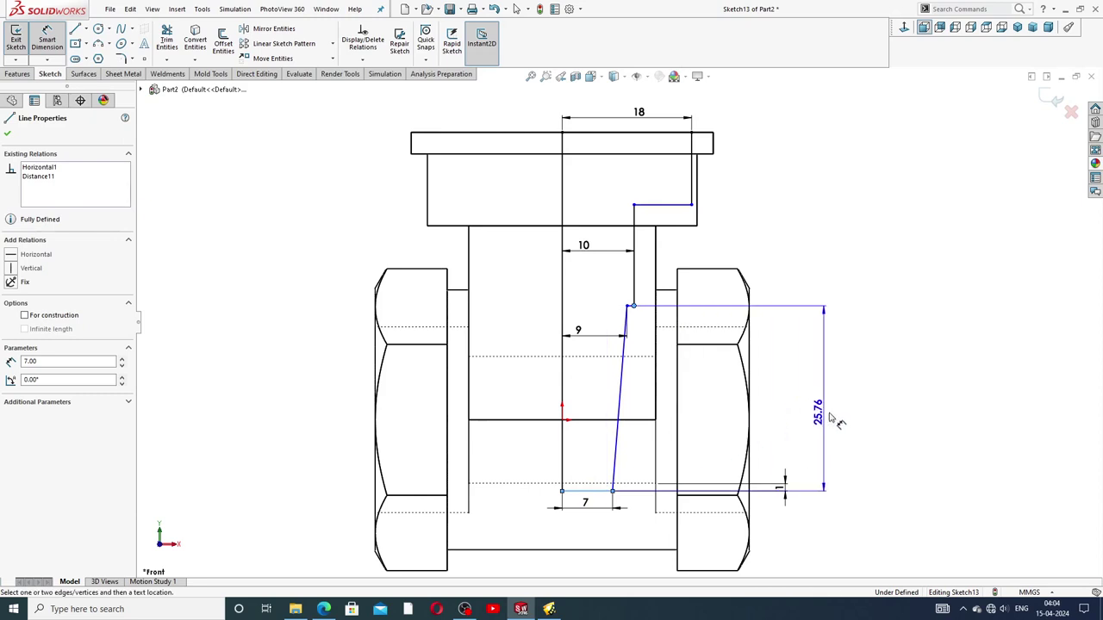
left_click(780, 394)
type("26")
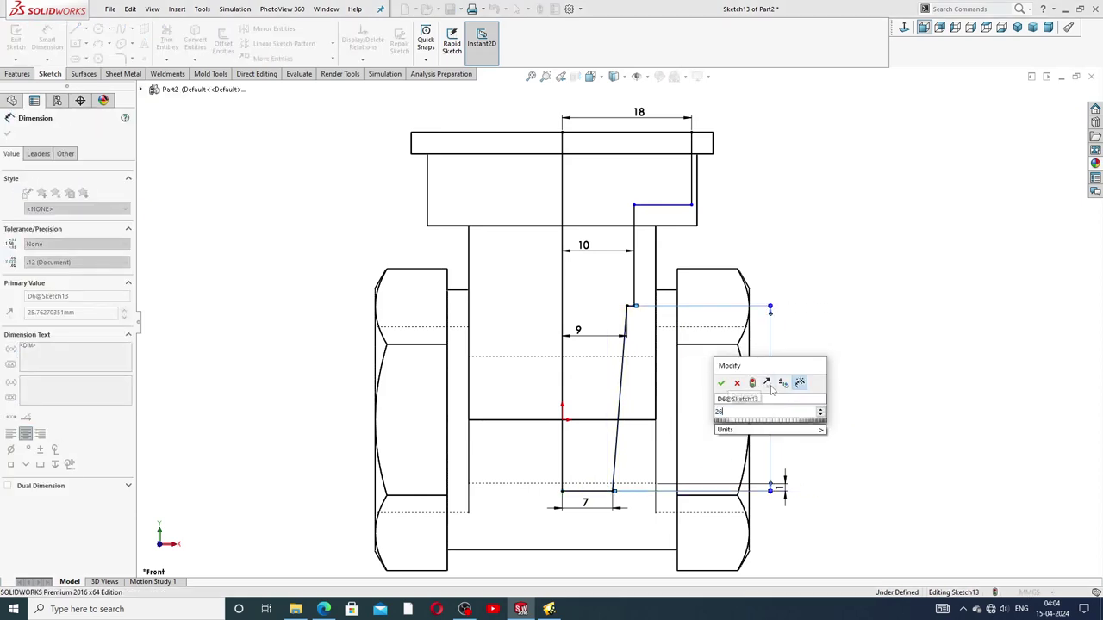
key("Return")
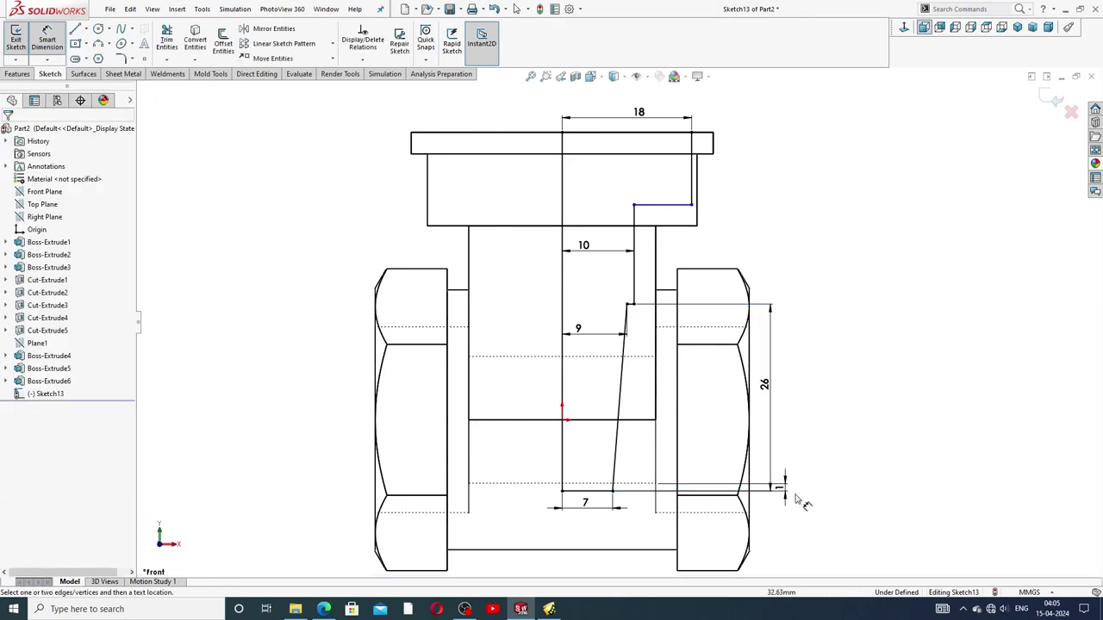
Reposition the 1 mm, 26 mm and 18 mm dimensions so they are spaced clear of the model and each other
left_click(763, 491)
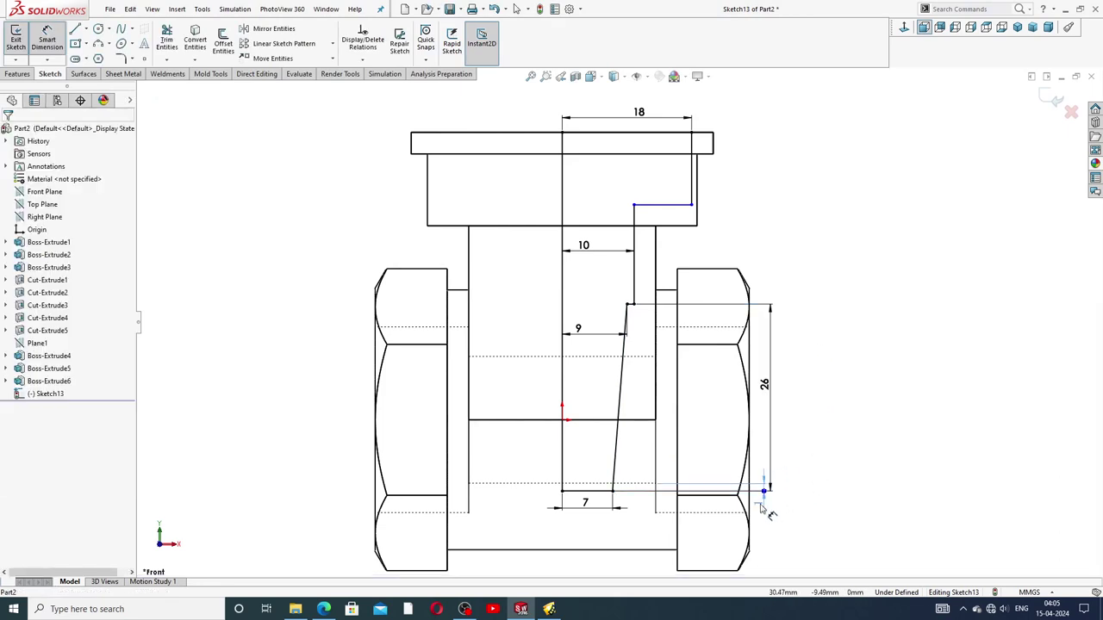
left_click_drag(775, 398, 784, 397)
left_click(780, 396)
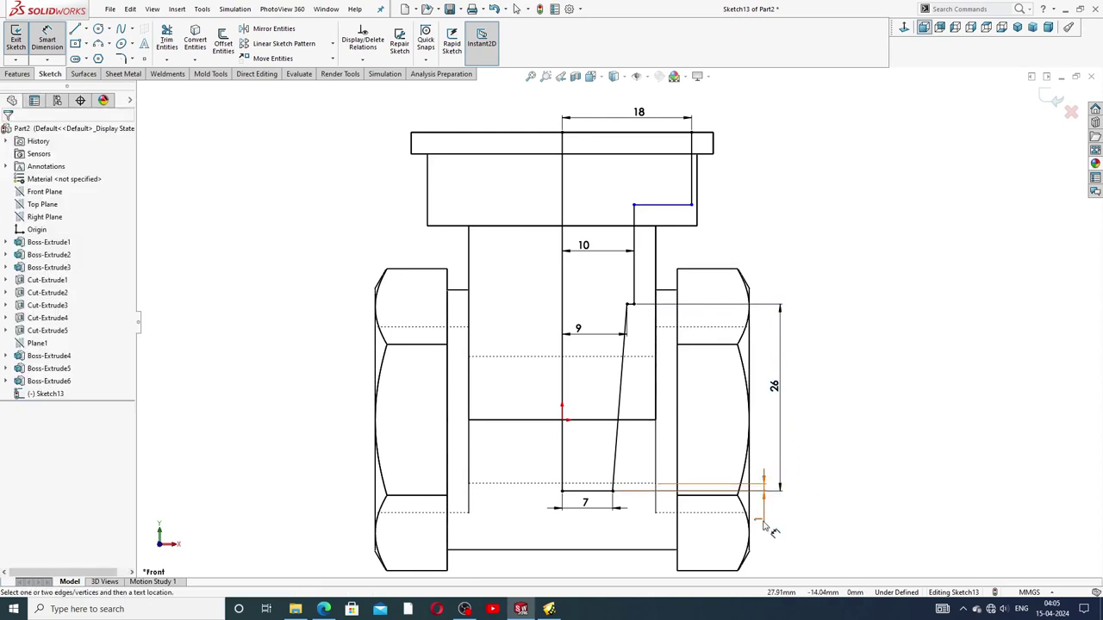
left_click(769, 485)
left_click(764, 517)
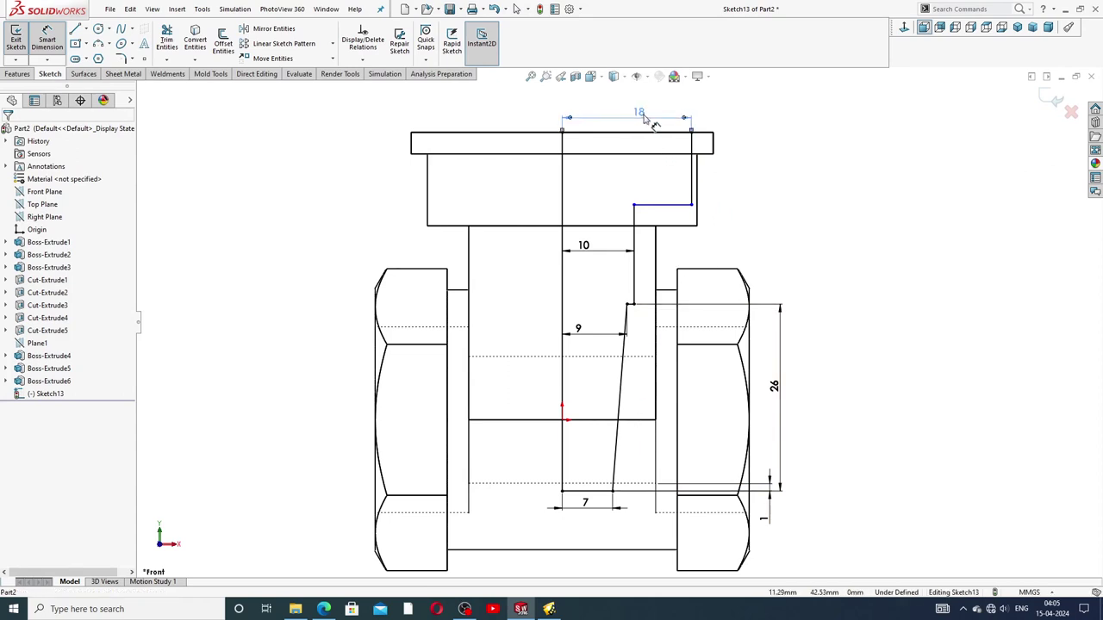
left_click_drag(638, 112, 637, 106)
key("Escape")
scroll(805, 250, "up", 3)
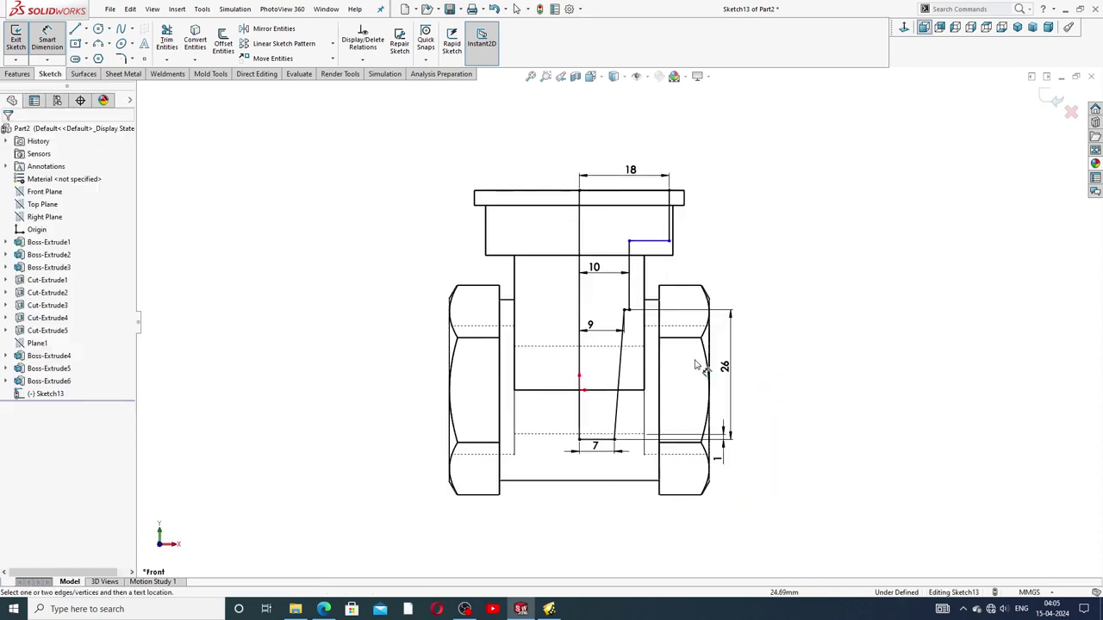
Dimension the length of the horizontal step line inside the upper square block, then leave the dimension tool
scroll(694, 366, "down", 1)
right_click(758, 212)
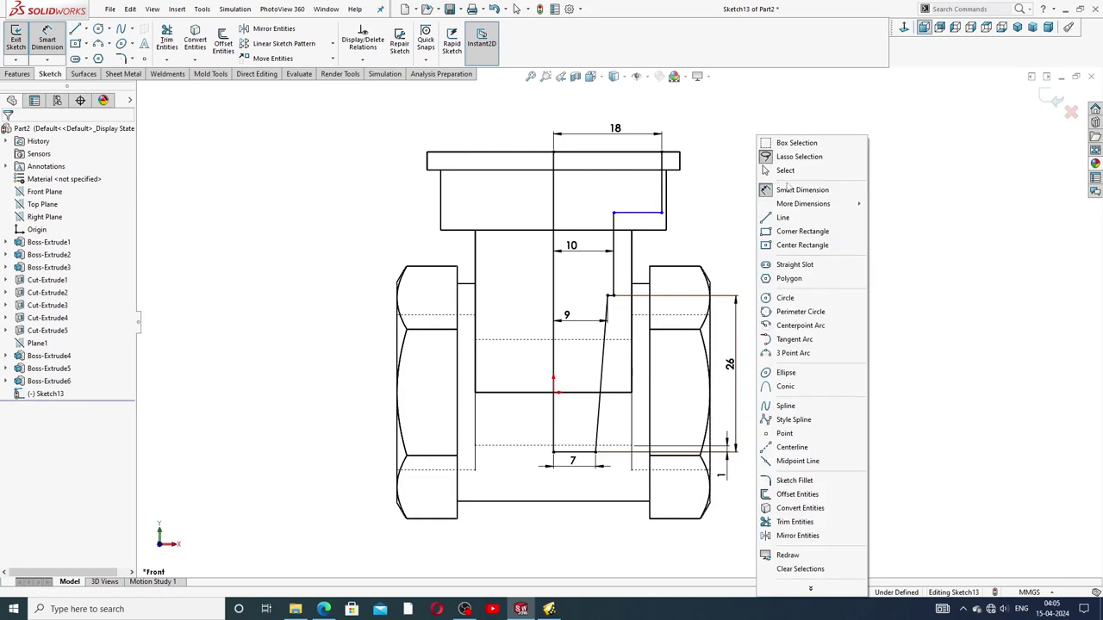
left_click(786, 170)
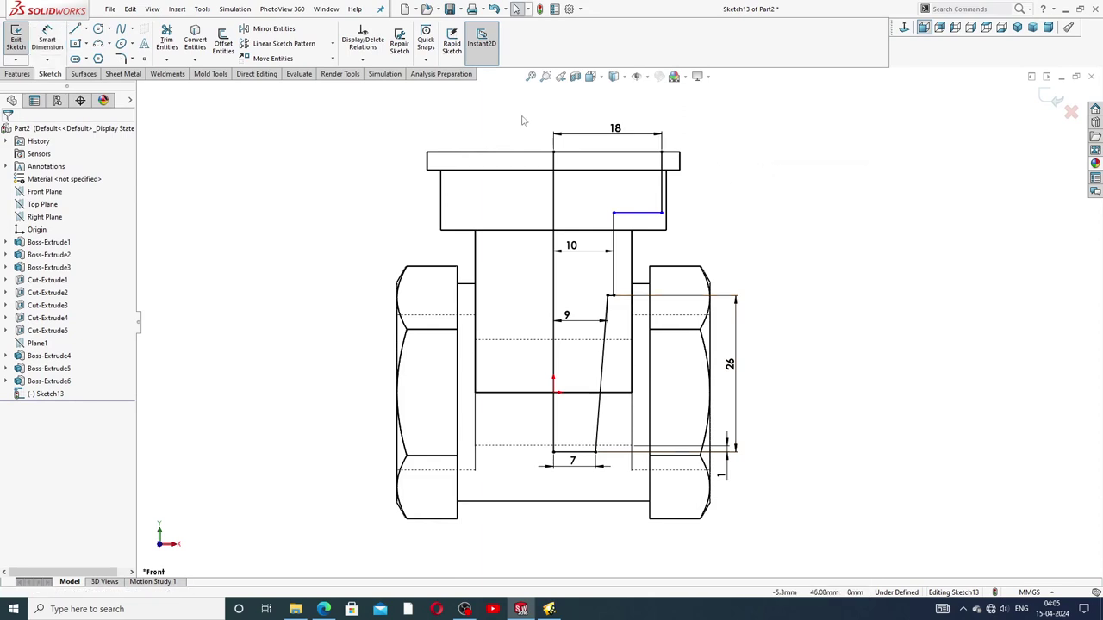
left_click(636, 212)
left_click(636, 209)
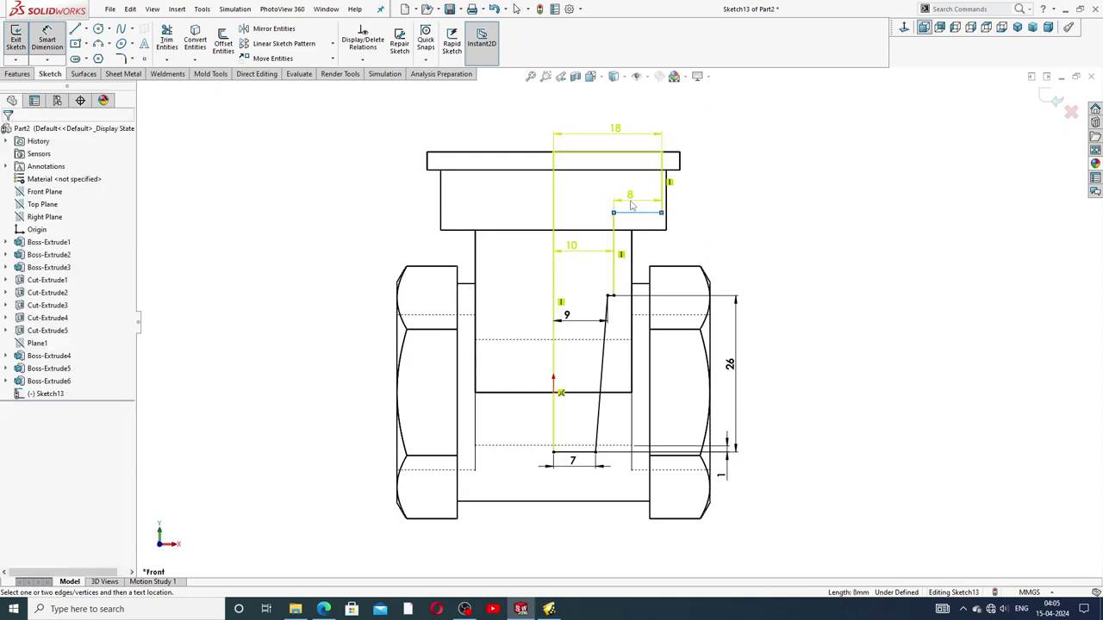
left_click(622, 300)
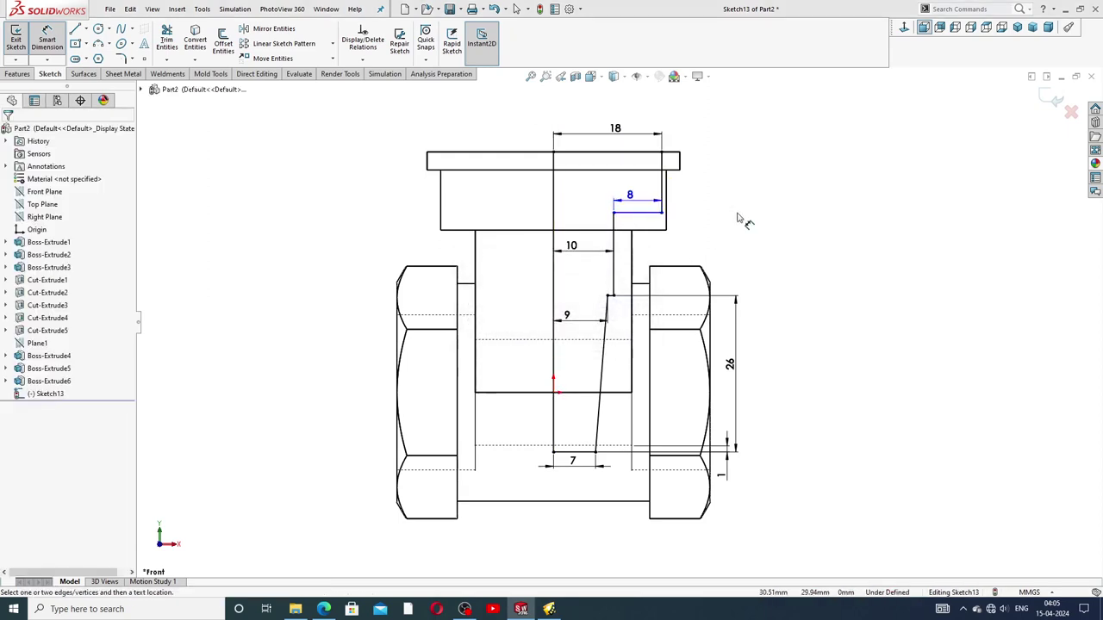
left_click(636, 198)
key("Escape")
right_click(735, 172)
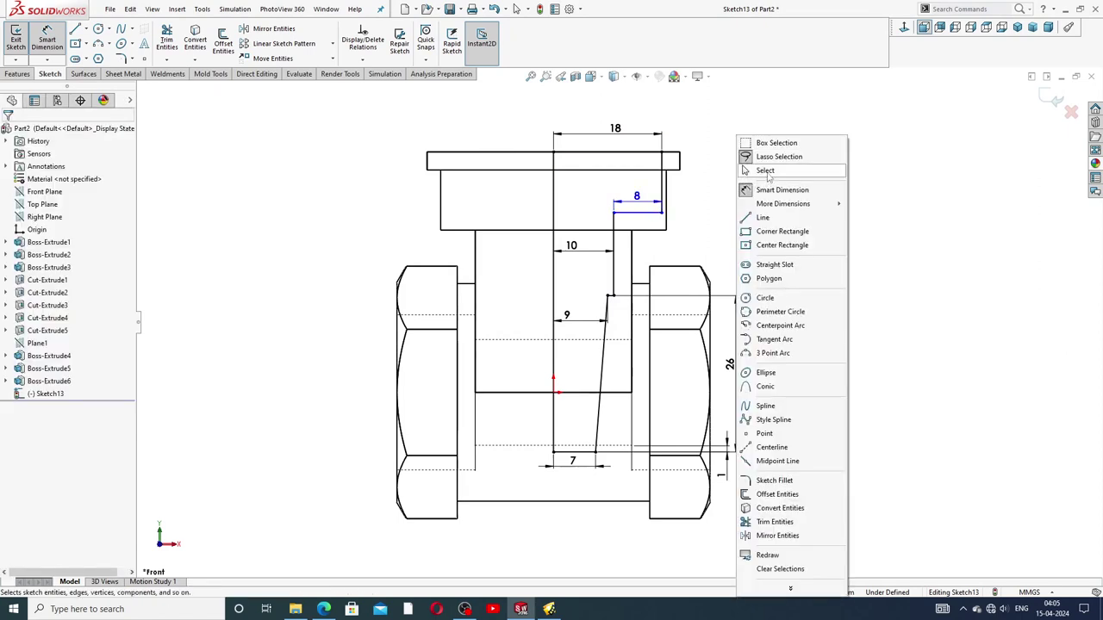
left_click(768, 173)
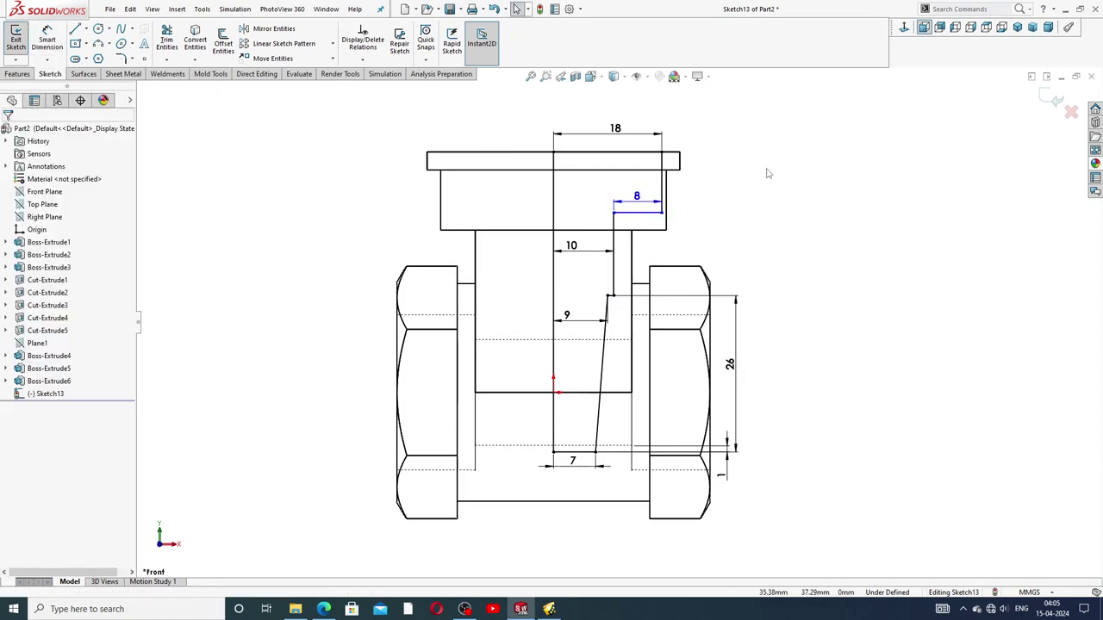
Revolve-cut the stepped cavity profile 360 degrees about its long vertical line, and set the display to shaded with edges
left_click(324, 609)
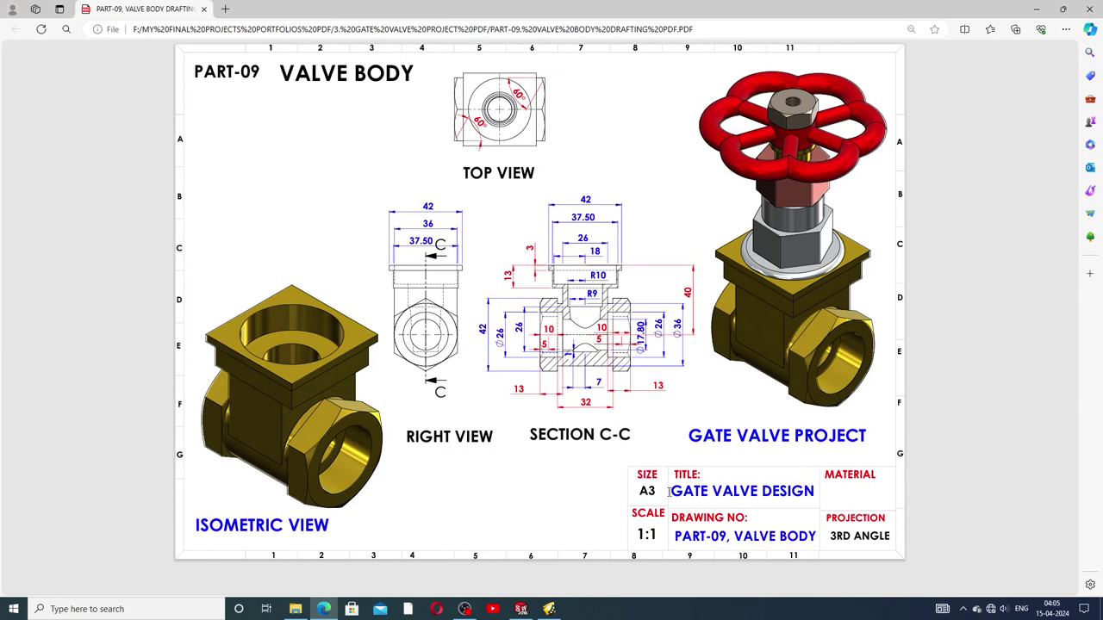
left_click(521, 609)
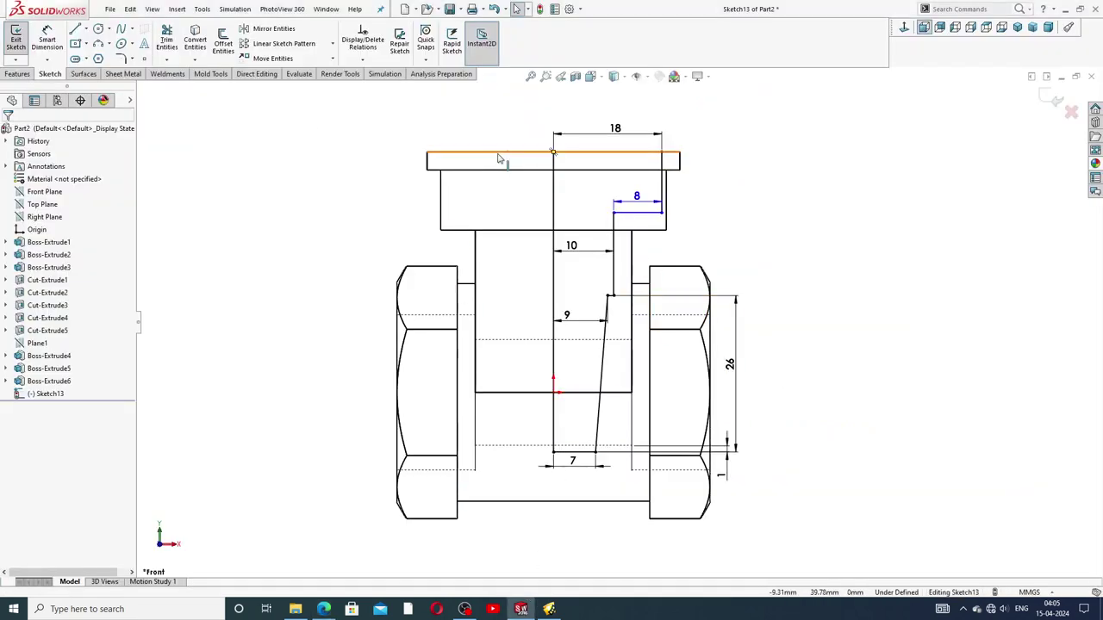
left_click(18, 74)
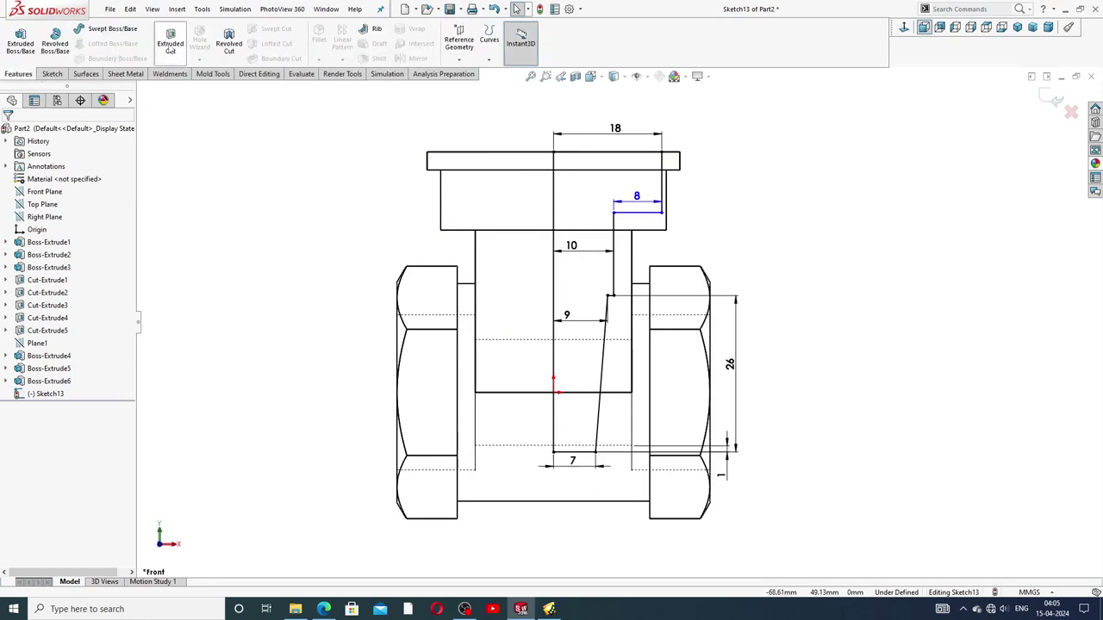
left_click(229, 43)
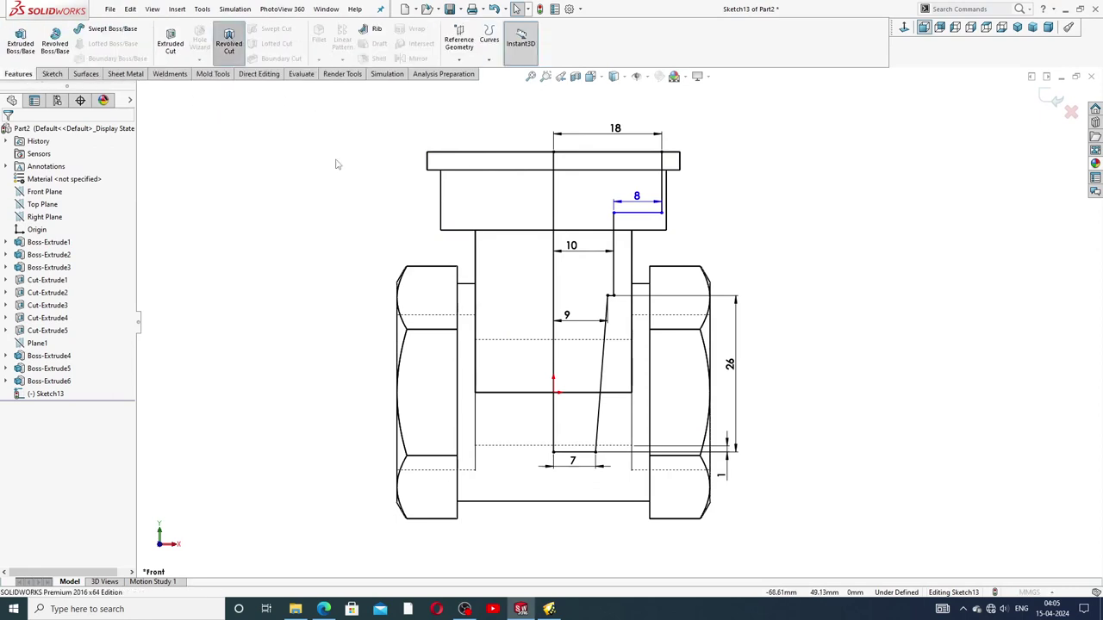
left_click(552, 211)
scroll(449, 204, "up", 2)
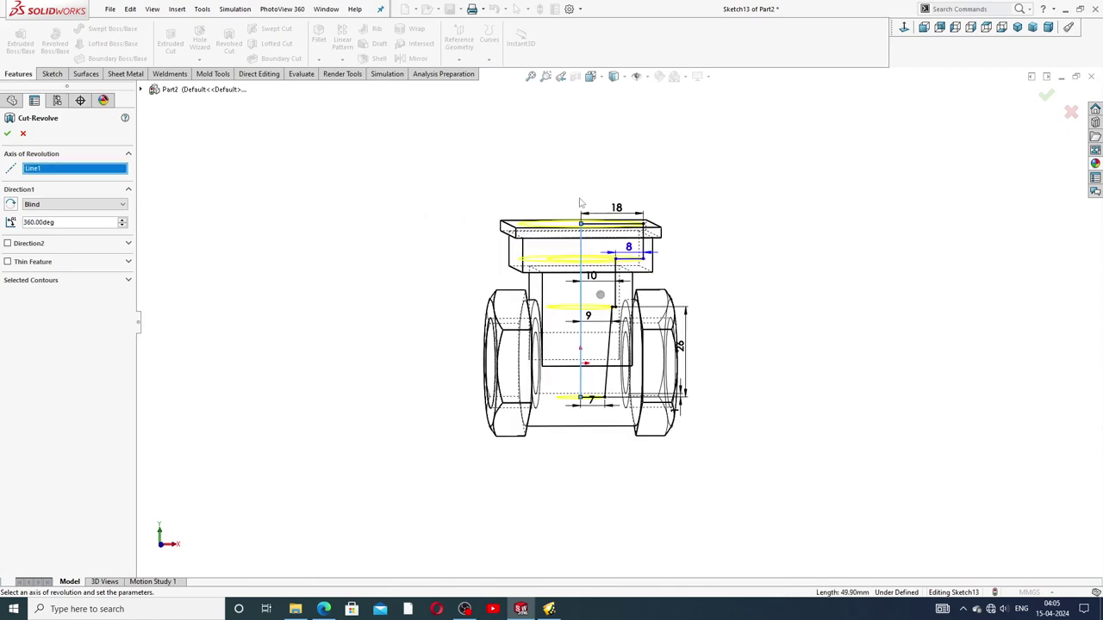
middle_click_drag(449, 204, 569, 269)
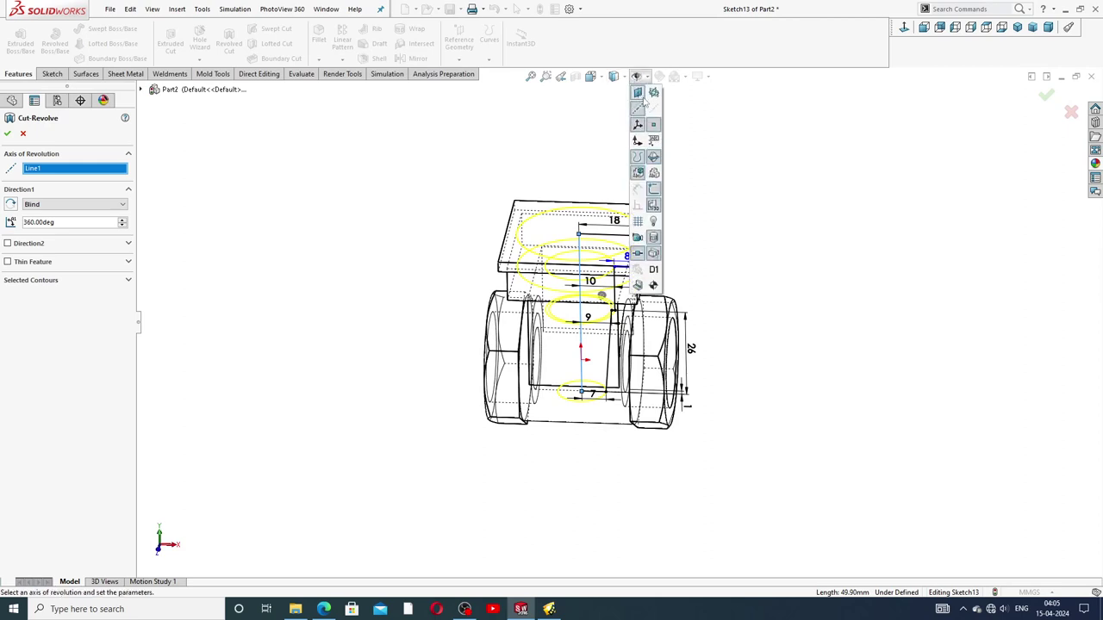
left_click(623, 77)
left_click(617, 94)
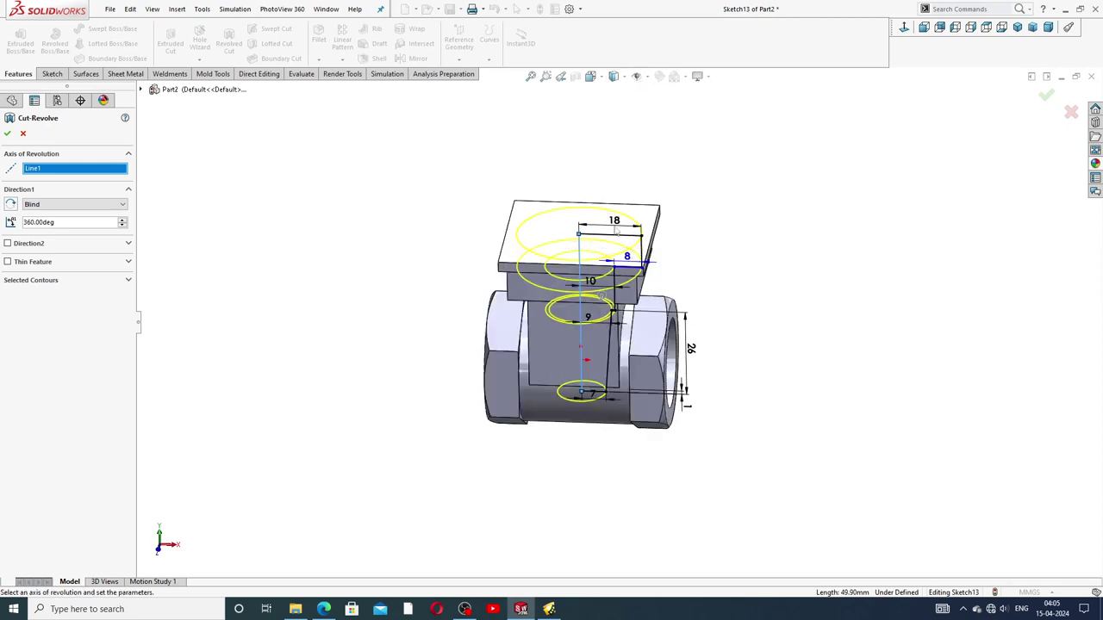
scroll(624, 273, "down", 2)
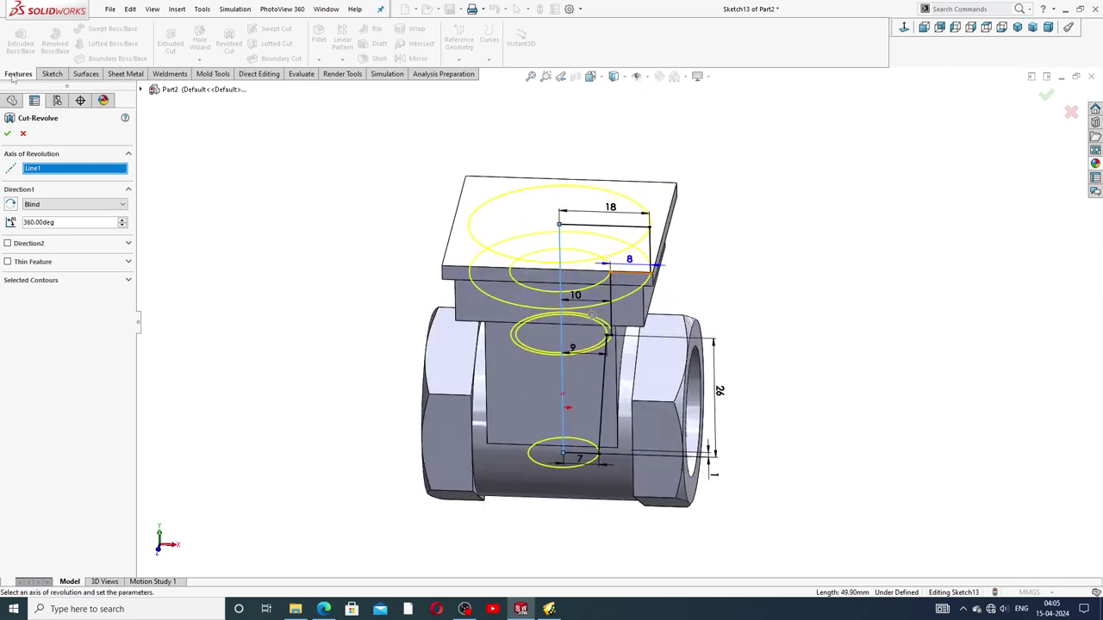
left_click(6, 134)
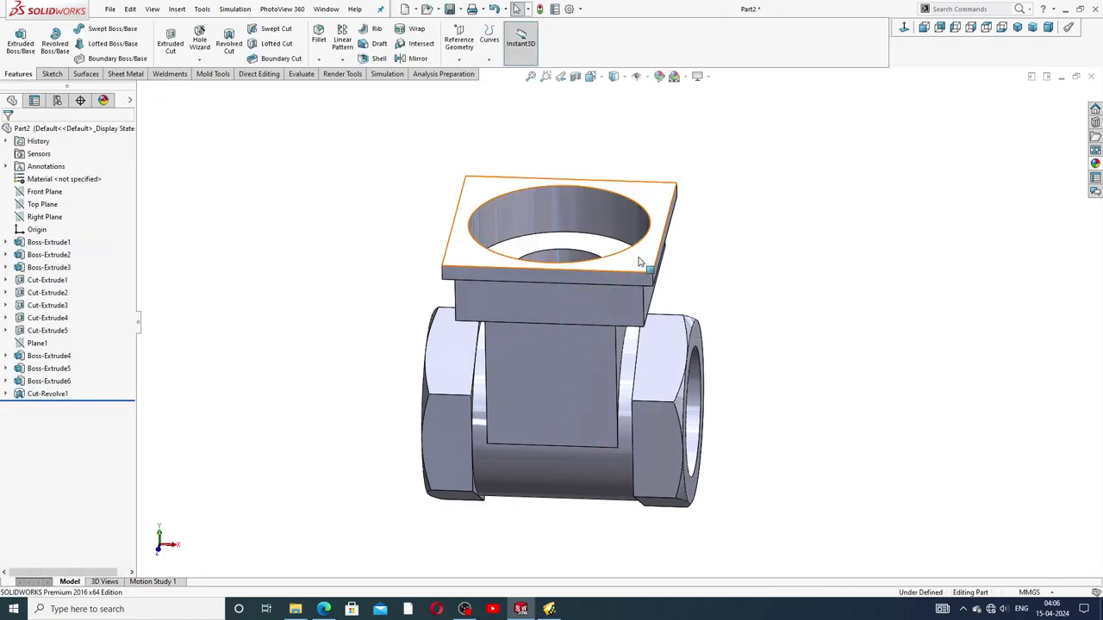
Apply the polished brass metal appearance to the whole valve body
middle_click_drag(640, 258, 622, 378)
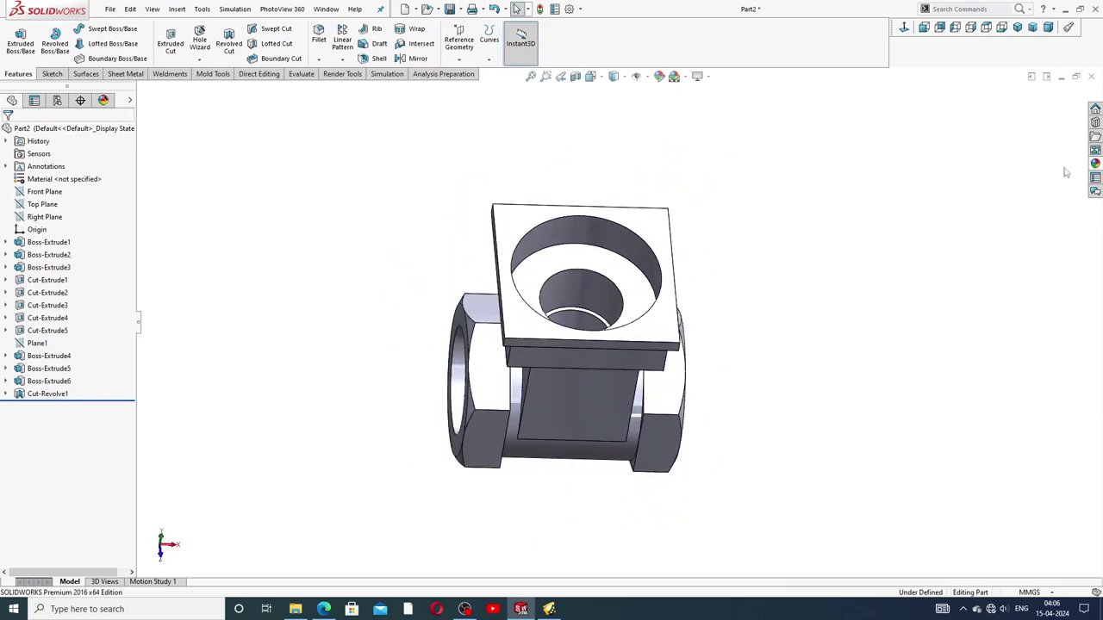
left_click(1095, 163)
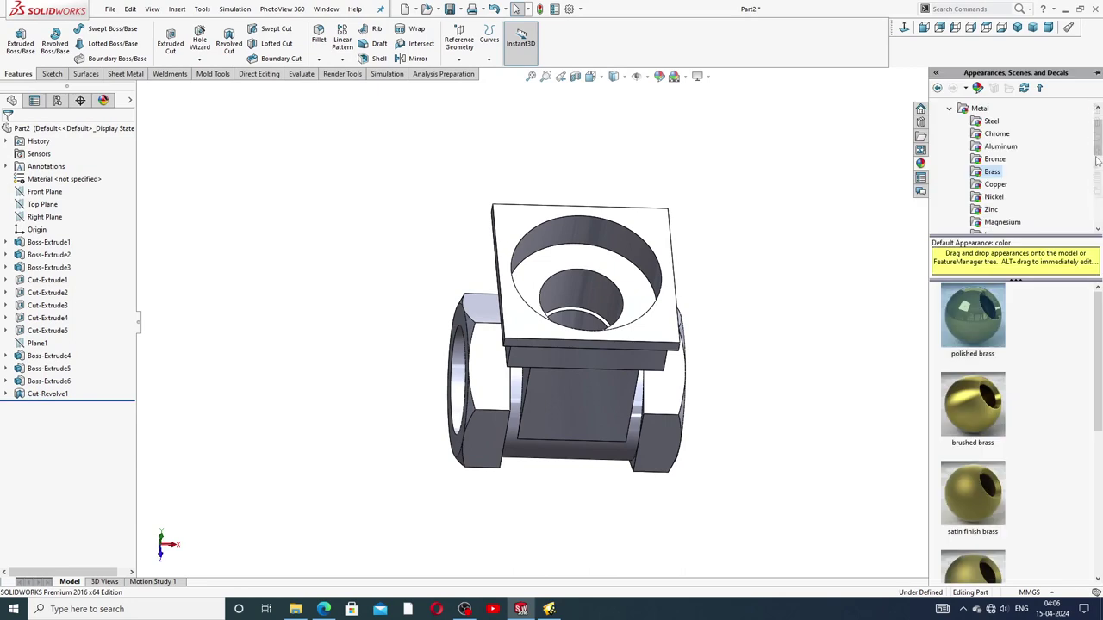
double_click(979, 108)
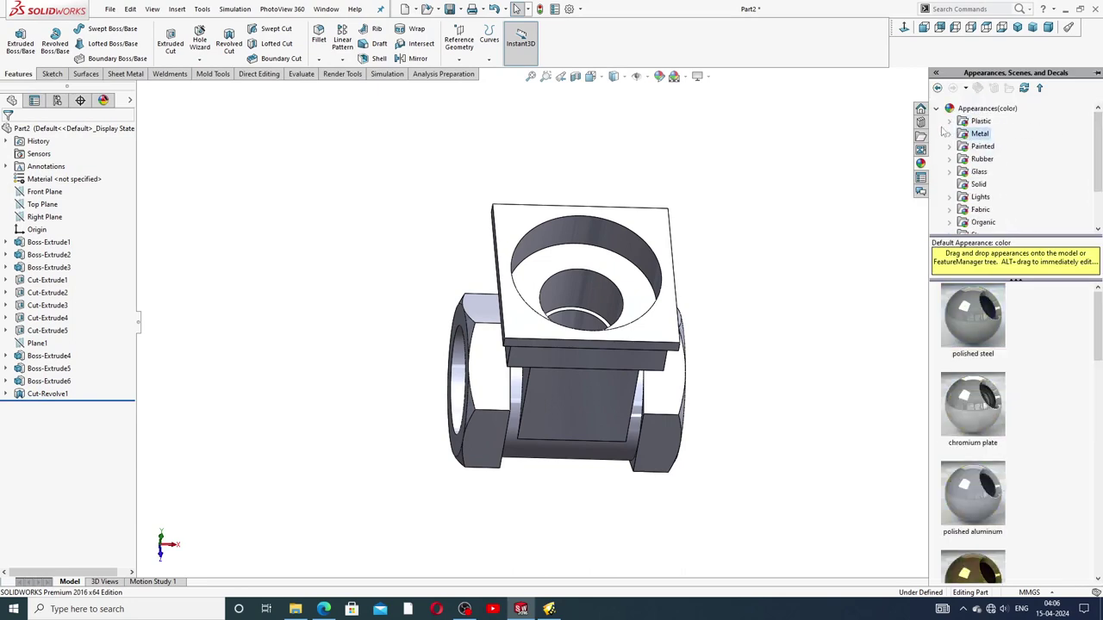
left_click(936, 108)
left_click(937, 109)
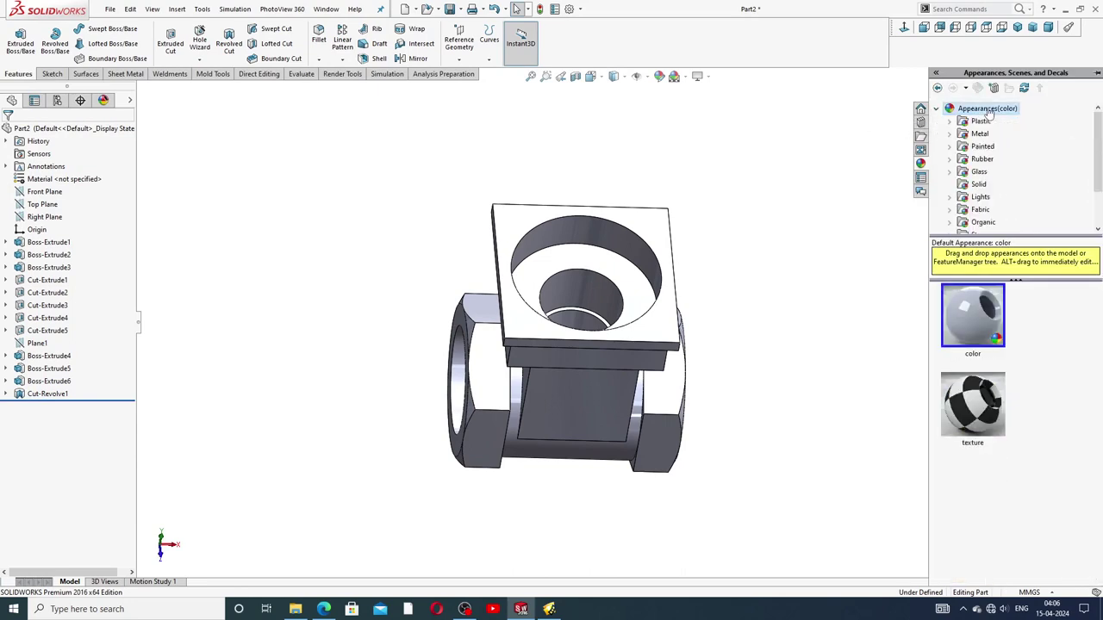
left_click(980, 133)
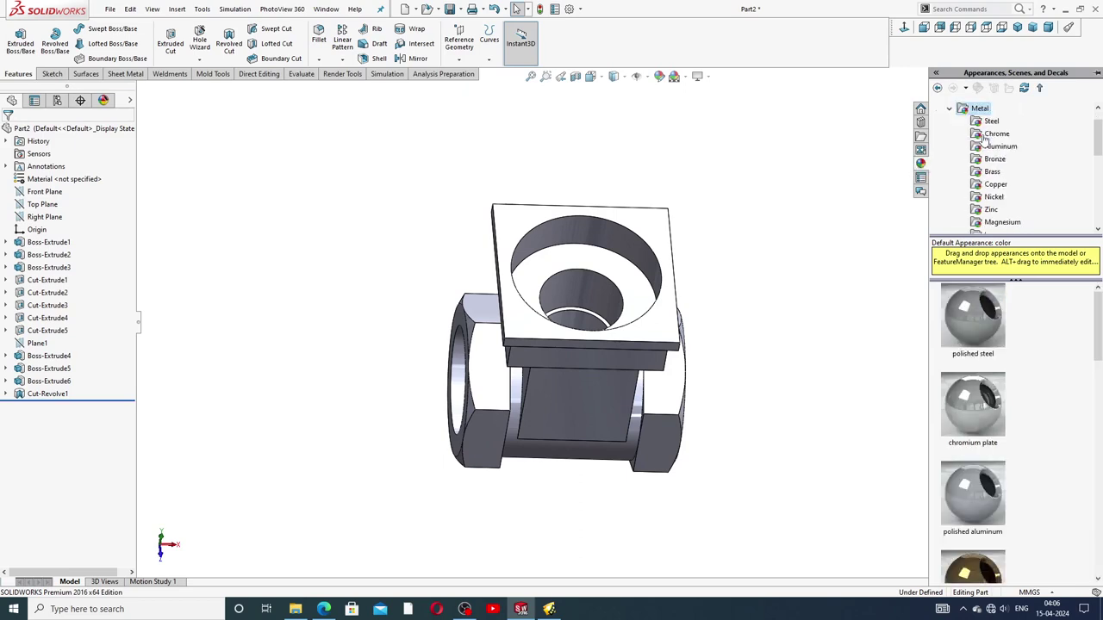
left_click(995, 172)
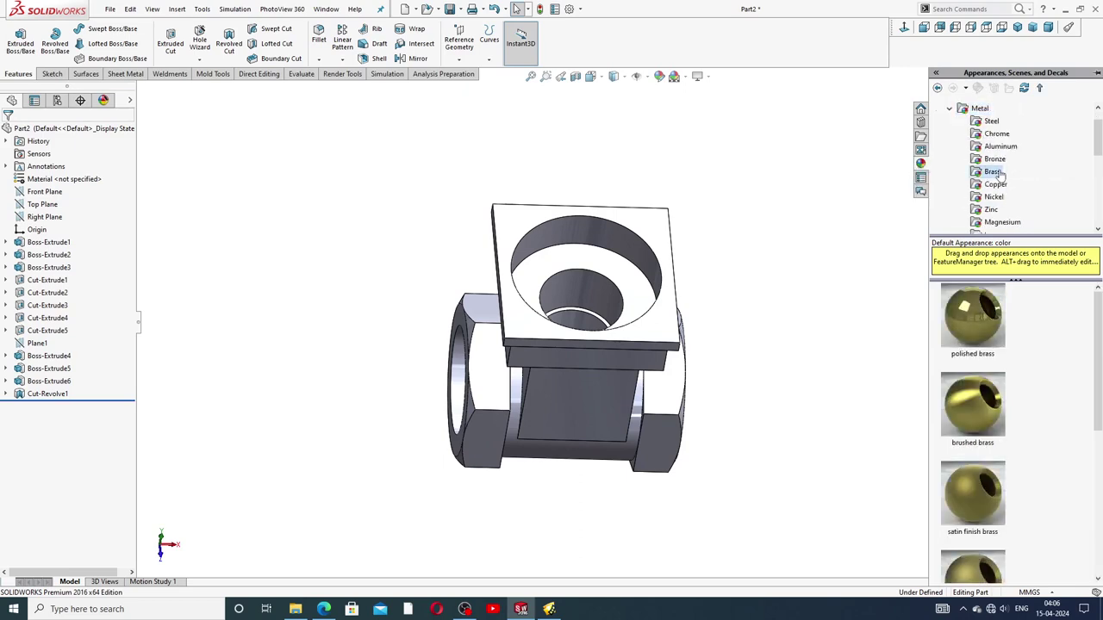
double_click(972, 316)
Inspect the brass valve body from several angles and in isometric view, and compare it with the PDF drawing in the browser
middle_click_drag(787, 277, 757, 191)
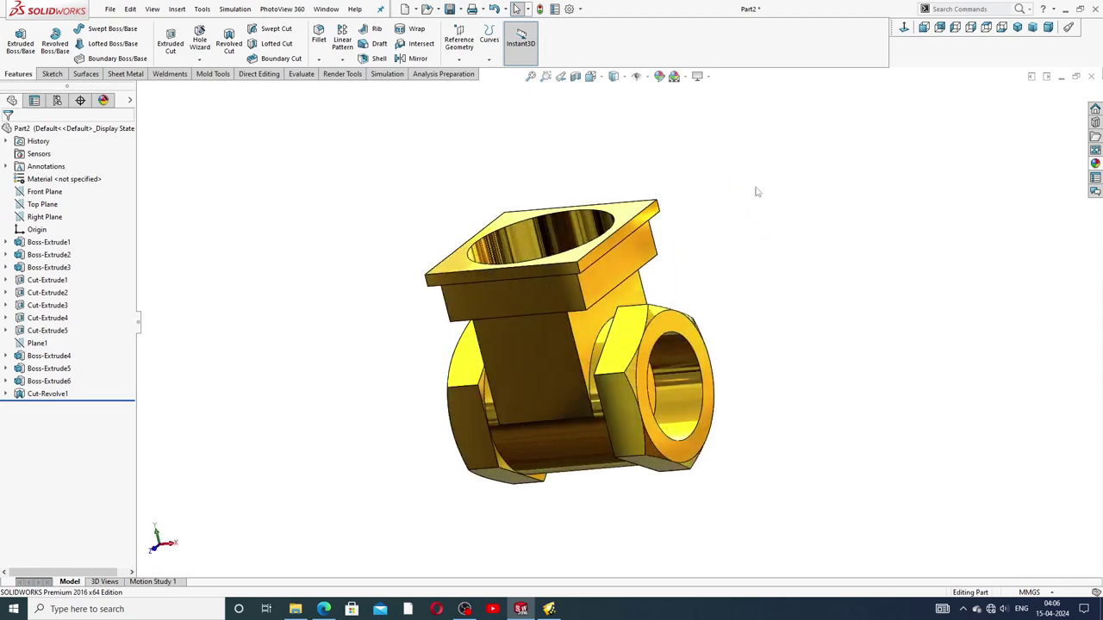
left_click(1017, 26)
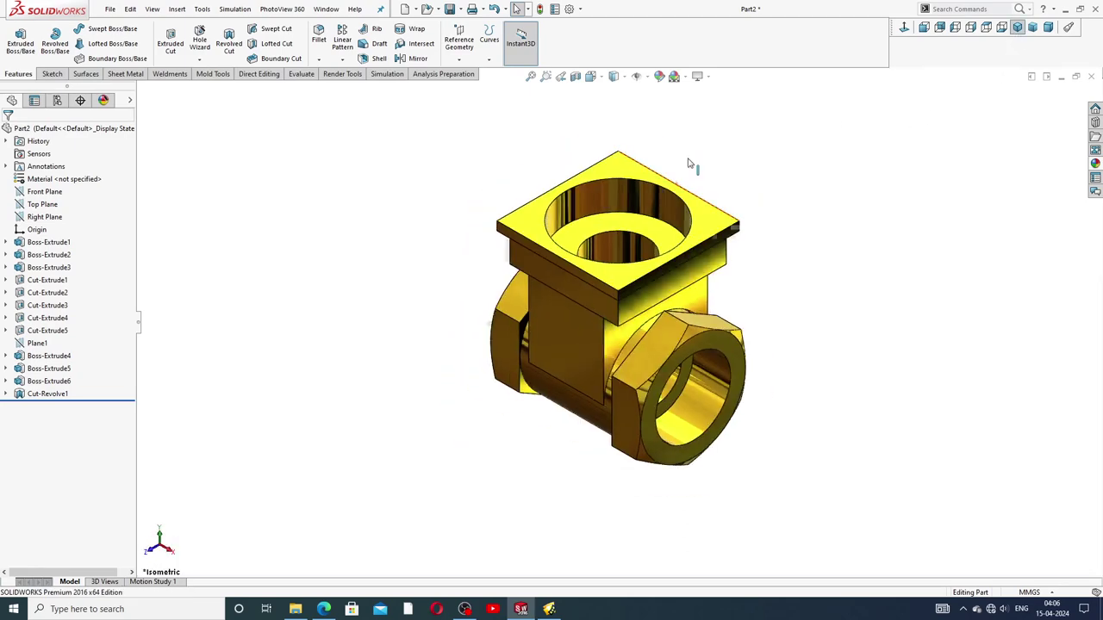
middle_click_drag(628, 253, 790, 328)
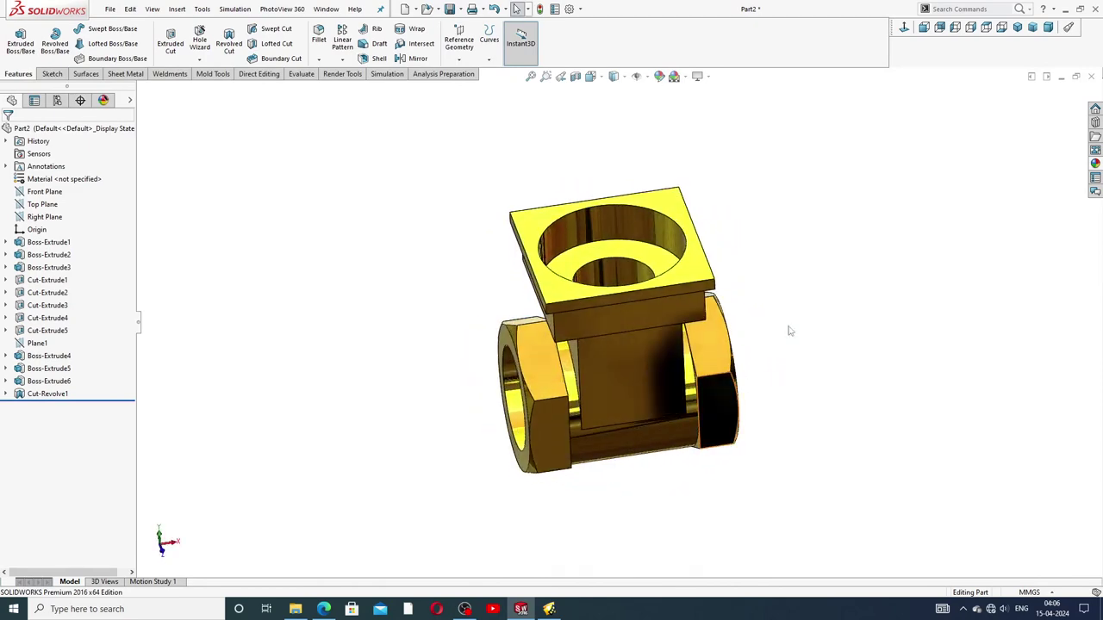
left_click(1017, 27)
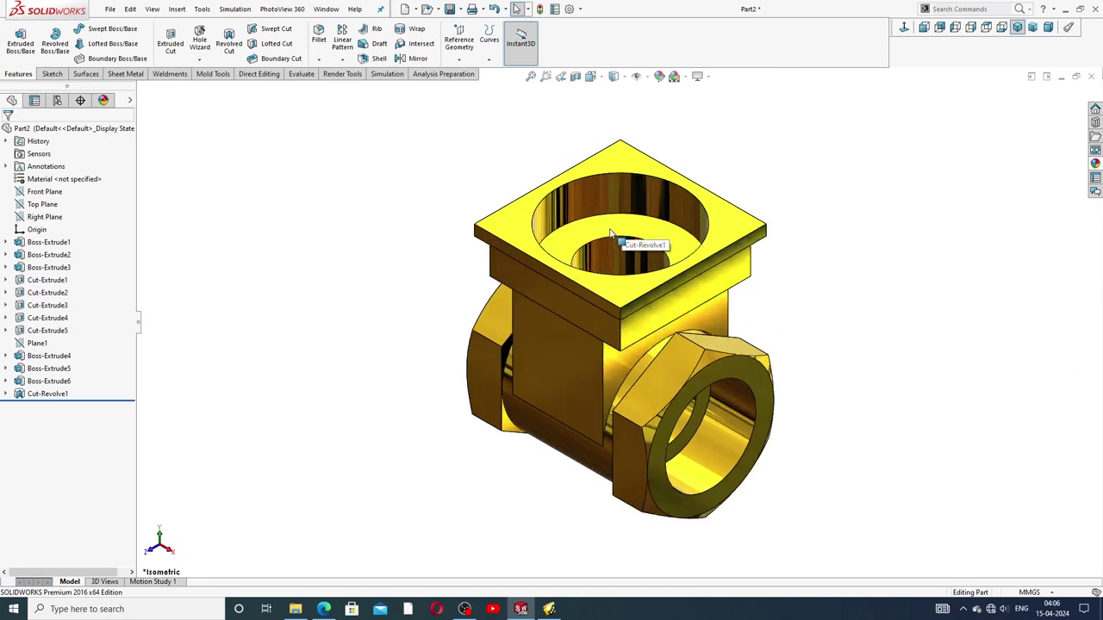
scroll(625, 284, "down", 1)
scroll(641, 360, "up", 1)
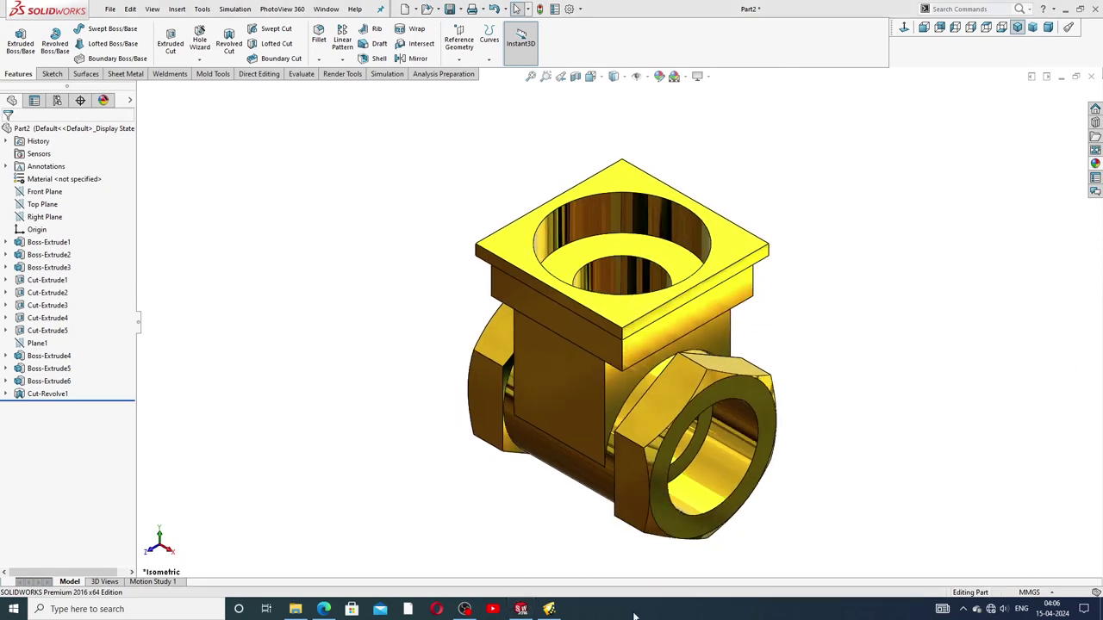
left_click(551, 495)
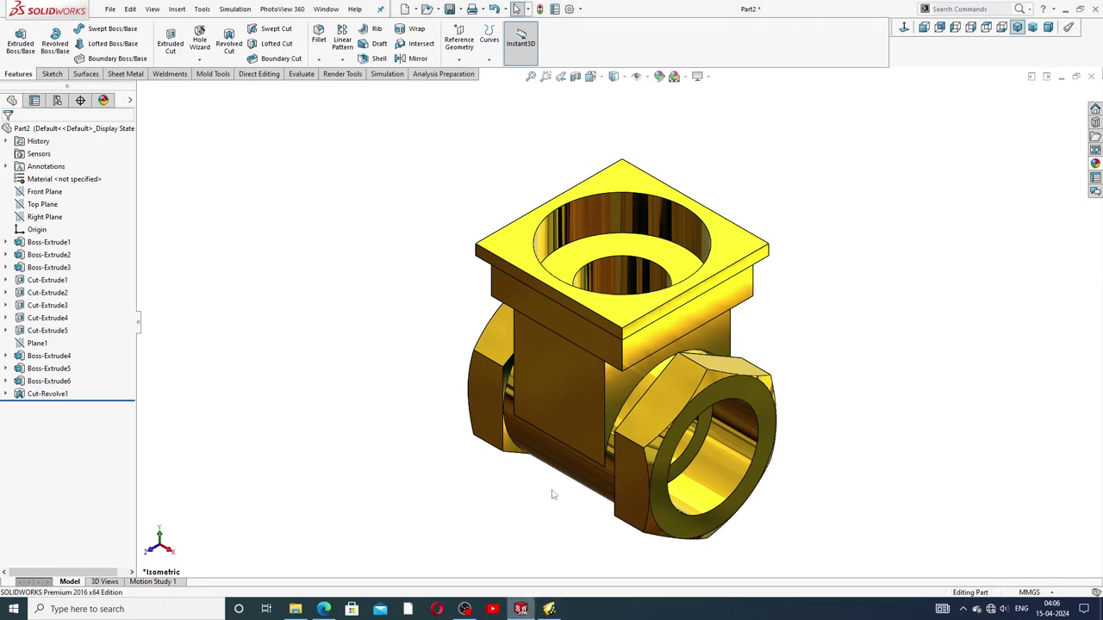
left_click(323, 609)
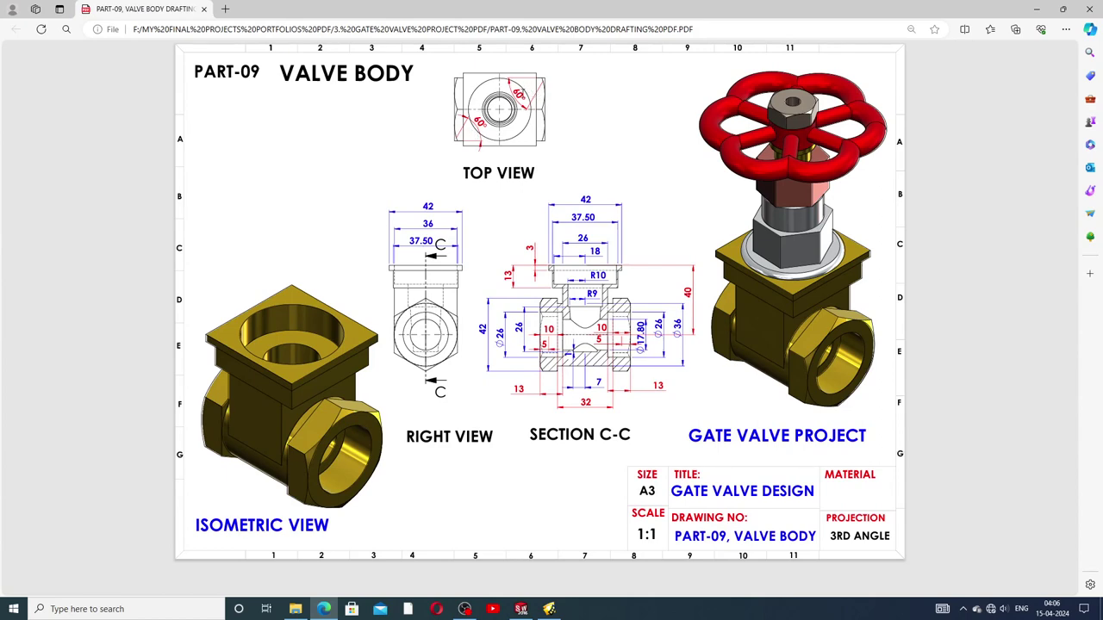
Switch back to SOLIDWORKS and turn the red hand wheel of the gate valve assembly about the spindle
left_click(520, 609)
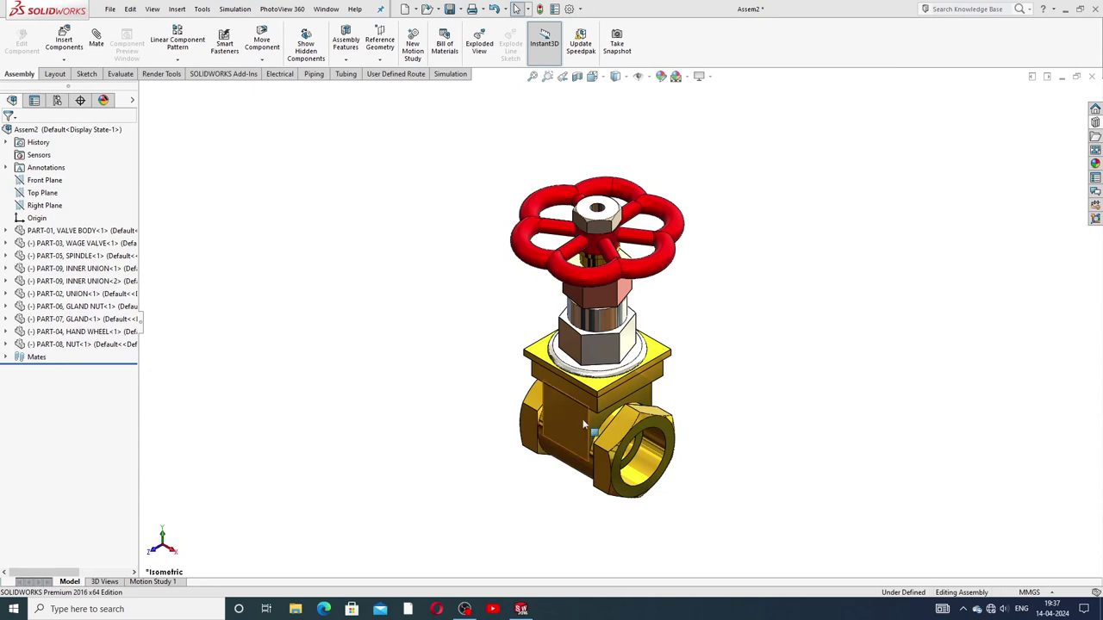
scroll(617, 357, "down", 3)
scroll(617, 351, "up", 3)
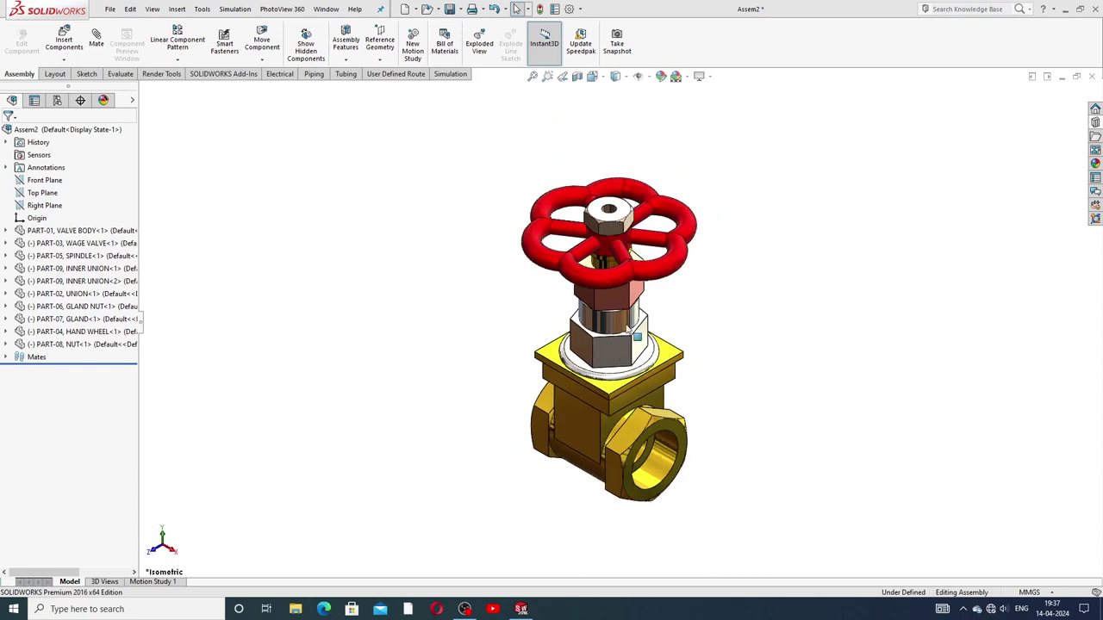
left_click_drag(656, 269, 697, 273)
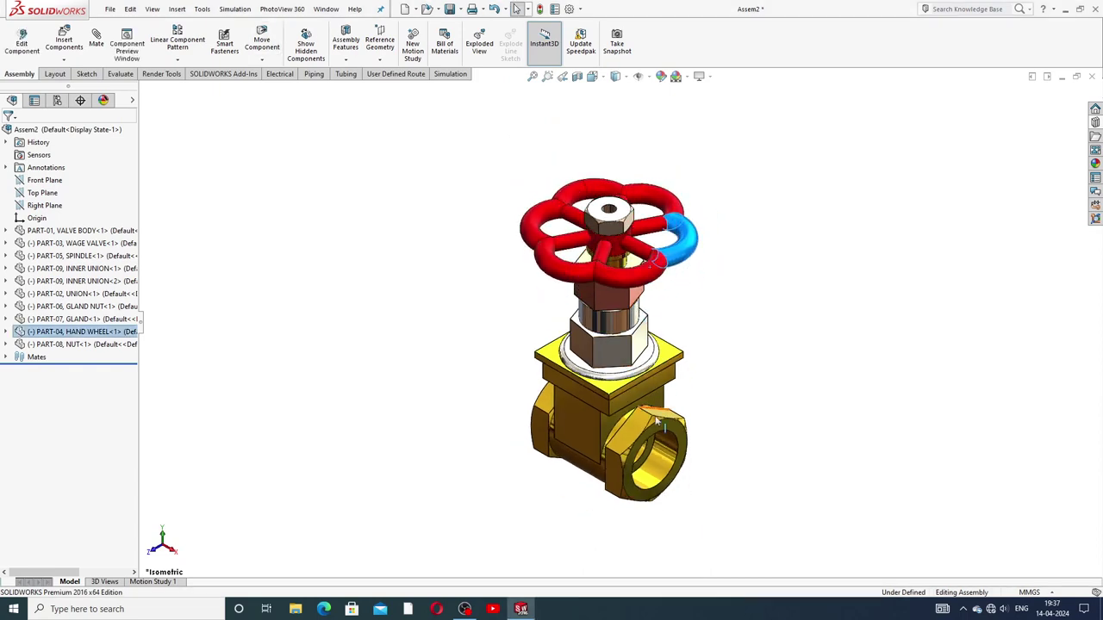
Examine the wedge valve through the bores of the hexagonal ends, moving the wedge inside the body to check its fit
middle_click_drag(618, 366, 650, 354)
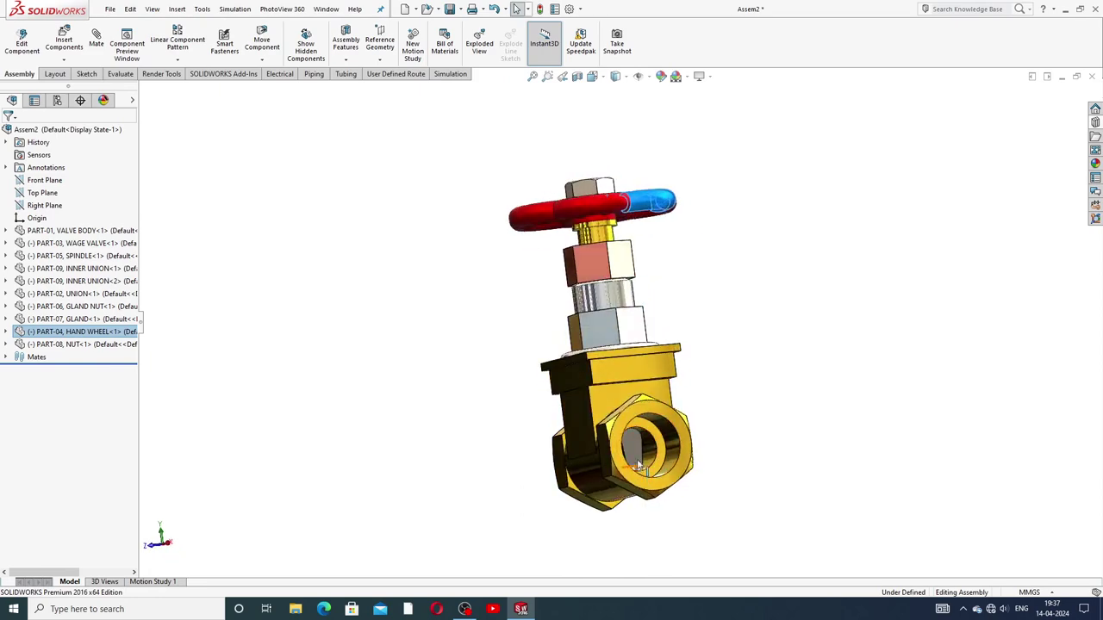
scroll(647, 443, "up", 3)
middle_click_drag(647, 443, 630, 444)
scroll(630, 445, "down", 6)
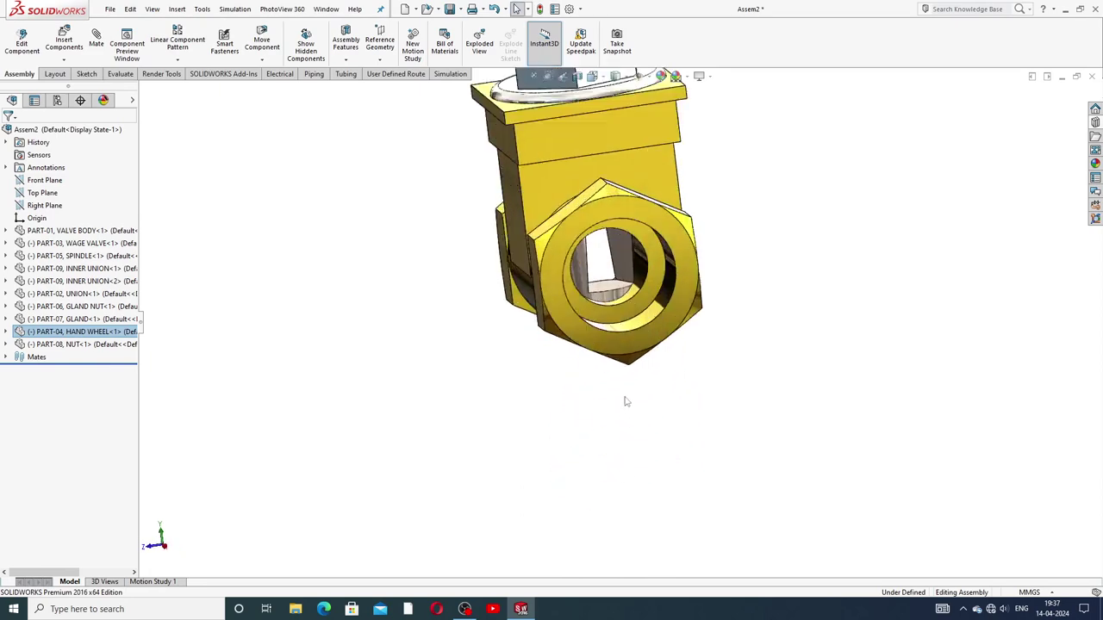
left_click_drag(615, 169, 642, 196)
key("Escape")
left_click(612, 202)
key("Escape")
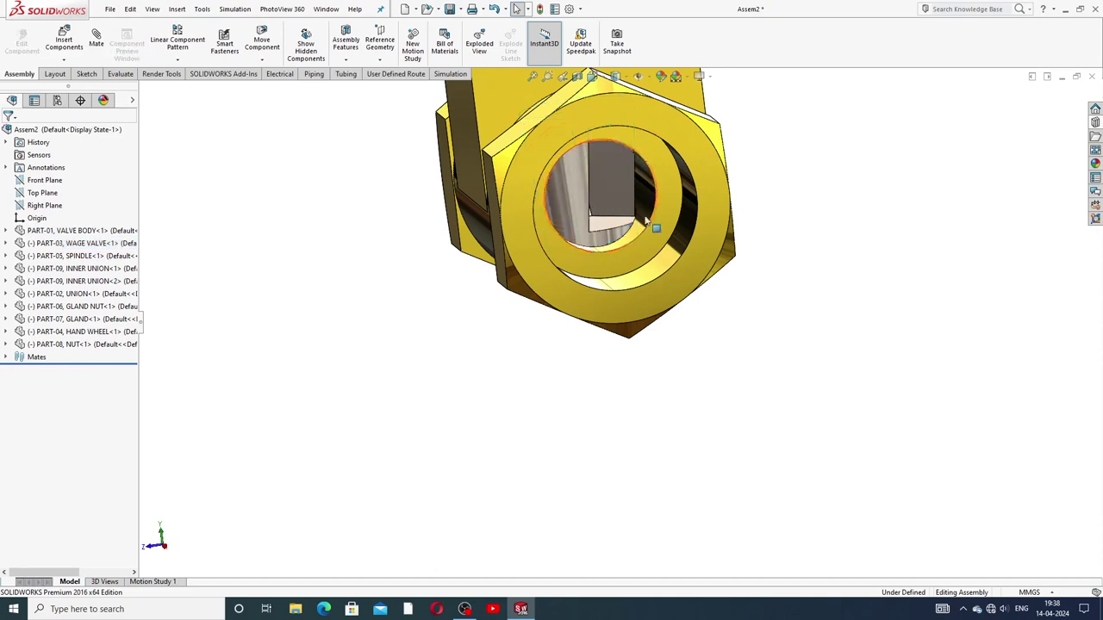
middle_click_drag(654, 198, 575, 246)
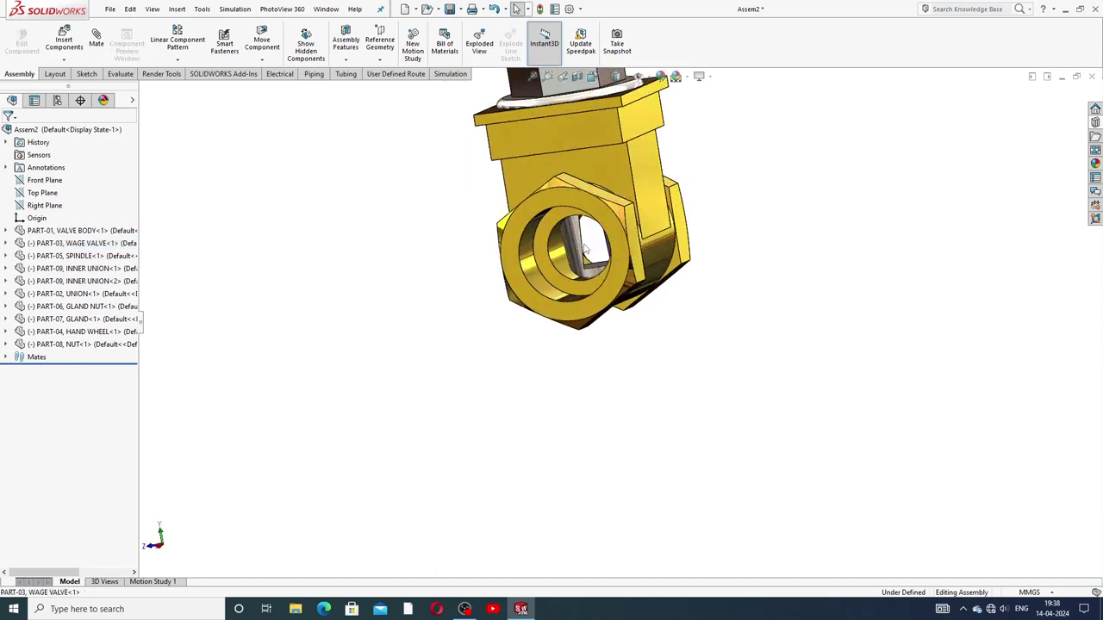
Move the wedge valve inside the body and examine its position through the bores of the hexagonal ends
left_click(574, 246)
left_click_drag(575, 245, 577, 248)
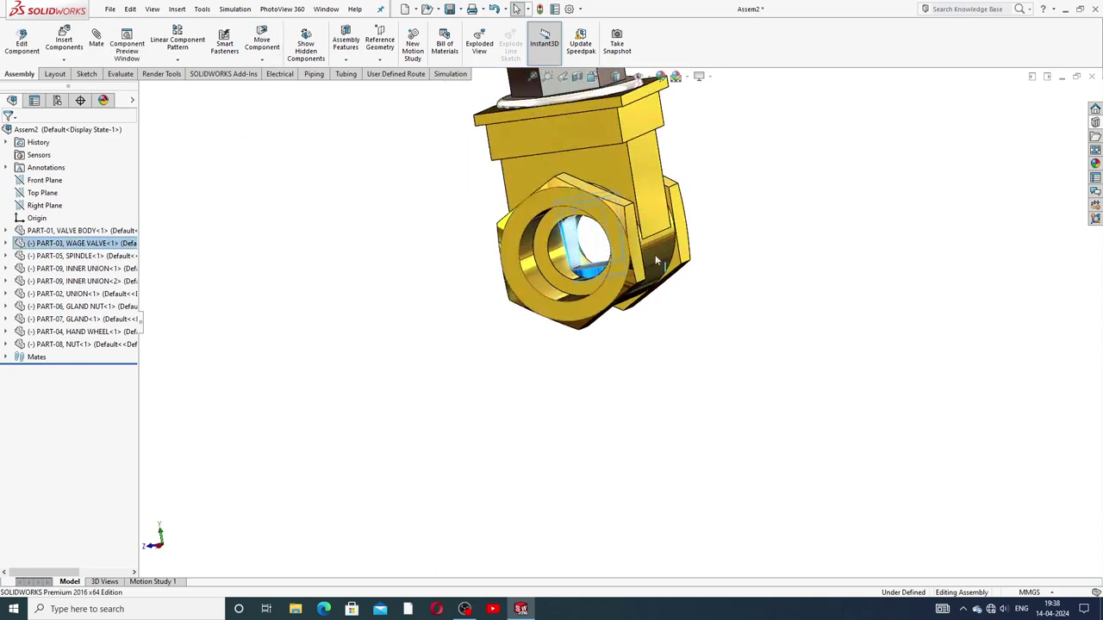
middle_click_drag(765, 227, 787, 216)
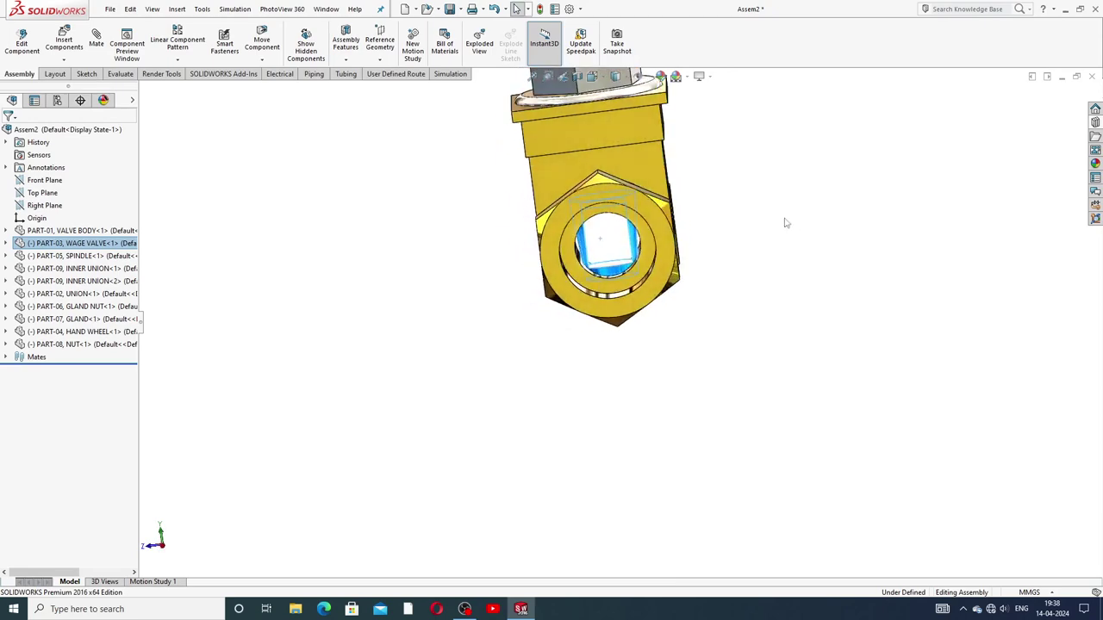
key("Escape")
scroll(627, 257, "down", 2)
scroll(627, 256, "down", 2)
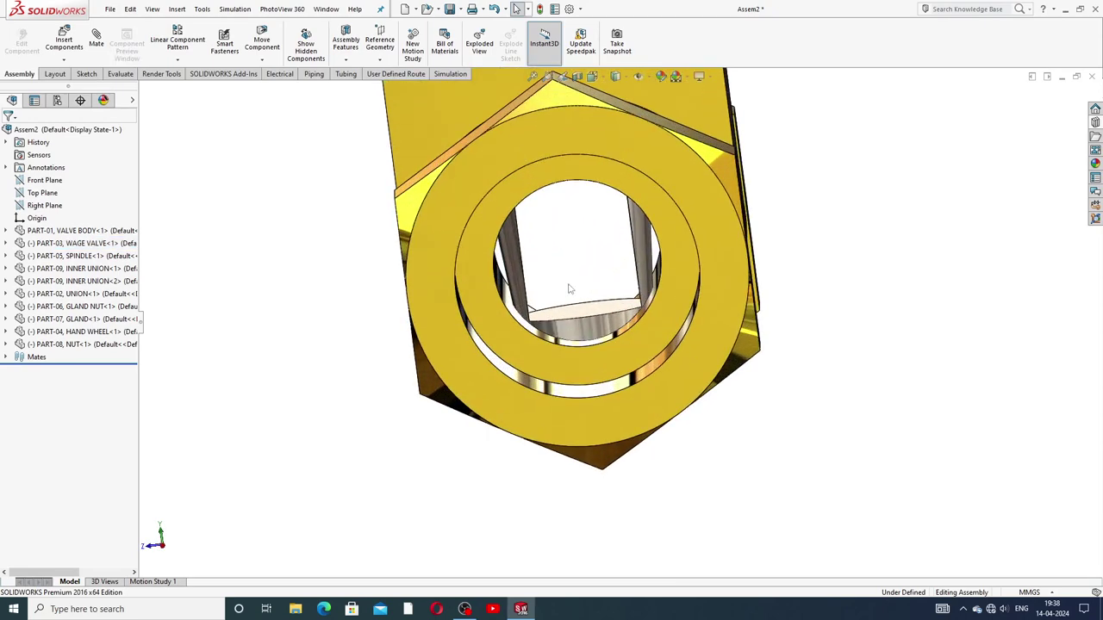
middle_click_drag(568, 288, 608, 268)
scroll(610, 269, "up", 5)
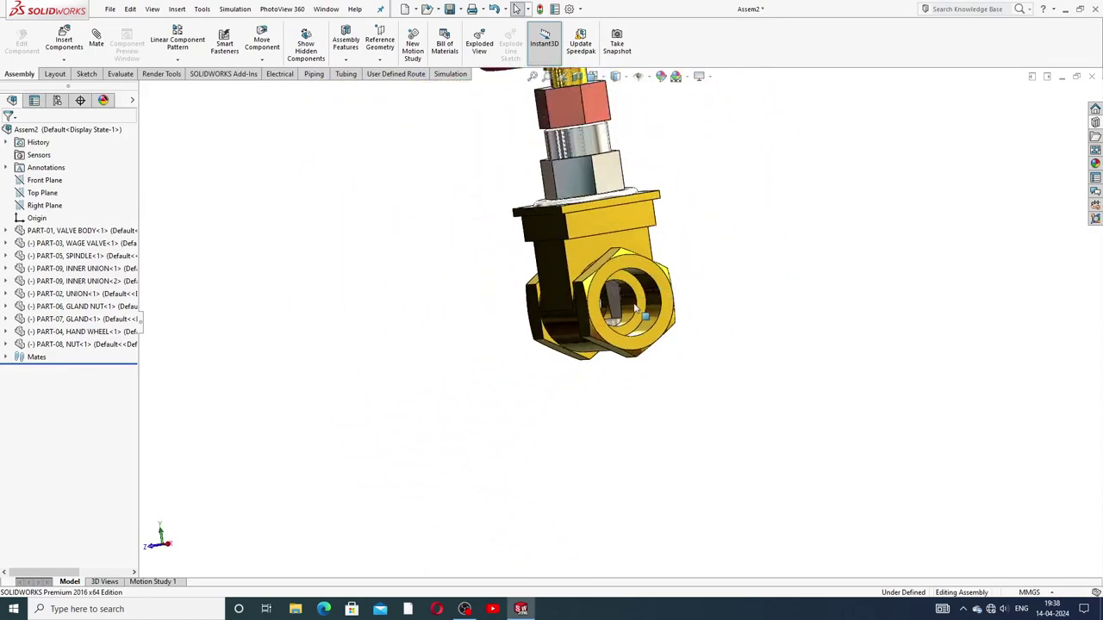
scroll(629, 305, "down", 6)
left_click(610, 293)
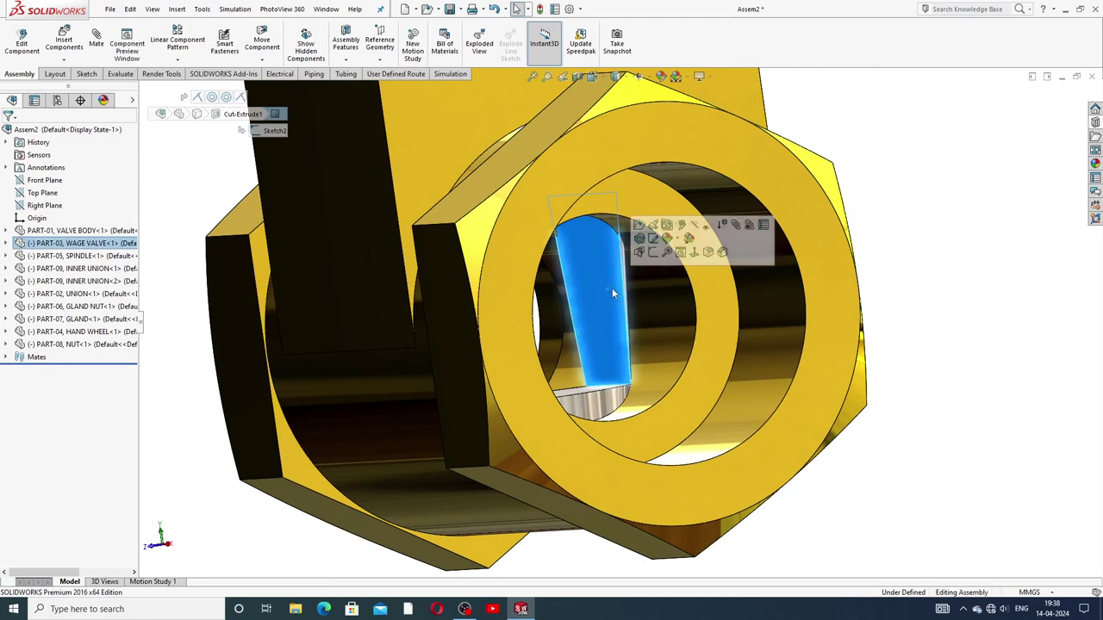
left_click(95, 39)
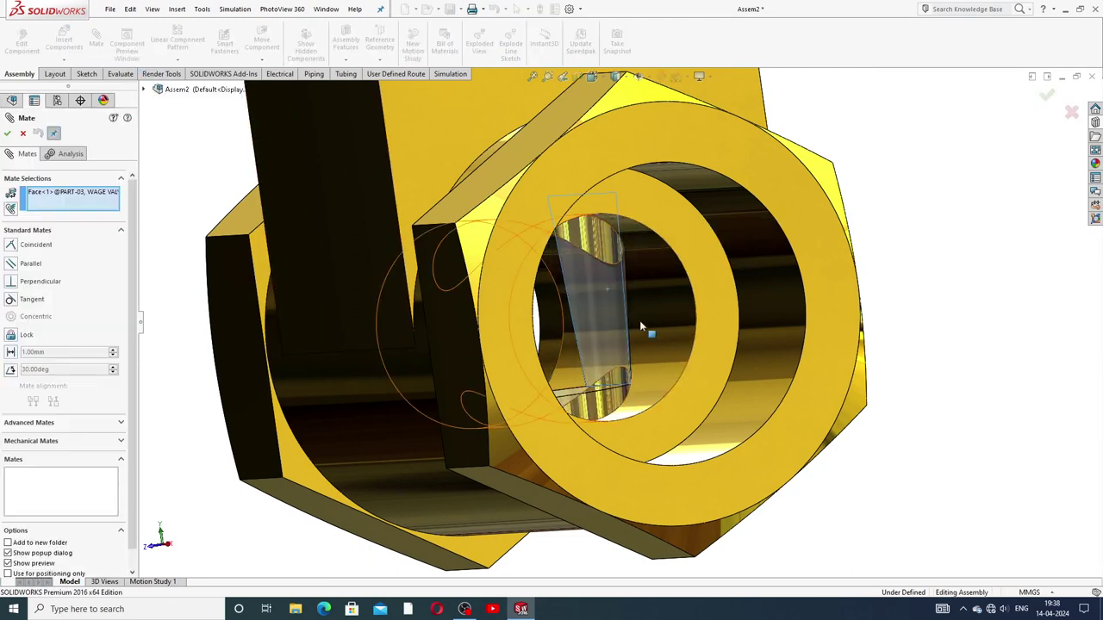
left_click(661, 293)
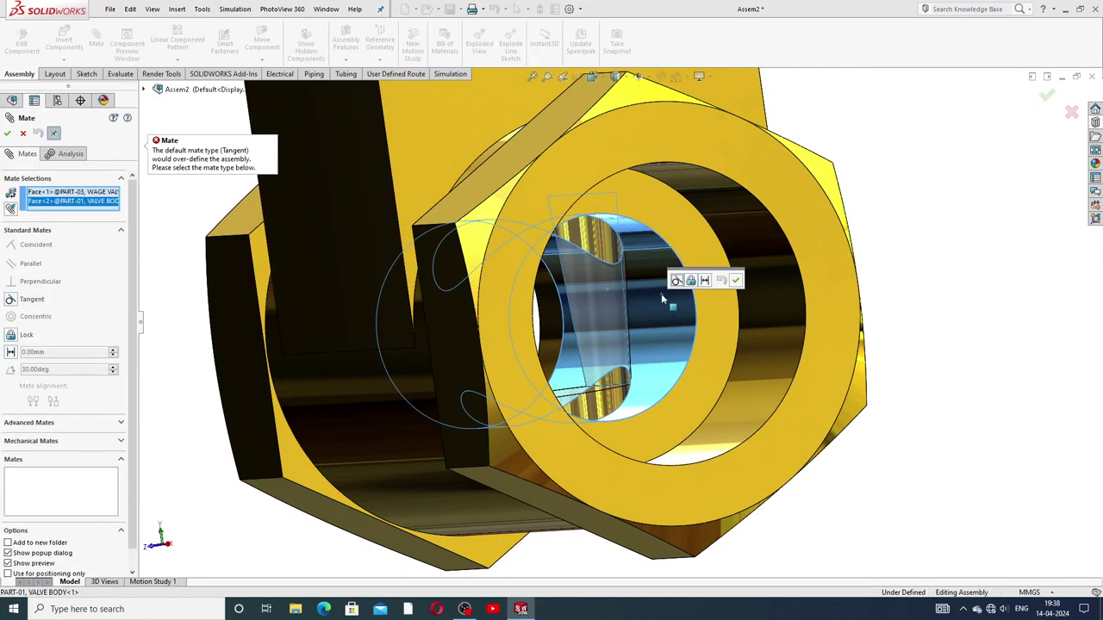
left_click(23, 135)
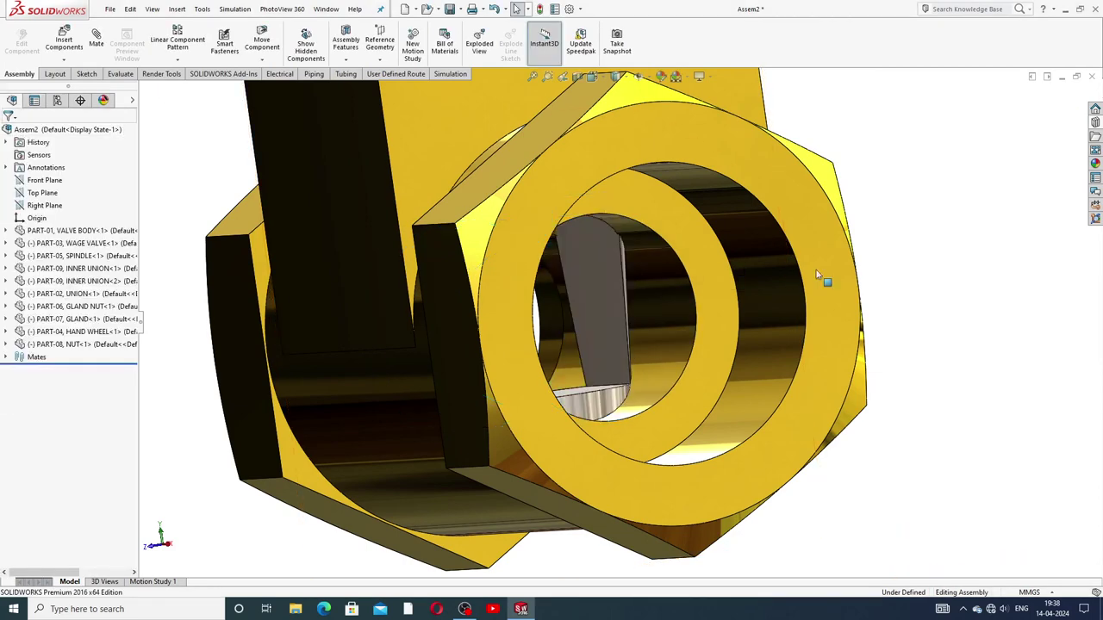
Inspect the complete gate valve assembly from several sides and turn its red hand wheel
scroll(853, 249, "up", 3)
mouse_move(613, 306)
middle_mouse_down()
mouse_move(562, 311)
mouse_move(601, 310)
middle_mouse_up()
left_click(540, 310)
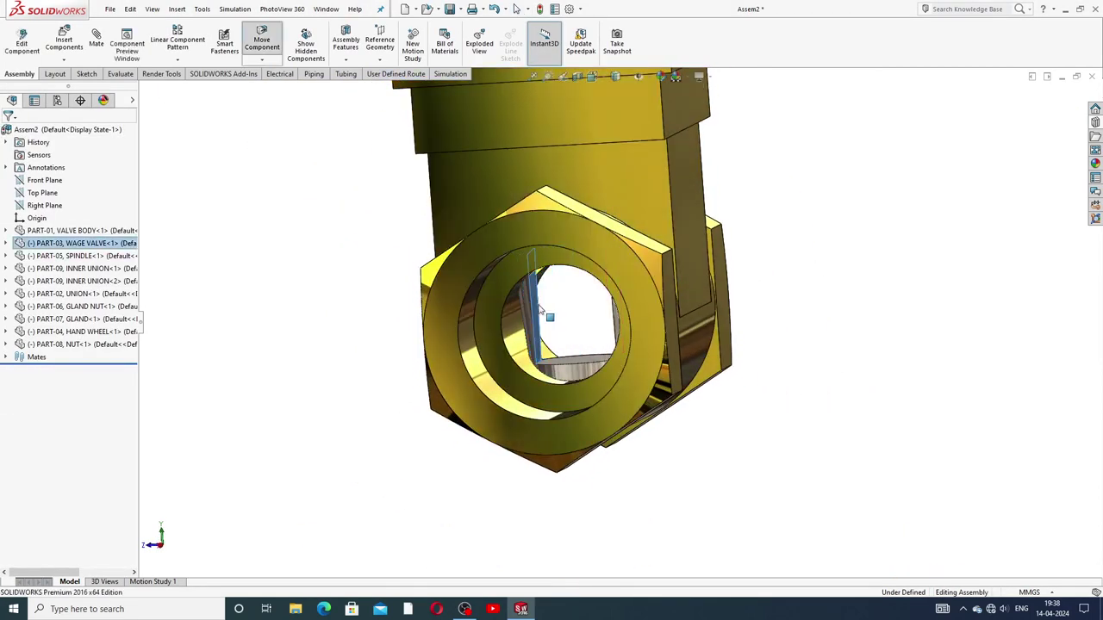
scroll(639, 204, "up", 3)
middle_click_drag(639, 204, 733, 336)
scroll(646, 259, "up", 3)
scroll(651, 275, "down", 3)
left_click(746, 364)
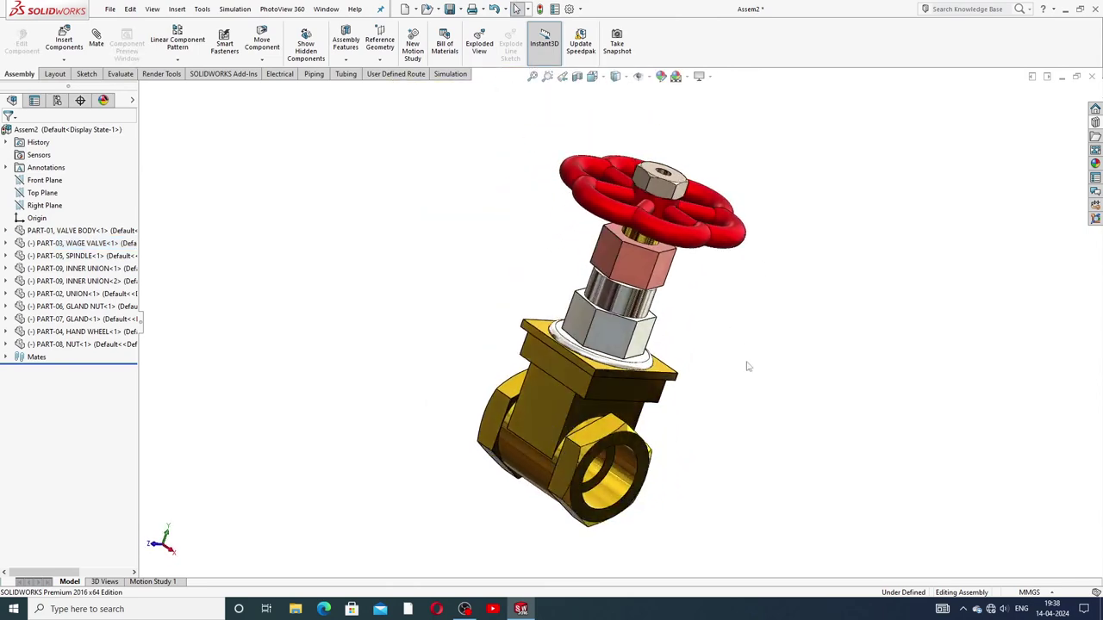
middle_click_drag(660, 293, 749, 245)
scroll(732, 293, "down", 3)
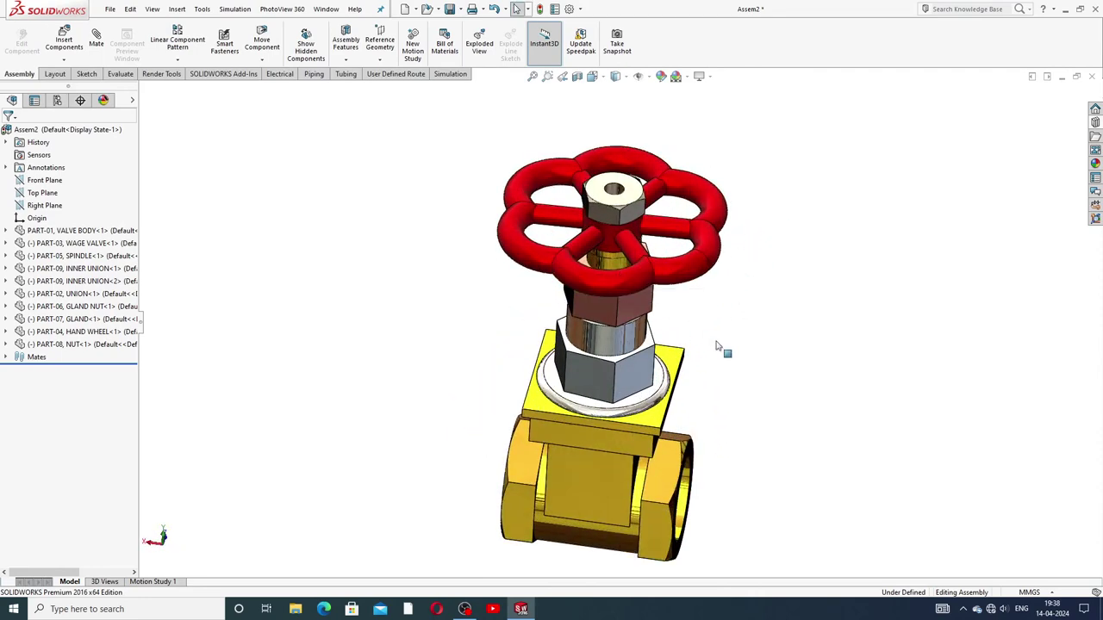
left_click_drag(678, 258, 689, 296)
left_click(807, 323)
scroll(680, 466, "up", 2)
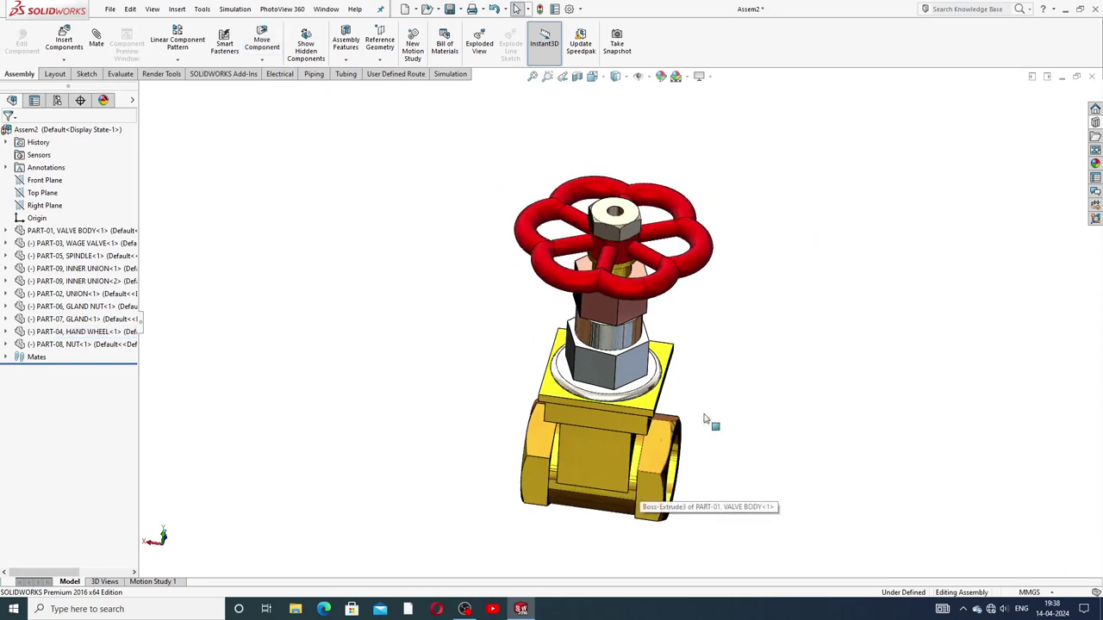
Set the assembly to isometric view and close it, saving with a rebuild
left_click(593, 76)
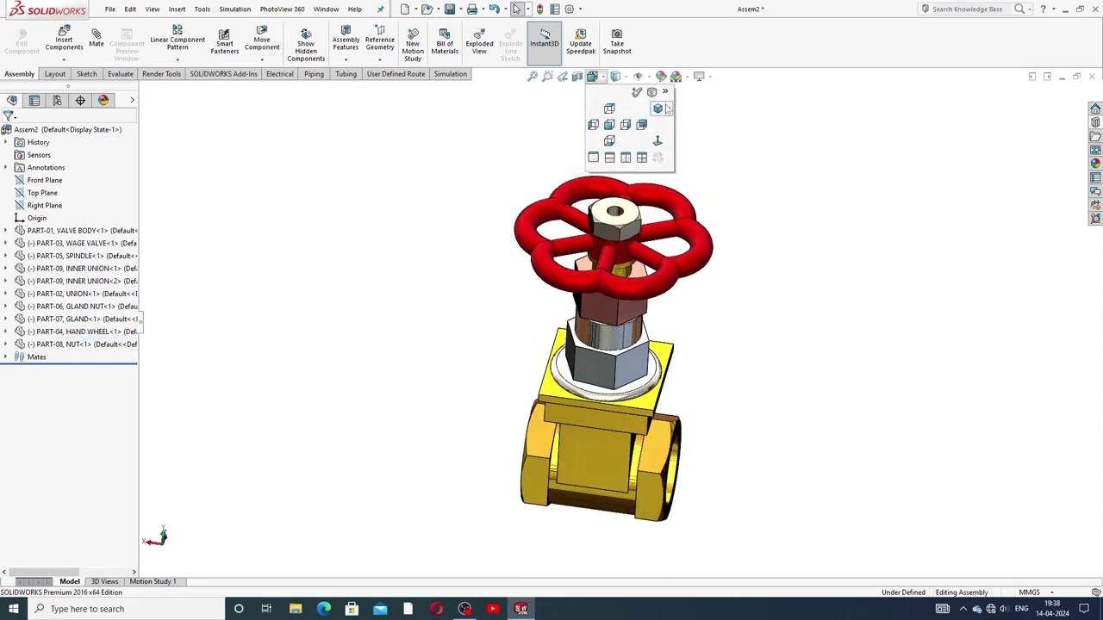
left_click(666, 108)
left_click(681, 123)
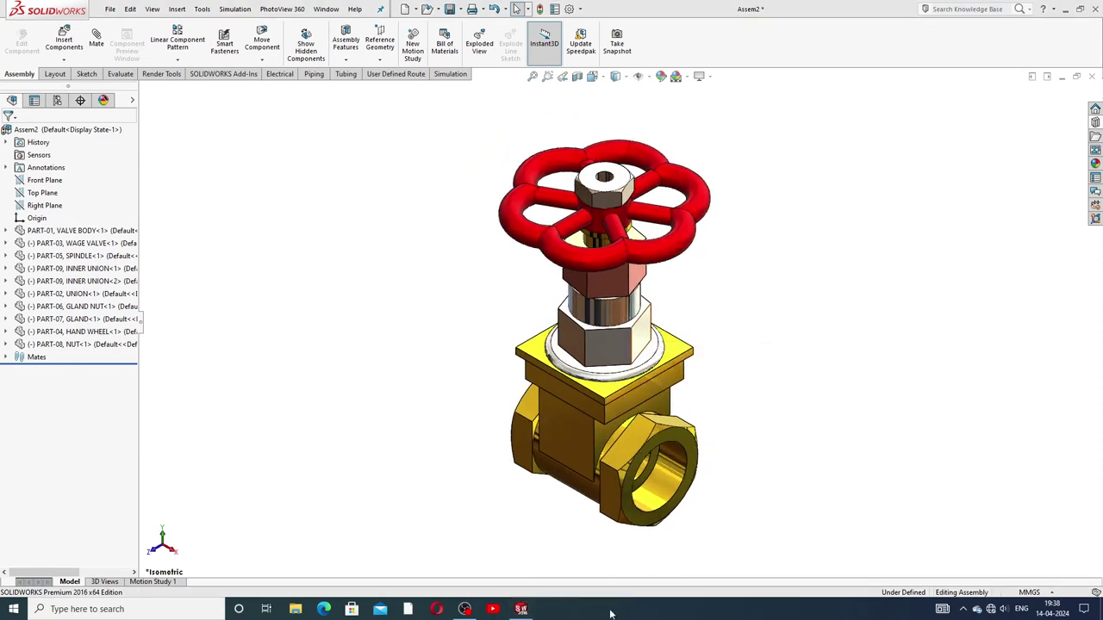
left_click(1090, 77)
left_click(551, 288)
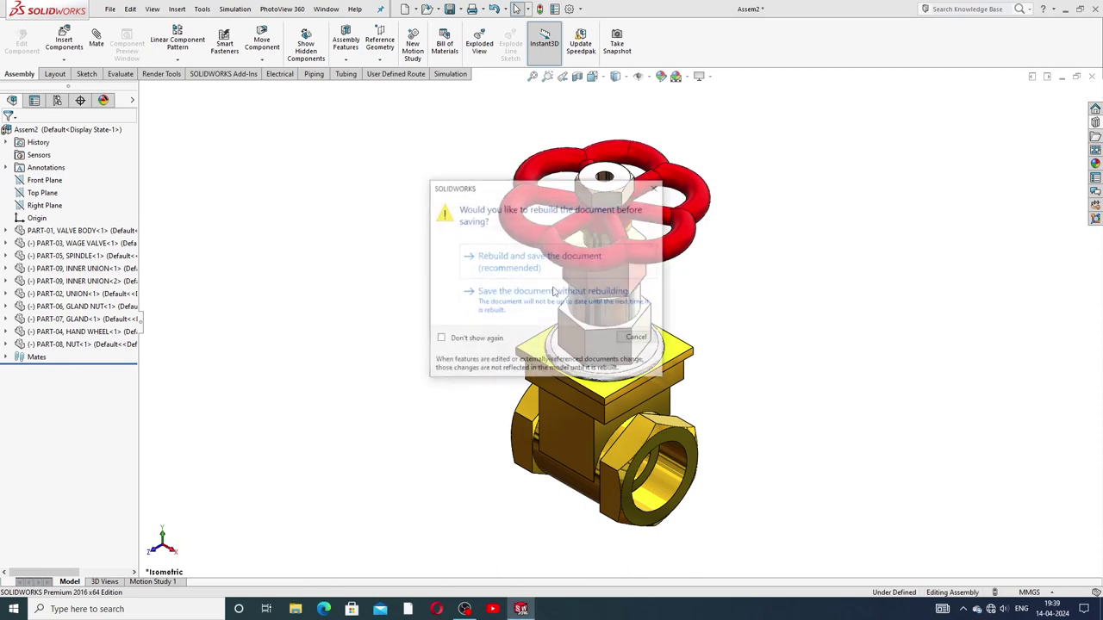
left_click(536, 269)
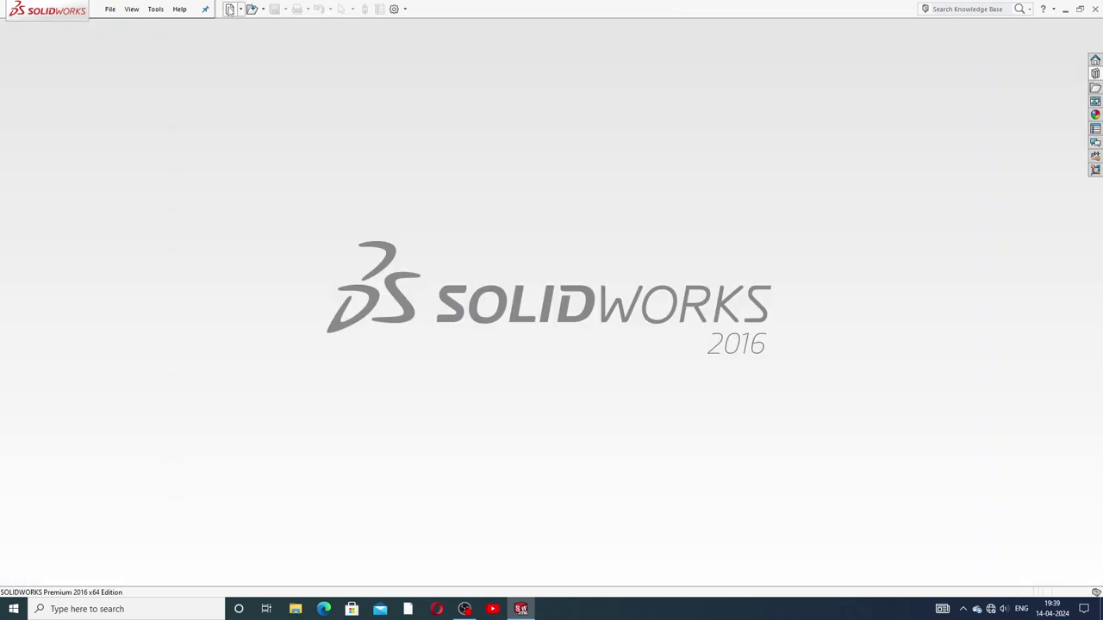
Create a new assembly document without inserting a component and give it a plain white background scene
left_click(230, 9)
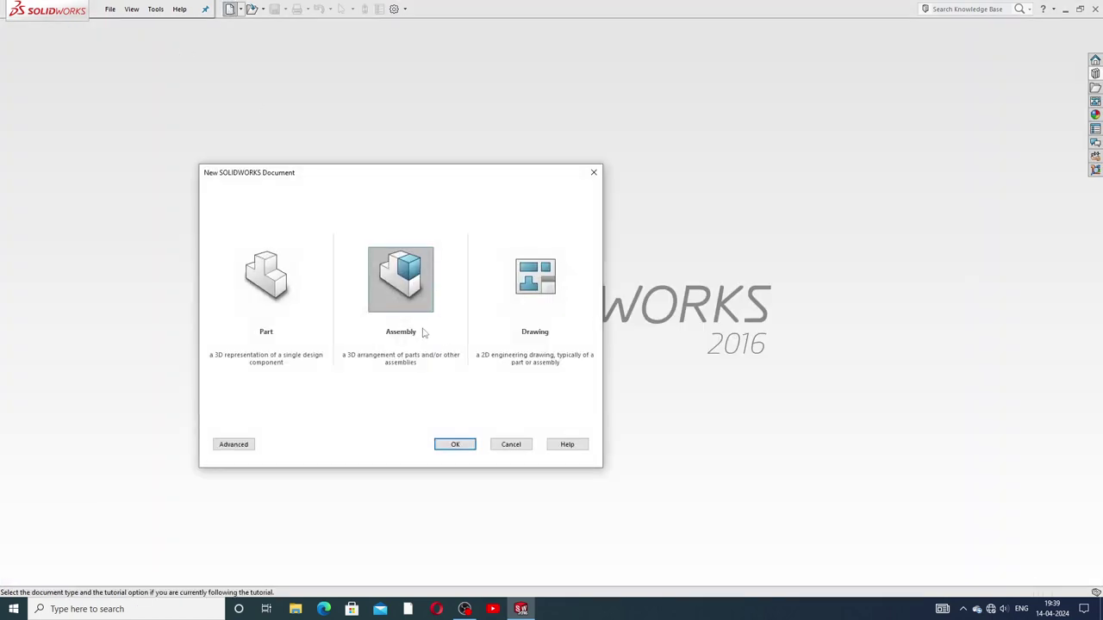
left_click(456, 444)
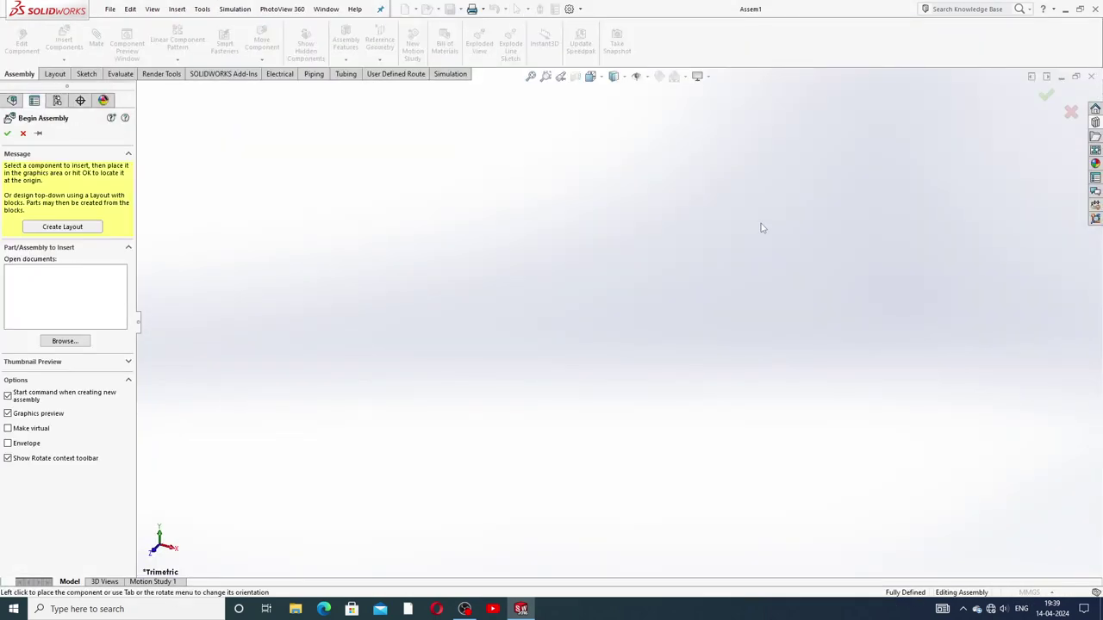
left_click(24, 134)
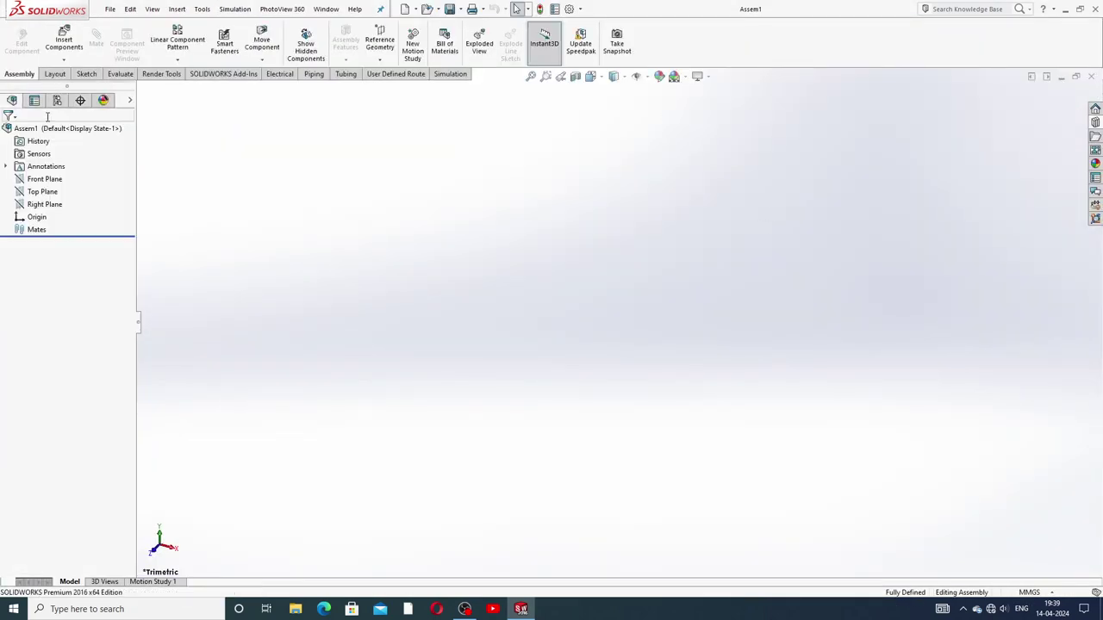
left_click(683, 76)
left_click(704, 33)
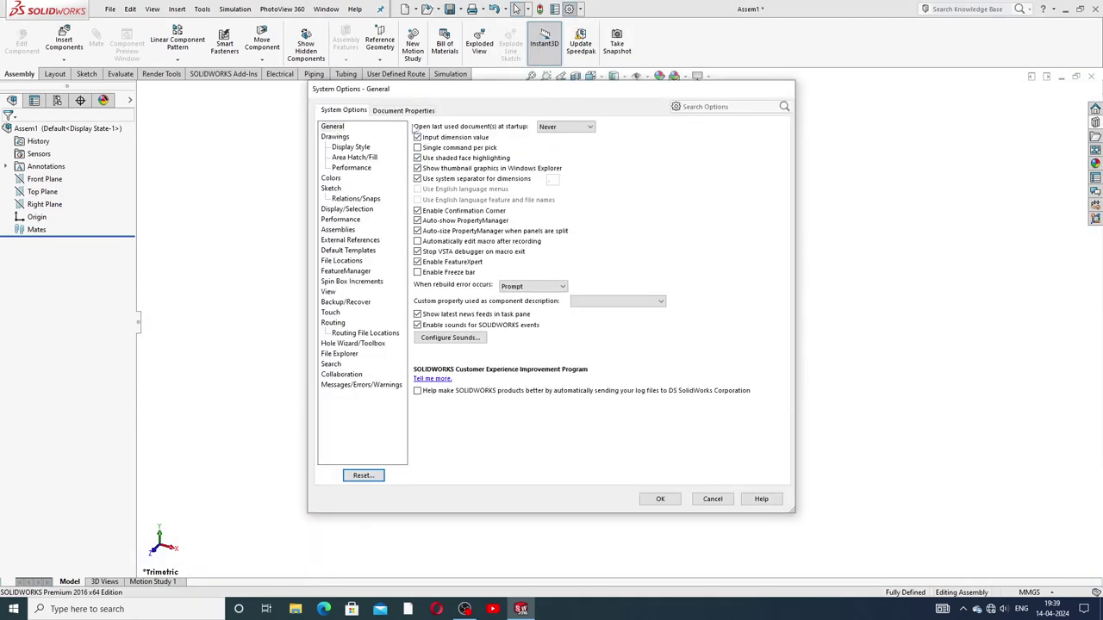
Raise the document's image quality, with shaded resolution at the maximum and wireframe resolution near the high end
left_click(403, 111)
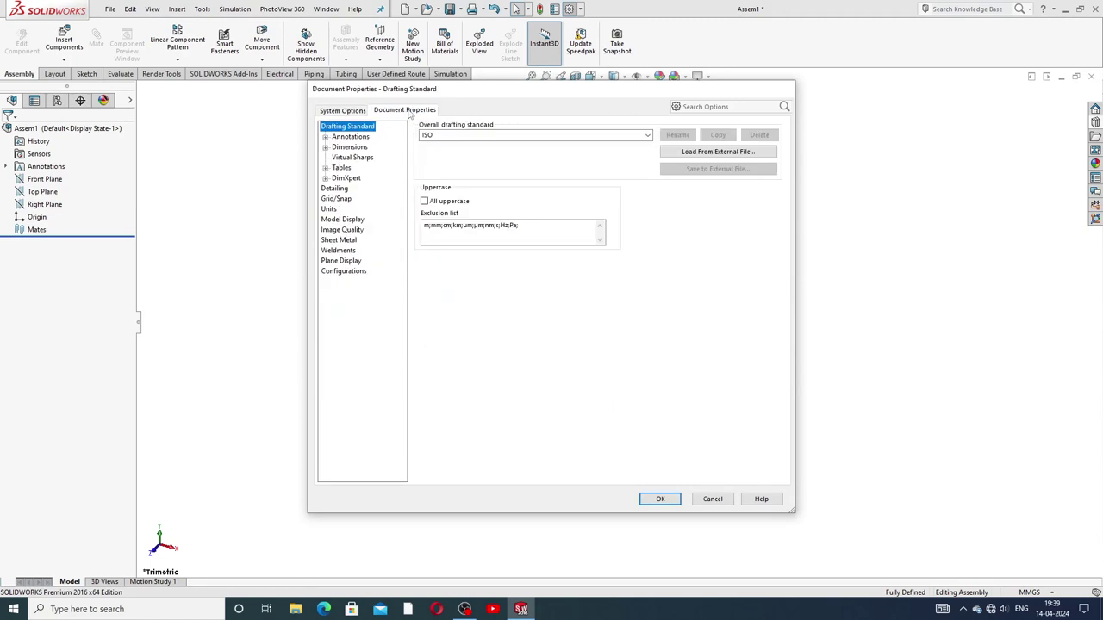
left_click(342, 230)
left_click_drag(520, 146, 633, 179)
left_click_drag(524, 259, 620, 264)
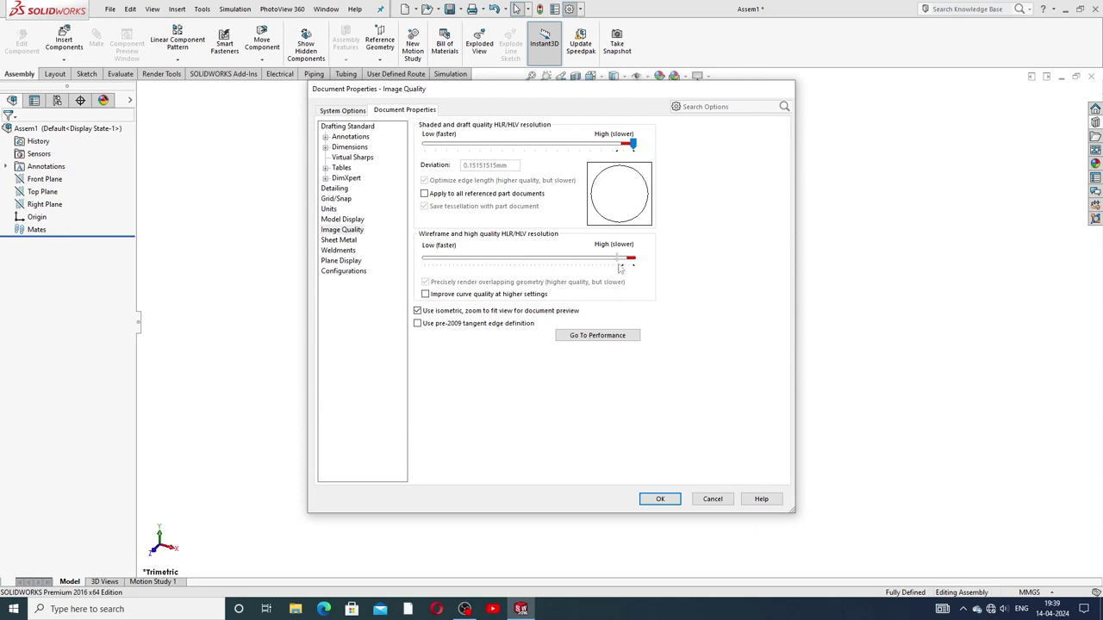
left_click(660, 498)
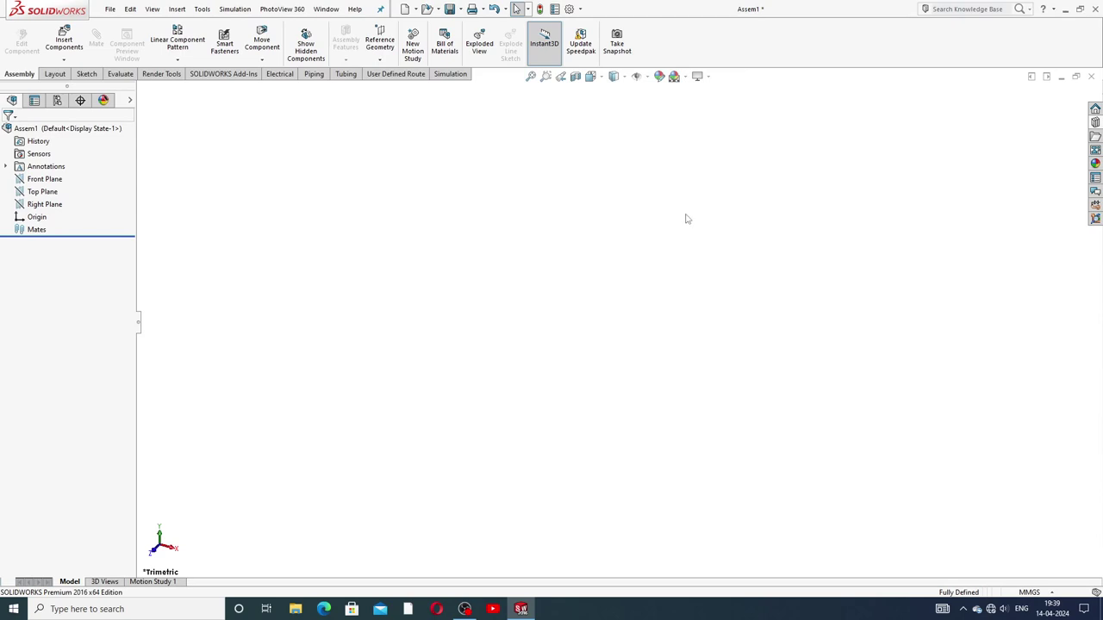
Start inserting a component and browse the part files in the 4.GATE VALVE DESIGN folder
left_click(68, 52)
left_click(68, 329)
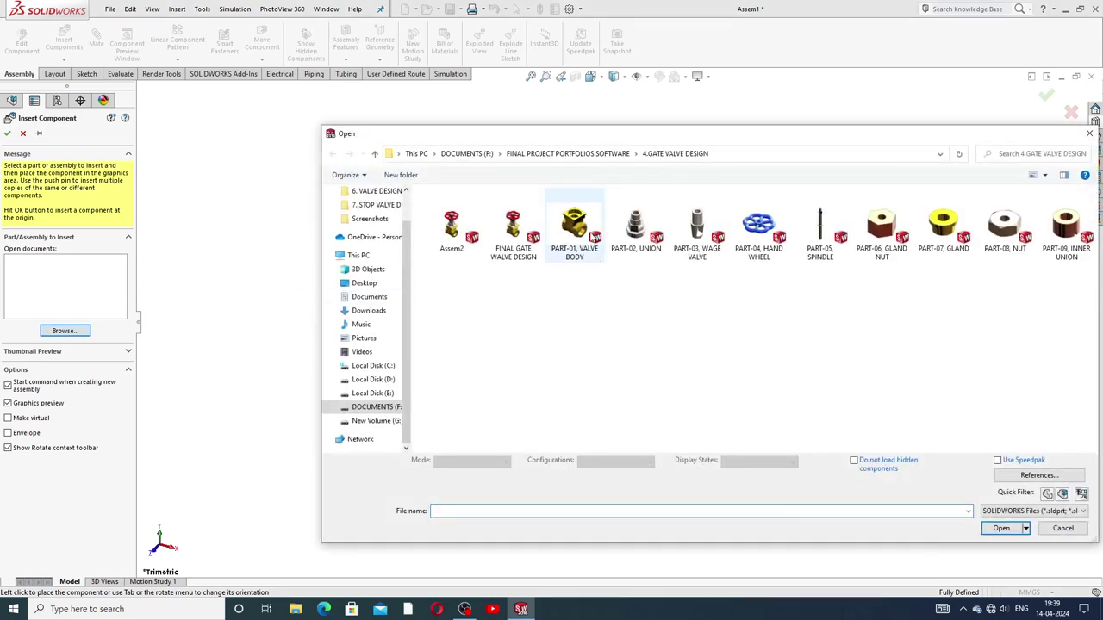
Try the small icons, tiles and content views for the part files, and return to large icons
left_click(1044, 175)
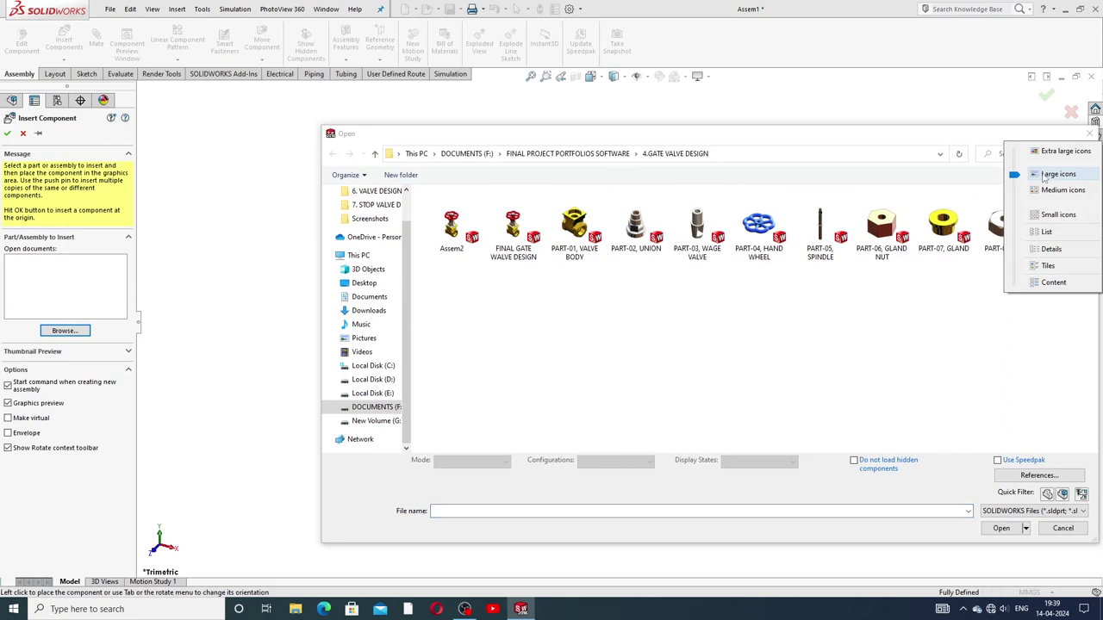
left_click(1046, 225)
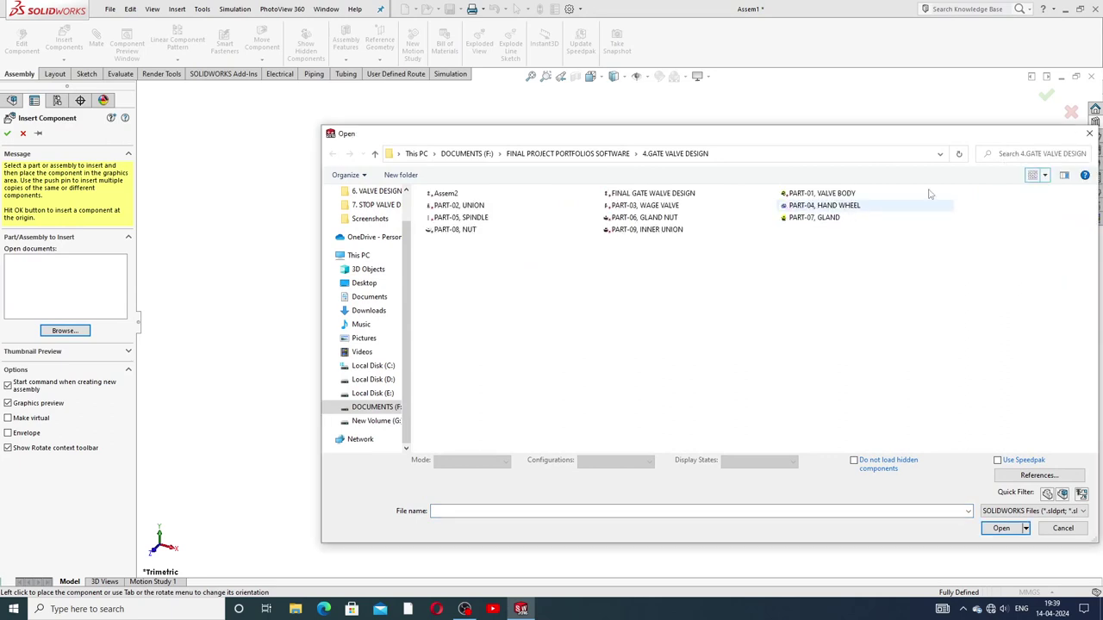
left_click(1045, 175)
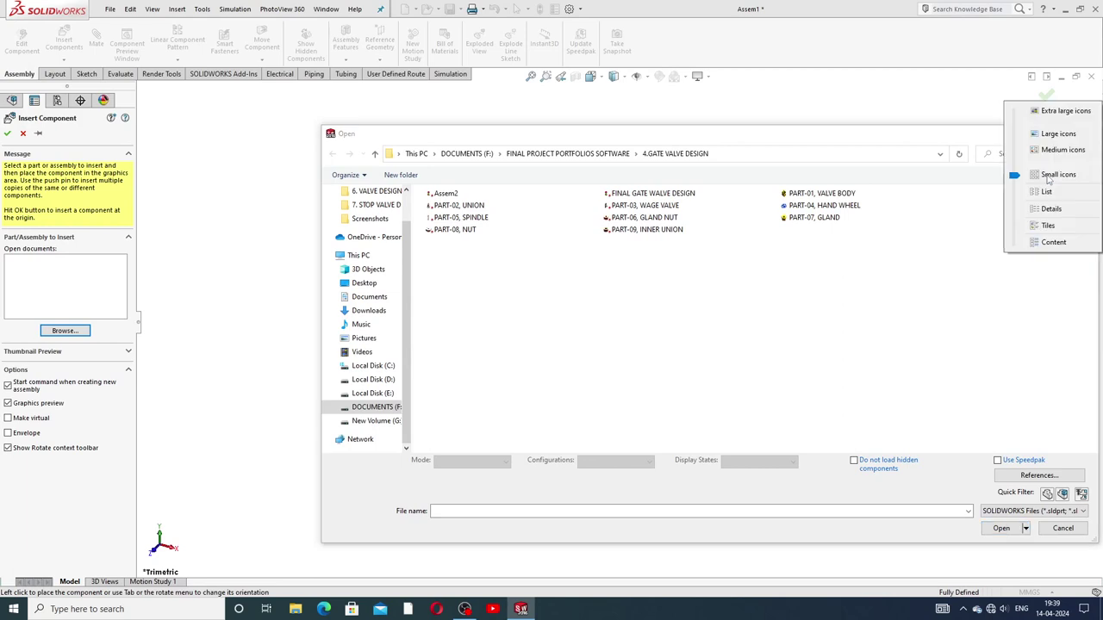
left_click(1046, 225)
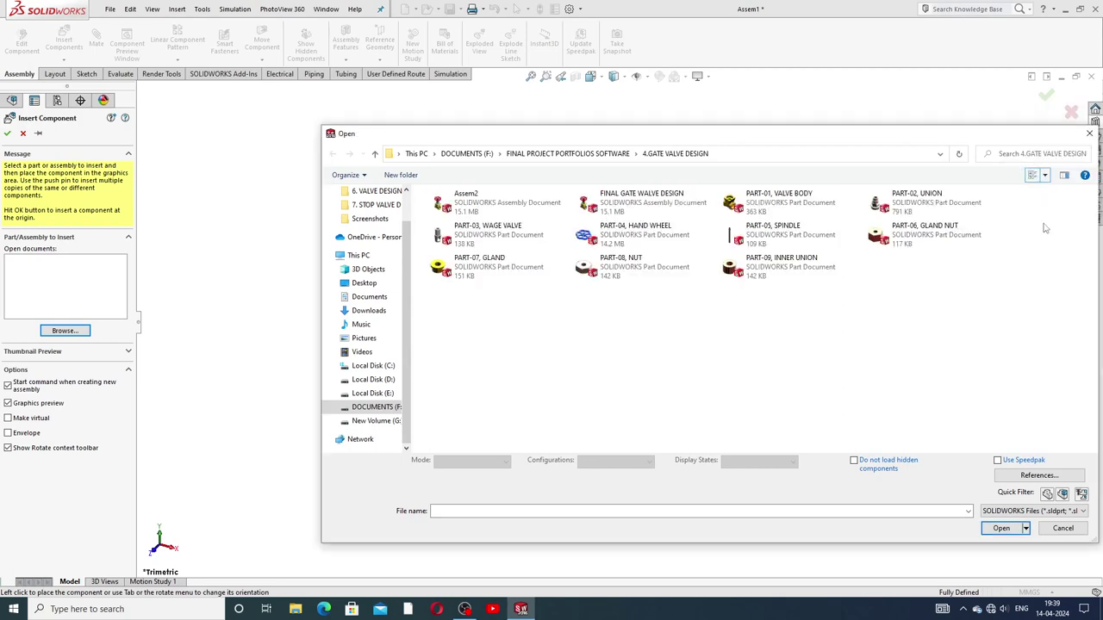
left_click(1044, 175)
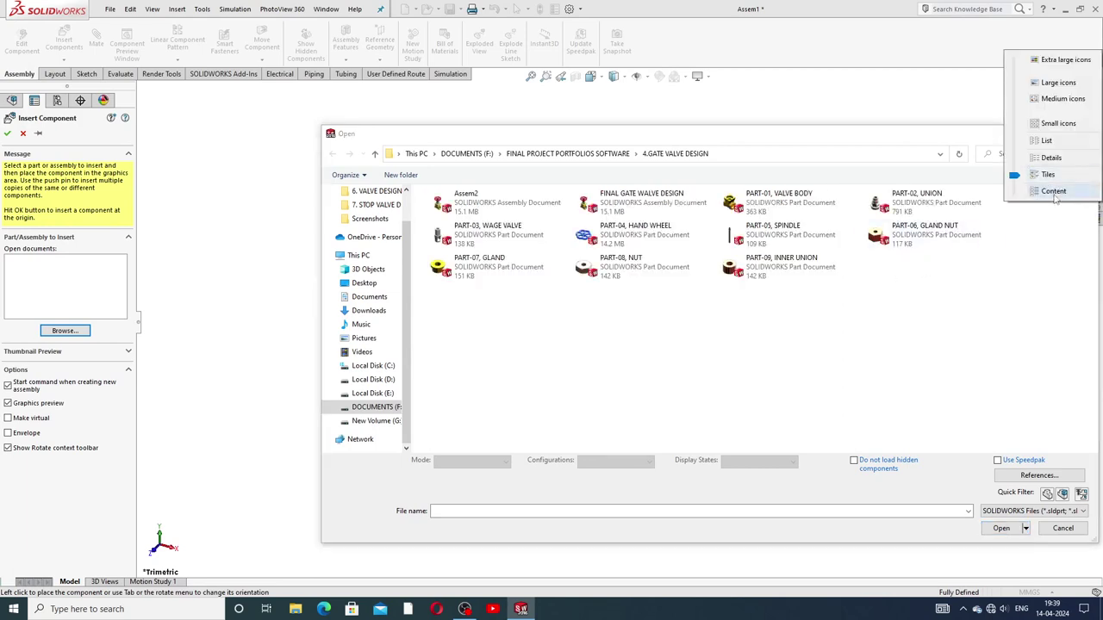
left_click(1052, 192)
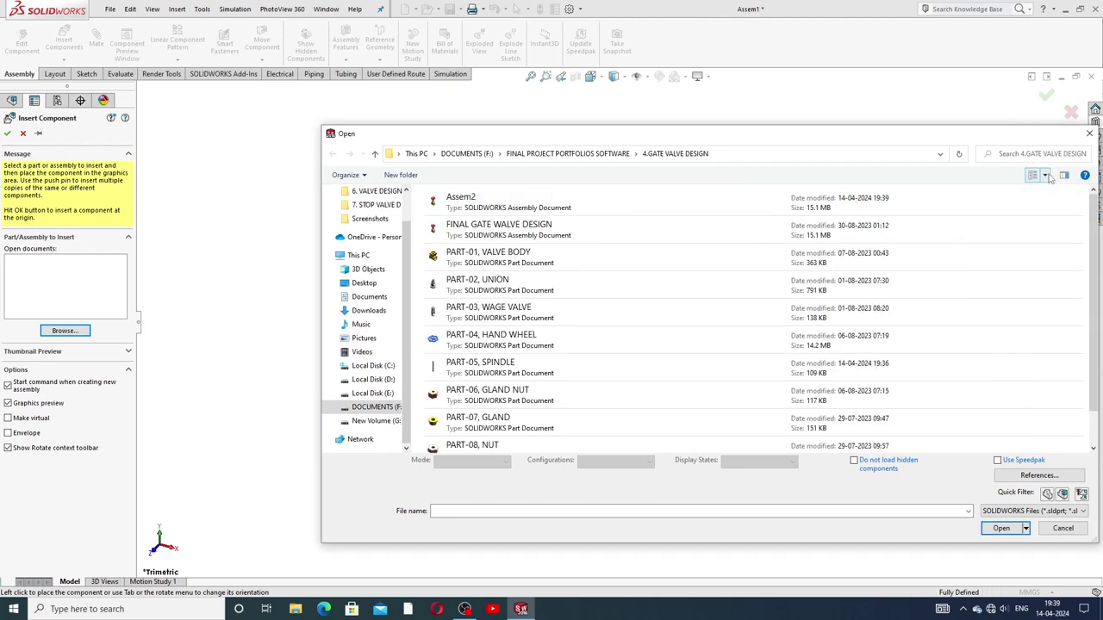
left_click(1045, 176)
left_click(1057, 66)
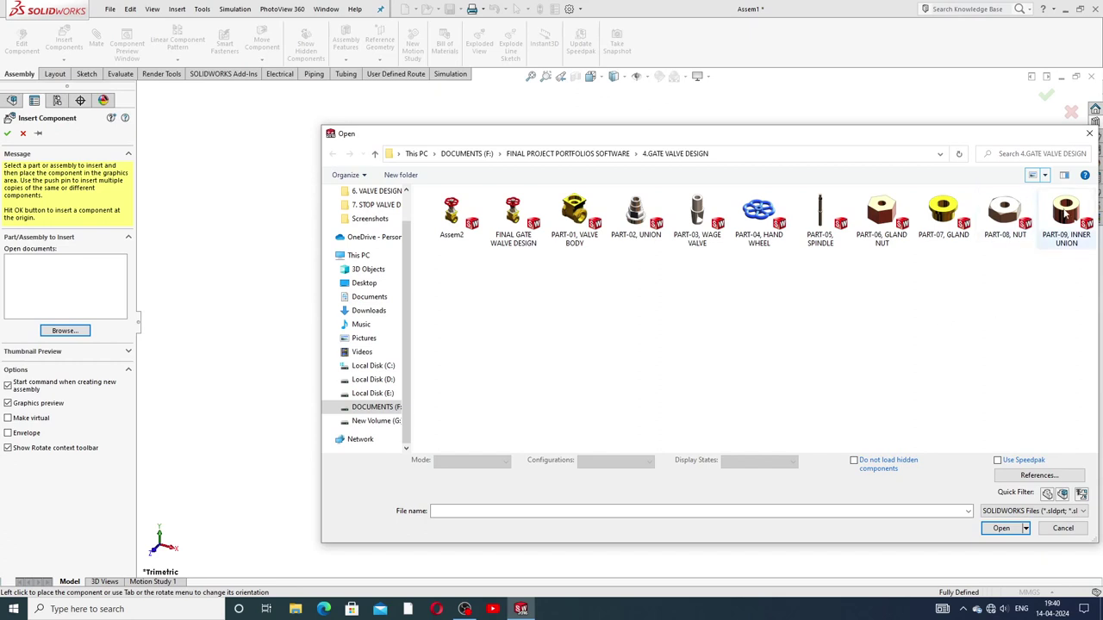
left_click(1044, 175)
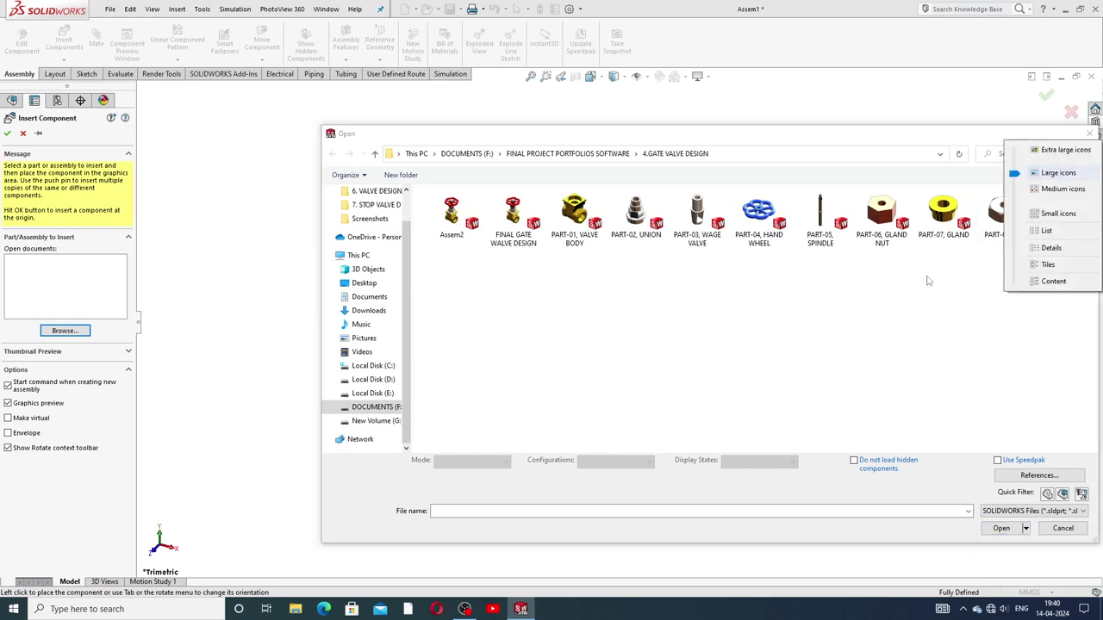
left_click(918, 325)
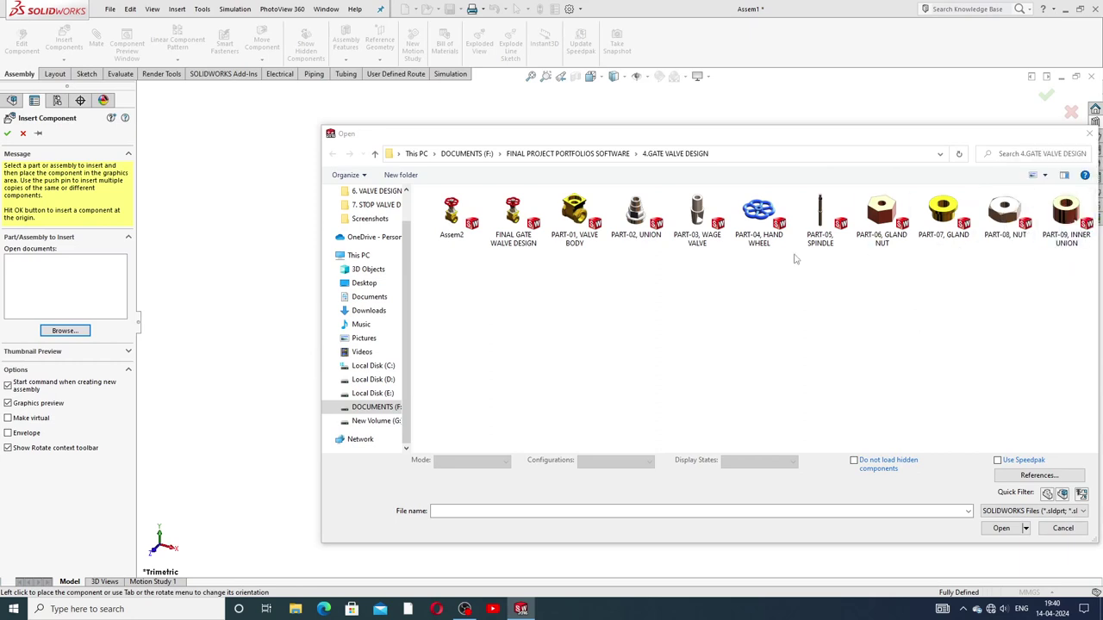
Insert PART-01, VALVE BODY as the first component and place it in the assembly
left_click(575, 222)
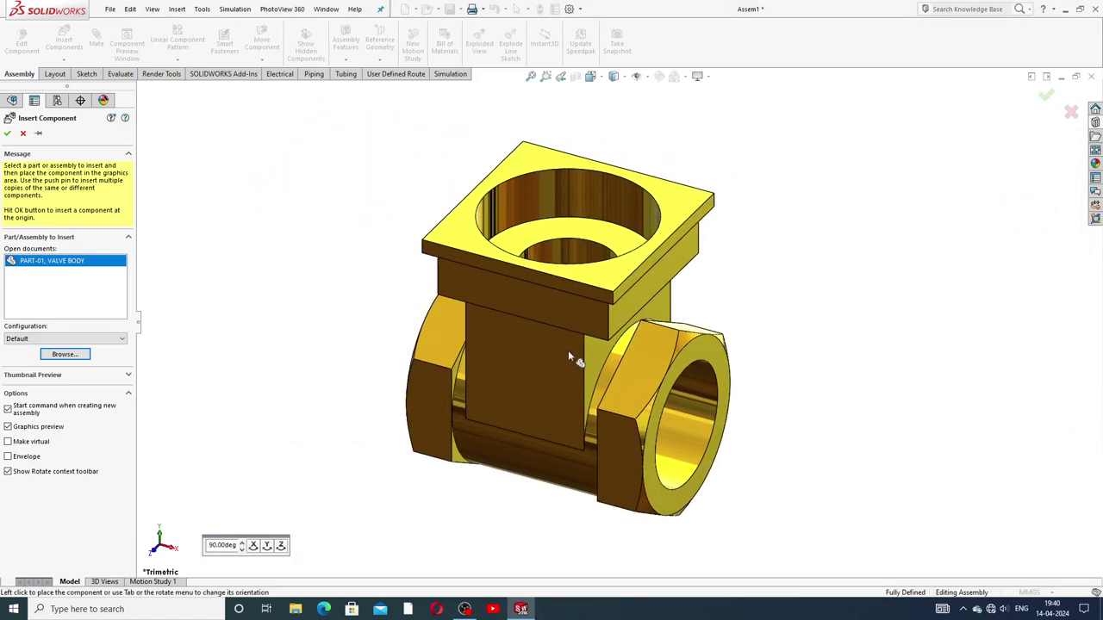
left_click(567, 350)
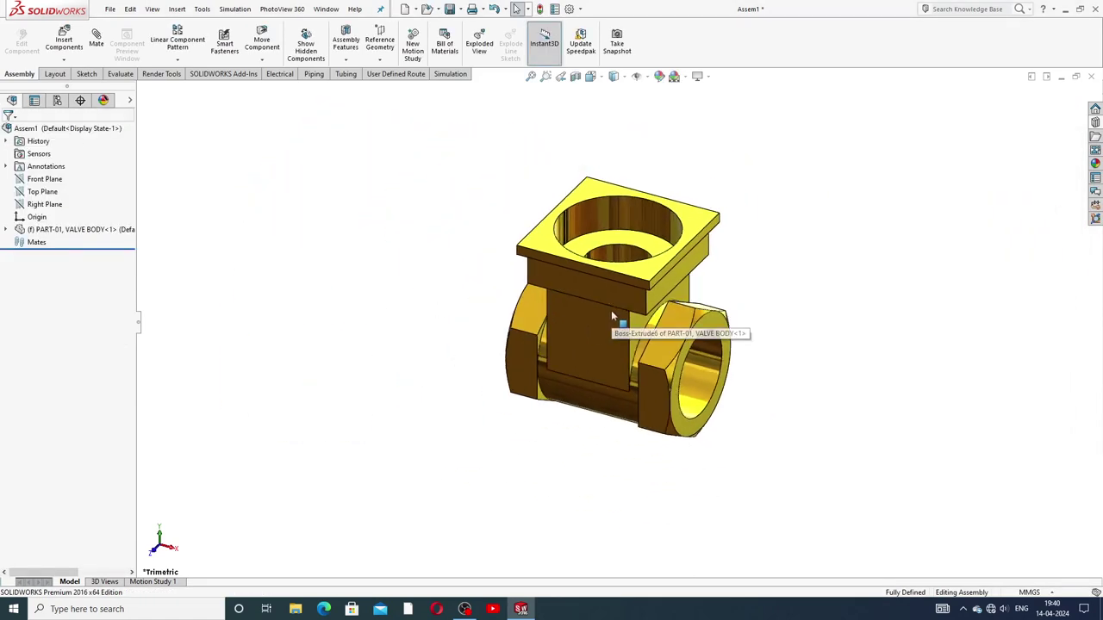
Float the fixed PART-01, VALVE BODY component so that it can be moved and mated
left_click(576, 341)
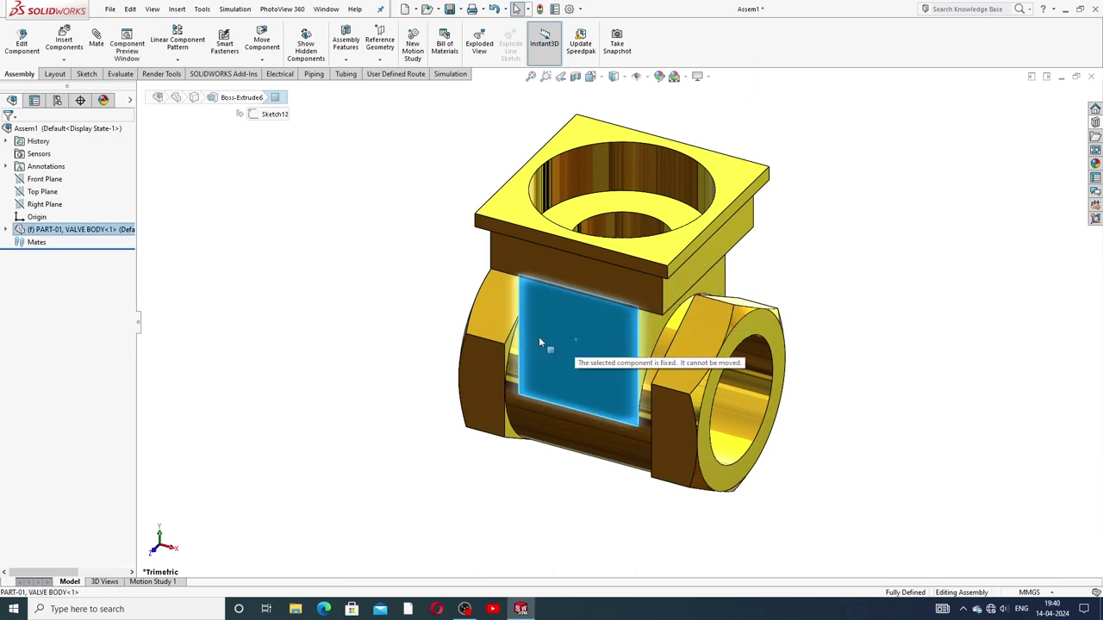
left_click(834, 251)
left_click(597, 324)
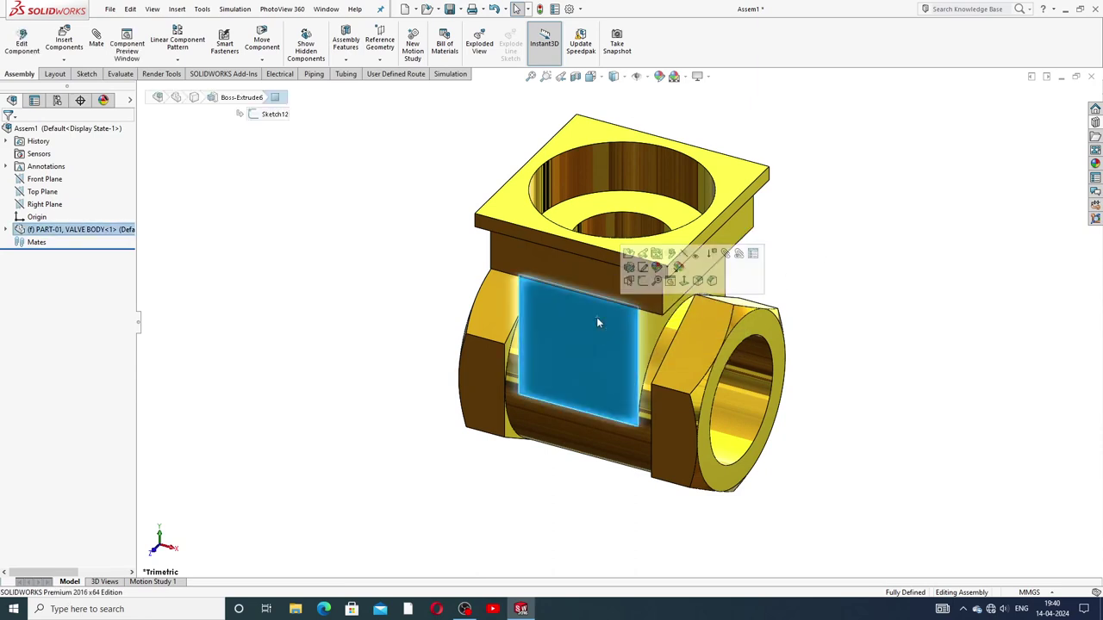
right_click(597, 323)
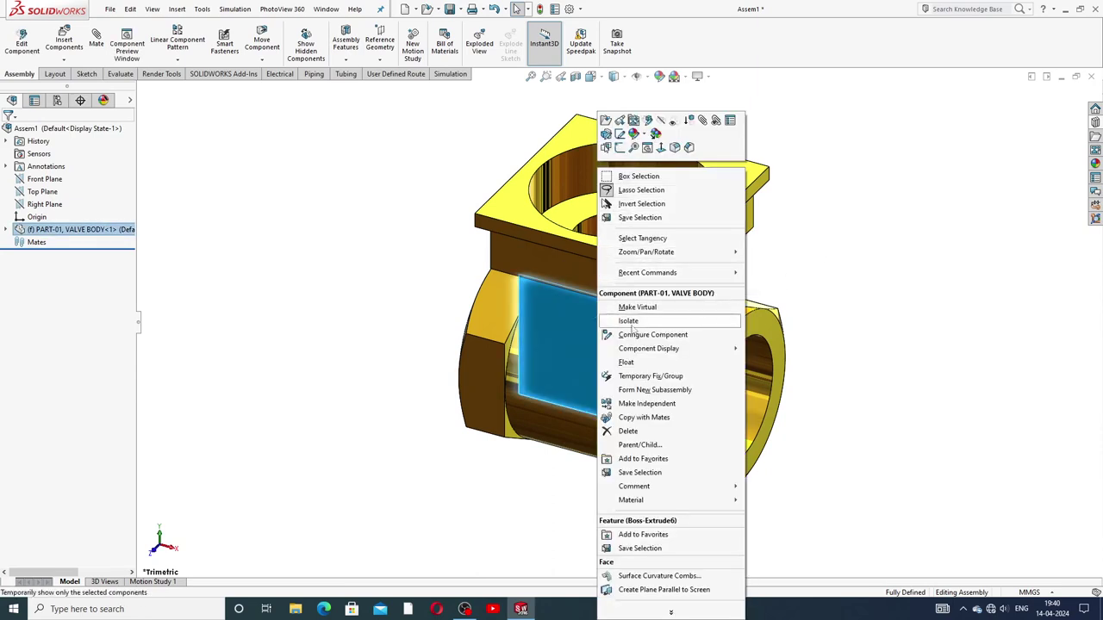
left_click(630, 362)
left_click_drag(608, 342, 628, 354)
scroll(626, 348, "up", 3)
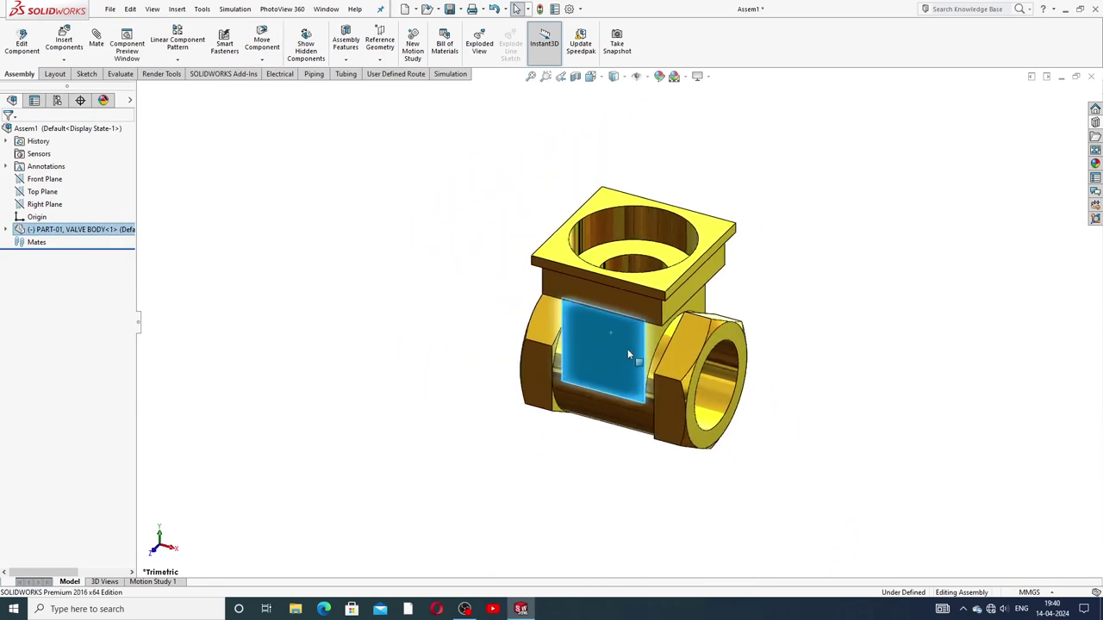
left_click(336, 229)
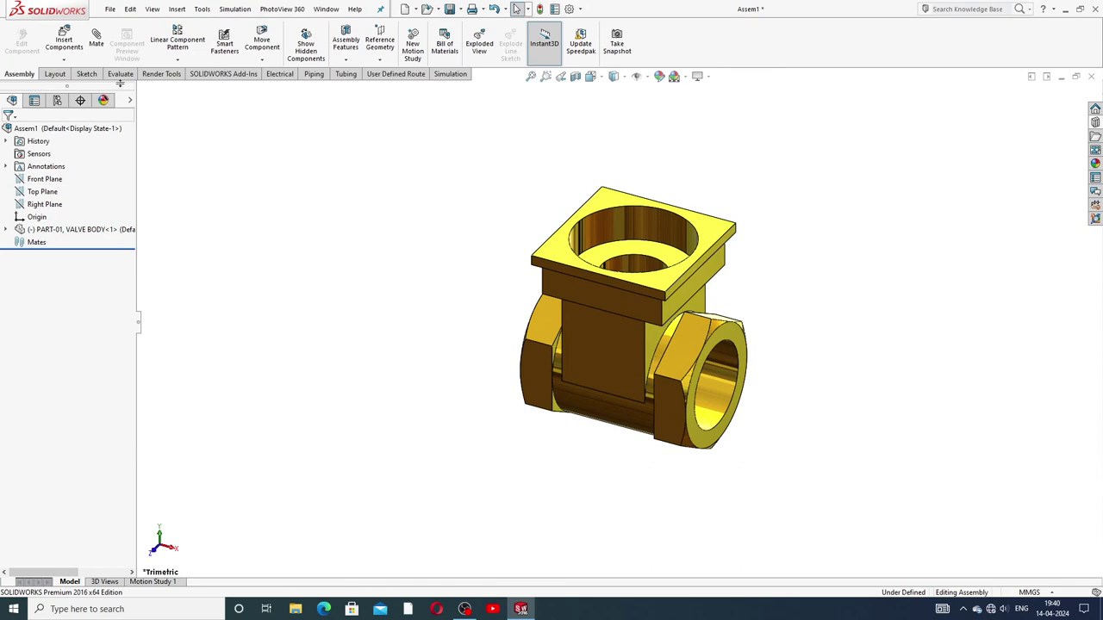
Mate the valve body's origin coincident with the assembly origin, with the axes aligned
left_click(37, 218)
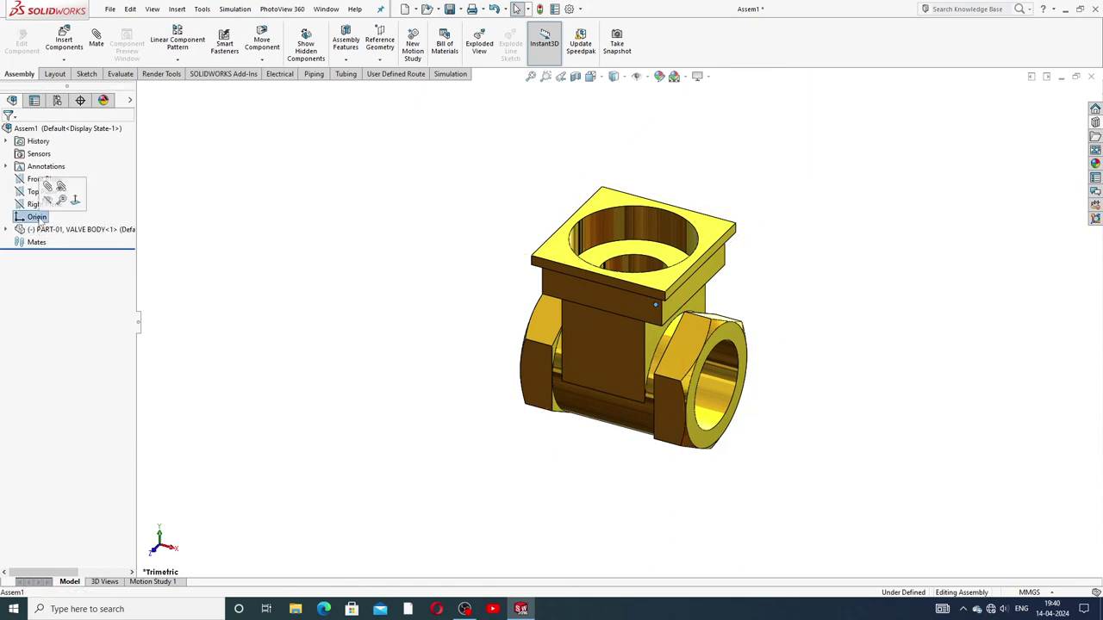
left_click(96, 39)
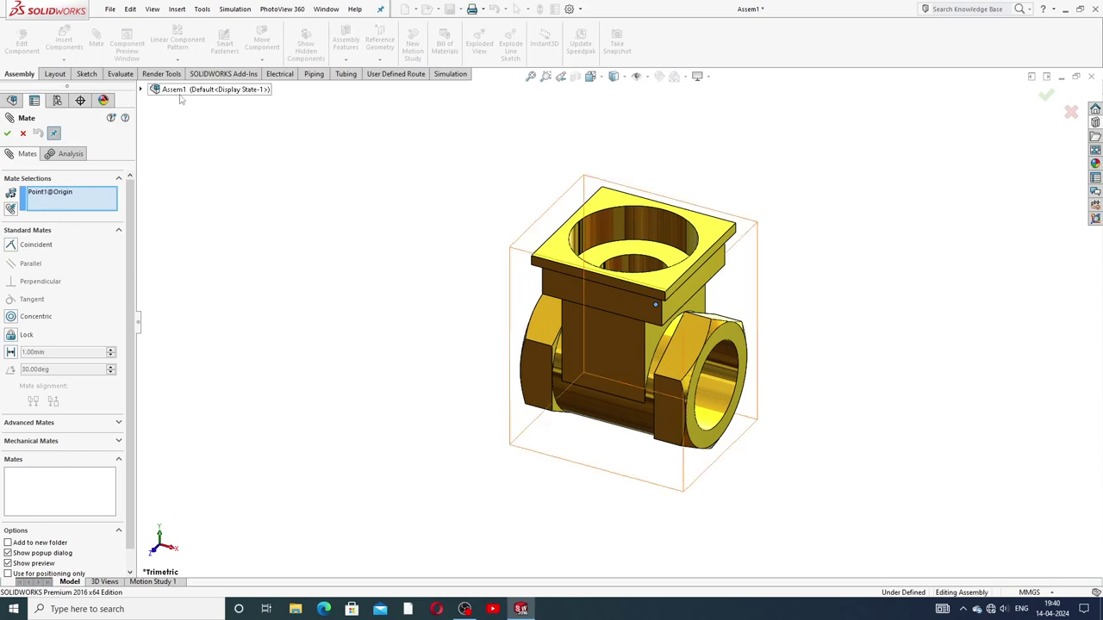
left_click(142, 89)
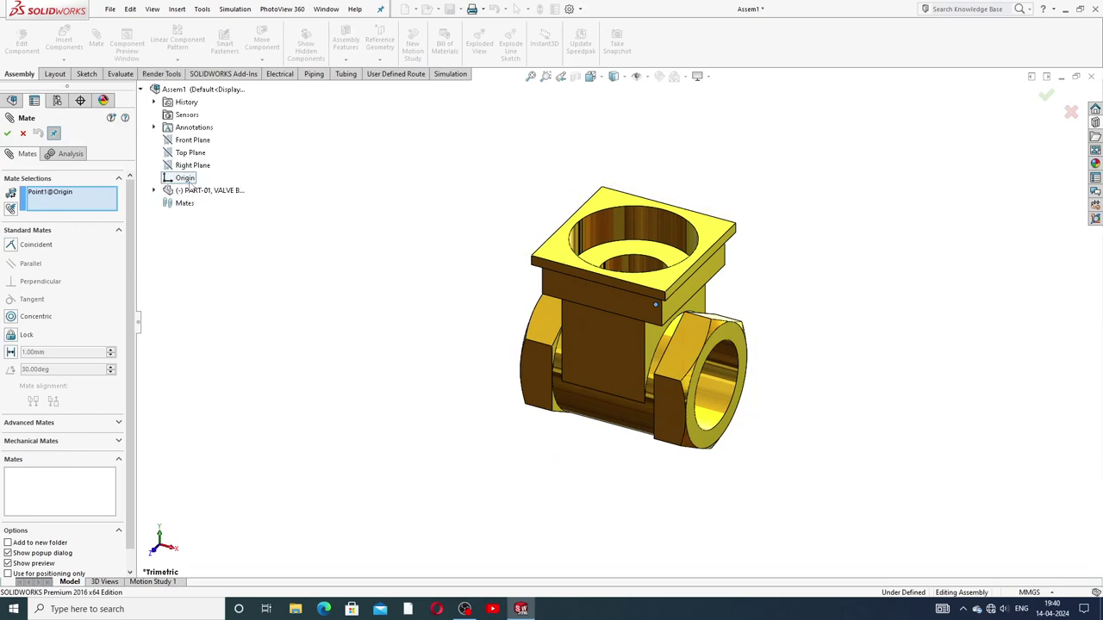
left_click(155, 191)
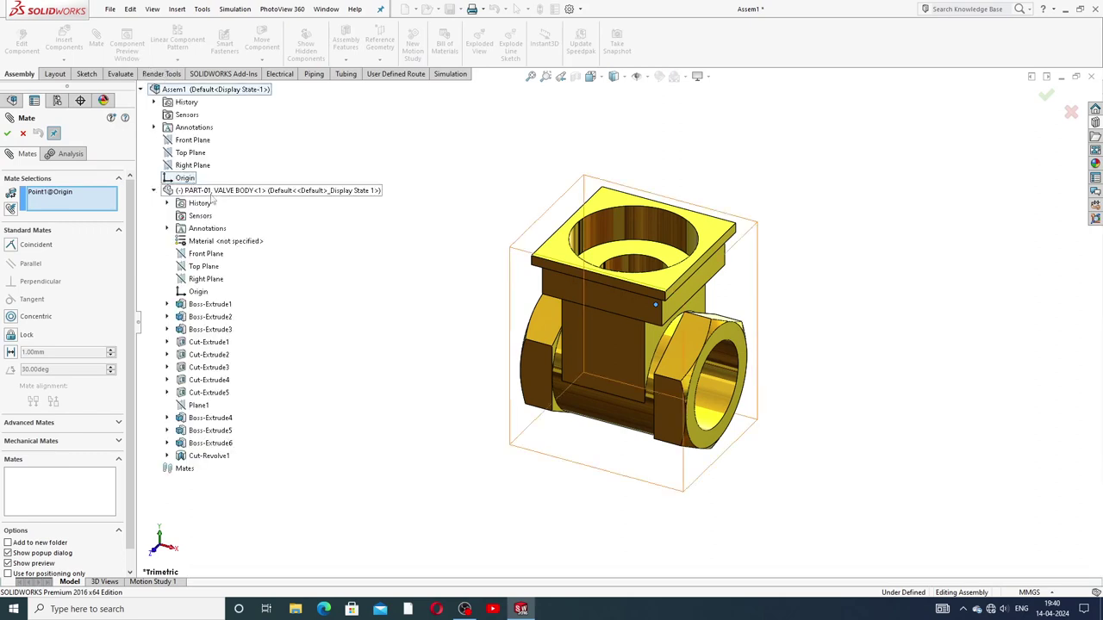
left_click(198, 292)
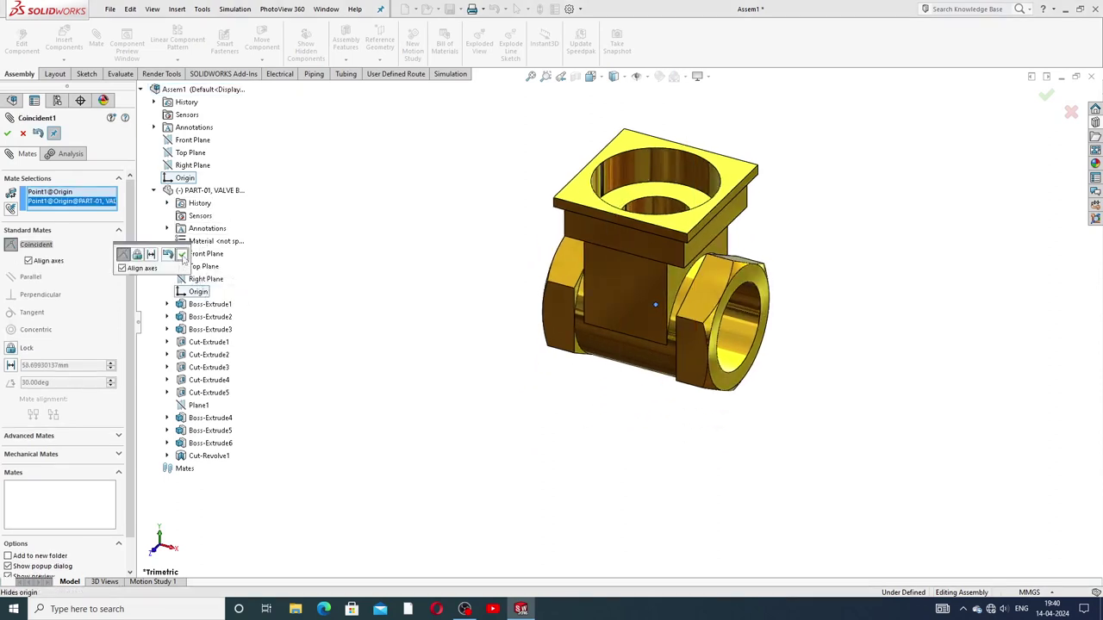
left_click(182, 255)
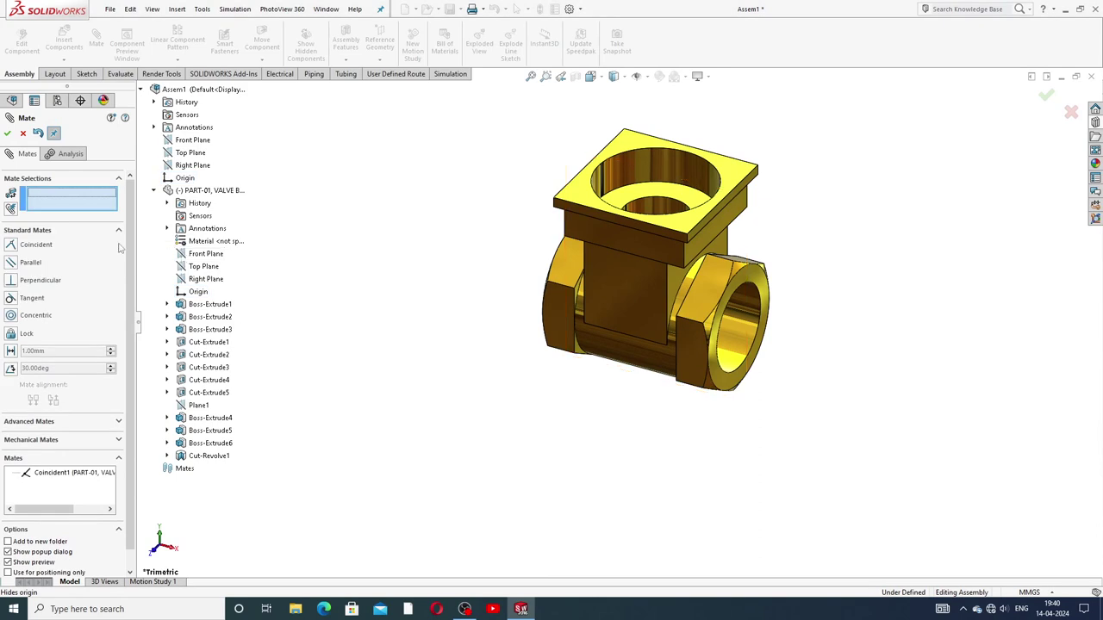
left_click(23, 134)
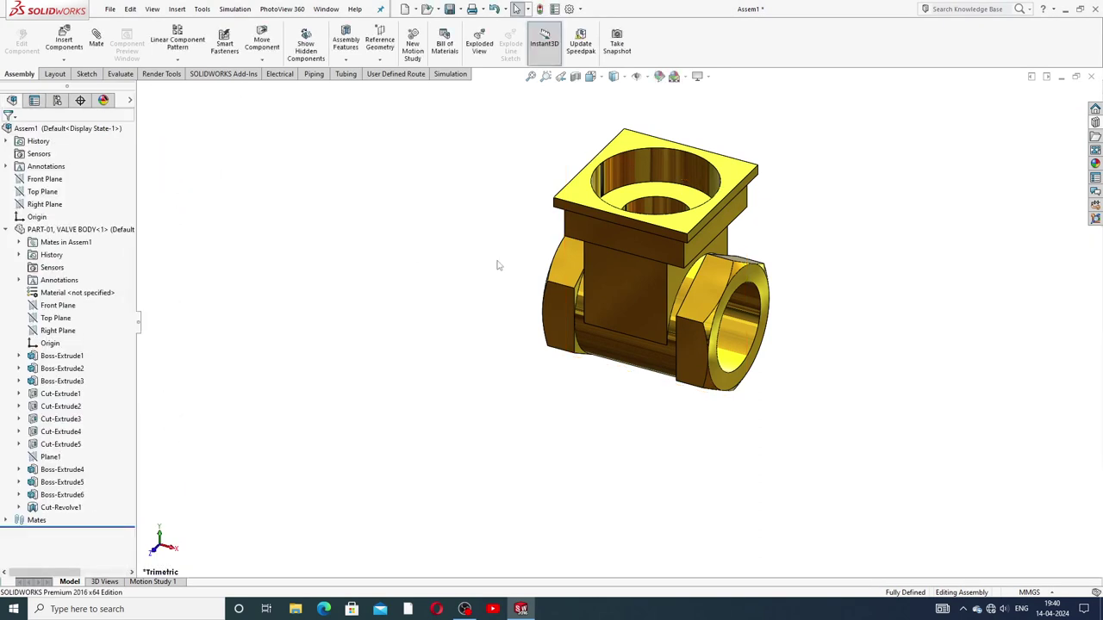
left_click(7, 230)
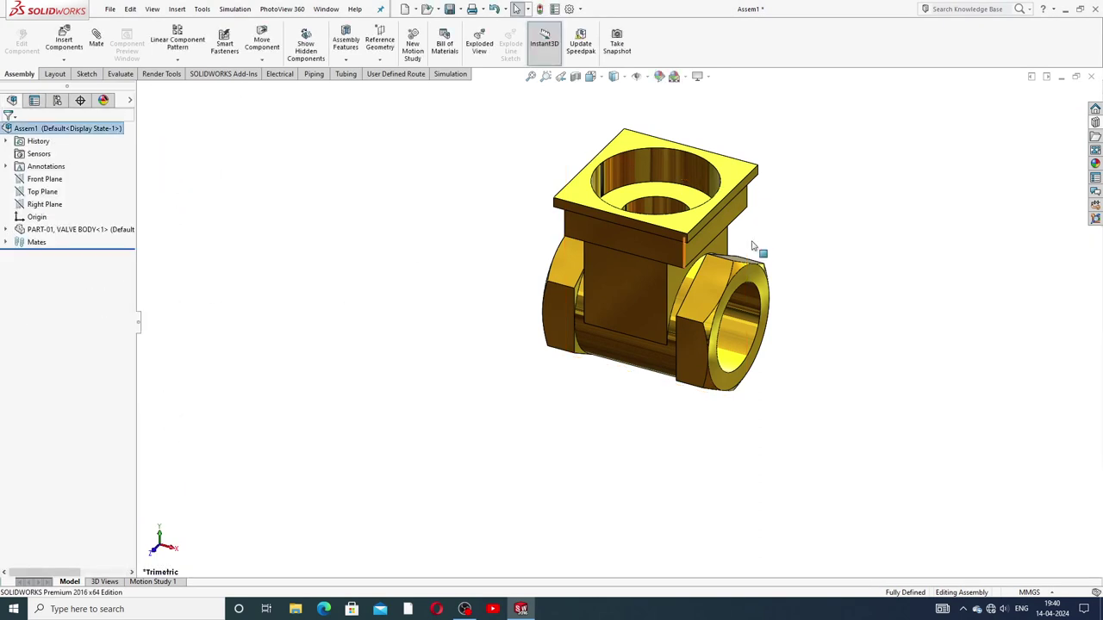
Test whether the mated valve body can still be moved in the assembly
left_click(663, 267)
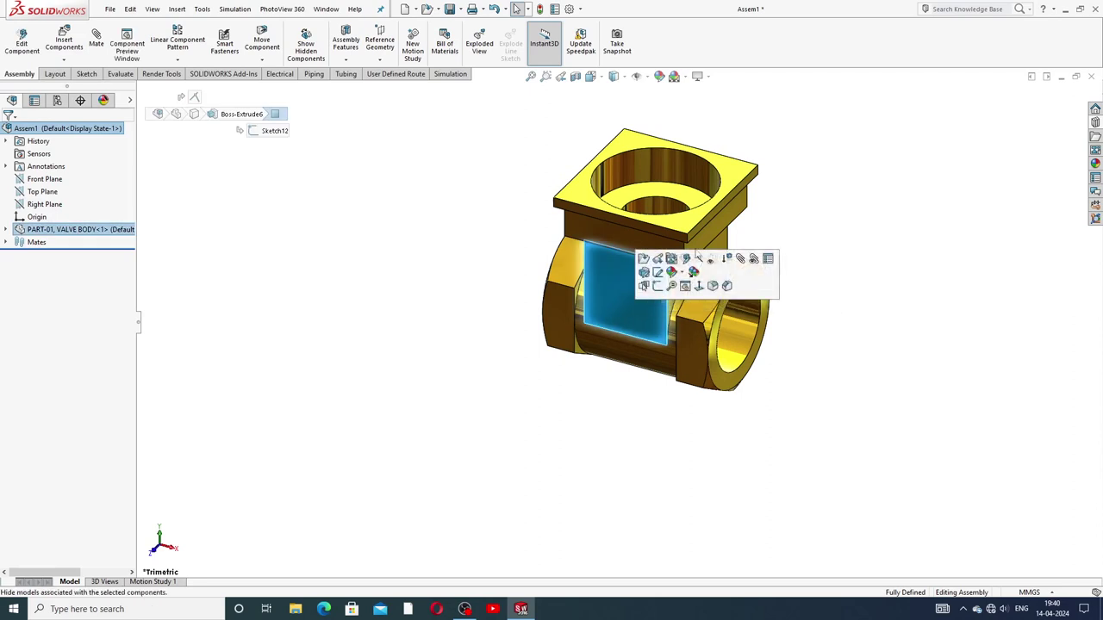
left_click(795, 205)
left_click_drag(702, 219, 675, 213)
left_click_drag(675, 332, 755, 285)
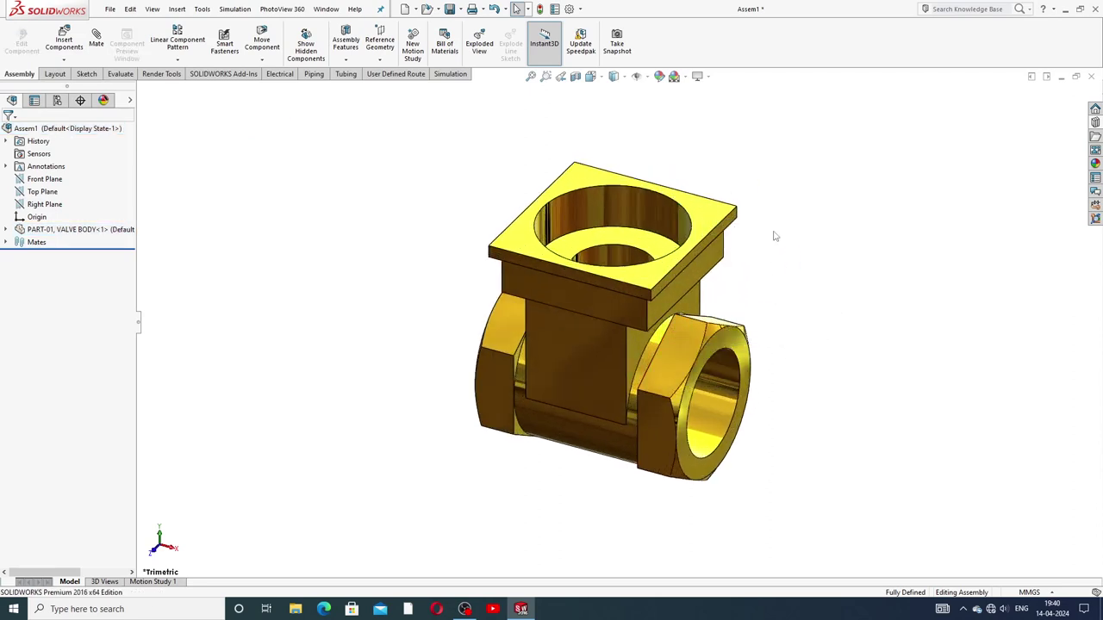
Insert PART-03, WAGE VALVE from the 4.GATE VALVE DESIGN folder and place it beside the valve body
scroll(676, 339, "down", 2)
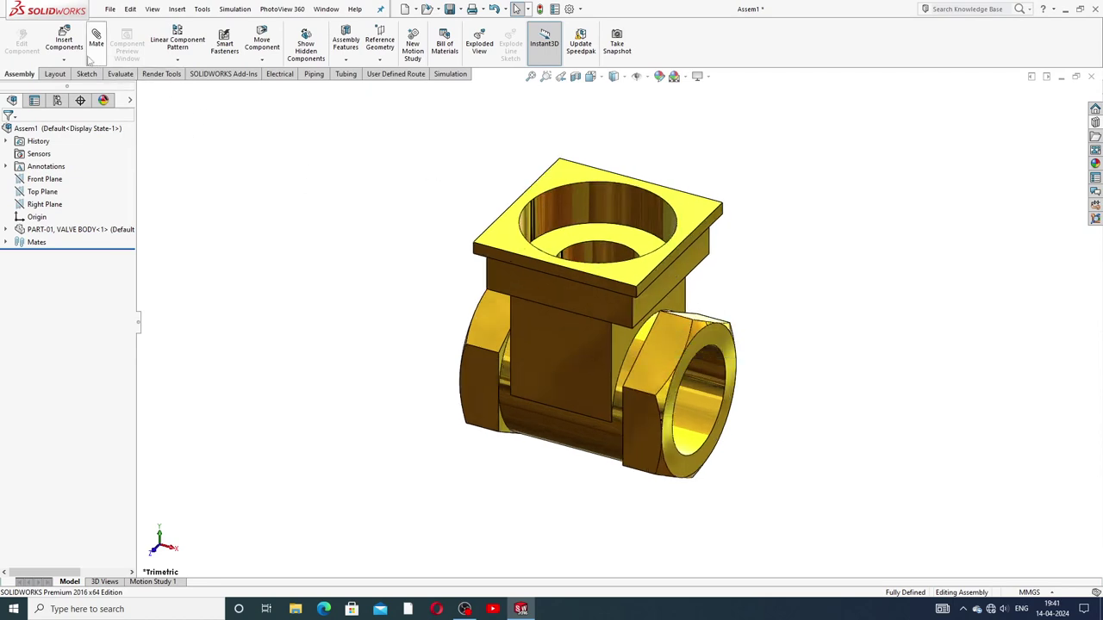
left_click(65, 41)
left_click(66, 333)
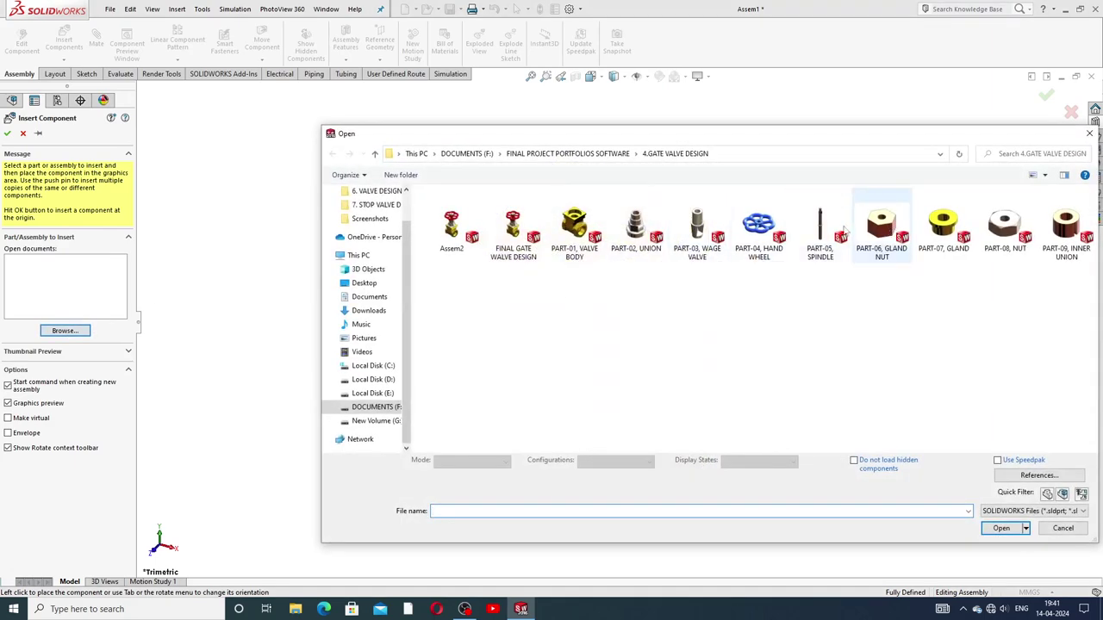
left_click(700, 233)
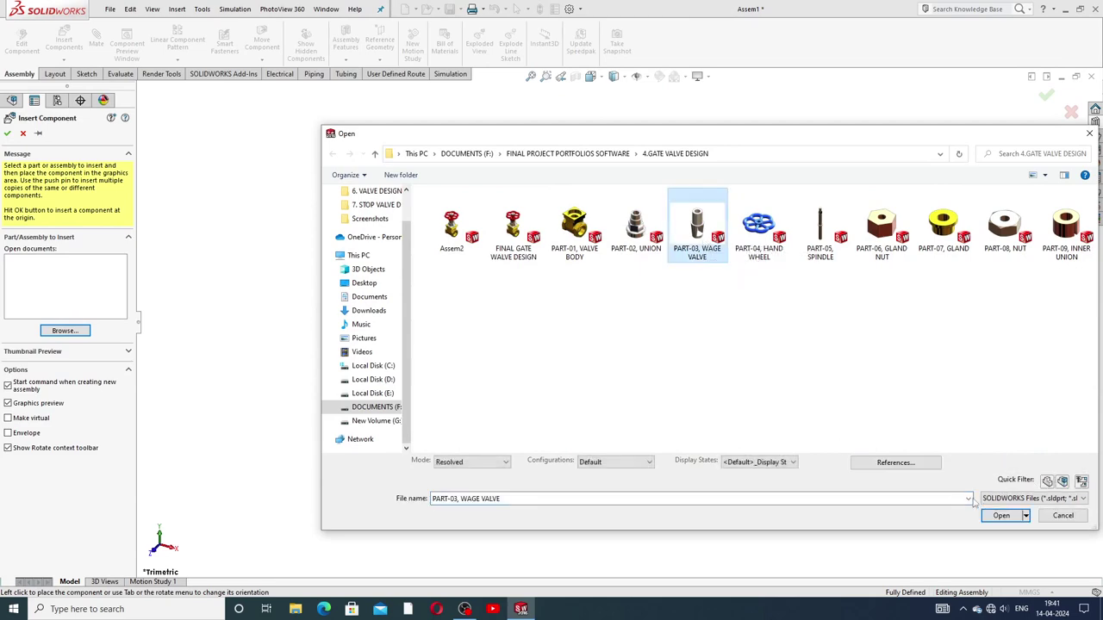
left_click(1000, 516)
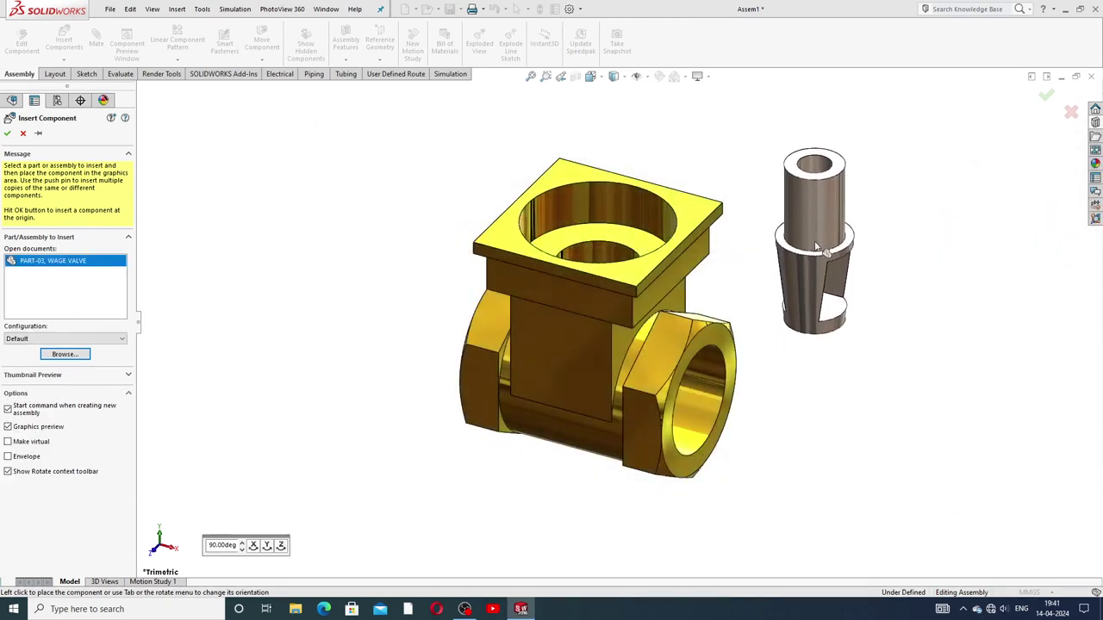
left_click(823, 258)
Add a coincident mate between the wage valve's bottom face and the flat seat face inside the valve body's bore
scroll(869, 344, "down", 3)
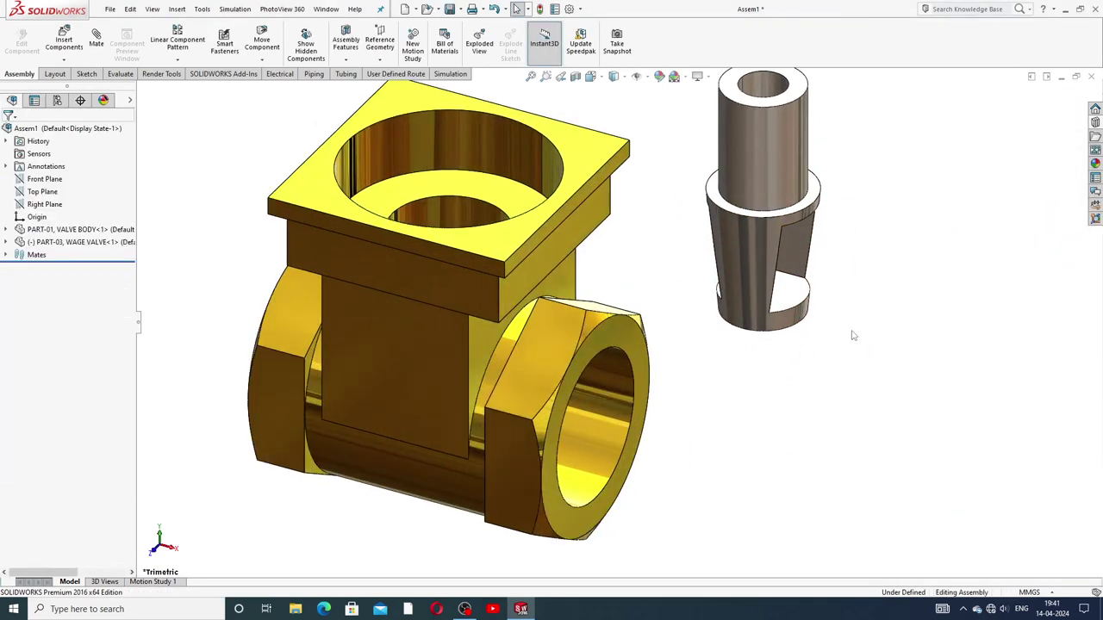
middle_click_drag(852, 332, 779, 274)
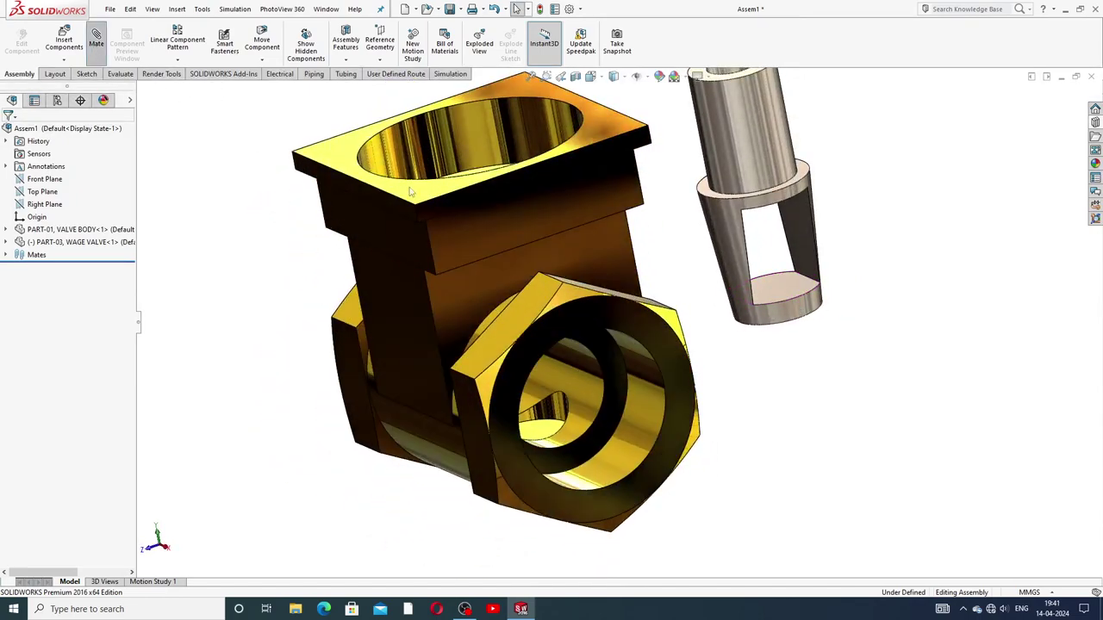
middle_click_drag(847, 296, 853, 170)
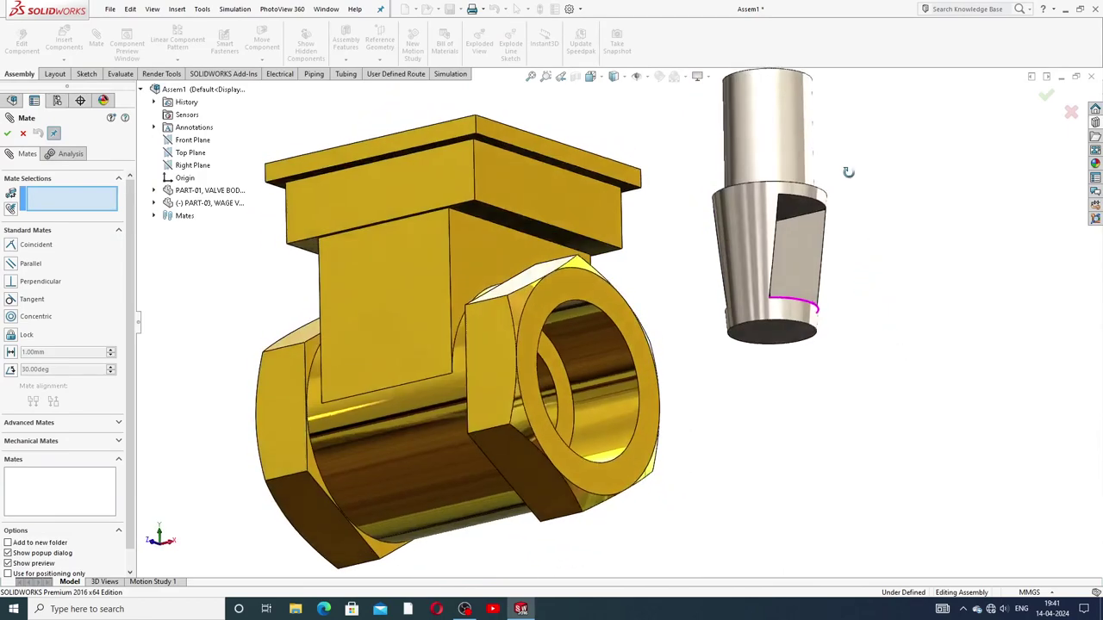
left_click(780, 334)
middle_click_drag(680, 272, 597, 400)
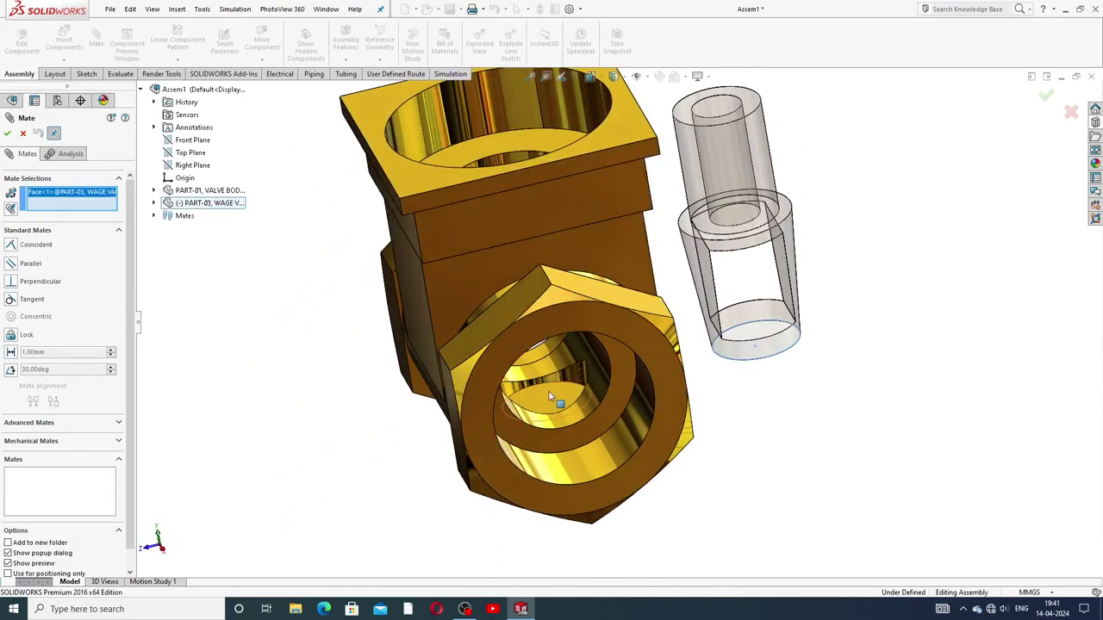
left_click(558, 397)
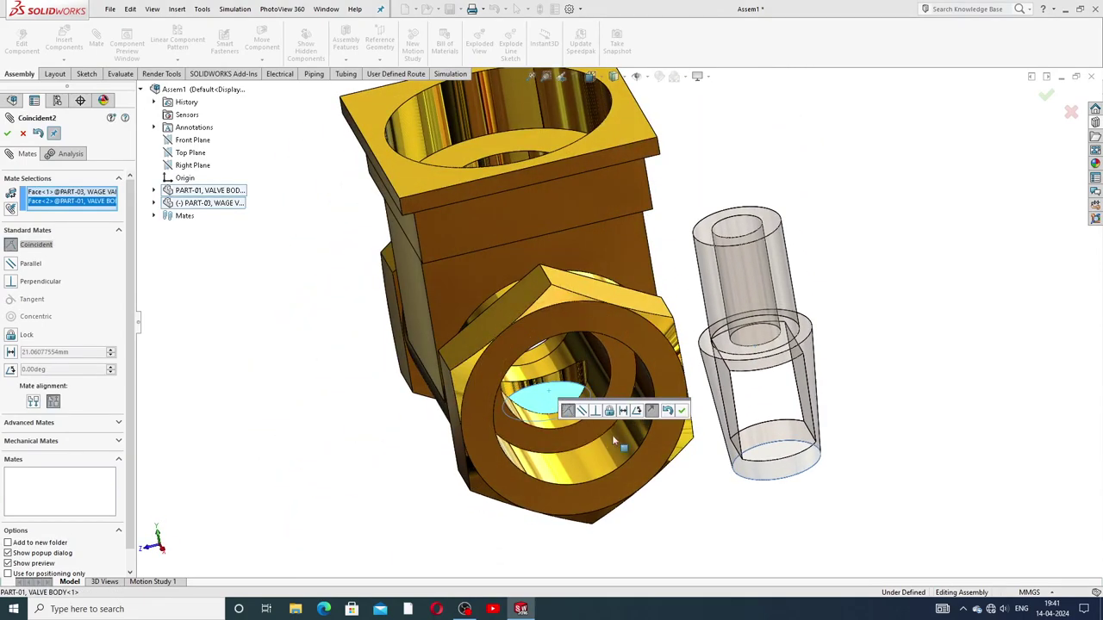
left_click(681, 410)
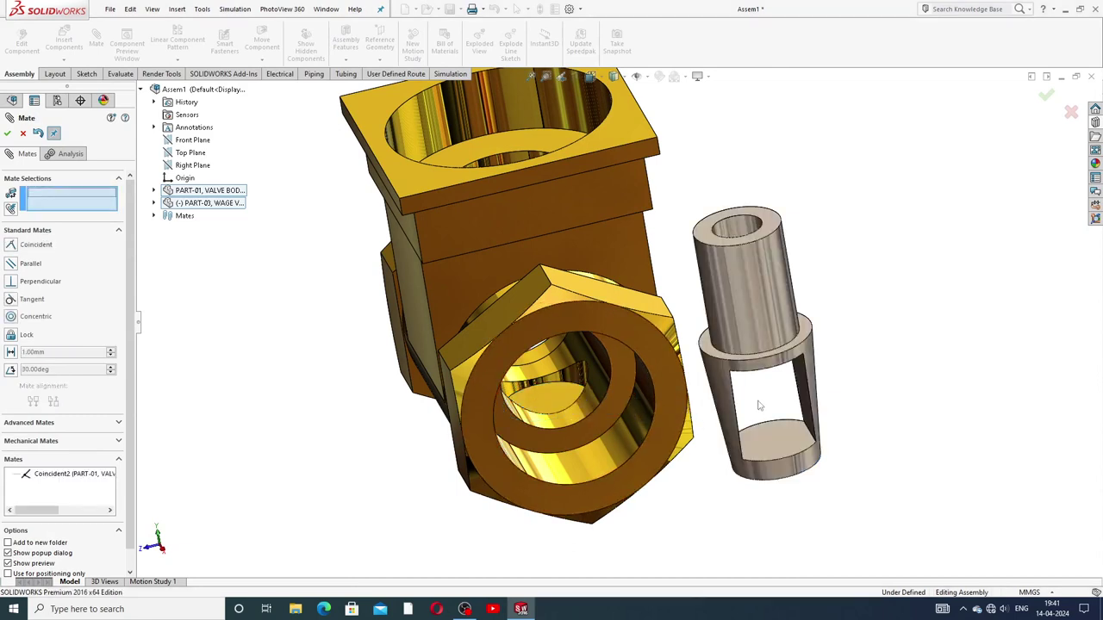
Add a concentric mate between the wage valve's upper cylindrical face and the valve body's round vertical opening
scroll(759, 405, "up", 3)
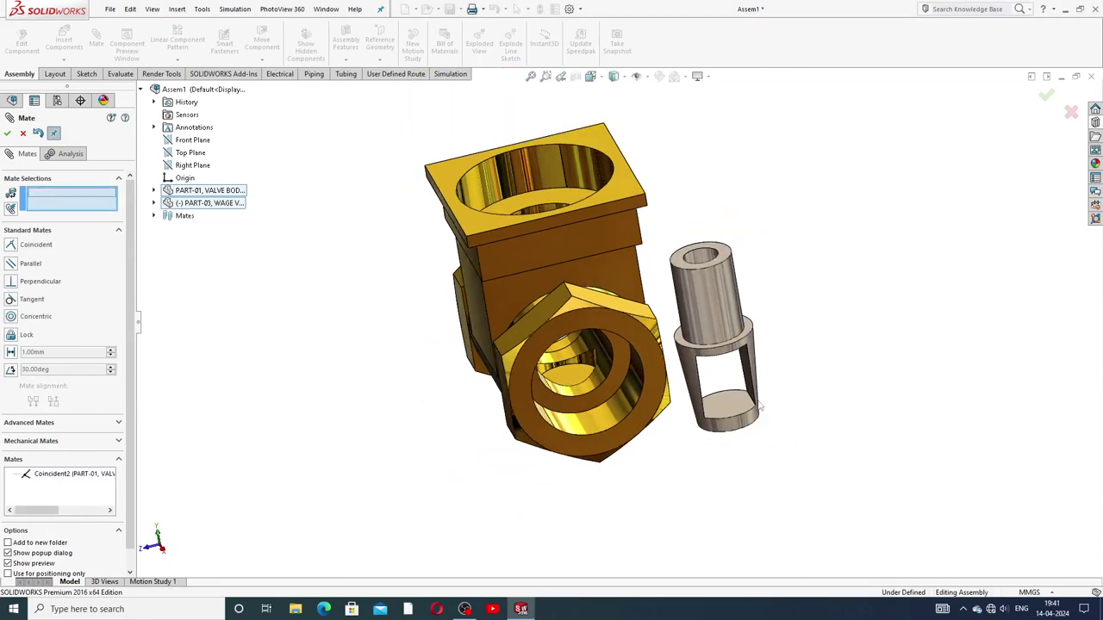
left_click(699, 306)
middle_click_drag(700, 306, 633, 452)
left_click(601, 250)
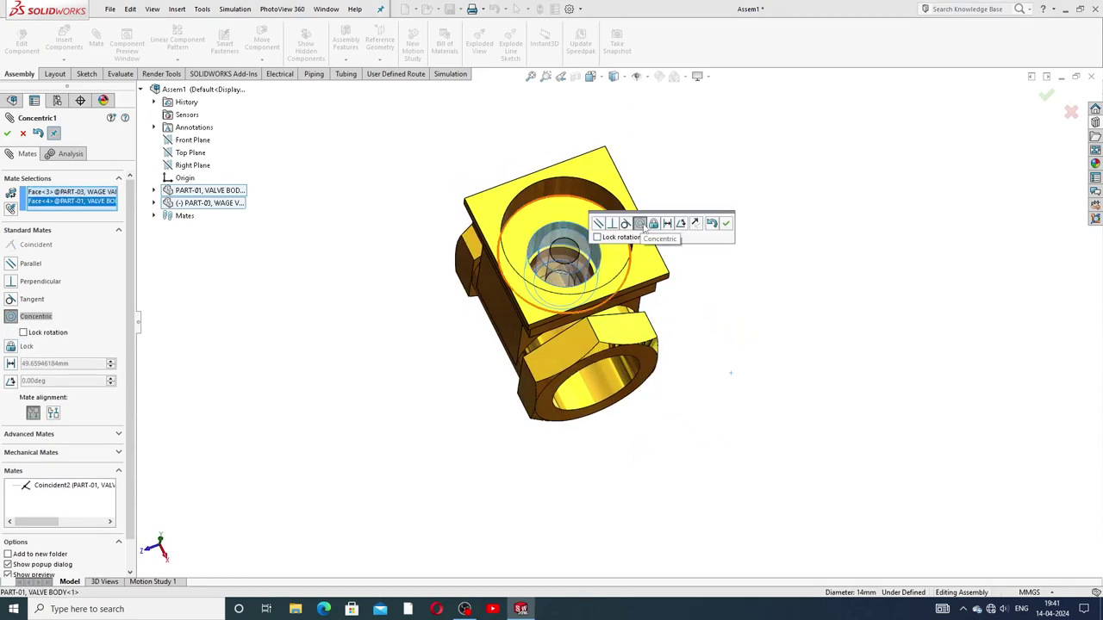
left_click(725, 223)
Inspect the wage valve's fit inside the valve body through the side port and the top opening
middle_click_drag(704, 322, 569, 352)
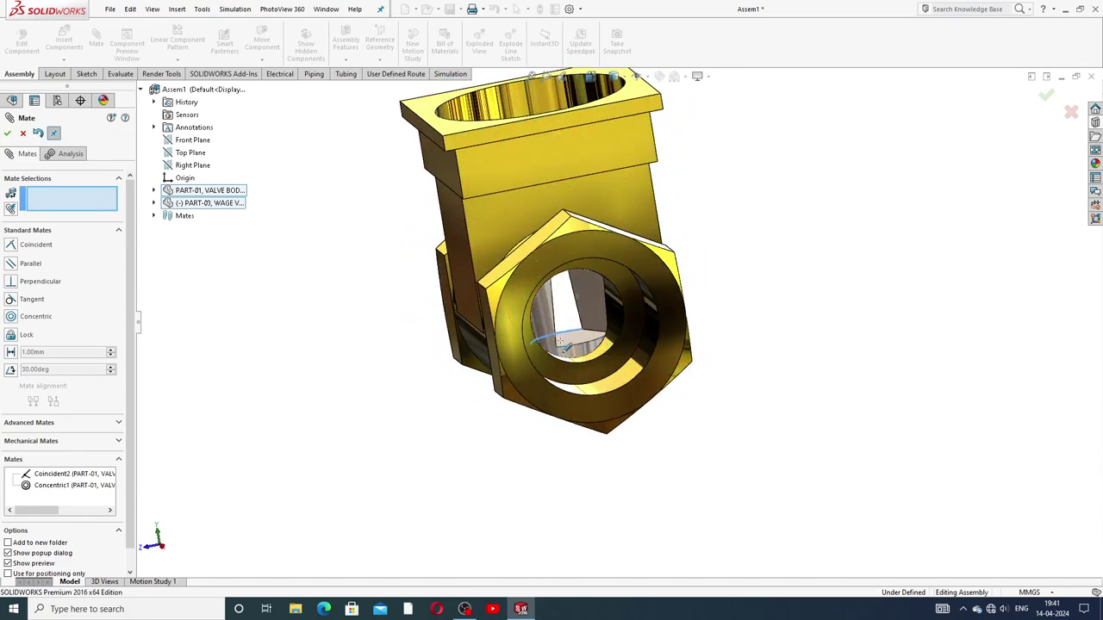
scroll(726, 240, "up", 2)
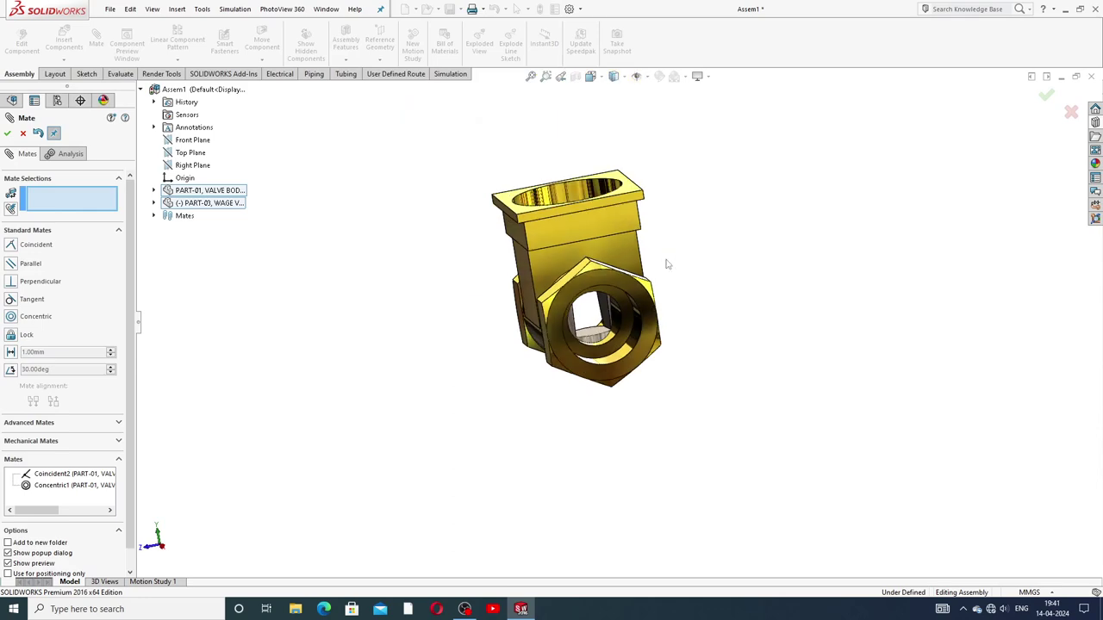
middle_click_drag(670, 265, 711, 340)
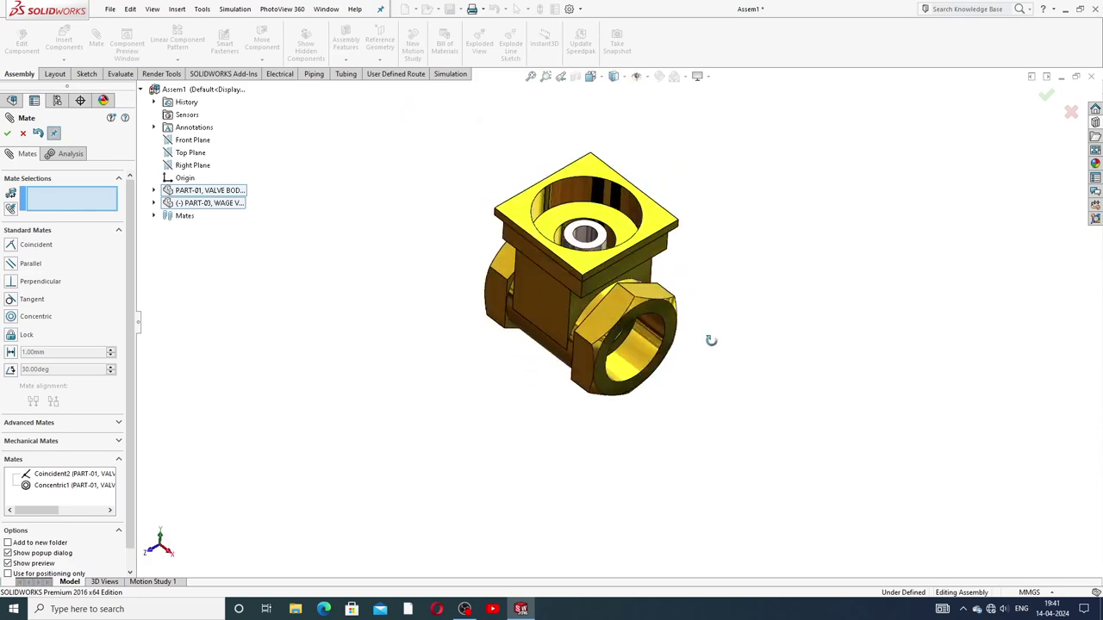
scroll(589, 211, "down", 3)
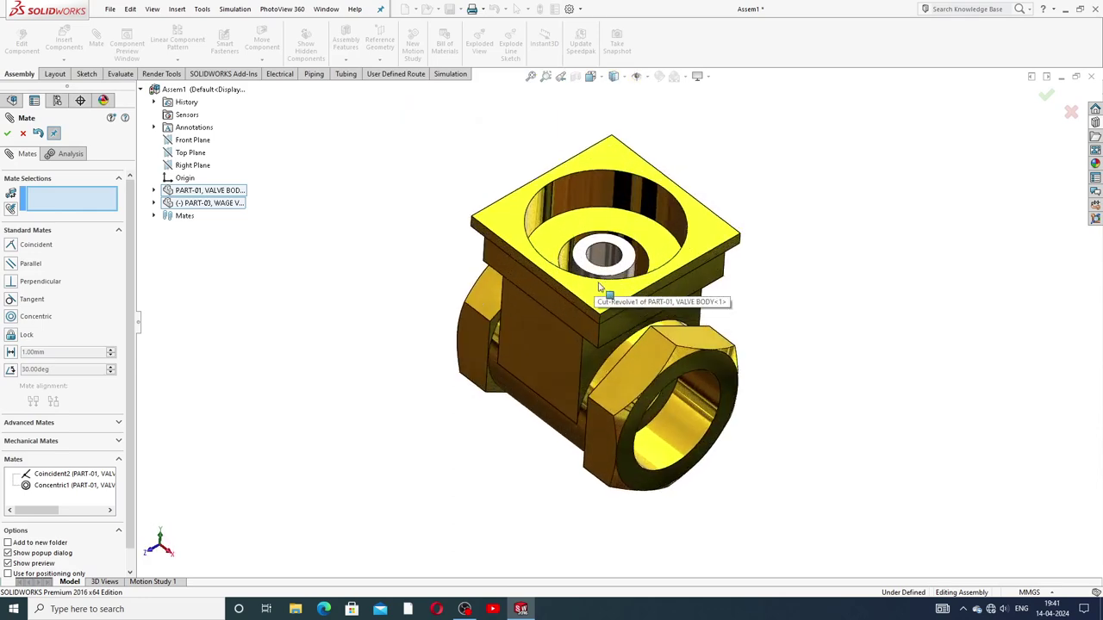
middle_click_drag(691, 349, 659, 255)
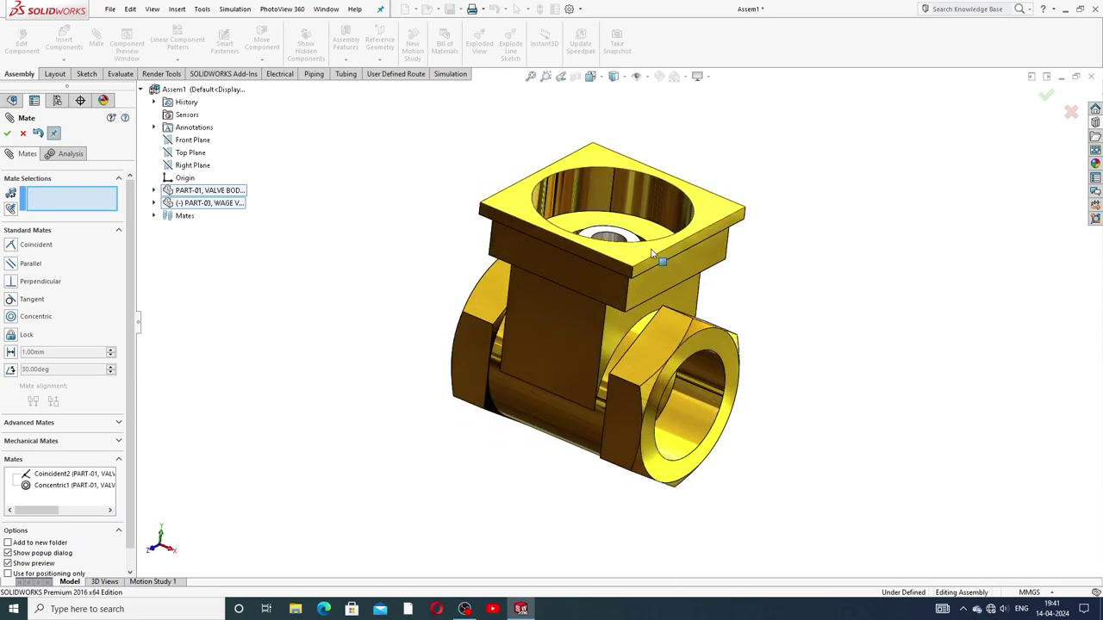
scroll(641, 284, "down", 3)
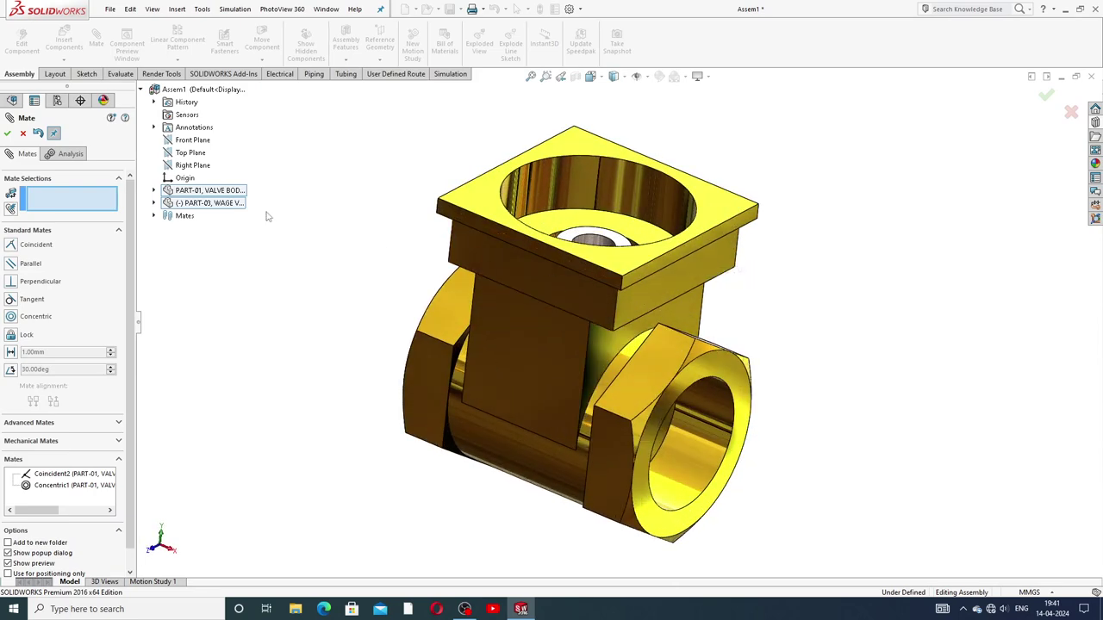
Finish mating and inspect the valve body with the seated wage valve from several angles
left_click(23, 134)
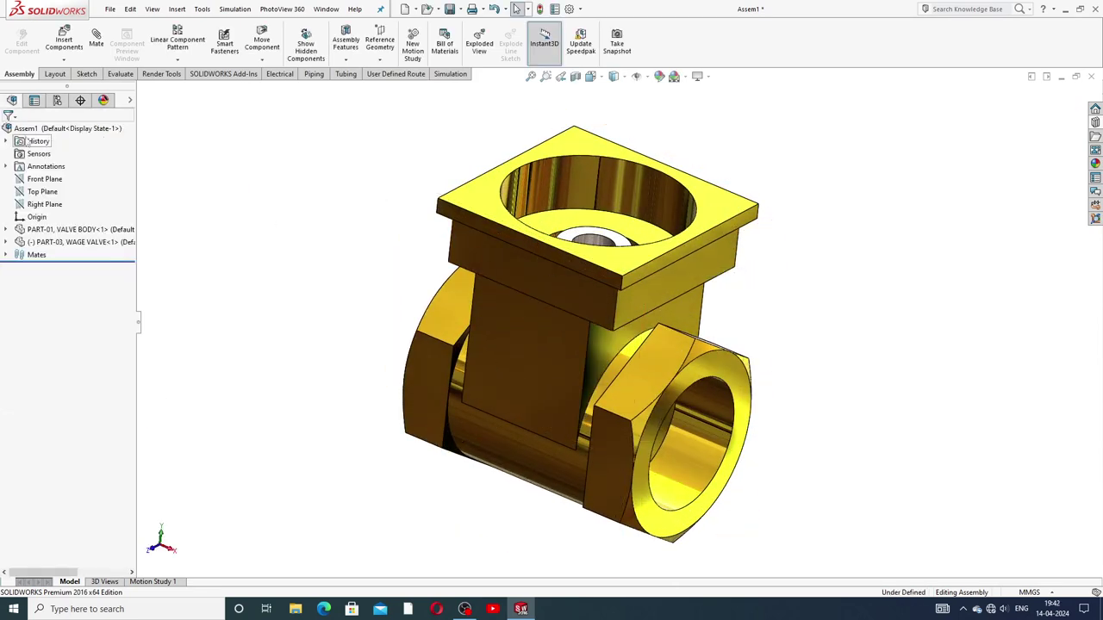
middle_click_drag(639, 280, 656, 321)
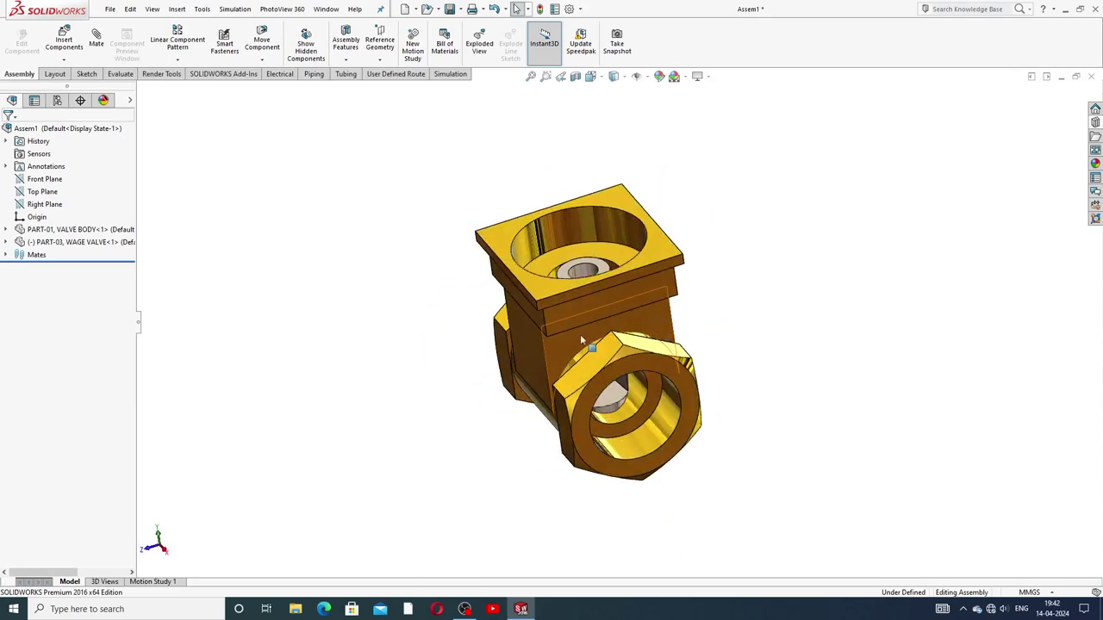
middle_click_drag(580, 340, 580, 364)
middle_click_drag(756, 273, 657, 281)
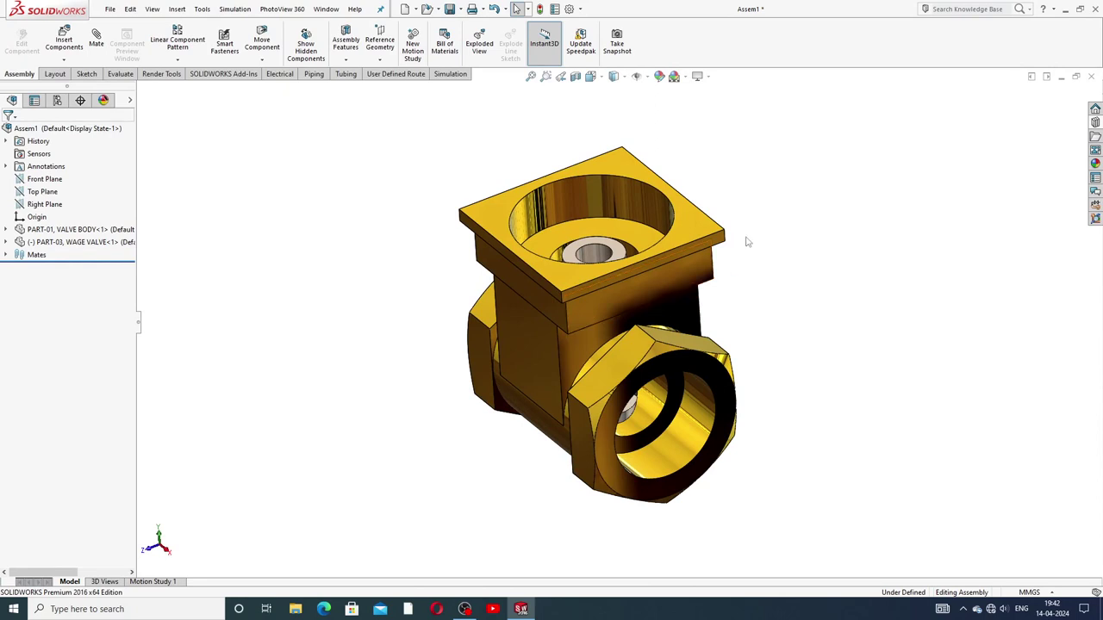
middle_click_drag(727, 272, 639, 392)
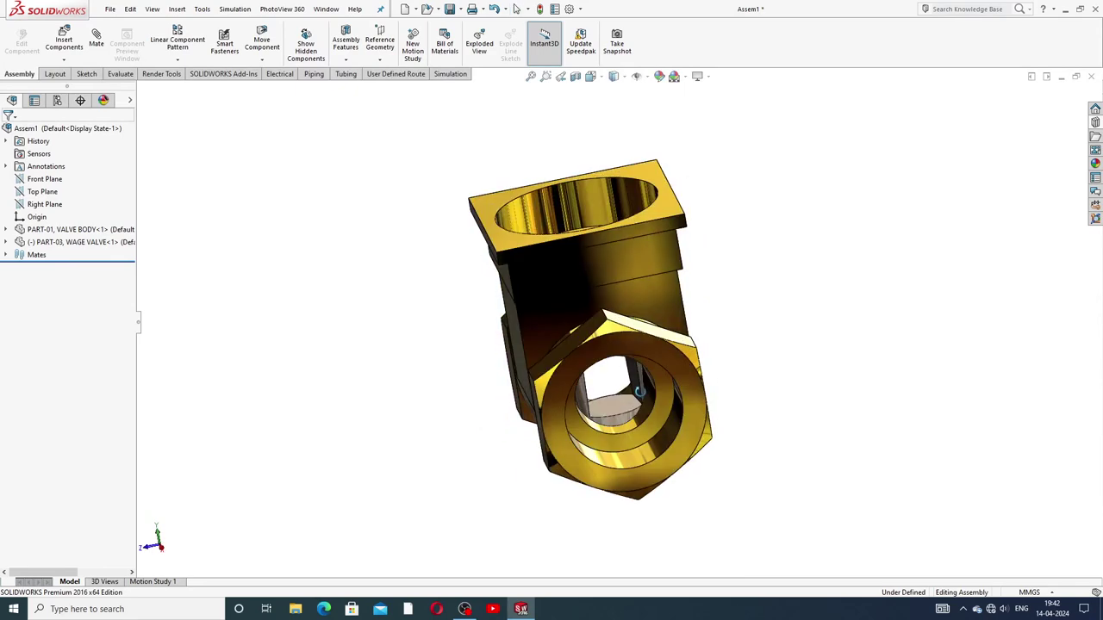
middle_click_drag(504, 308, 587, 356)
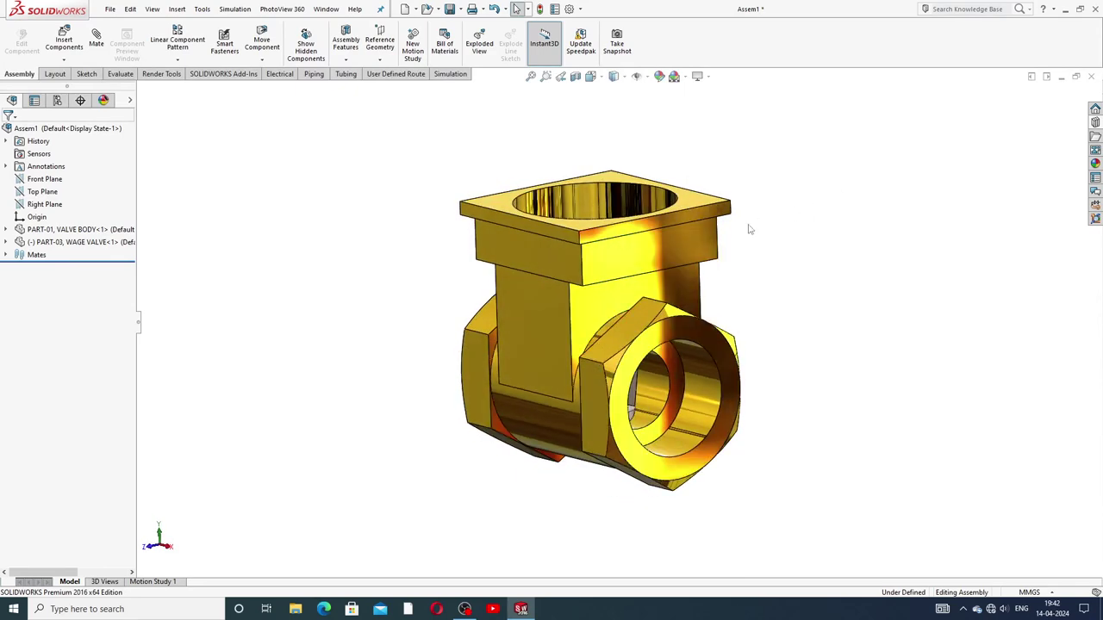
key("f")
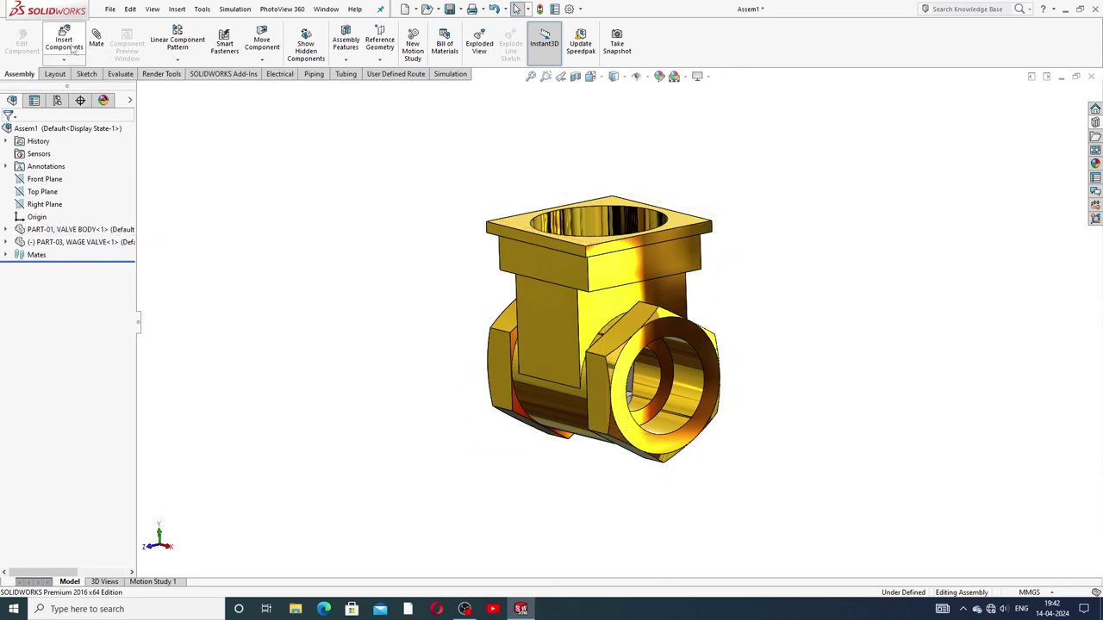
Insert the PART-05, SPINDLE component into the assembly and place it beside the valve body
left_click(72, 49)
left_click(65, 331)
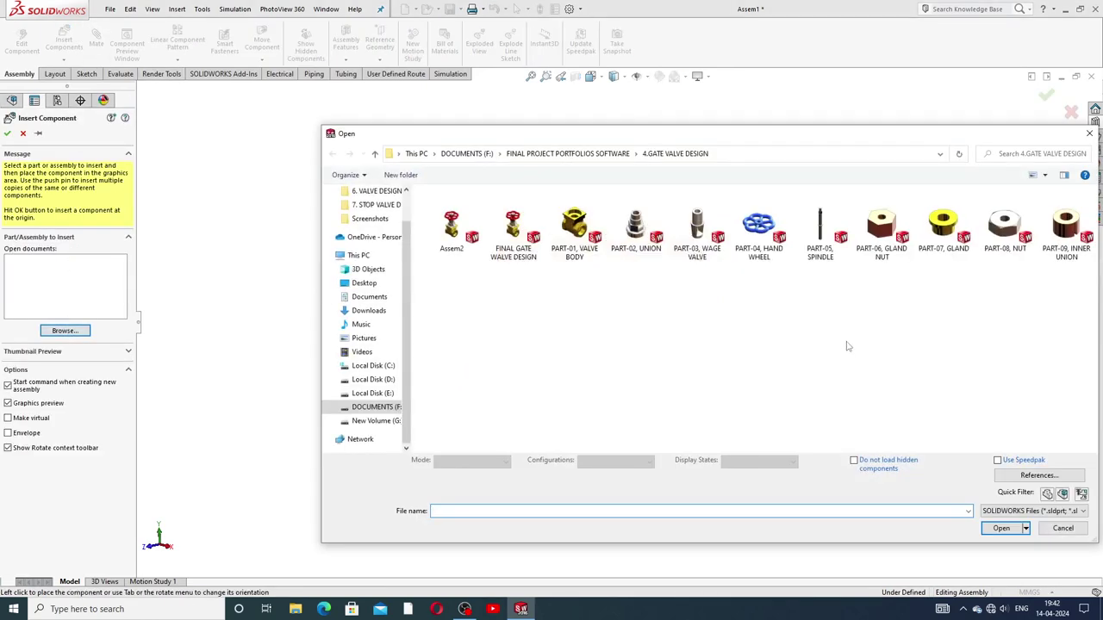
left_click(816, 234)
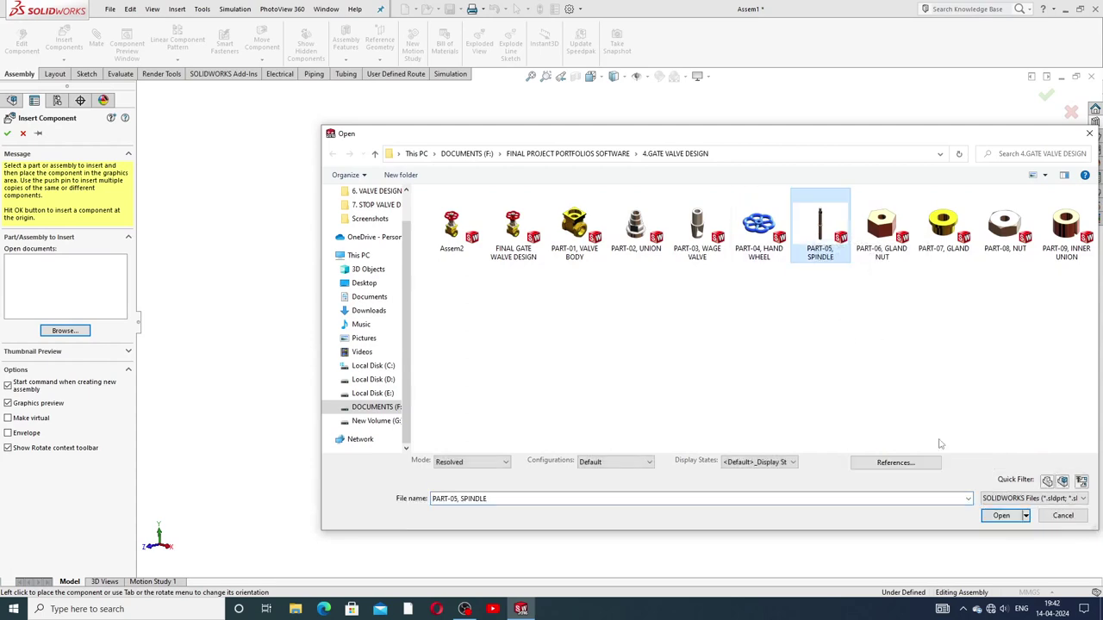
left_click(1001, 515)
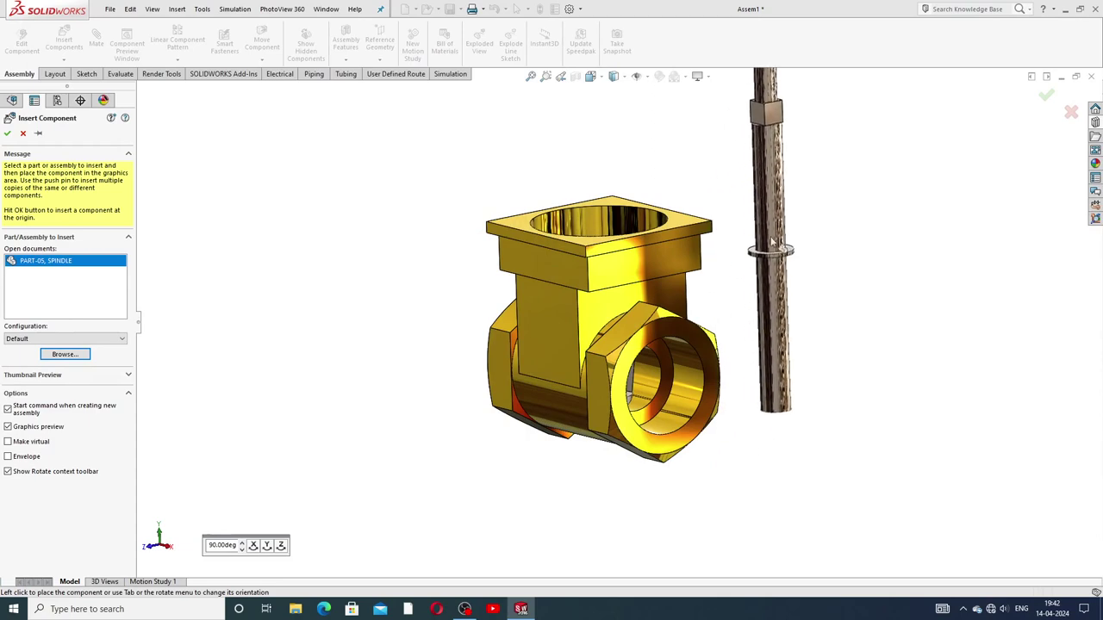
left_click(773, 246)
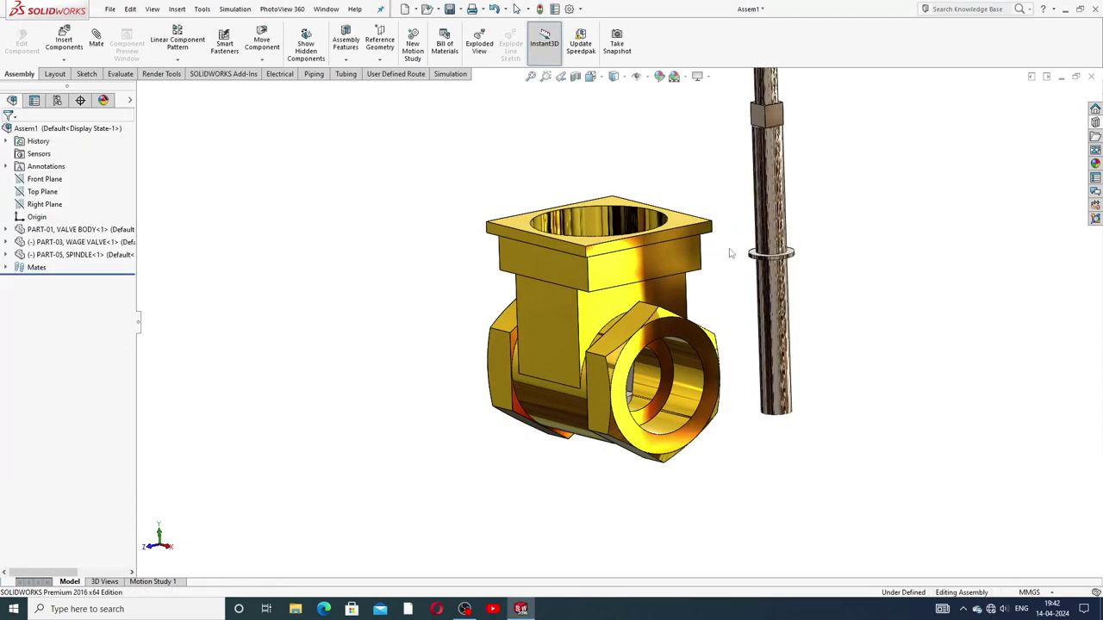
middle_click_drag(730, 253, 766, 363)
left_click(782, 230)
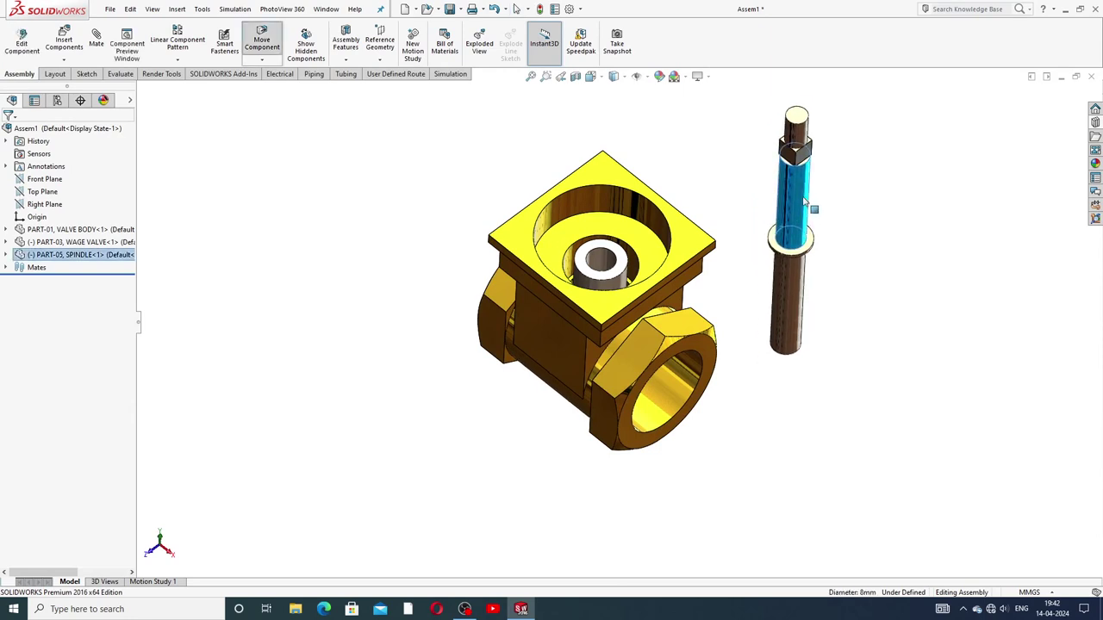
scroll(739, 239, "up", 3)
scroll(677, 282, "down", 2)
left_click(777, 253)
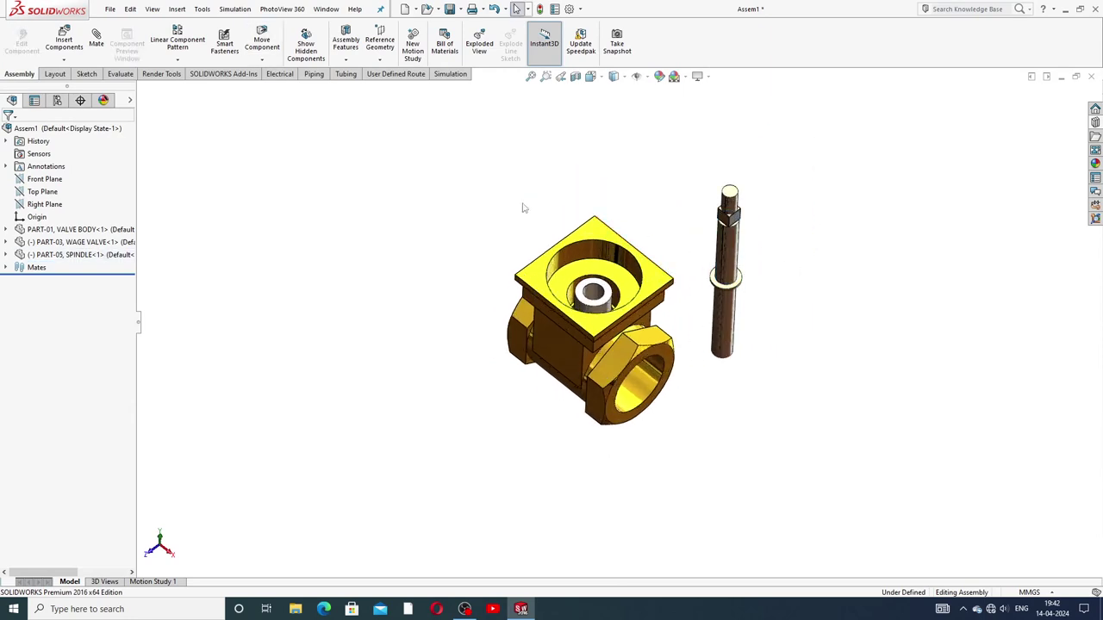
Add a concentric mate between the wage valve's bore and the spindle's cylindrical face
left_click(96, 43)
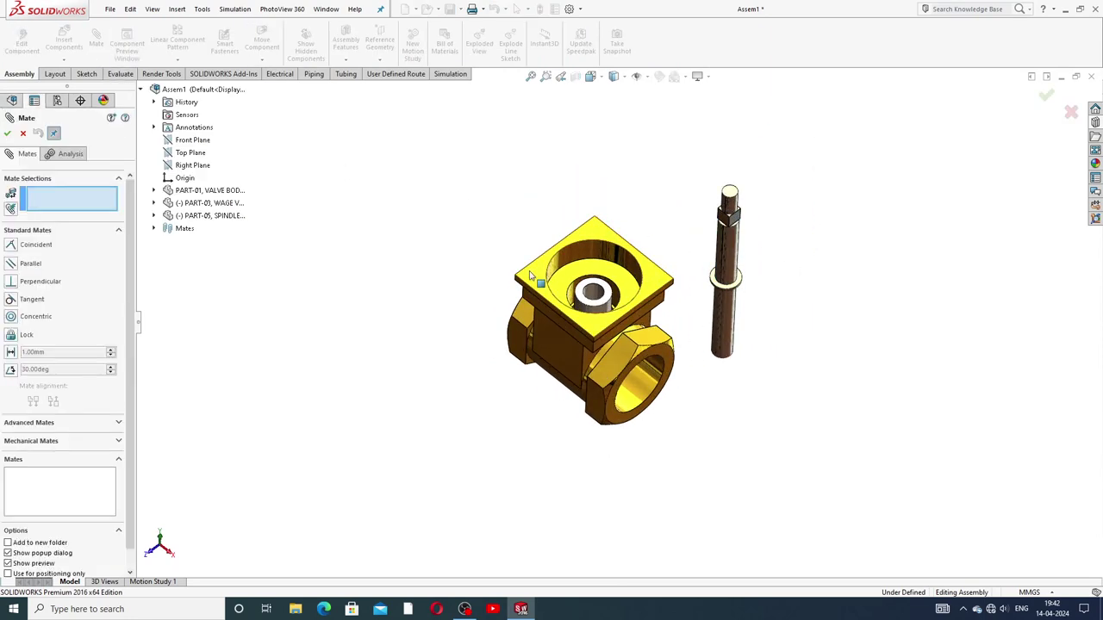
scroll(669, 274, "down", 2)
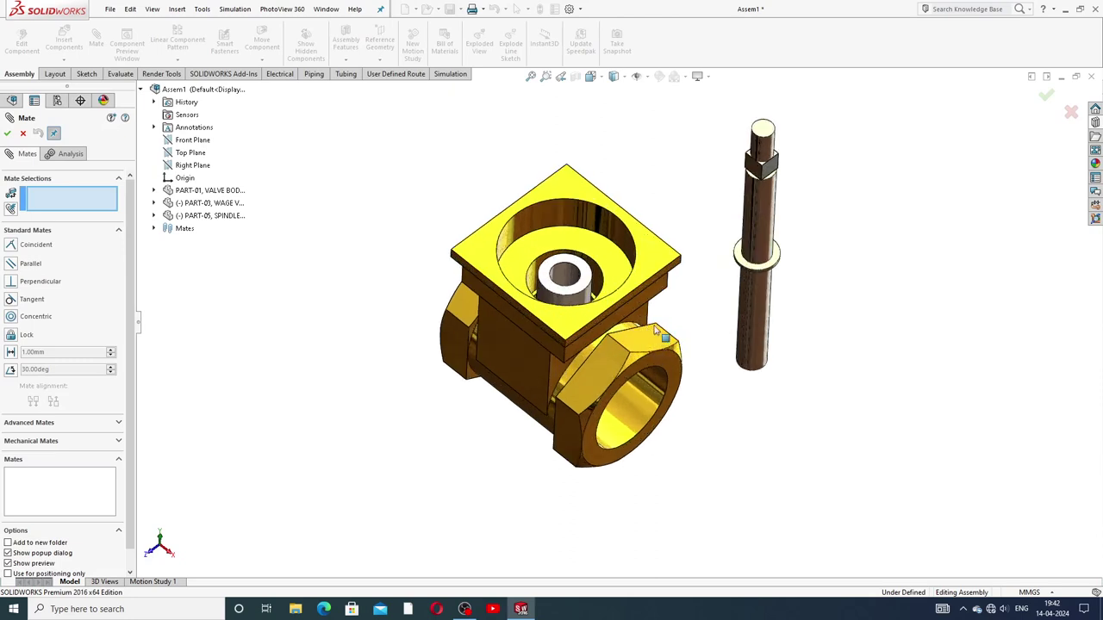
left_click(566, 277)
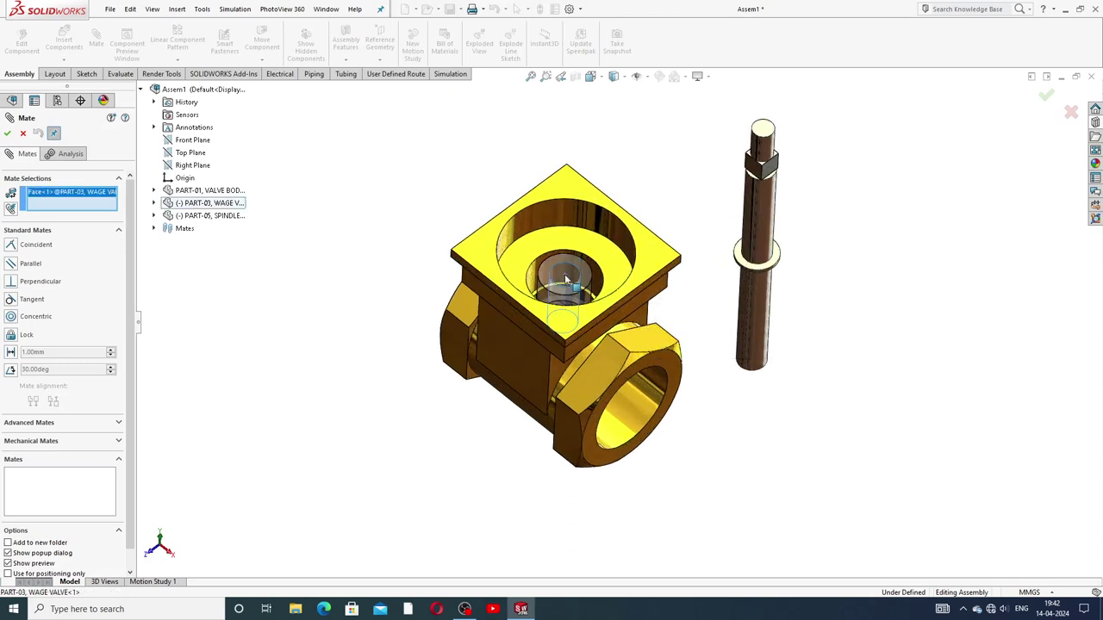
left_click(754, 220)
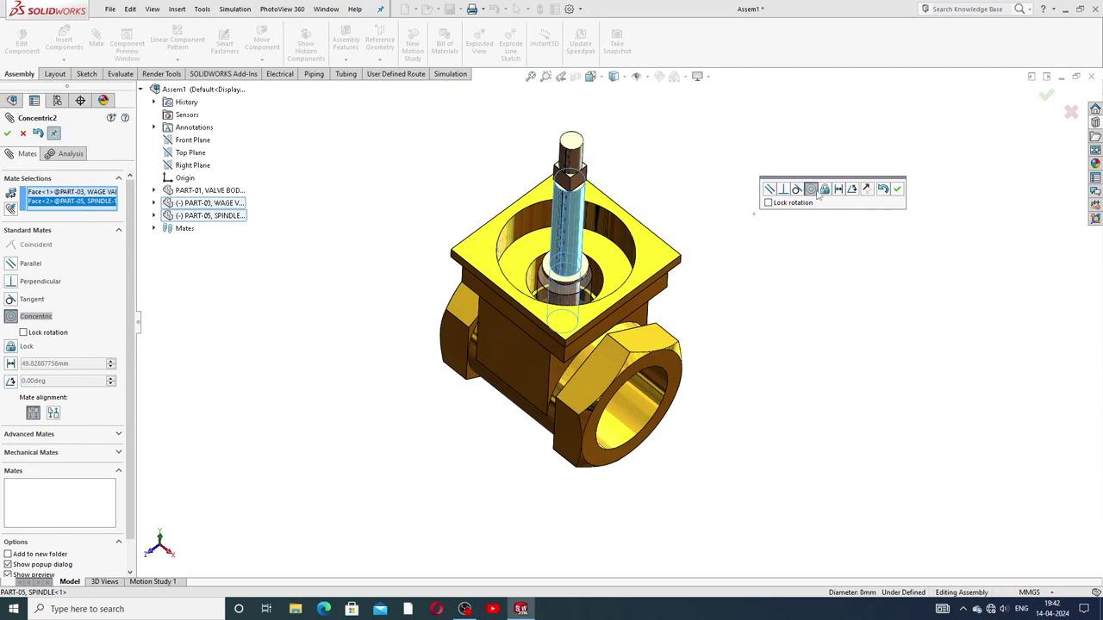
left_click(897, 189)
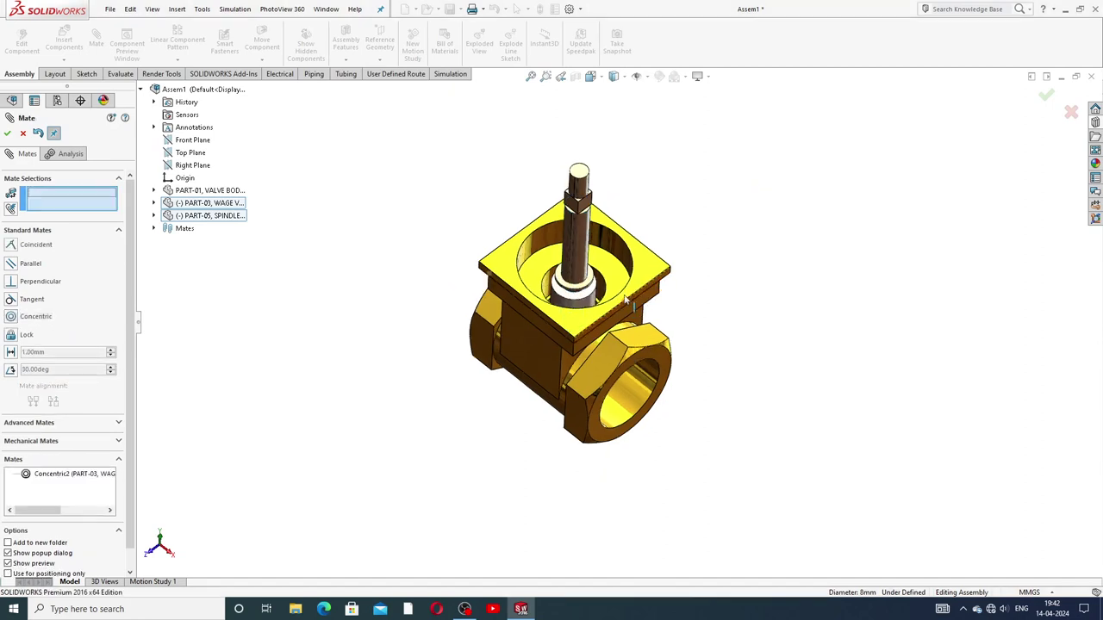
Slide the spindle up along its axis until its lower end is clear of the valve body
scroll(586, 267, "down", 3)
left_click_drag(586, 267, 685, 228)
scroll(609, 297, "up", 3)
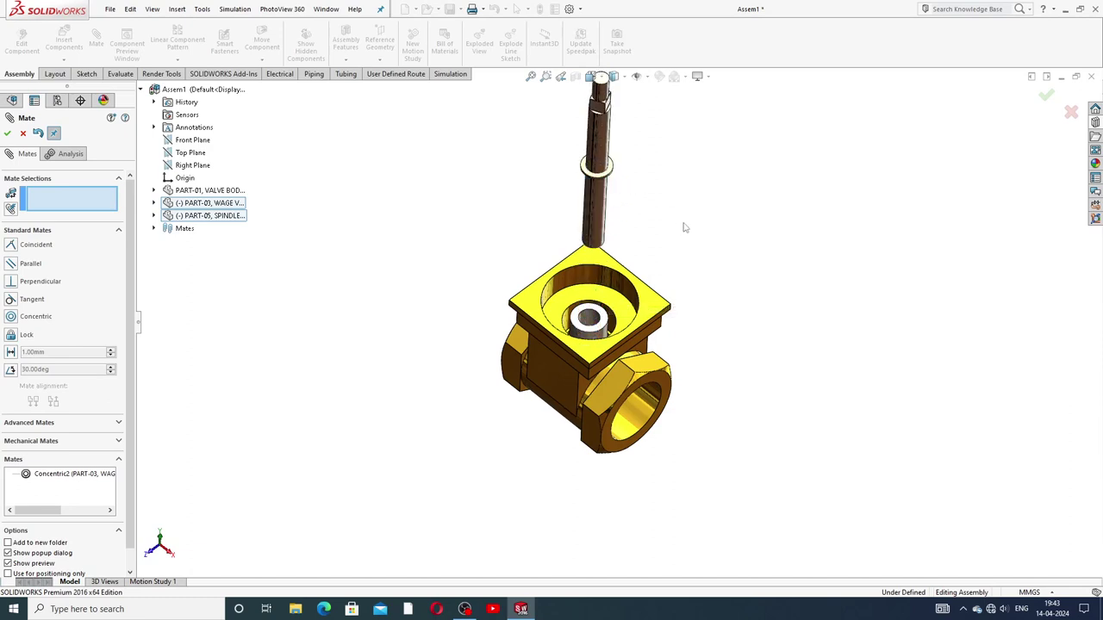
middle_click_drag(687, 242, 696, 274)
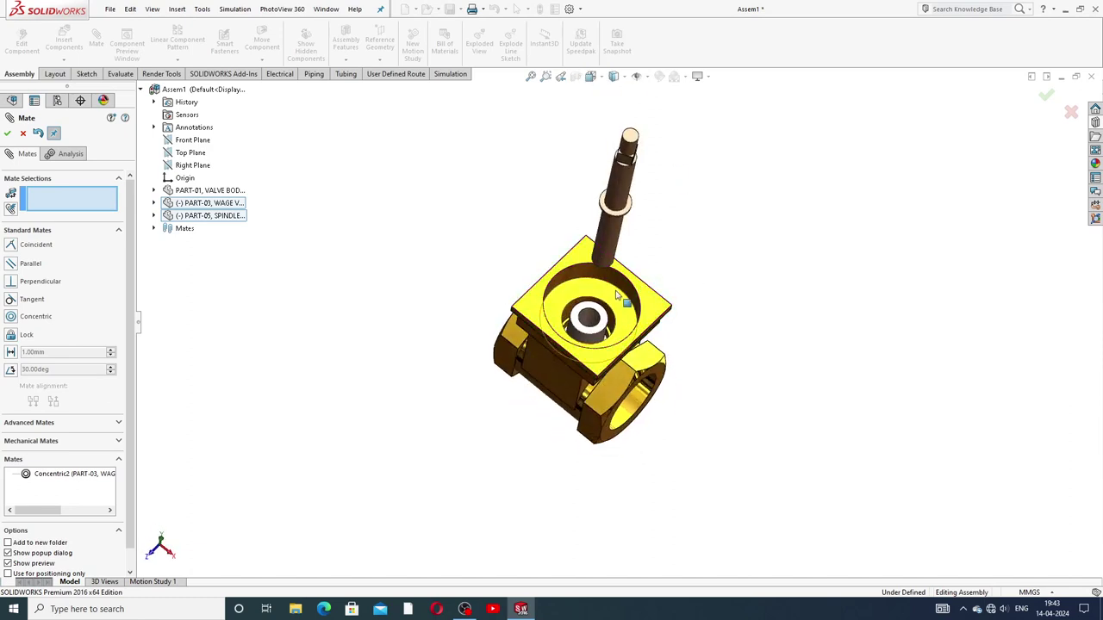
Add a coincident mate between the bottom face of the wage valve's bore and the spindle's lower end face, and finish mating
scroll(614, 326, "down", 5)
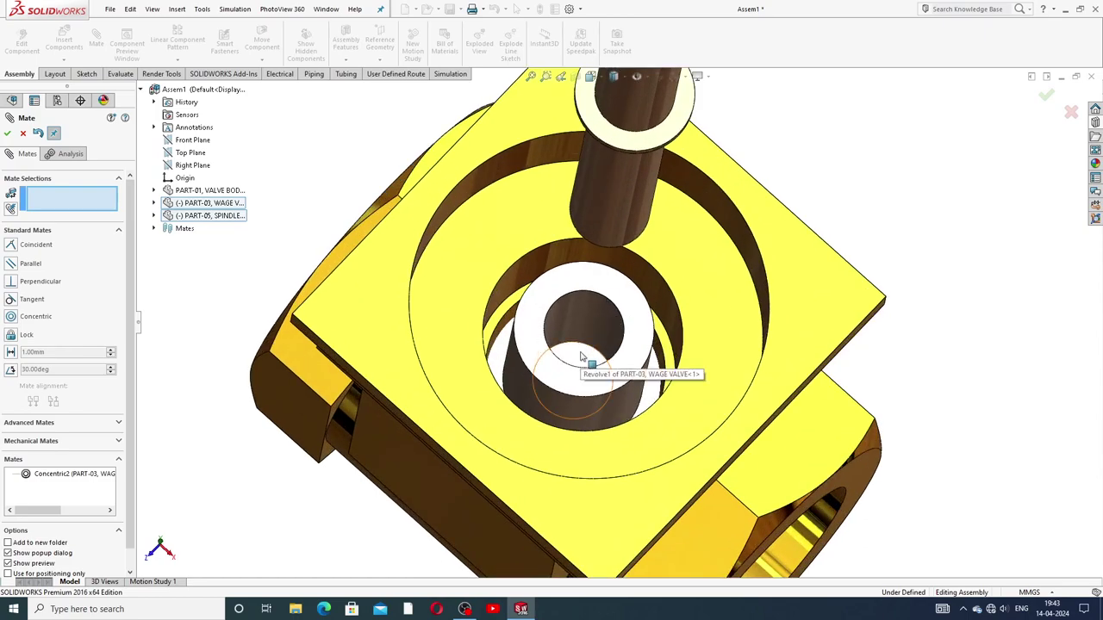
left_click(581, 356)
scroll(663, 185, "up", 6)
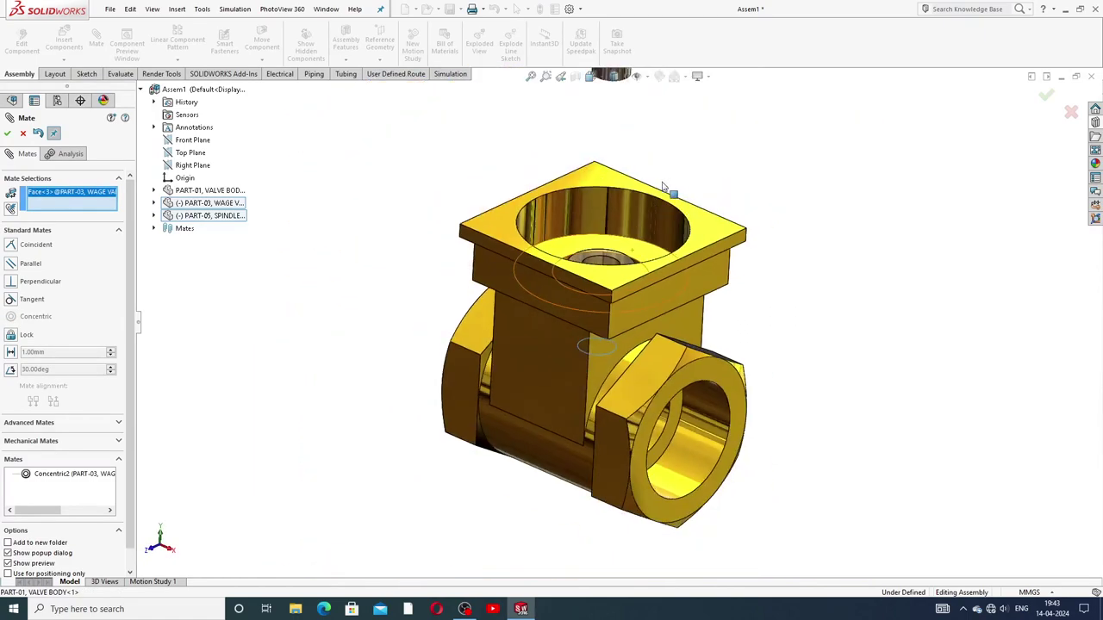
scroll(603, 173, "up", 3)
middle_click_drag(603, 184, 620, 169)
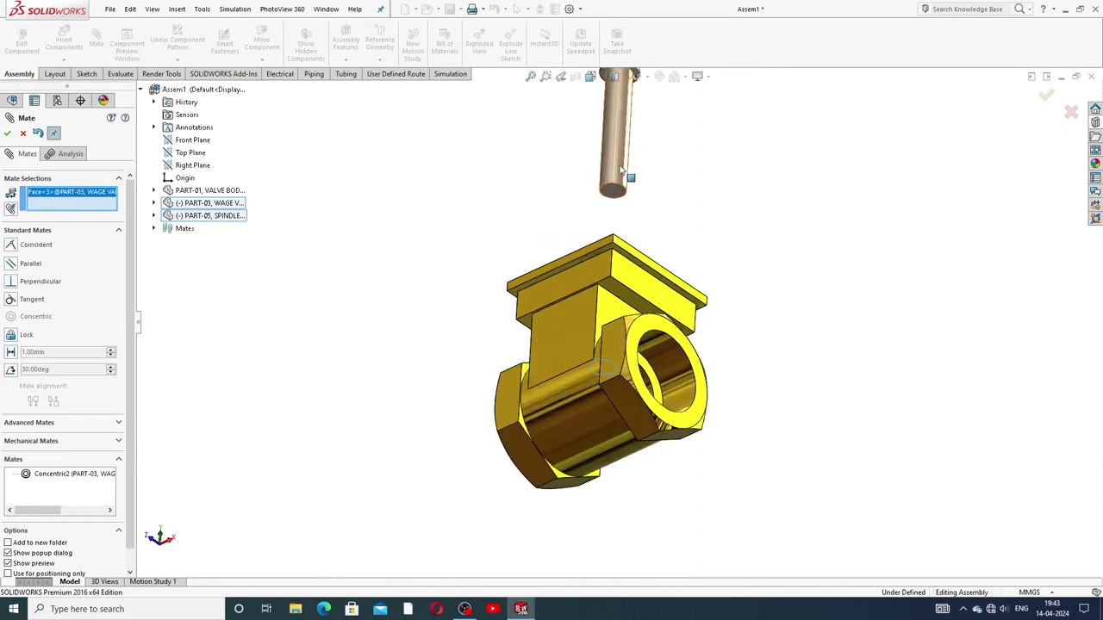
scroll(620, 170, "down", 3)
left_click(610, 234)
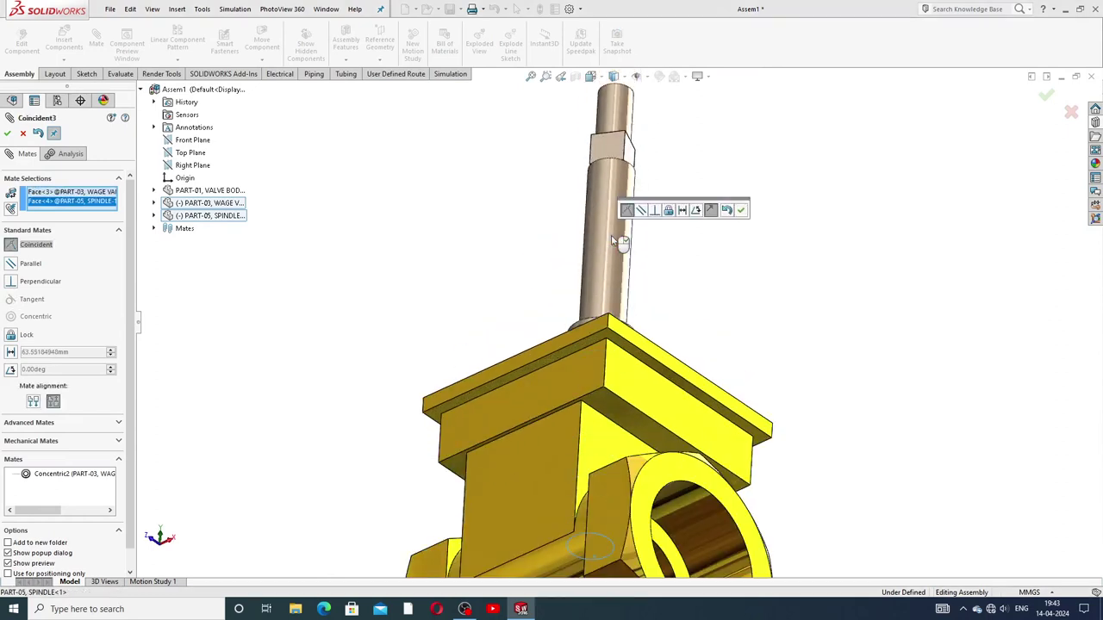
left_click(741, 210)
scroll(689, 247, "up", 4)
middle_click_drag(672, 241, 694, 492)
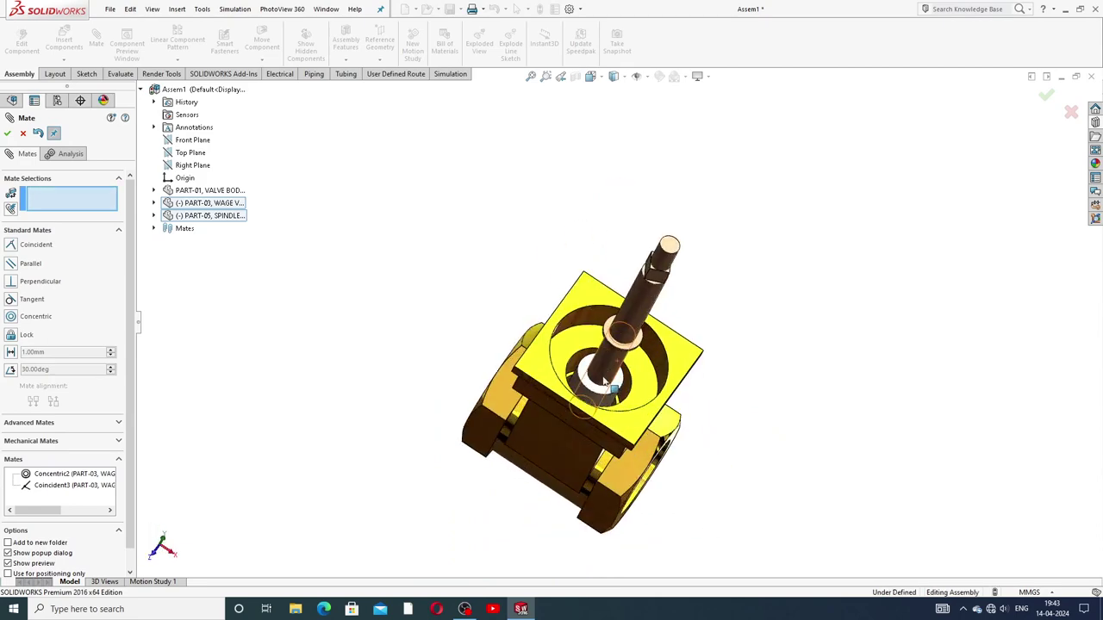
middle_click_drag(605, 381, 641, 296)
left_click(641, 299)
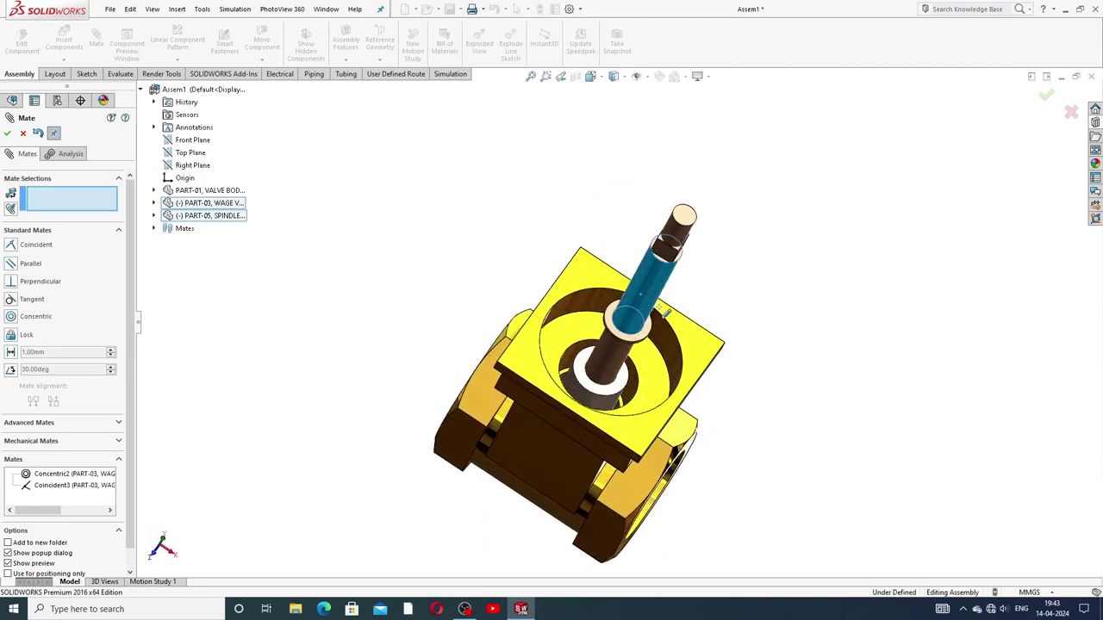
left_click(23, 132)
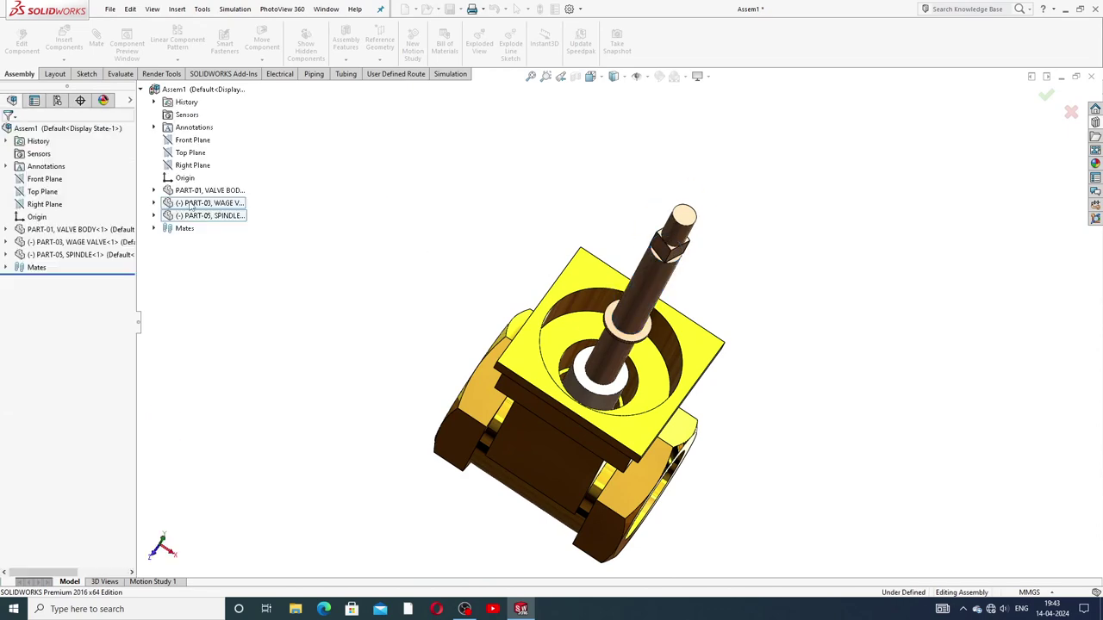
Insert the PART-02, UNION component and place it beside the valve body
middle_click_drag(726, 362, 733, 315)
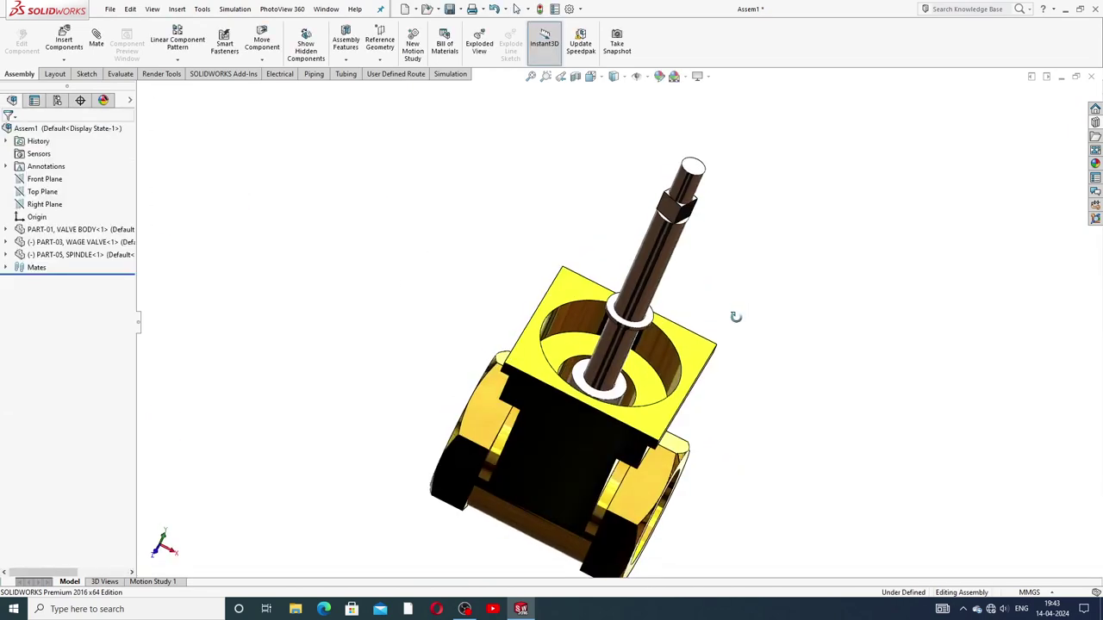
scroll(685, 364, "up", 3)
middle_click_drag(685, 364, 652, 336)
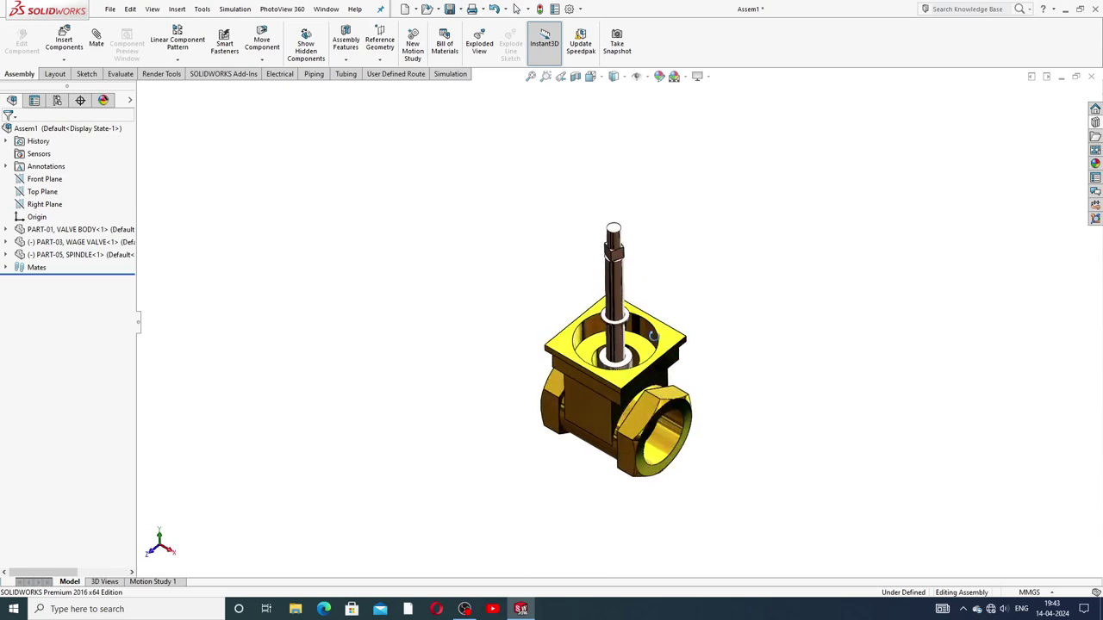
left_click(64, 41)
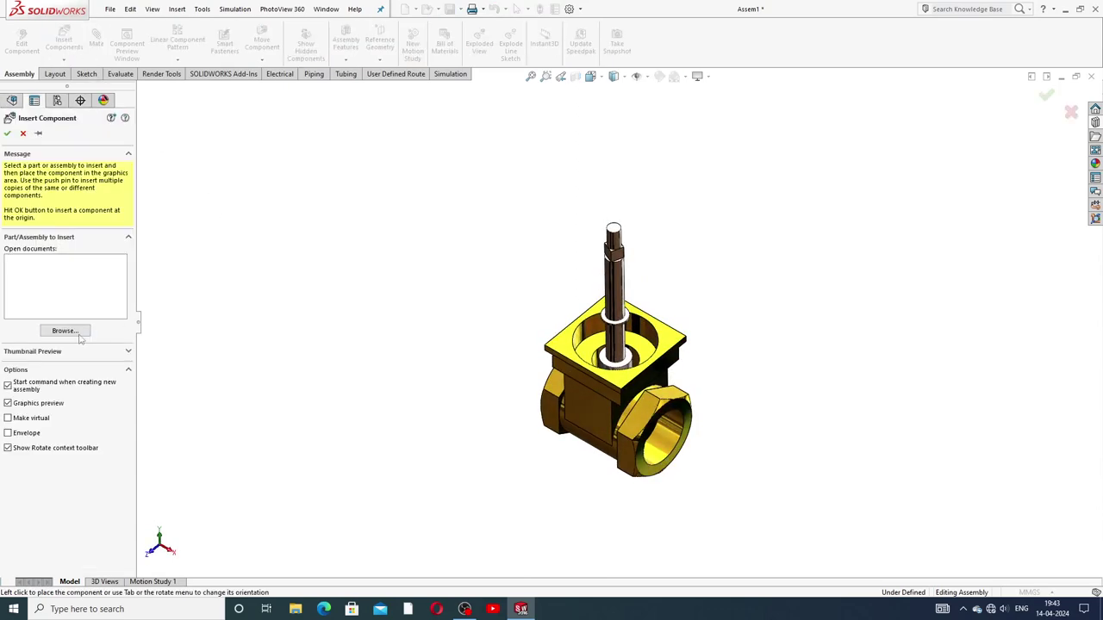
left_click(64, 331)
left_click(634, 226)
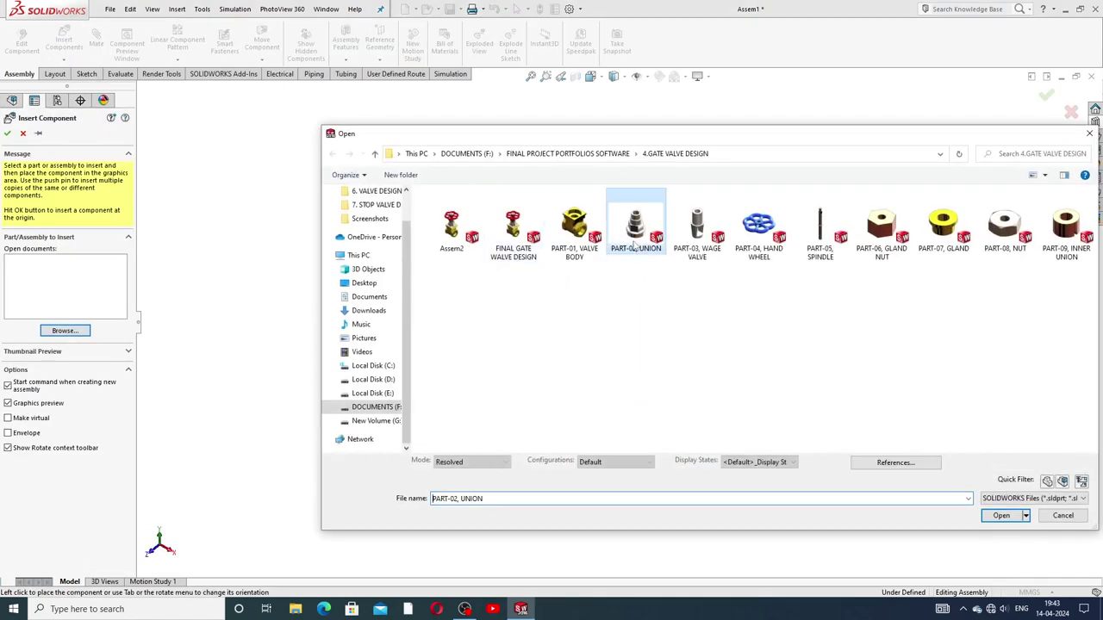
left_click(1000, 516)
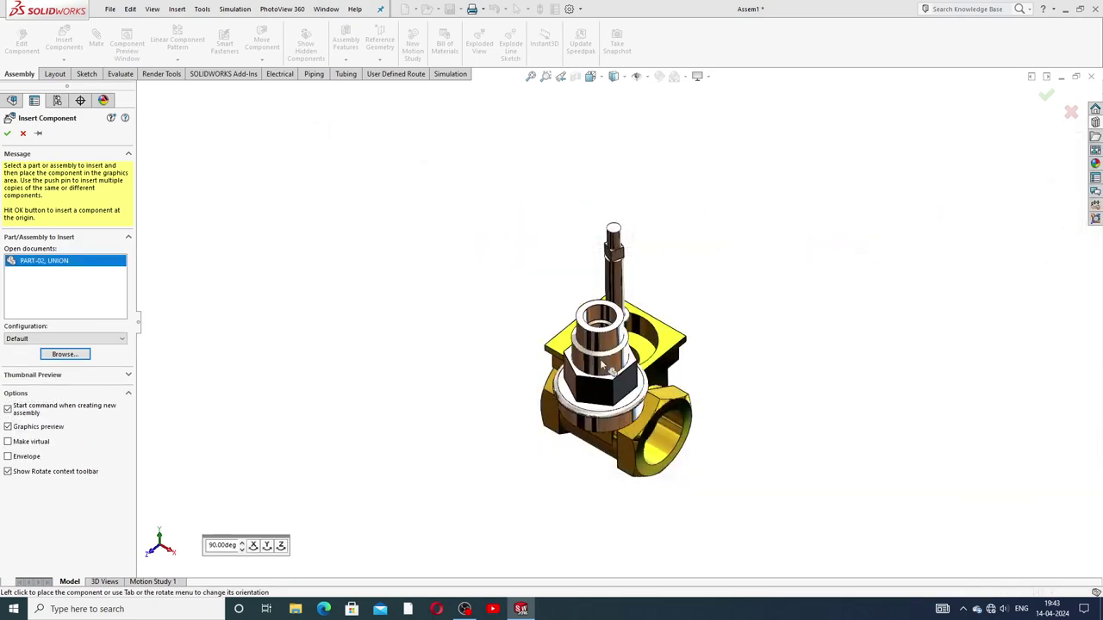
key("Escape")
key("f")
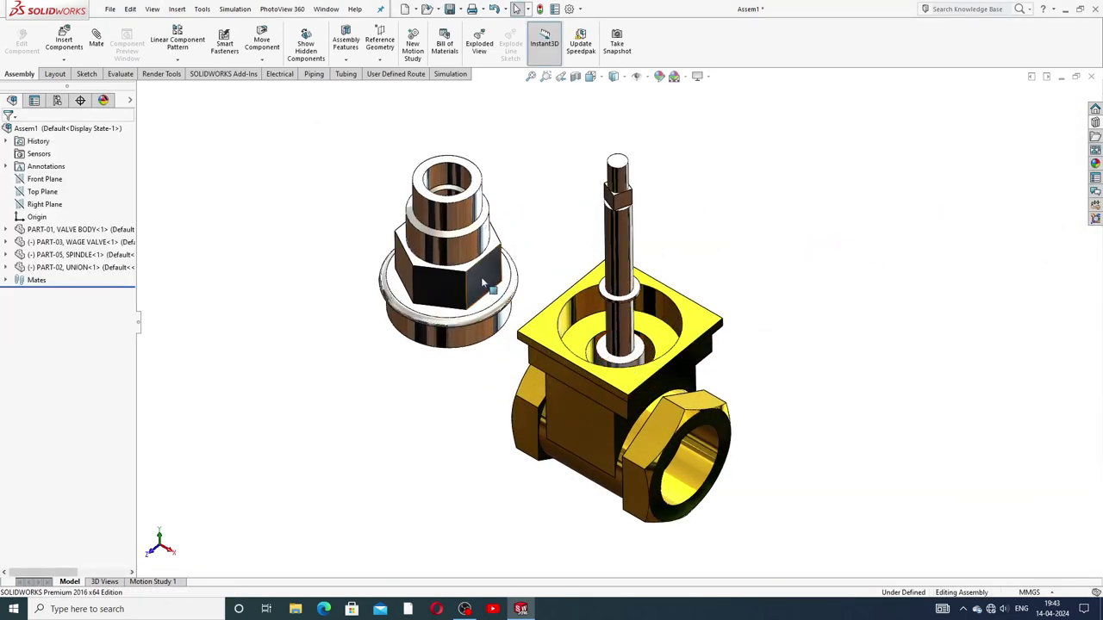
Insert the PART-09, INNER UNION component and place it beside the spindle, on the side opposite the union
left_click(68, 47)
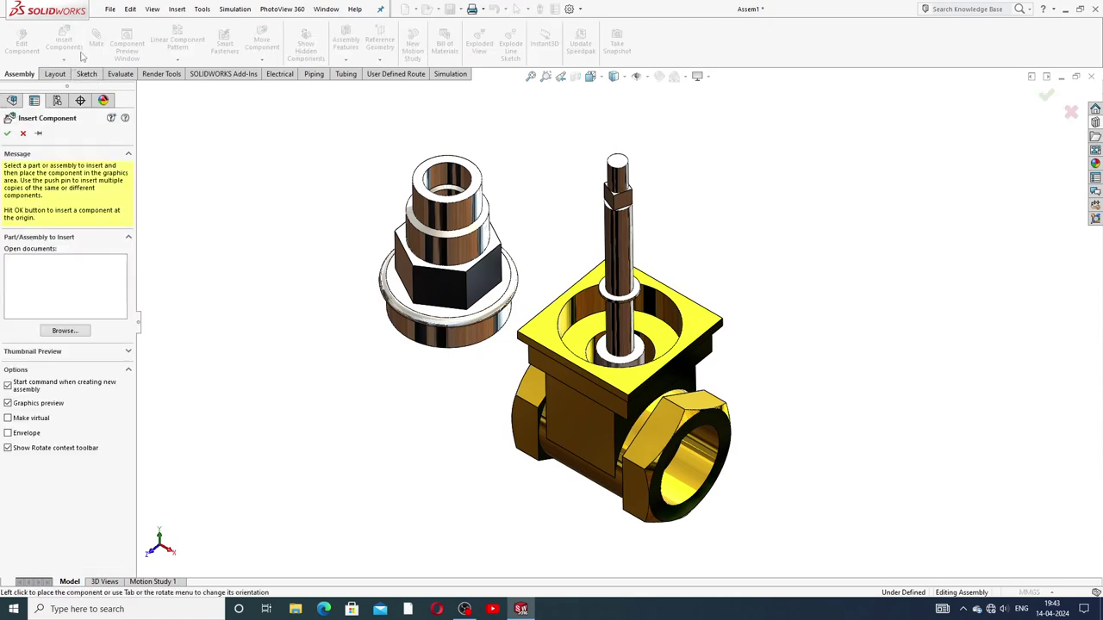
left_click(84, 332)
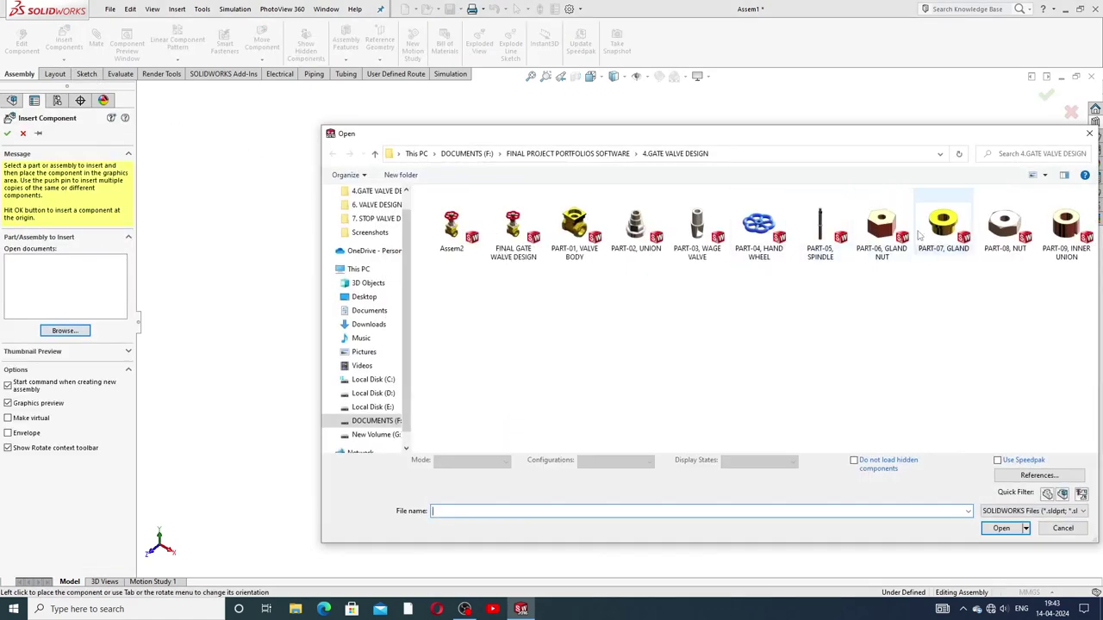
left_click(1058, 232)
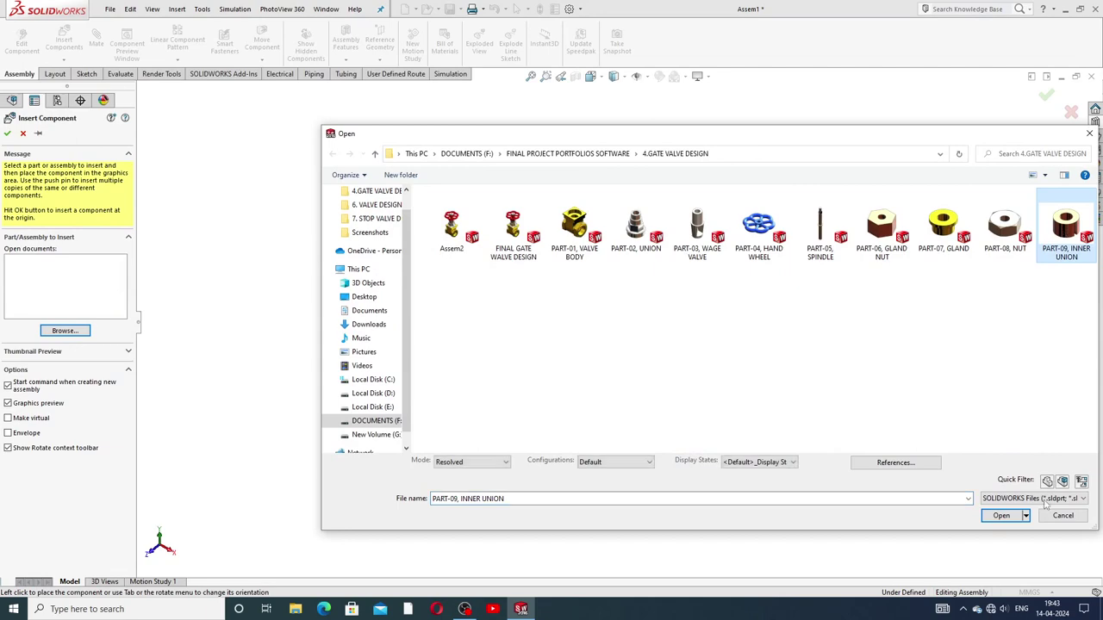
left_click(1000, 516)
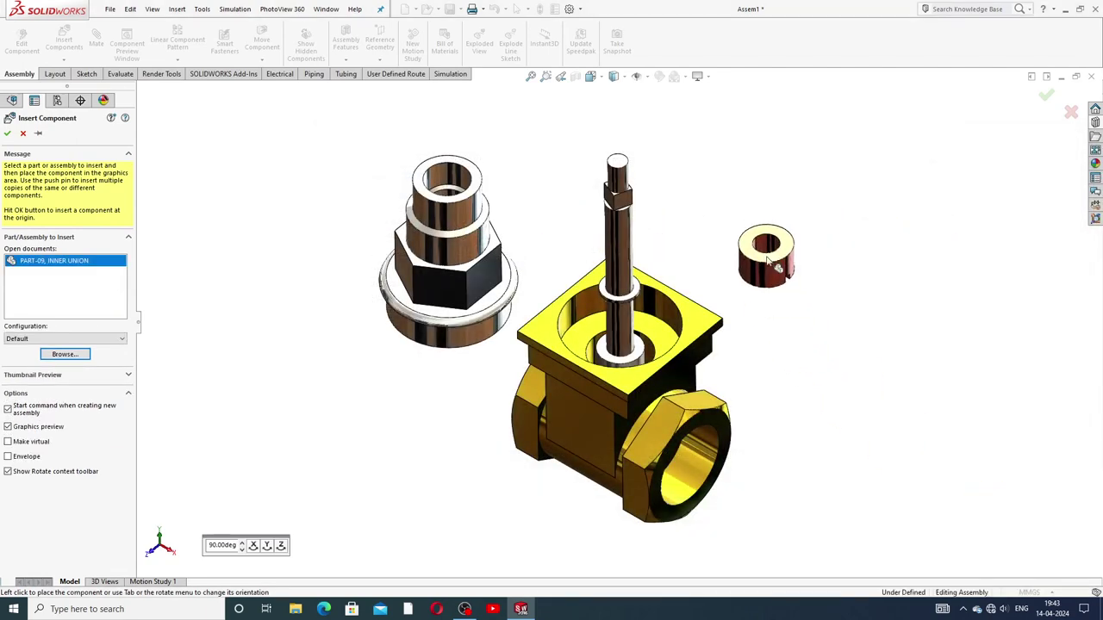
left_click(733, 280)
Add a concentric mate between the inner union's bore and the spindle's cylindrical face
scroll(727, 286, "down", 2)
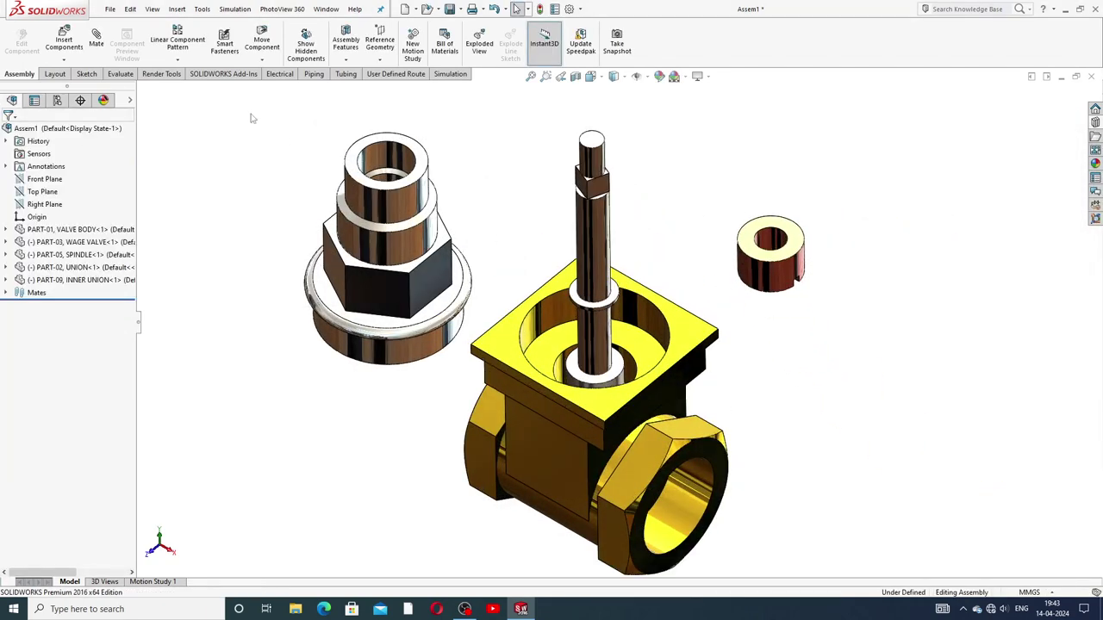
left_click(95, 41)
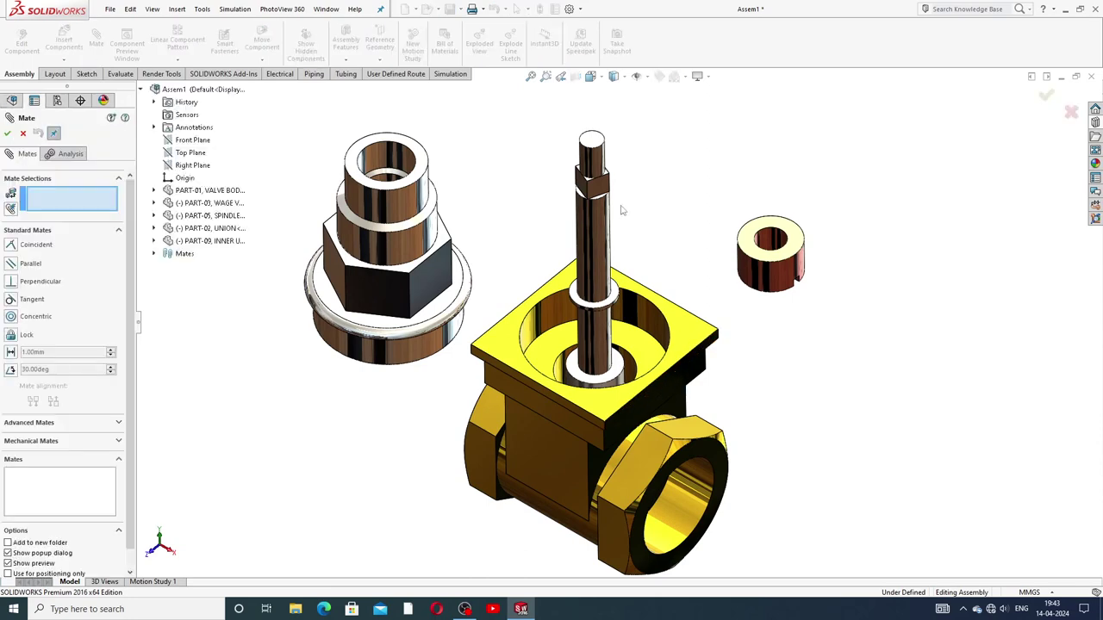
scroll(726, 296, "down", 2)
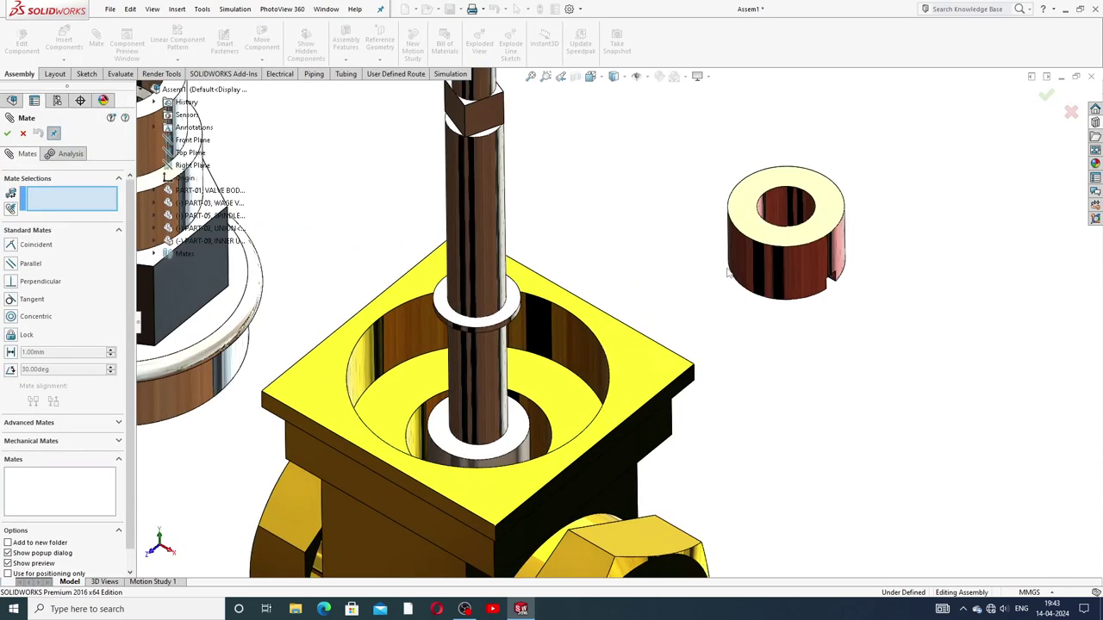
left_click(787, 212)
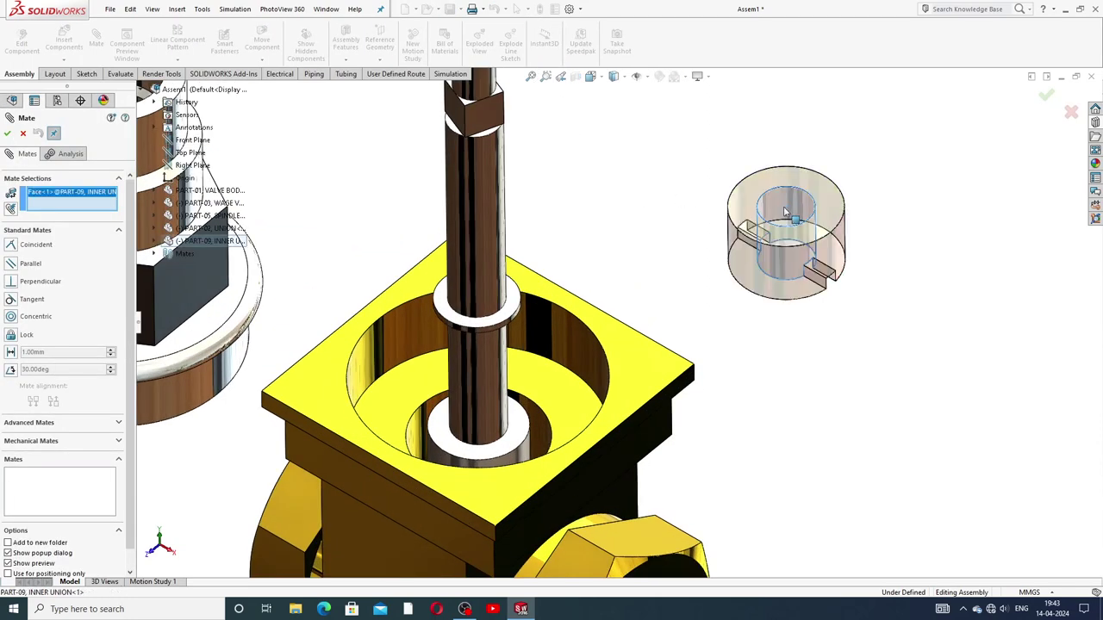
left_click(491, 345)
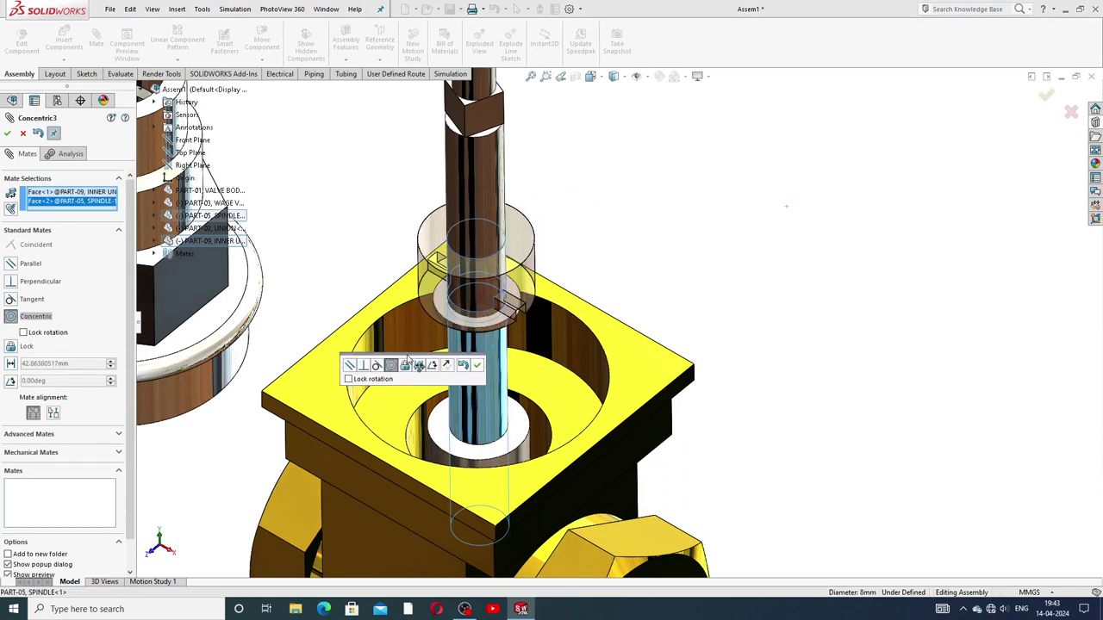
left_click(478, 367)
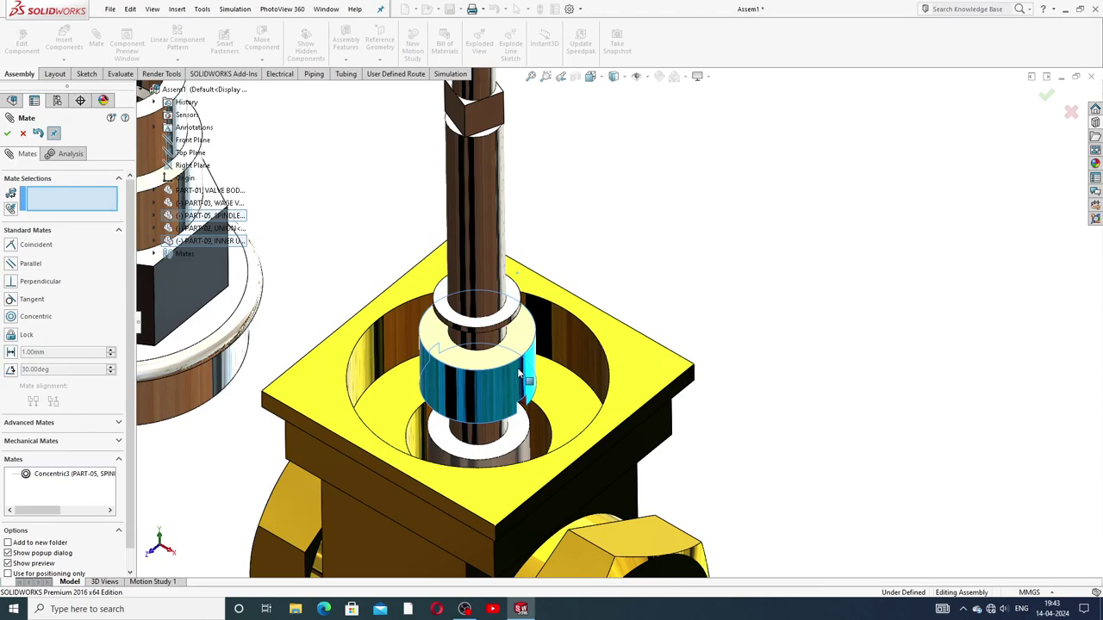
Add a coincident mate between the underside of the spindle's collar and the inner union's top face, and finish mating
middle_click_drag(526, 362, 575, 146)
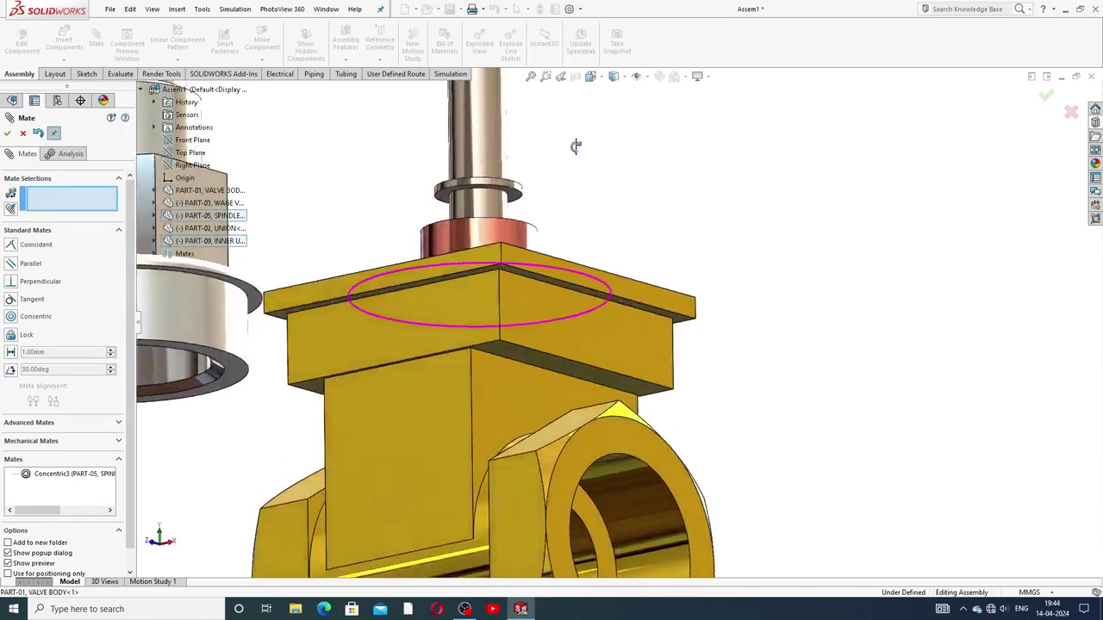
scroll(537, 192, "down", 5)
left_click(515, 226)
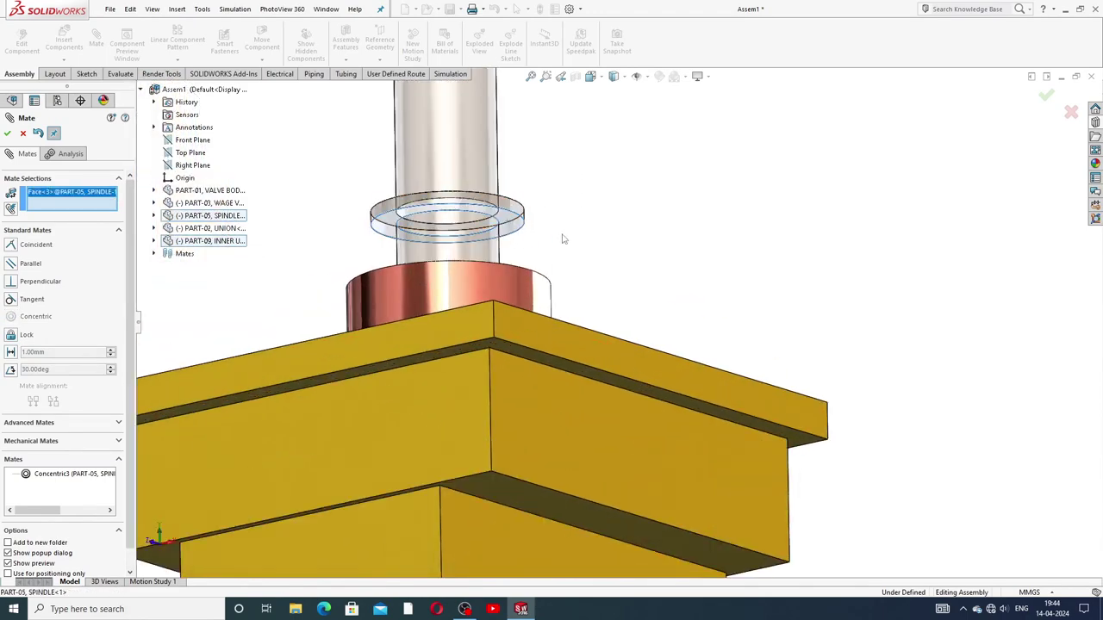
middle_click_drag(561, 238, 569, 357)
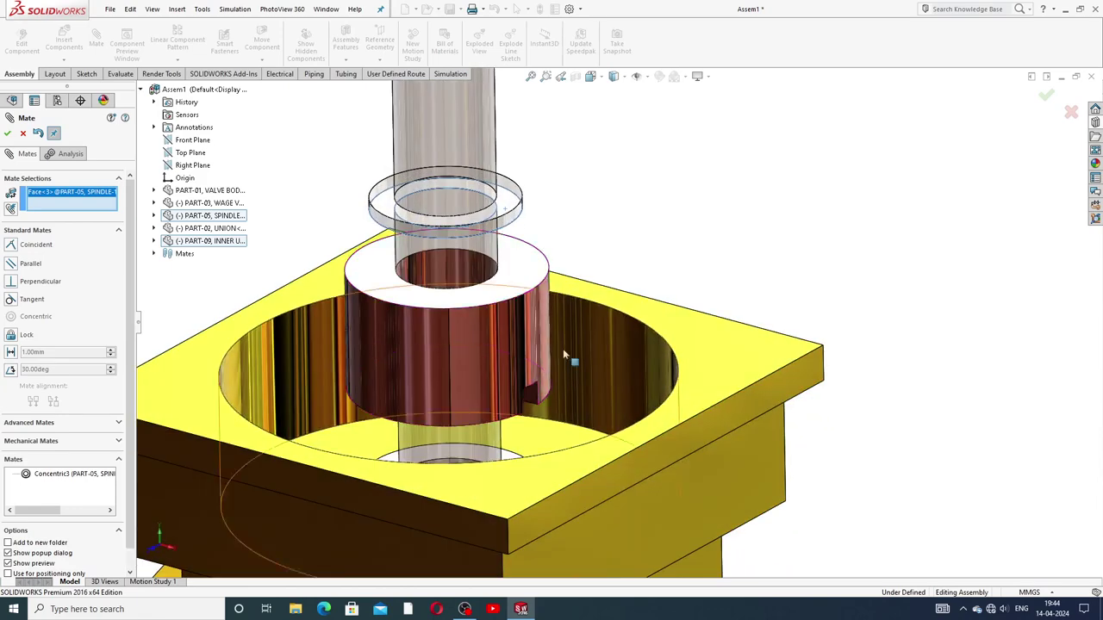
left_click(526, 274)
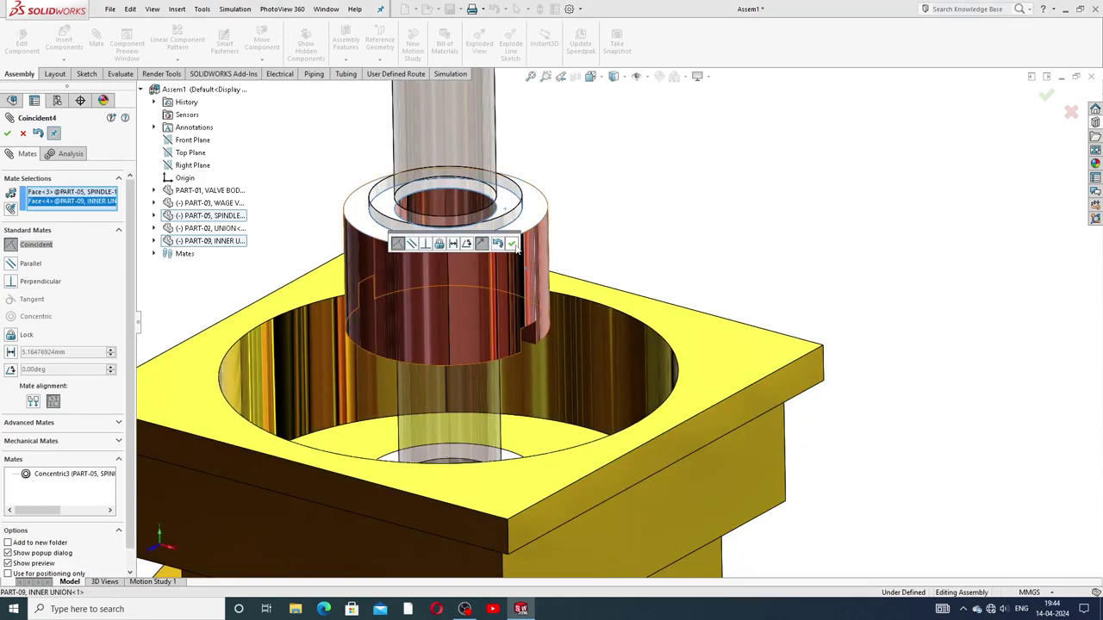
left_click(512, 244)
scroll(564, 312, "up", 4)
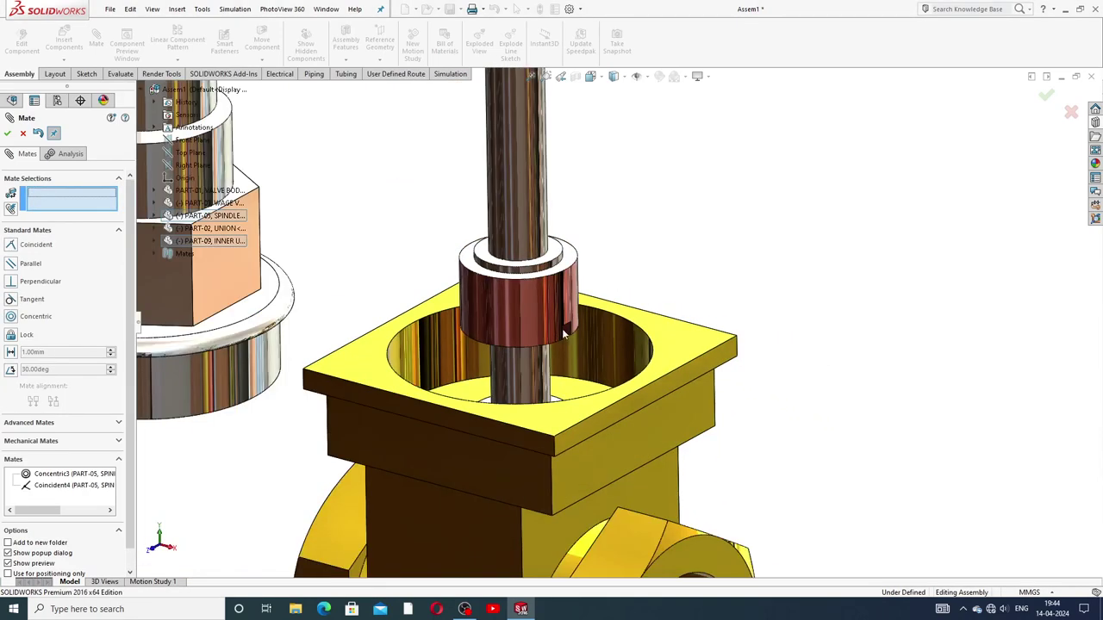
scroll(659, 225, "up", 3)
scroll(646, 258, "down", 3)
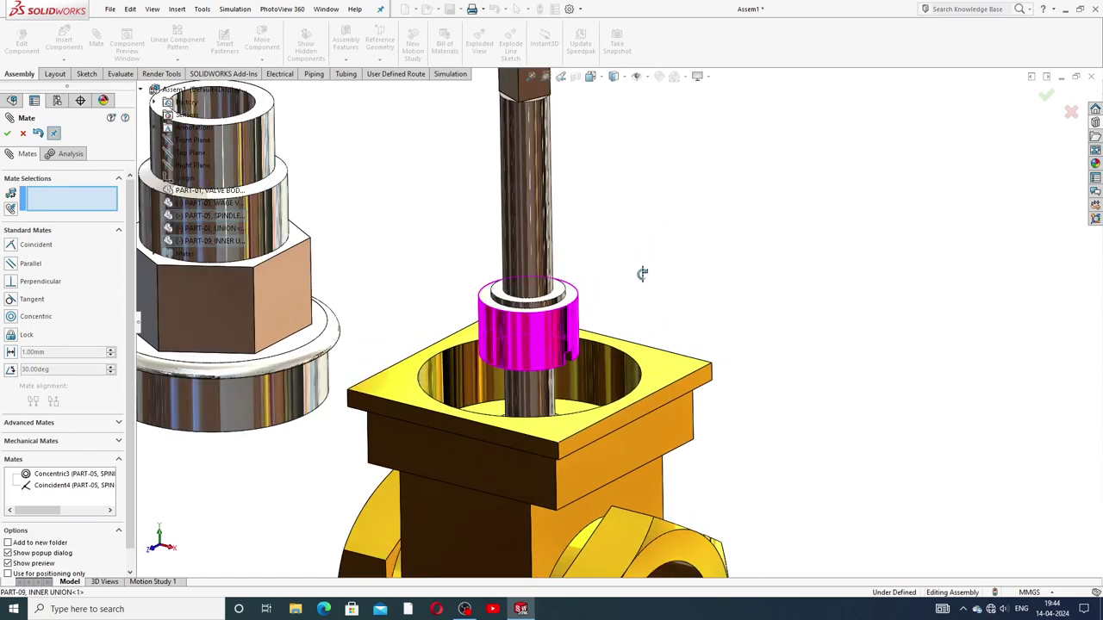
key("f")
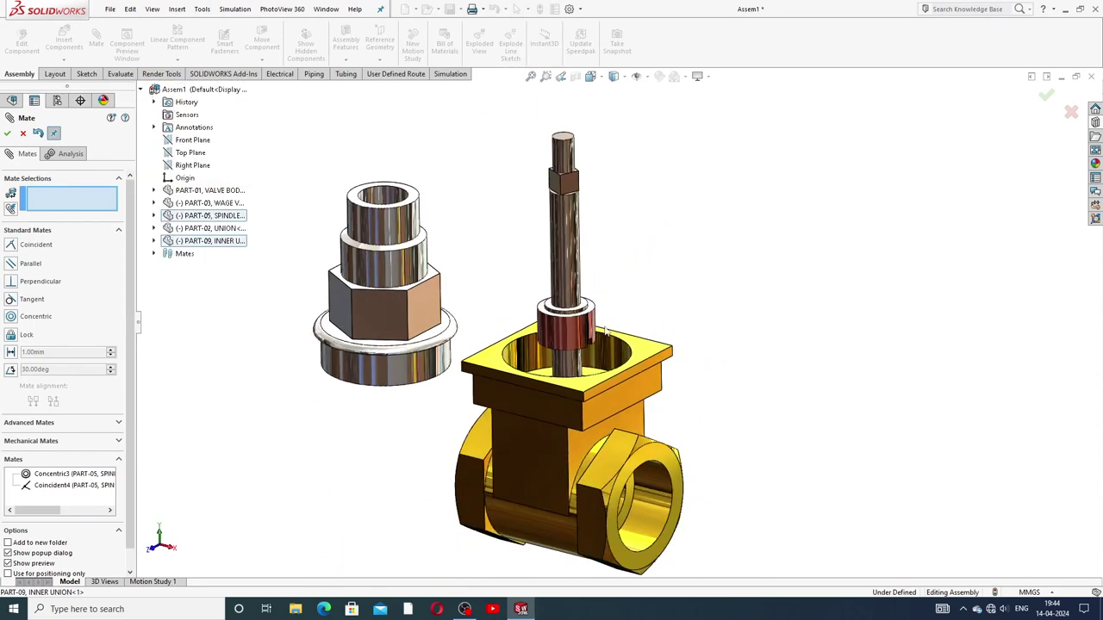
left_click(24, 134)
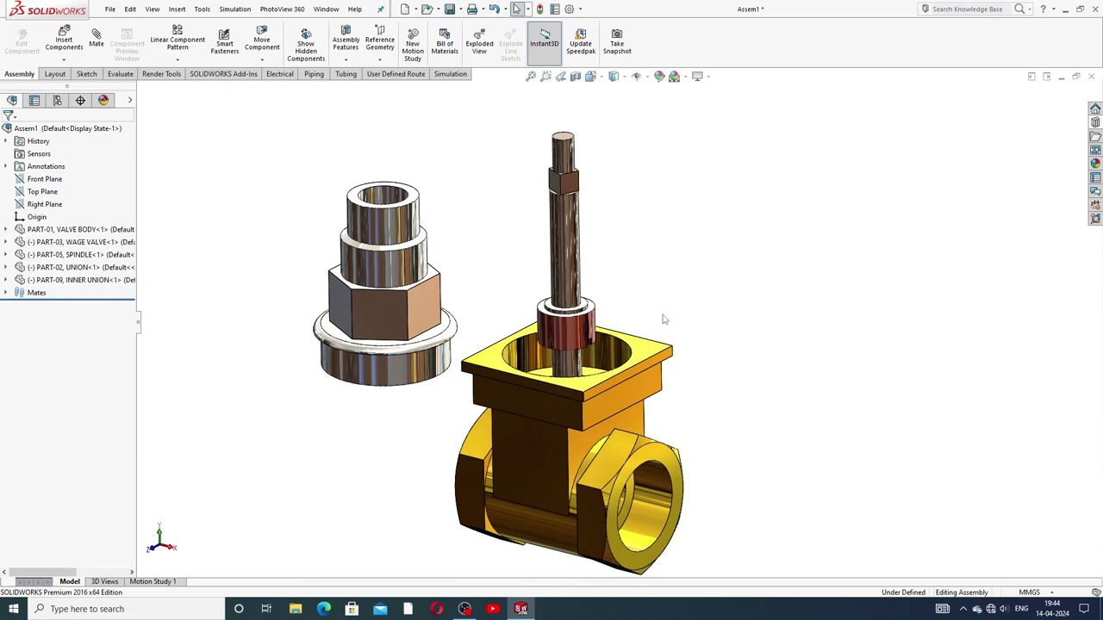
Make a second copy of the inner union and position it in free space beside the spindle
left_click_drag(576, 332, 693, 309, "ctrl")
left_click(704, 329)
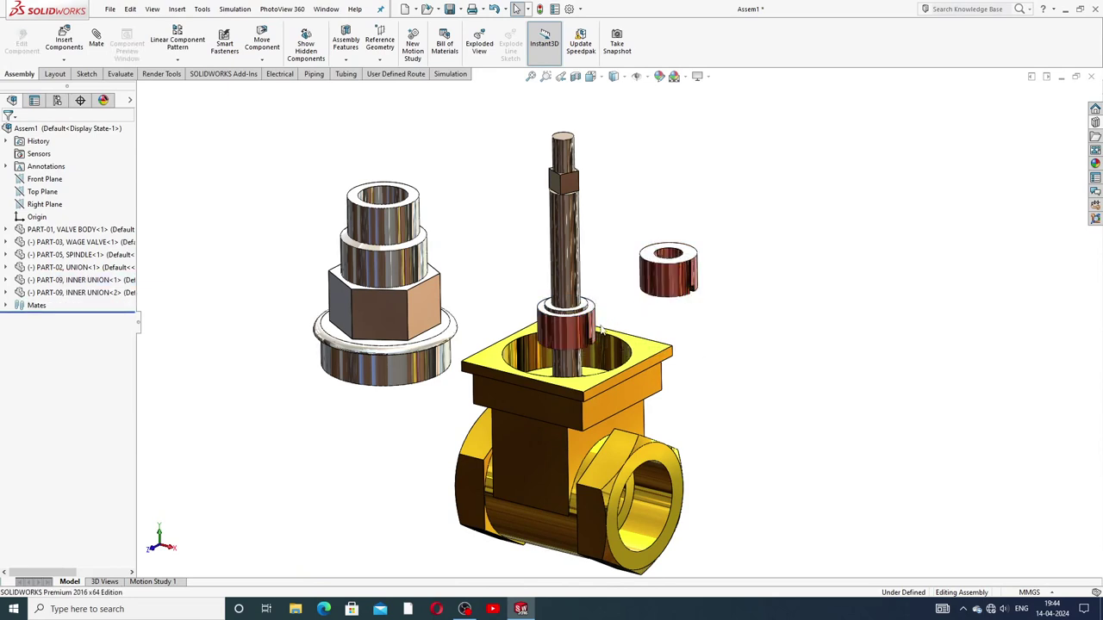
scroll(602, 330, "down", 2)
left_click(705, 270)
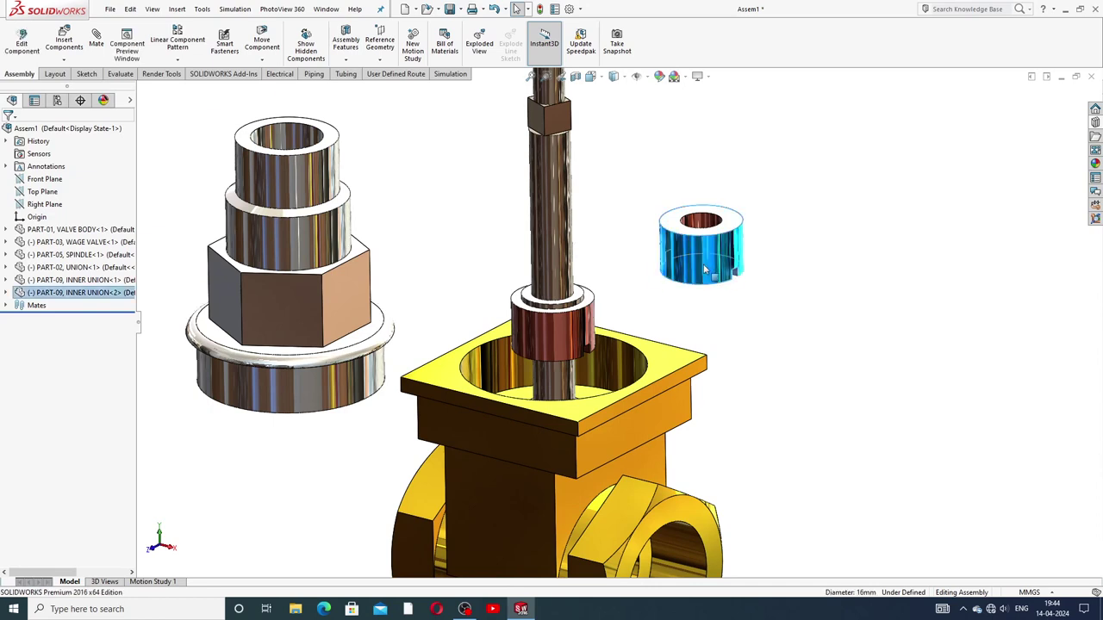
left_click_drag(704, 270, 701, 285)
left_click(775, 280)
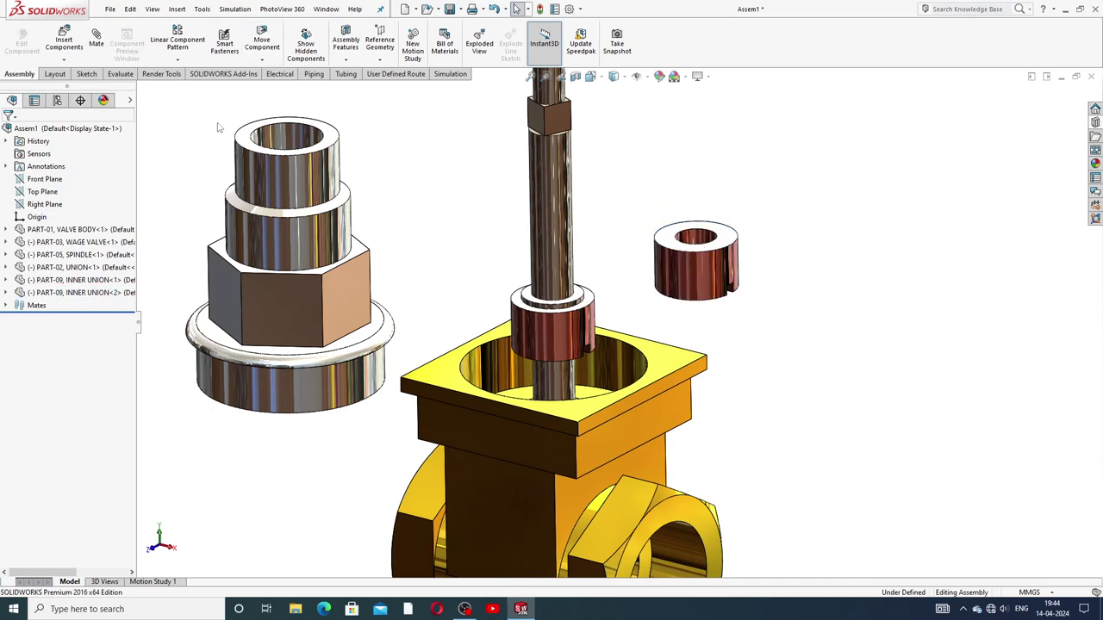
Add a concentric mate between the second inner union's bore and the spindle, and slide that copy up clear of the first one
left_click(96, 41)
scroll(658, 362, "down", 2)
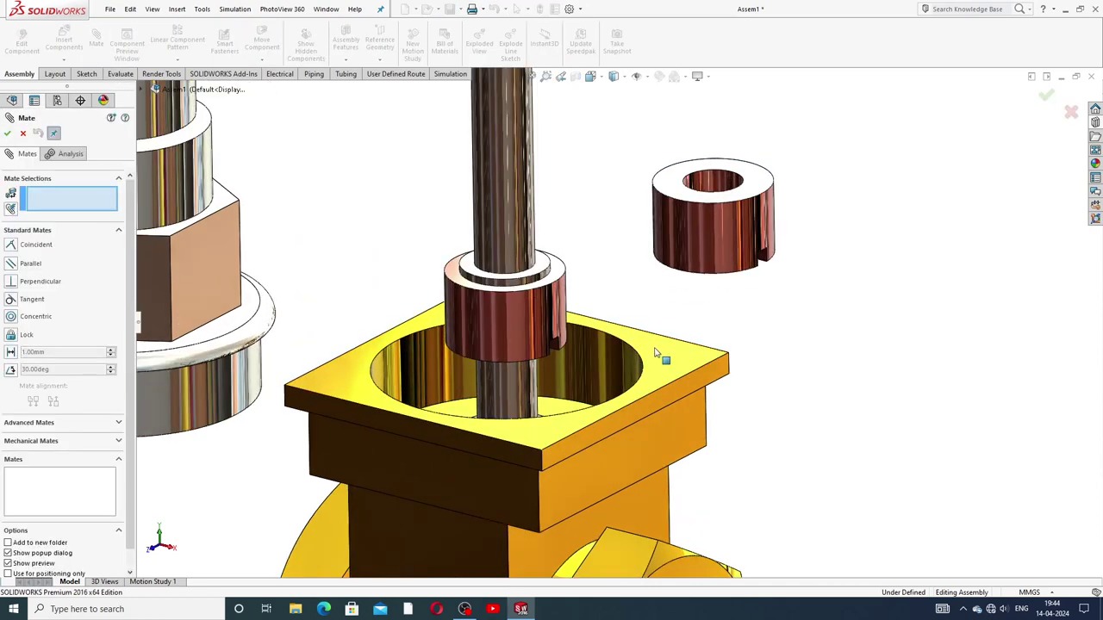
left_click(712, 184)
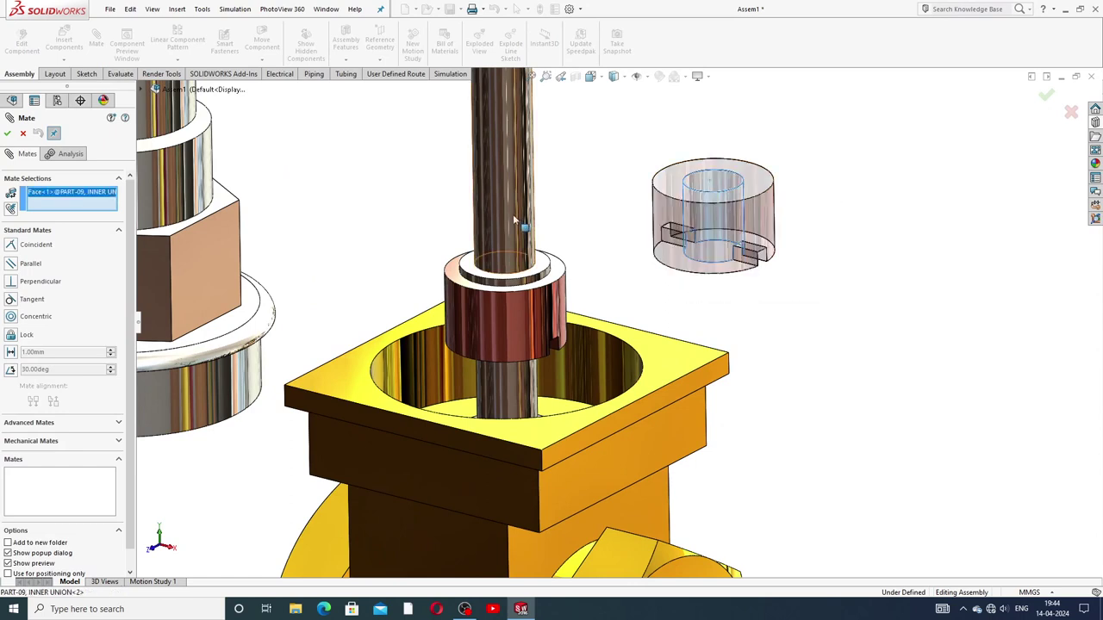
left_click(522, 217)
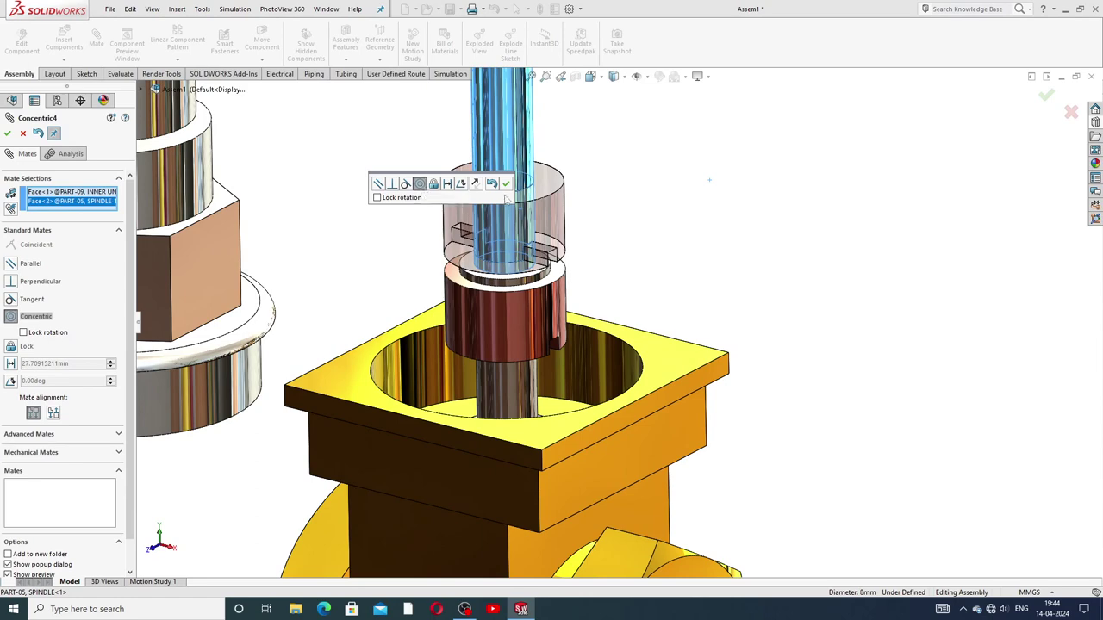
left_click(508, 183)
scroll(615, 227, "up", 5)
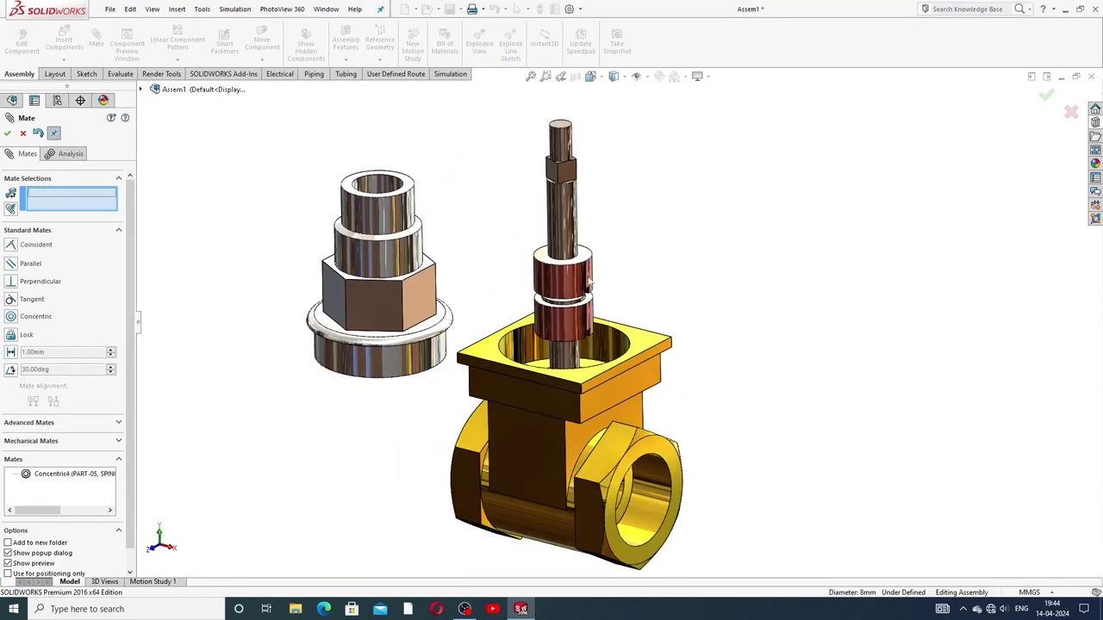
left_click_drag(571, 293, 571, 242)
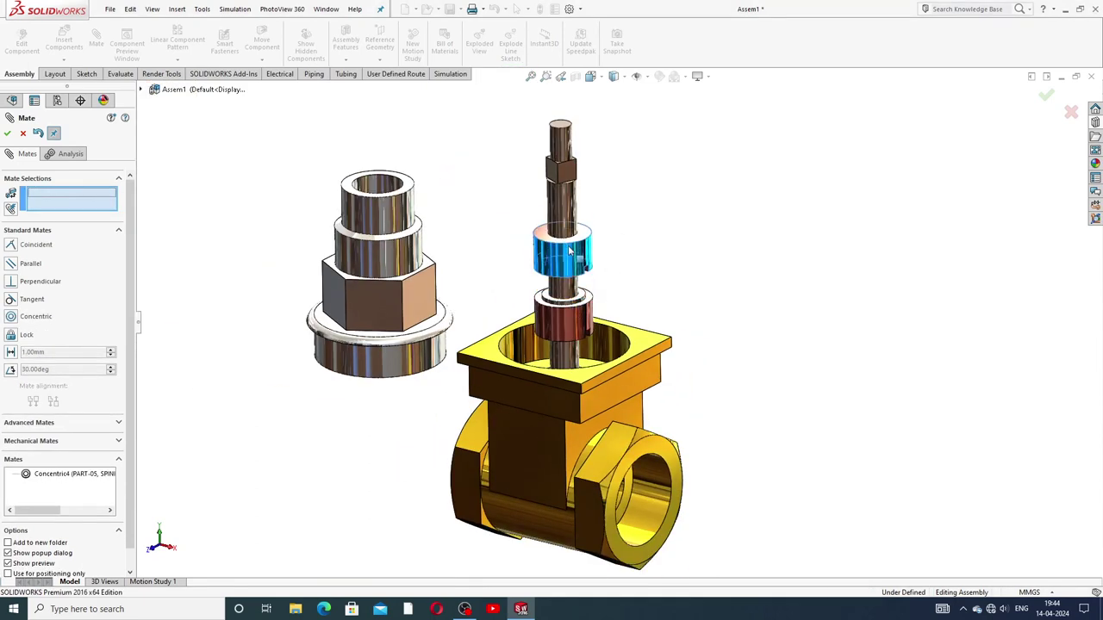
Add a coincident mate between the notched bottom faces of the two inner unions, with the mate alignment flipped
middle_click_drag(618, 291, 584, 244)
scroll(572, 253, "down", 5)
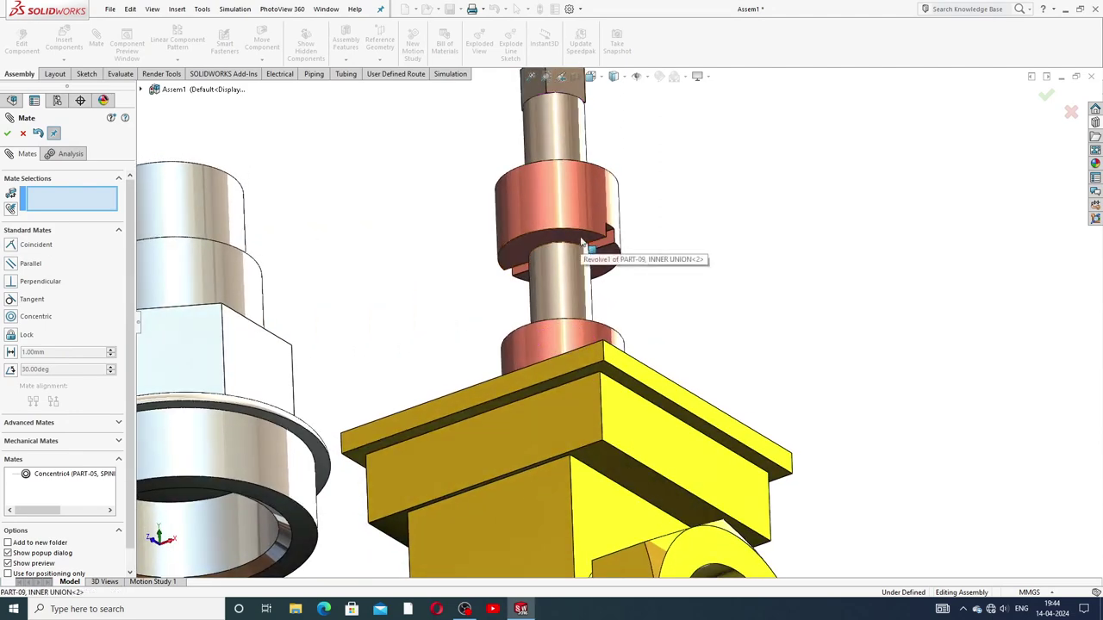
left_click(586, 243)
scroll(664, 266, "up", 5)
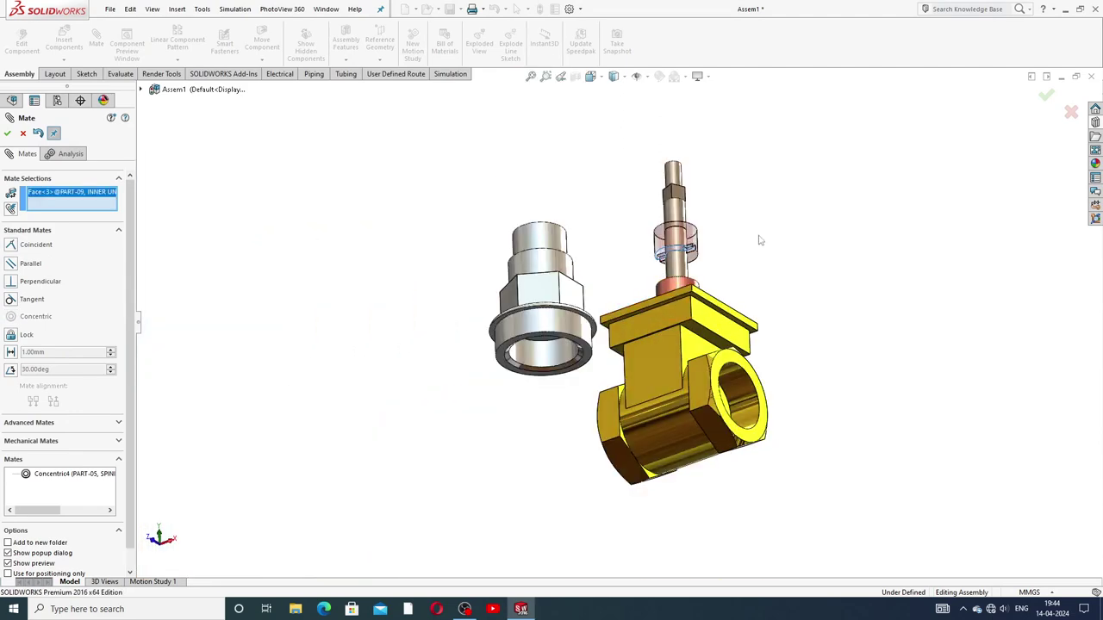
middle_click_drag(759, 240, 615, 254)
scroll(646, 260, "down", 5)
scroll(629, 233, "down", 5)
scroll(648, 228, "down", 3)
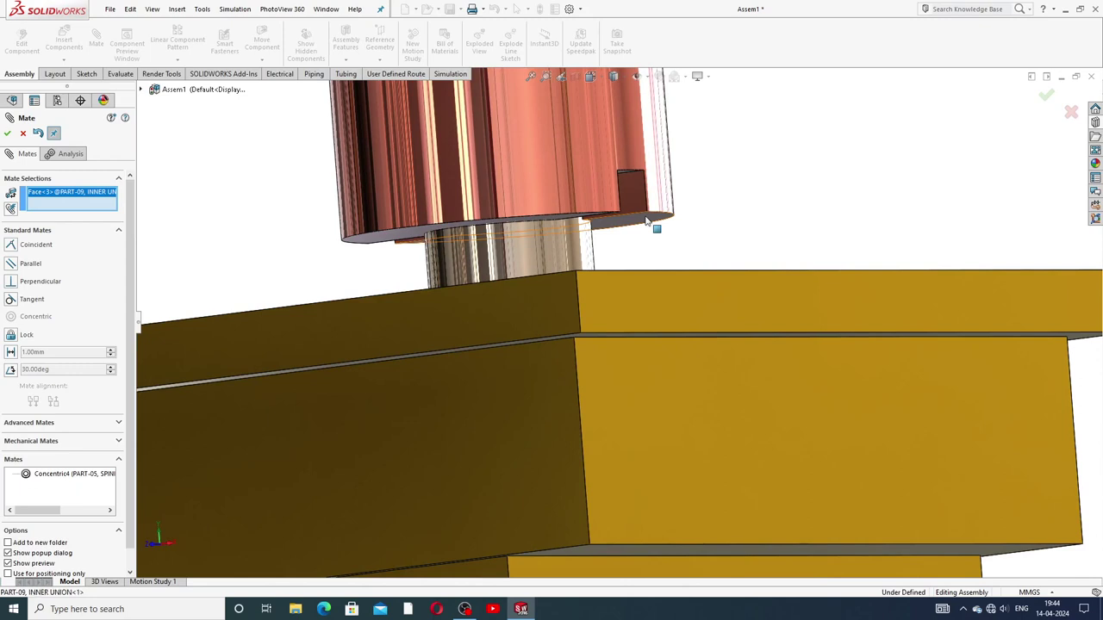
left_click(651, 221)
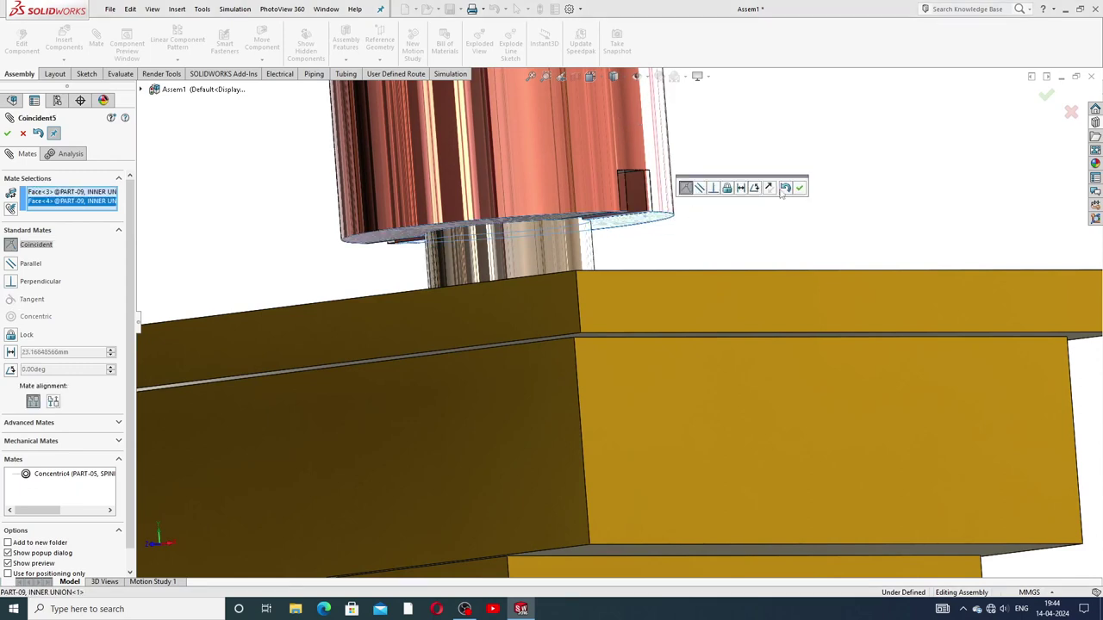
left_click(769, 188)
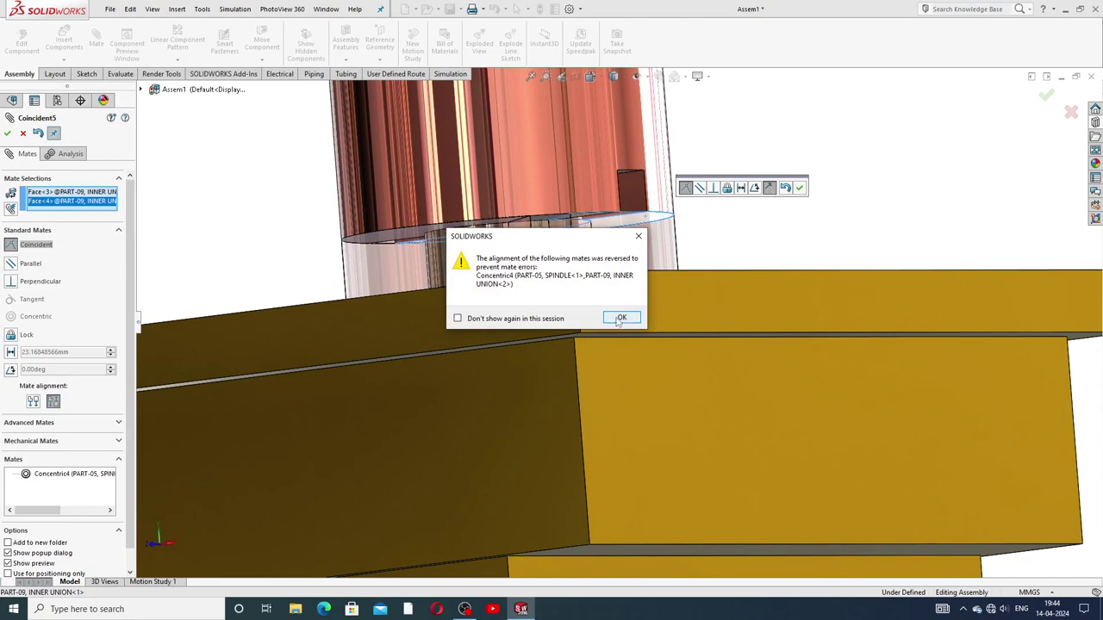
left_click(620, 318)
left_click(800, 188)
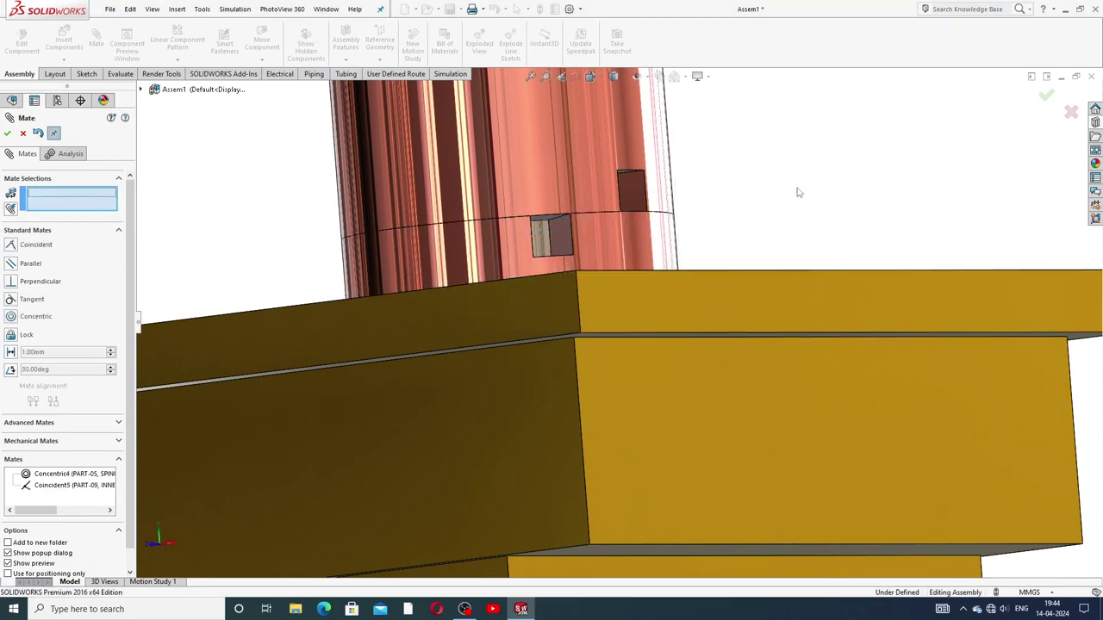
Add a coincident mate between the side faces of the notches in the two inner unions so the notches line up
scroll(585, 263, "up", 5)
middle_click_drag(605, 261, 607, 321)
scroll(607, 321, "down", 3)
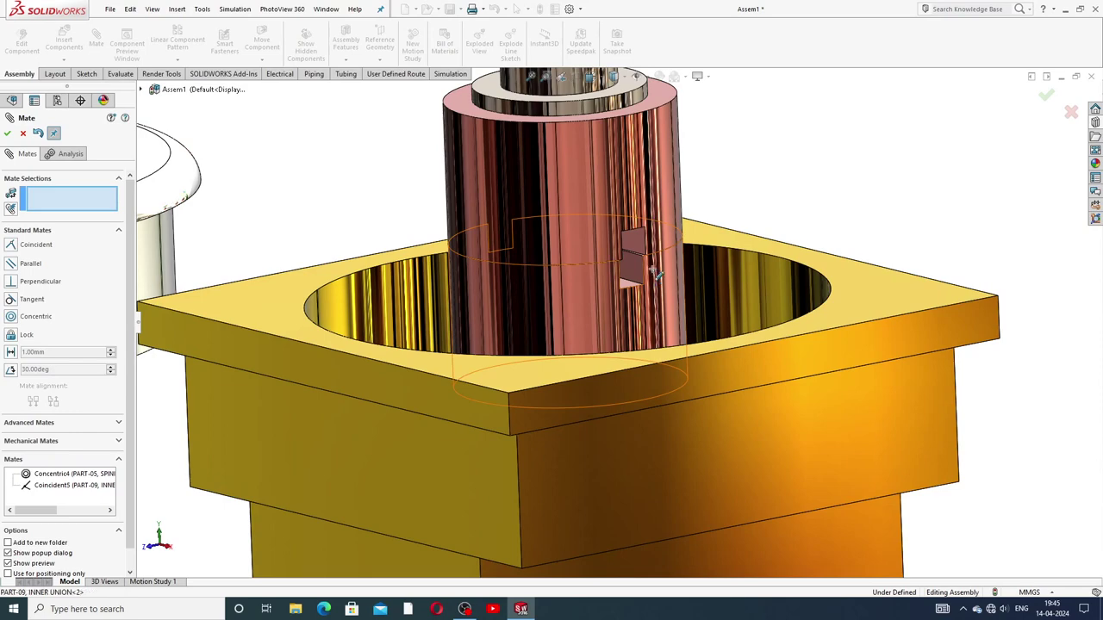
scroll(638, 275, "down", 4)
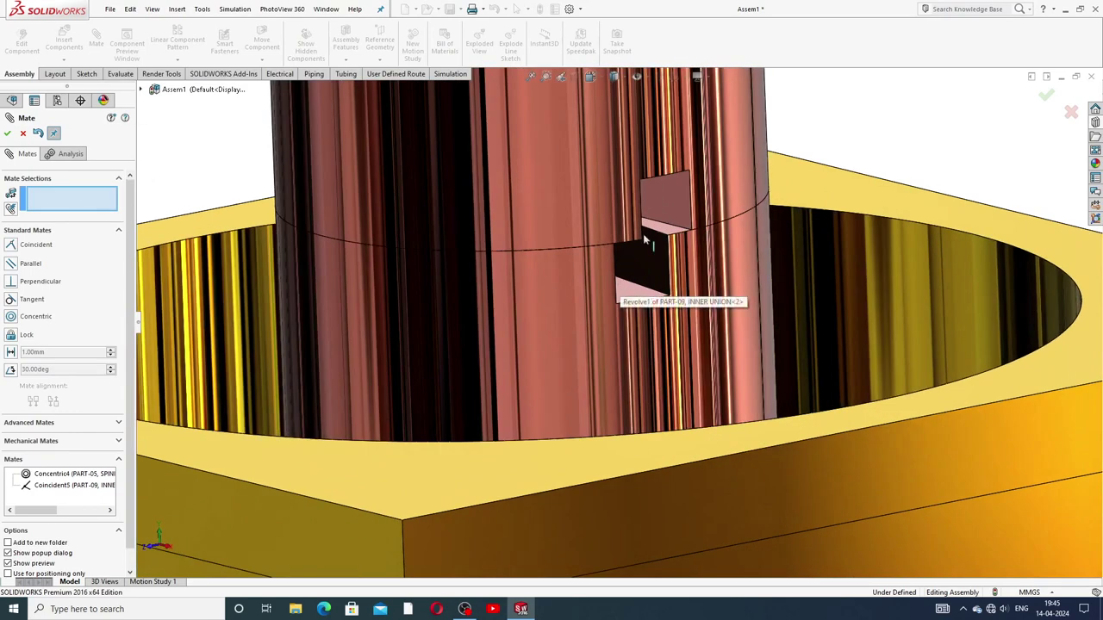
left_click(672, 199)
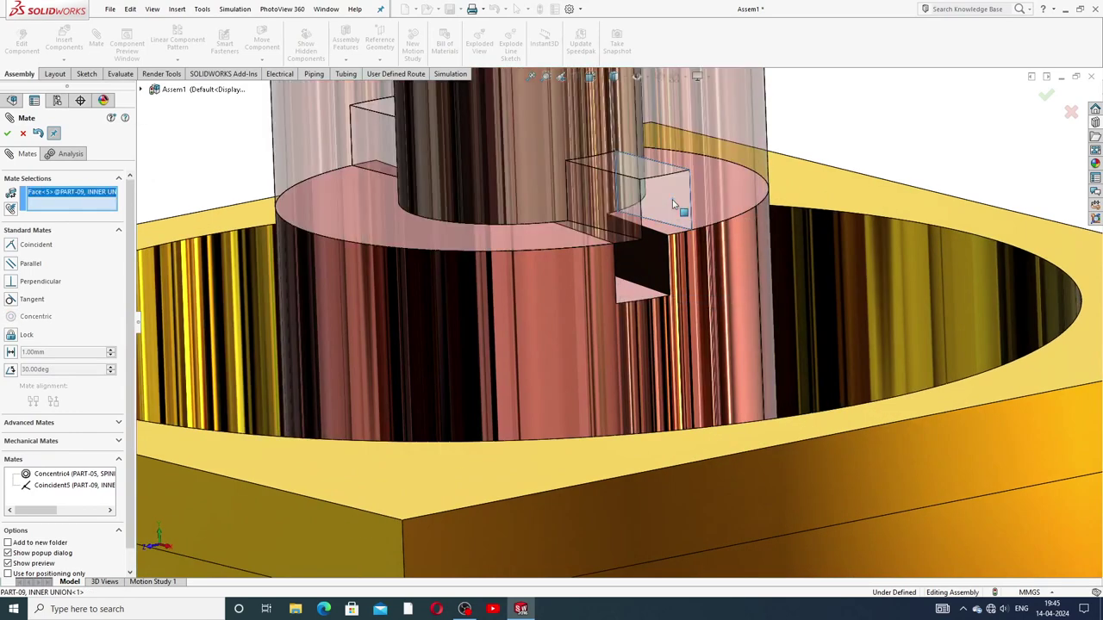
left_click(655, 266)
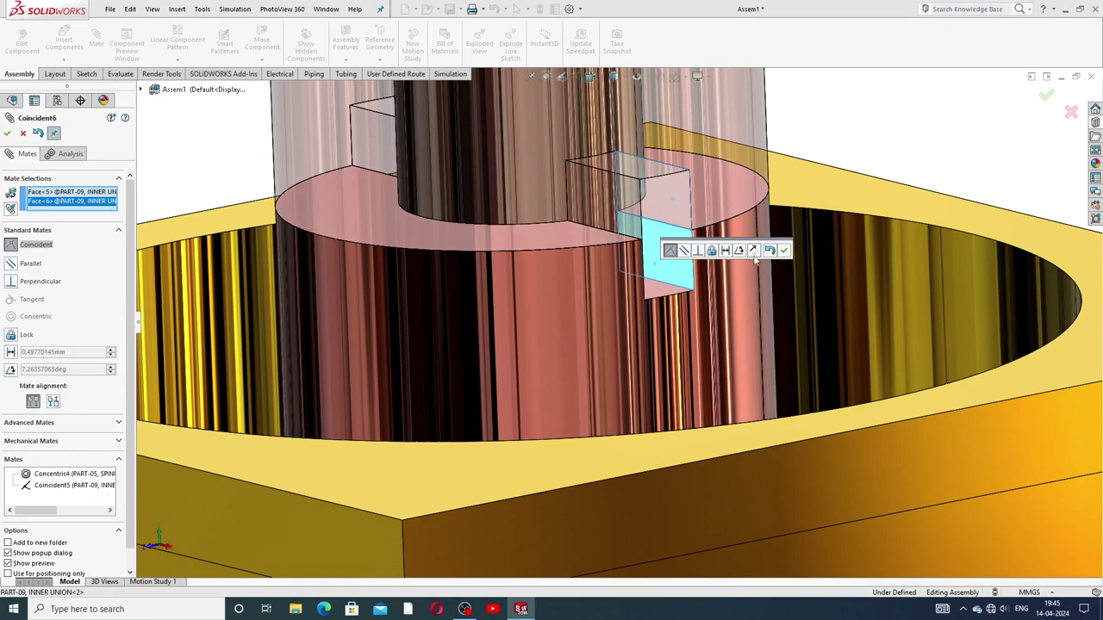
left_click(784, 251)
Move the union clear of the valve body and add a concentric mate between its lower cylindrical face and the body's top bore
scroll(783, 252, "up", 6)
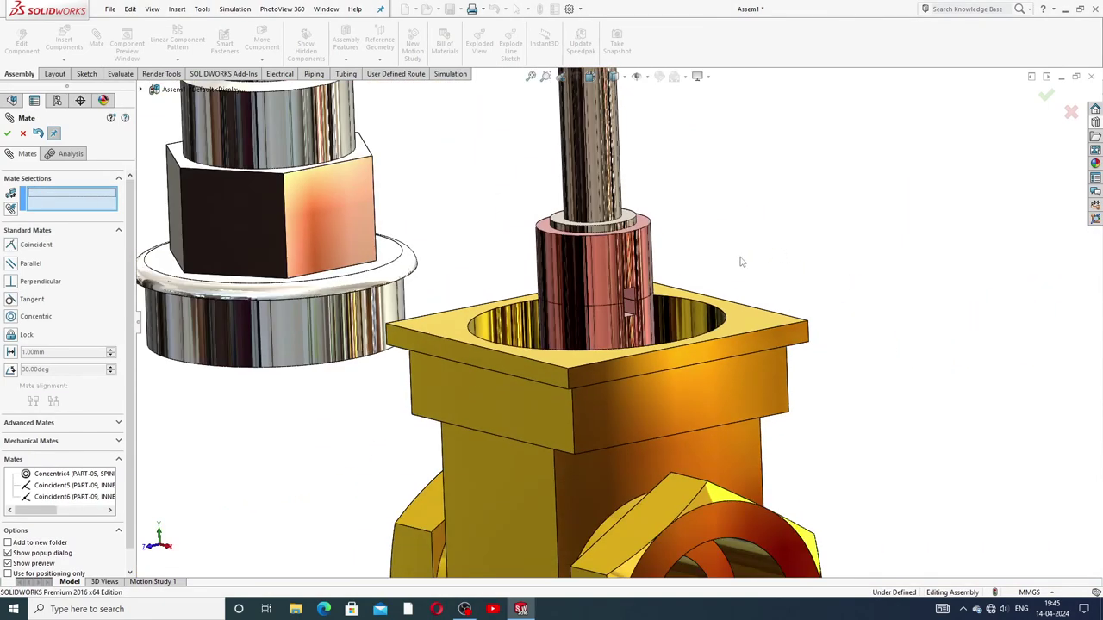
middle_click_drag(740, 261, 645, 280)
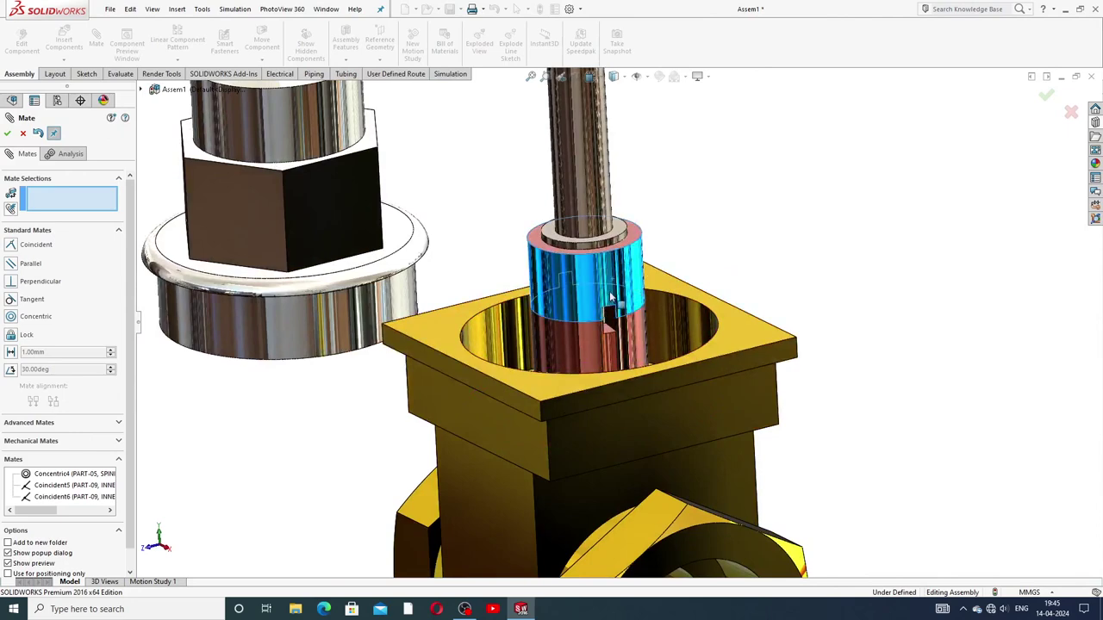
scroll(662, 274, "up", 8)
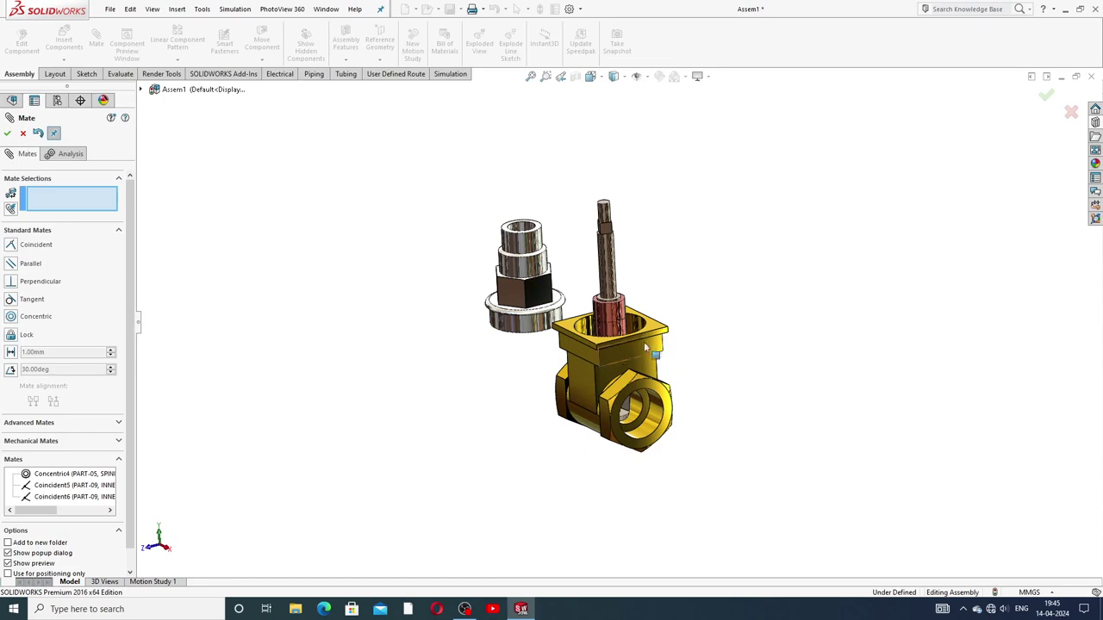
middle_click_drag(644, 347, 616, 329)
scroll(614, 328, "down", 3)
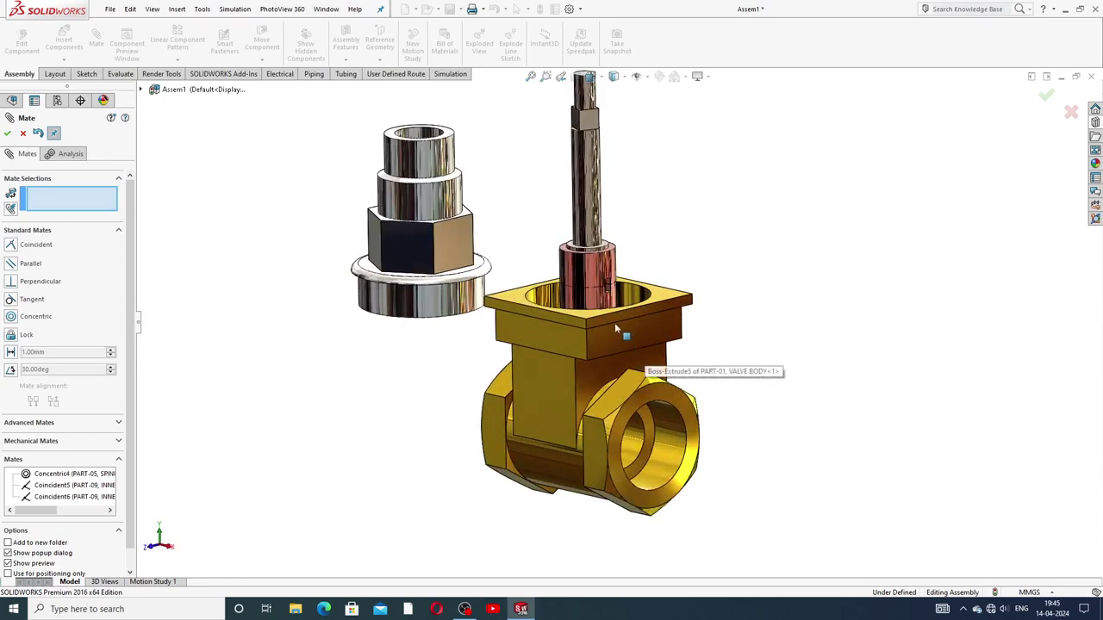
left_click_drag(472, 309, 441, 301)
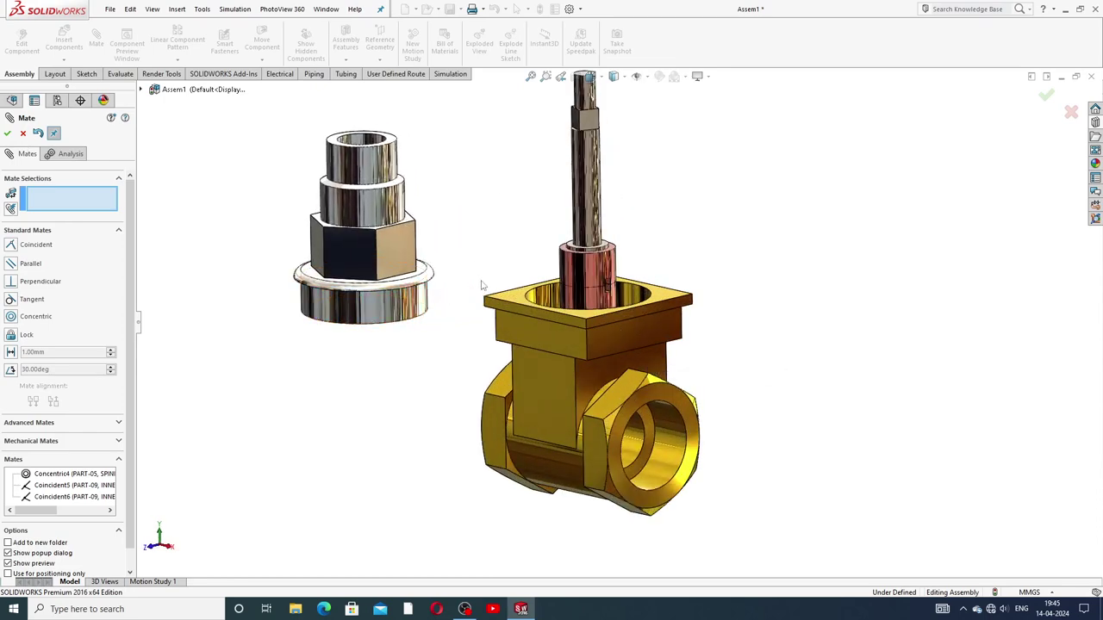
middle_click_drag(482, 286, 497, 319)
left_click(415, 317)
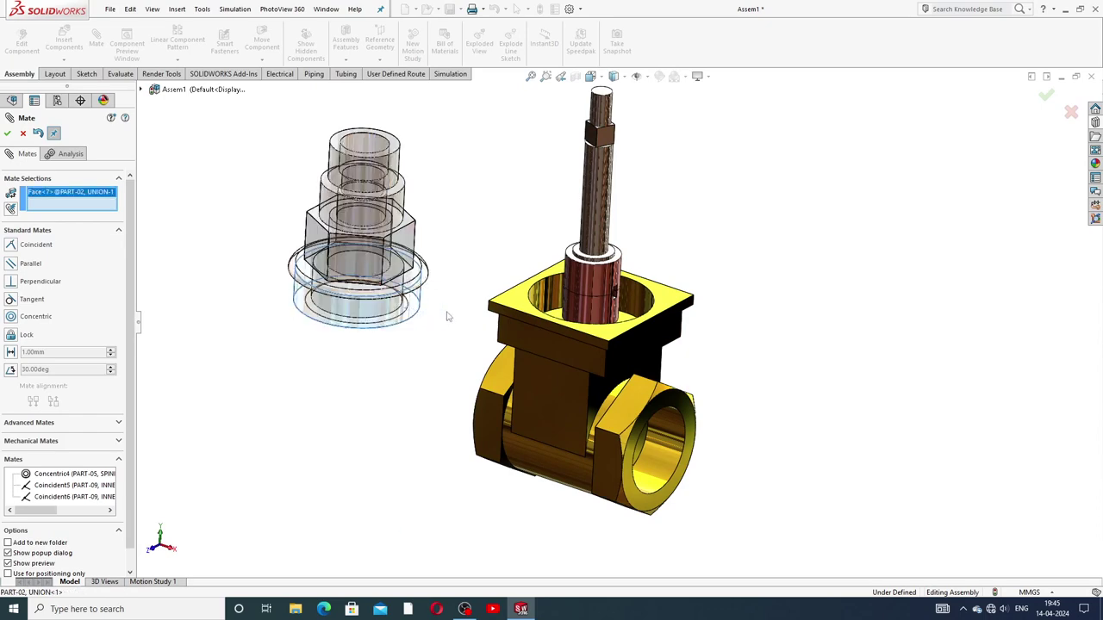
scroll(534, 301, "down", 3)
left_click(558, 294)
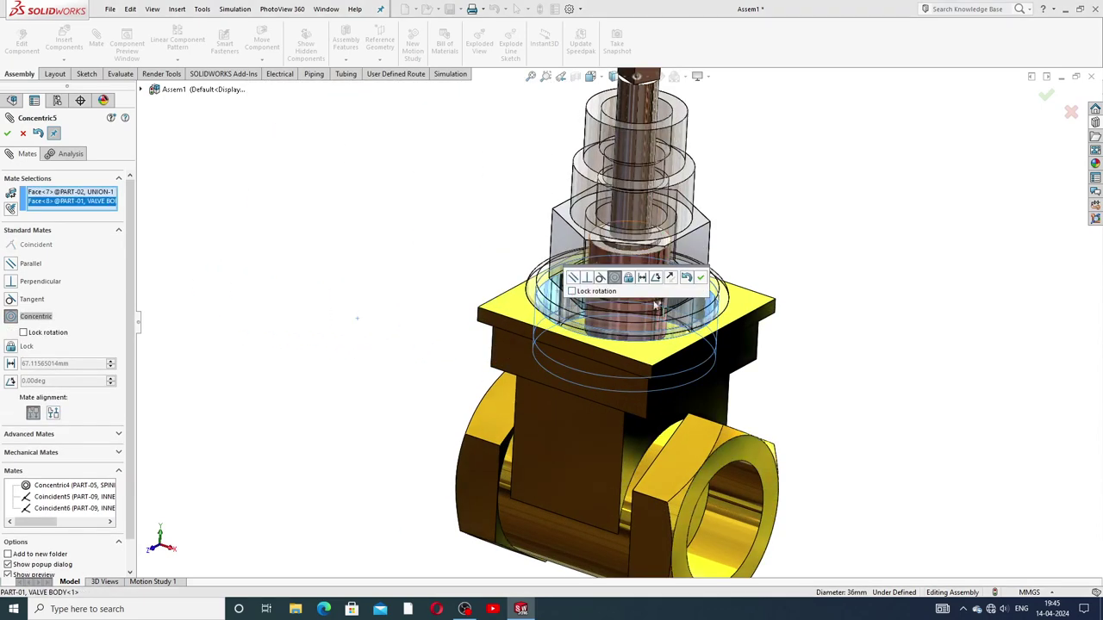
left_click(700, 279)
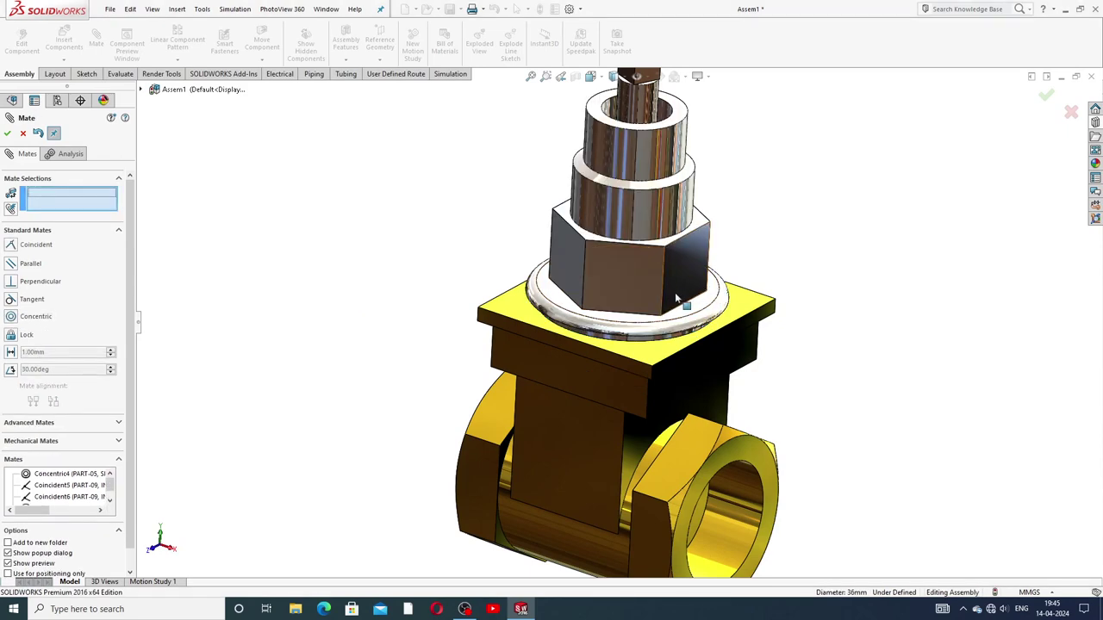
Raise the union, add a coincident mate between its flange underside and the valve body's top face, and finish mating
left_click_drag(669, 279, 672, 232)
middle_click_drag(672, 232, 736, 213)
scroll(736, 280, "down", 3)
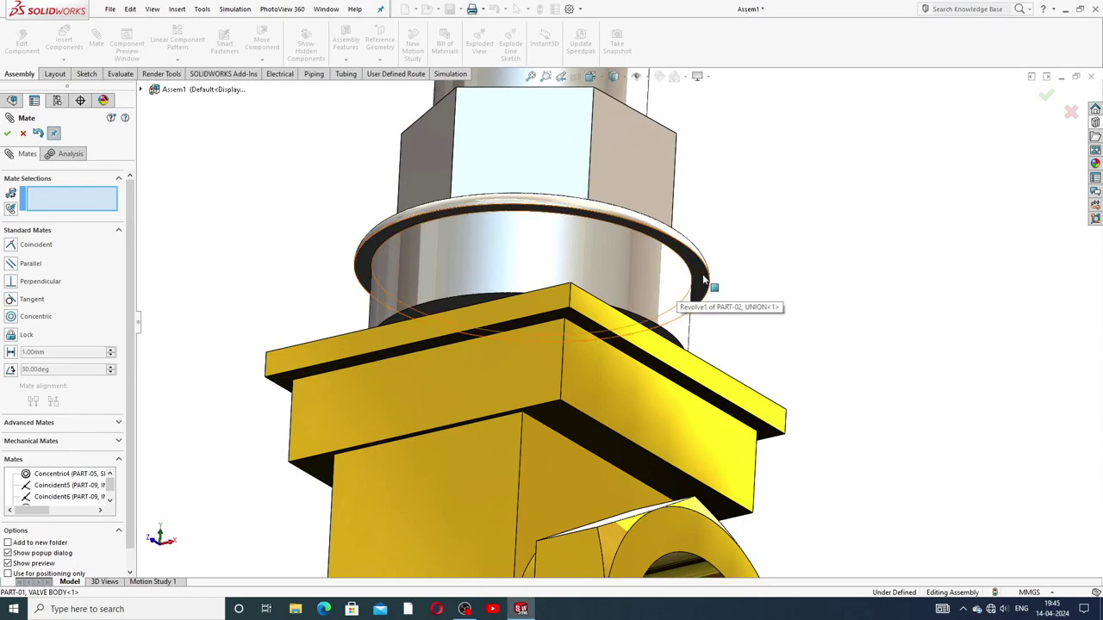
left_click(705, 277)
middle_click_drag(738, 288, 724, 406)
left_click(721, 386)
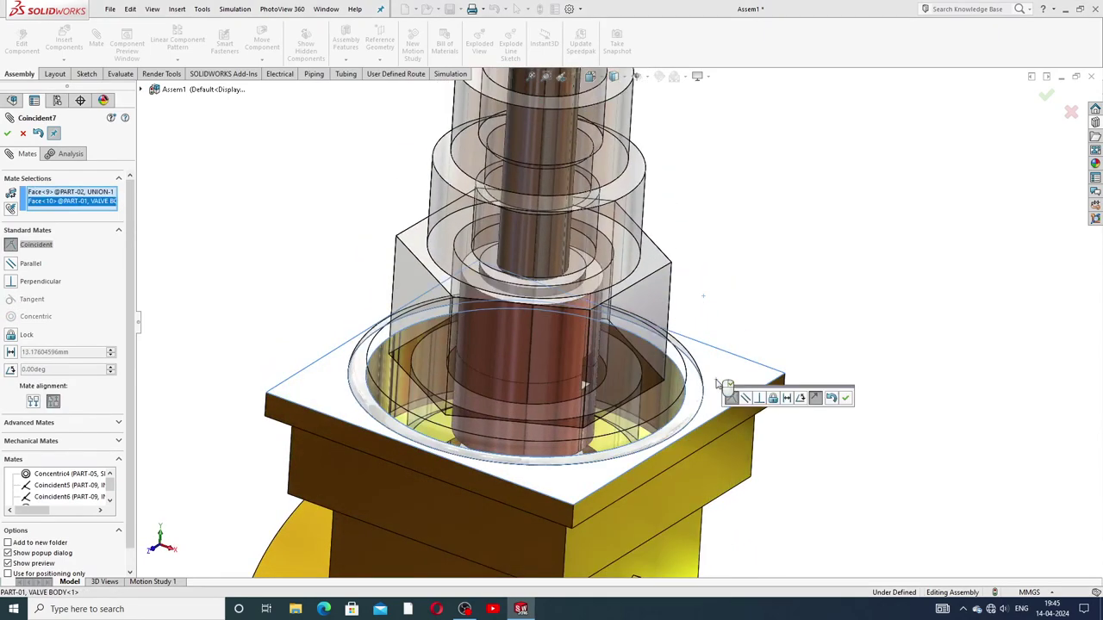
left_click(844, 397)
scroll(616, 318, "up", 4)
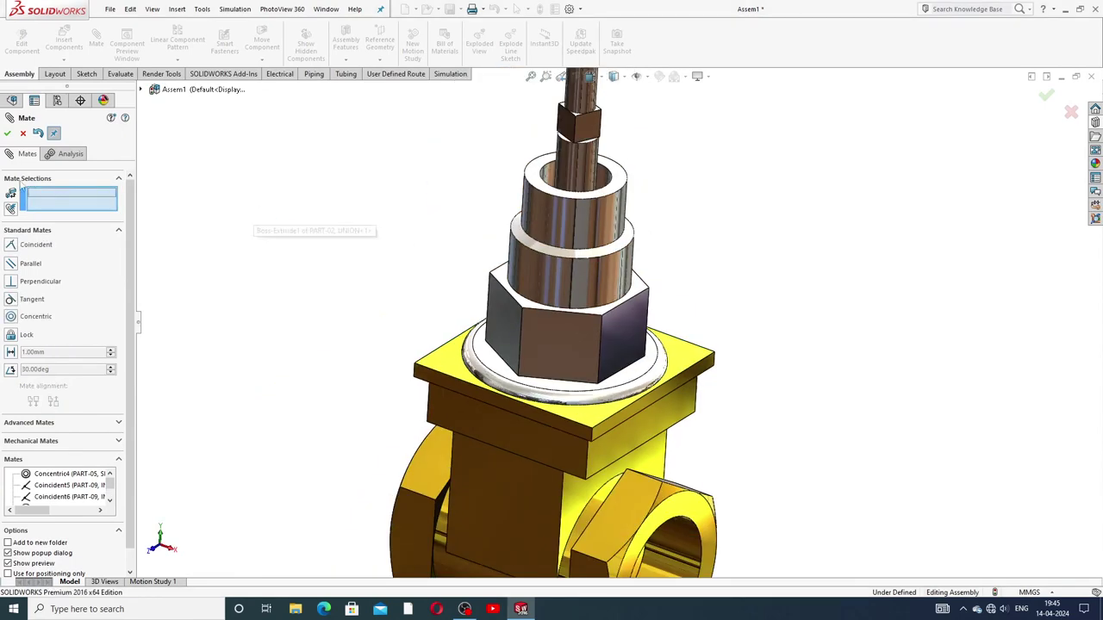
key("Escape")
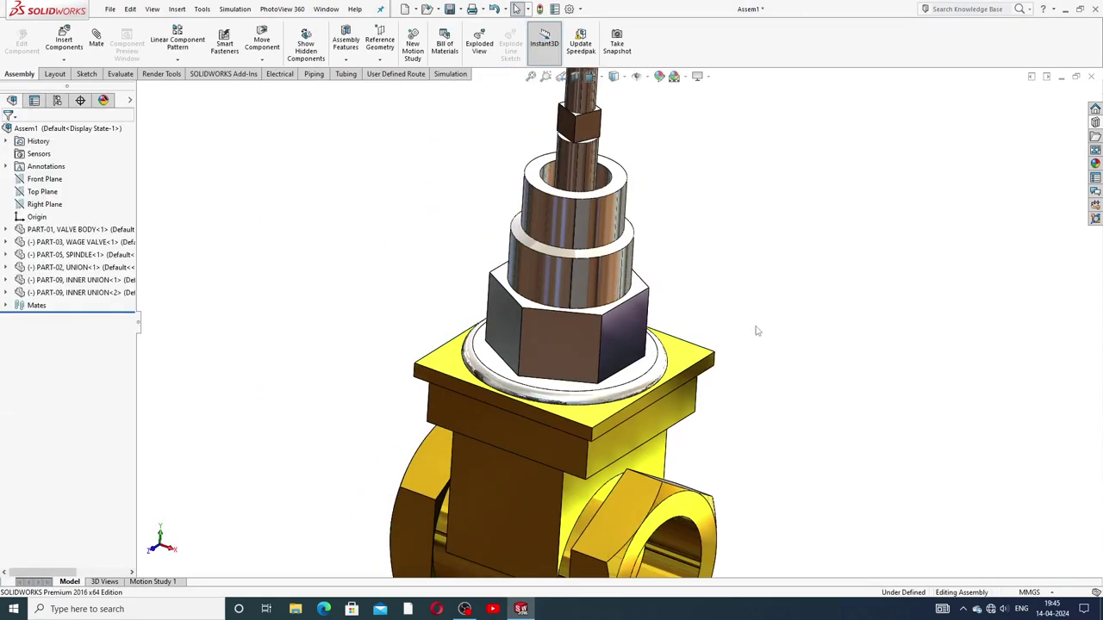
Turn the union and the spindle by hand to check their free rotation on the valve body
scroll(756, 331, "down", 4)
middle_click_drag(692, 335, 566, 348)
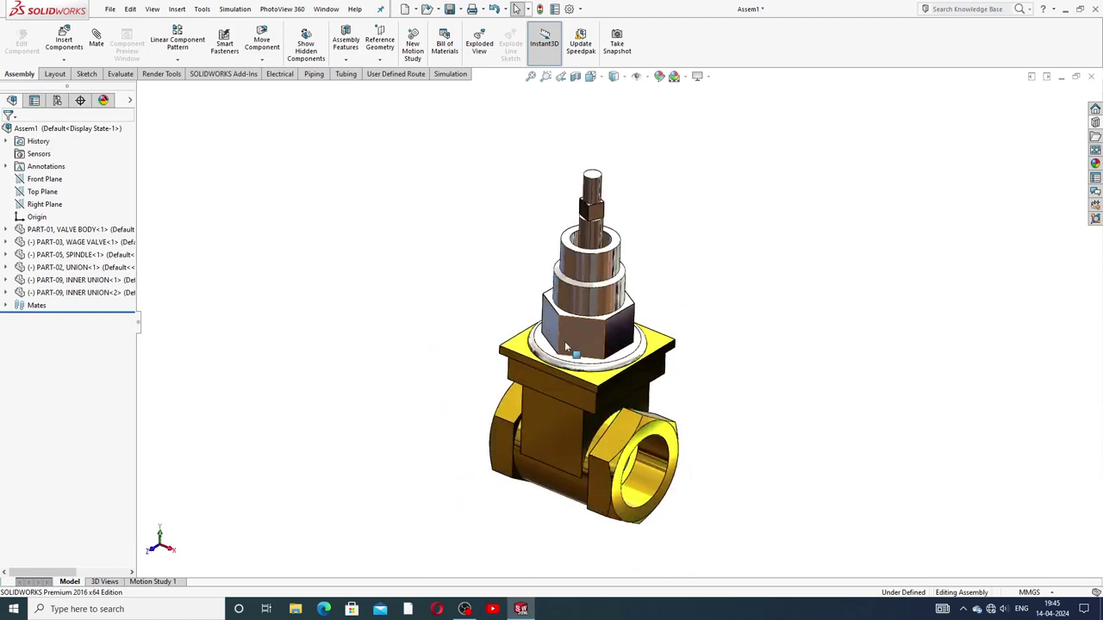
scroll(603, 327, "down", 2)
left_click(598, 316)
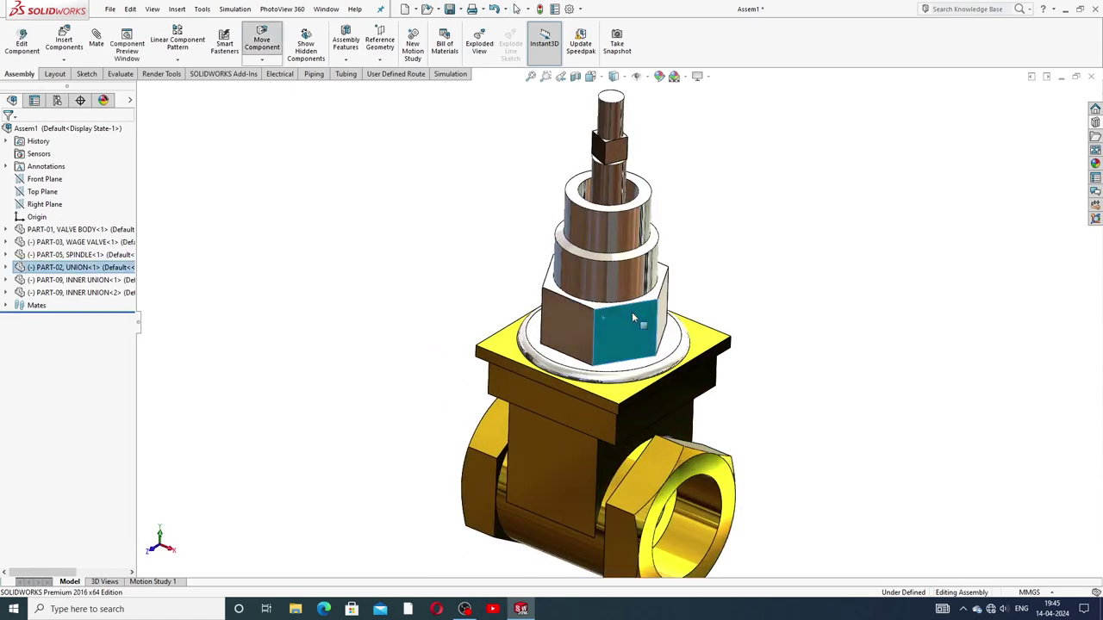
left_click_drag(633, 319, 738, 251)
left_click(676, 244)
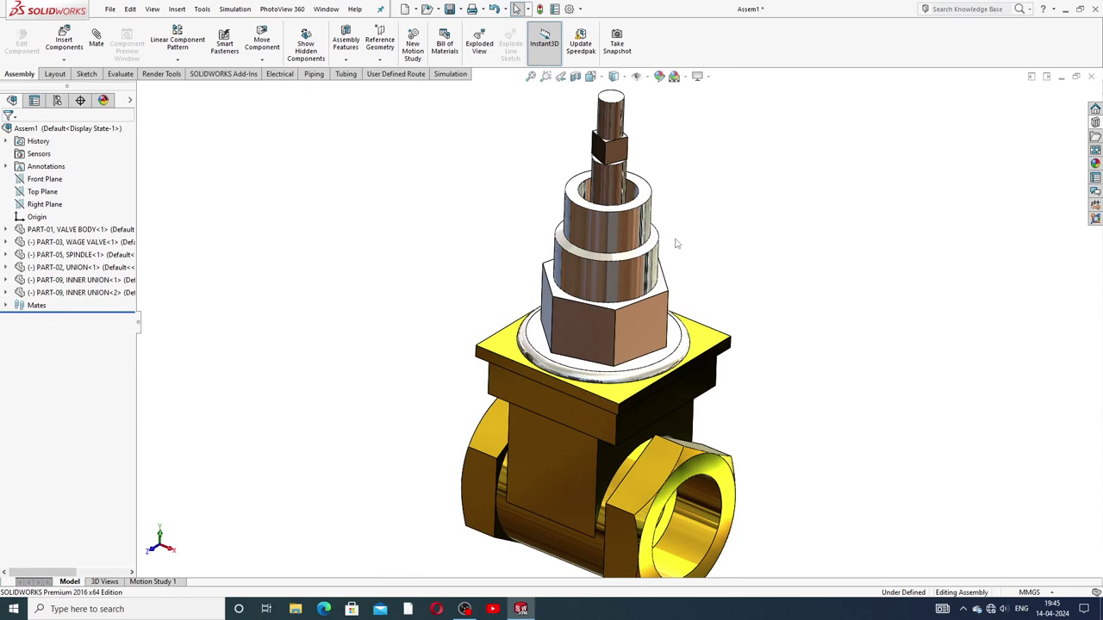
left_click(614, 194)
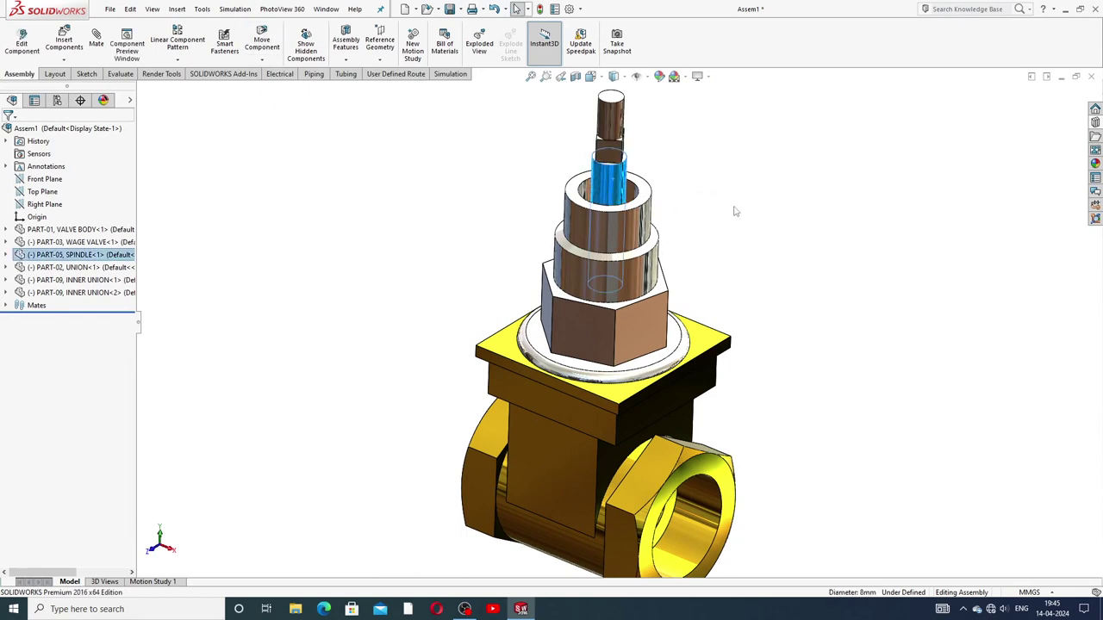
scroll(734, 211, "up", 1)
left_click(729, 232)
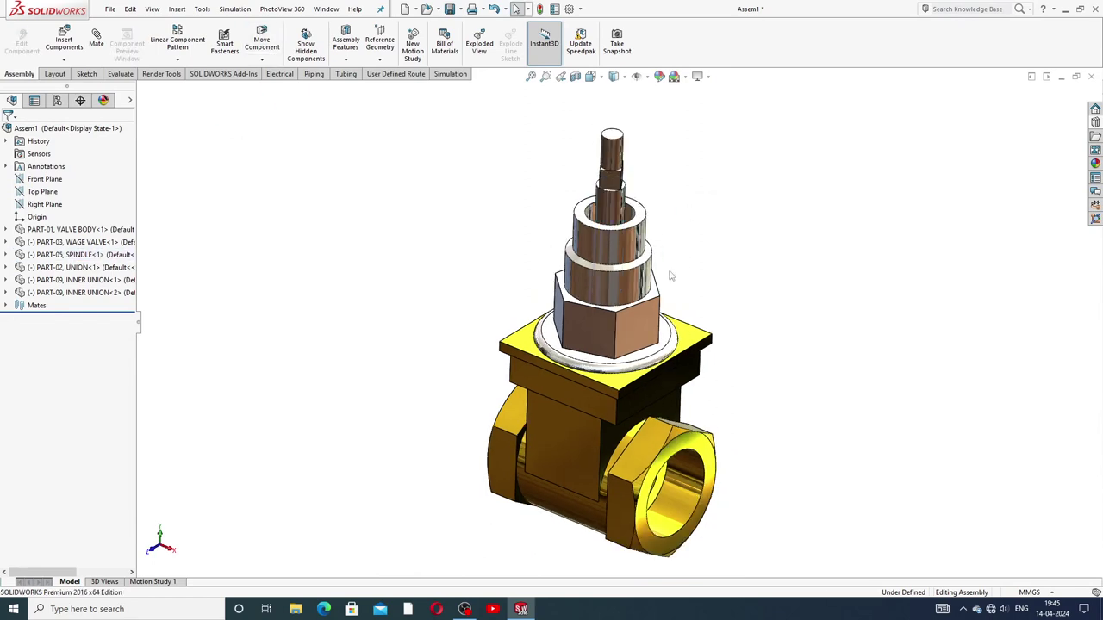
Add a parallel mate between a flat of the spindle's square section and a union hexagon face, test by turning the spindle, and finish mating
scroll(671, 276, "up", 2)
middle_click_drag(671, 275, 704, 330)
scroll(650, 289, "down", 2)
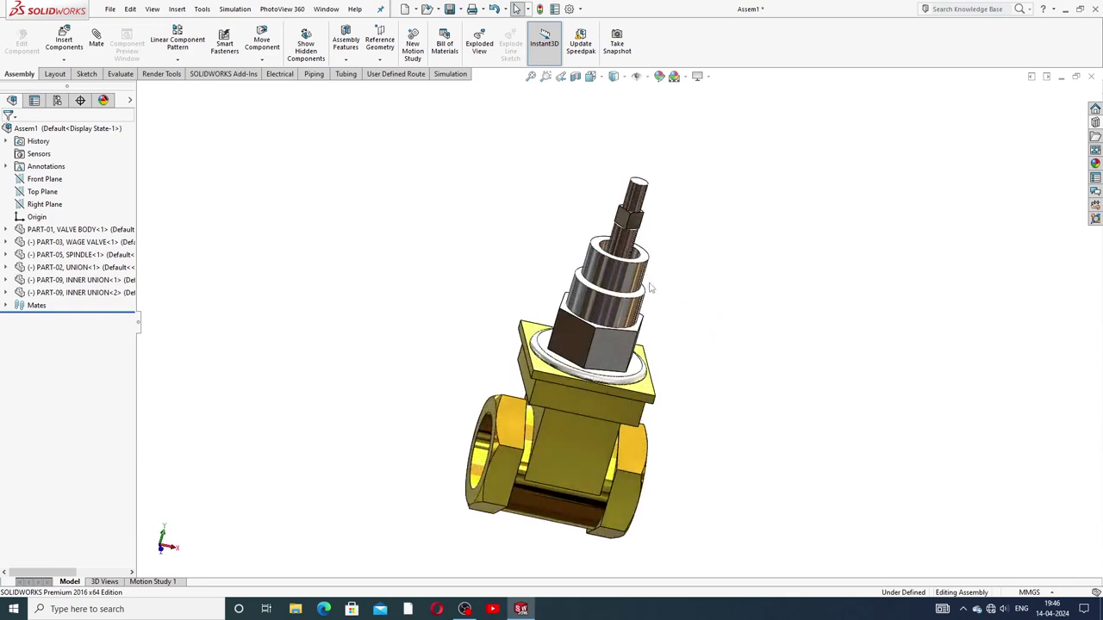
scroll(651, 288, "down", 2)
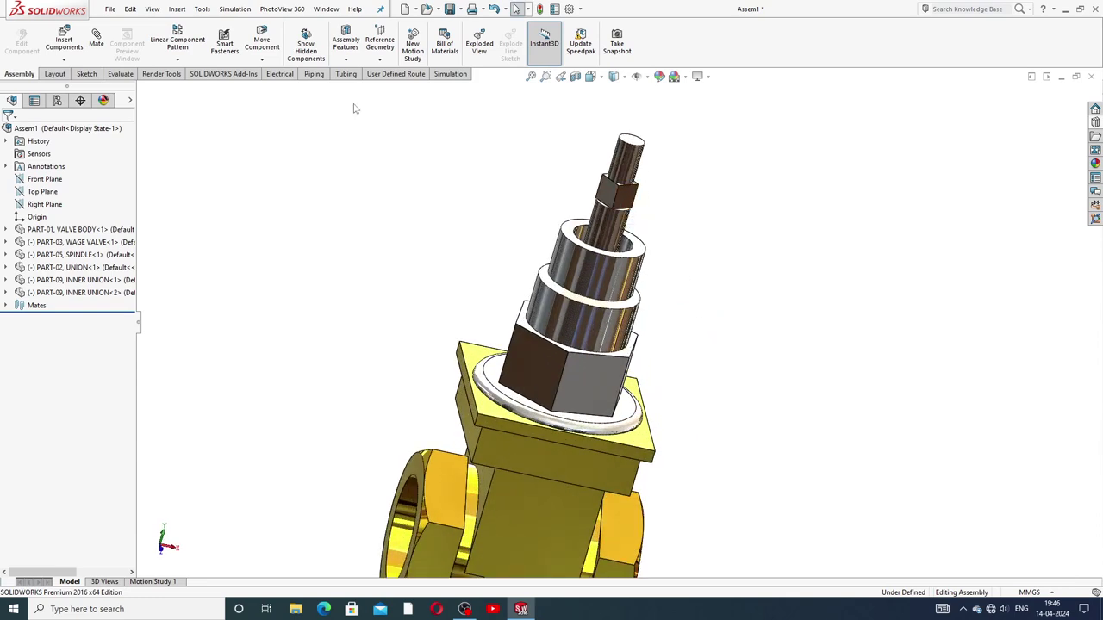
left_click(97, 39)
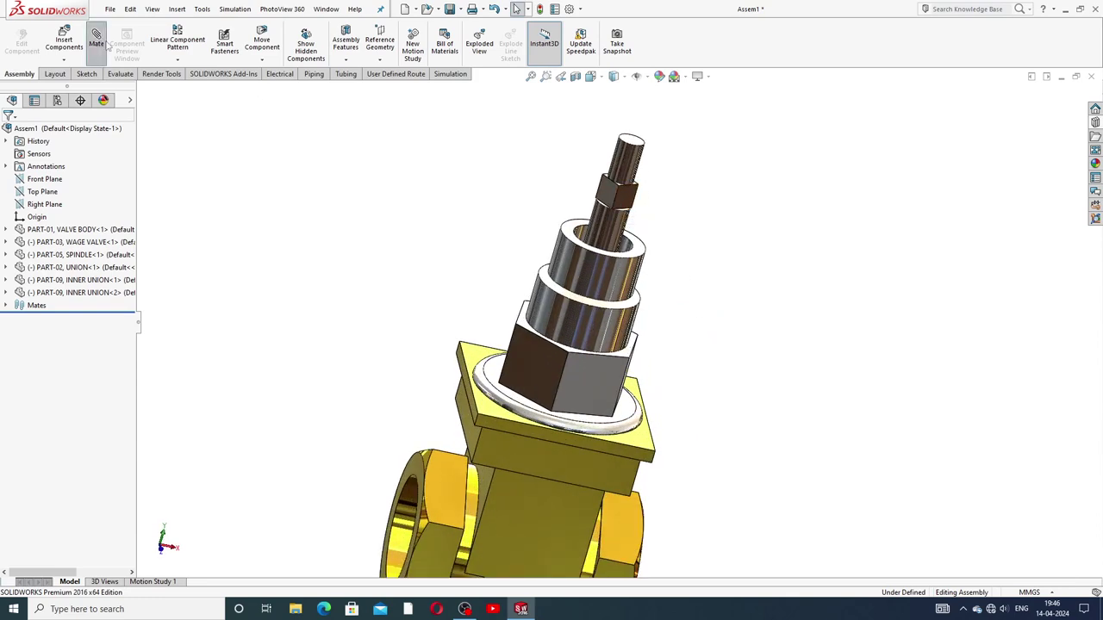
left_click(623, 197)
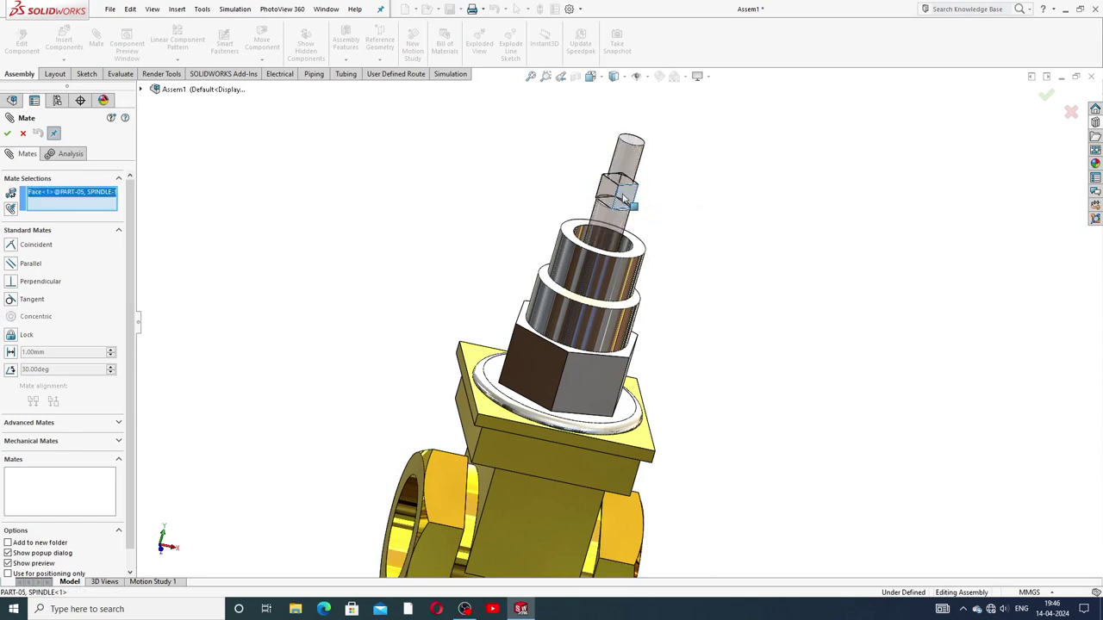
left_click(600, 380)
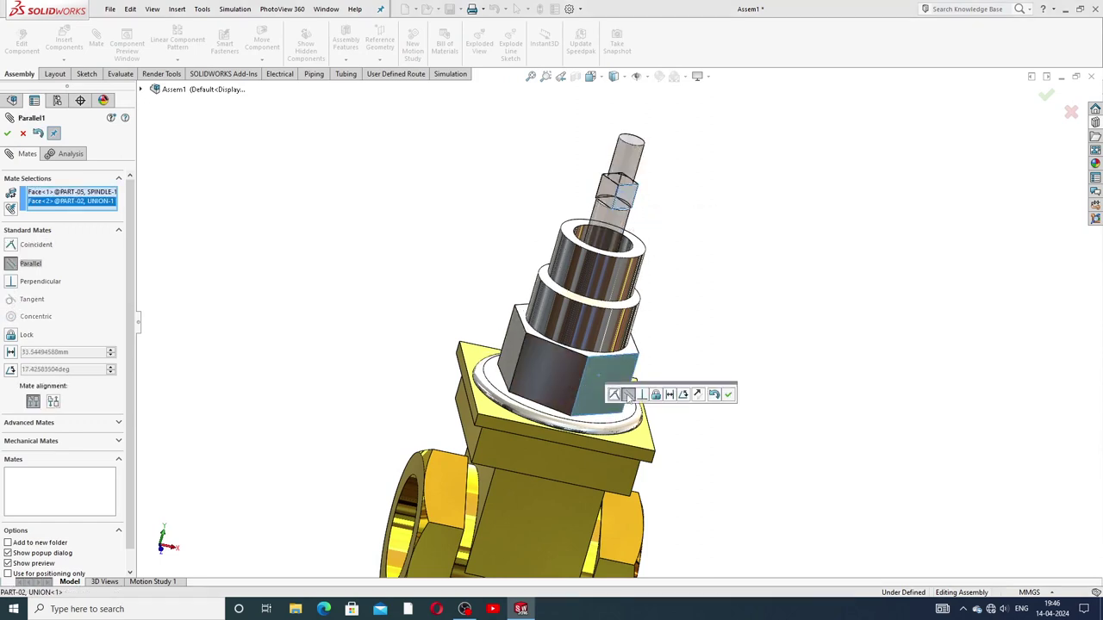
left_click(728, 395)
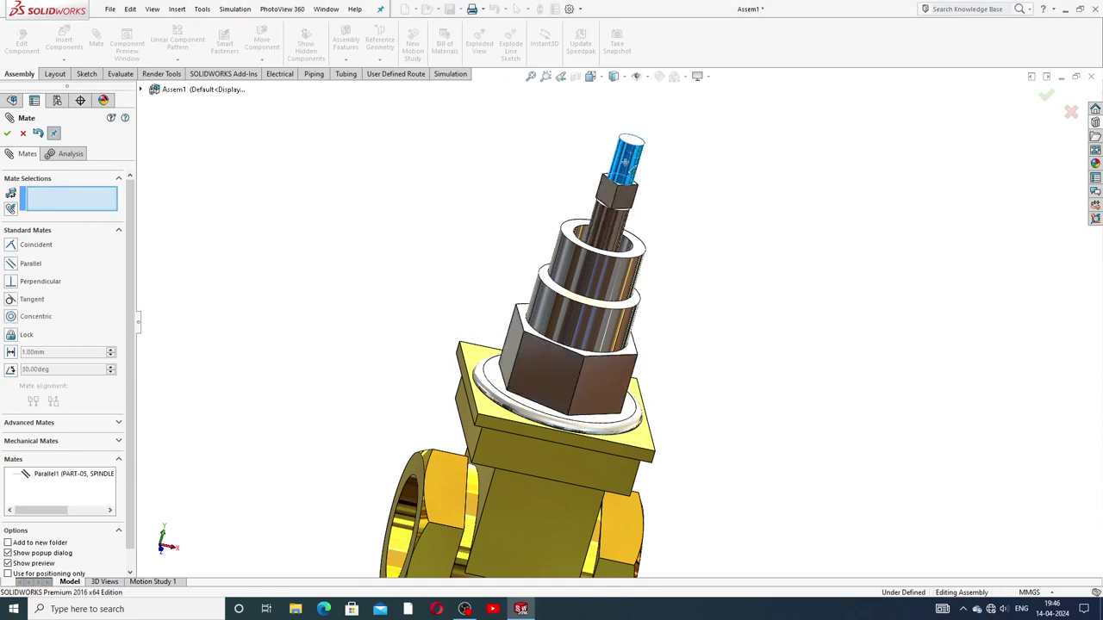
left_click_drag(638, 171, 644, 181)
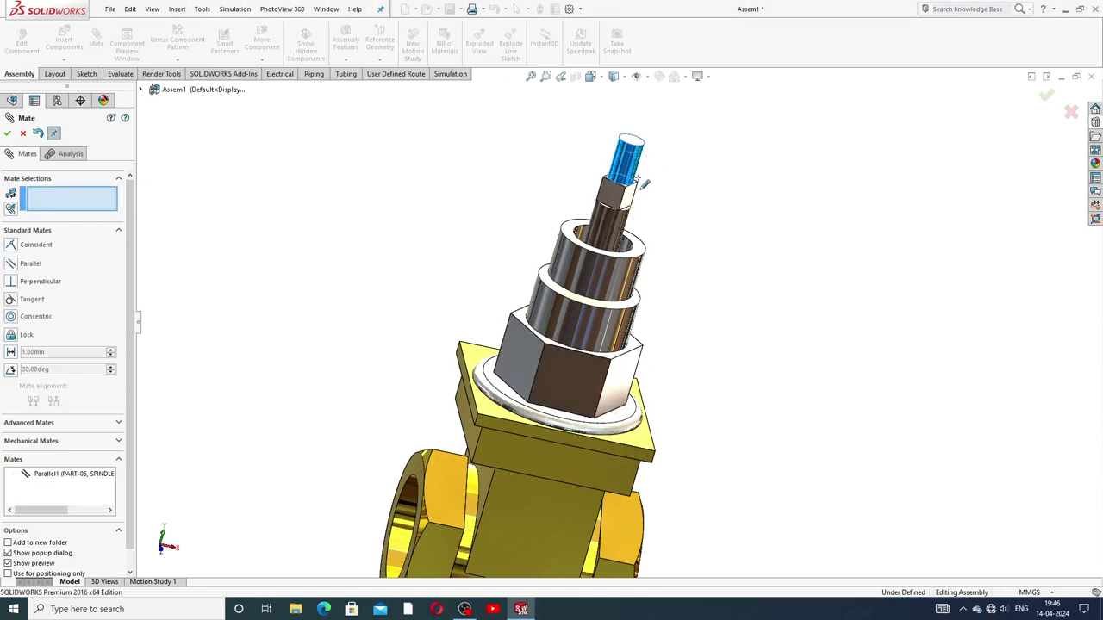
left_click(22, 133)
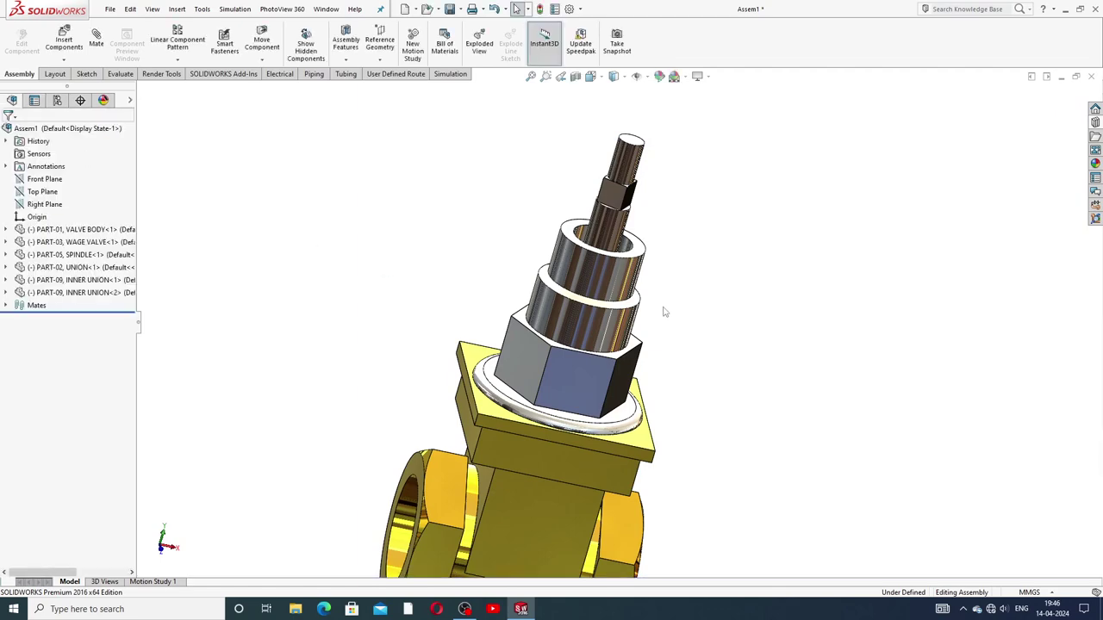
Insert PART-06, GLAND NUT and PART-07, GLAND together and place them in free space beside the spindle
middle_click_drag(660, 310, 613, 269)
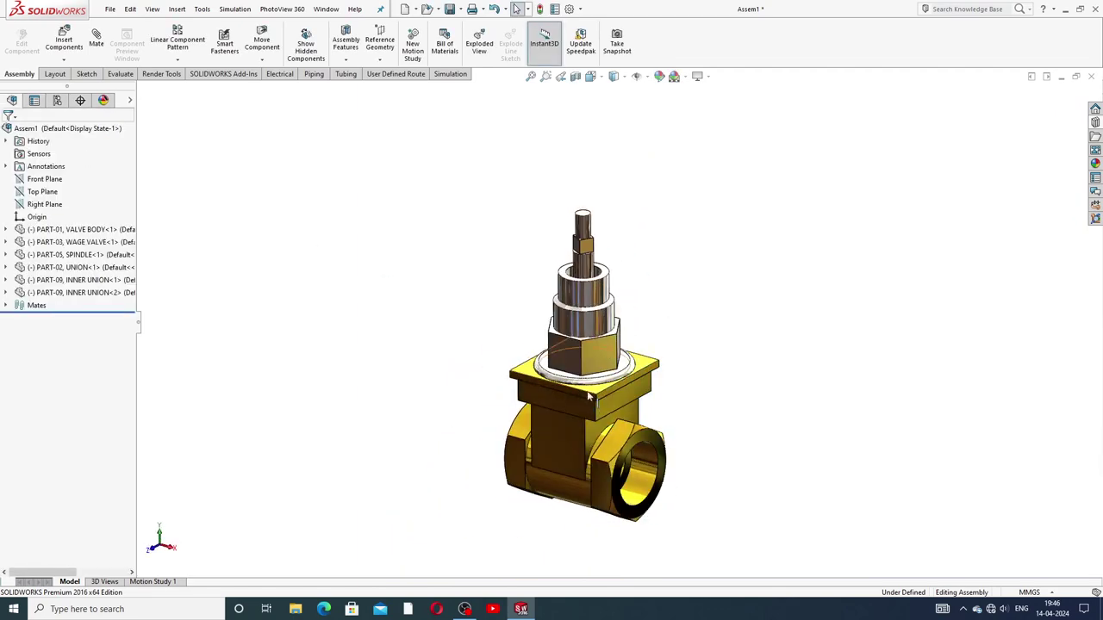
scroll(581, 405, "down", 2)
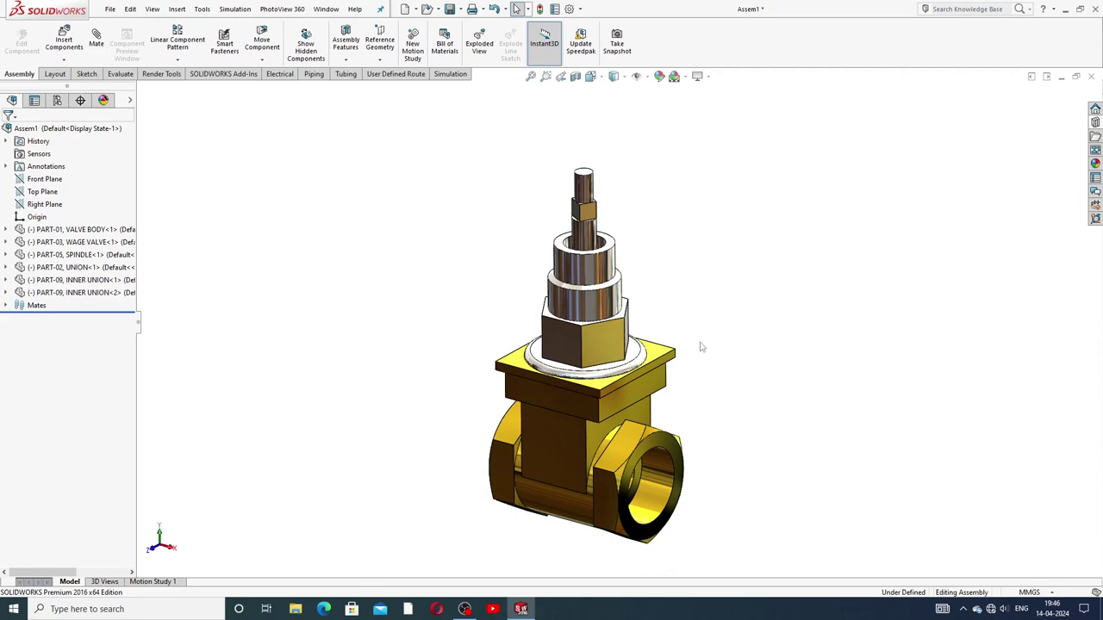
left_click(65, 41)
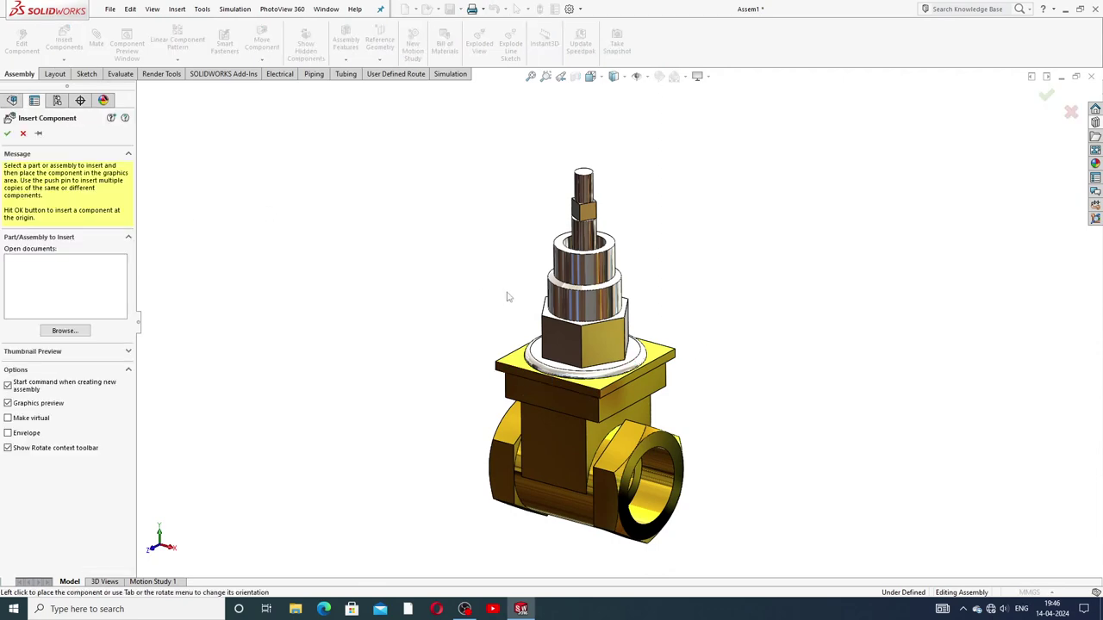
left_click(64, 331)
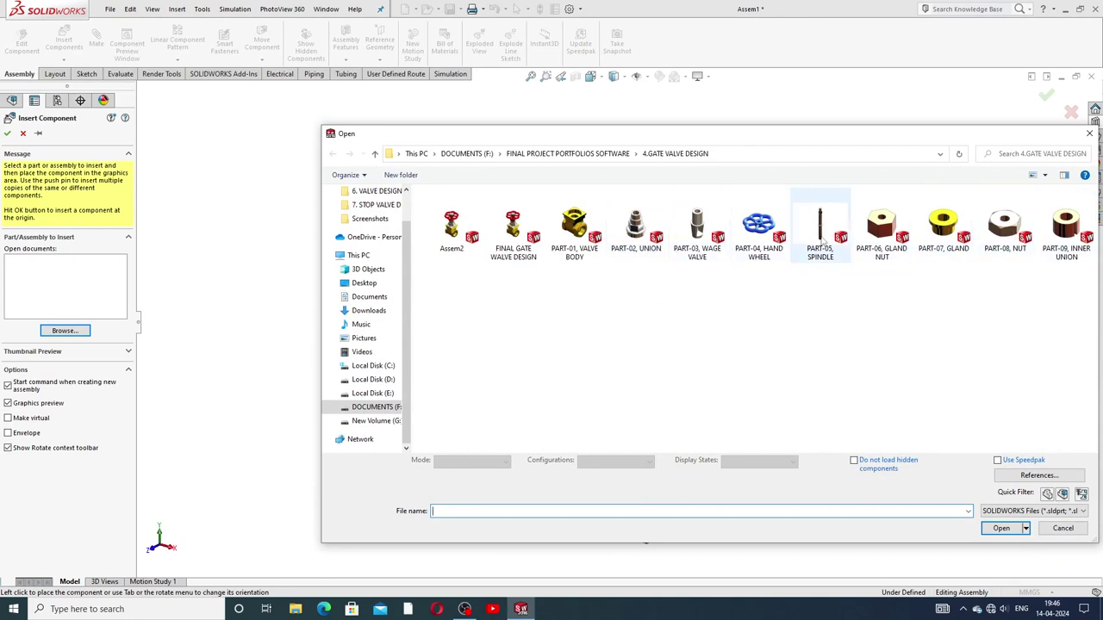
left_click(887, 246)
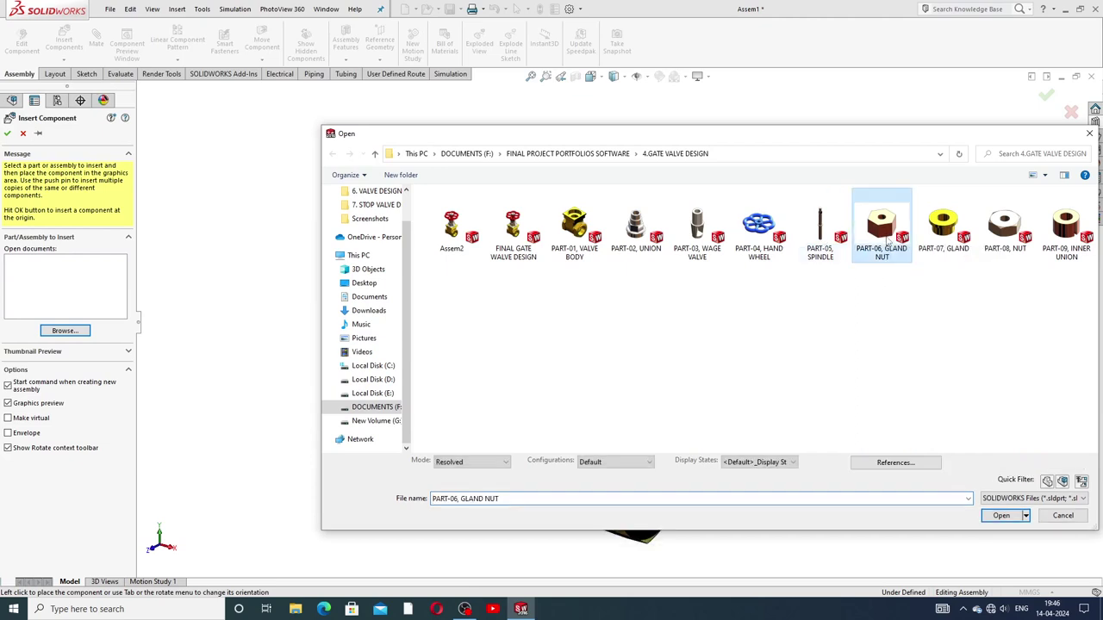
left_click(943, 231, "ctrl")
left_click(999, 527)
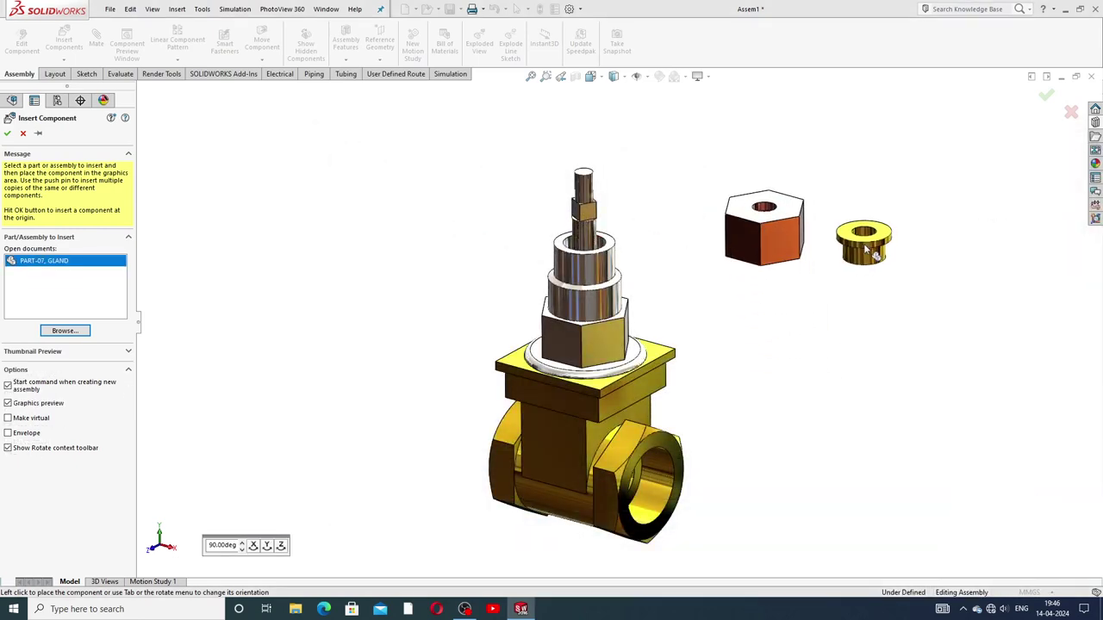
left_click(871, 250)
scroll(696, 283, "down", 2)
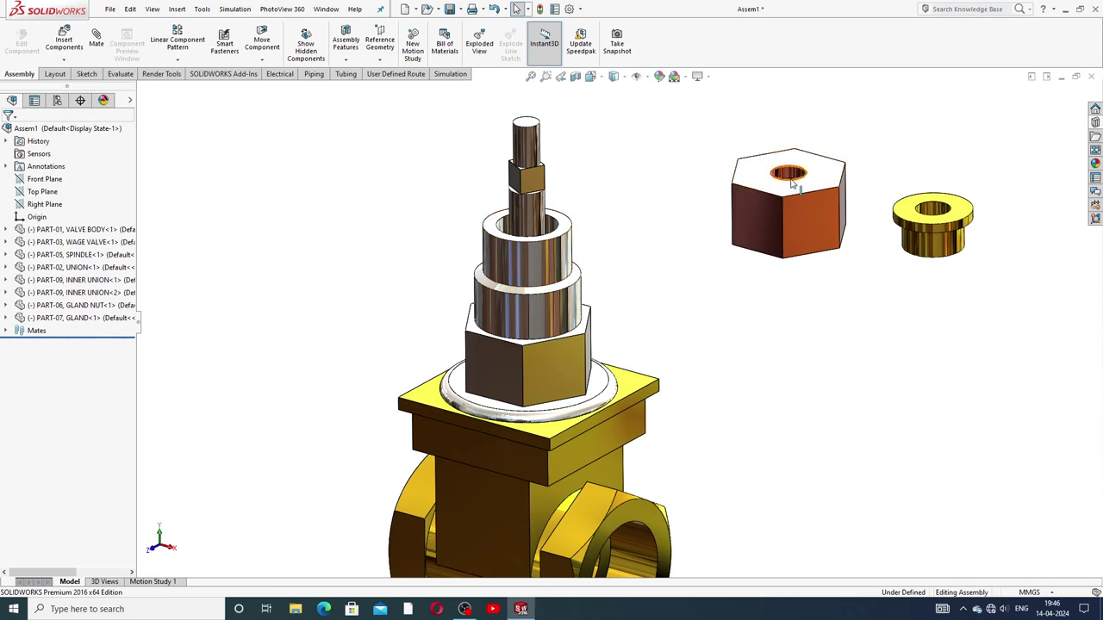
Add a concentric mate between the gland nut's small bore and the spindle's cylindrical face below the square section
left_click(96, 43)
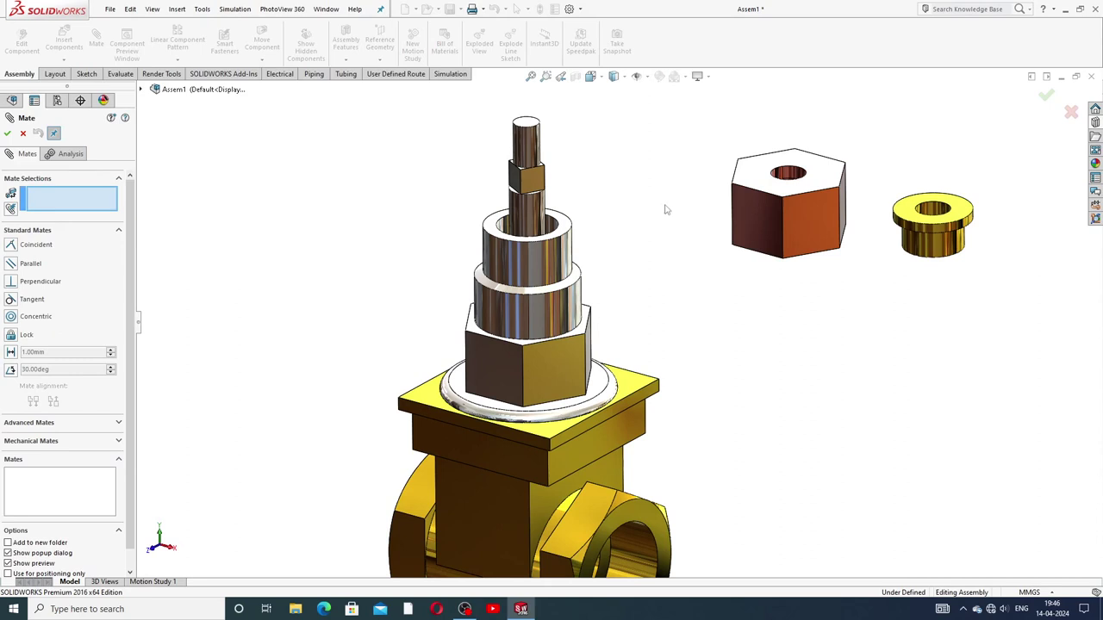
scroll(665, 209, "down", 2)
left_click(838, 172)
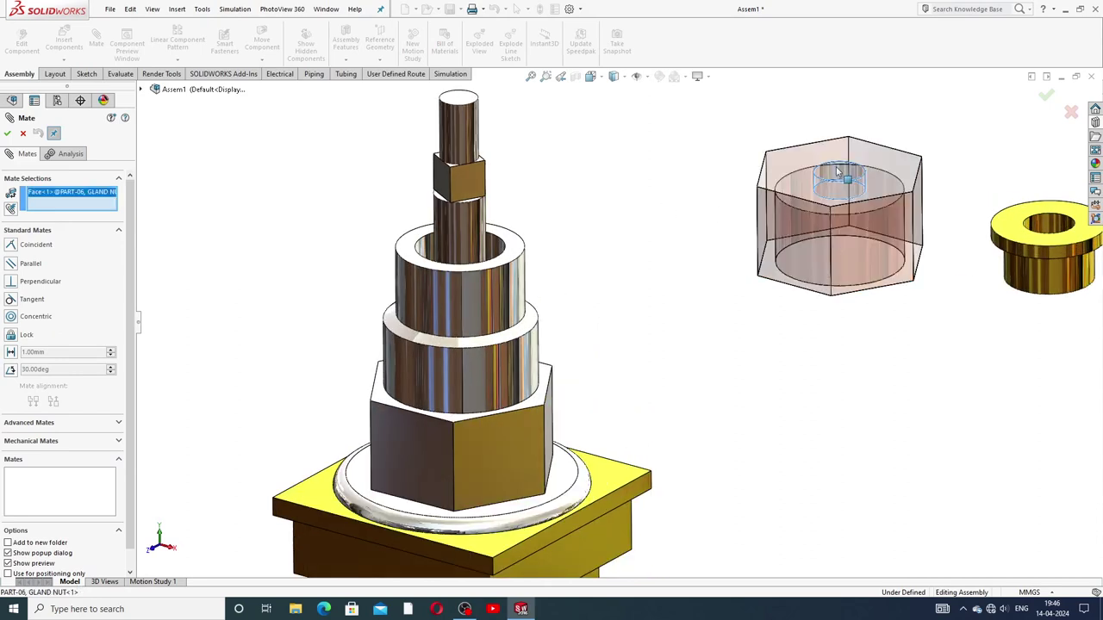
left_click(473, 222)
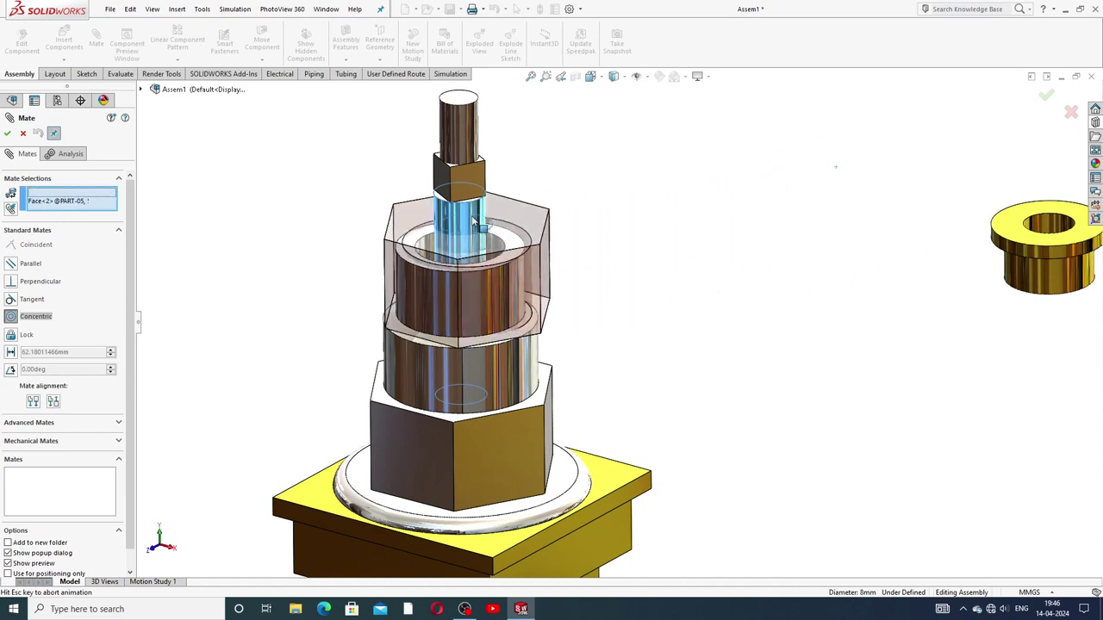
left_click(457, 193)
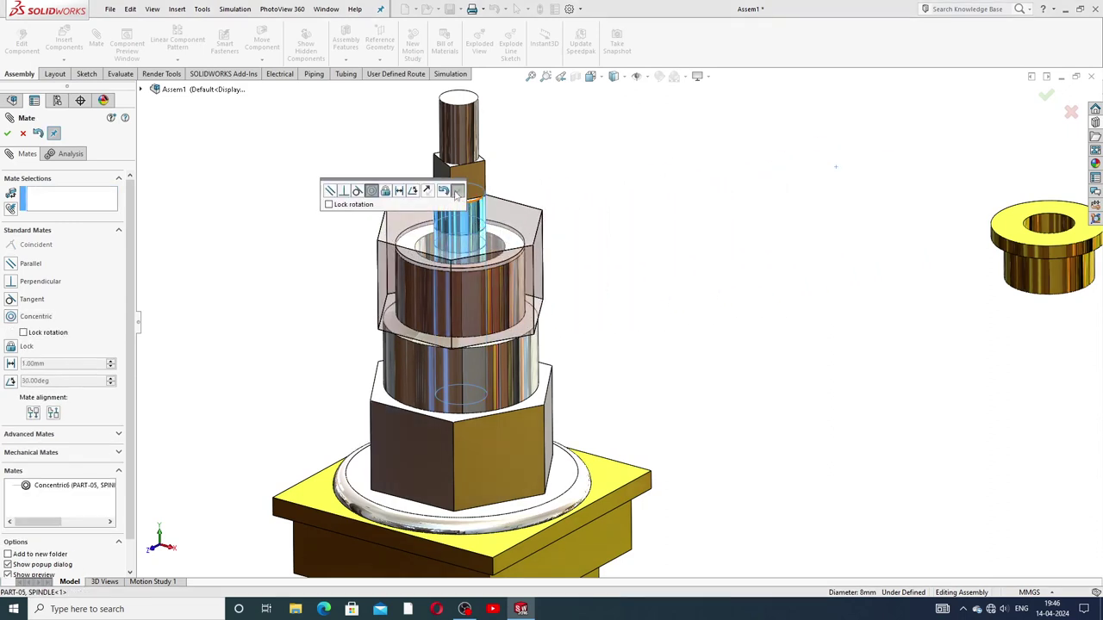
Raise the gland nut along the spindle and add a coincident mate between its underside and the union's upper shoulder edge
left_click_drag(507, 216, 590, 251)
middle_click_drag(590, 251, 581, 178)
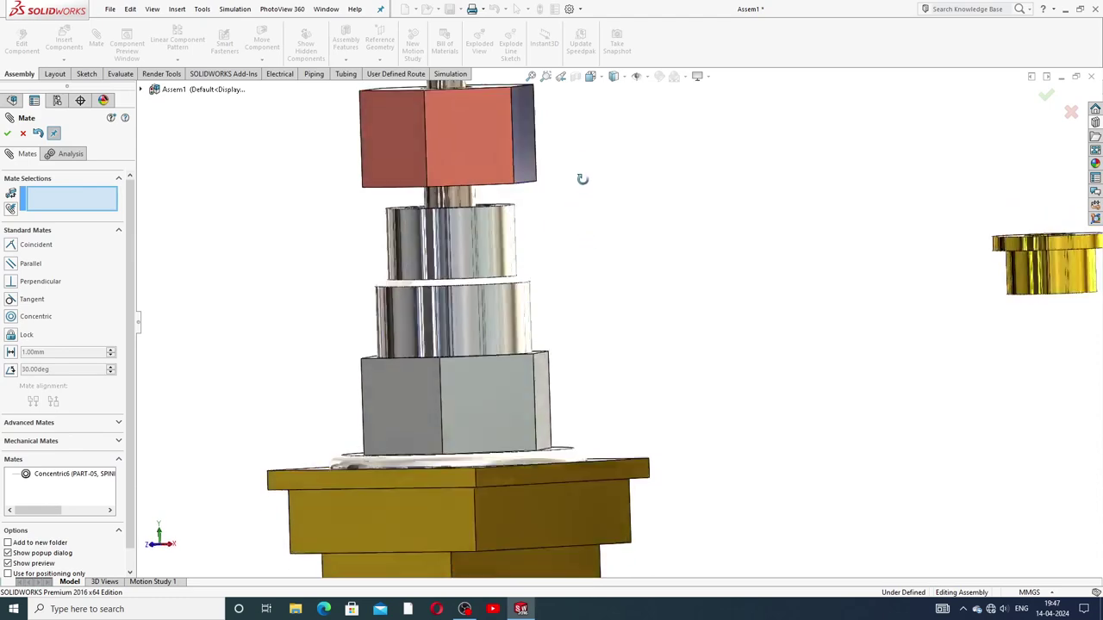
scroll(580, 177, "up", 4)
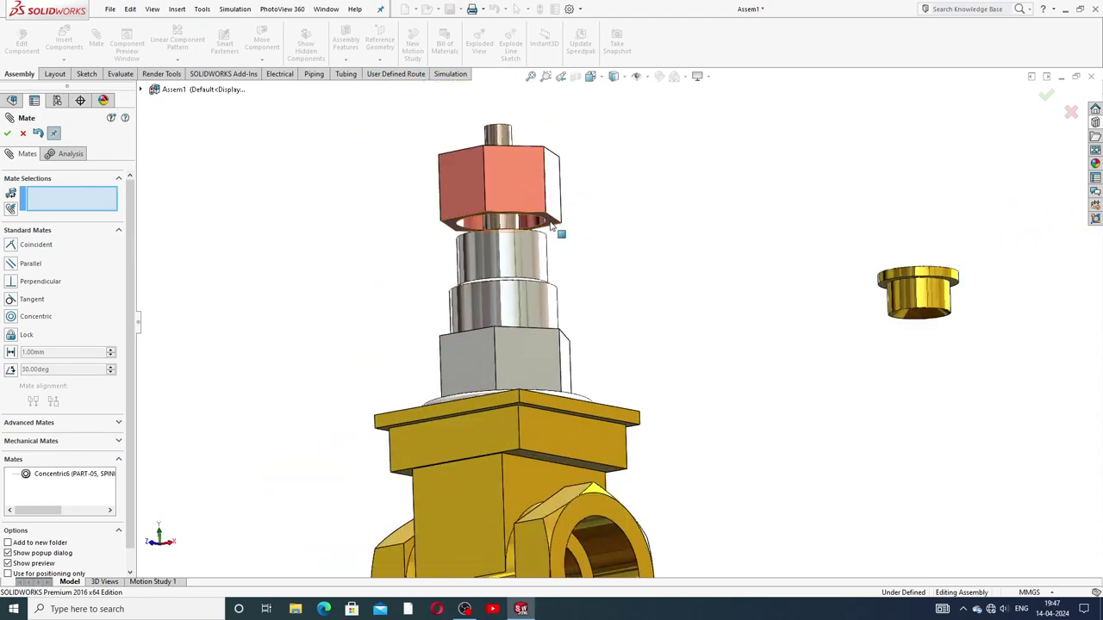
left_click(560, 227)
middle_click_drag(575, 222, 584, 320)
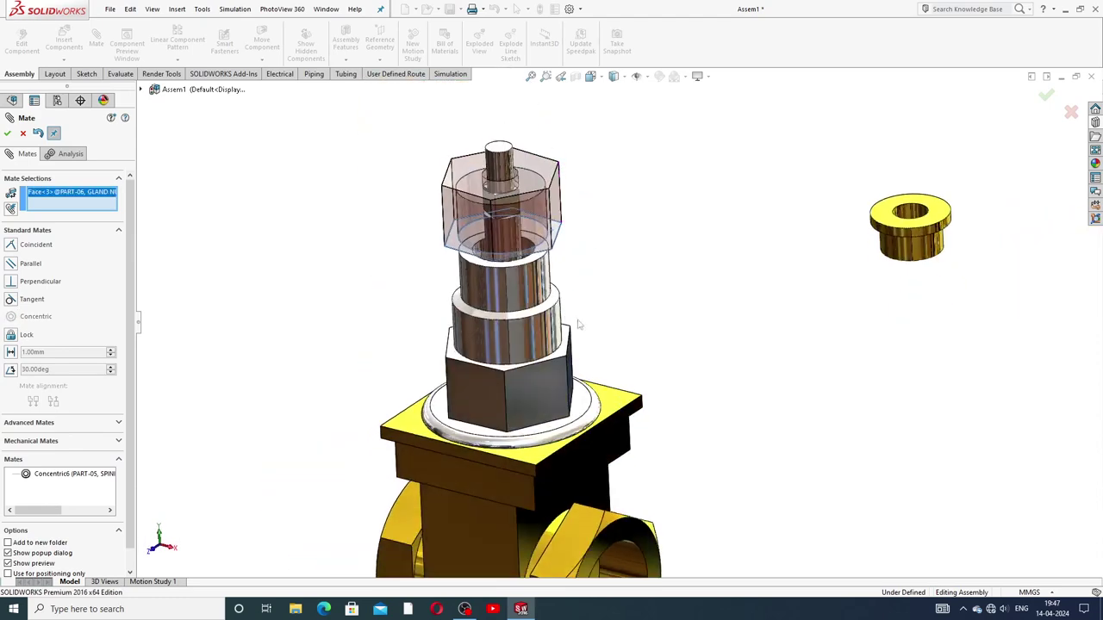
scroll(546, 315, "down", 5)
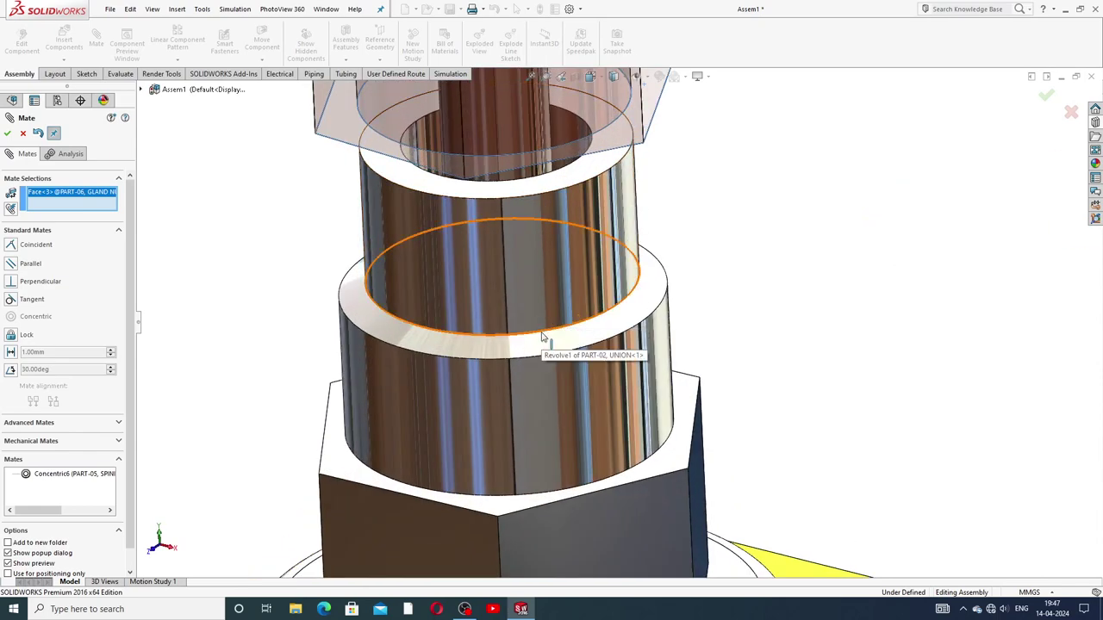
left_click(542, 337)
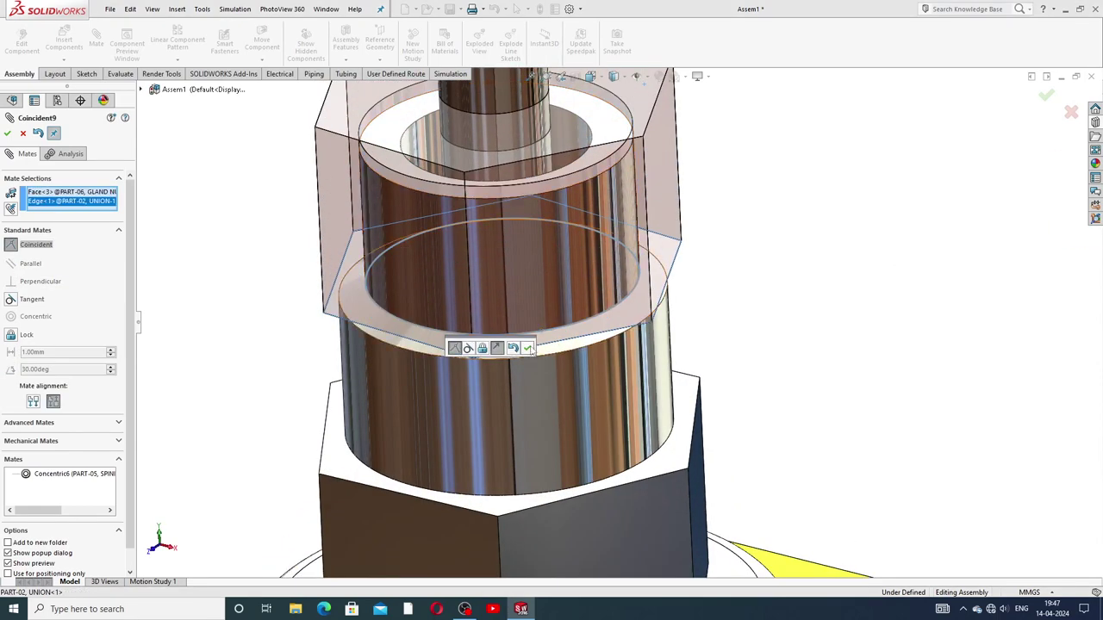
left_click(527, 347)
Move the gland closer to the spindle and add a coincident mate between its bottom circular edge and the gland nut's top face
scroll(724, 277, "up", 3)
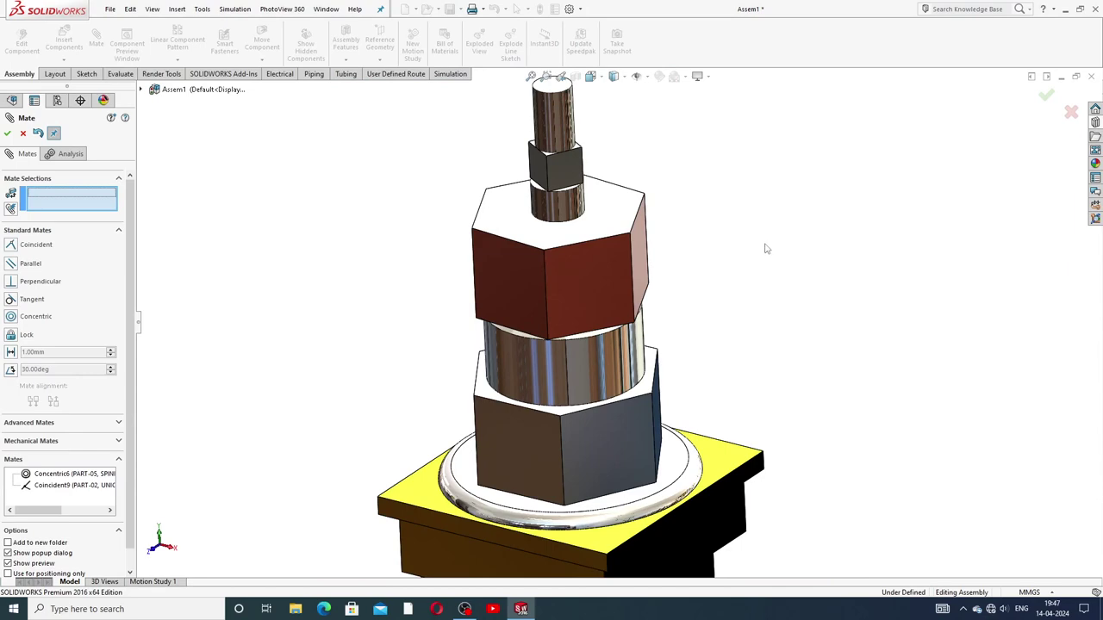
mouse_move(765, 249)
middle_mouse_down()
mouse_move(753, 227)
mouse_move(743, 268)
mouse_move(762, 270)
middle_mouse_up()
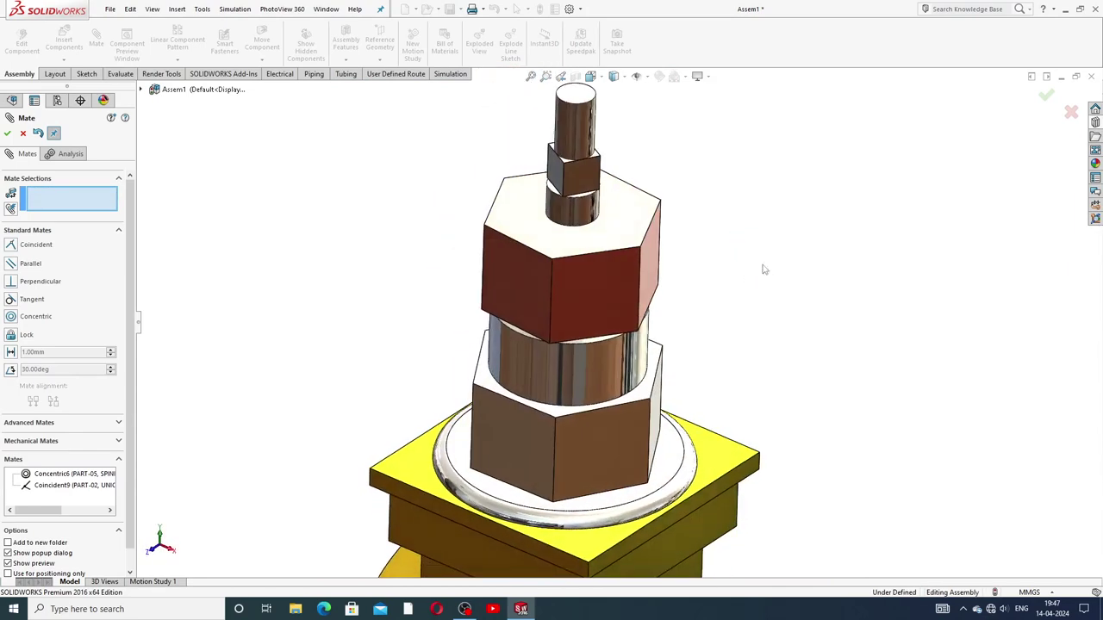
scroll(843, 263, "up", 2)
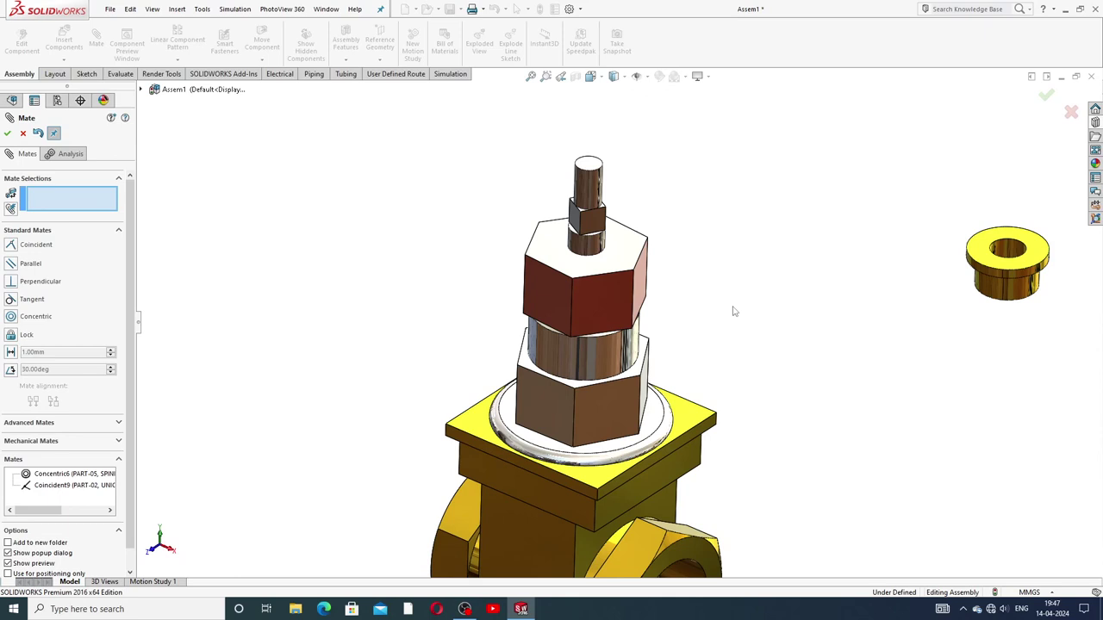
left_click_drag(1003, 269, 852, 230)
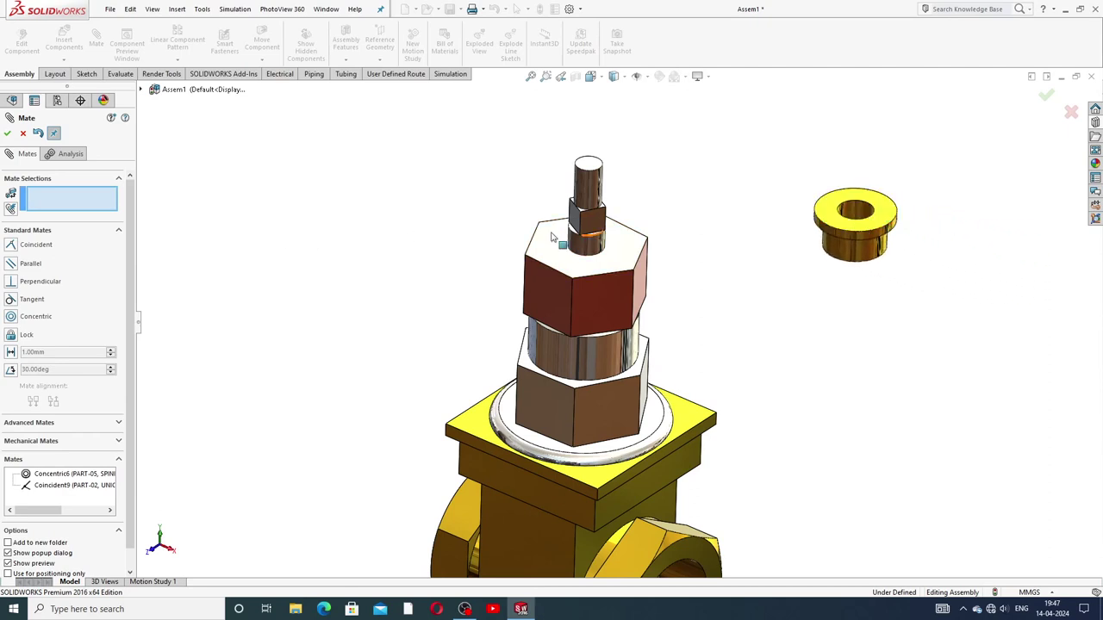
scroll(734, 328, "down", 2)
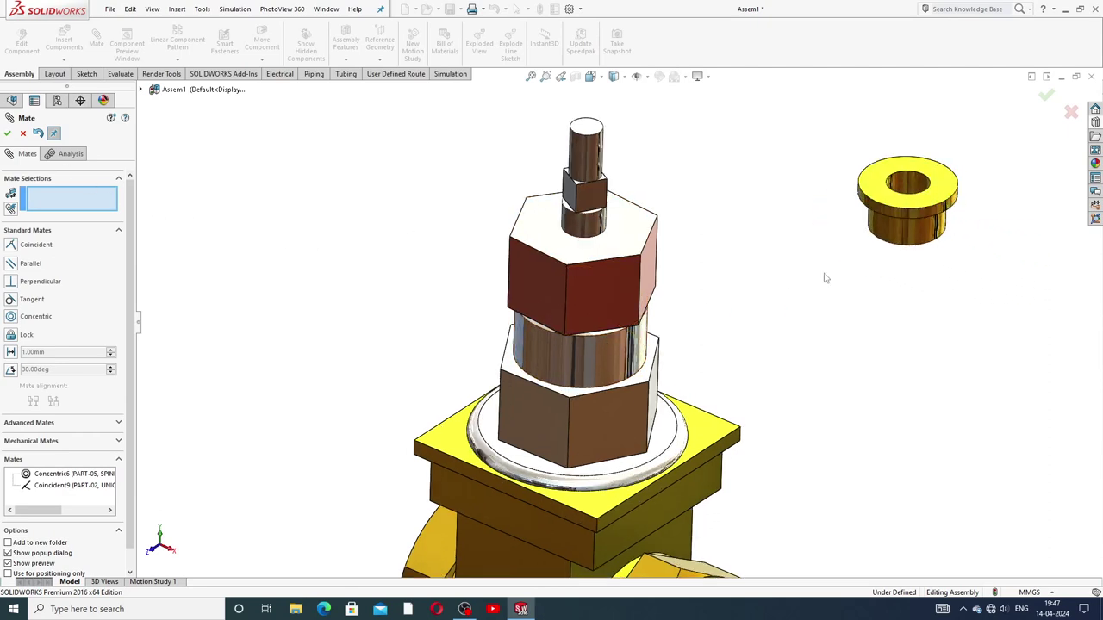
left_click_drag(883, 208, 807, 202)
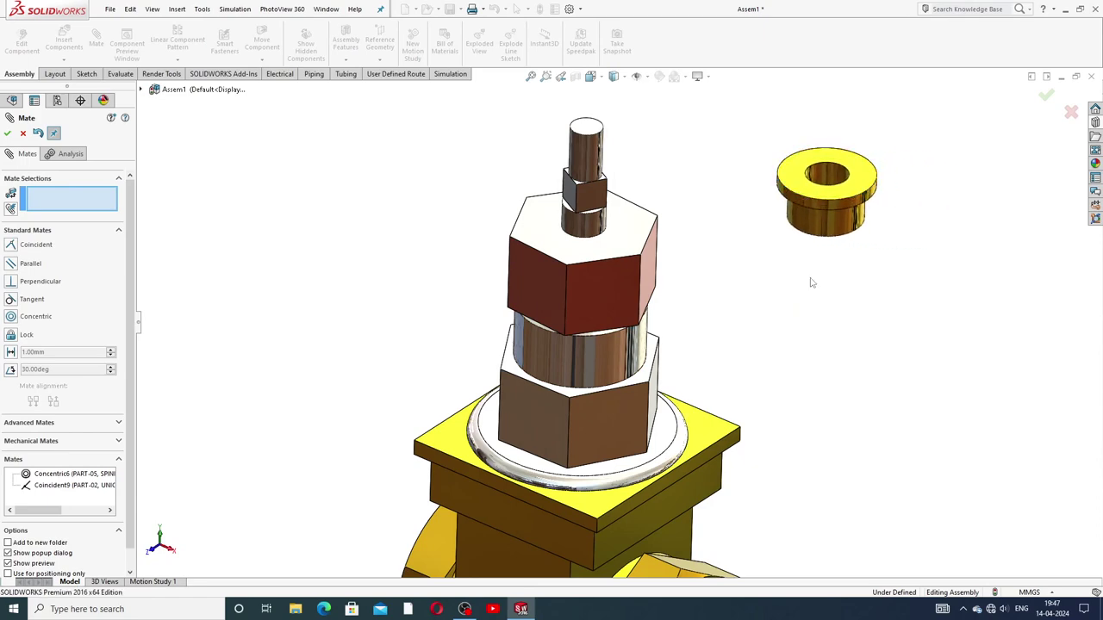
mouse_move(762, 260)
middle_mouse_down()
mouse_move(756, 226)
mouse_move(776, 228)
middle_mouse_up()
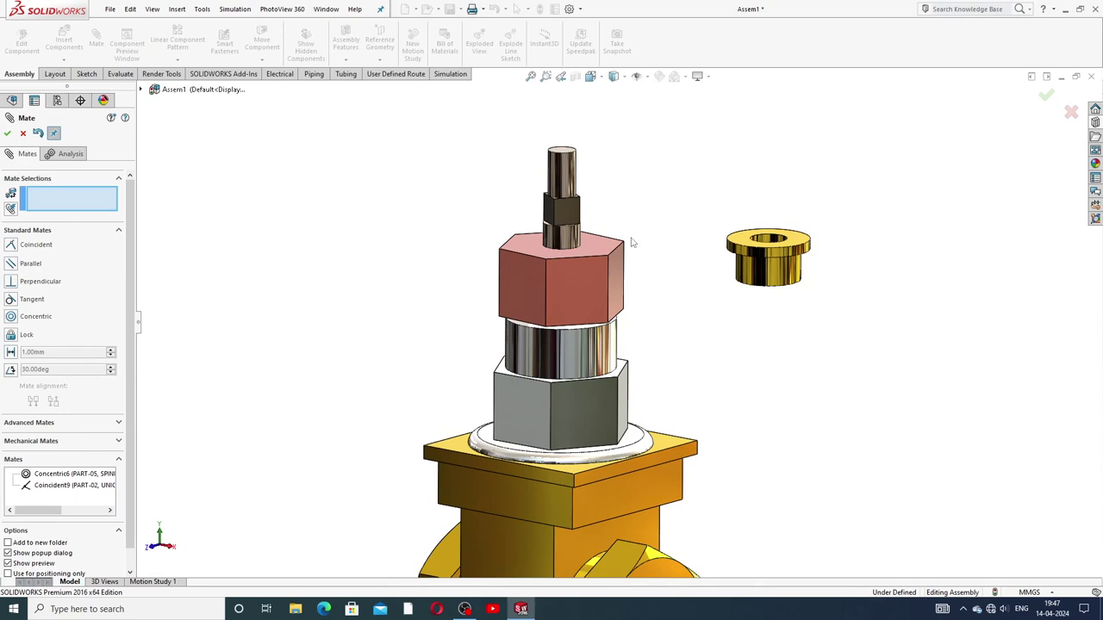
scroll(797, 291, "down", 3)
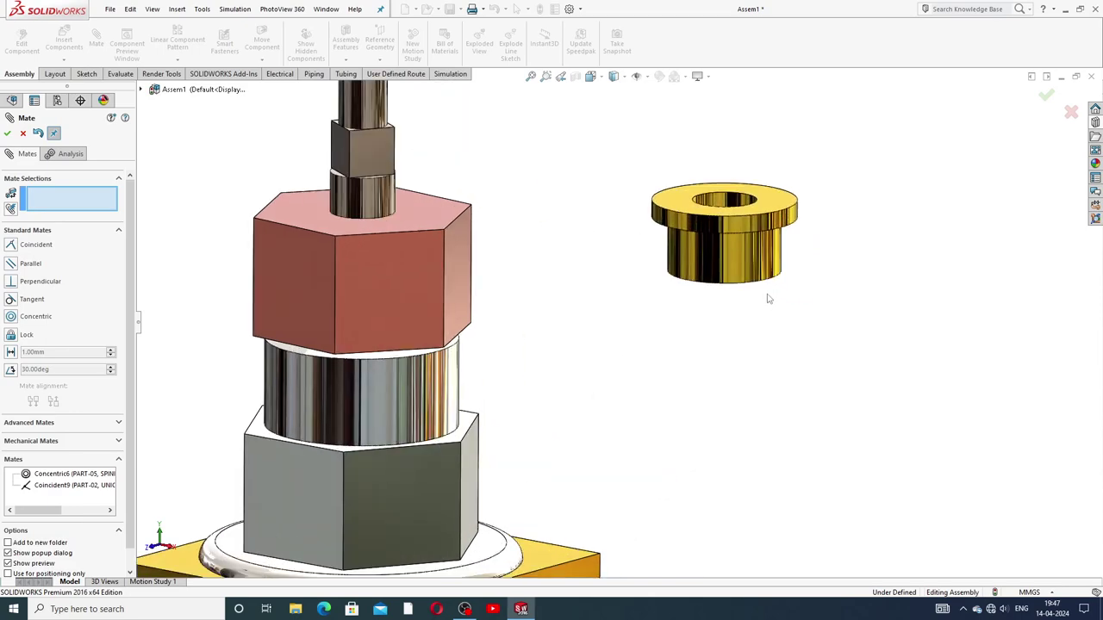
scroll(770, 299, "up", 3)
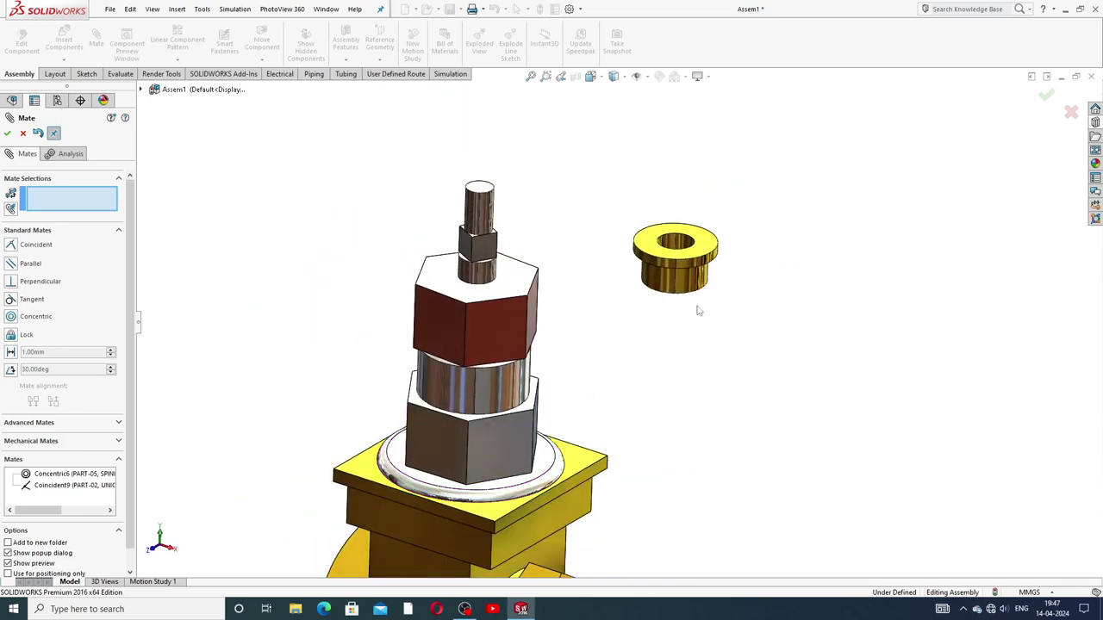
left_click(696, 296)
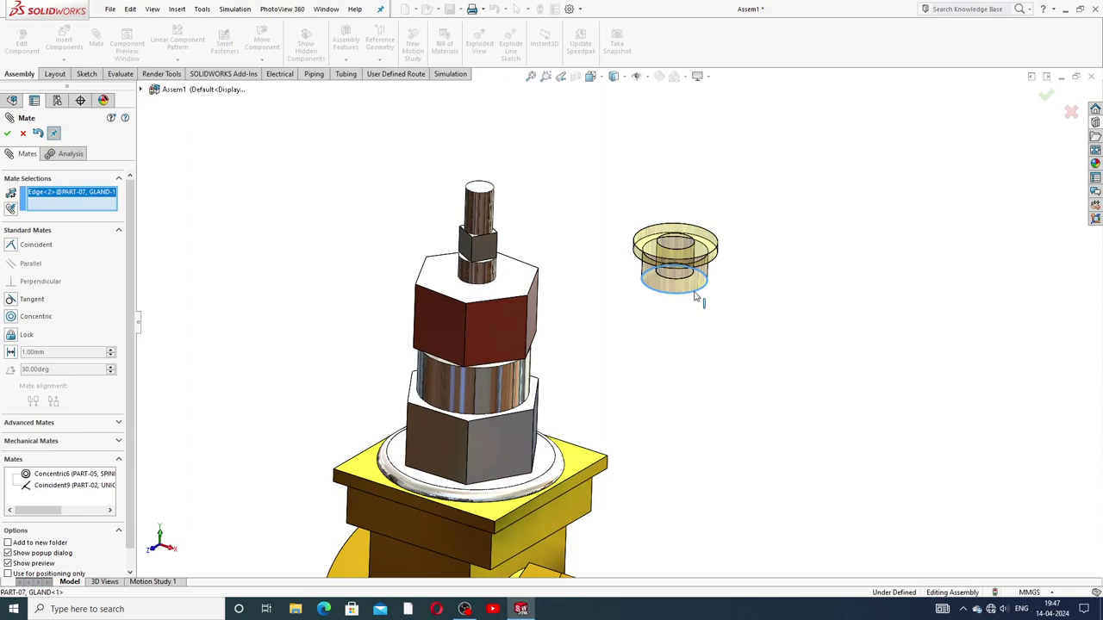
left_click(516, 288)
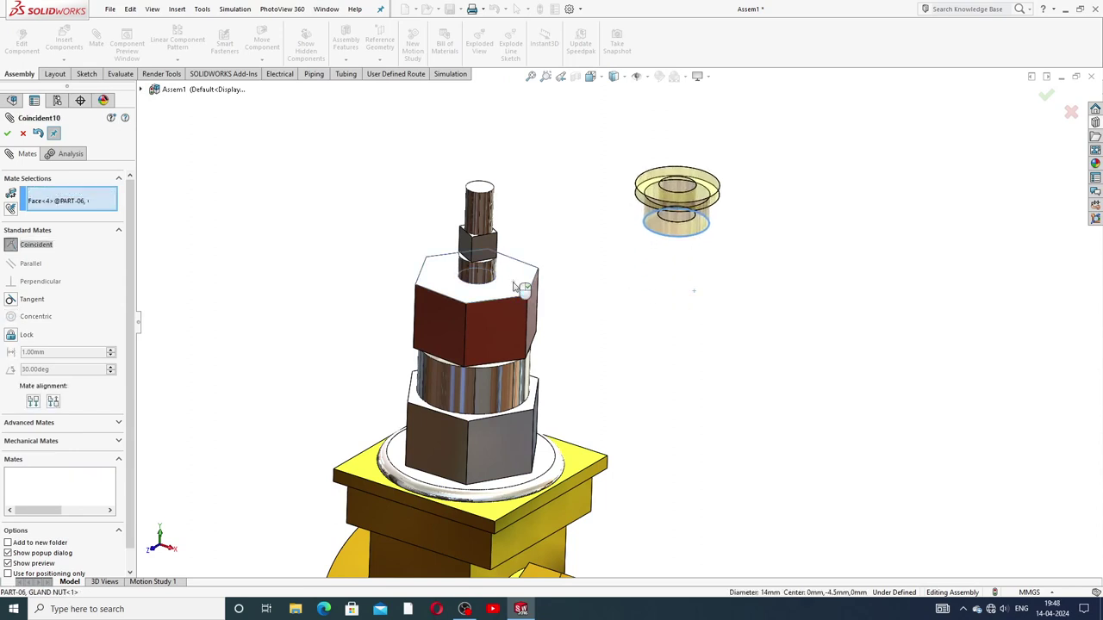
left_click(501, 268)
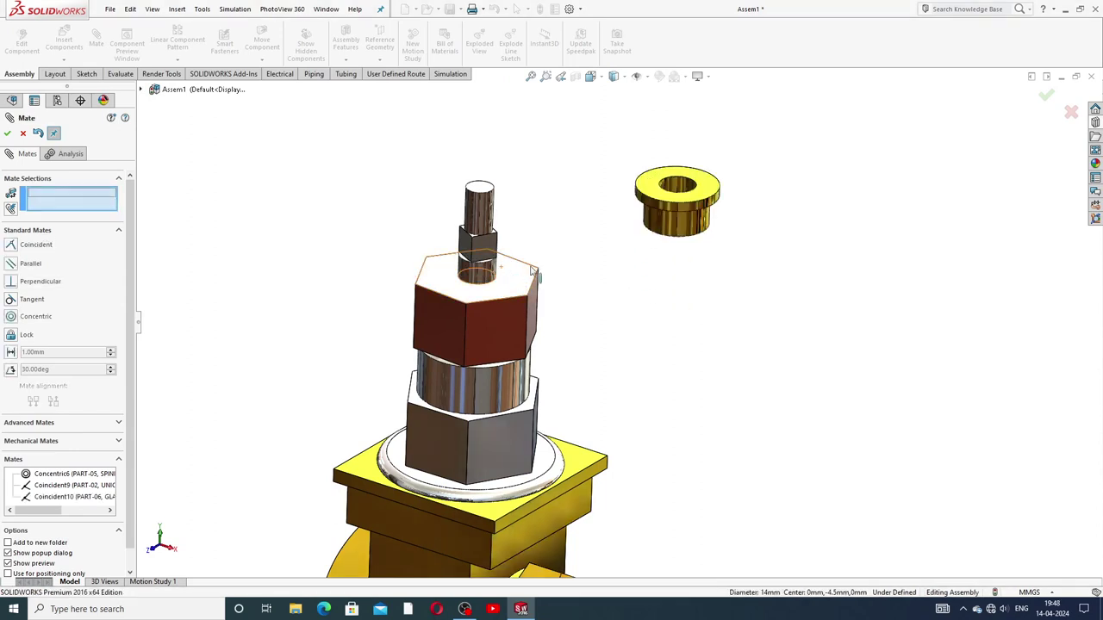
Add a concentric mate between the gland's bore and the spindle's upper cylindrical face, and finish mating
scroll(704, 204, "up", 2)
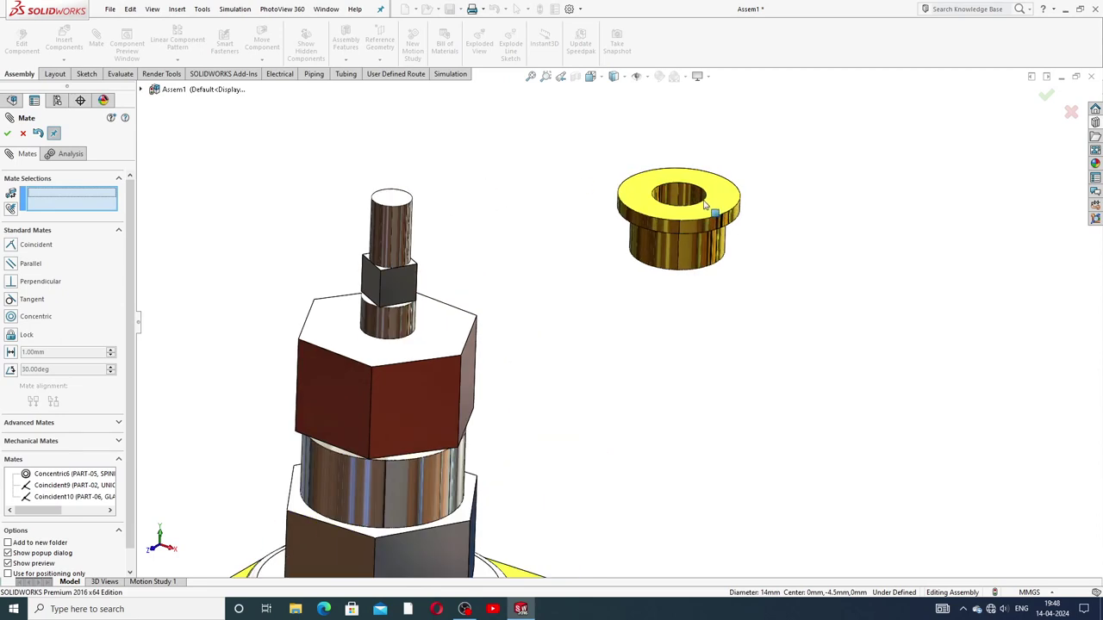
left_click(705, 205)
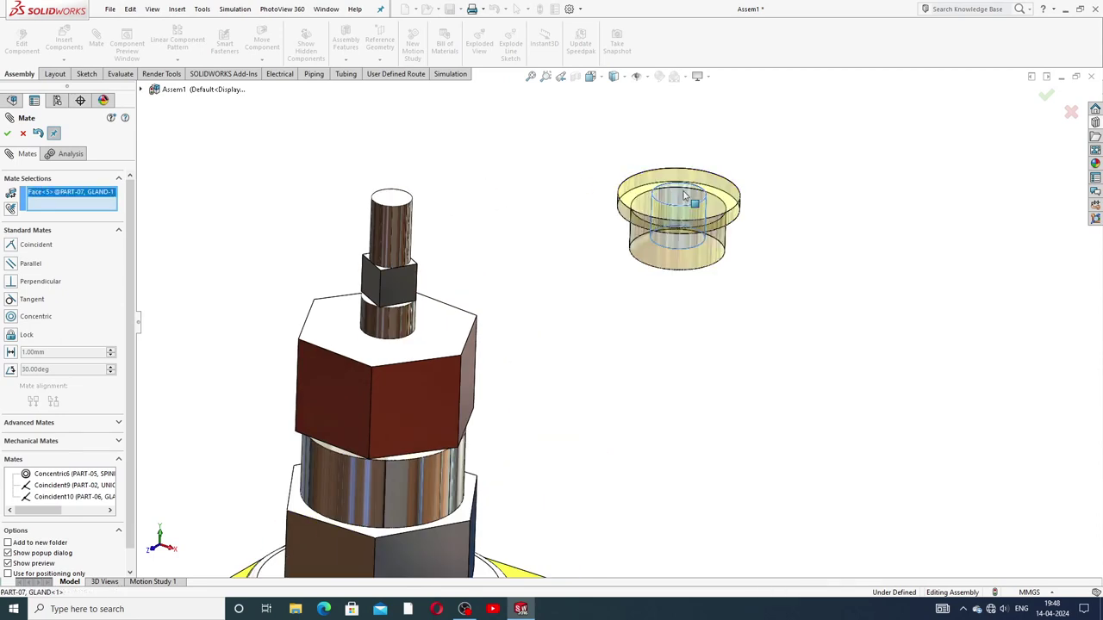
left_click(405, 237)
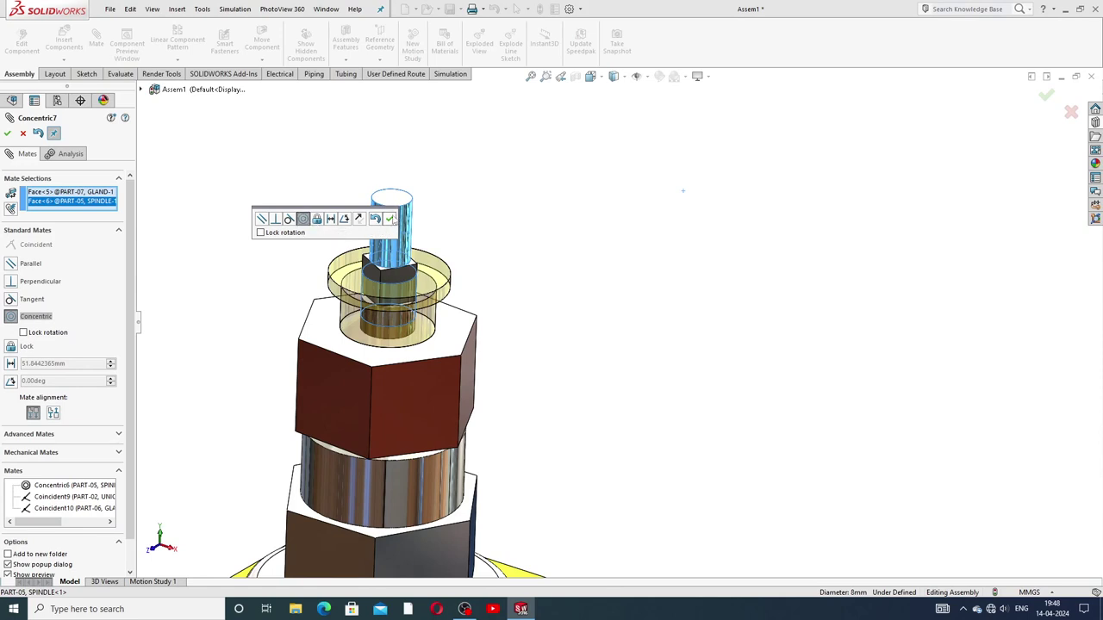
left_click(390, 219)
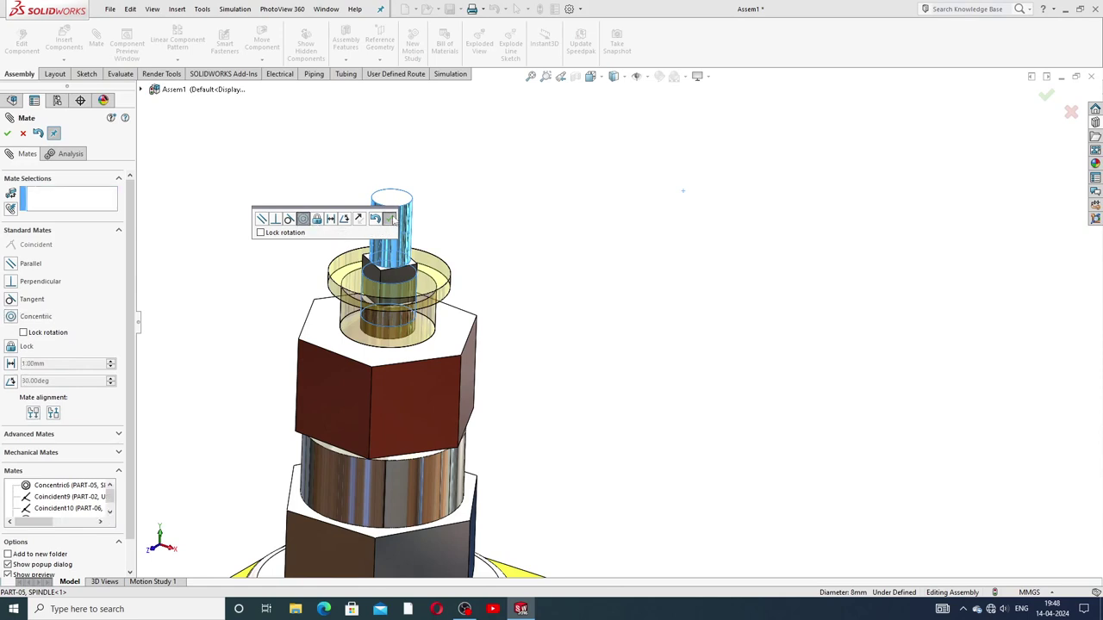
left_click(7, 133)
left_click(405, 304)
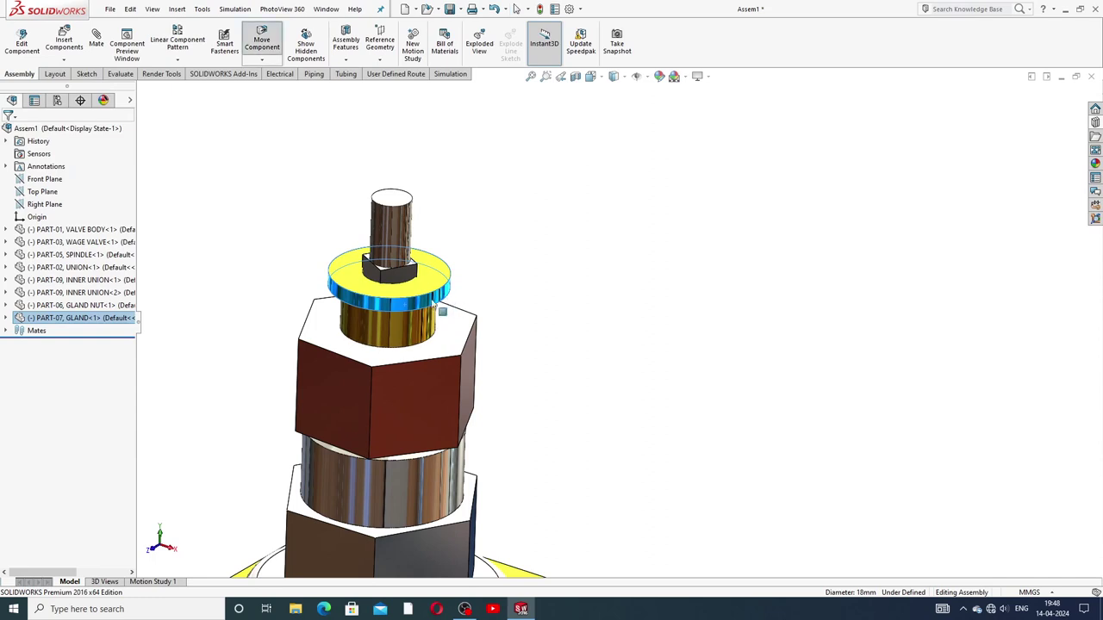
scroll(497, 270, "up", 2)
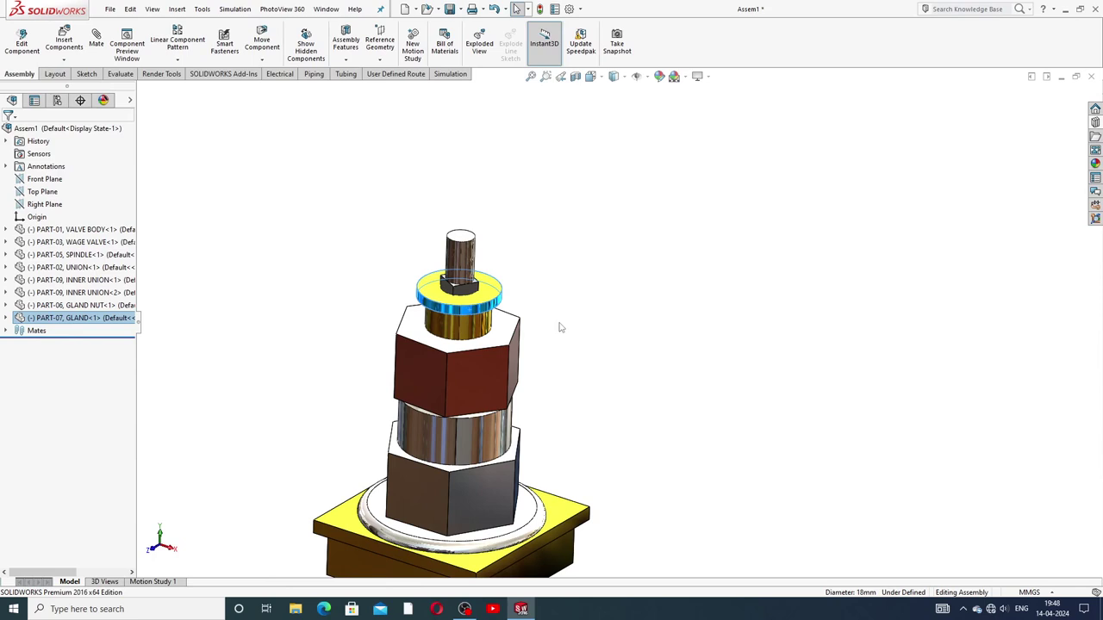
mouse_move(533, 355)
middle_mouse_down()
mouse_move(524, 285)
mouse_move(520, 350)
middle_mouse_up()
scroll(465, 360, "down", 3)
scroll(465, 360, "up", 3)
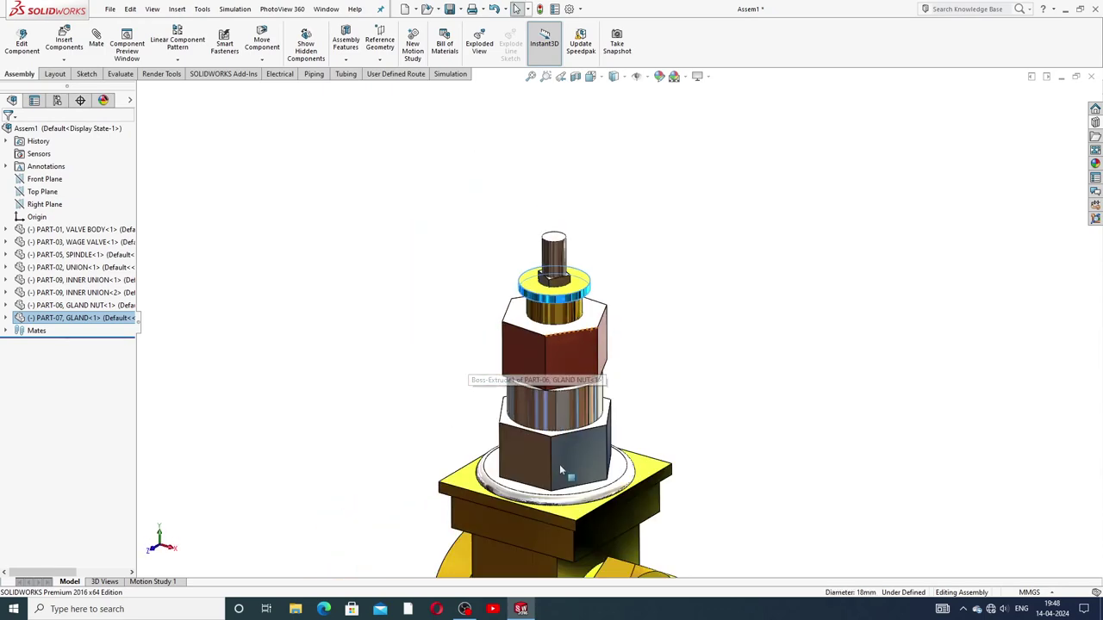
Examine the assembled valve and the exposed upper end of the spindle above the gland
scroll(560, 462, "up", 3)
scroll(582, 441, "down", 2)
scroll(582, 441, "up", 2)
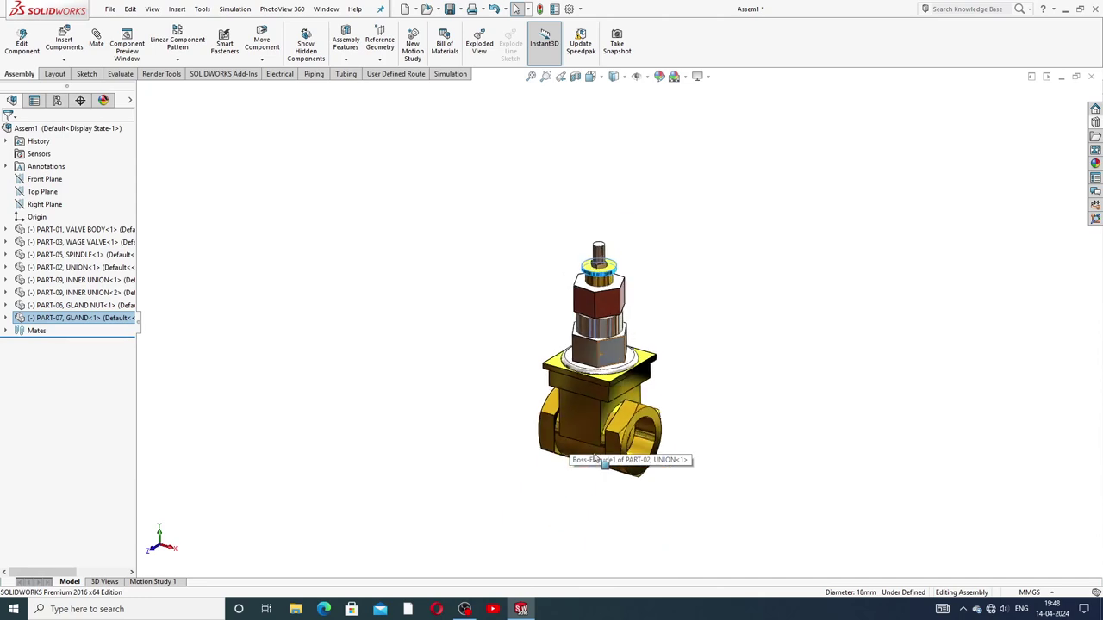
middle_click_drag(583, 441, 603, 346, "ctrl")
left_click(725, 206)
scroll(610, 177, "down", 1)
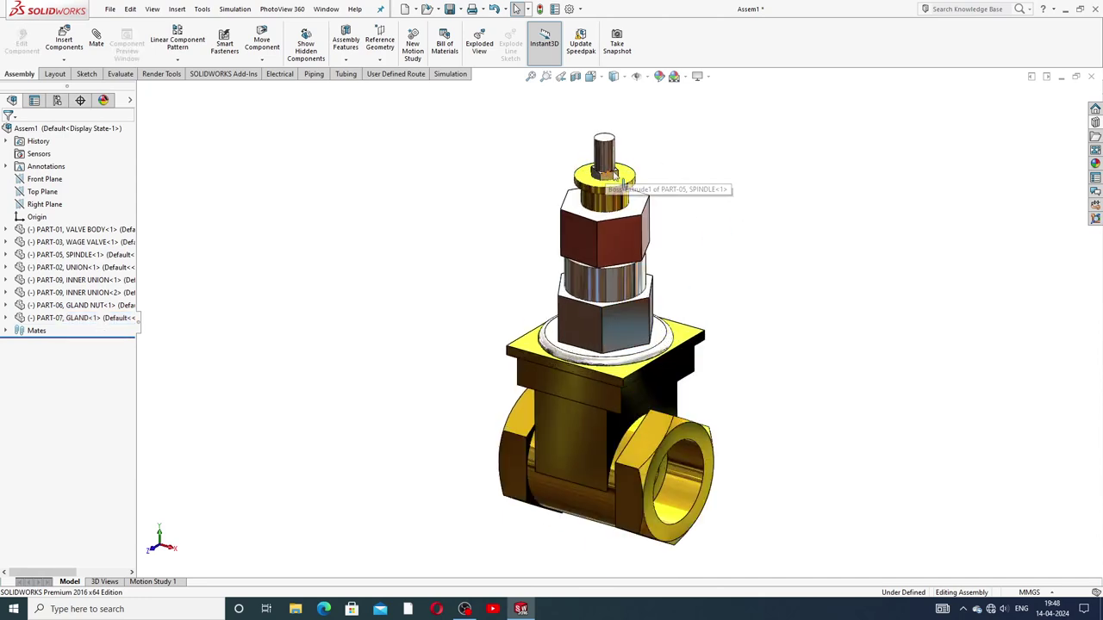
scroll(617, 172, "down", 2)
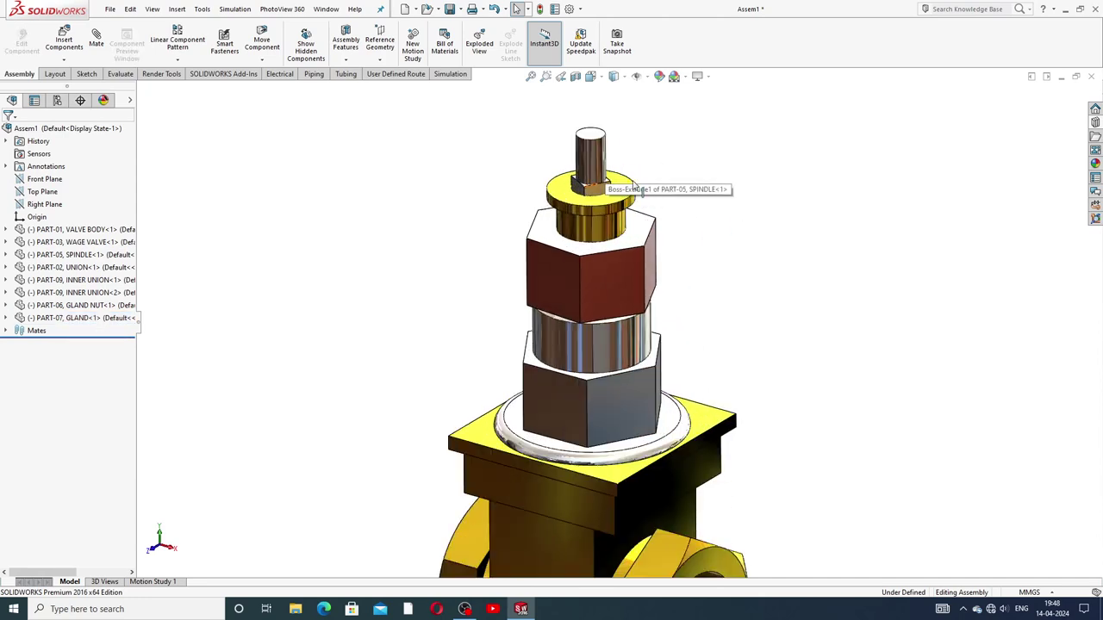
left_click(596, 172)
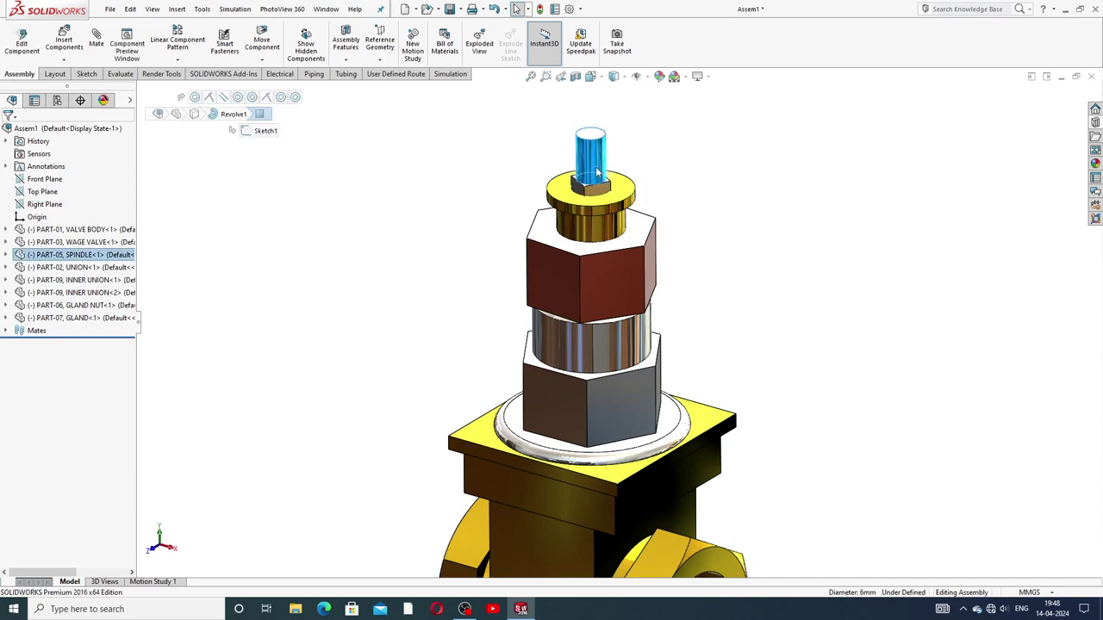
left_click(668, 184)
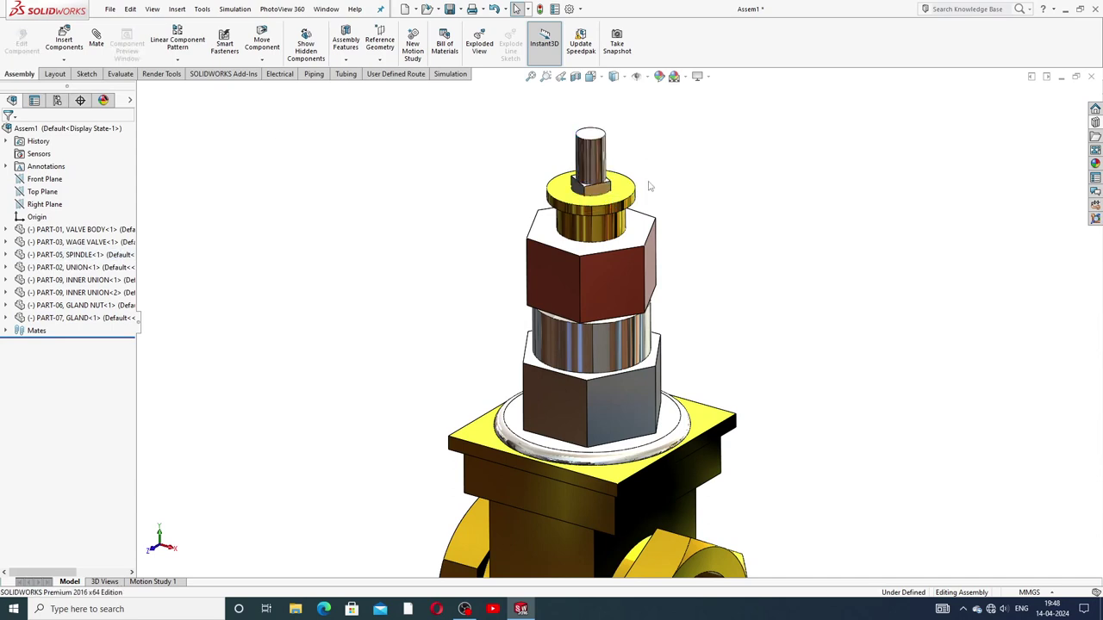
Save the gate valve assembly in the gate valve design folder
key("ctrl+s")
left_click(553, 251)
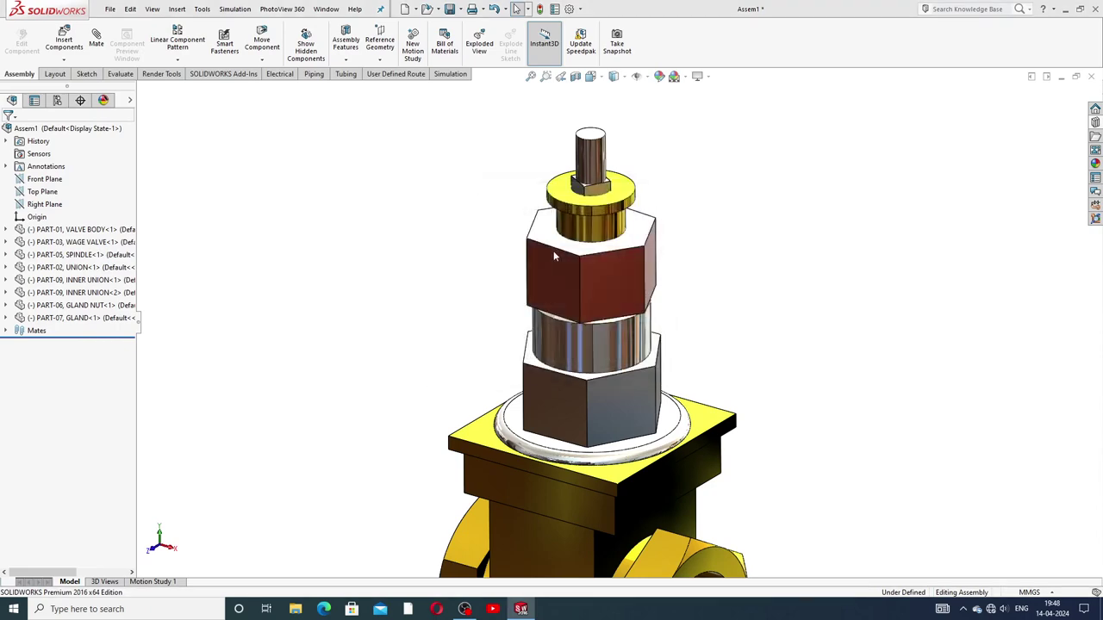
left_click(822, 444)
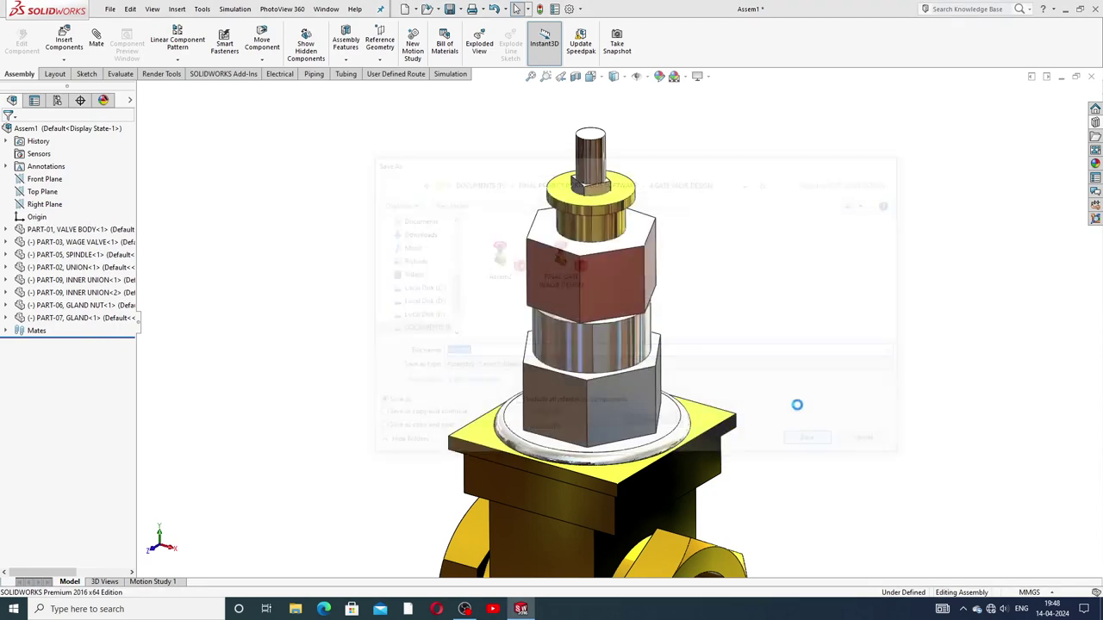
scroll(724, 275, "up", 3)
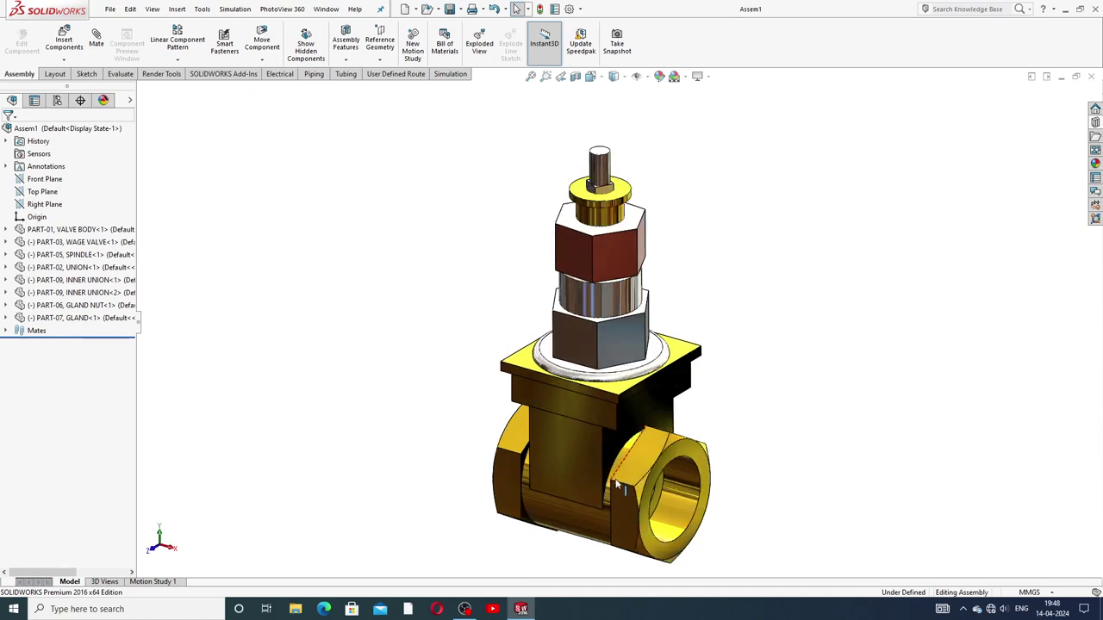
Open the spindle part from the assembly, view its revolve profile sketch face-on with dimensions, and rebuild the part
left_click(602, 168)
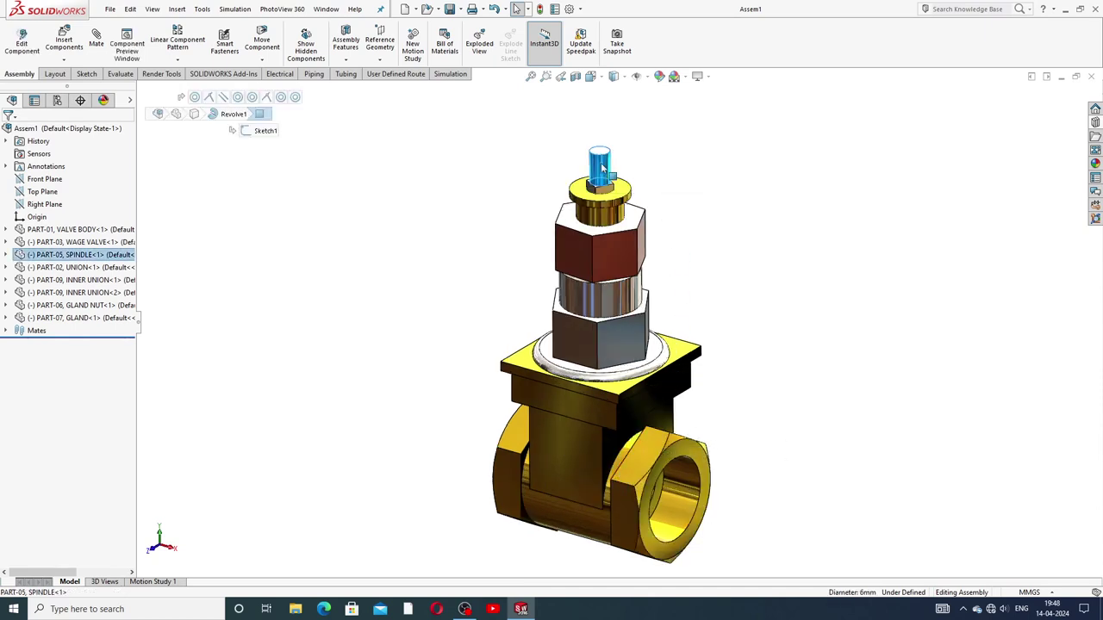
left_click(632, 100)
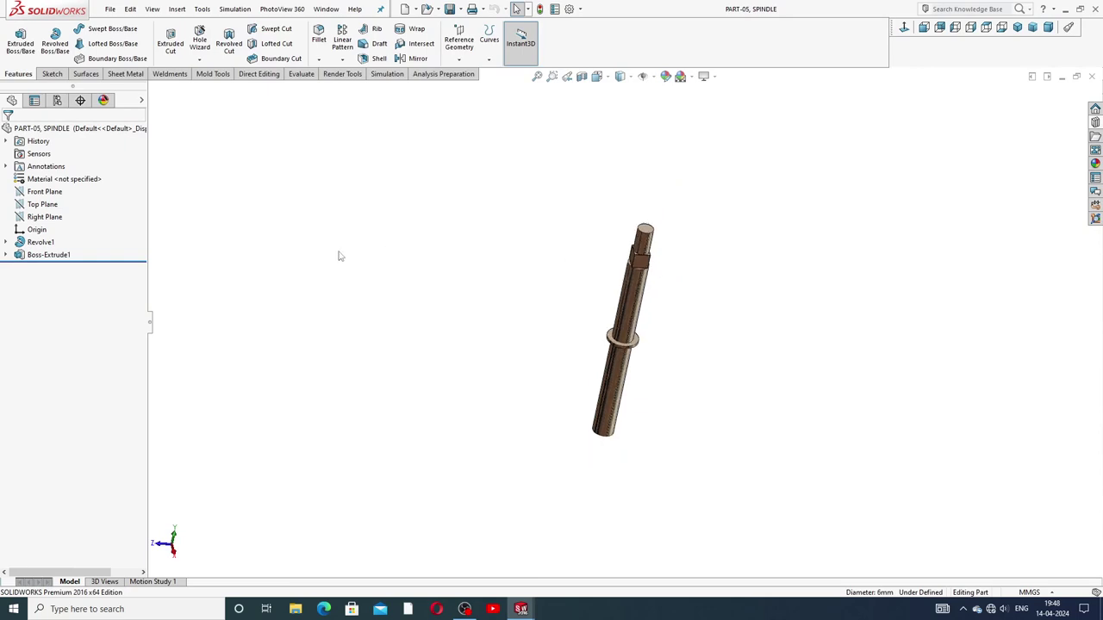
left_click(6, 242)
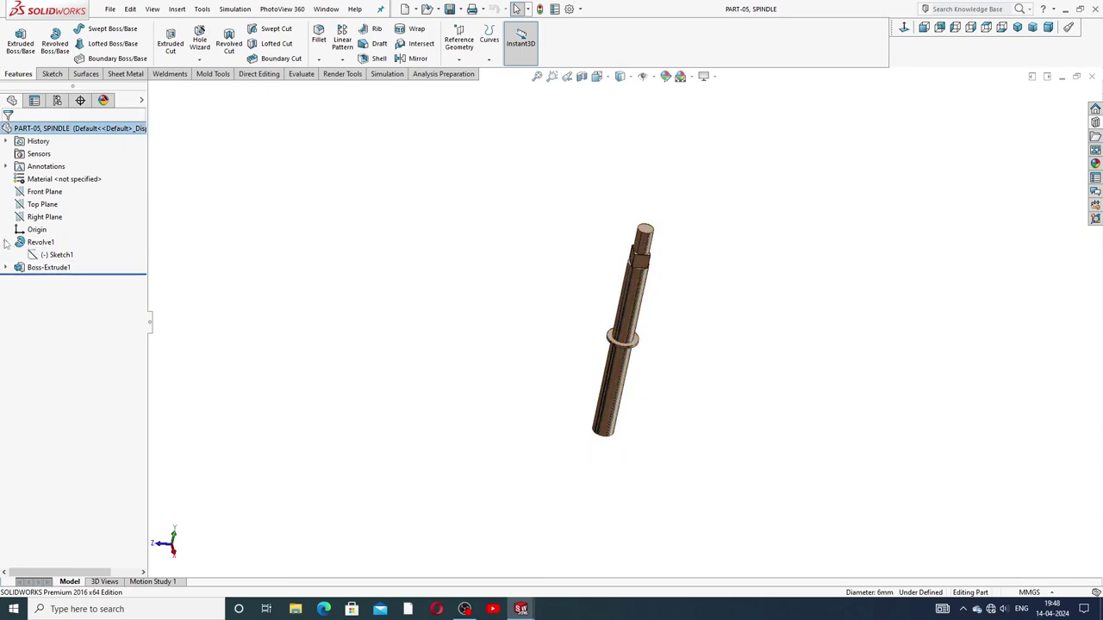
left_click(56, 255)
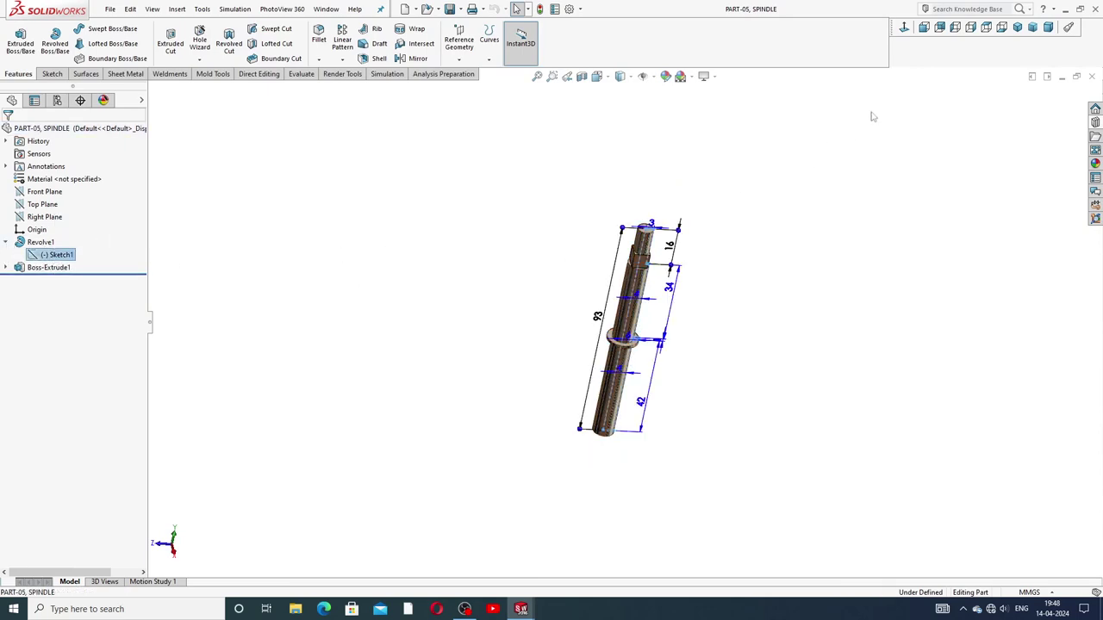
left_click(903, 29)
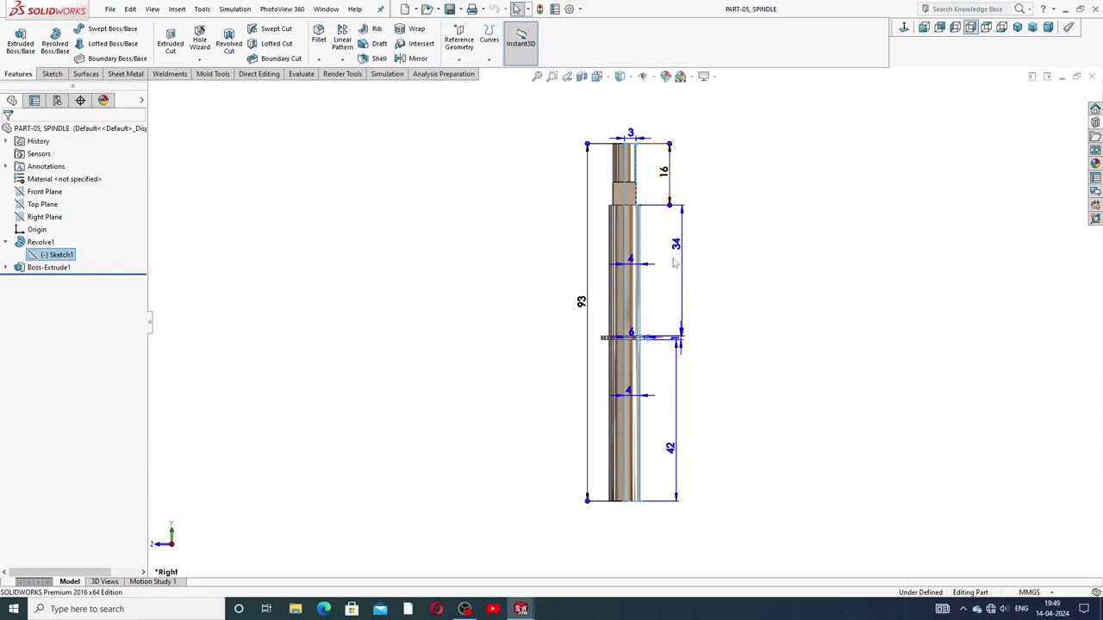
scroll(682, 250, "down", 2)
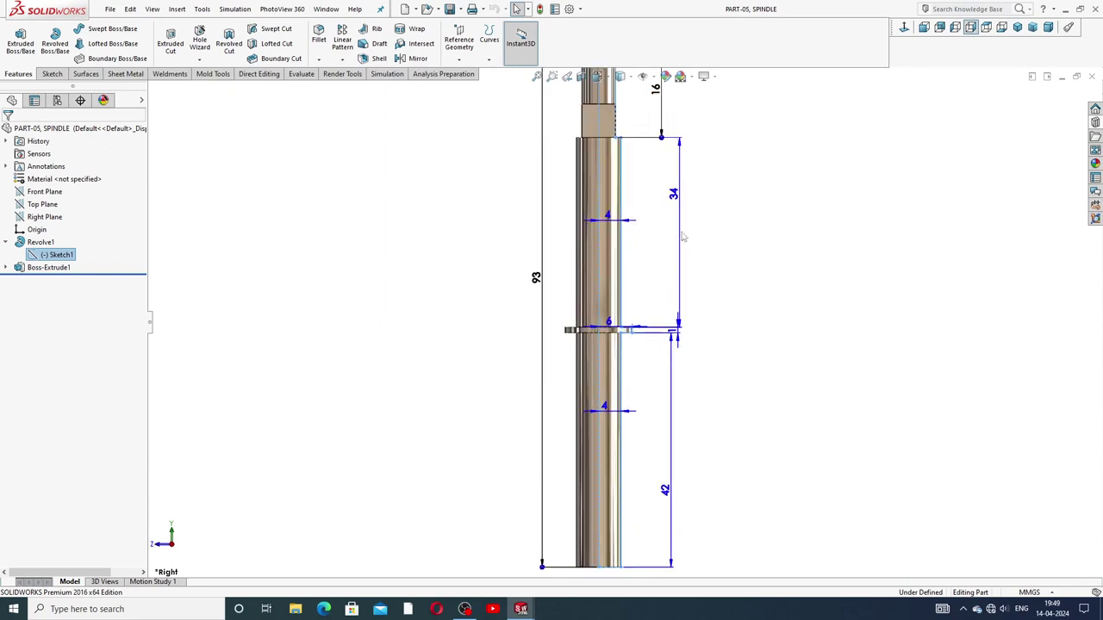
scroll(686, 224, "up", 2)
left_click_drag(668, 237, 668, 268)
key("ctrl+b")
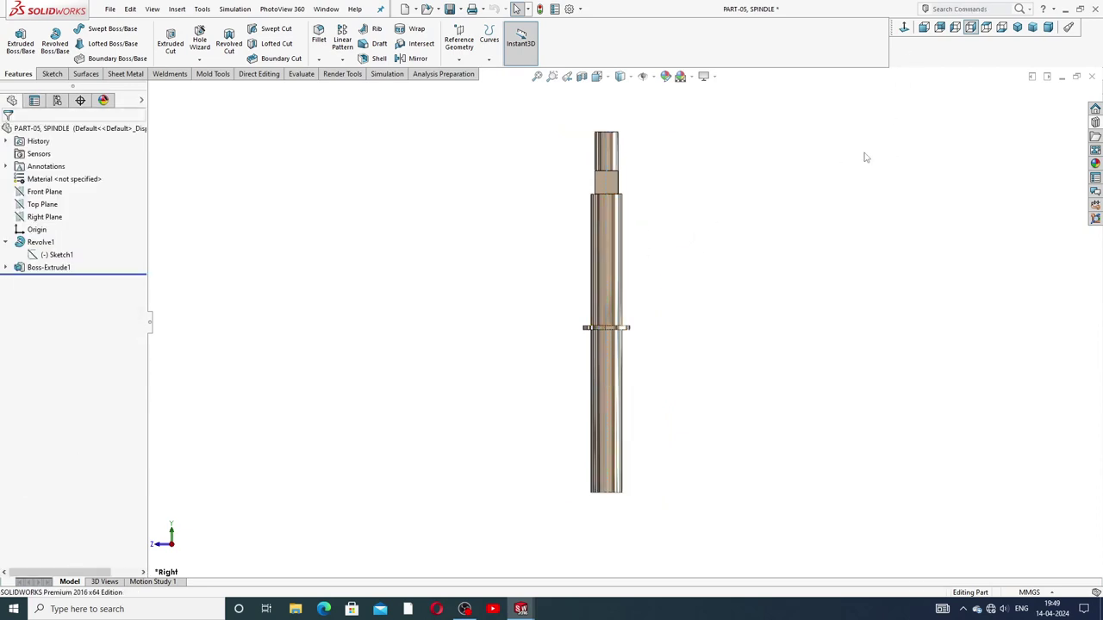
type("sx")
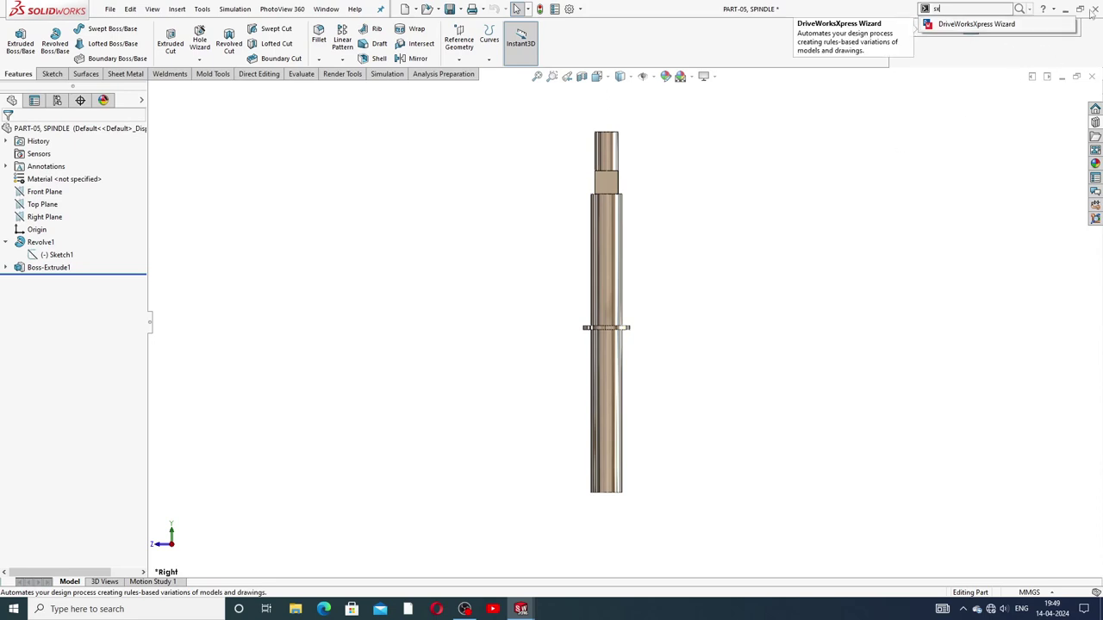
left_click(969, 123)
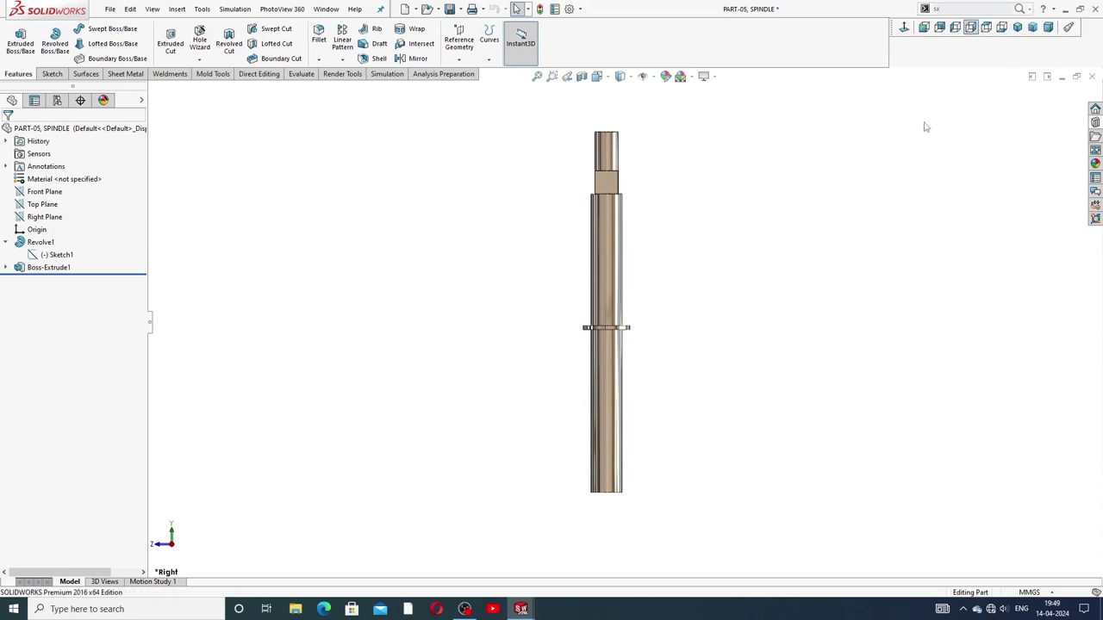
key("ctrl+7")
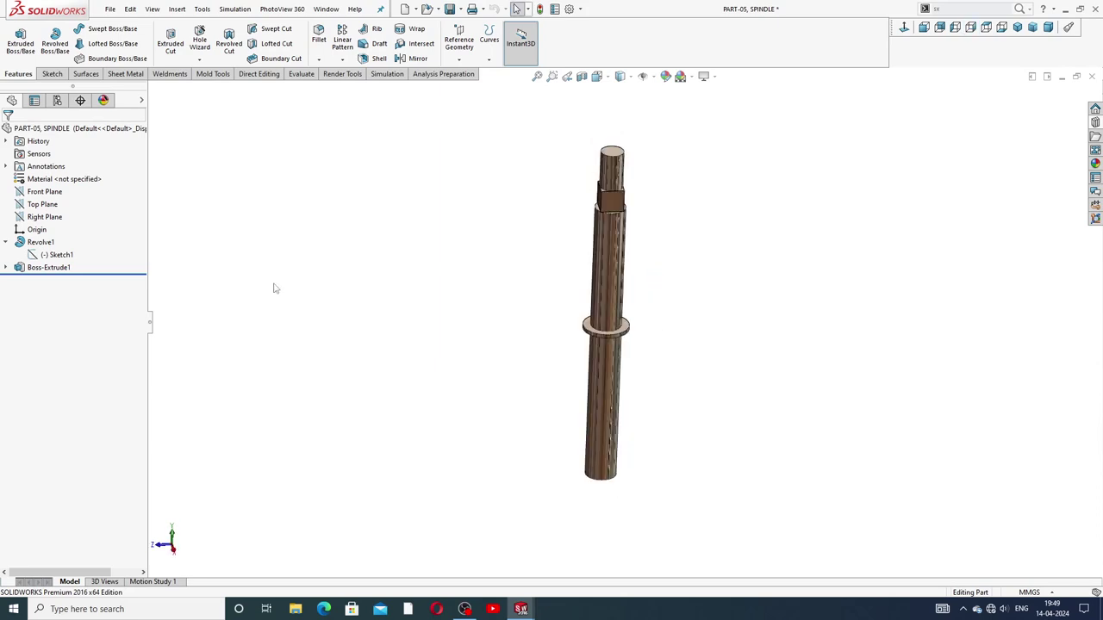
Open the spindle's revolve profile sketch for editing, viewed normal to its plane
left_click(55, 255)
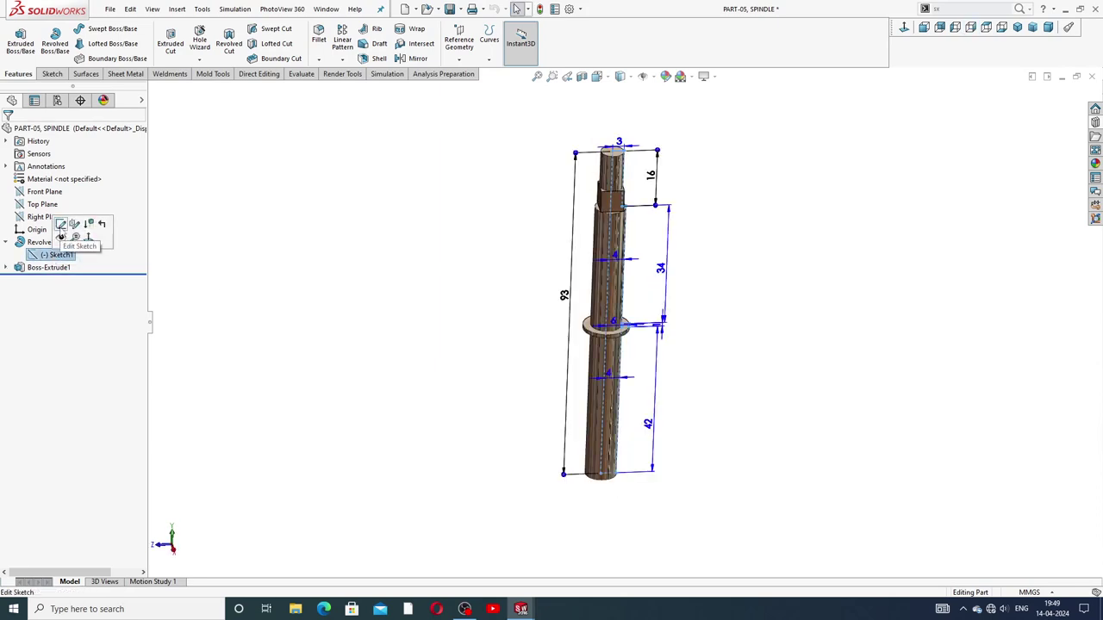
left_click(60, 225)
key("ctrl+8")
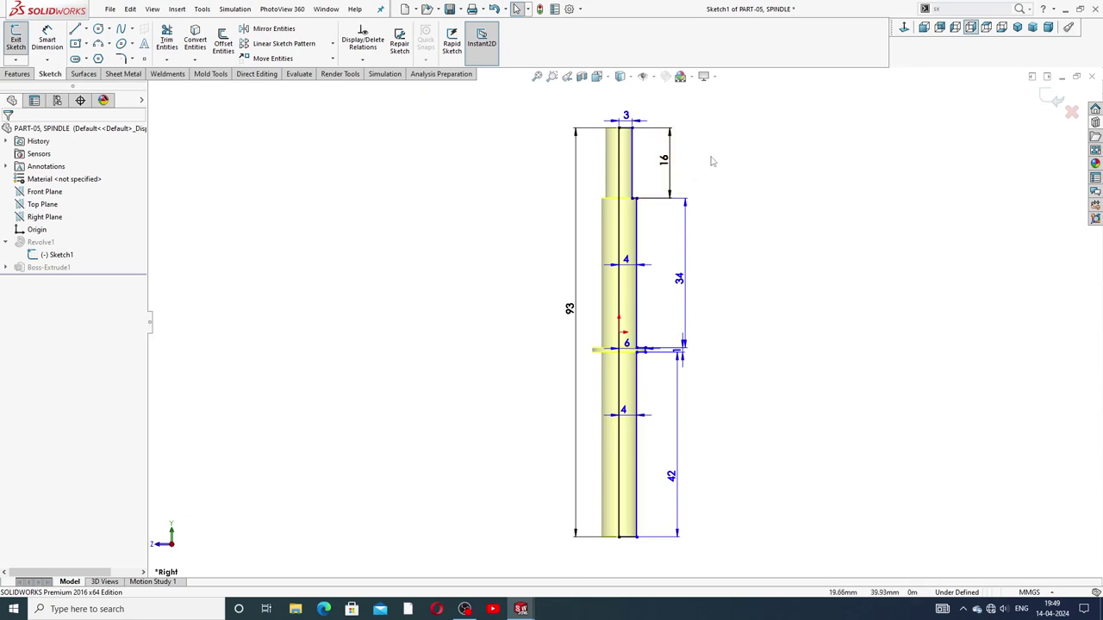
middle_click_drag(712, 160, 714, 234)
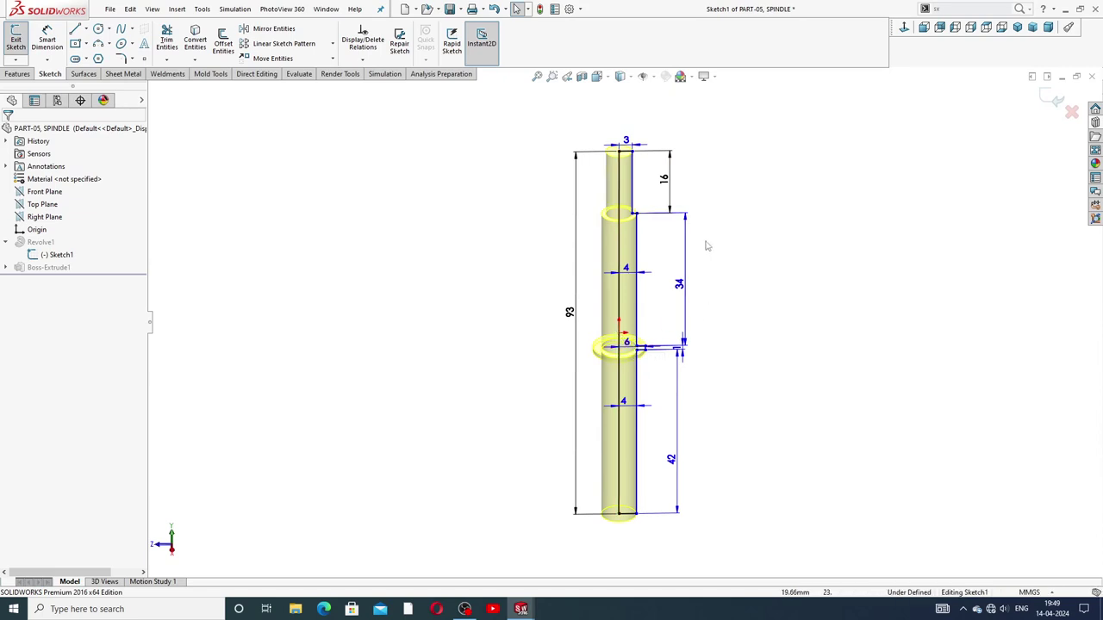
Try to change the 34 mm length dimension between the spindle's collar and its upper shoulder
double_click(680, 285)
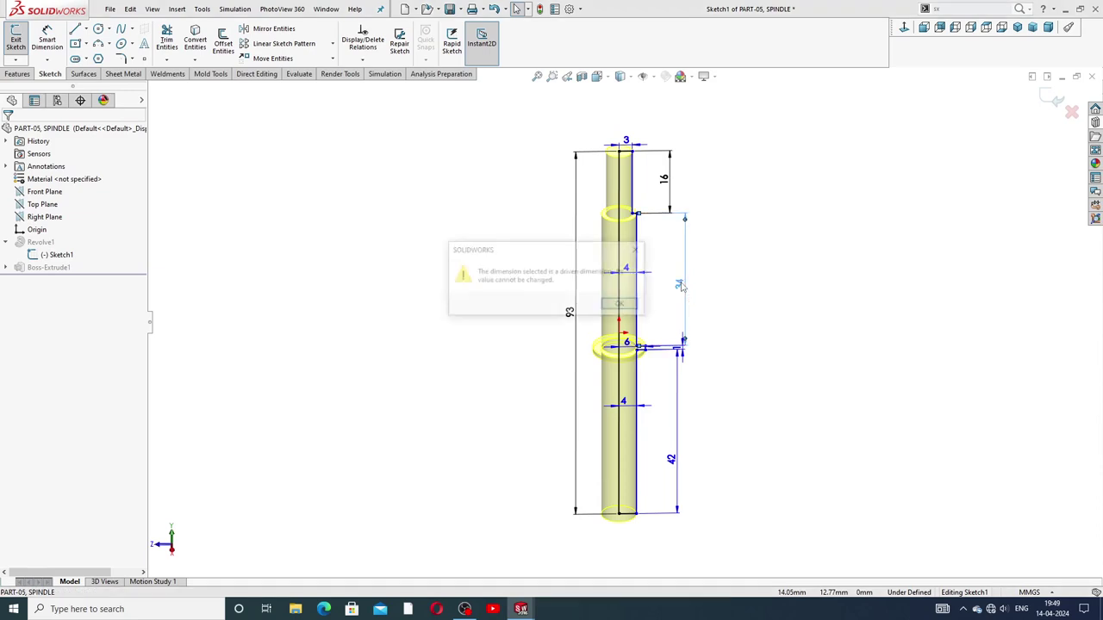
left_click(638, 250)
left_click(723, 290)
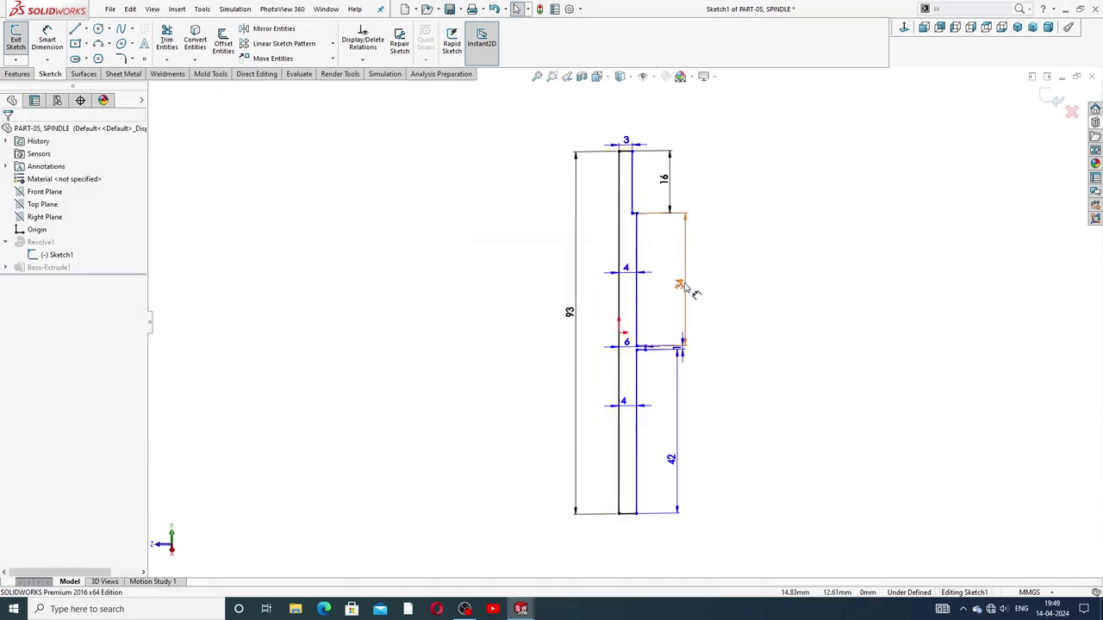
double_click(679, 285)
left_click(622, 303)
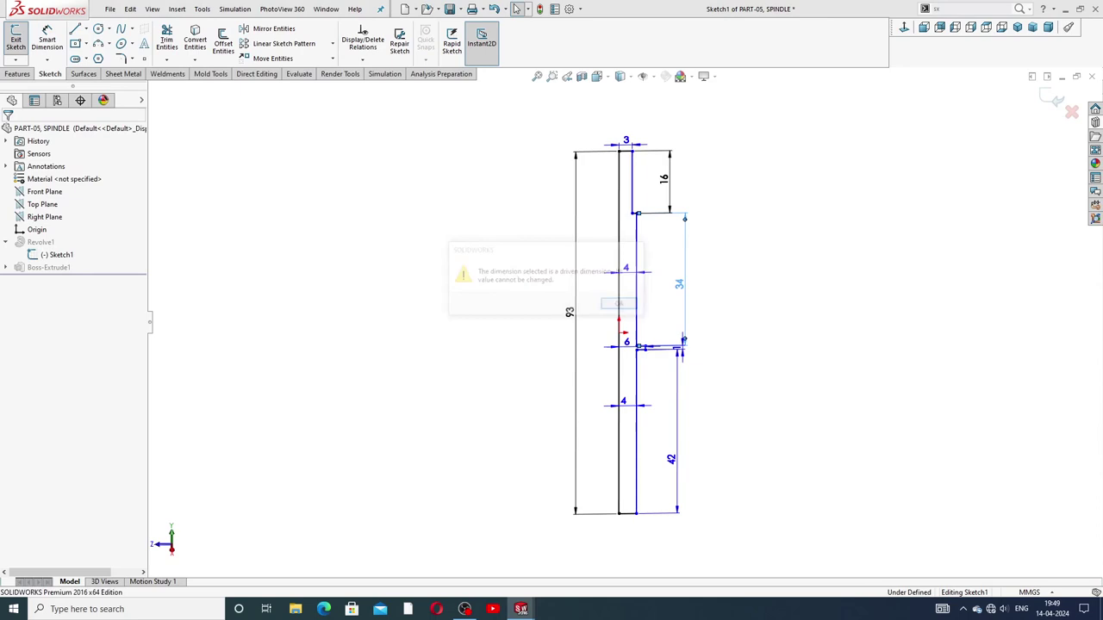
Set the length of the spindle's narrow top section to 18 mm
double_click(661, 179)
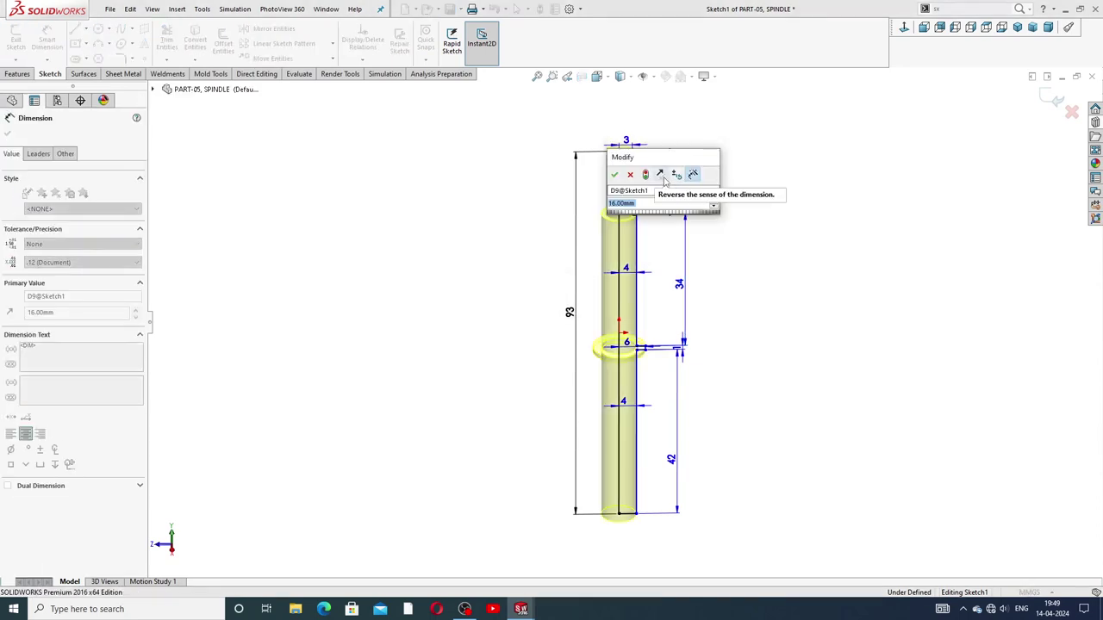
type("18")
key("Return")
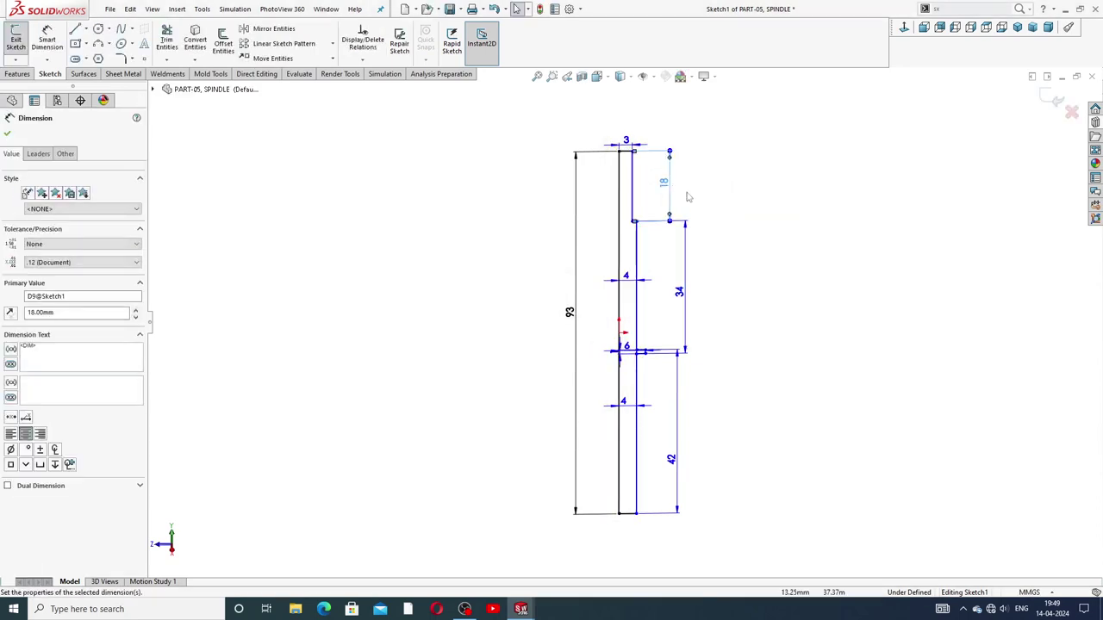
left_click(750, 217)
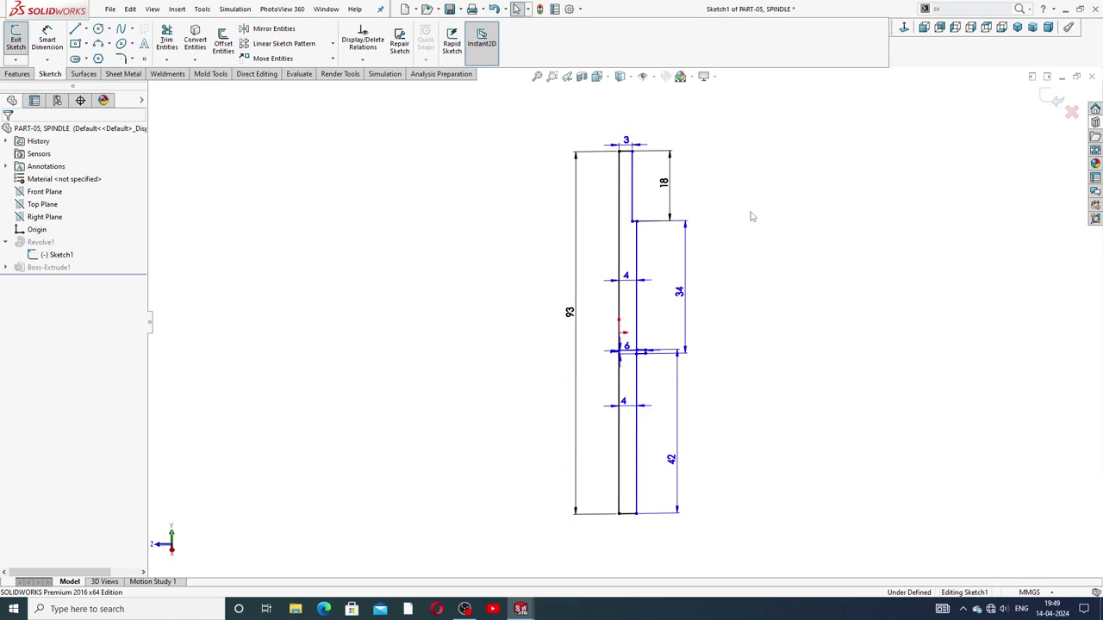
Set the length of the spindle's narrow top section to 15 mm
scroll(635, 224, "down", 2)
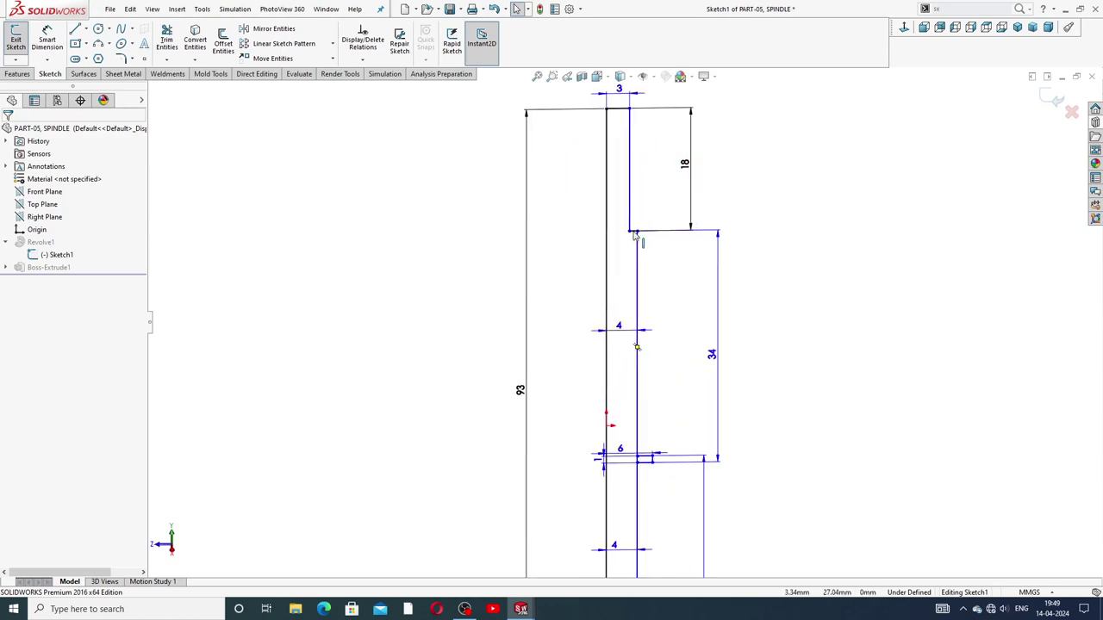
scroll(635, 233, "down", 2)
scroll(651, 242, "up", 3)
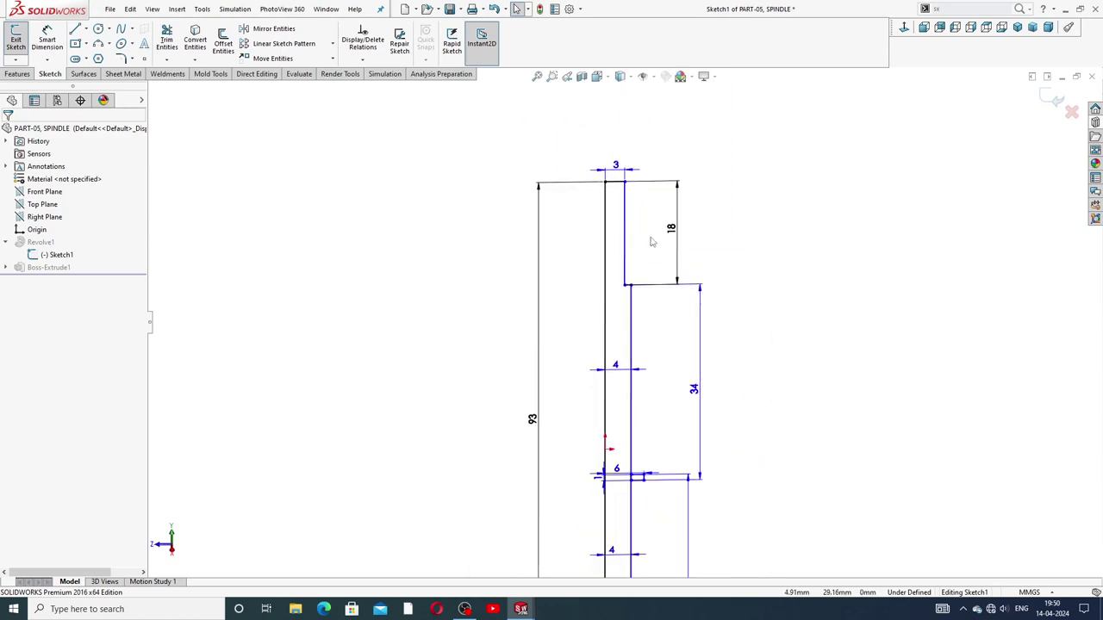
double_click(671, 229)
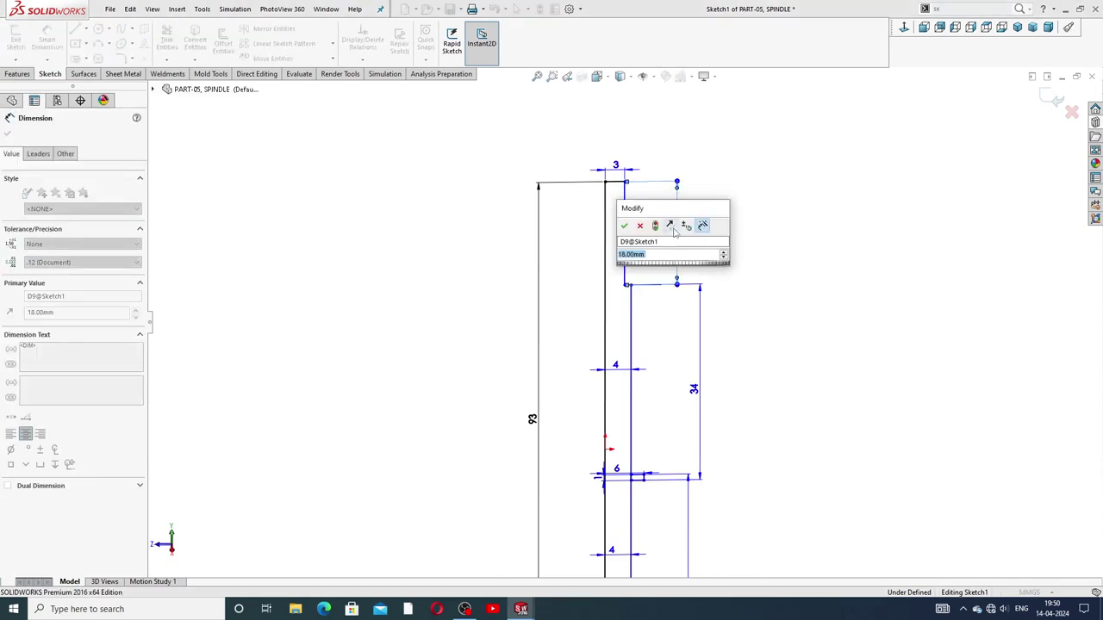
type("15")
key("Return")
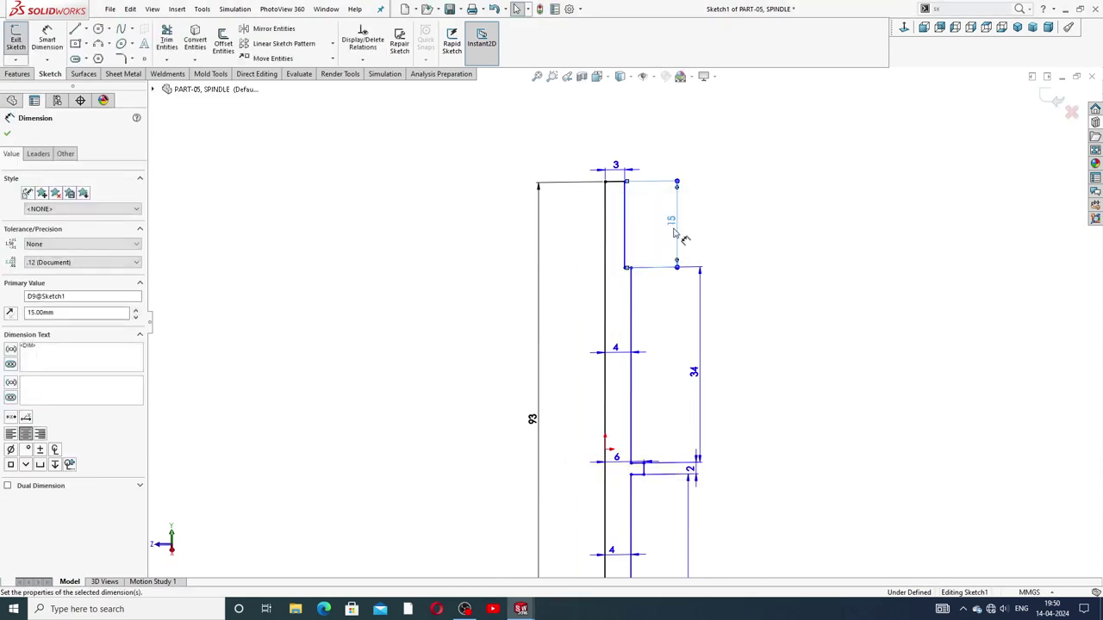
left_click(724, 247)
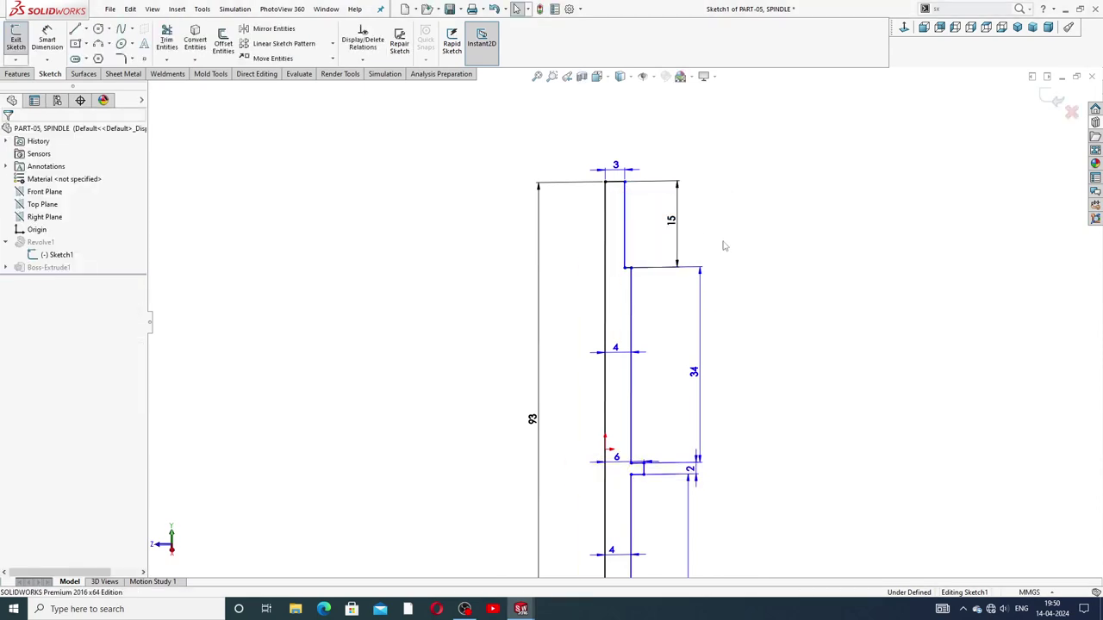
double_click(671, 226)
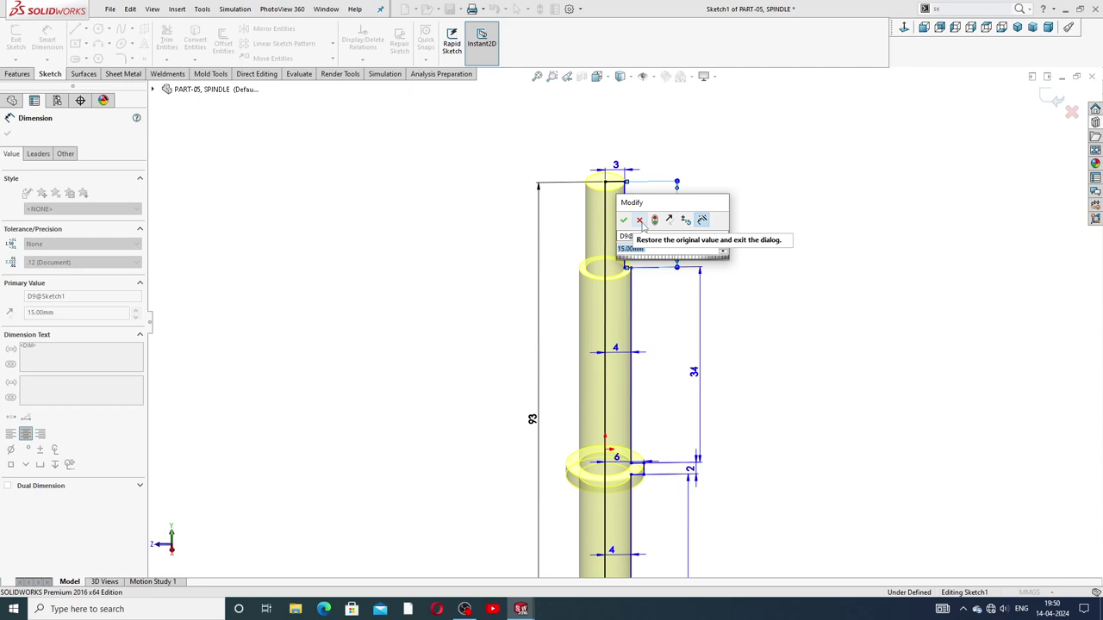
left_click(640, 221)
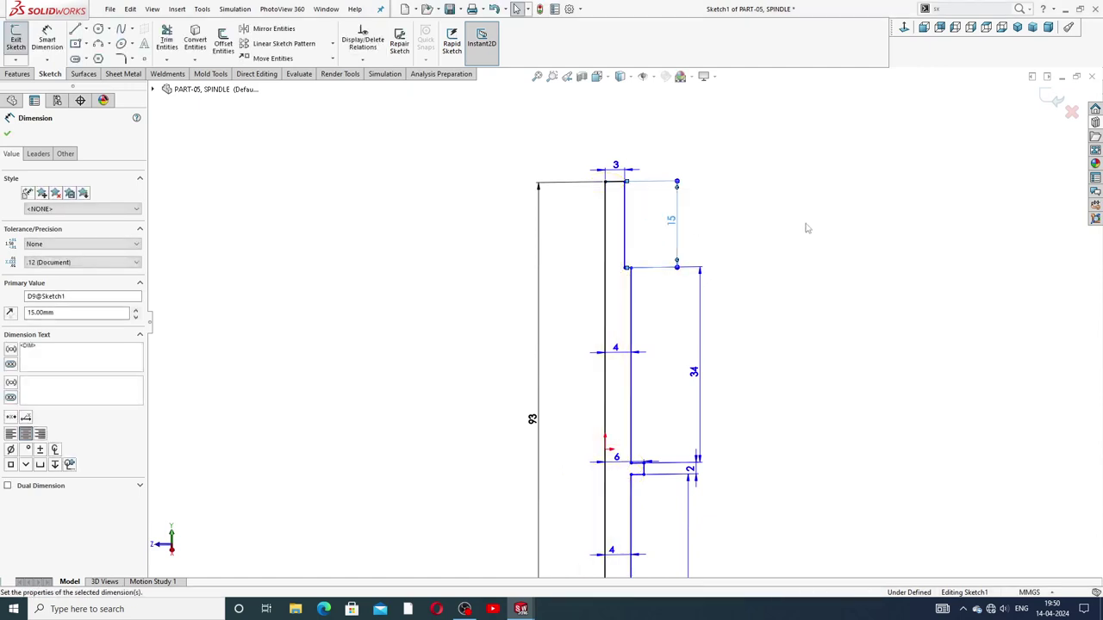
key("f")
key("Escape")
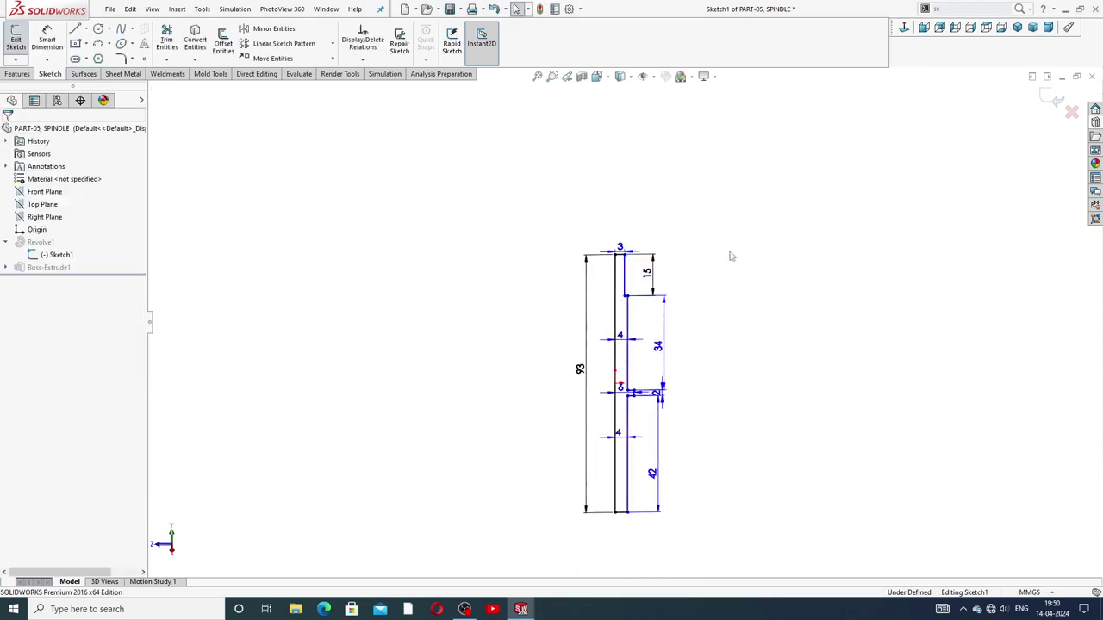
Set the length of the spindle's narrow top section to 16 mm and finish editing the profile sketch
double_click(647, 274)
type("1")
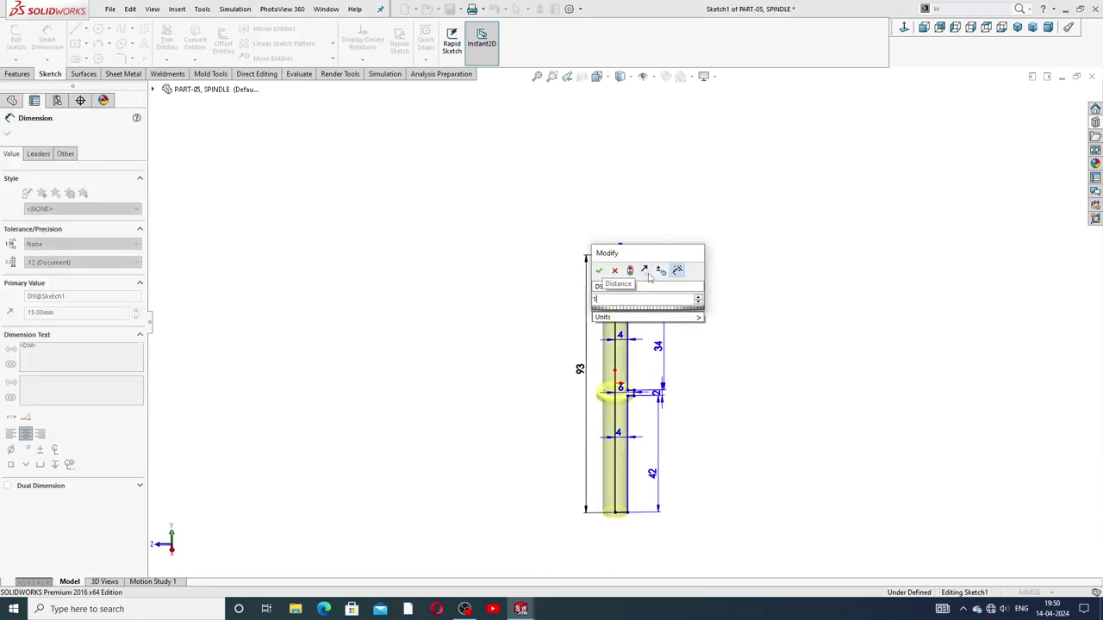
type("6")
key("Return")
key("Escape")
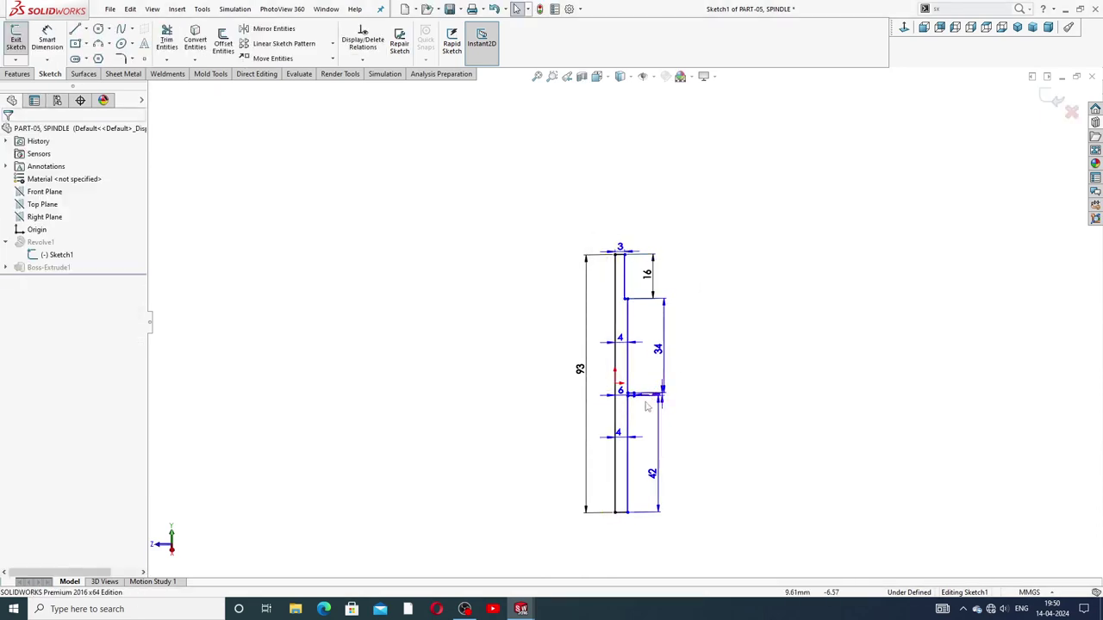
left_click(1055, 100)
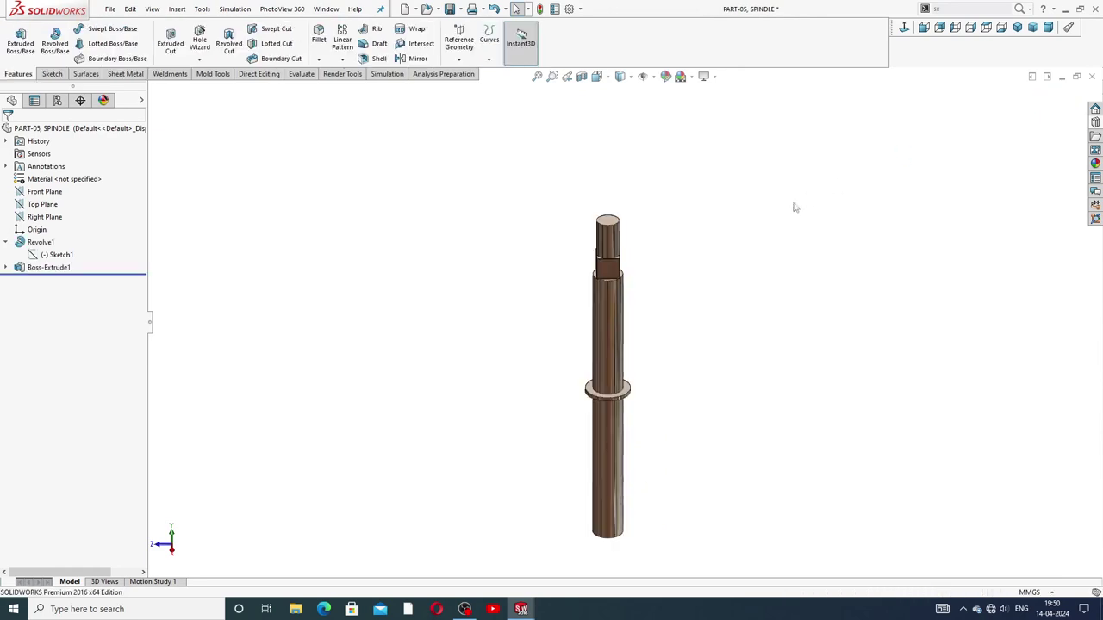
Save and close the spindle part, then rebuild the gate valve assembly with the changed model
scroll(603, 356, "down", 3)
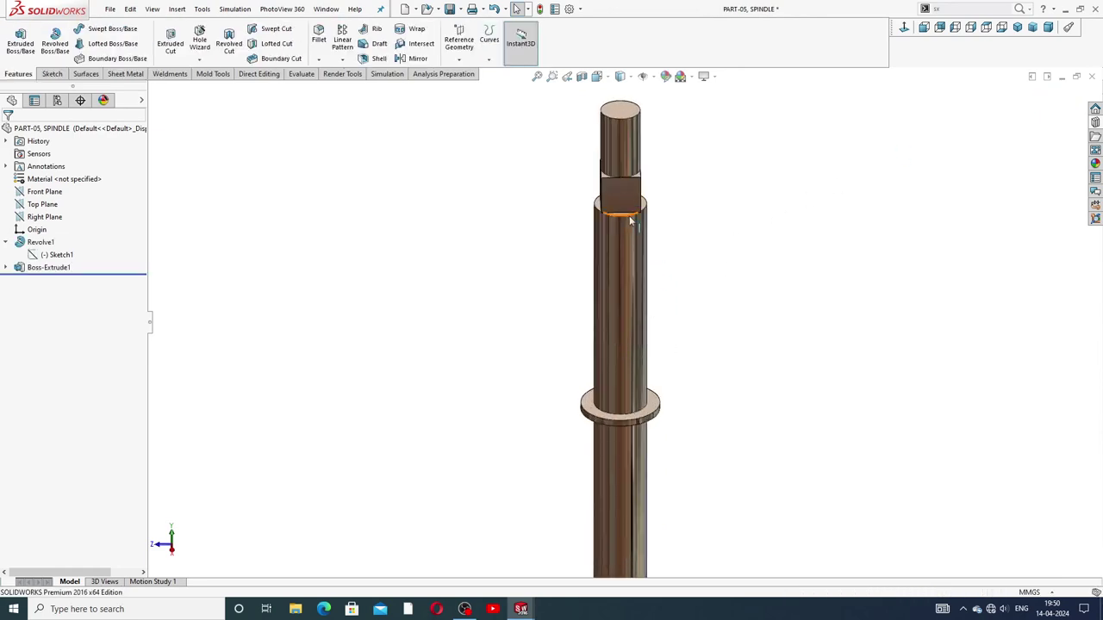
middle_click_drag(650, 205, 677, 183)
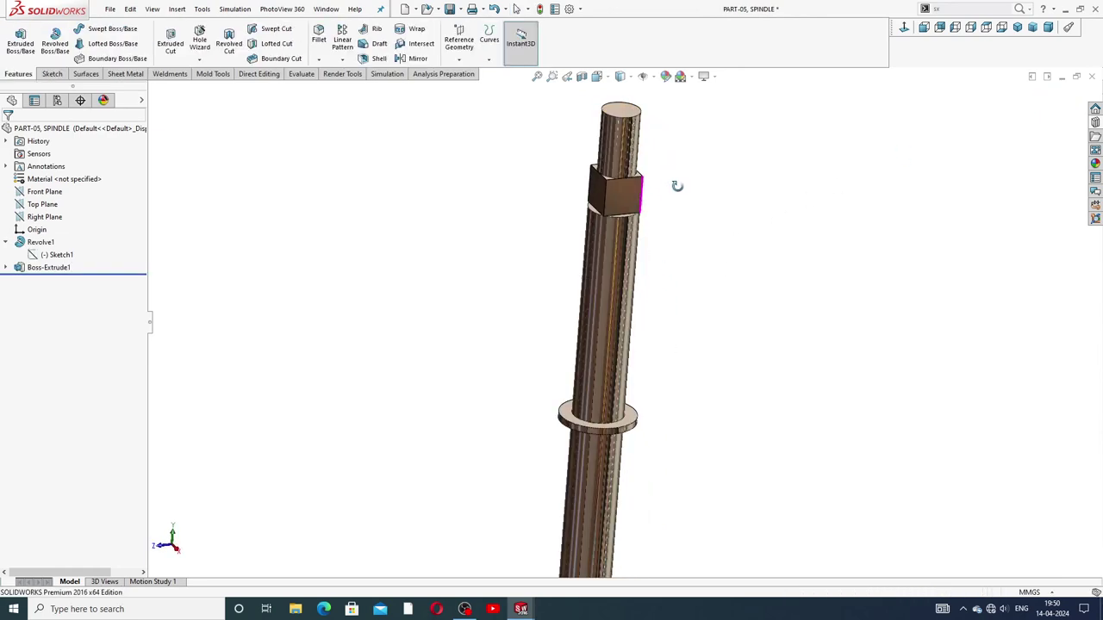
scroll(615, 290, "up", 3)
scroll(635, 399, "down", 1)
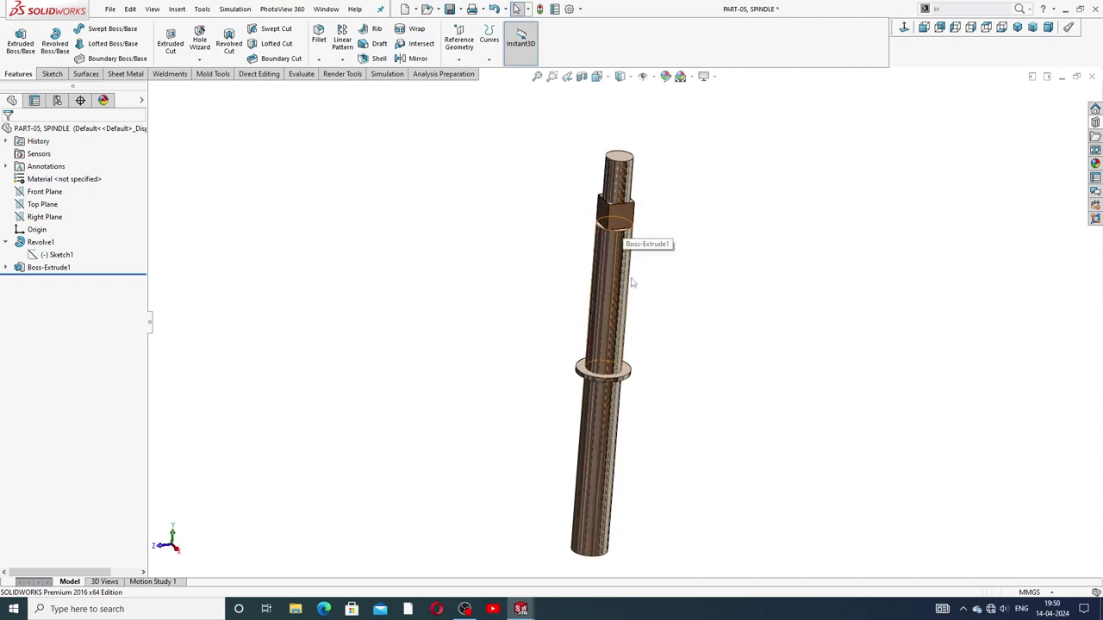
scroll(646, 332, "up", 2)
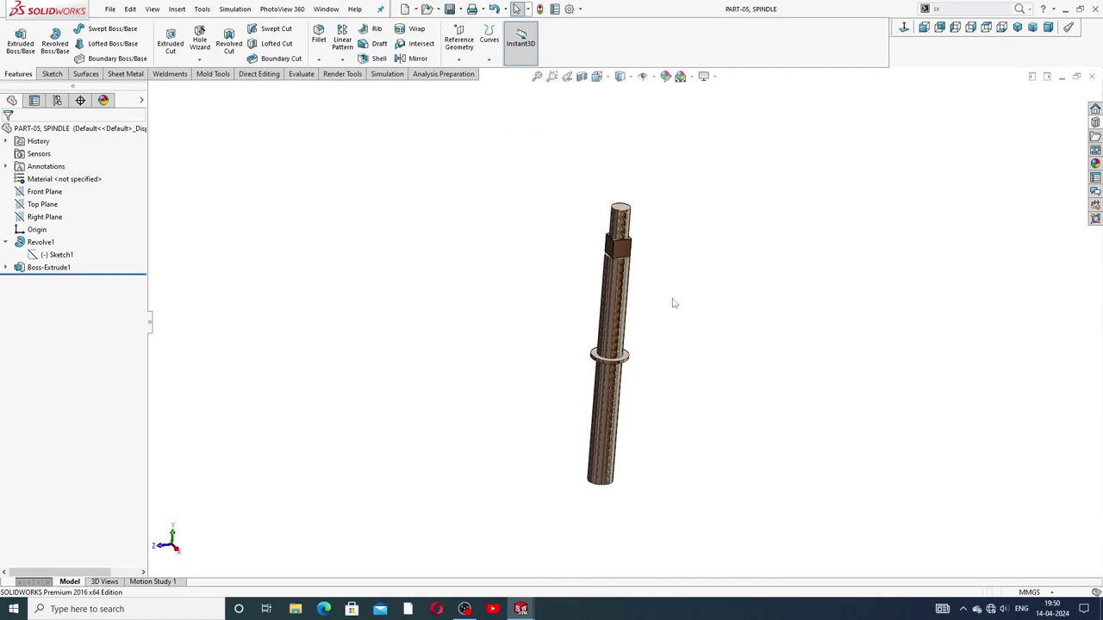
left_click(1092, 76)
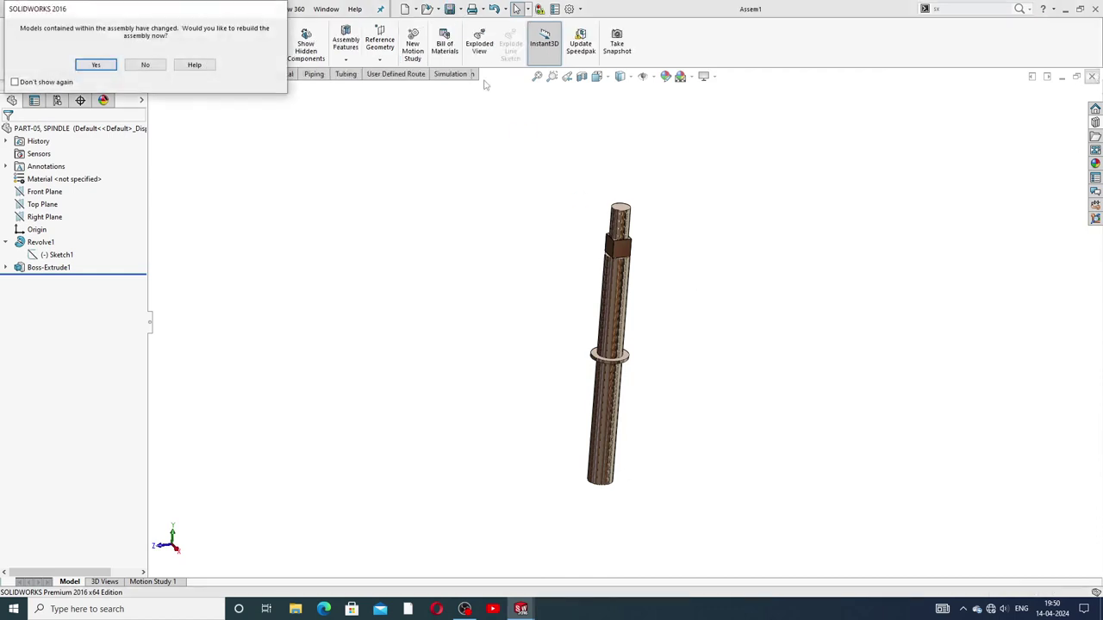
left_click(97, 66)
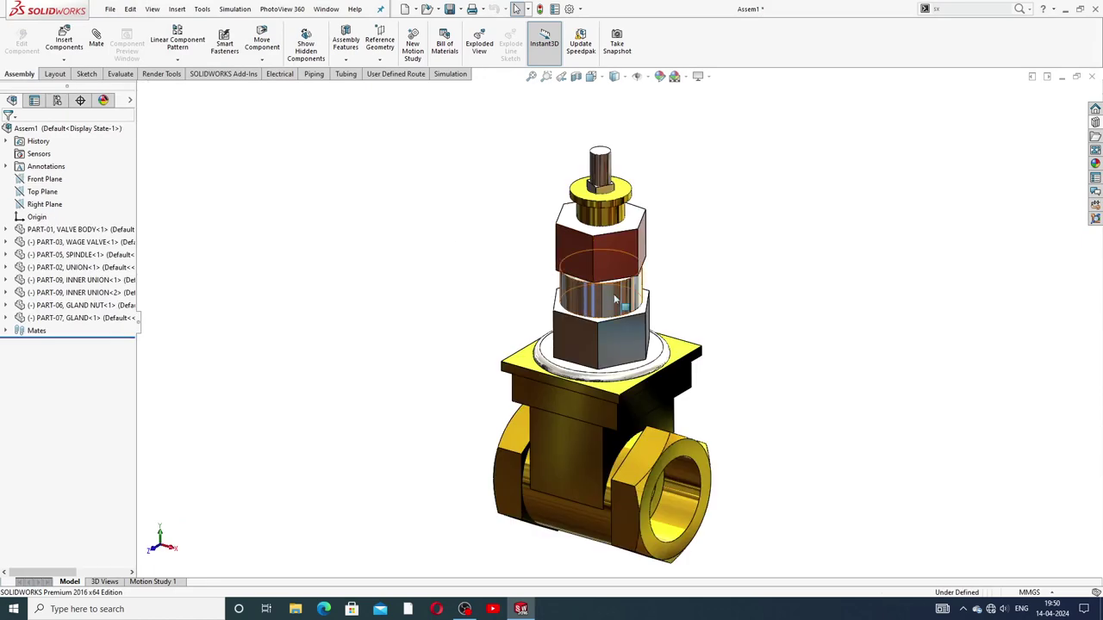
scroll(627, 253, "up", 3)
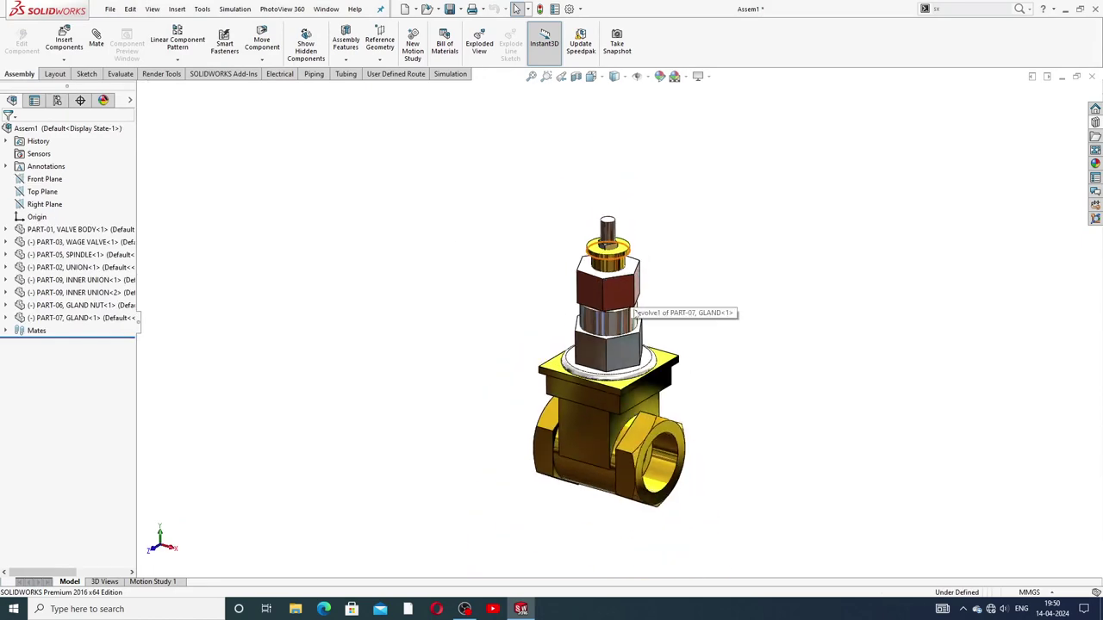
scroll(634, 401, "down", 4)
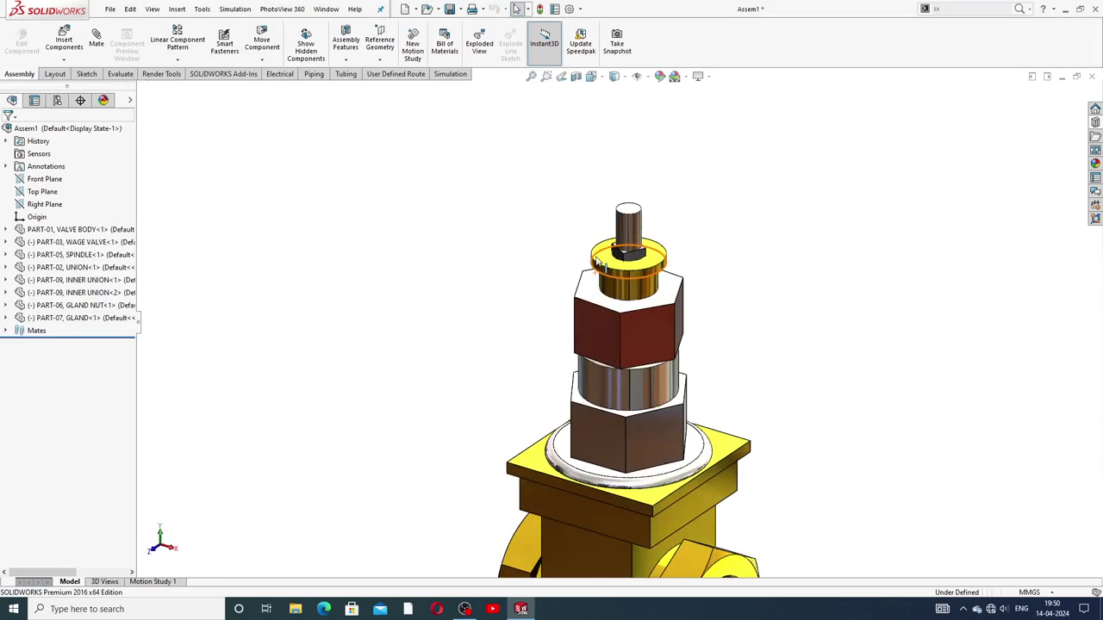
scroll(634, 401, "up", 4)
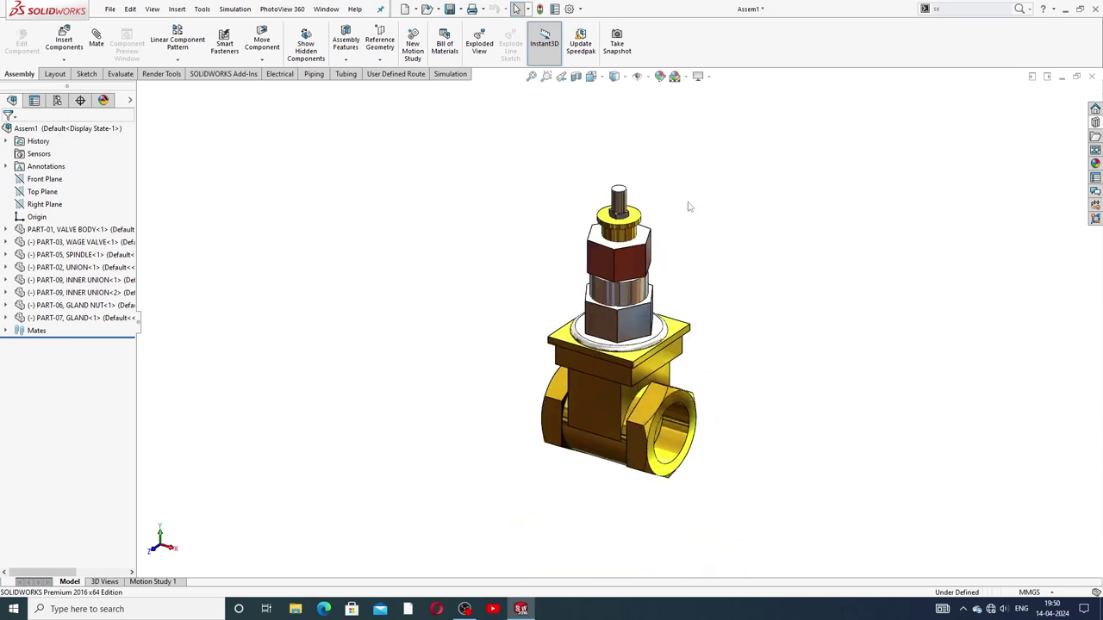
Insert PART-04, HAND WHEEL and PART-08, NUT into the assembly, placing both beside the valve
left_click(64, 39)
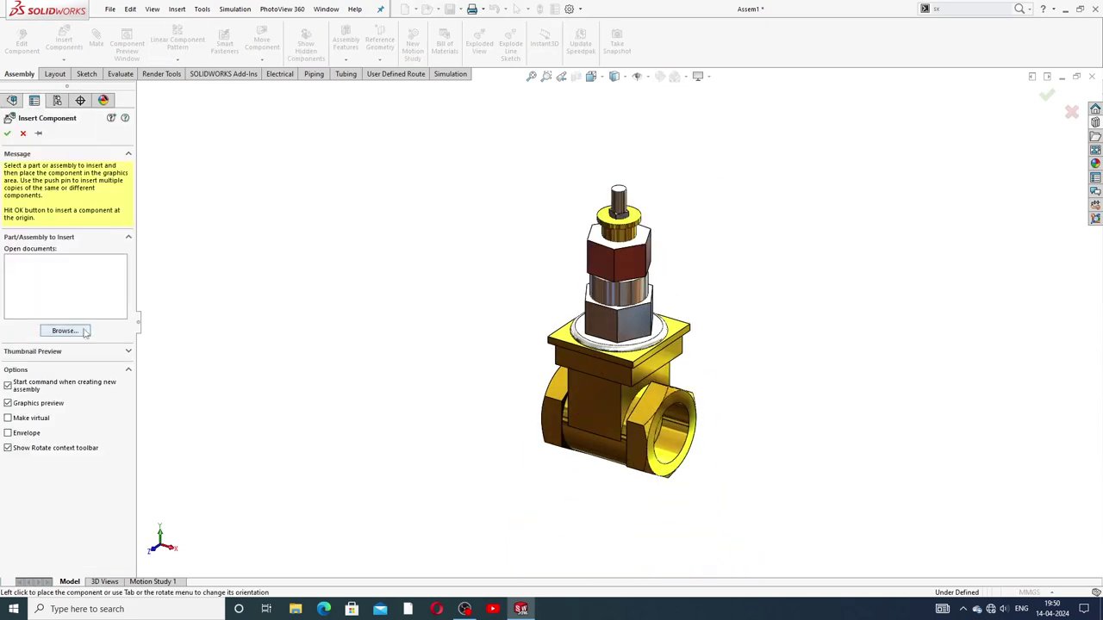
left_click(83, 332)
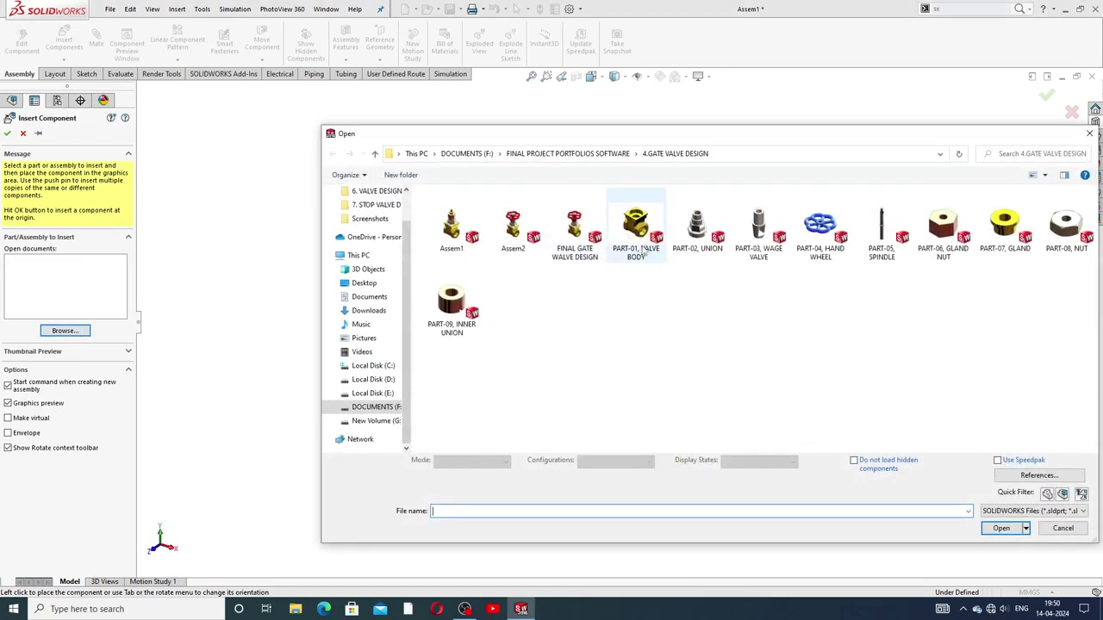
left_click(821, 230)
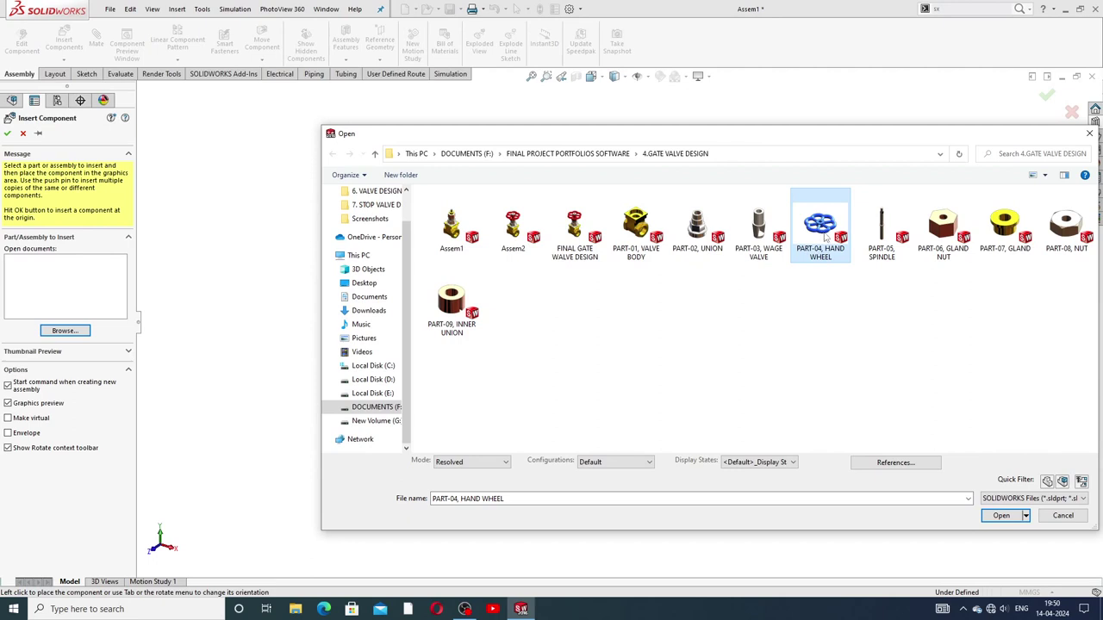
left_click(1066, 226, "ctrl")
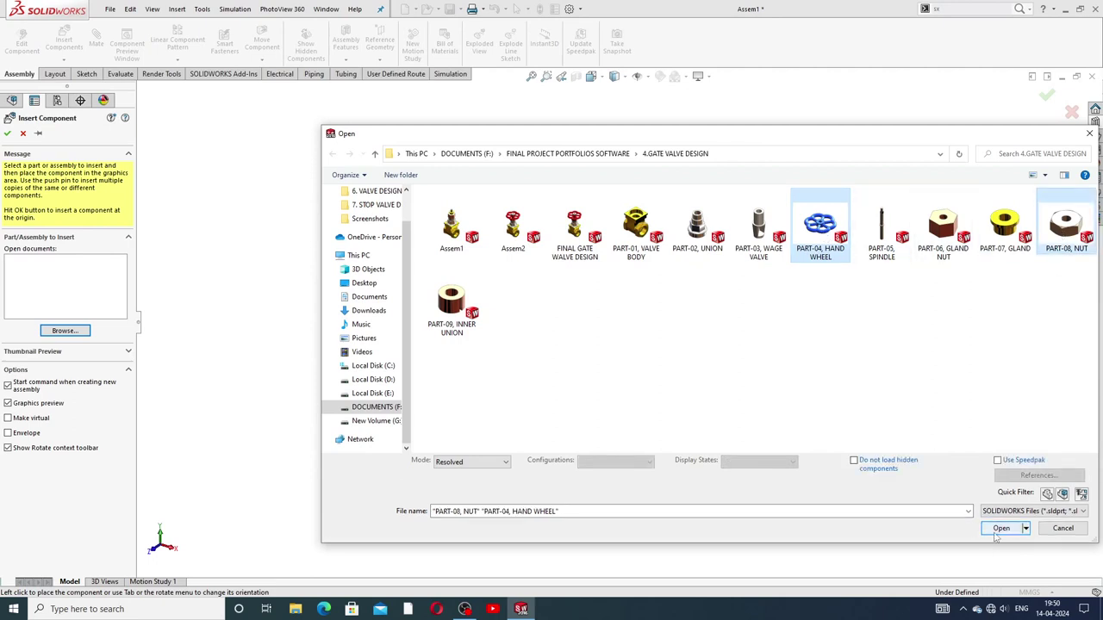
left_click(998, 531)
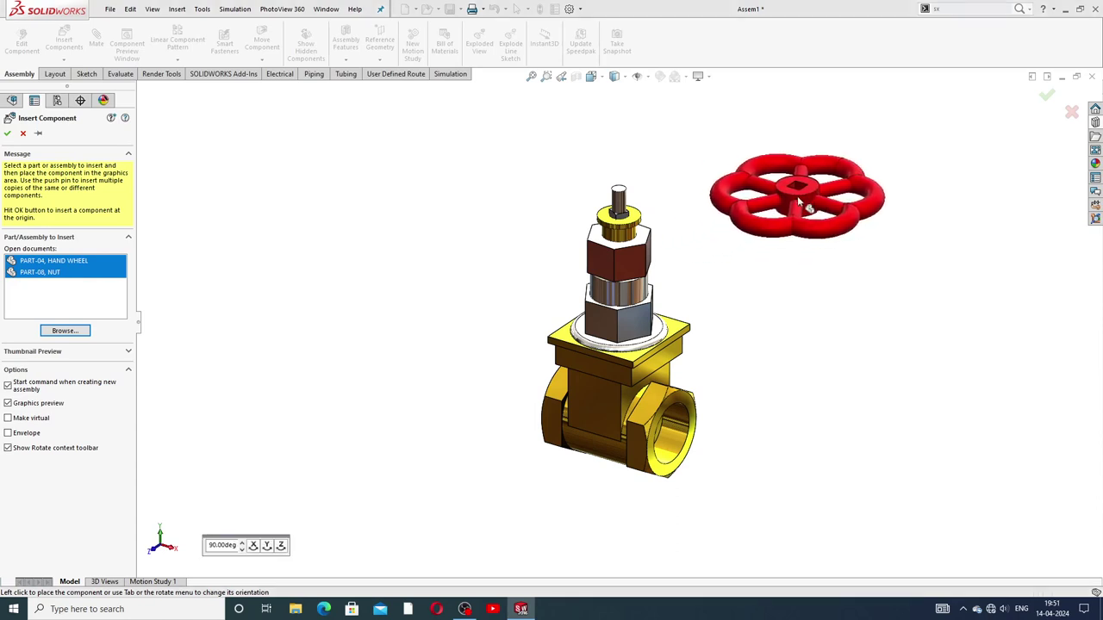
left_click(800, 199)
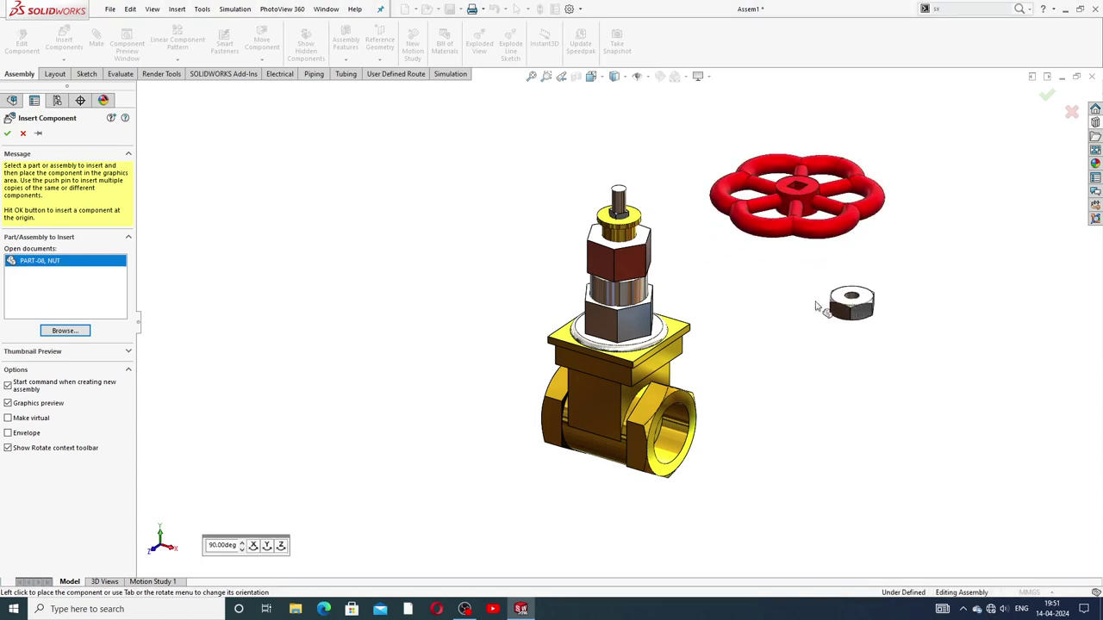
left_click(823, 307)
Add a concentric mate between the hand wheel's cylindrical hub face and the spindle's narrow top section
scroll(797, 211, "down", 2)
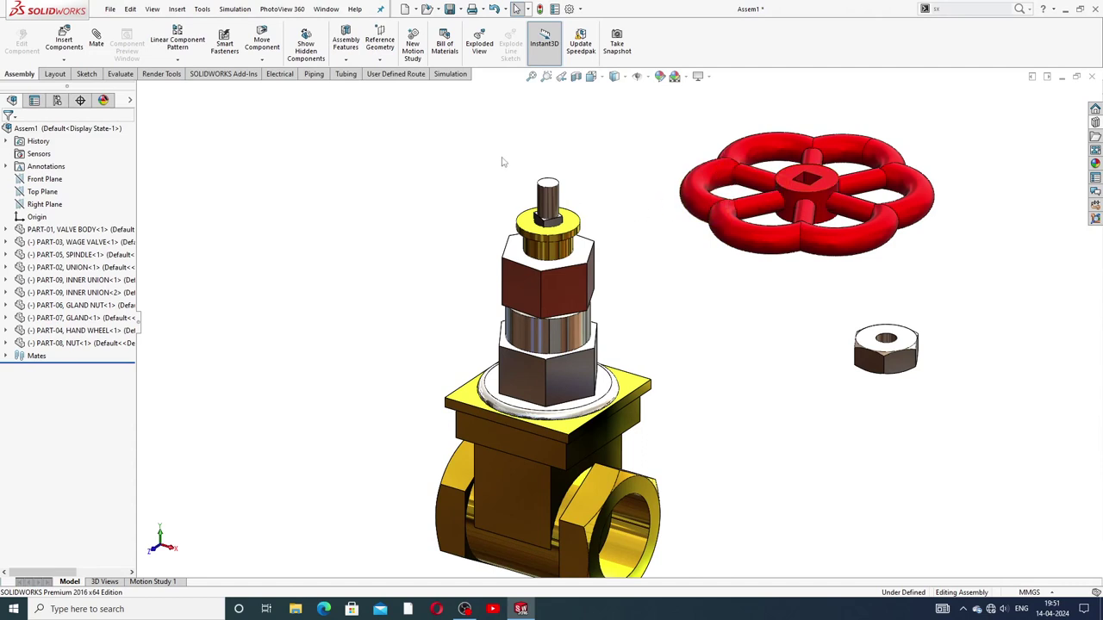
left_click(99, 43)
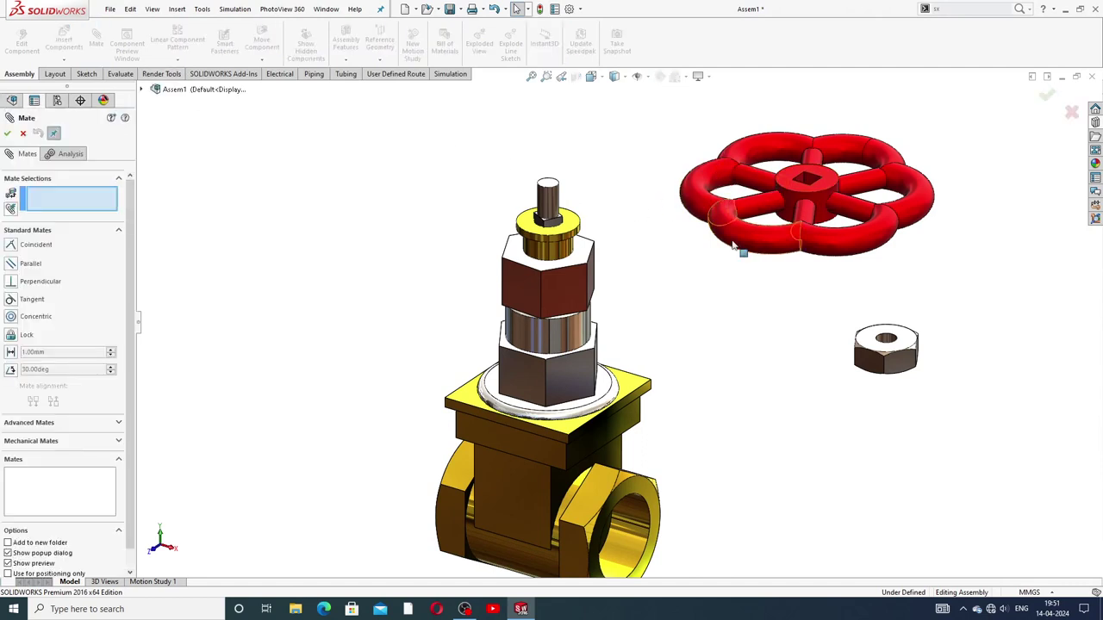
left_click(823, 206)
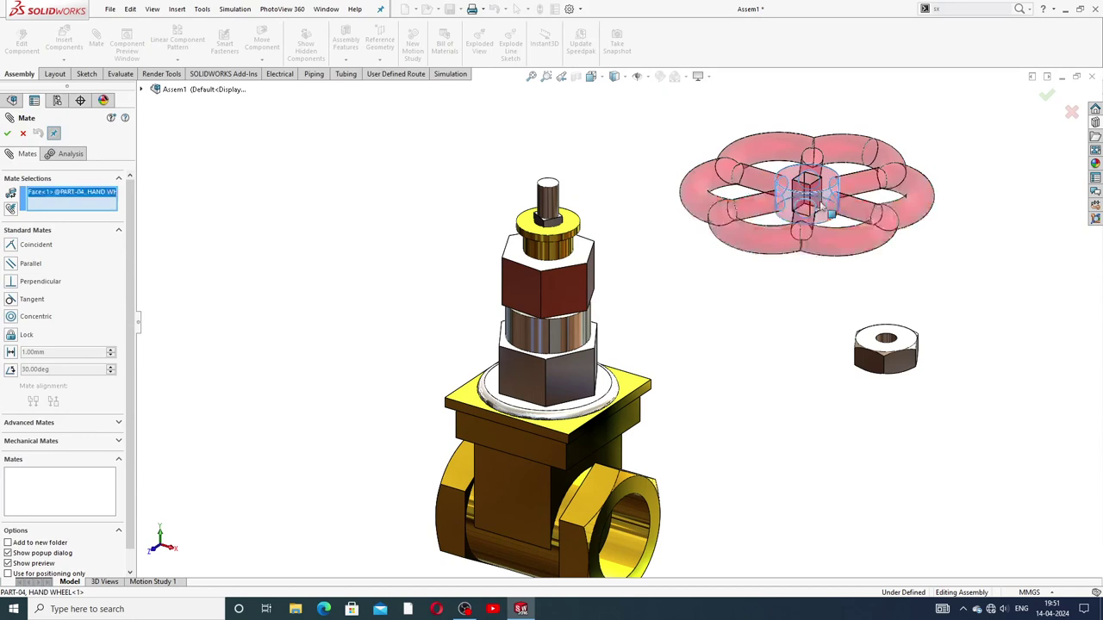
left_click(559, 210)
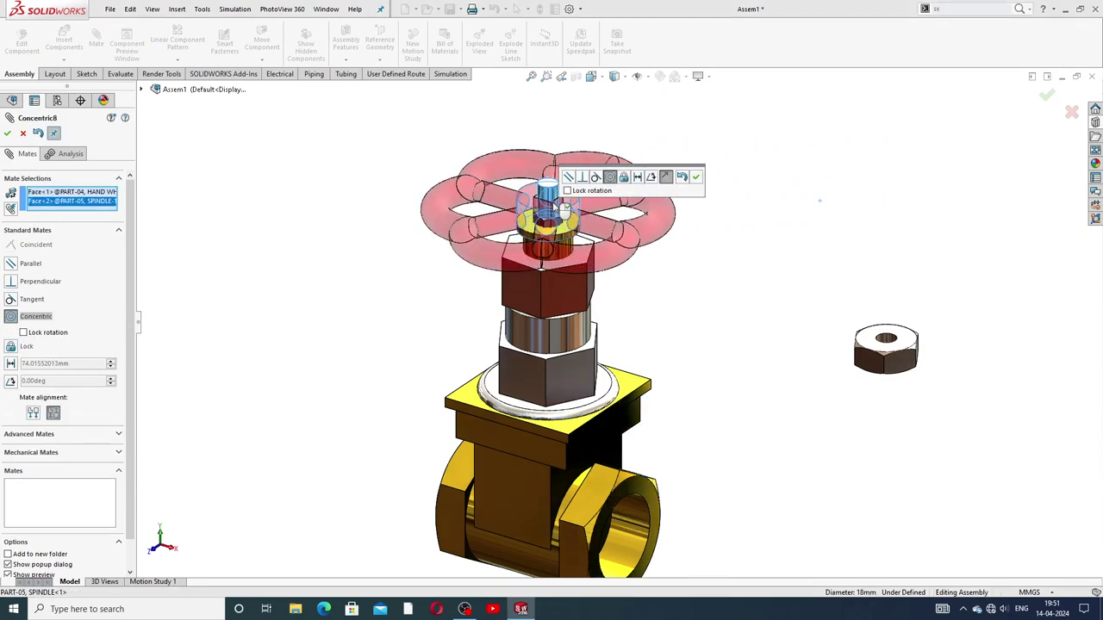
left_click(697, 177)
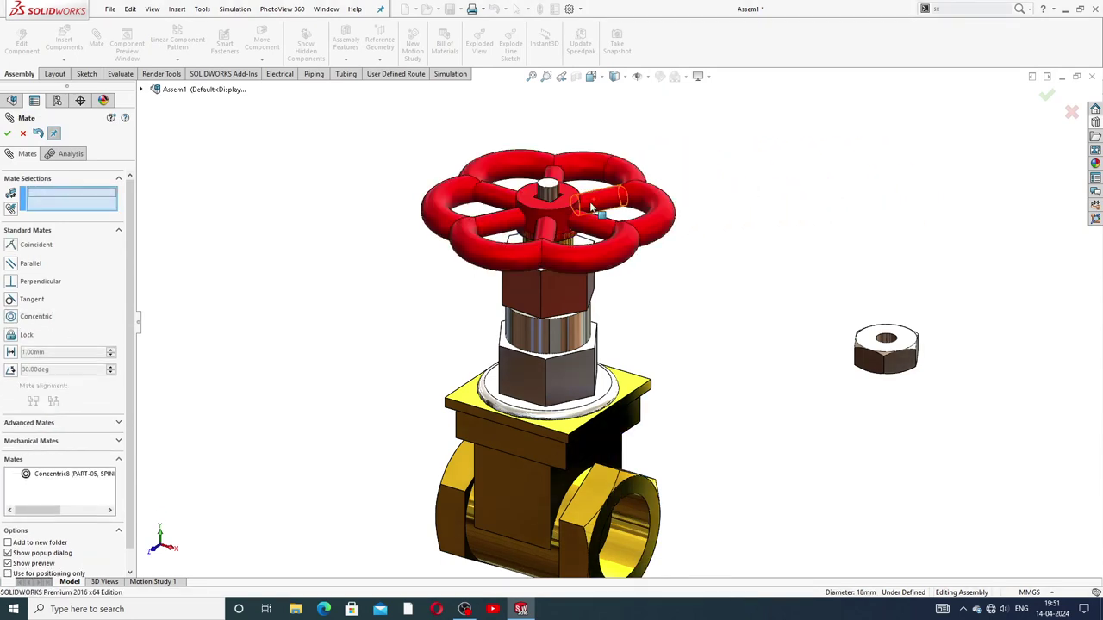
Add a coincident mate between an inner face of the hand wheel's square hole and a flat of the spindle's square section
scroll(567, 210, "down", 3)
scroll(562, 206, "up", 5)
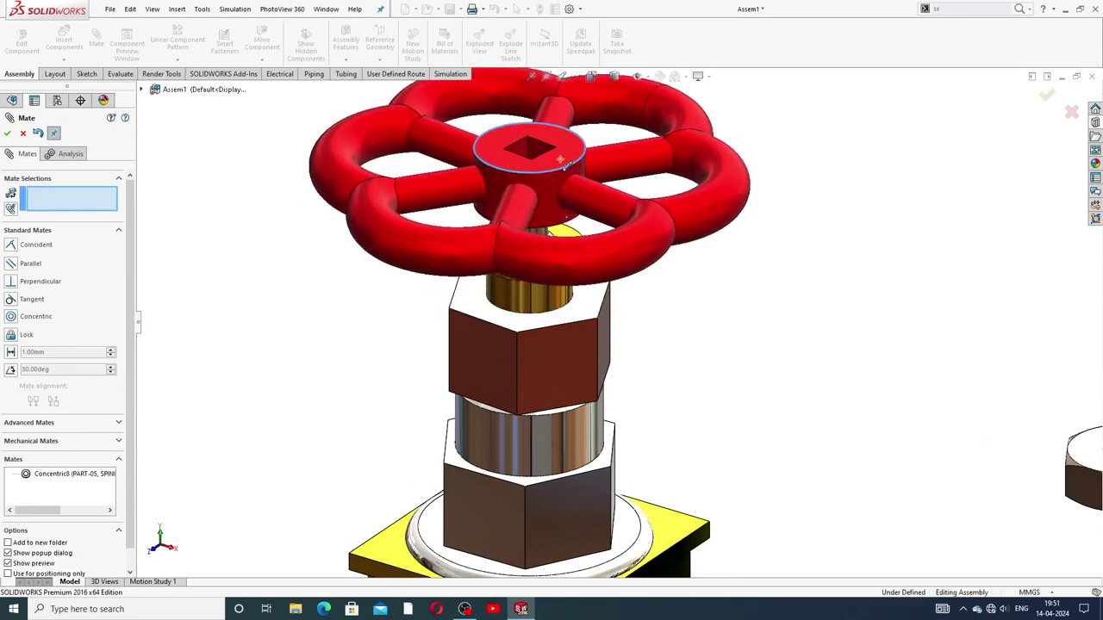
key("ctrl+1")
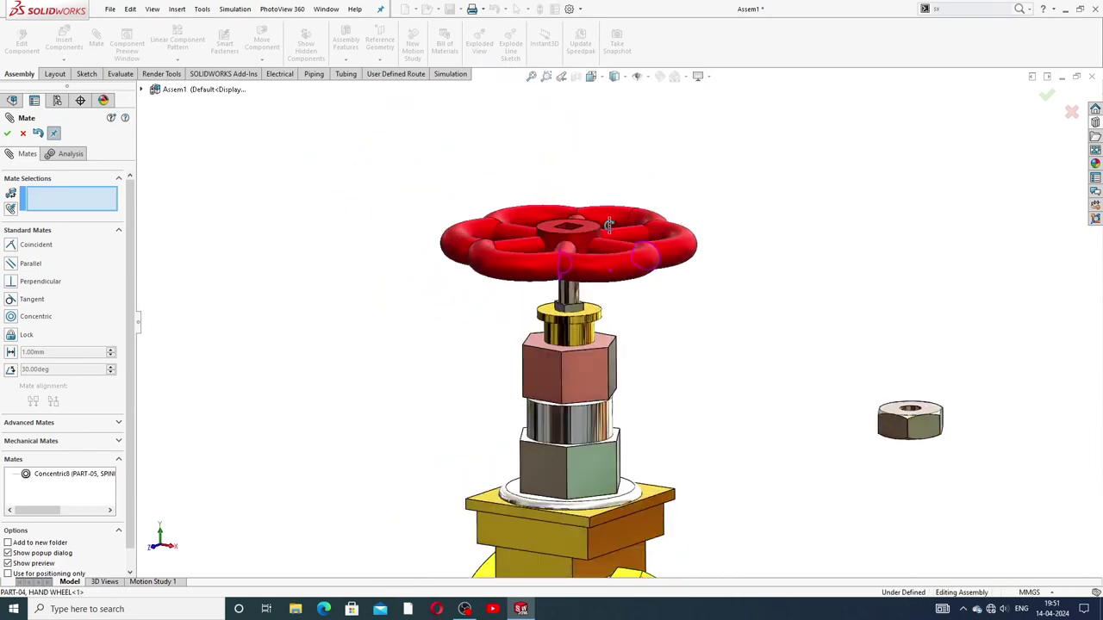
scroll(589, 303, "down", 3)
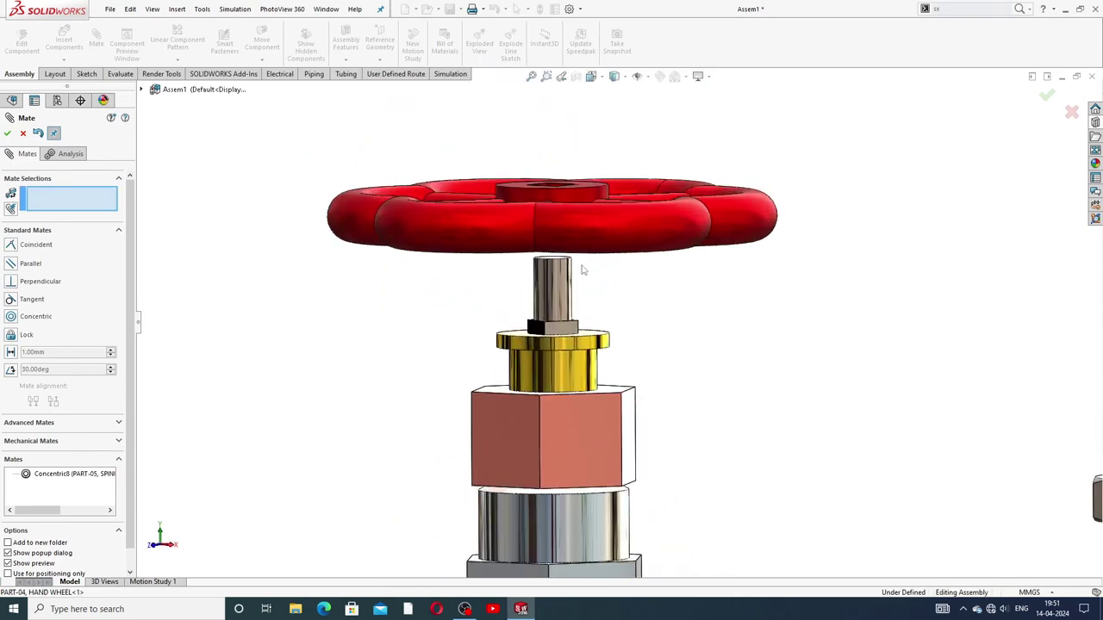
middle_click_drag(580, 268, 582, 300)
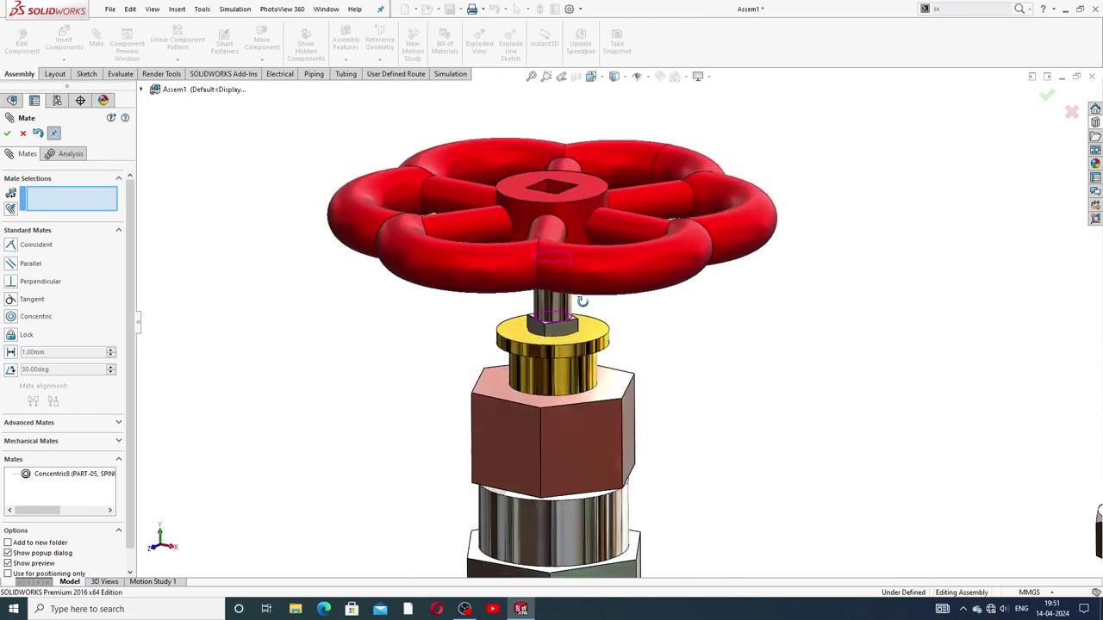
left_click(559, 186)
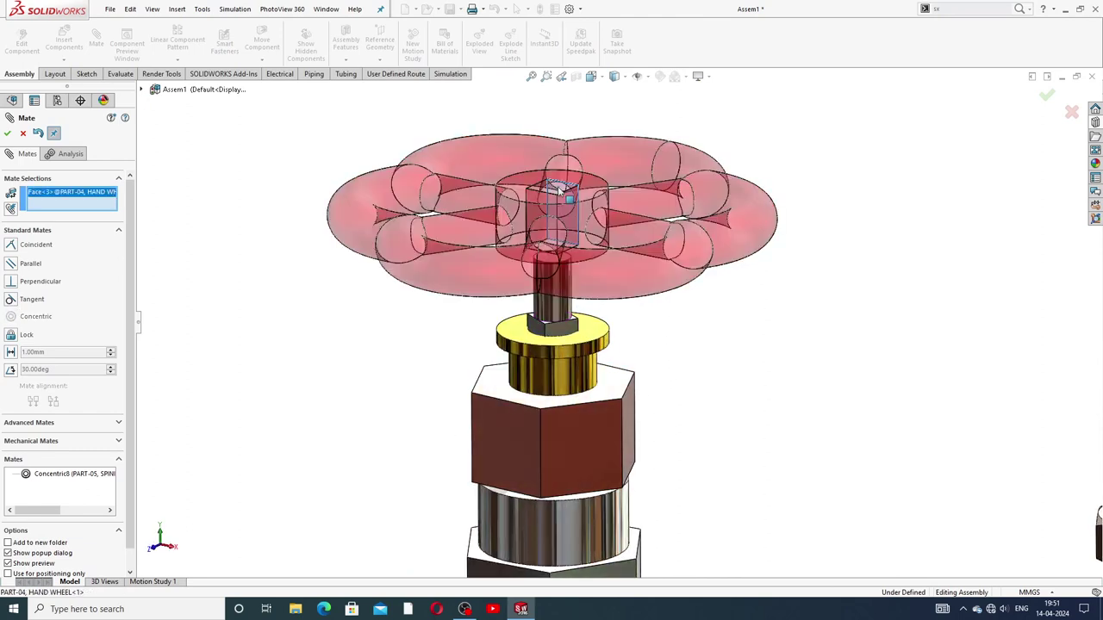
left_click(568, 329)
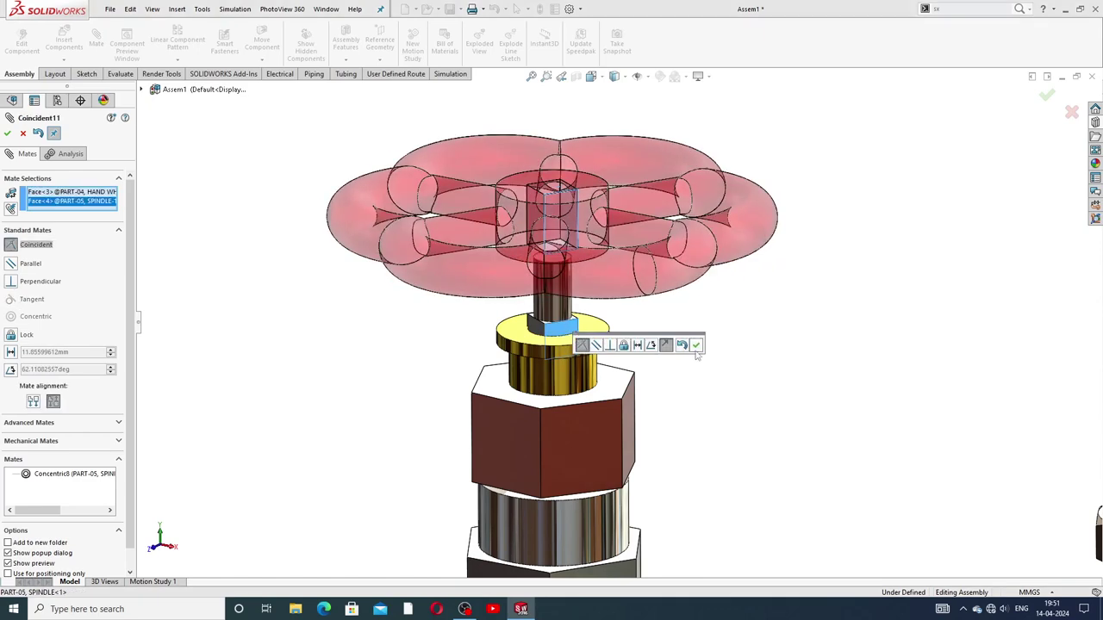
left_click(696, 346)
Add a coincident mate between the underside of the hand wheel's hub and the top face of the gland
middle_click_drag(626, 318, 626, 208)
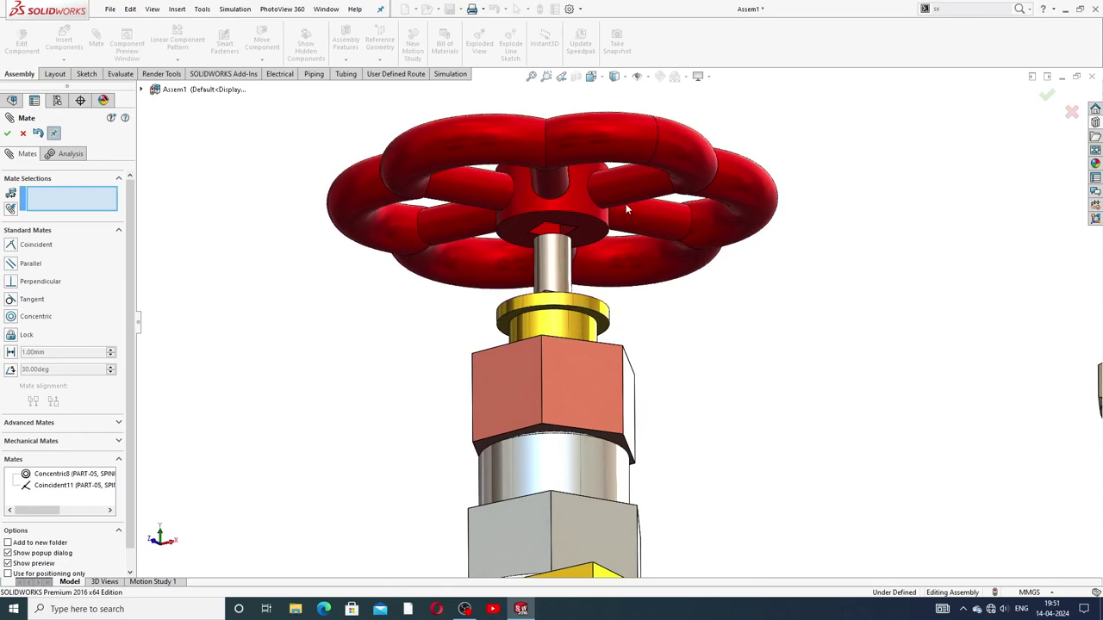
left_click(590, 243)
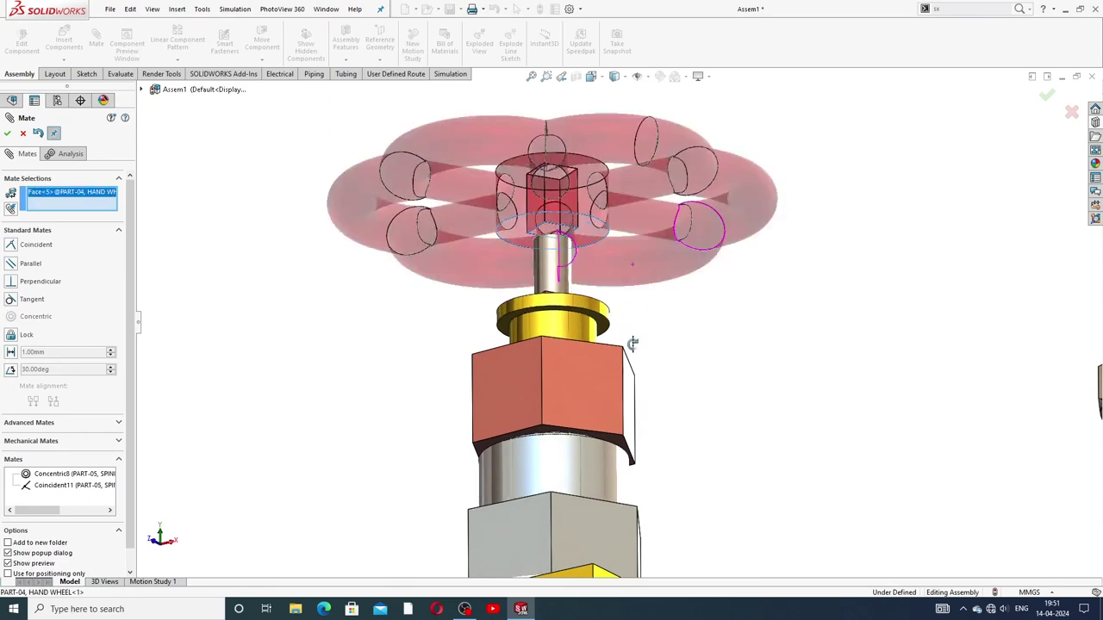
middle_click_drag(633, 343, 593, 404)
left_click(591, 407)
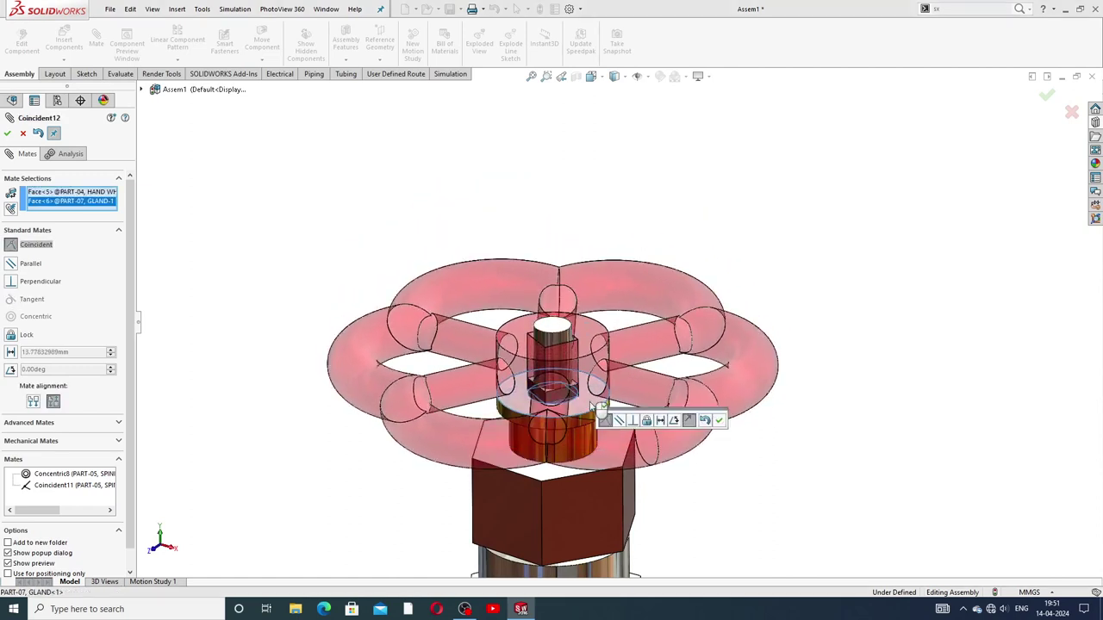
left_click(720, 421)
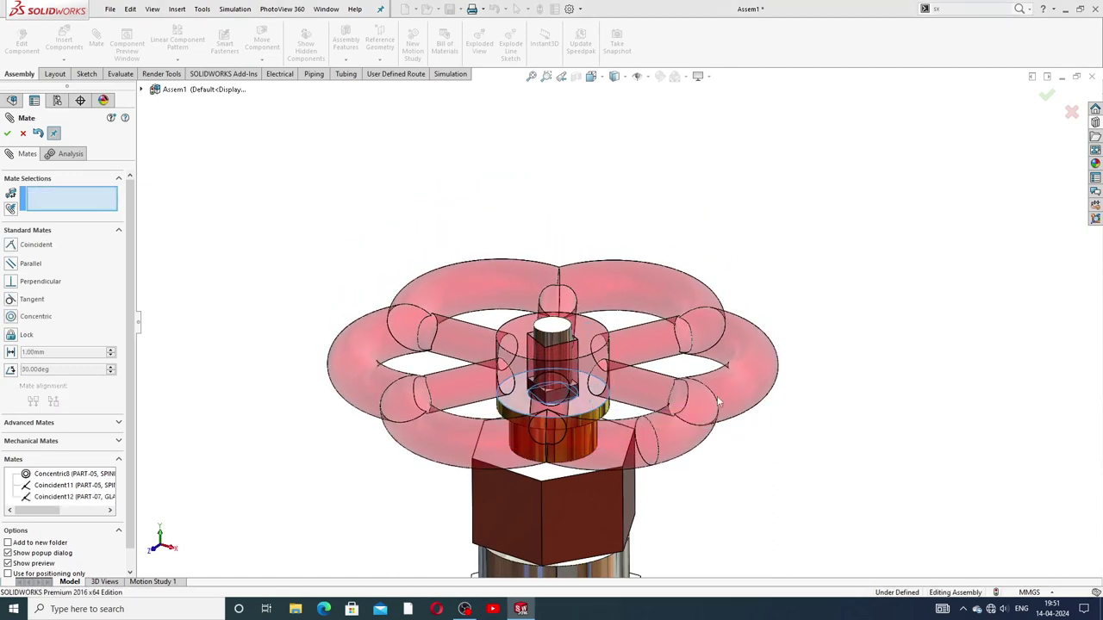
scroll(715, 383, "up", 3)
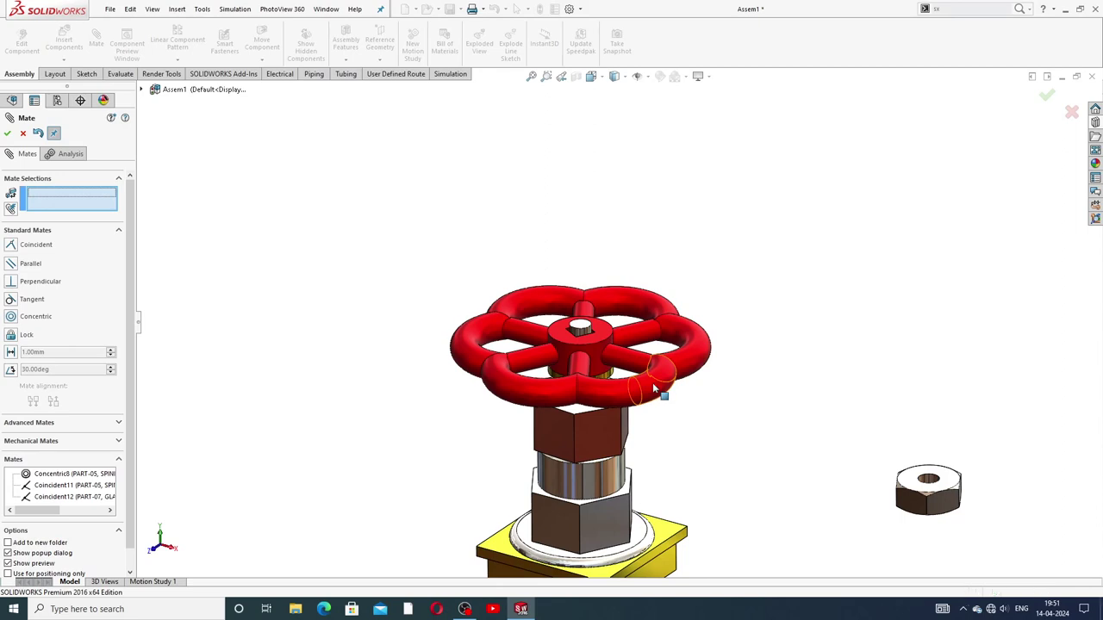
mouse_move(660, 387)
left_mouse_down()
mouse_move(733, 347)
mouse_move(670, 377)
left_mouse_up()
scroll(671, 376, "up", 4)
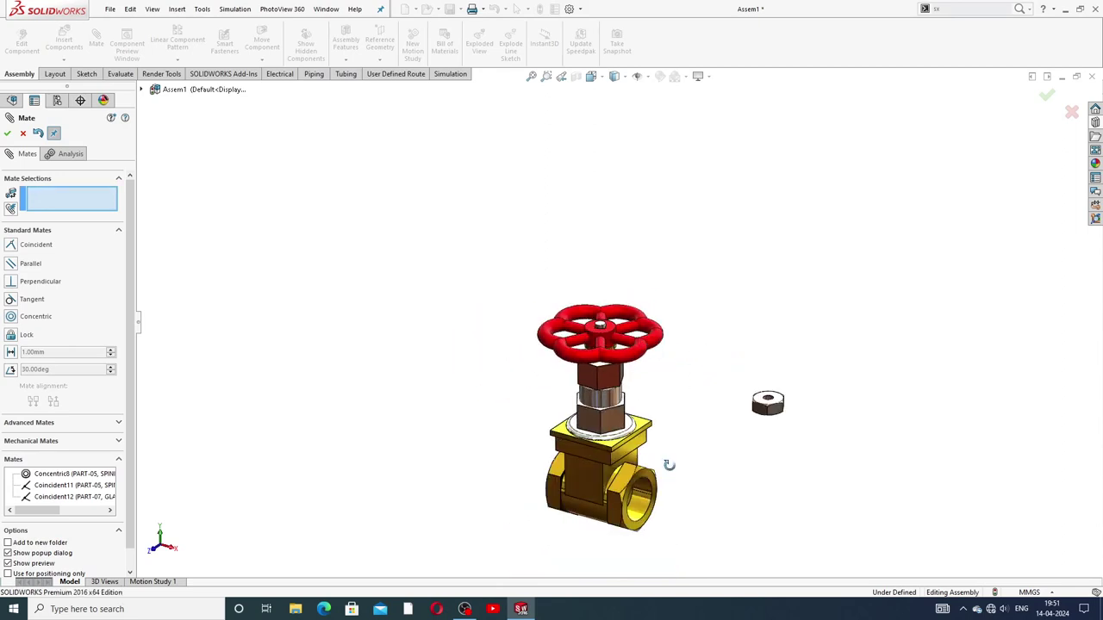
Move the nut up beside the hand wheel and add a concentric mate between its bore and the spindle's cylindrical tip
middle_click_drag(667, 463, 627, 433)
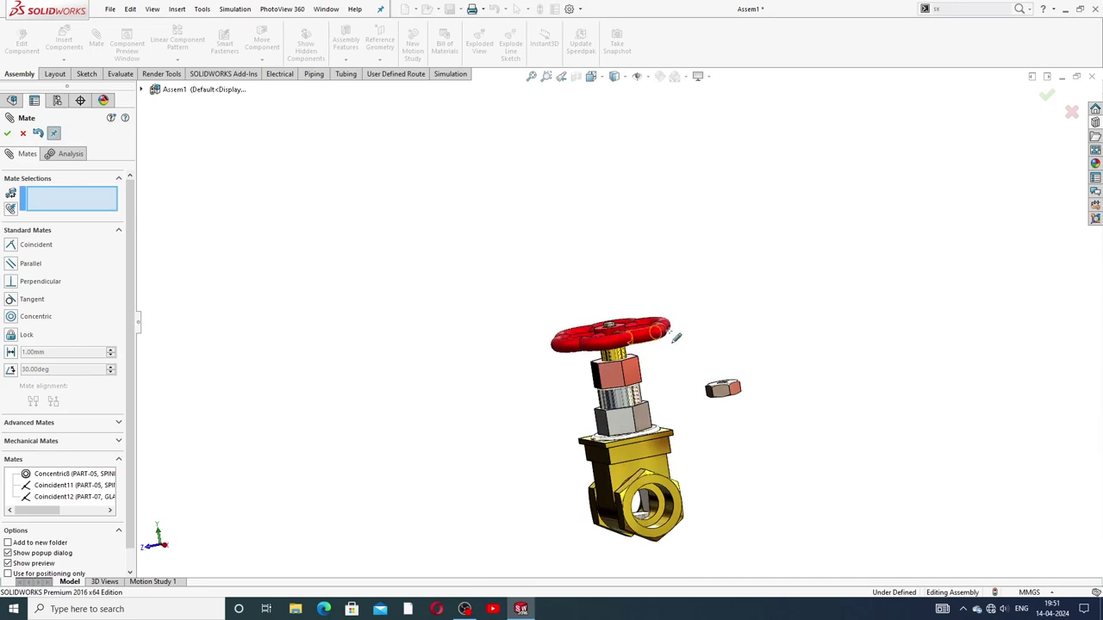
middle_click_drag(689, 409, 704, 443)
scroll(626, 452, "down", 3)
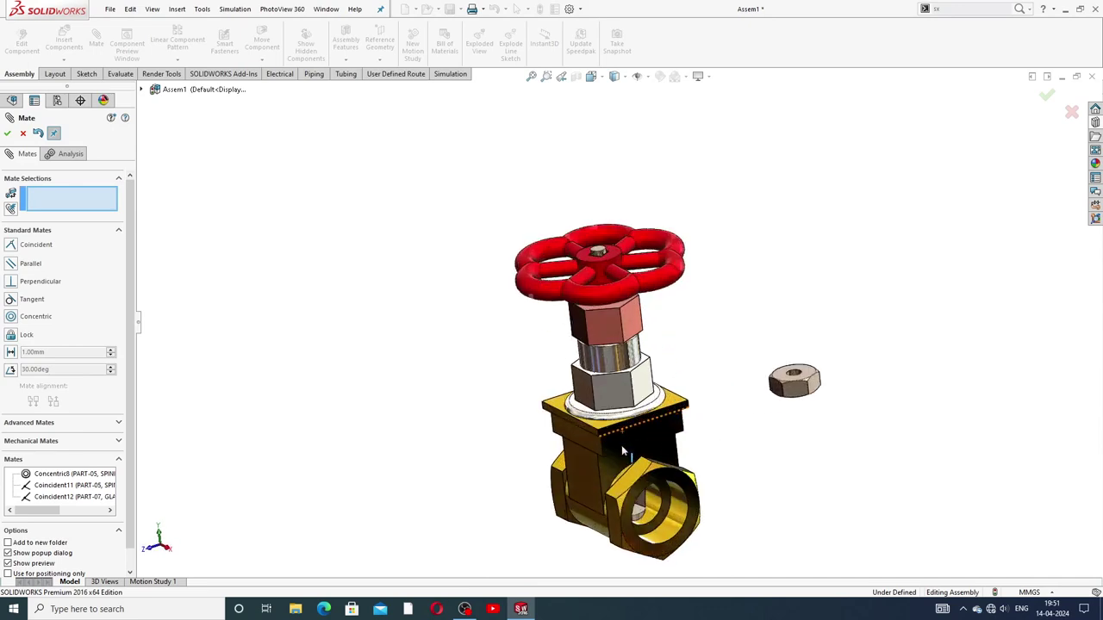
scroll(626, 452, "down", 2)
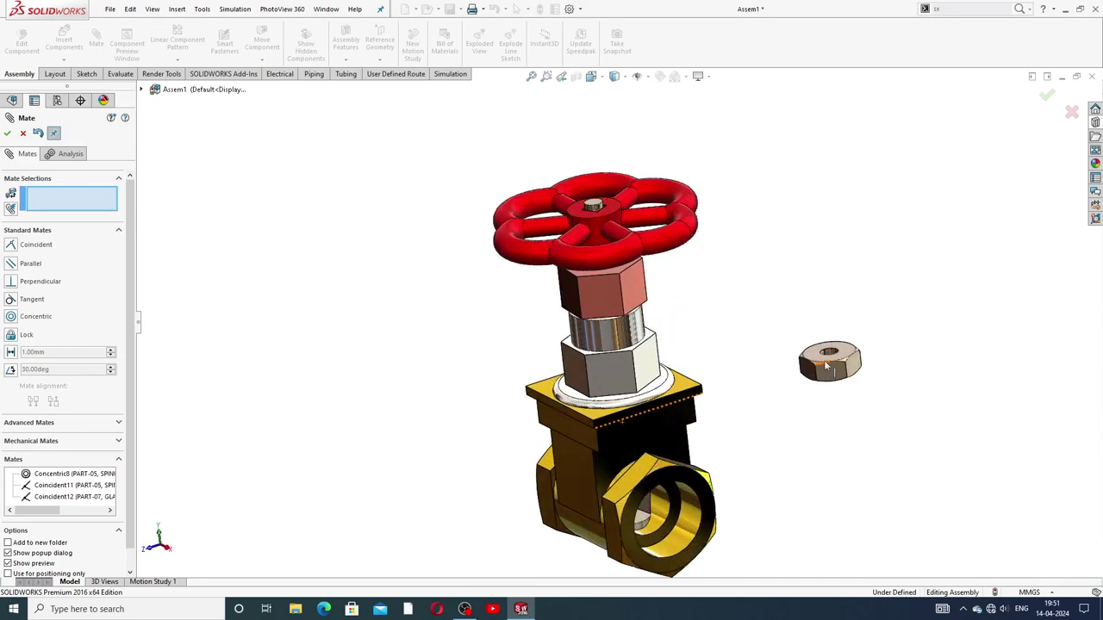
left_click_drag(830, 363, 792, 150)
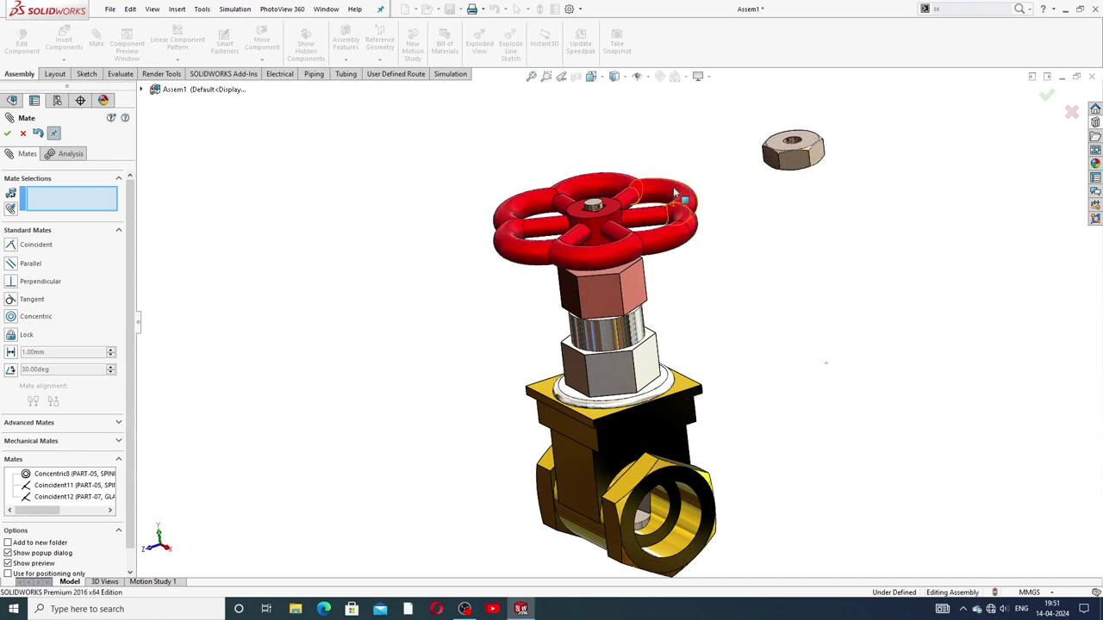
scroll(676, 191, "down", 3)
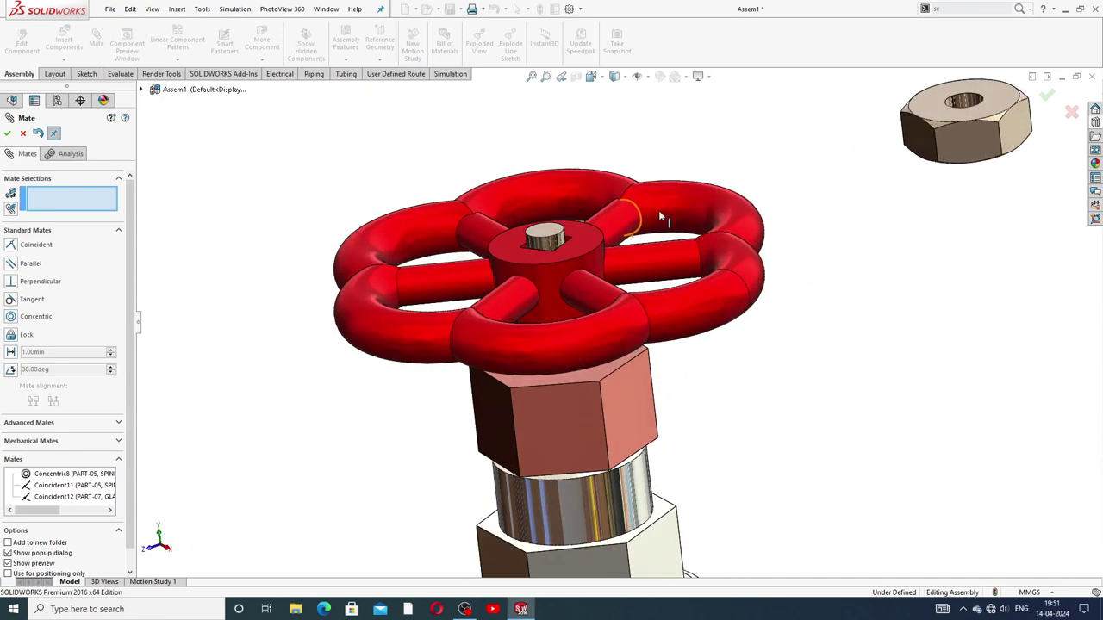
left_click(970, 102)
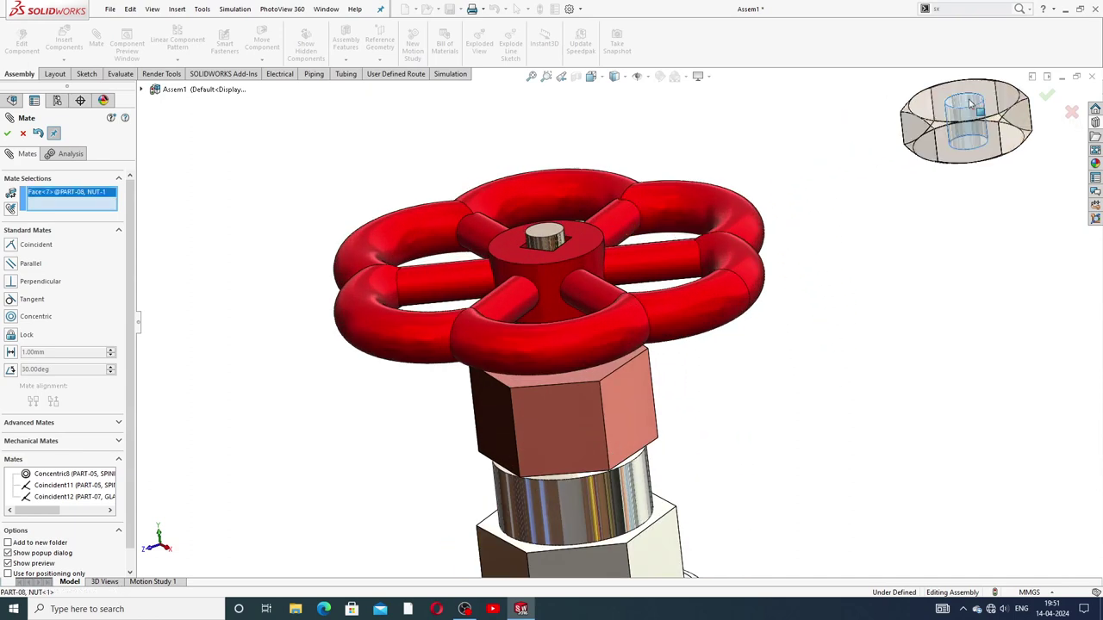
left_click(548, 243)
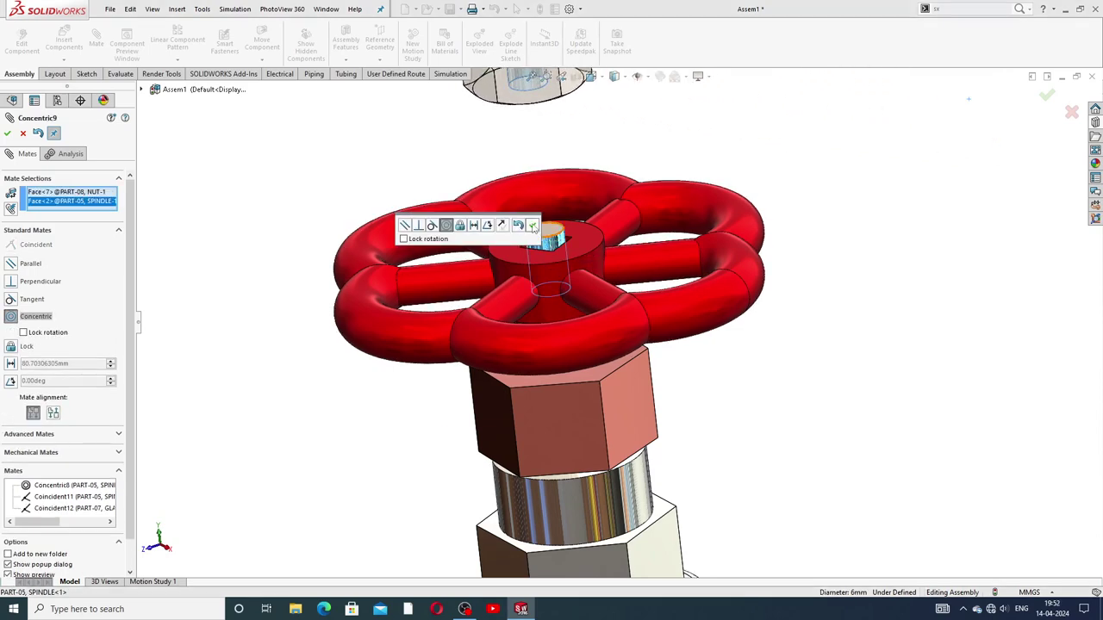
left_click(534, 225)
Add a coincident mate between the underside of the nut and the top face of the hand wheel's hub
scroll(571, 209, "up", 3)
middle_click_drag(571, 209, 593, 125)
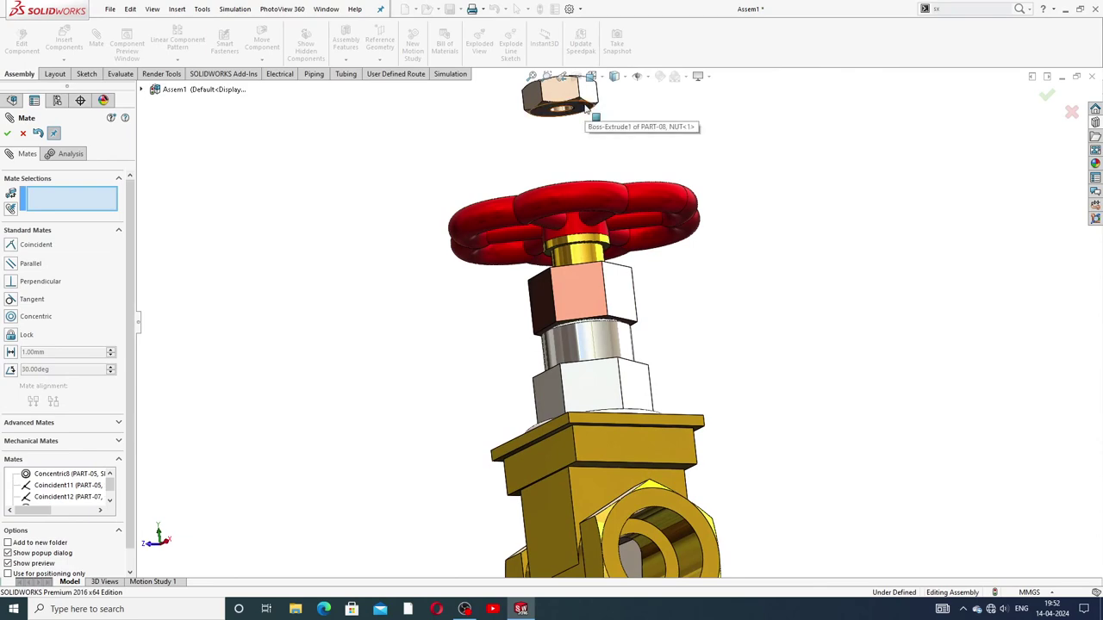
left_click(586, 106)
middle_click_drag(684, 148, 696, 239)
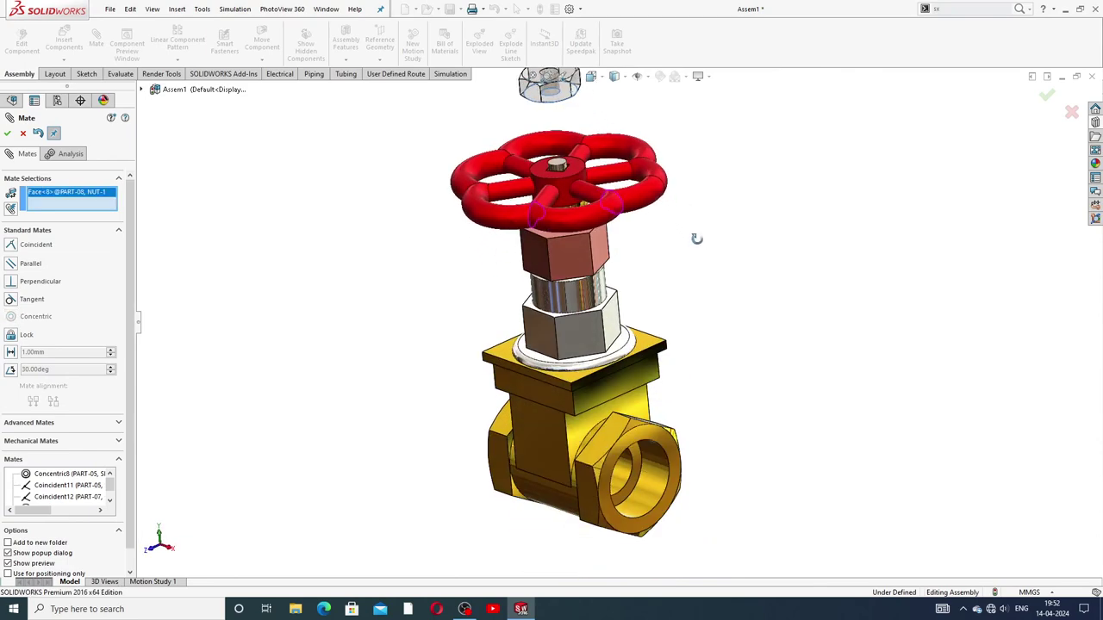
left_click(579, 175)
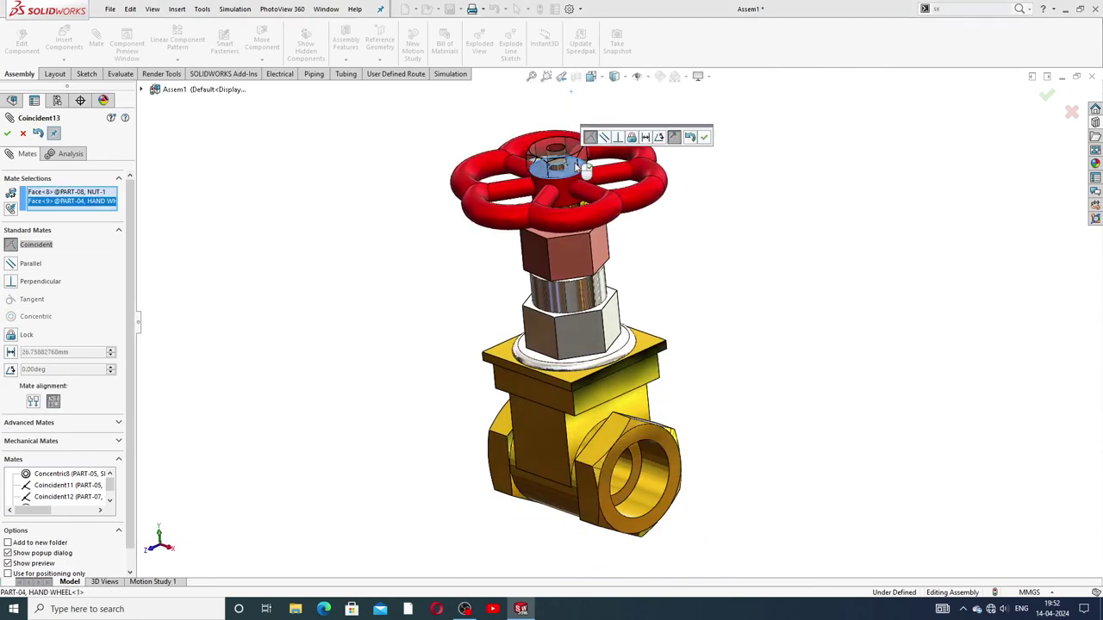
left_click(704, 138)
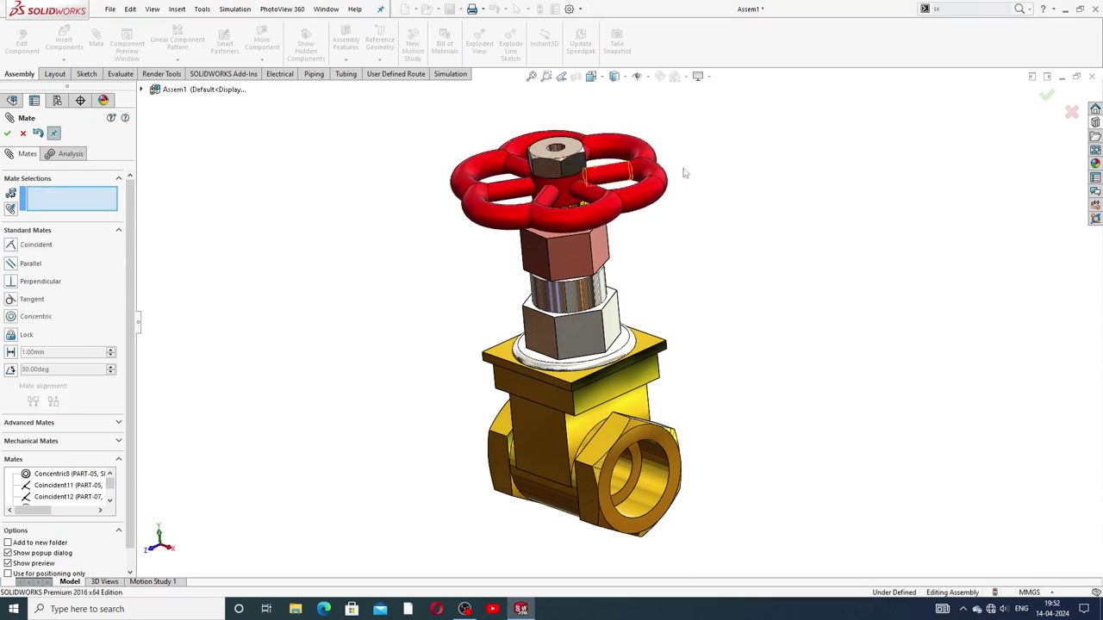
Add a parallel mate between a side flat of the nut and a hexagon face of the union, and finish mating
scroll(552, 236, "down", 3)
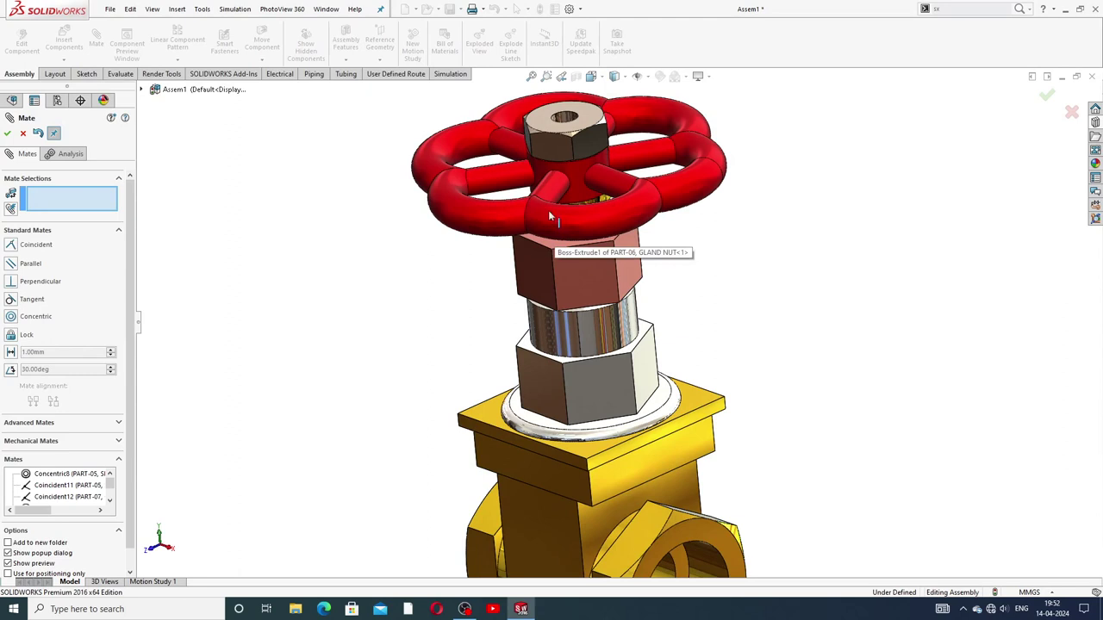
left_click(555, 146)
left_click(580, 384)
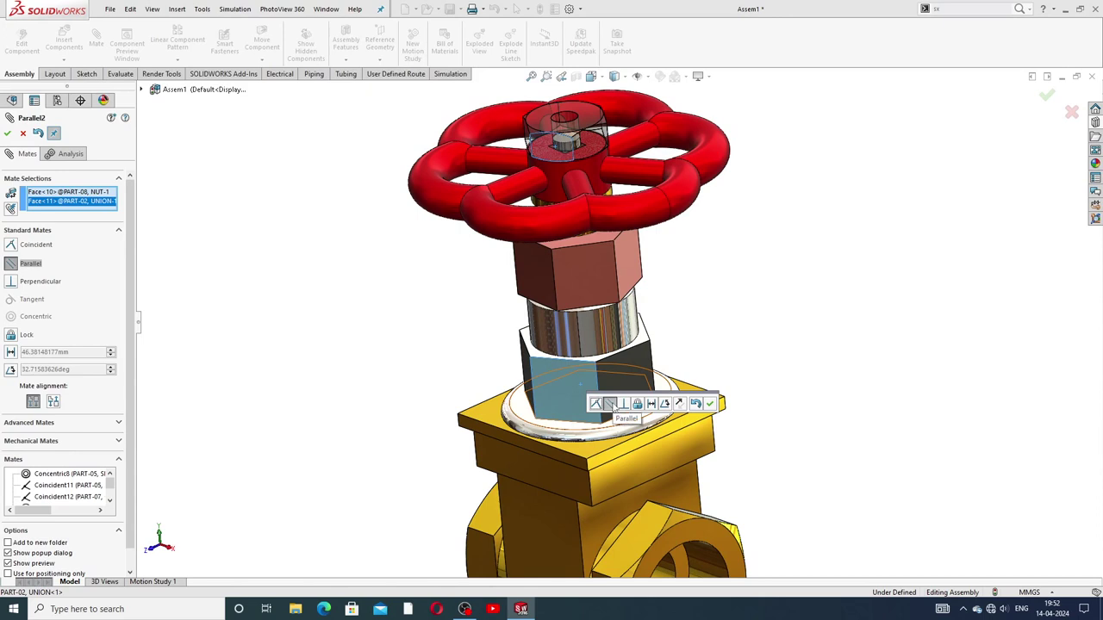
left_click(710, 403)
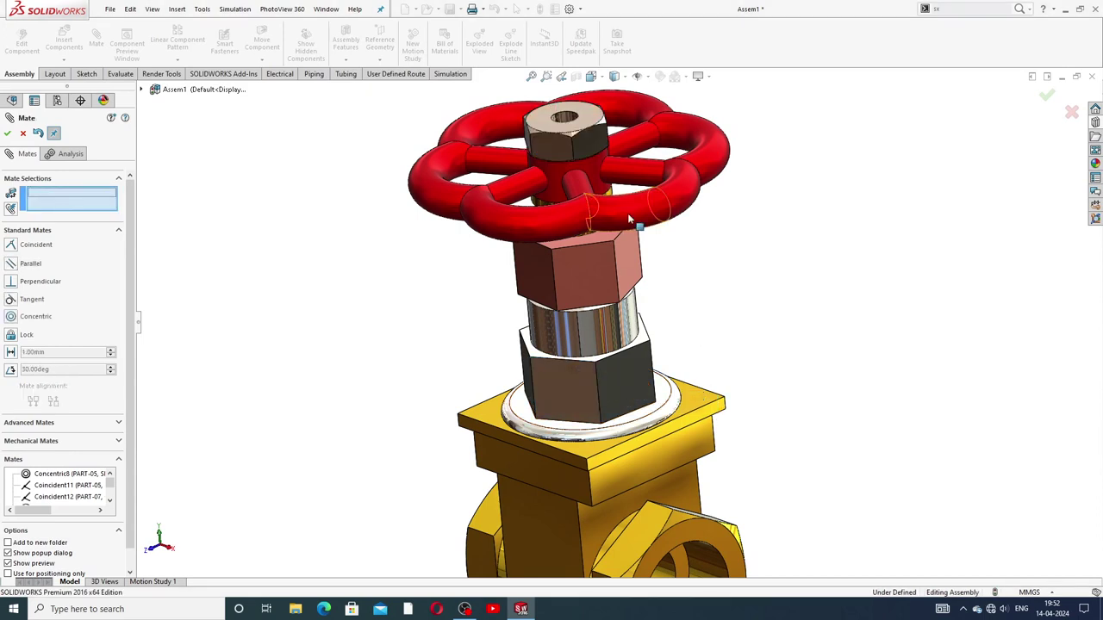
left_click_drag(707, 191, 654, 216)
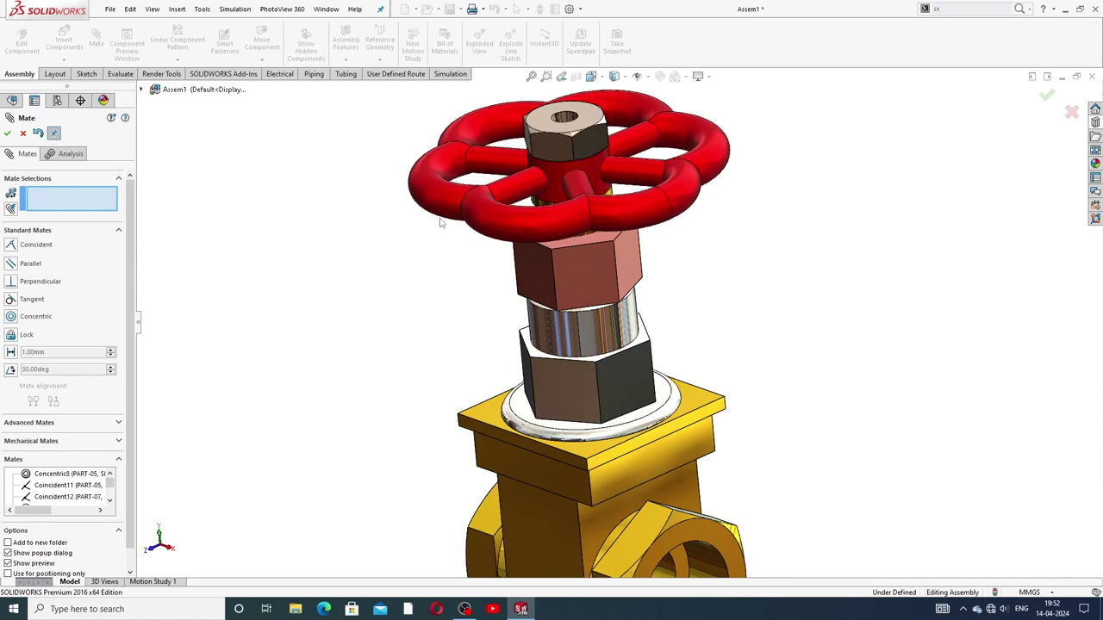
left_click(22, 132)
Examine the assembled valve from several sides, checking the hand wheel's movement and the view through the body's bore
scroll(670, 283, "up", 3)
middle_click_drag(669, 258, 660, 281)
scroll(568, 322, "down", 2)
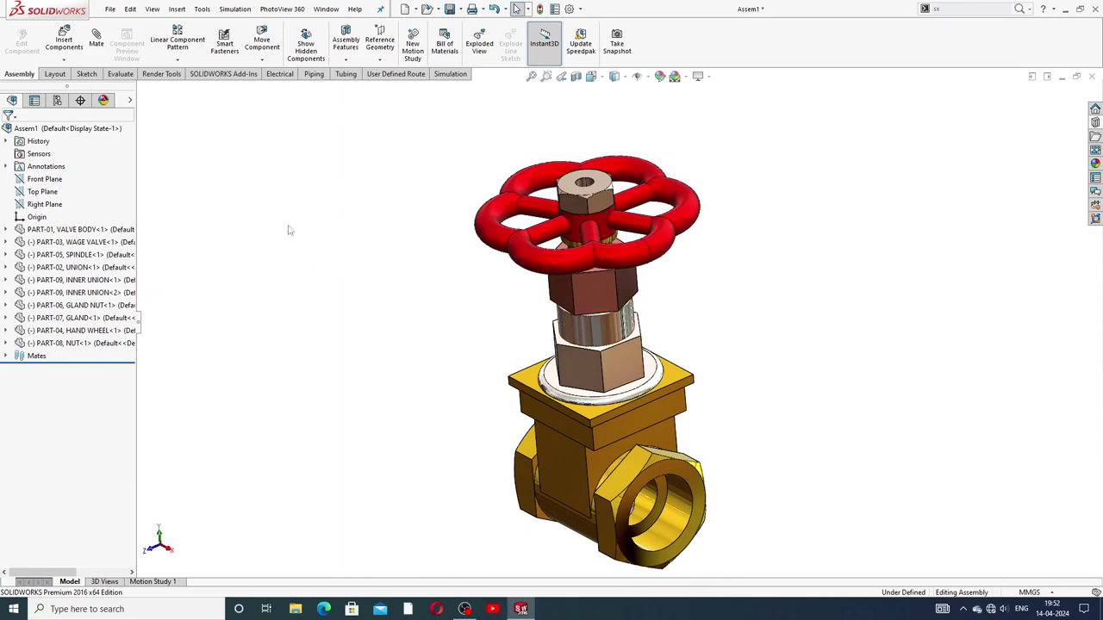
middle_click_drag(736, 384, 665, 212)
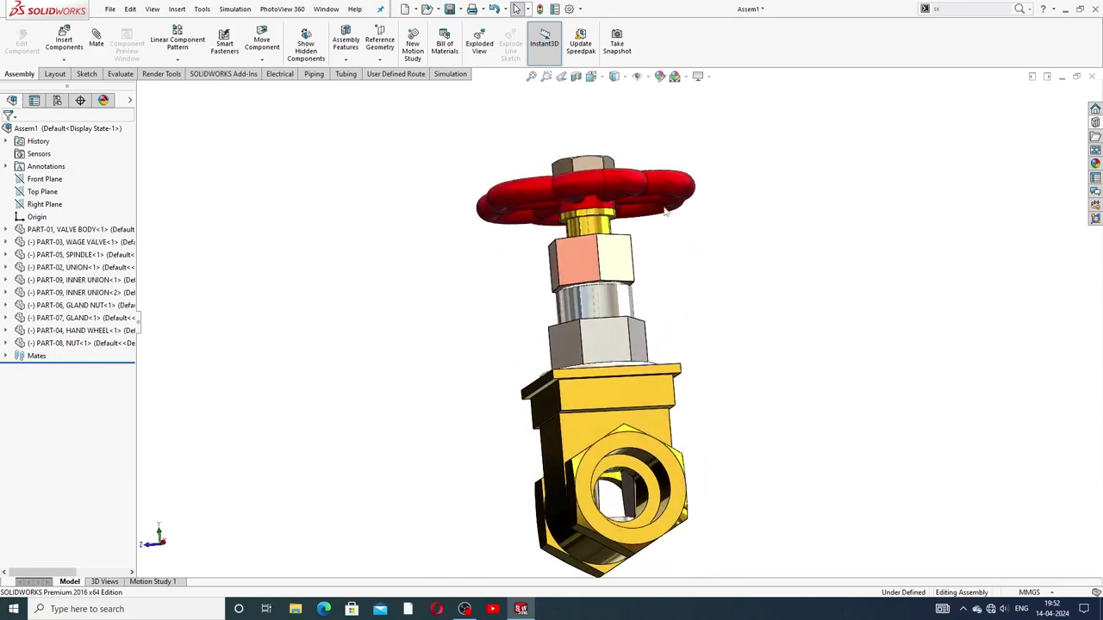
left_click_drag(656, 184, 728, 257)
mouse_move(729, 256)
middle_mouse_down()
mouse_move(726, 302)
mouse_move(711, 267)
middle_mouse_up()
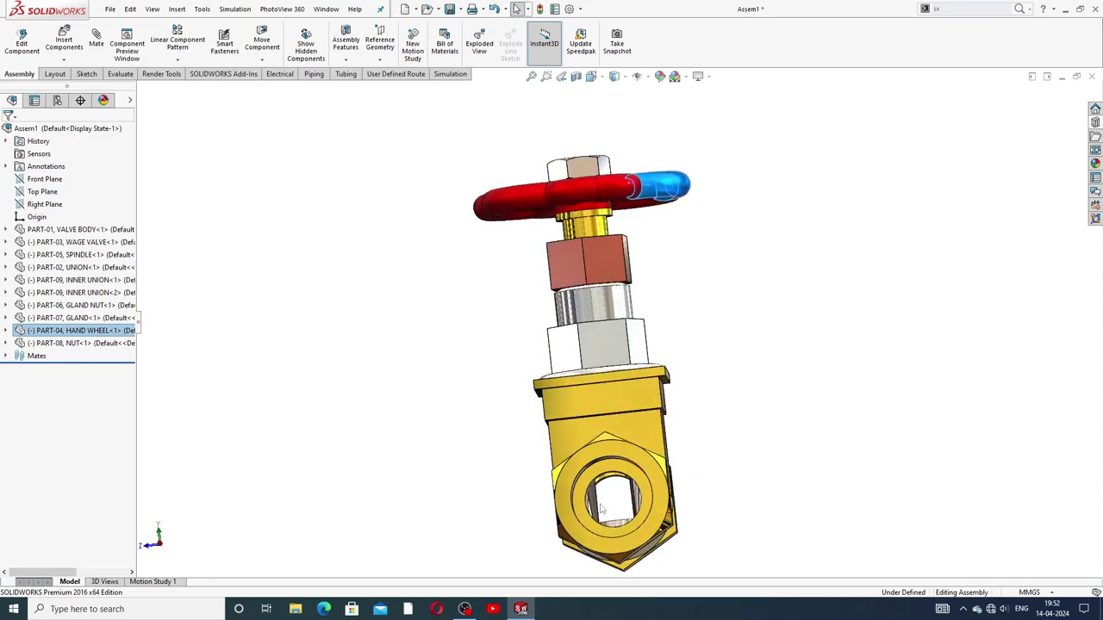
scroll(601, 509, "down", 3)
middle_click_drag(621, 428, 635, 451)
scroll(680, 413, "up", 3)
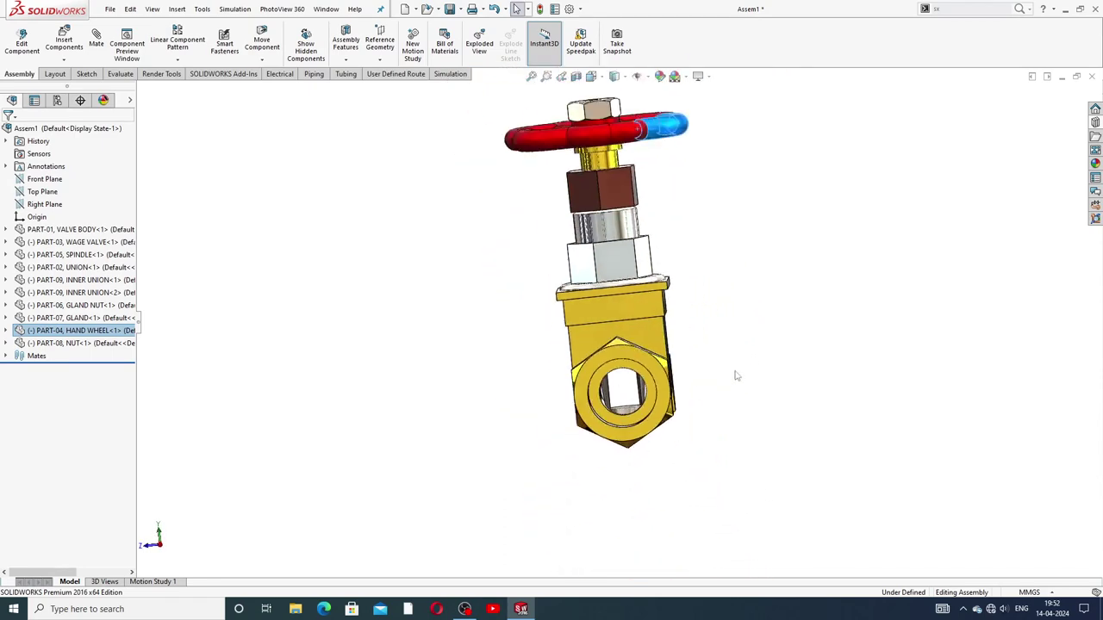
middle_click_drag(676, 341, 735, 318)
Make PART-01, VALVE BODY transparent to expose the internal parts
left_click(579, 344)
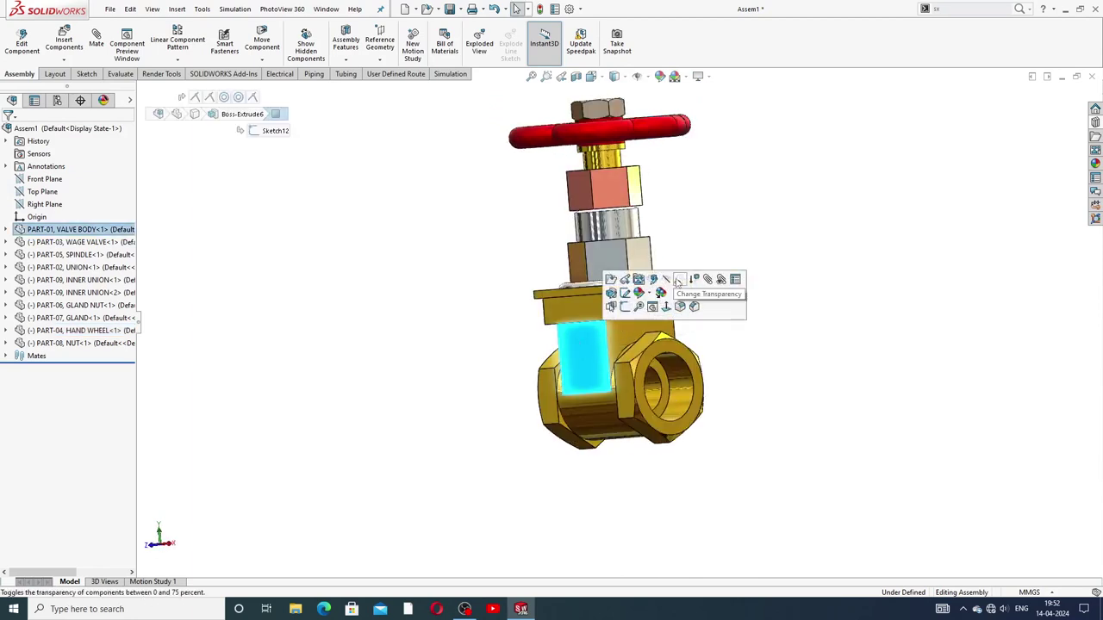
left_click(678, 282)
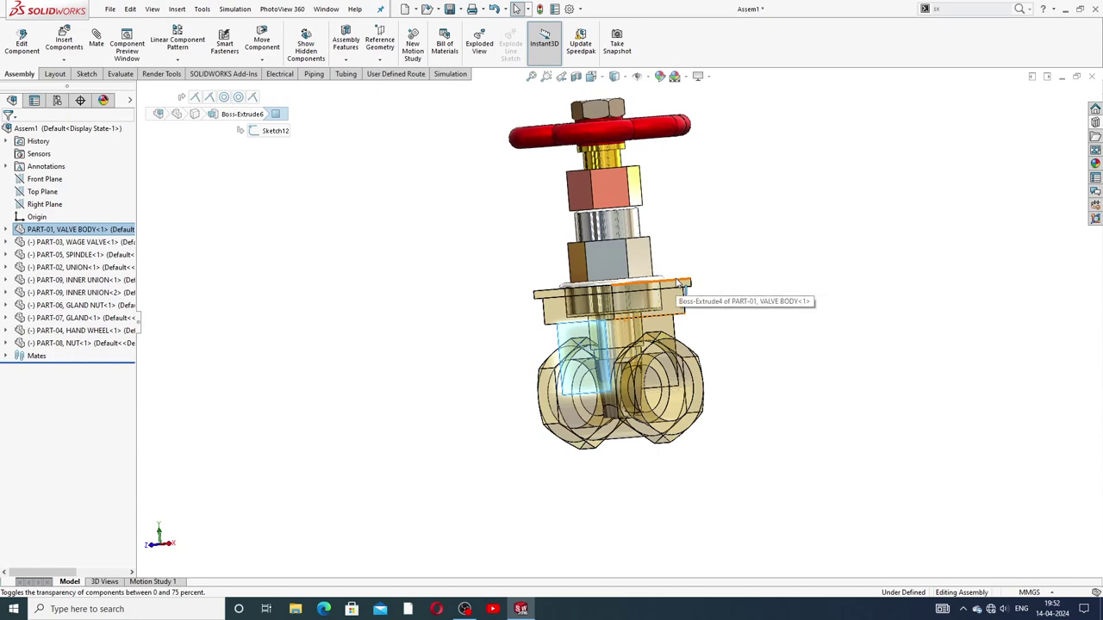
left_click(736, 301)
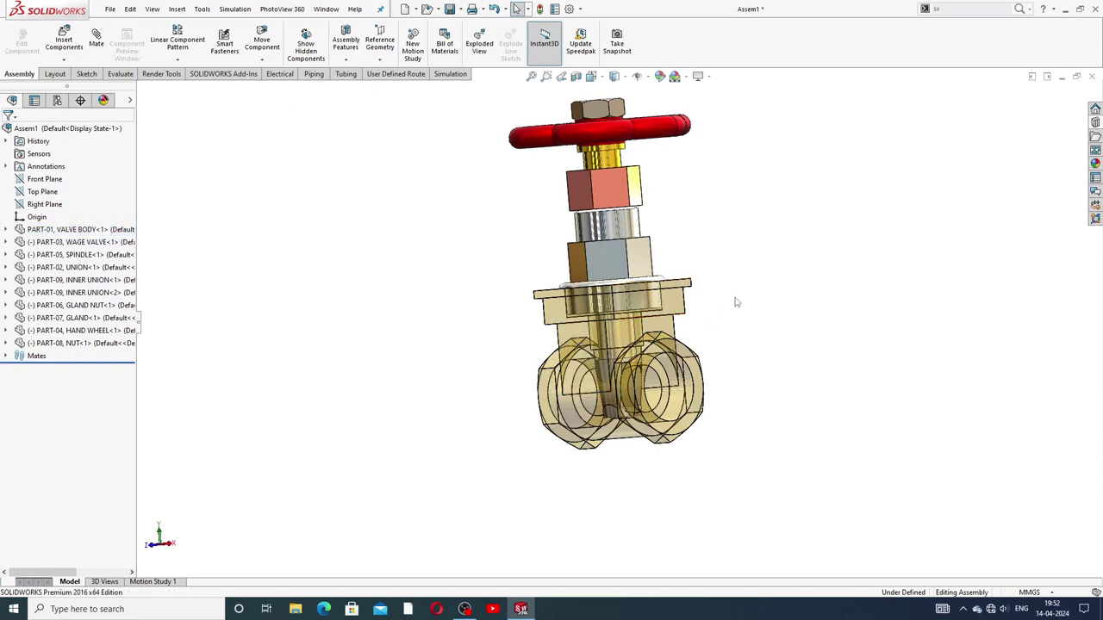
Inspect the wage valve inside the transparent body and try to move it to check its freedom
scroll(680, 379, "down", 3)
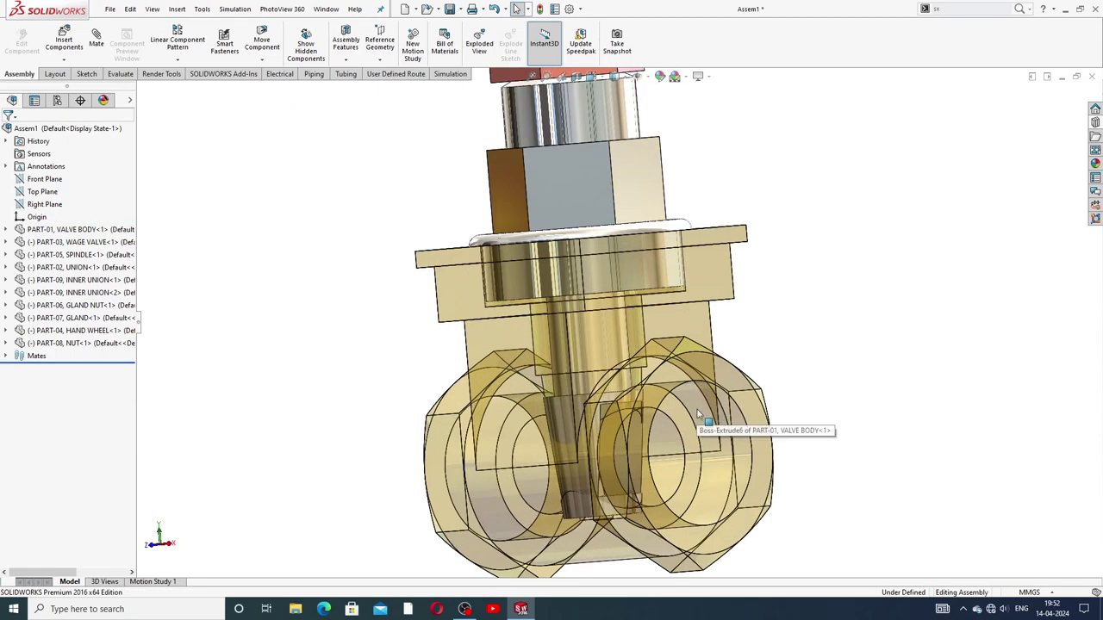
middle_click_drag(697, 407, 743, 442)
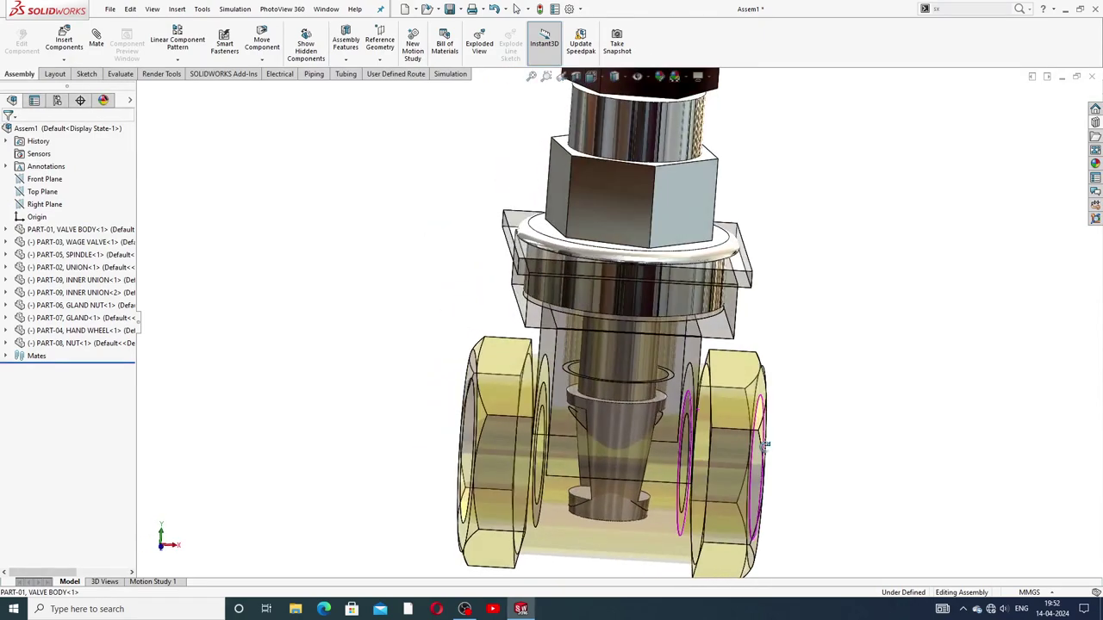
middle_click_drag(642, 378, 636, 410)
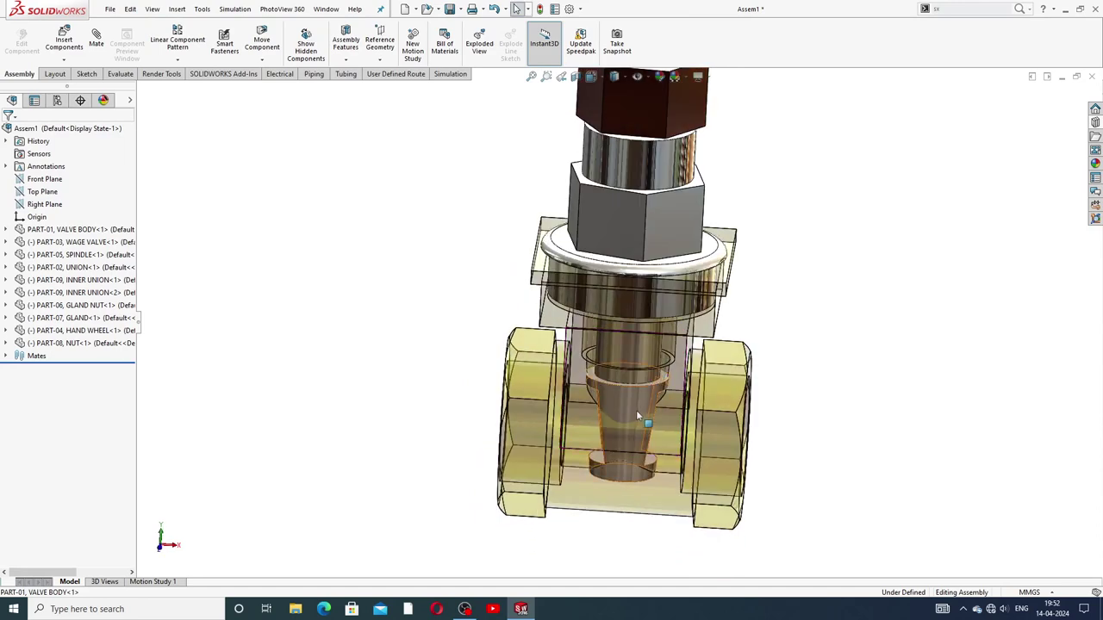
left_click(634, 410)
left_click_drag(582, 420, 612, 422)
left_click(817, 303)
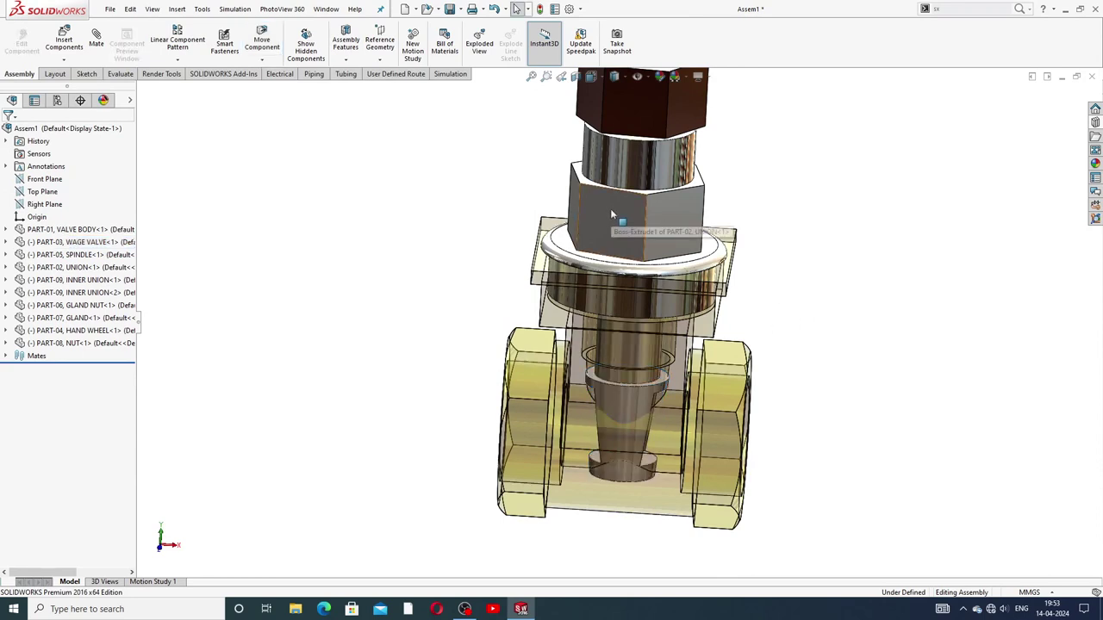
left_click(610, 209)
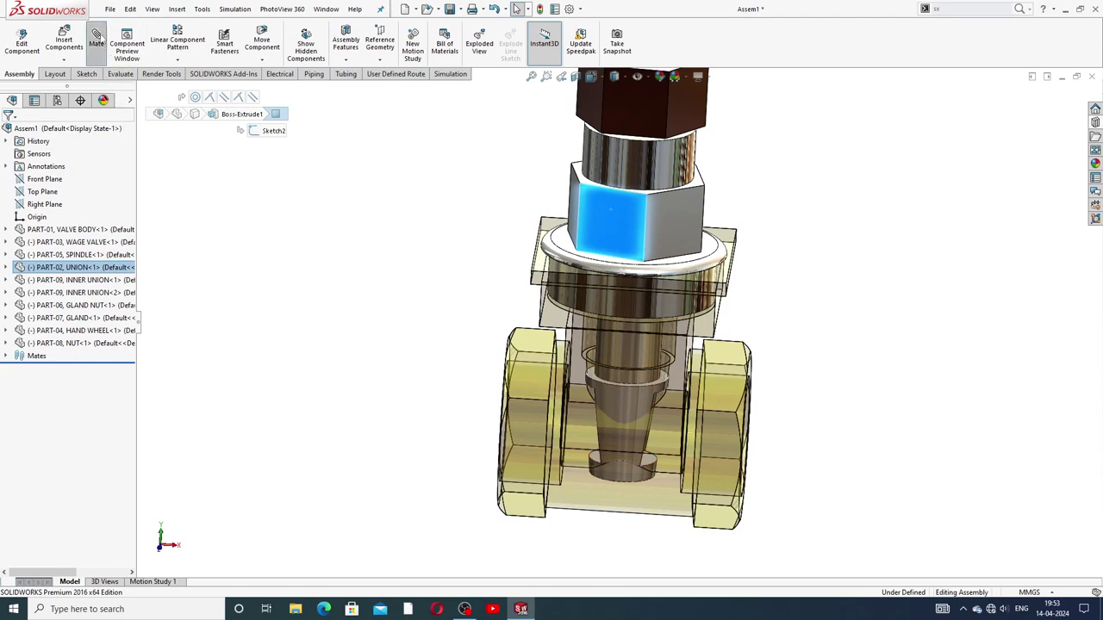
left_click(97, 39)
left_click(630, 424)
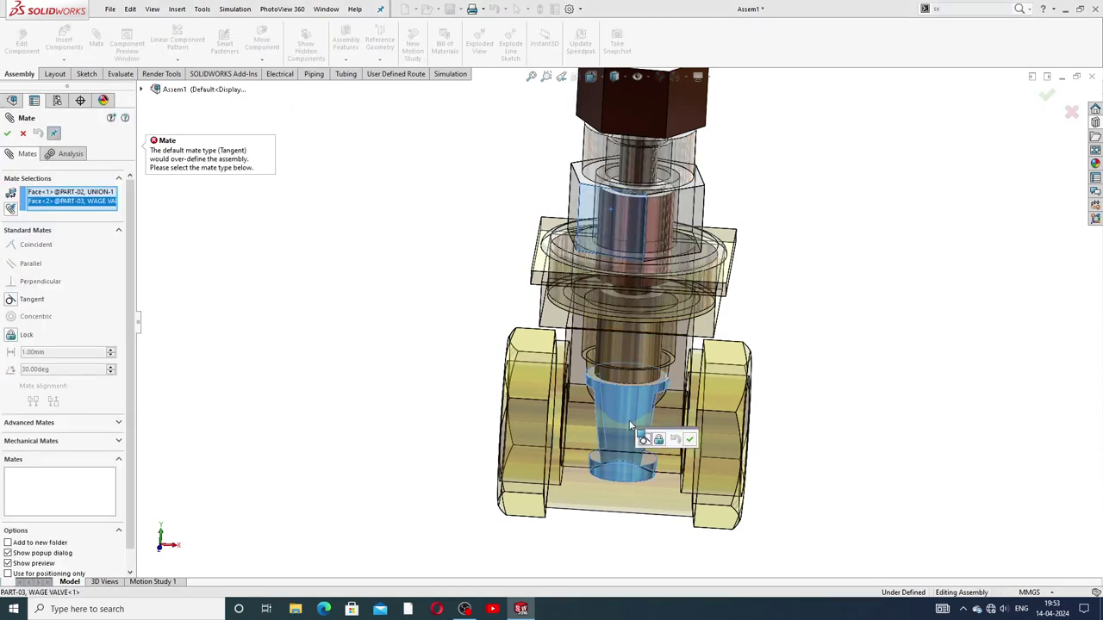
left_click(23, 133)
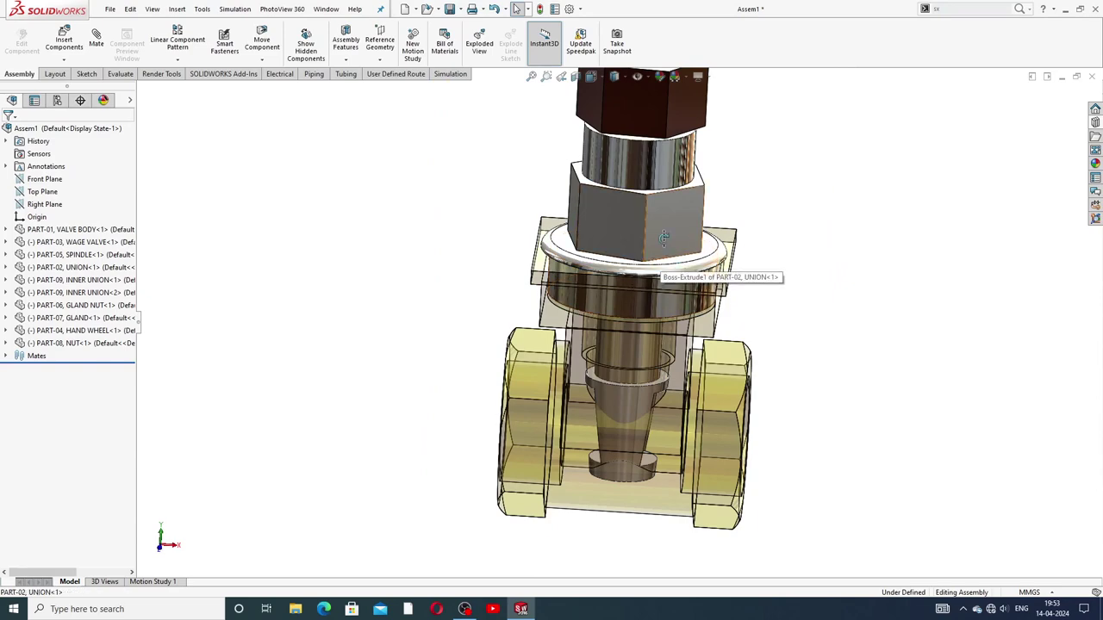
Examine the wage valve and spindle inside the transparent body from the side, along the bore and from below
middle_click_drag(664, 237, 659, 226)
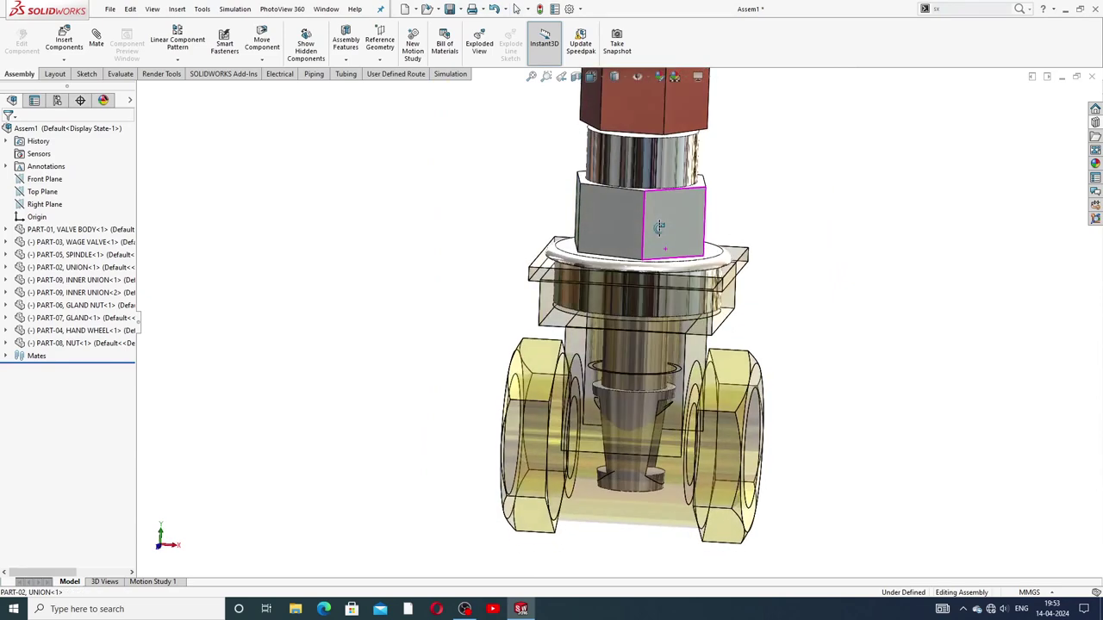
scroll(637, 361, "up", 3)
scroll(628, 397, "down", 5)
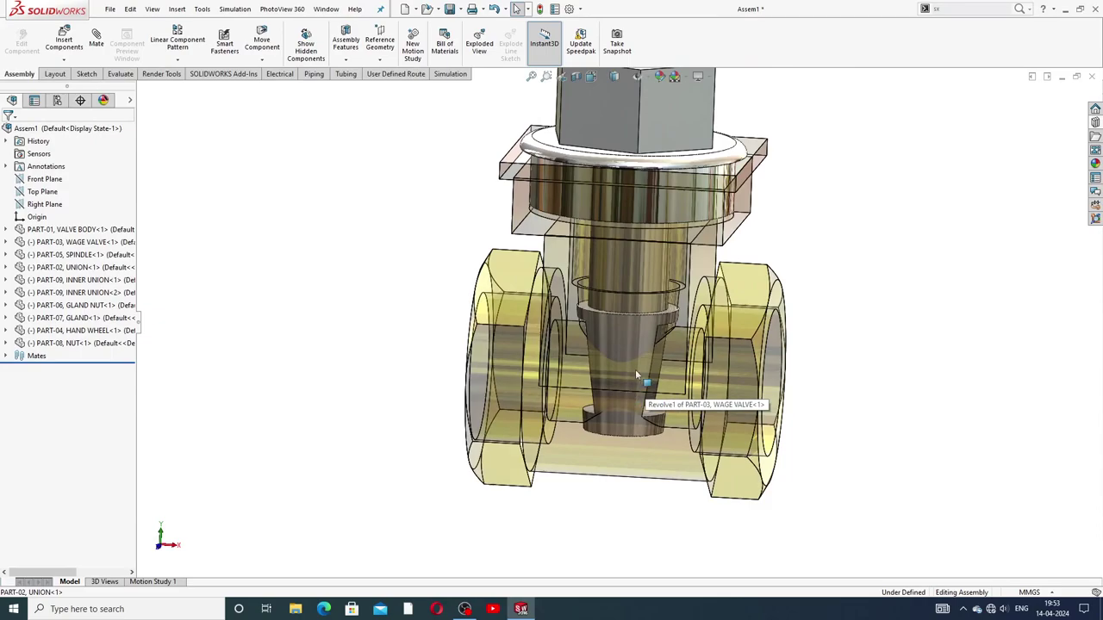
middle_click_drag(635, 372, 761, 387)
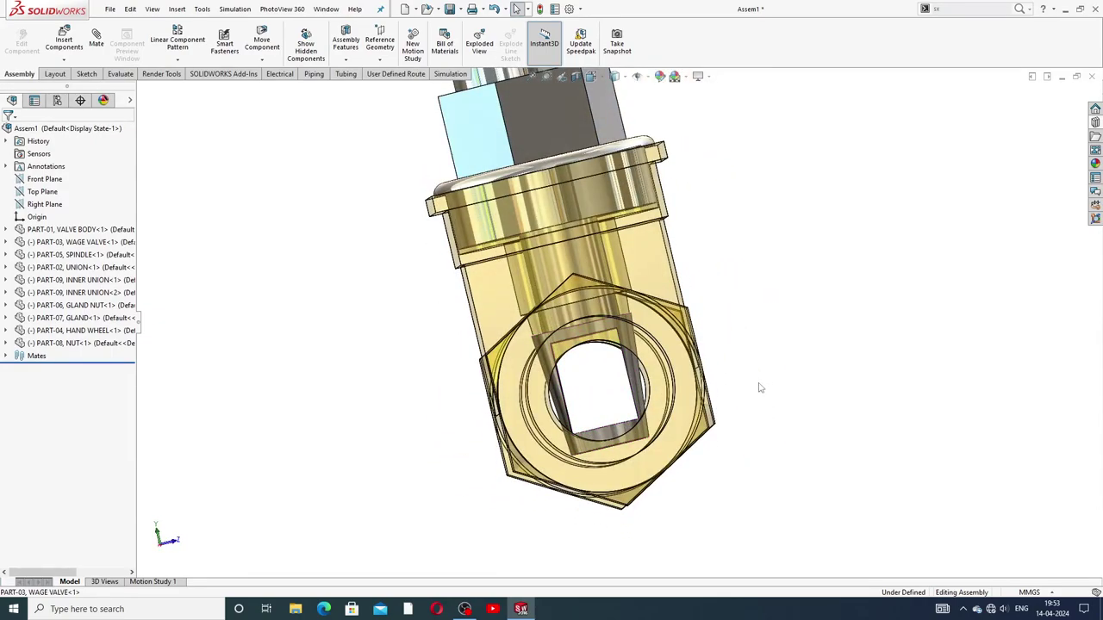
middle_click_drag(603, 370, 591, 294)
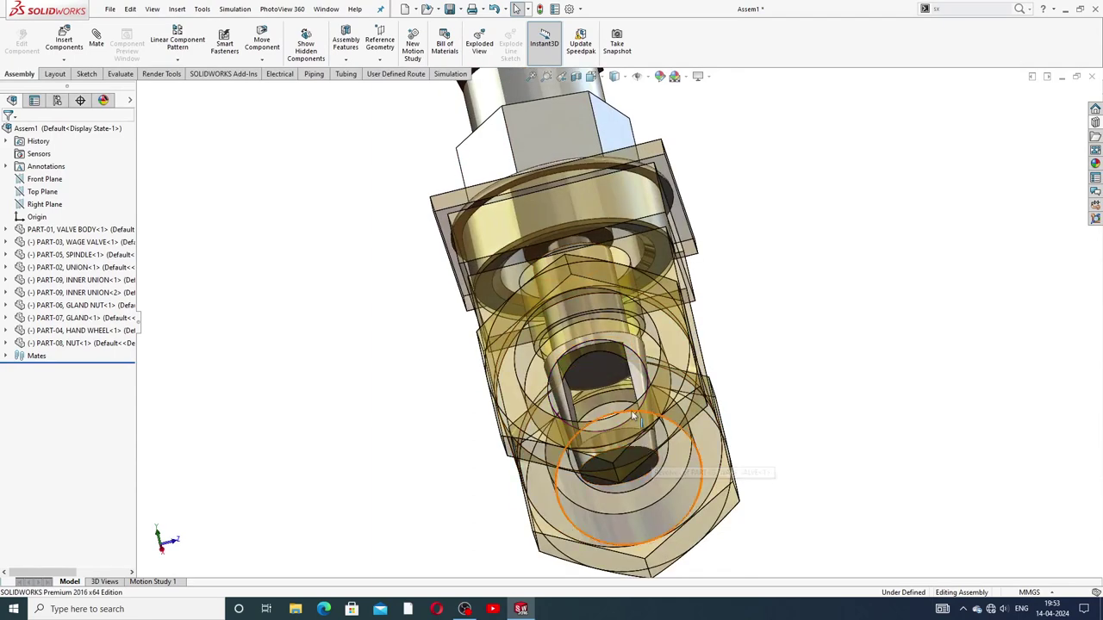
middle_click_drag(633, 416, 621, 271)
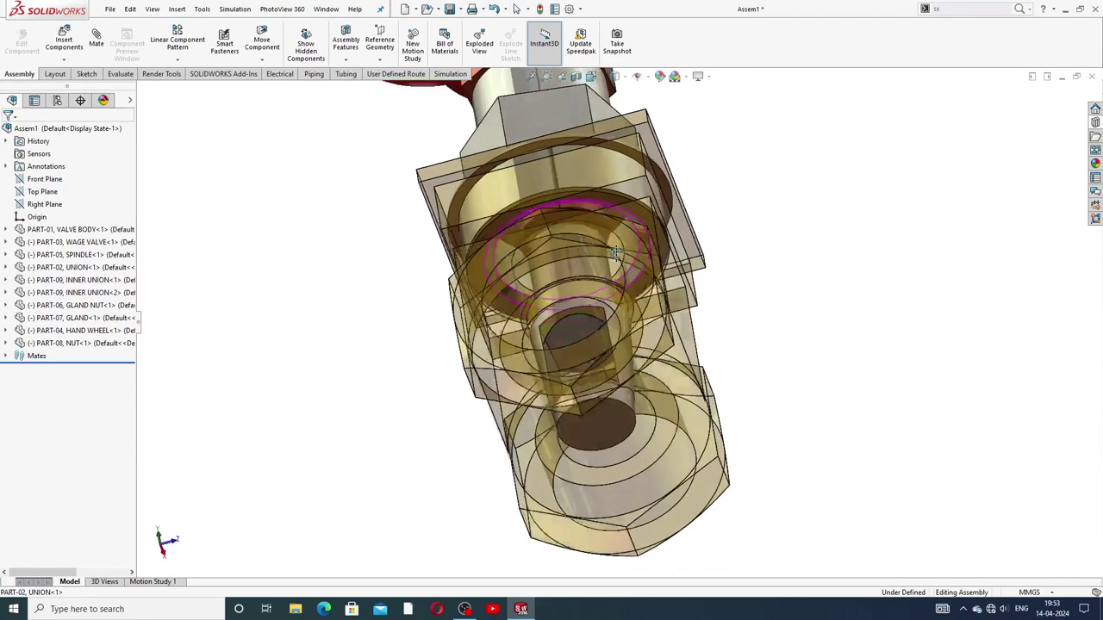
scroll(617, 252, "down", 5)
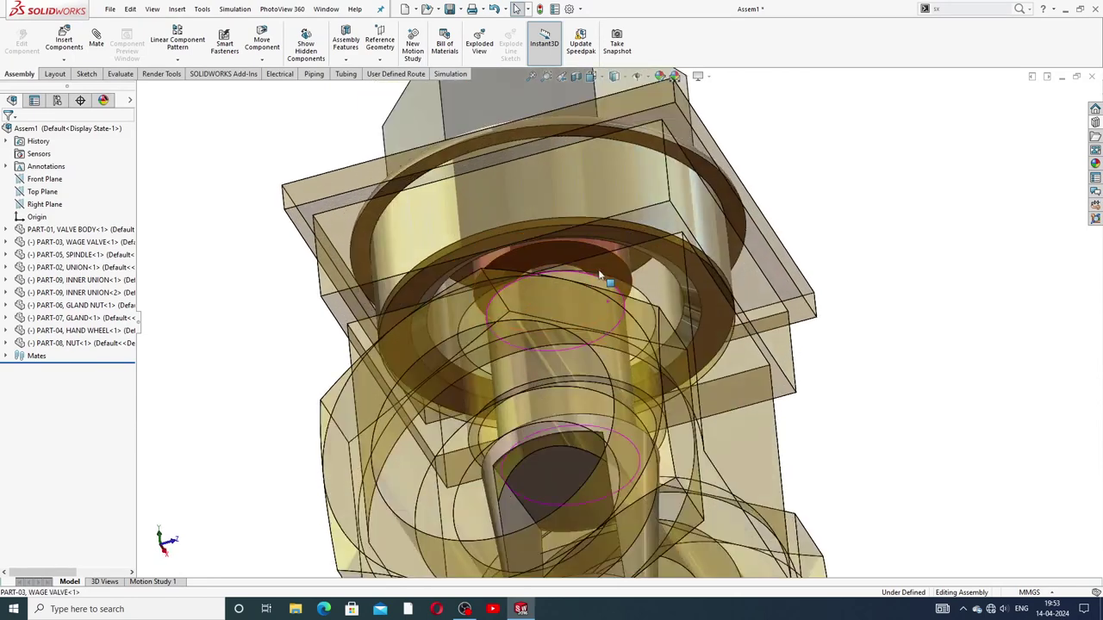
Add a Lock mate between the upper inner union PART-09, INNER UNION<2> and PART-05, SPINDLE
scroll(601, 274, "down", 4)
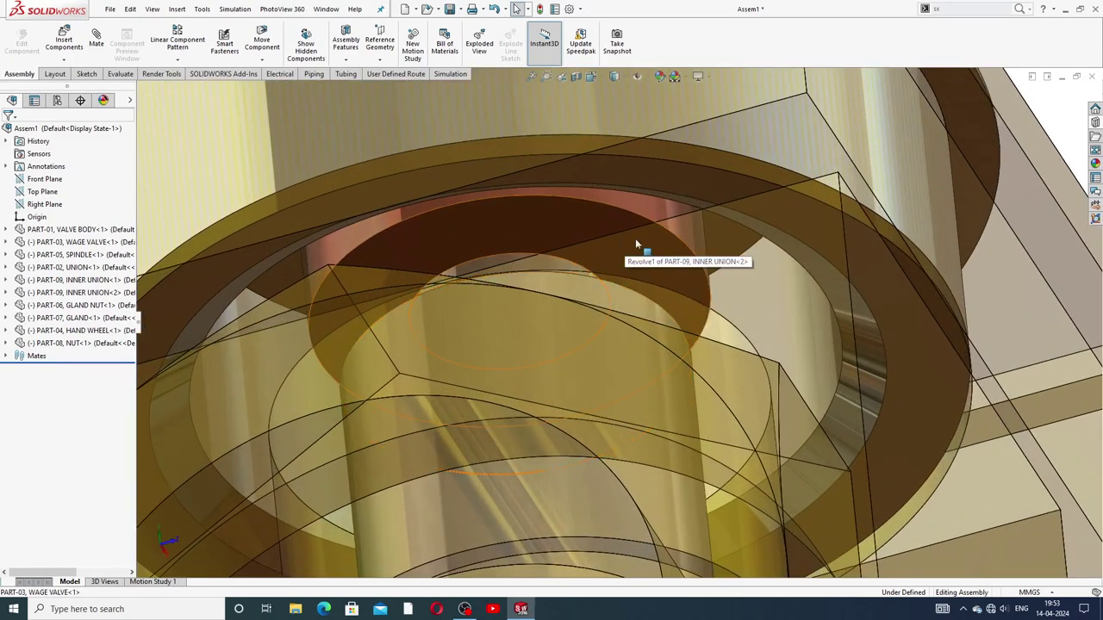
middle_click_drag(573, 271, 573, 296)
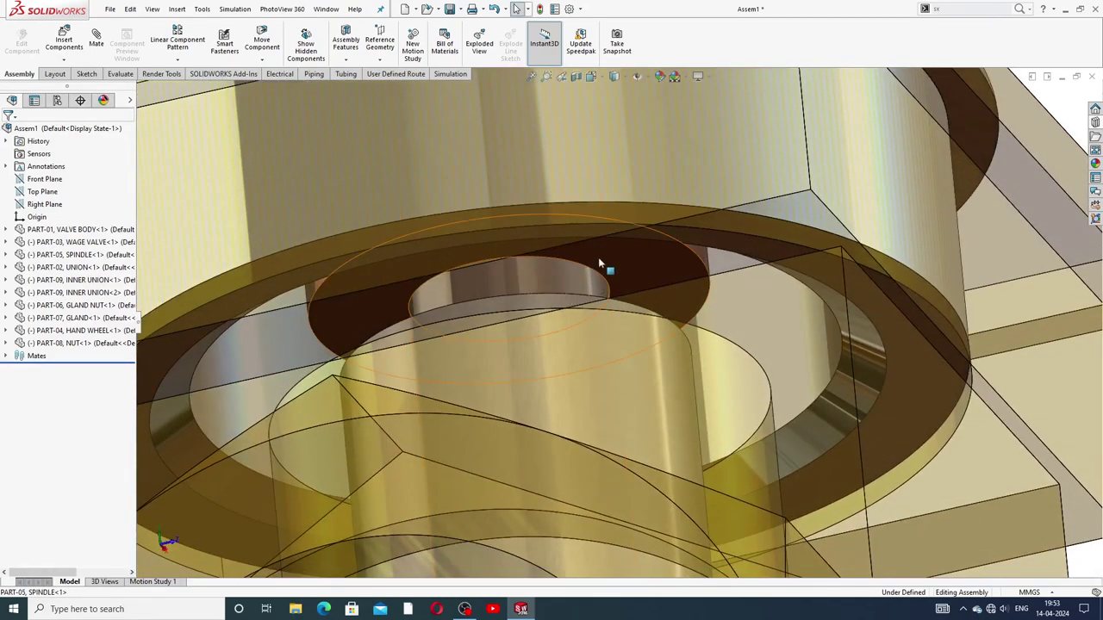
left_click(600, 263)
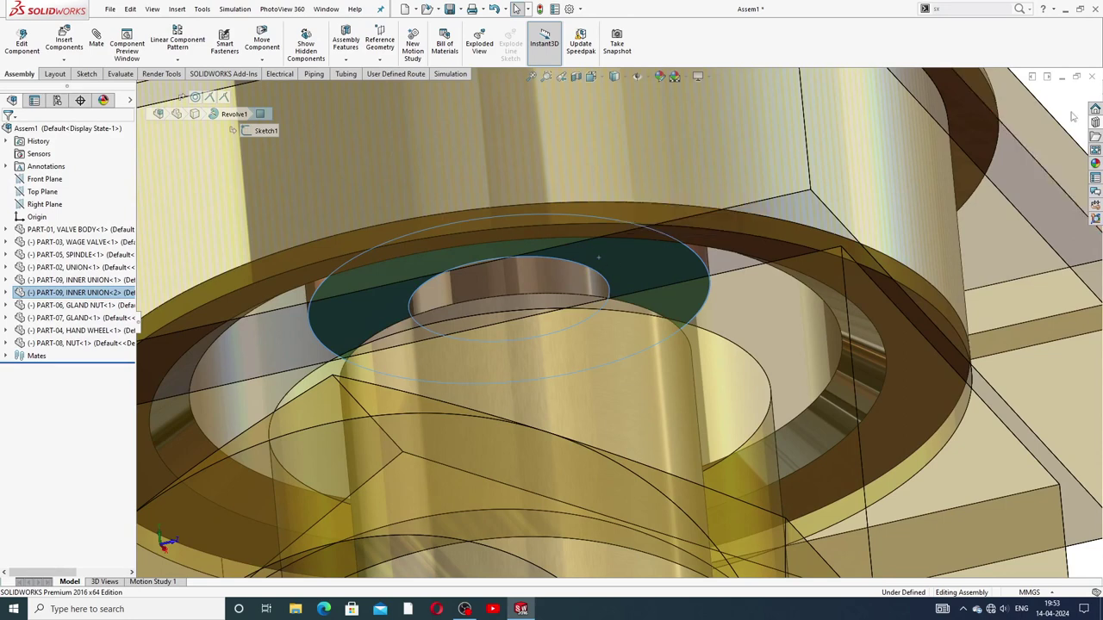
key("Escape")
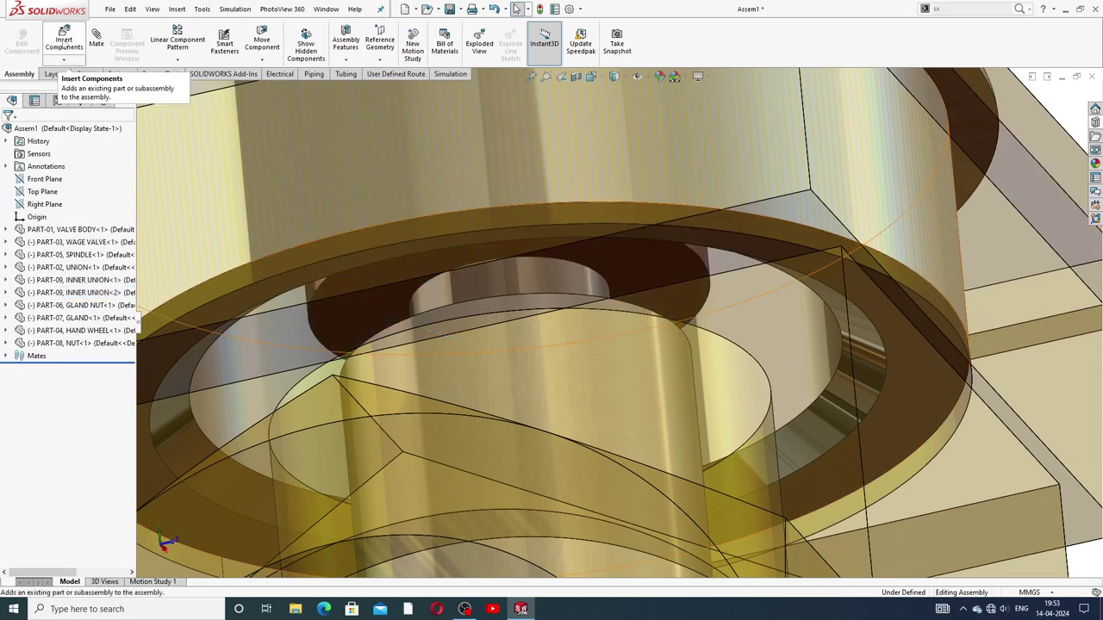
left_click(95, 39)
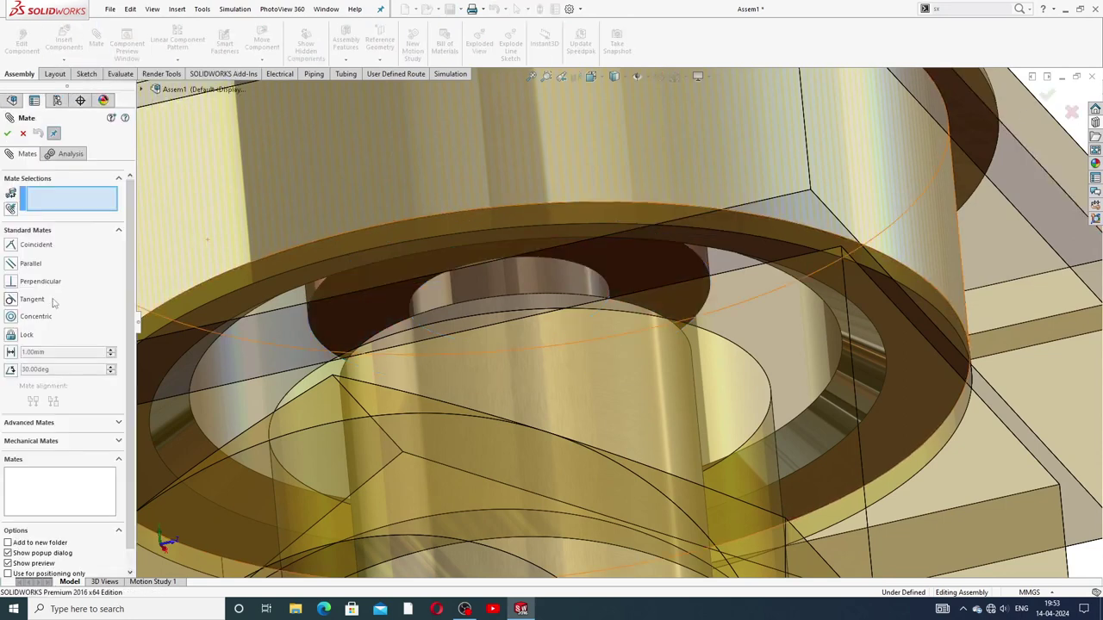
left_click(15, 338)
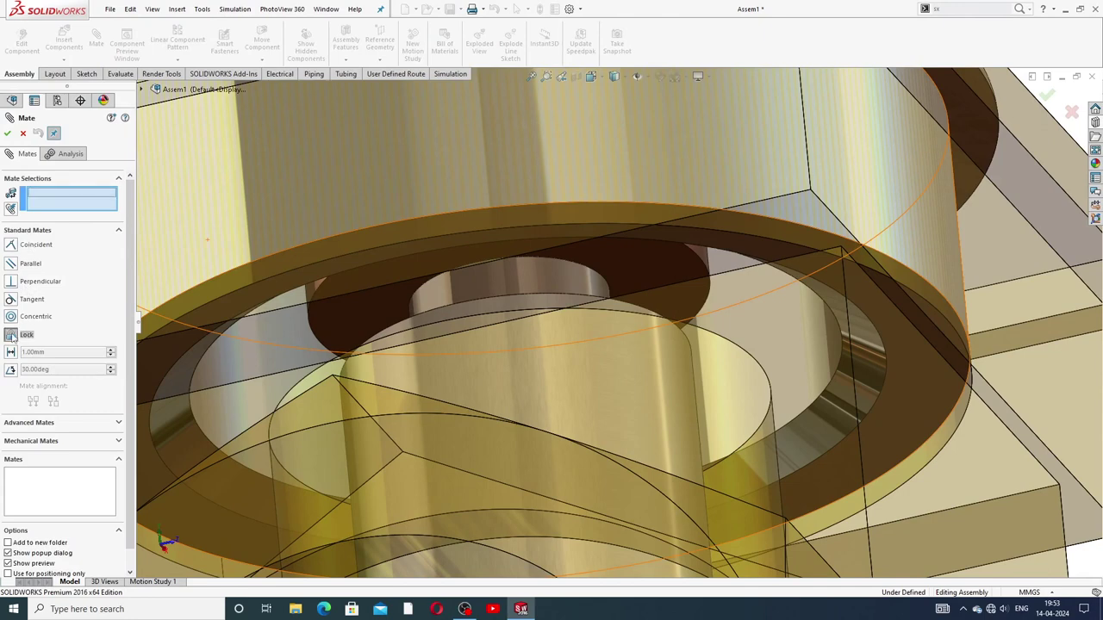
left_click(625, 263)
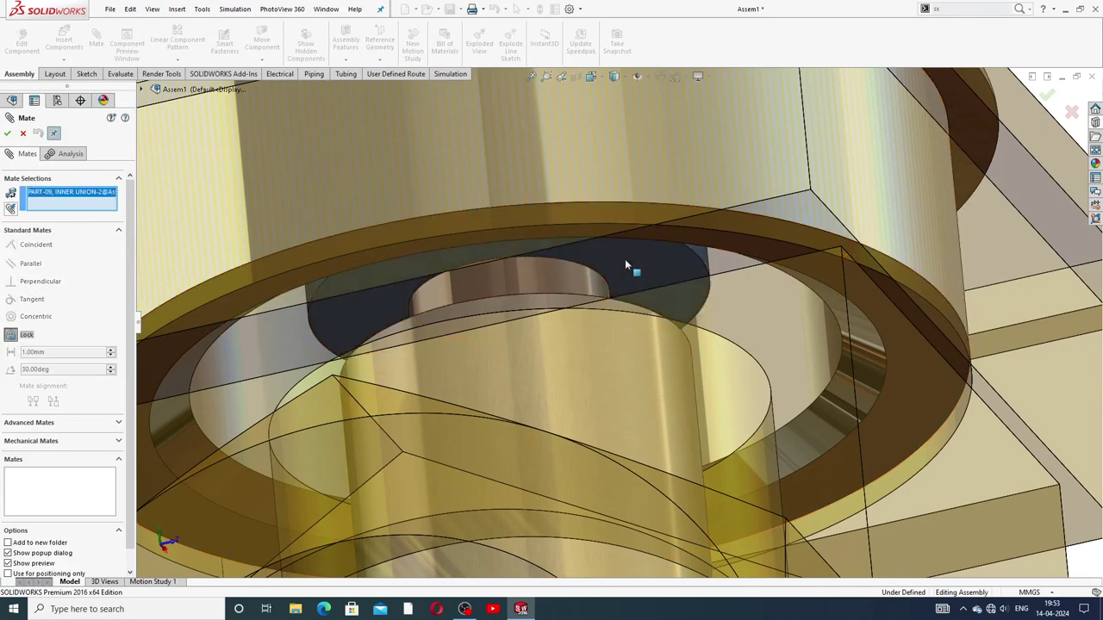
left_click(569, 284)
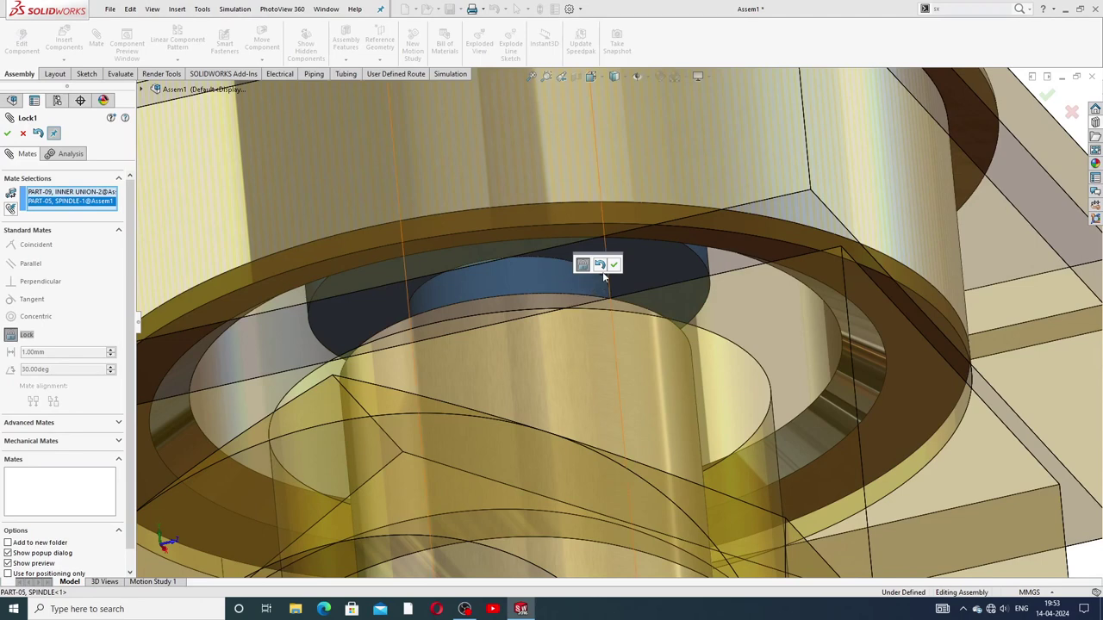
left_click(614, 266)
key("f")
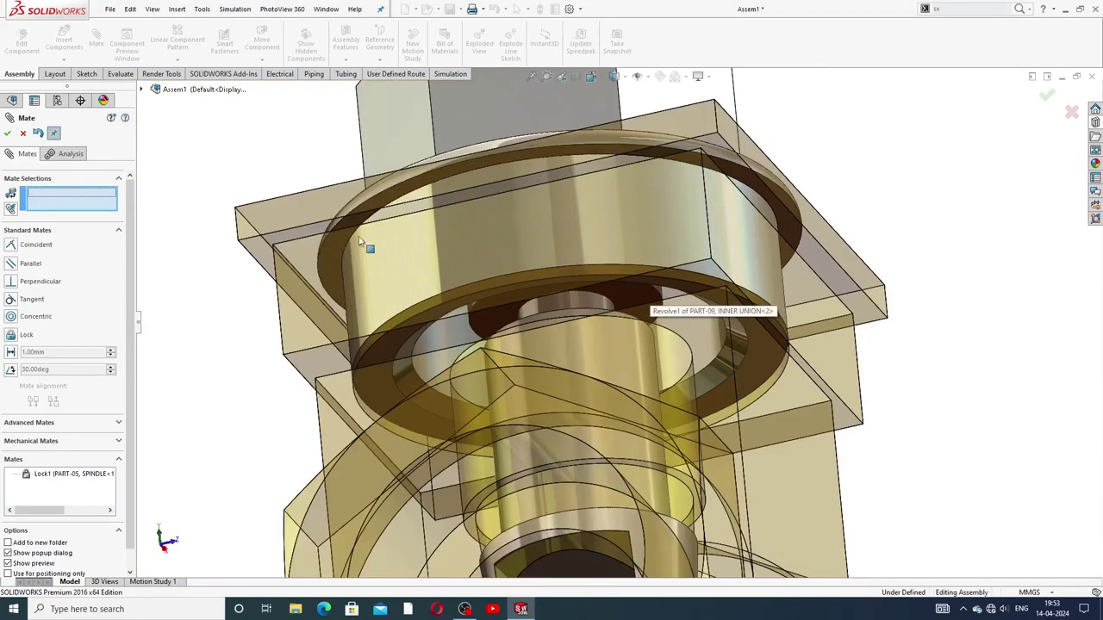
left_click(8, 133)
Turn the hand wheel to test its movement with the locked inner union and view the whole valve from below
scroll(603, 198, "up", 5)
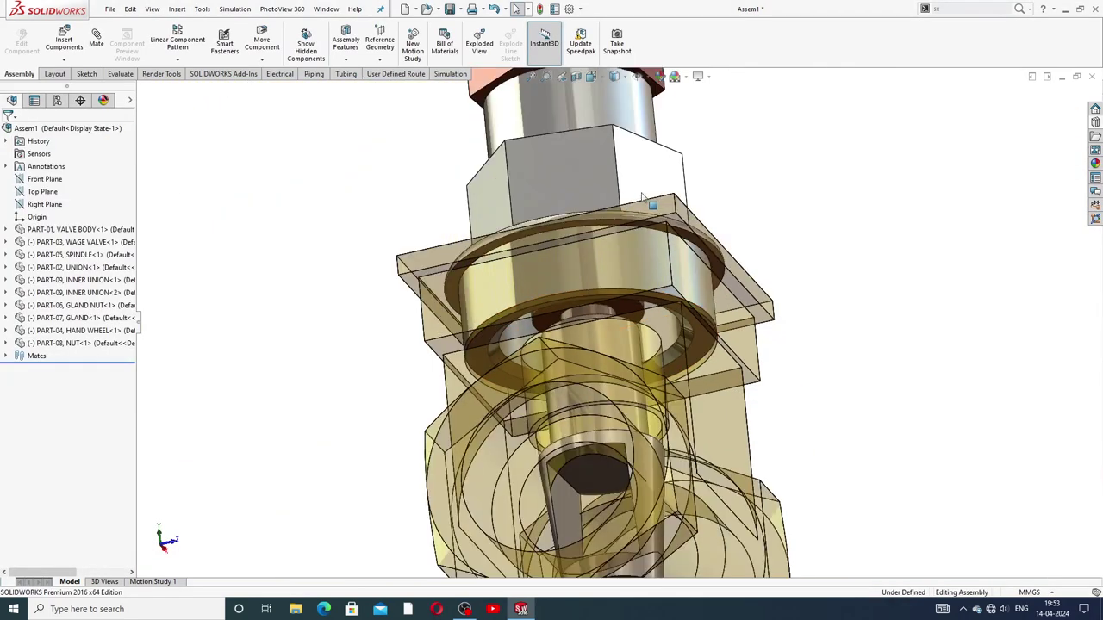
left_click_drag(672, 127, 558, 115)
middle_click_drag(558, 115, 680, 215)
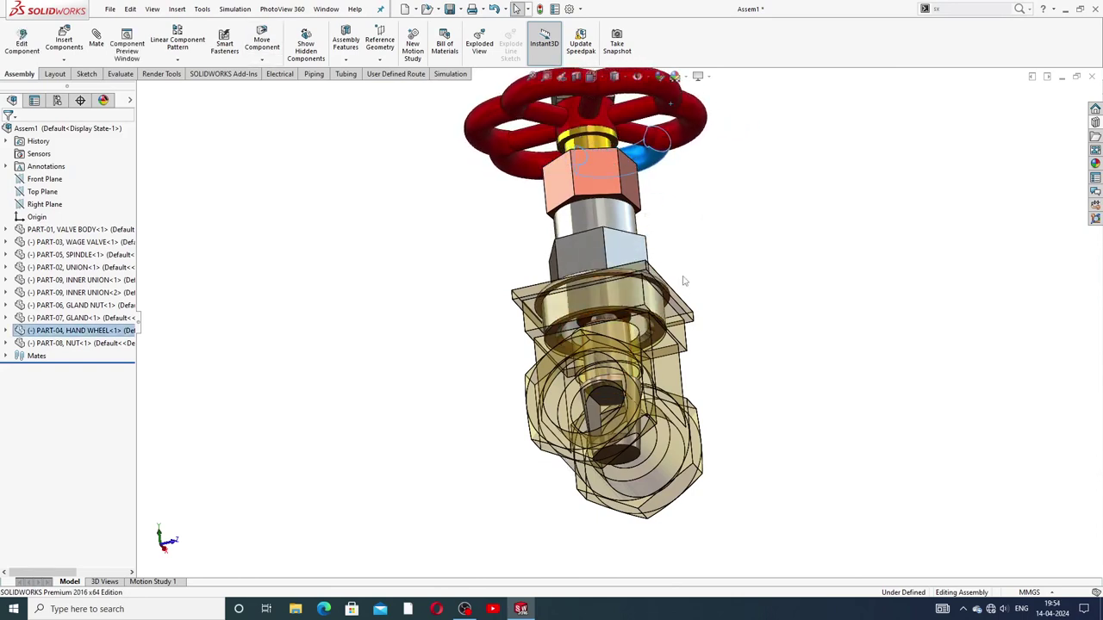
scroll(724, 225, "up", 1)
left_click(724, 232)
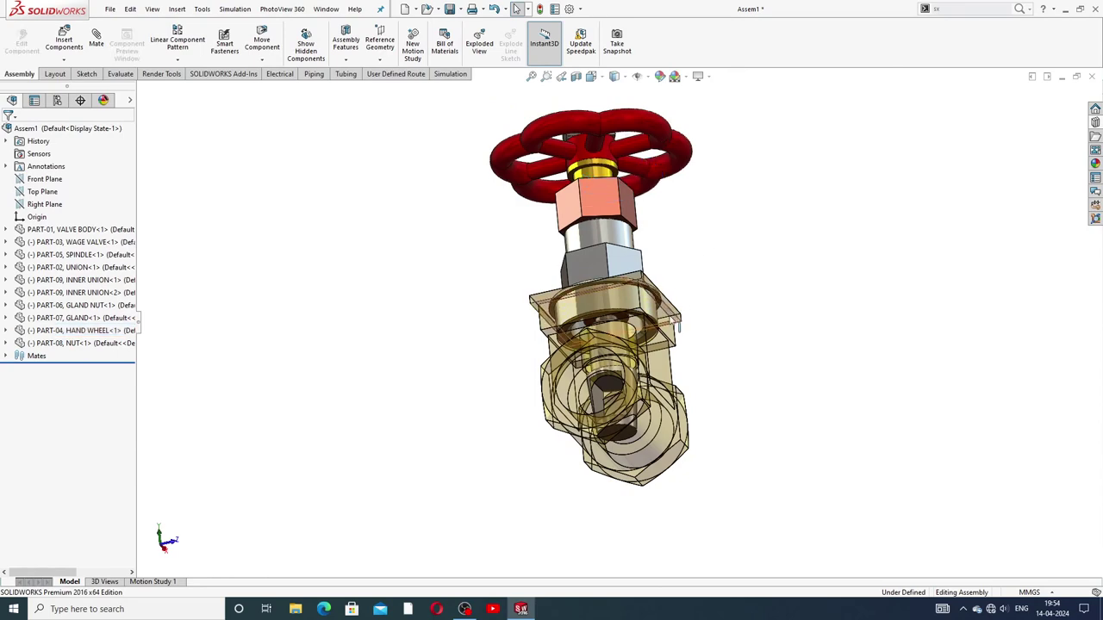
Move the wage valve inside the transparent body to test its freedom
scroll(651, 379, "down", 3)
scroll(610, 405, "up", 2)
scroll(590, 382, "down", 5)
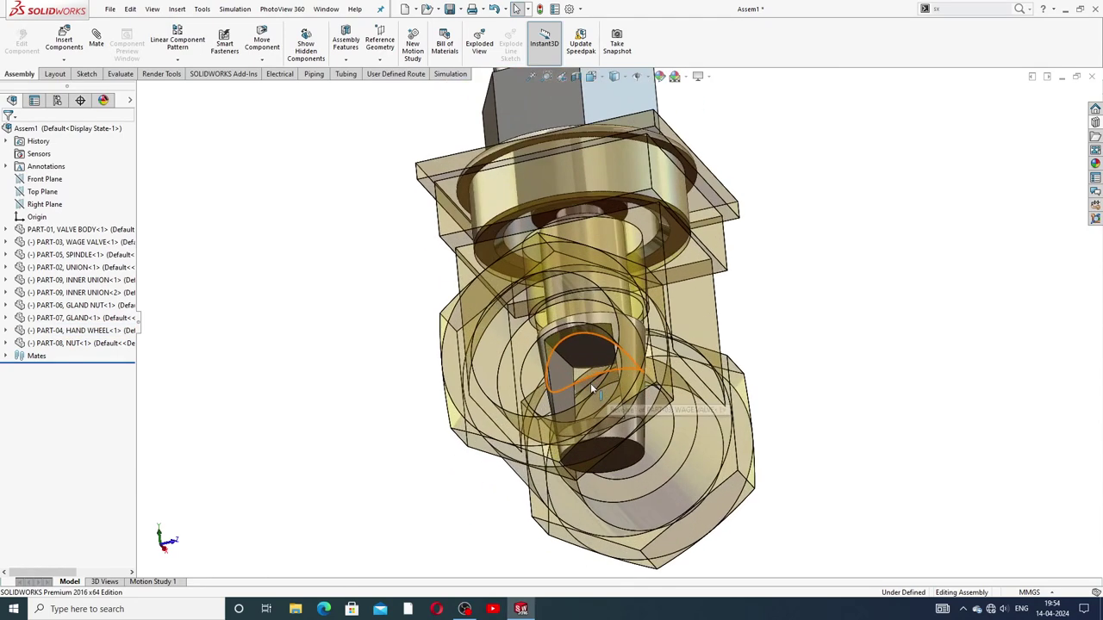
left_click_drag(544, 366, 610, 339)
scroll(595, 336, "up", 3)
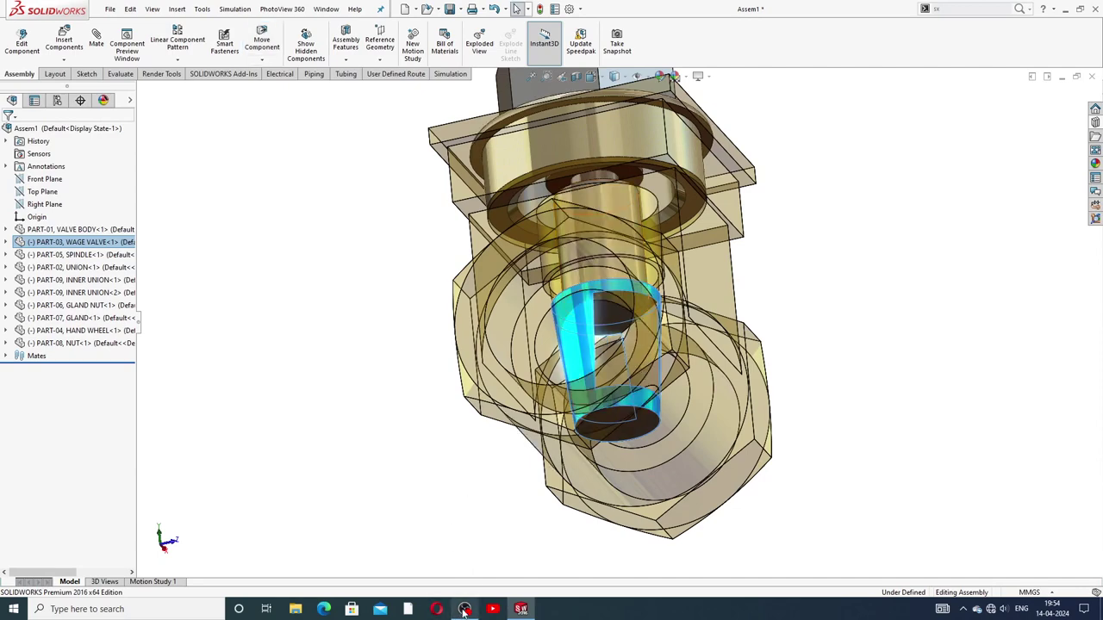
Examine the fit of the wage valve, spindle and inner union through the transparent body from below
scroll(608, 186, "down", 2)
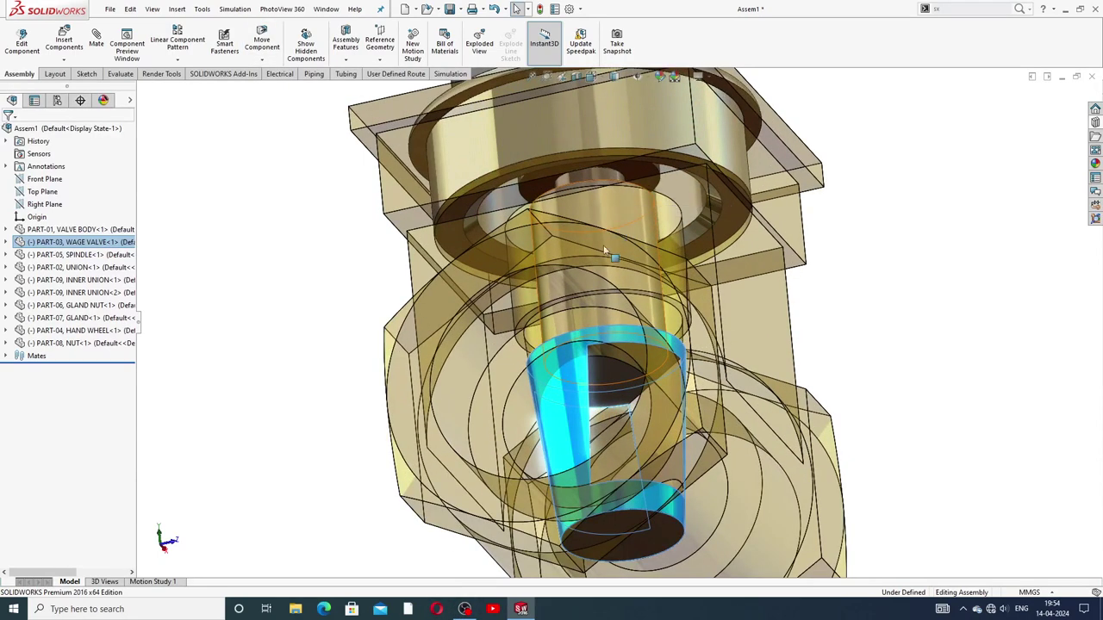
scroll(628, 222, "down", 3)
scroll(633, 219, "down", 2)
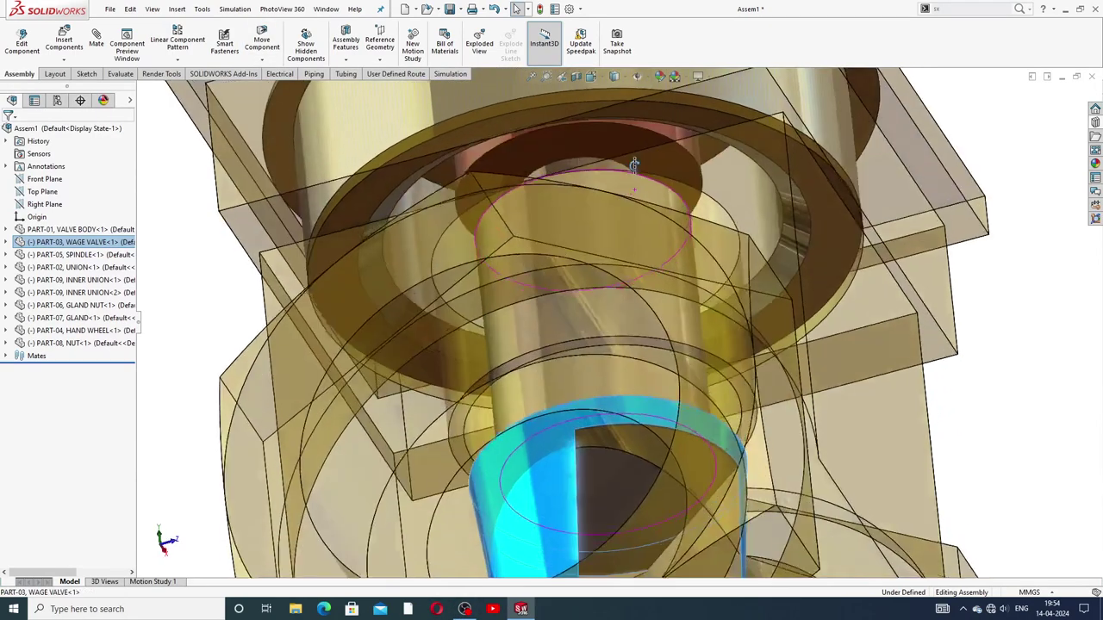
scroll(633, 219, "up", 2)
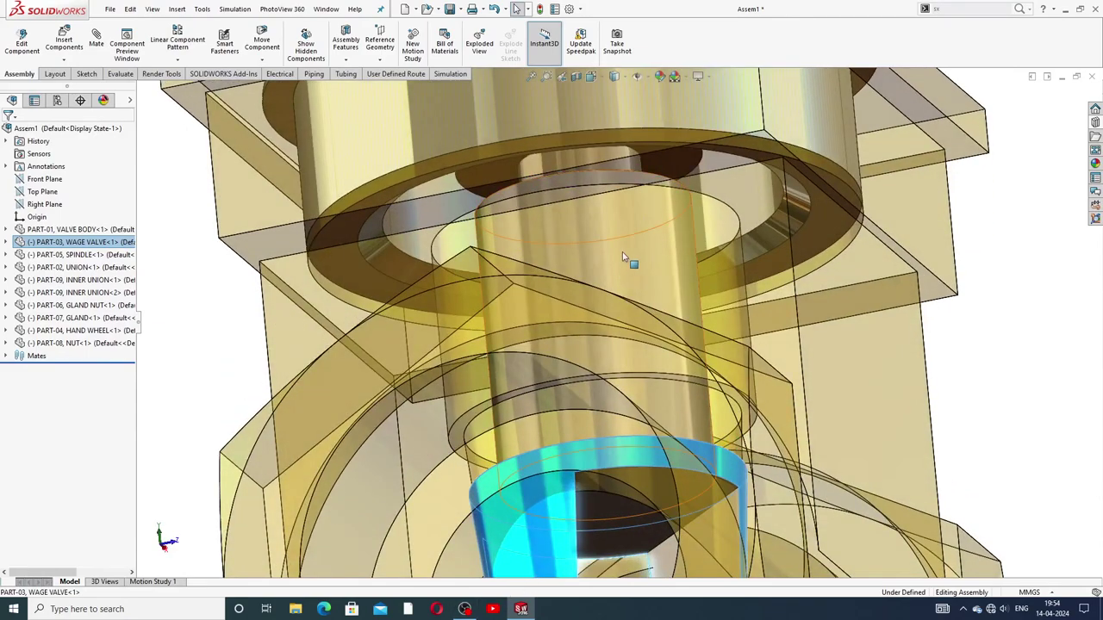
scroll(622, 251, "up", 5)
scroll(640, 317, "down", 2)
mouse_move(640, 317)
middle_mouse_down()
mouse_move(643, 336)
mouse_move(634, 272)
mouse_move(645, 310)
middle_mouse_up()
scroll(637, 319, "up", 2)
scroll(644, 333, "down", 2)
scroll(647, 284, "down", 2)
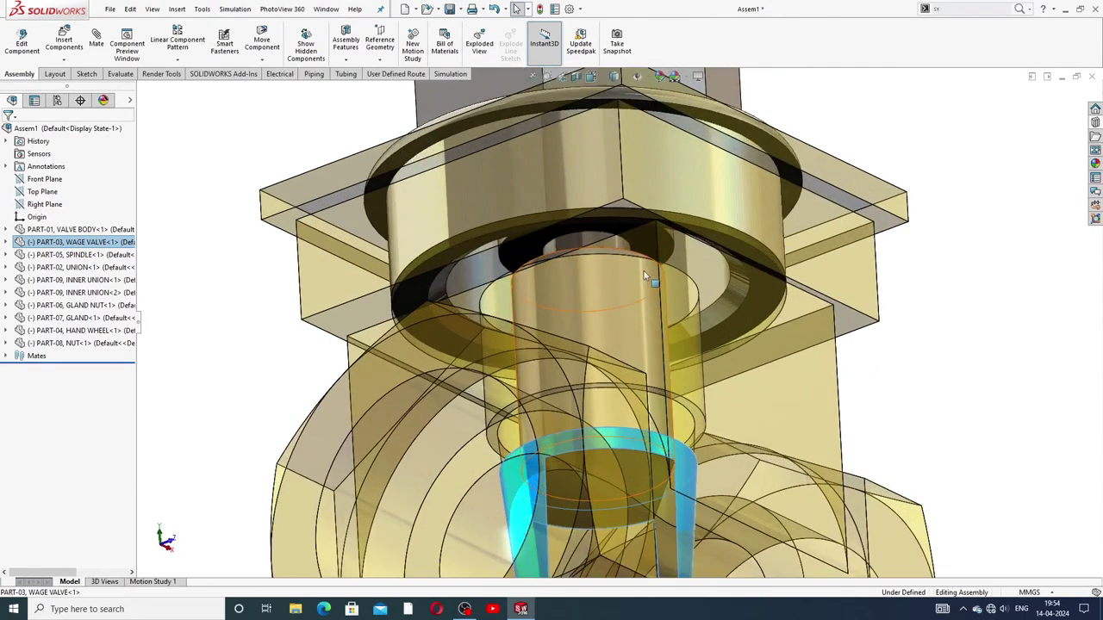
scroll(660, 271, "up", 4)
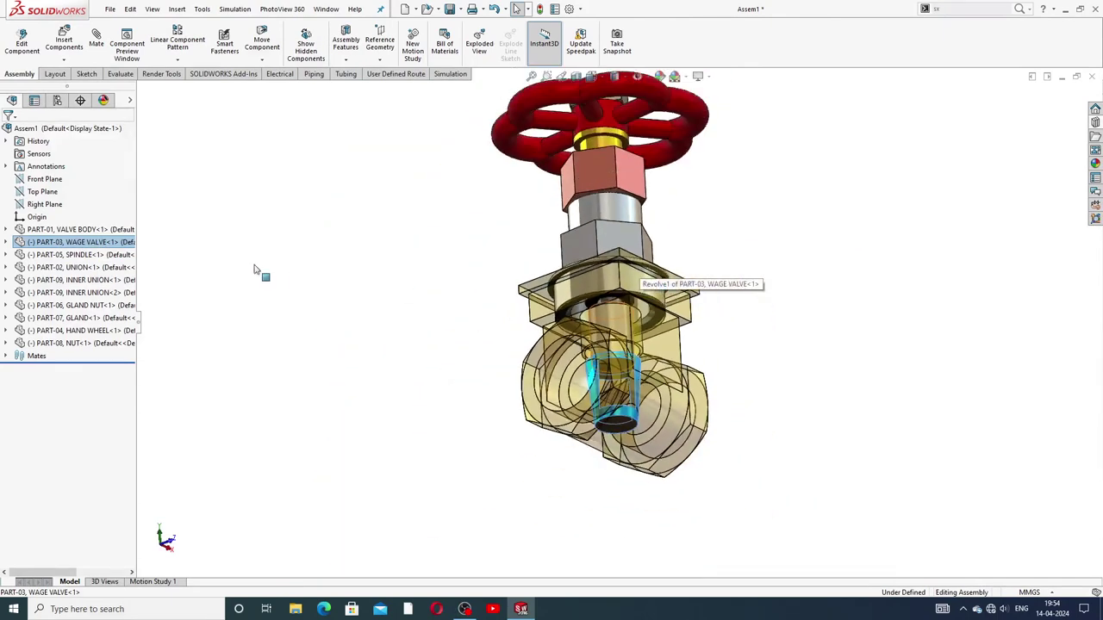
Make PART-03, WAGE VALVE transparent
left_click(305, 202)
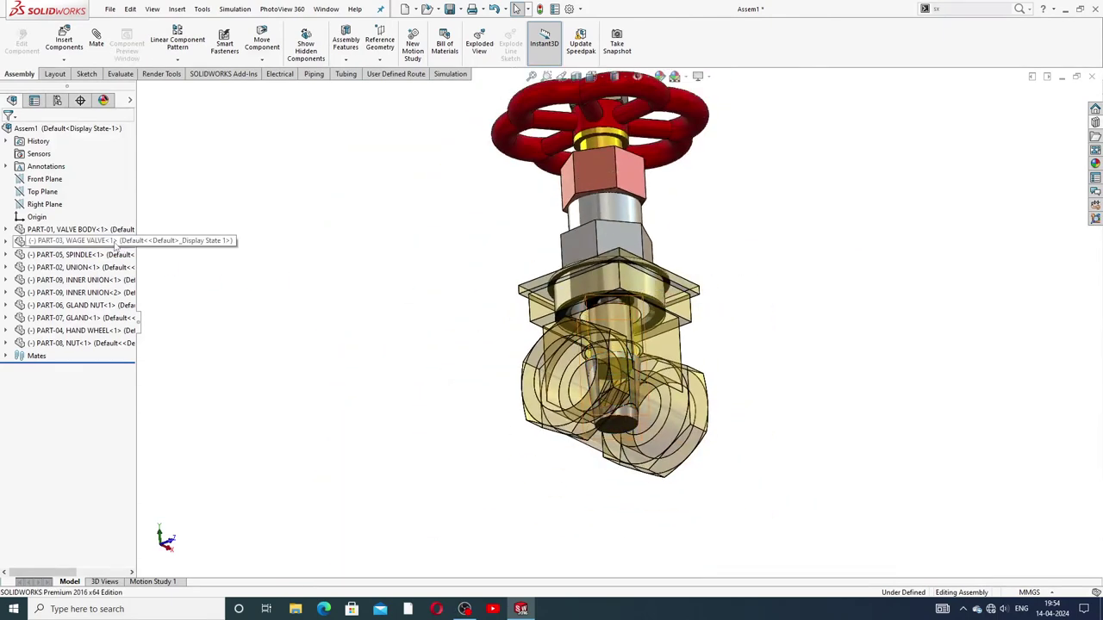
right_click(115, 245)
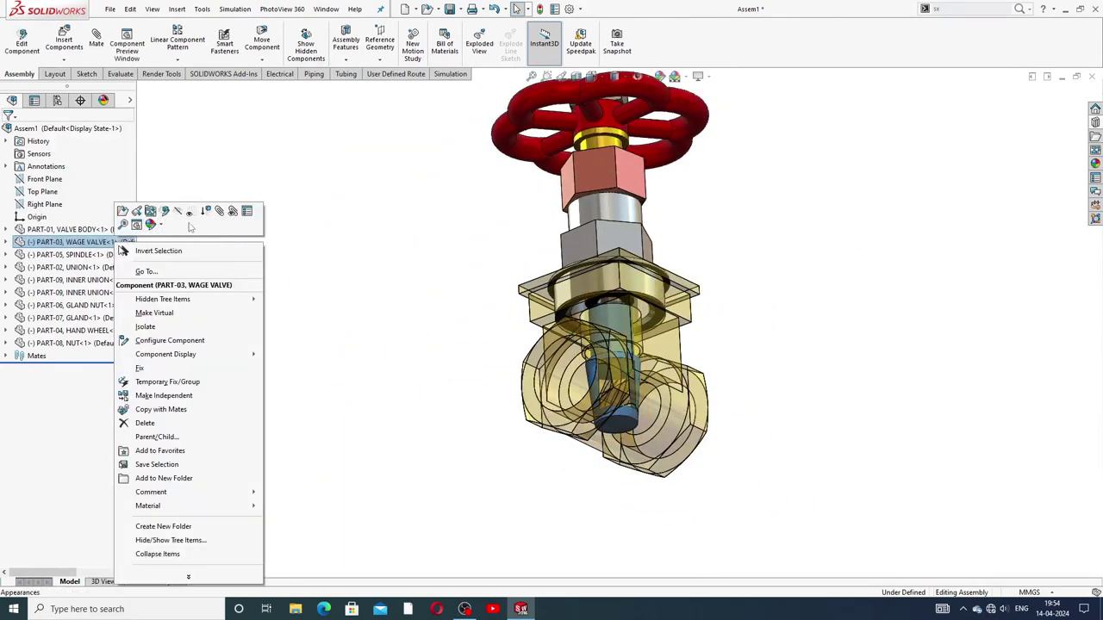
left_click(193, 215)
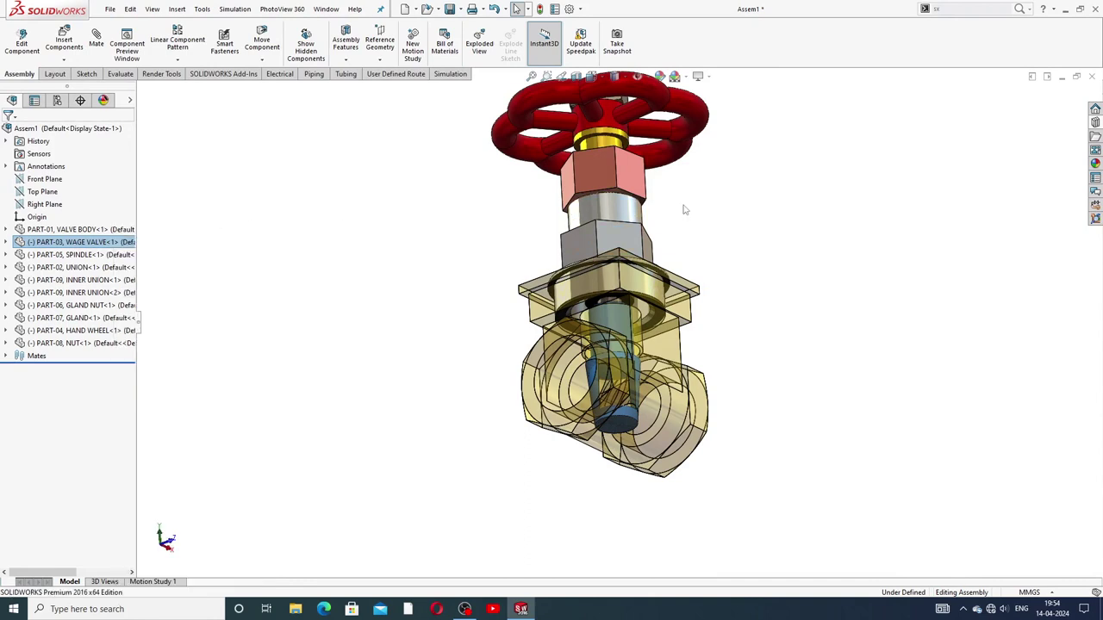
Turn off the transparency of PART-01, VALVE BODY and look at the wage valve through the bore
right_click(79, 229)
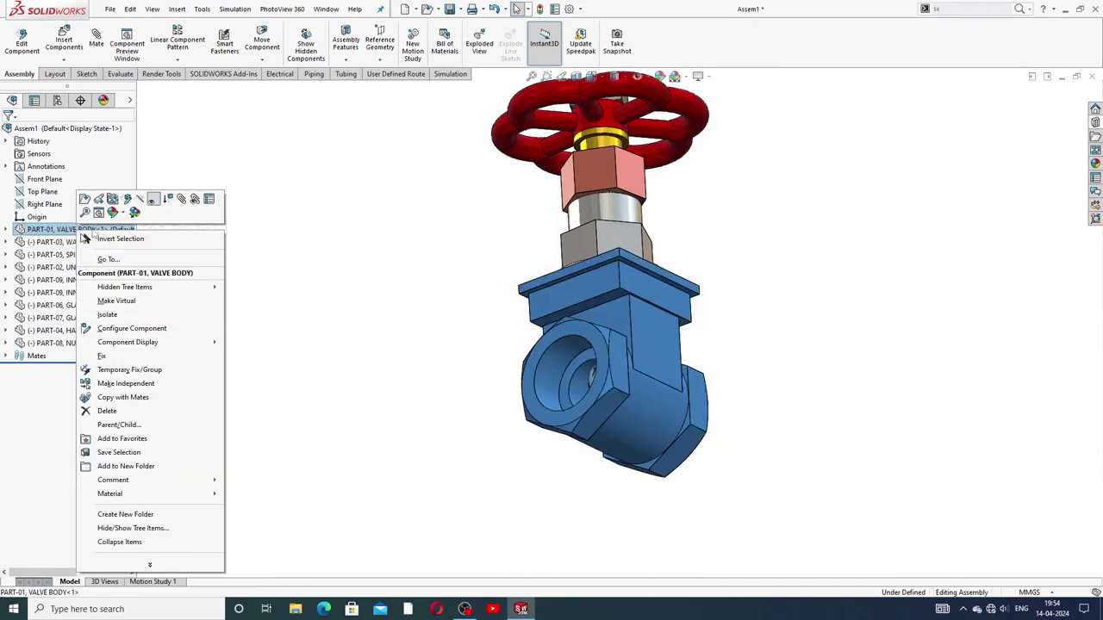
left_click(152, 204)
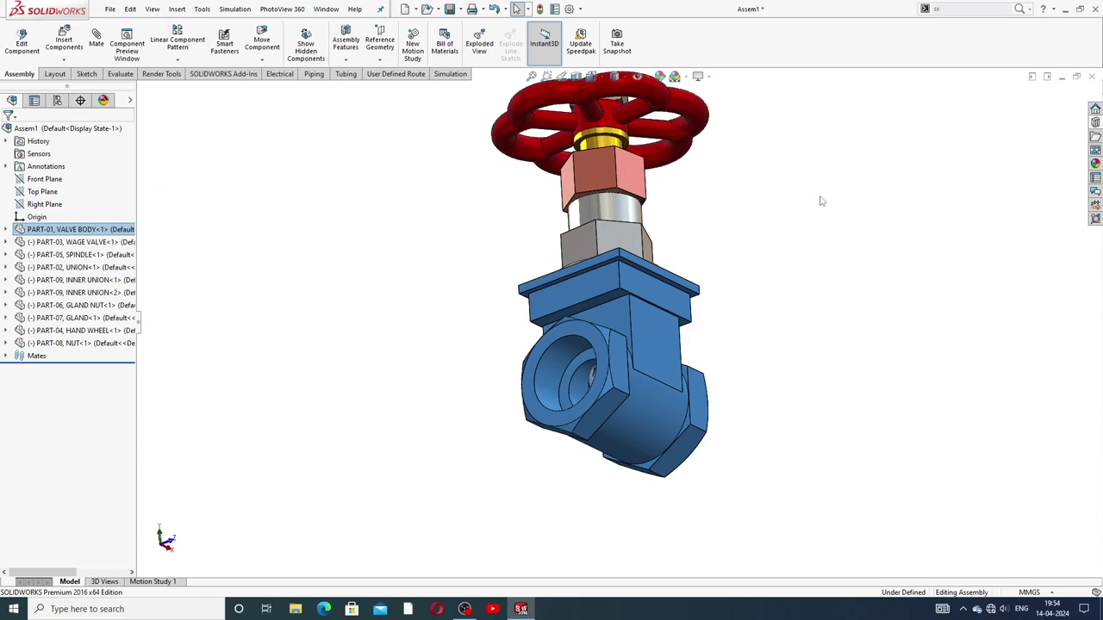
middle_click_drag(702, 215, 709, 192)
scroll(668, 252, "down", 2)
left_click(569, 448)
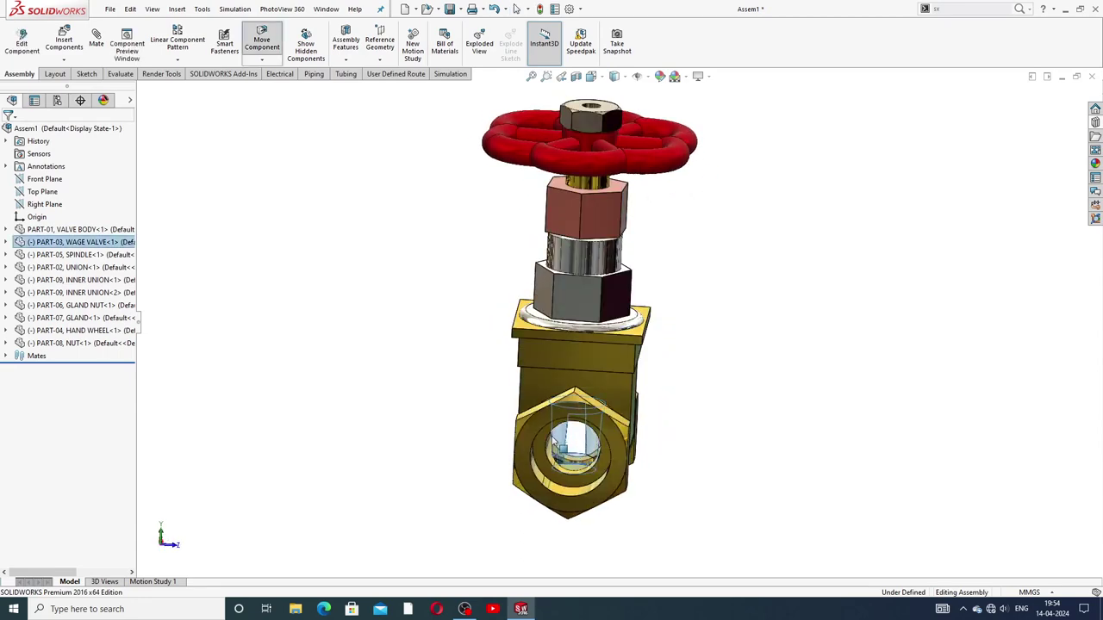
middle_click_drag(688, 380, 694, 310)
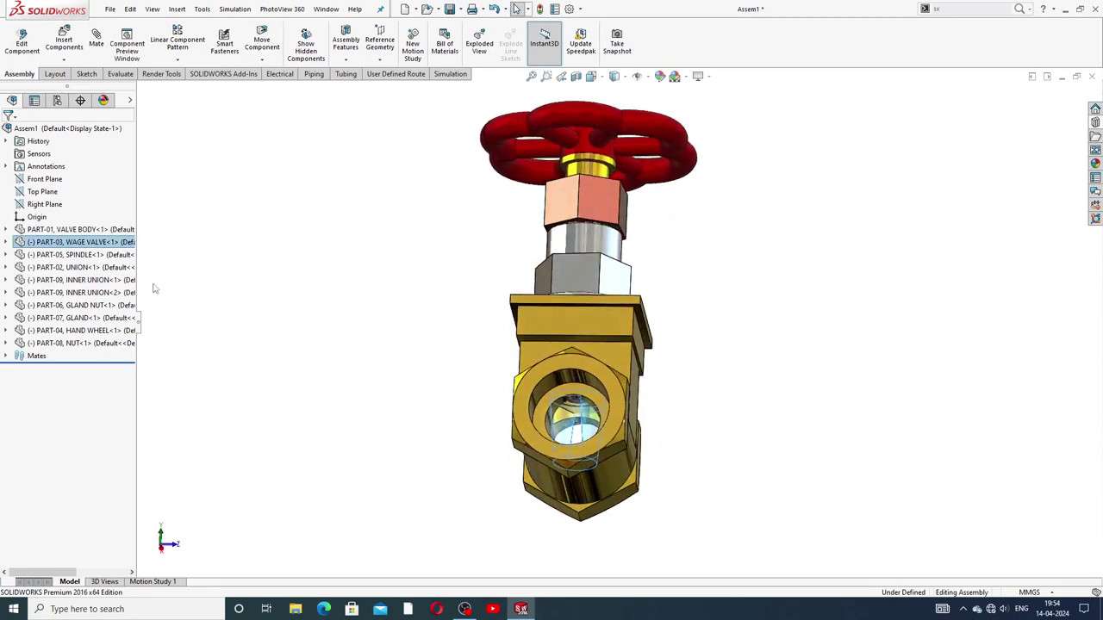
Turn off the transparency of PART-03, WAGE VALVE
right_click(102, 245)
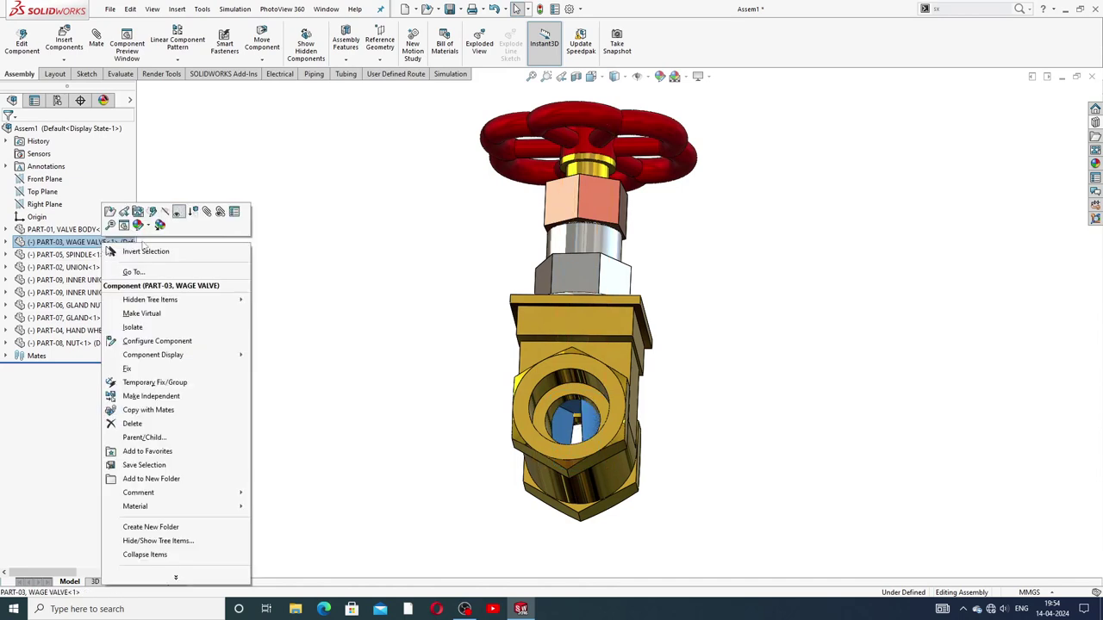
left_click(180, 217)
left_click(351, 277)
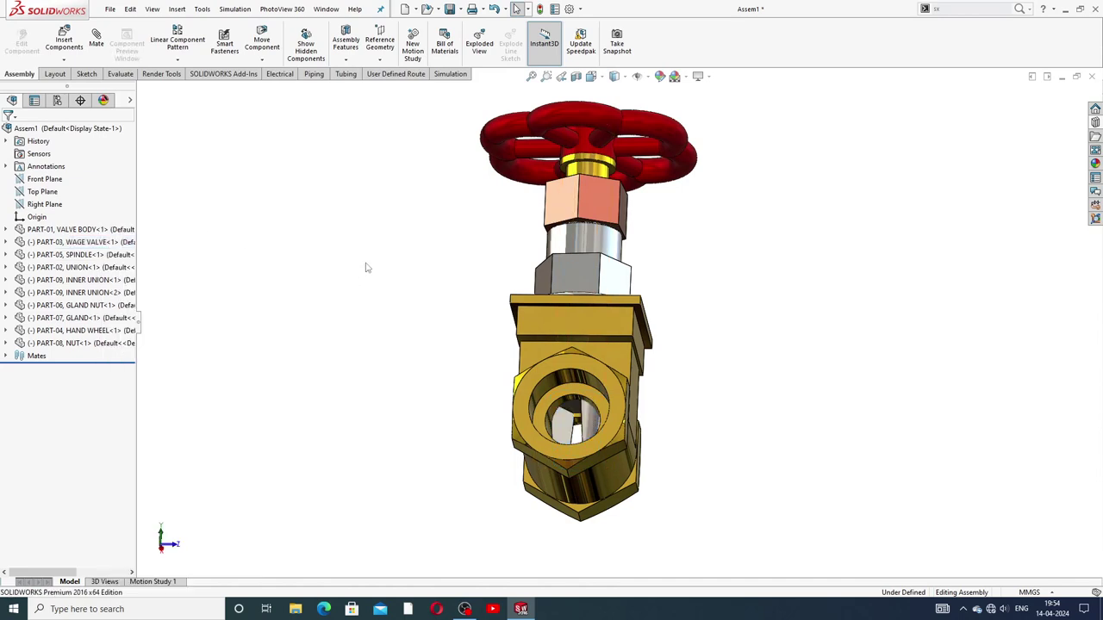
Inspect the wage valve through the bore of the opaque body and turn the hand wheel to check its movement
middle_click_drag(365, 266, 373, 340)
left_click(603, 450)
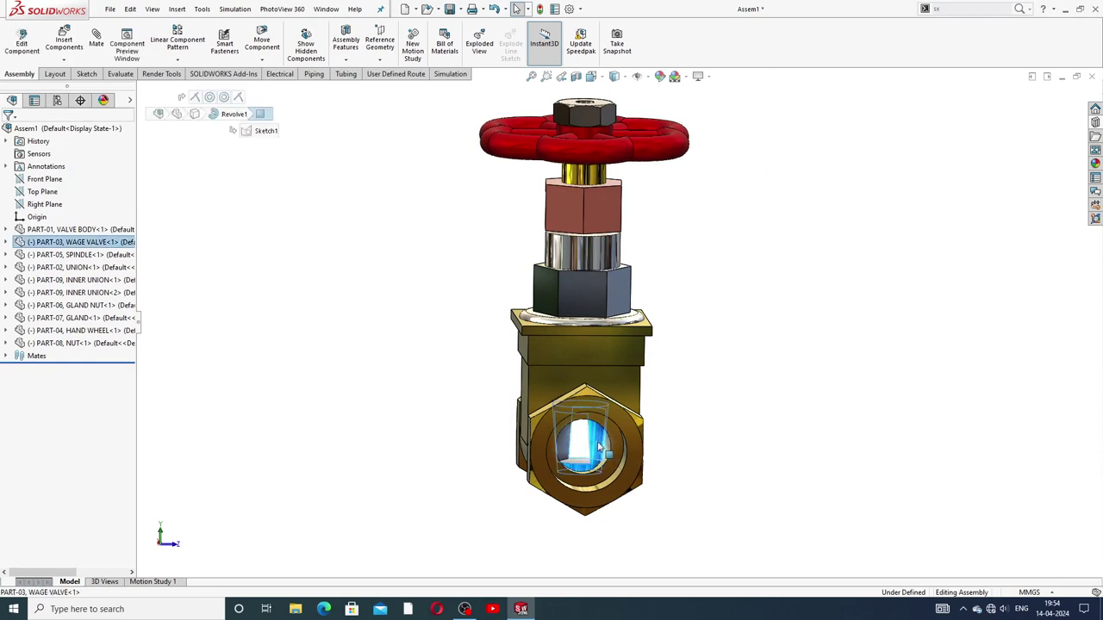
left_click(718, 349)
scroll(689, 320, "up", 3)
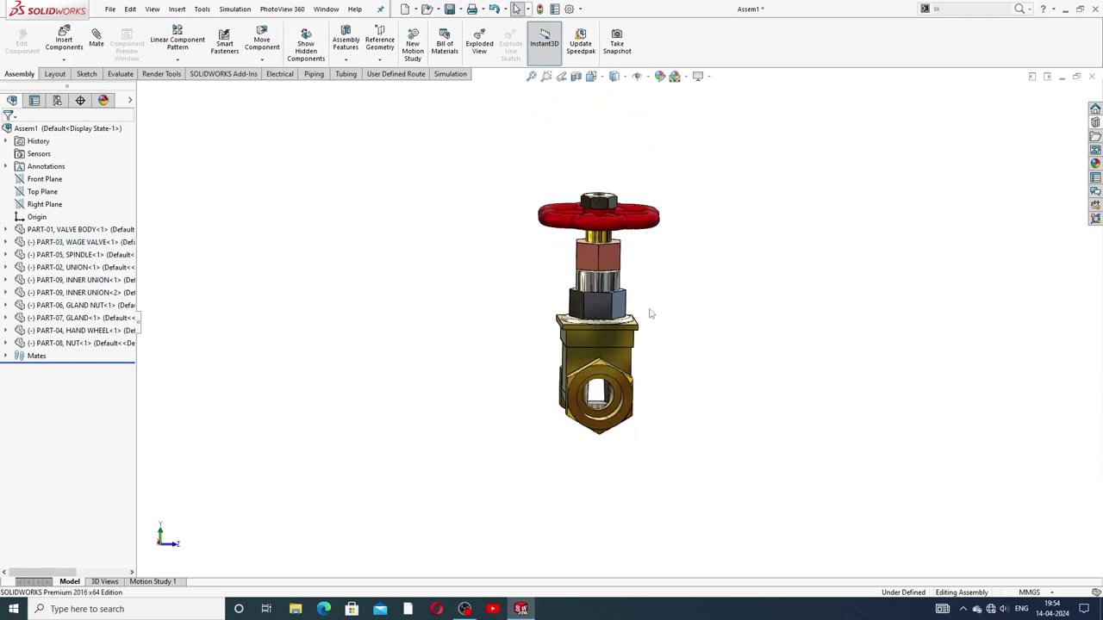
left_click(636, 231)
left_click(658, 256)
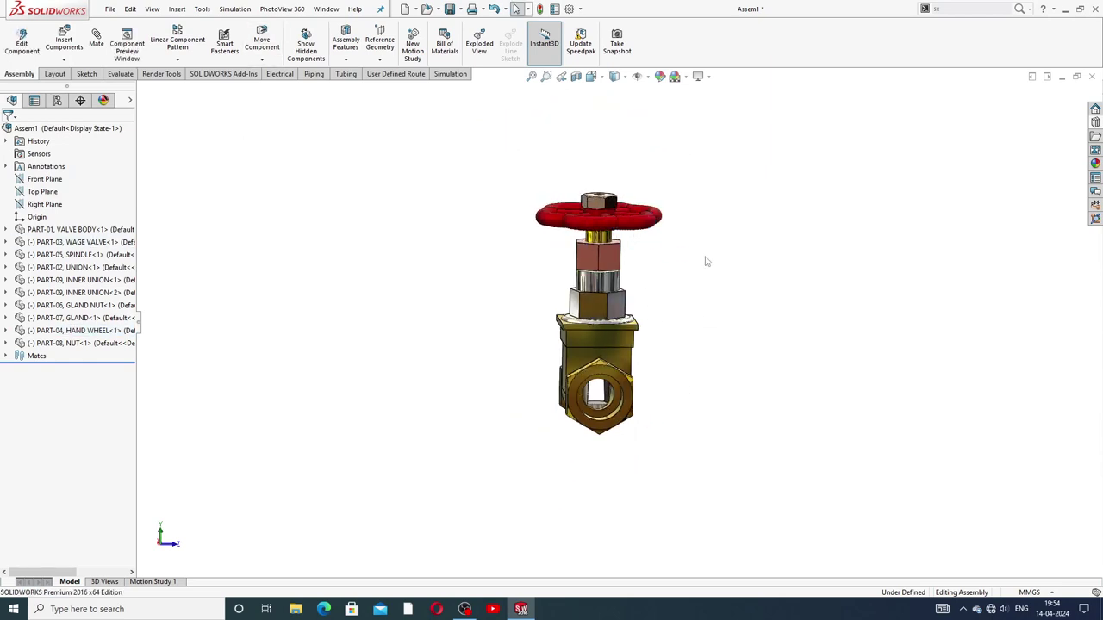
Set the view orientation to Isometric and frame the complete gate valve
middle_click_drag(646, 268, 617, 99)
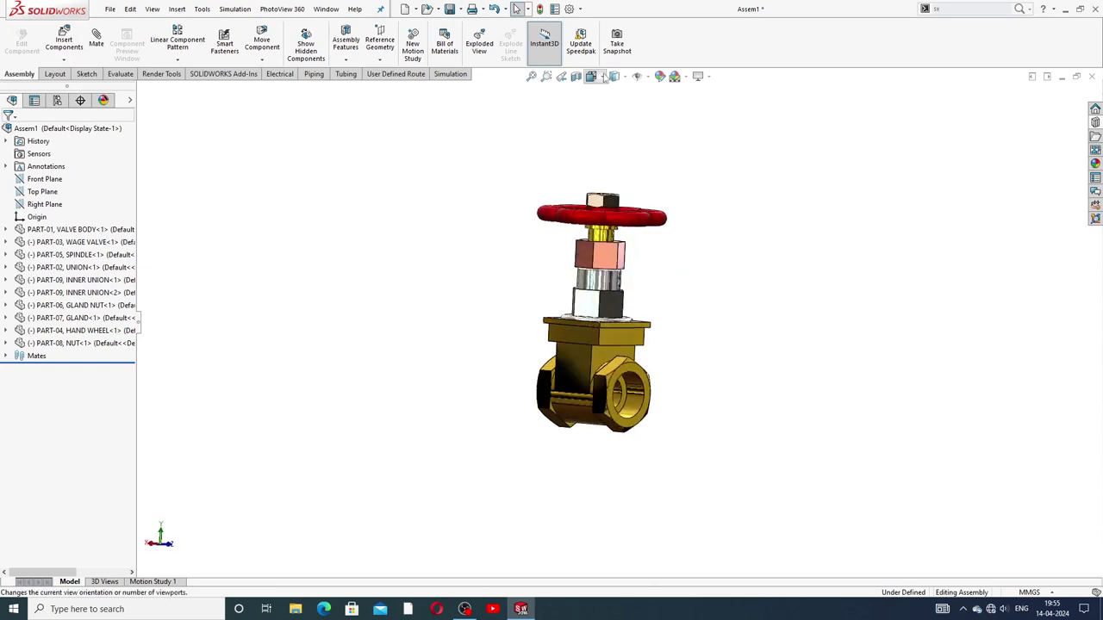
left_click(602, 77)
left_click(669, 104)
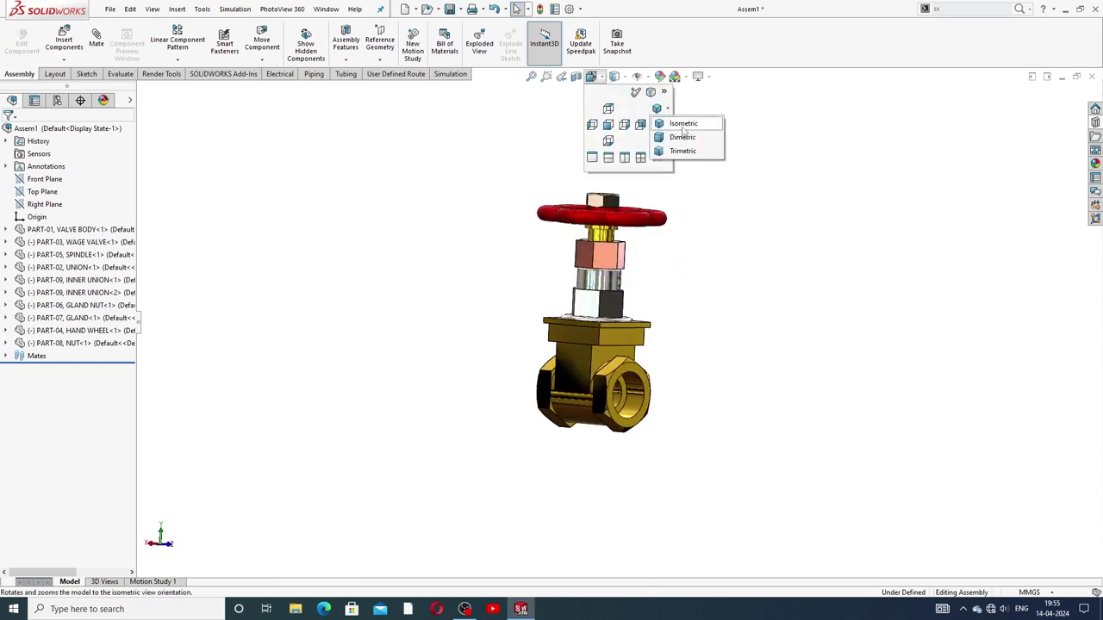
left_click(684, 125)
scroll(668, 258, "down", 3)
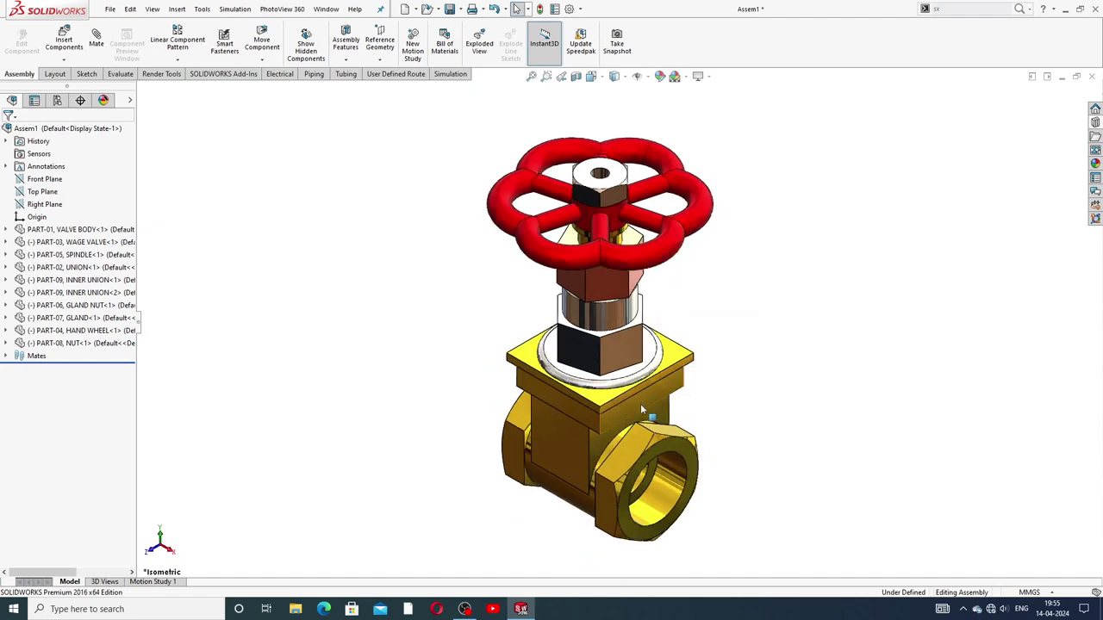
scroll(640, 403, "down", 2)
scroll(712, 389, "up", 2)
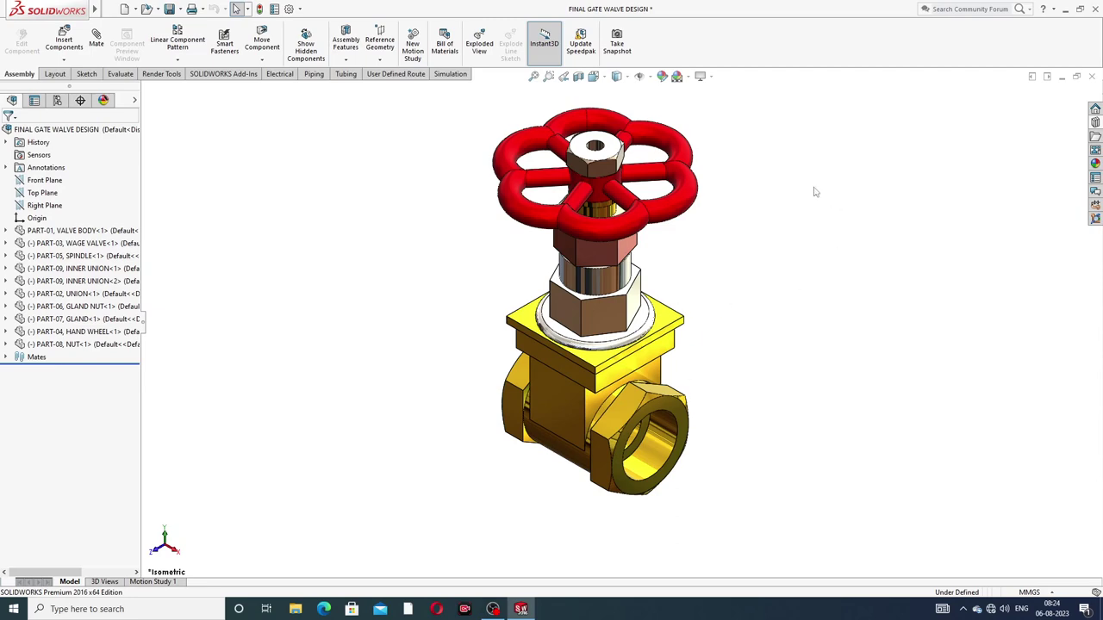
Examine the exterior of the complete gate valve from several angles and turn the hand wheel
middle_click_drag(689, 143, 746, 184)
left_click_drag(686, 145, 564, 172)
middle_click_drag(542, 202, 591, 187)
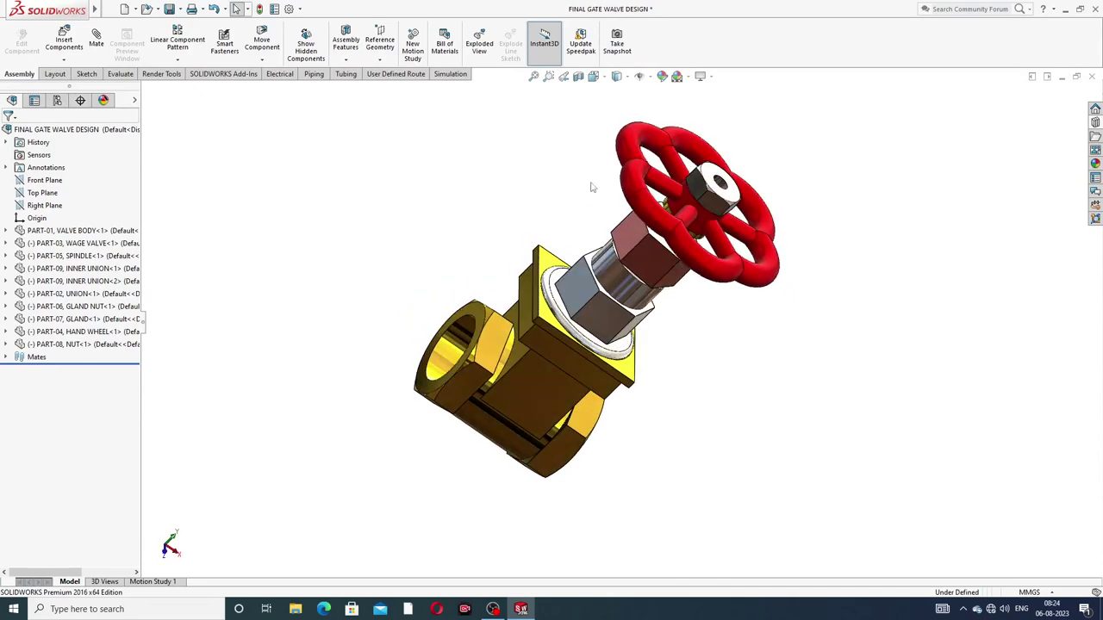
scroll(674, 303, "up", 2)
middle_click_drag(700, 277, 603, 263)
scroll(603, 261, "down", 3)
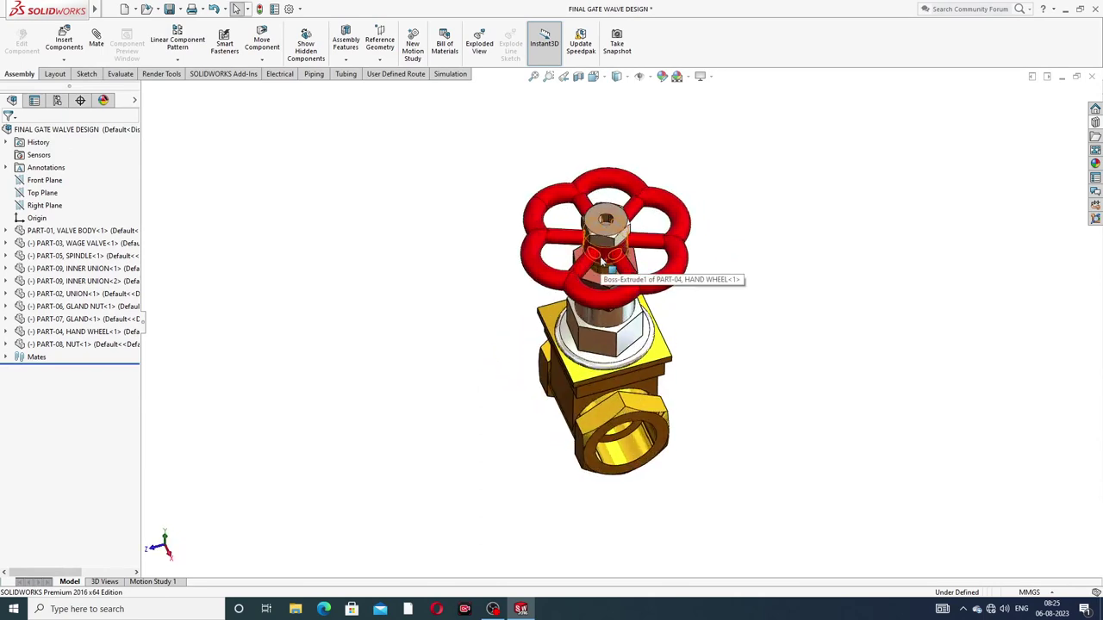
middle_click_drag(778, 241, 738, 297)
scroll(699, 267, "up", 2)
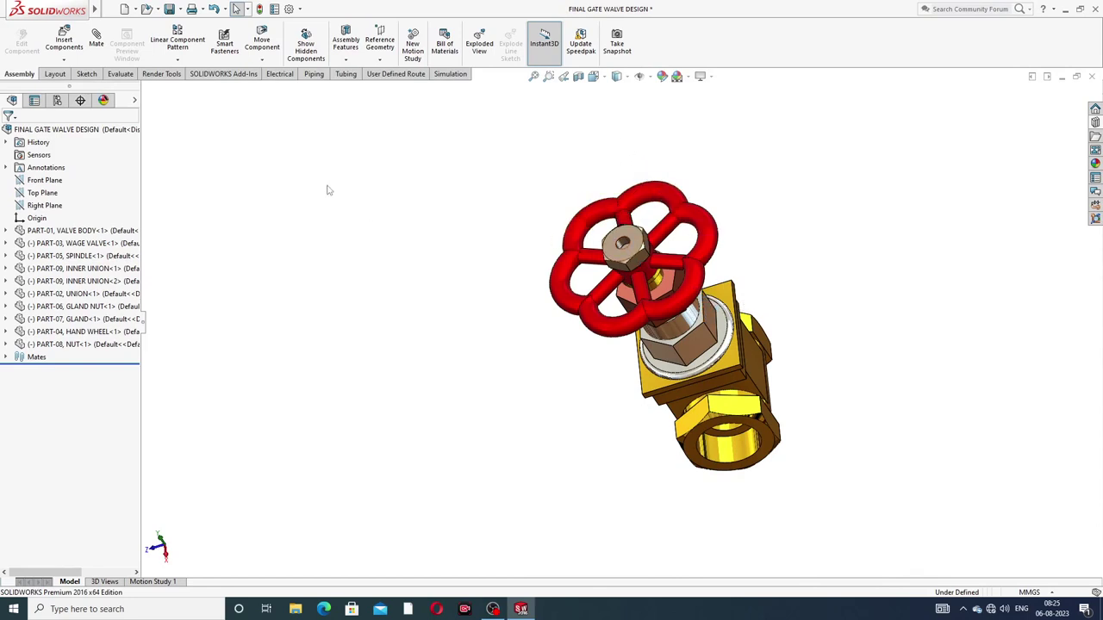
Review the part files in the 4.GATE VALVE DESIGN folder through Insert Components without inserting any
left_click(62, 39)
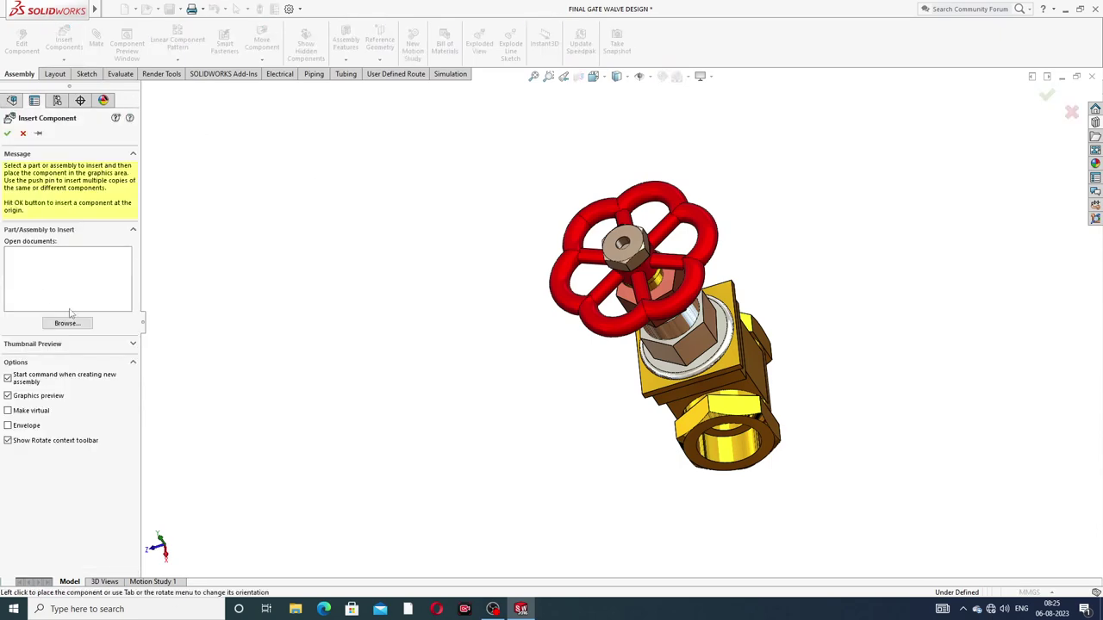
left_click(69, 323)
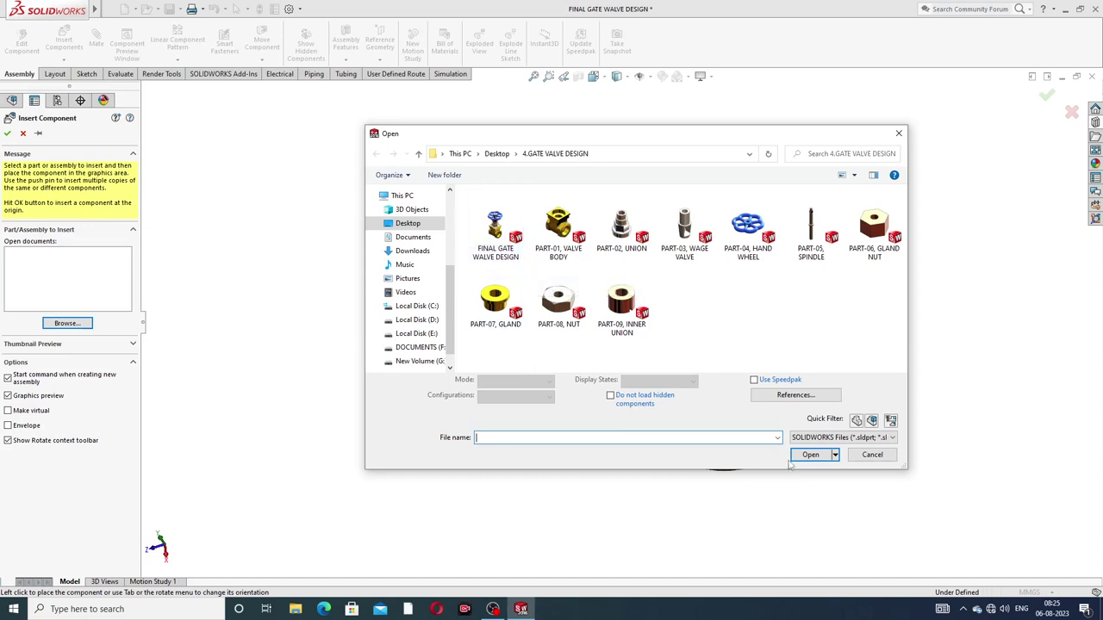
left_click(899, 133)
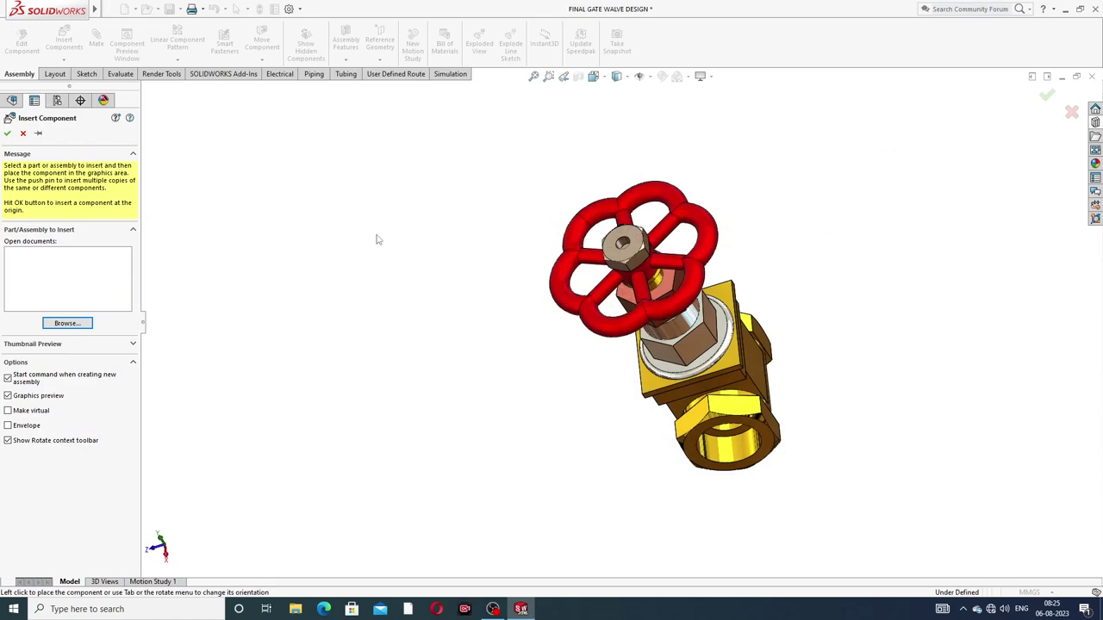
Inspect the valve body, union and gland nut from both sides and rotate the hand wheel on its spindle
middle_click_drag(601, 245, 724, 174)
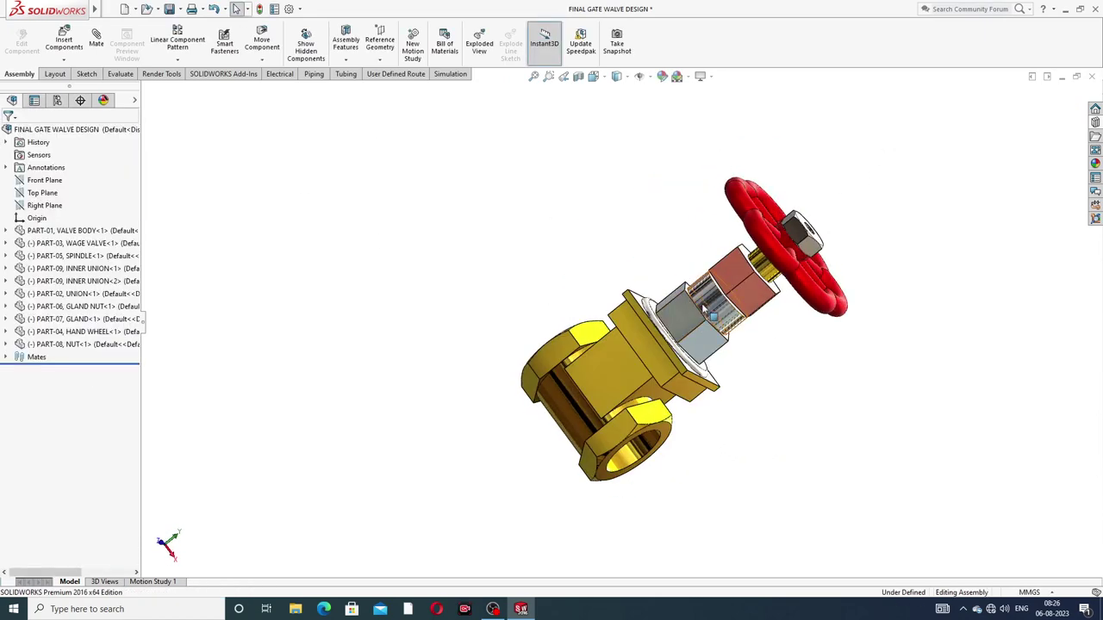
middle_click_drag(704, 308, 676, 361)
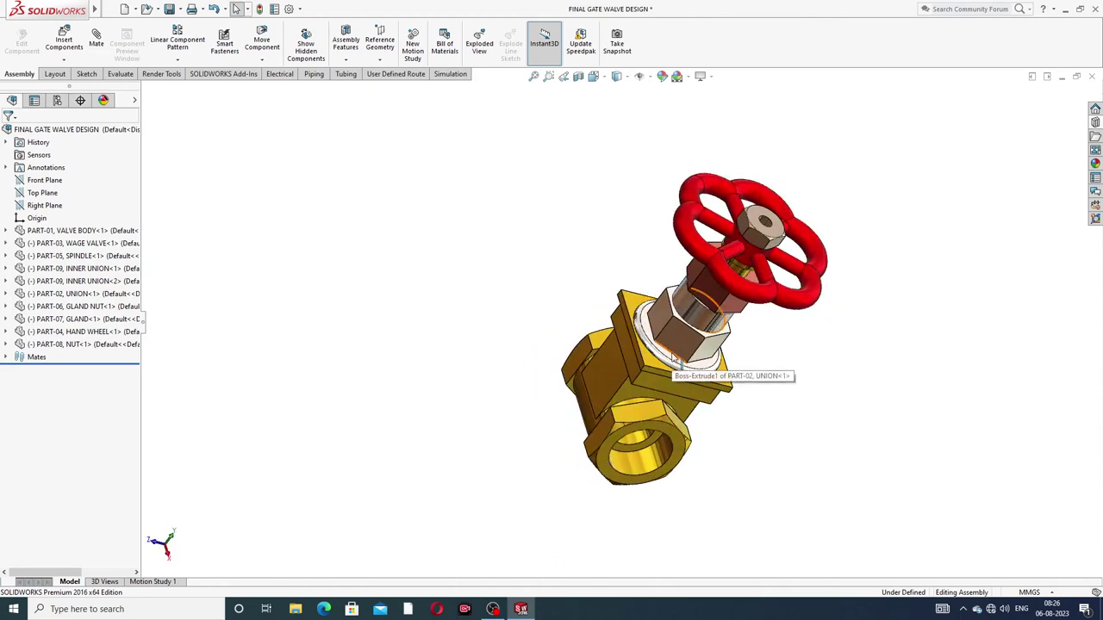
scroll(718, 385, "down", 2)
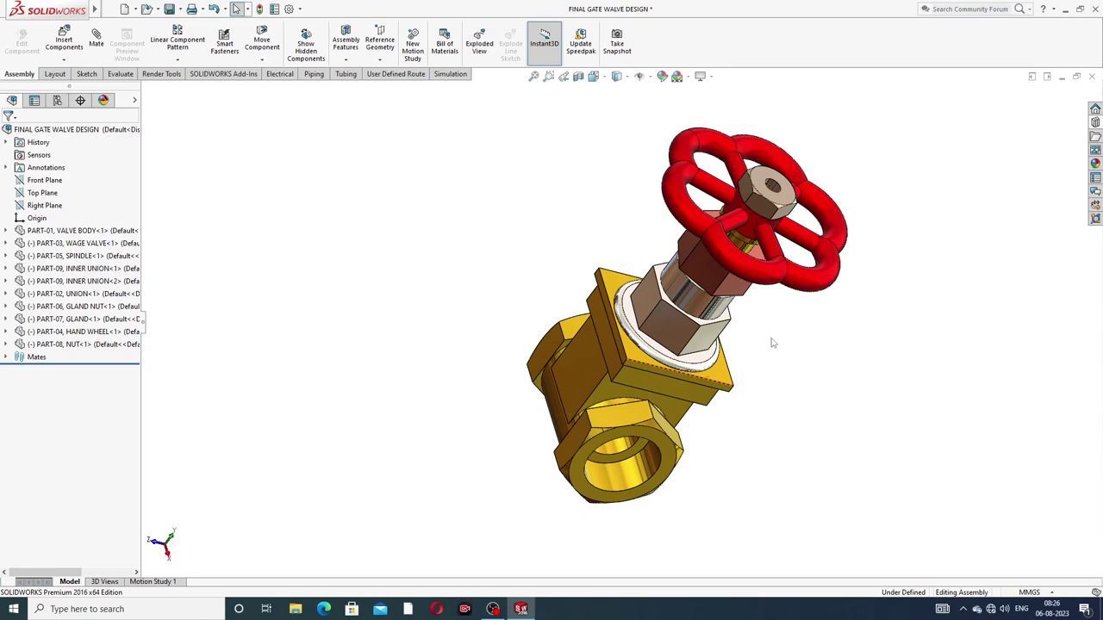
middle_click_drag(772, 343, 745, 313)
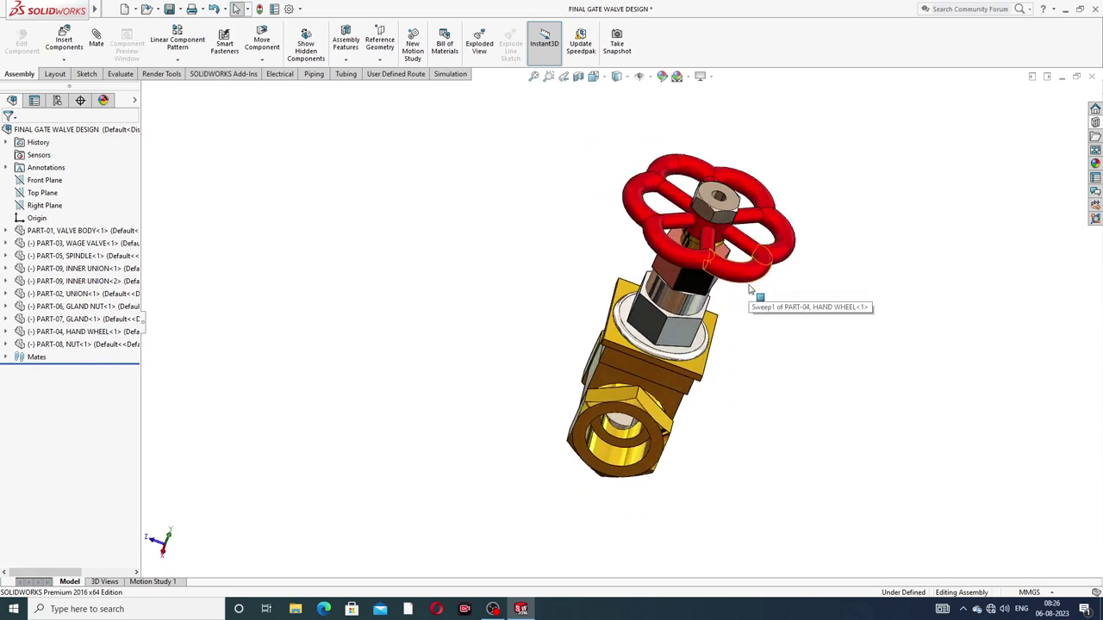
middle_click_drag(751, 290, 652, 222)
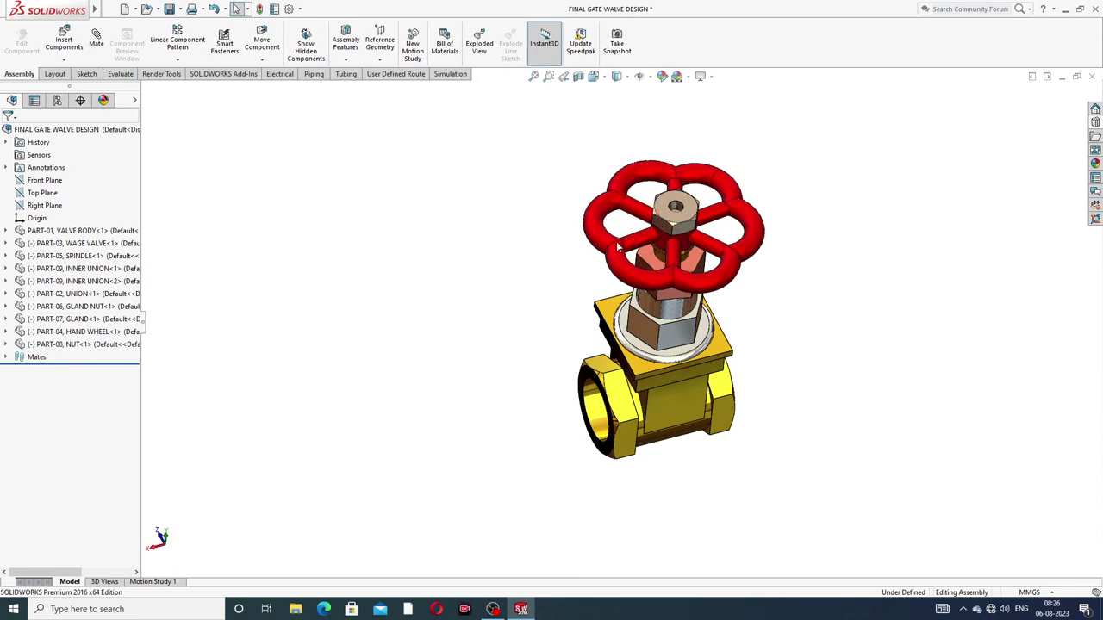
left_click_drag(720, 280, 805, 233)
left_click(804, 233)
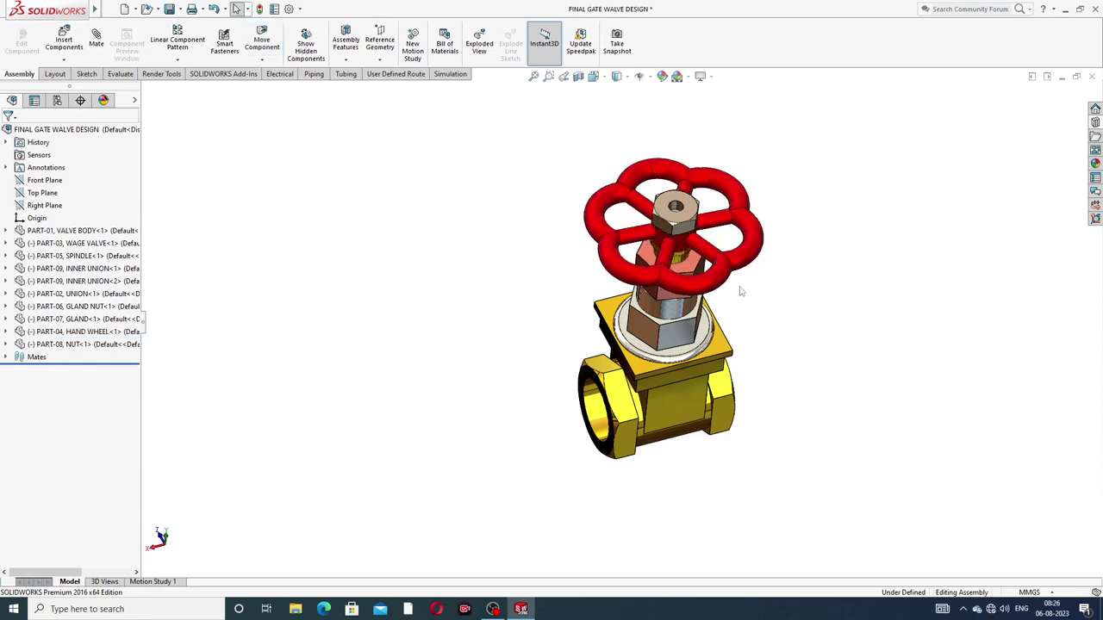
middle_click_drag(718, 299, 727, 326)
Look through the valve body's bore and move PART-03, WAGE VALVE to check its motion inside
middle_click_drag(566, 250, 603, 167)
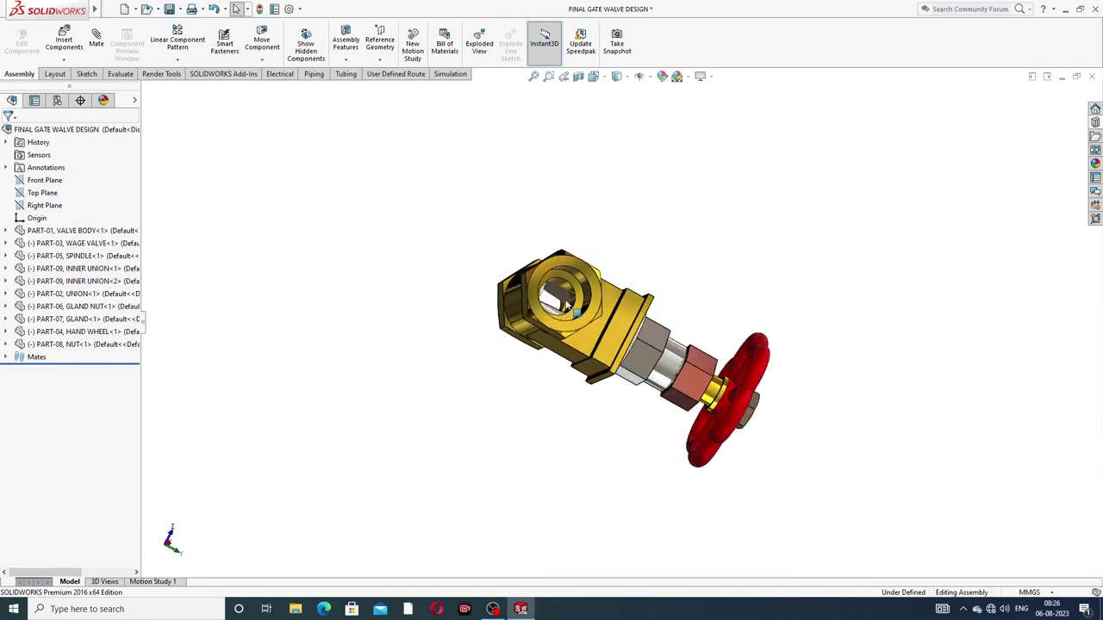
scroll(568, 354, "down", 5)
scroll(552, 298, "down", 2)
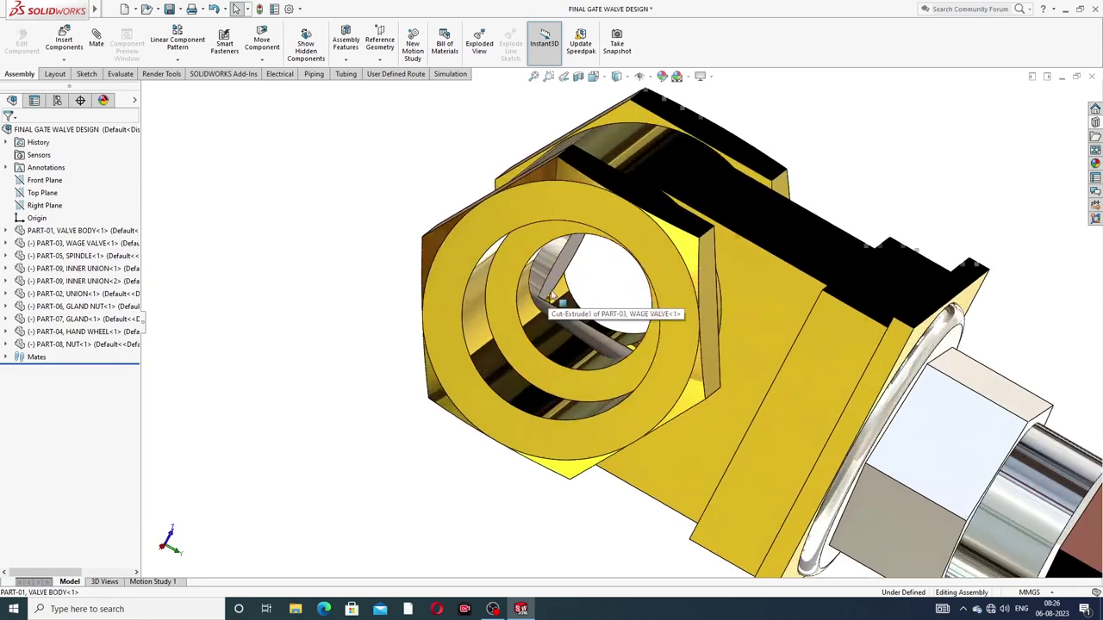
middle_click_drag(583, 296, 578, 260)
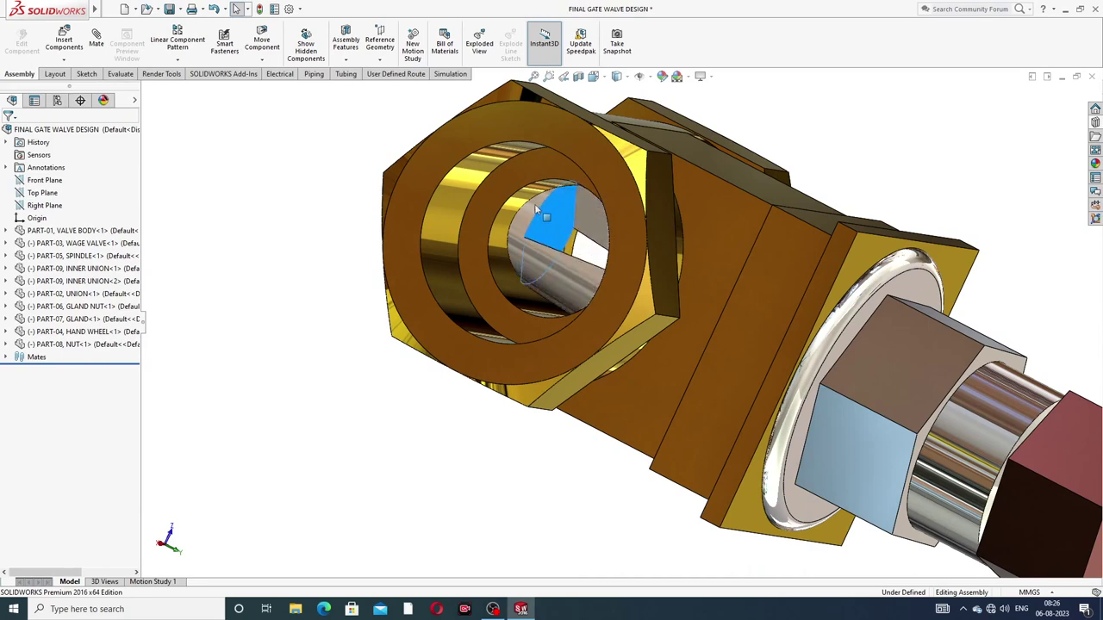
left_click_drag(571, 267, 594, 217)
key("Escape")
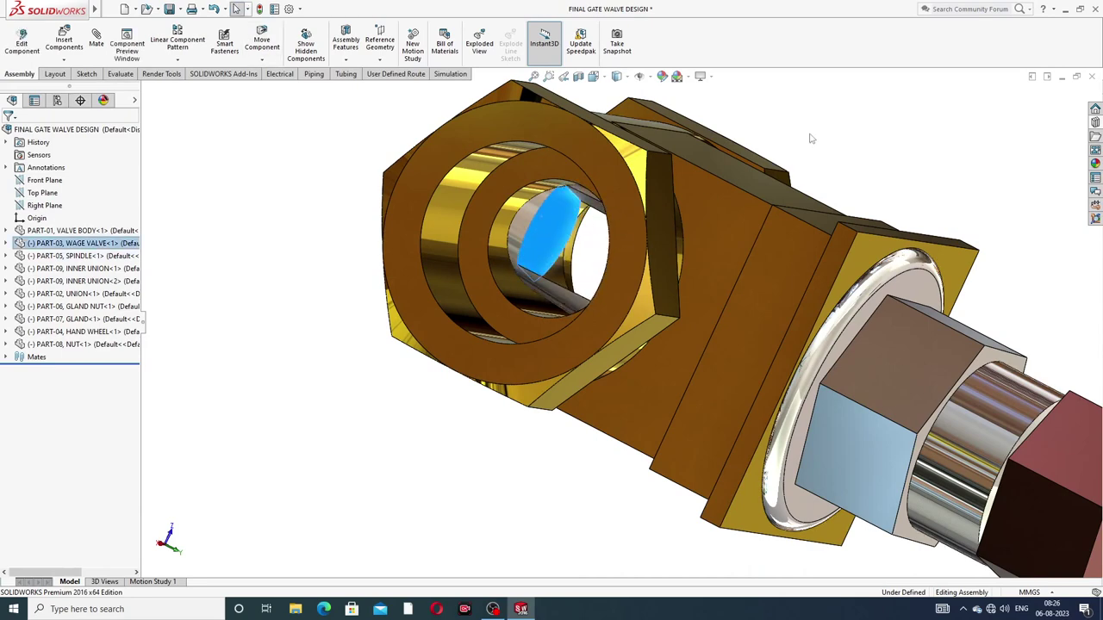
scroll(825, 336, "up", 3)
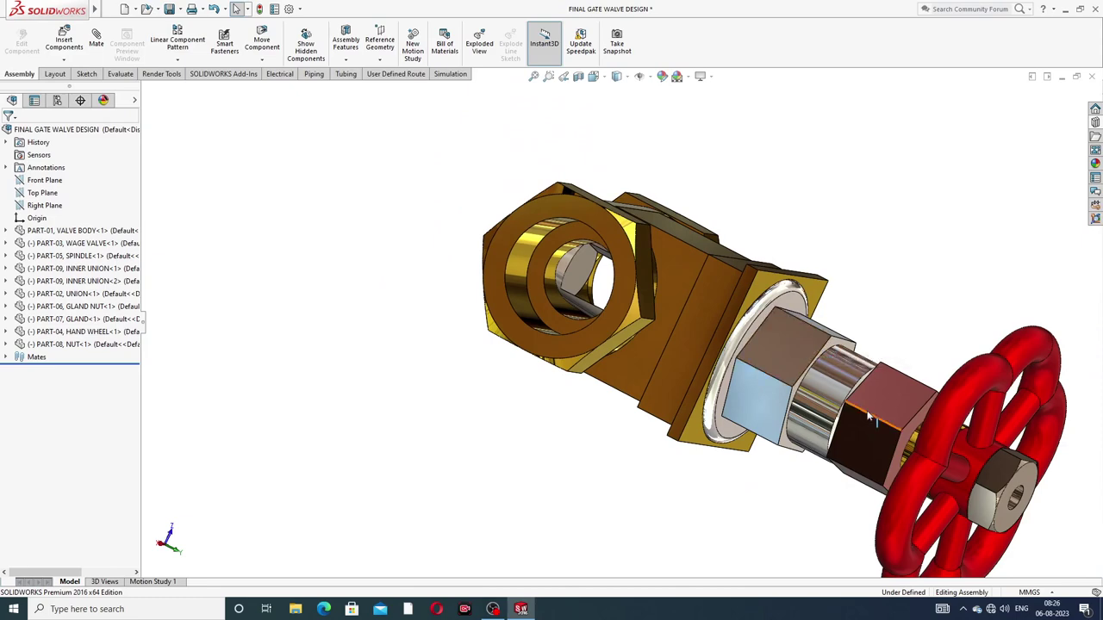
Examine the spindle end of the valve from the side and turn the hand wheel to check its rotation
middle_click_drag(850, 372, 905, 351)
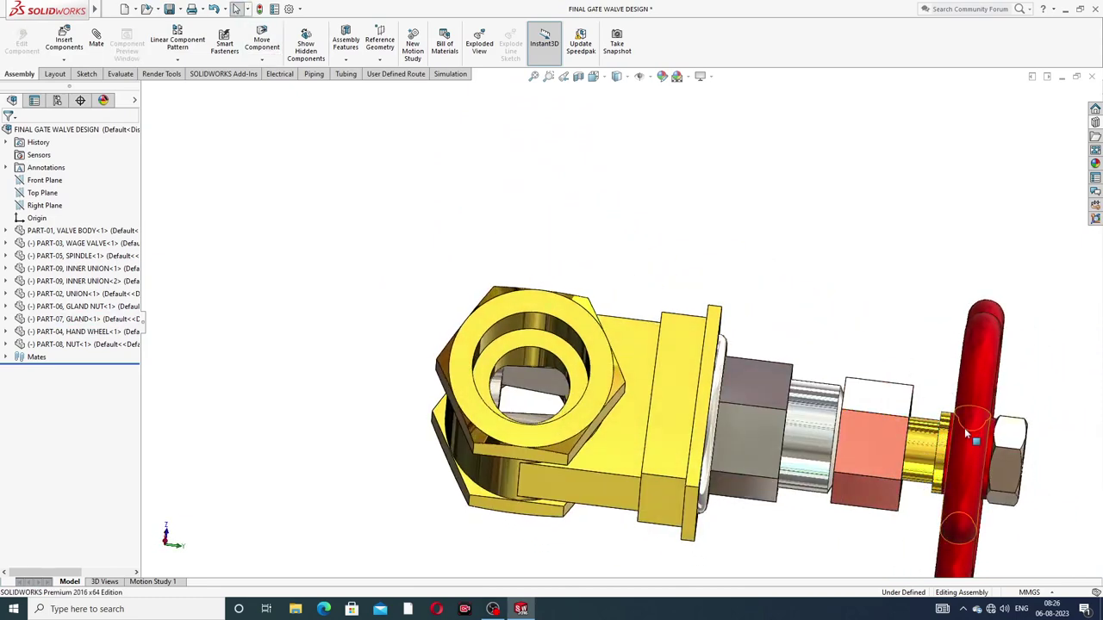
middle_click_drag(963, 428, 924, 323)
scroll(922, 316, "down", 4)
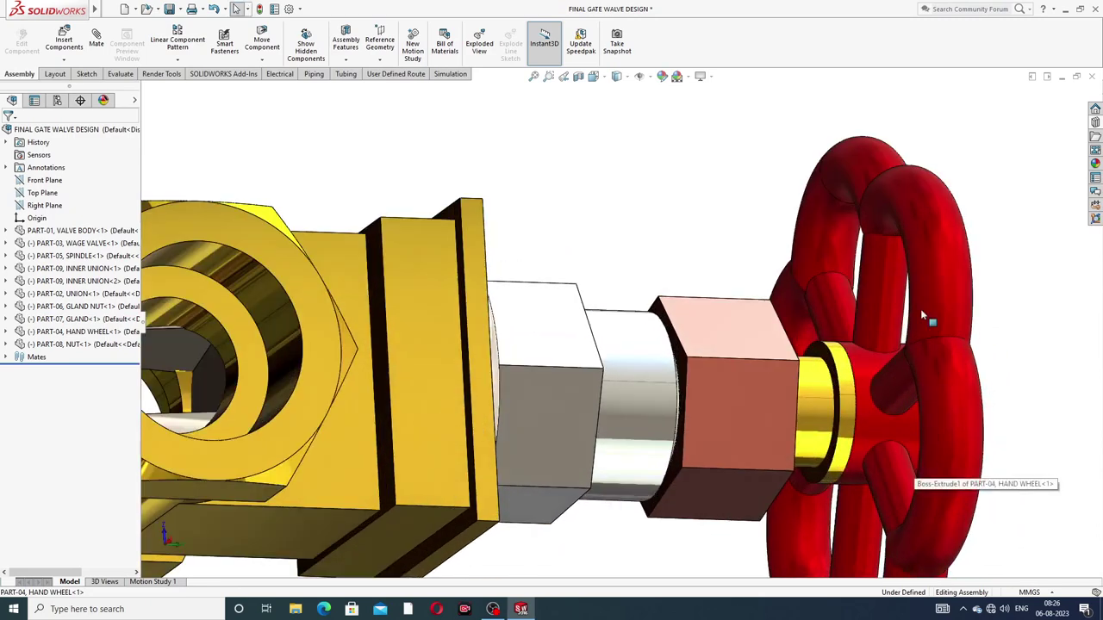
scroll(846, 365, "up", 4)
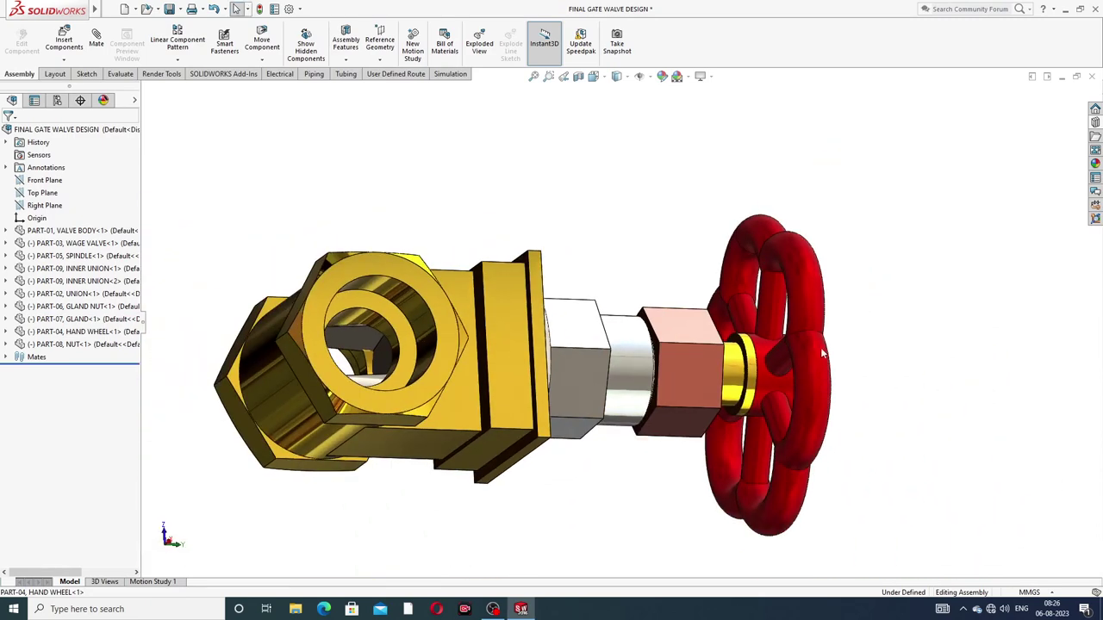
left_click_drag(820, 347, 818, 258)
left_click(829, 222)
scroll(829, 223, "up", 3)
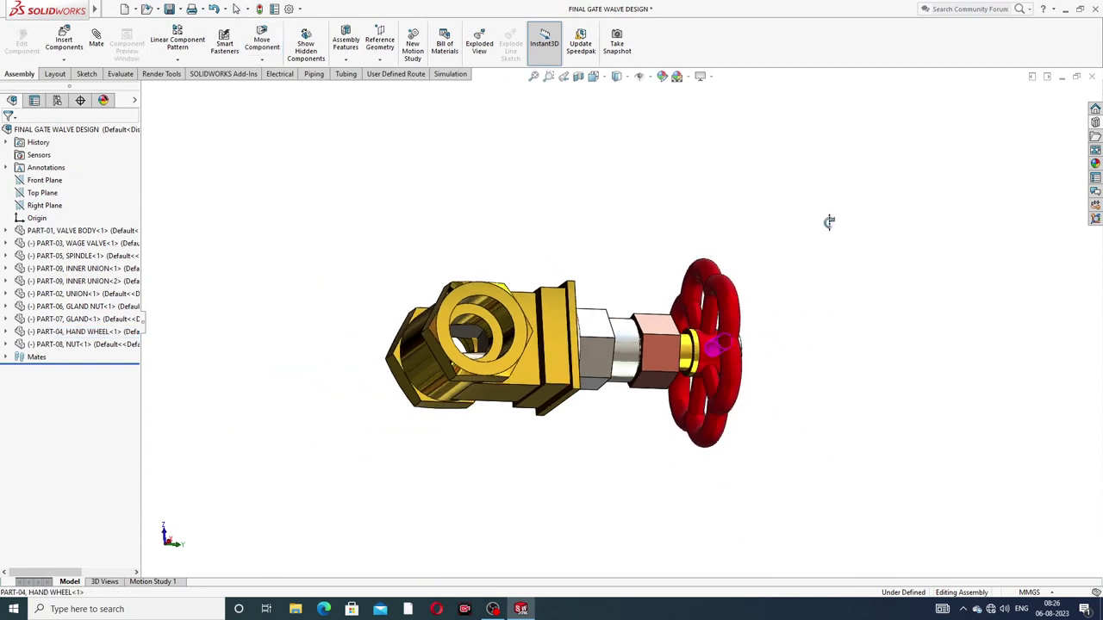
Set the view orientation to Isometric with the whole gate valve in view
left_click(593, 76)
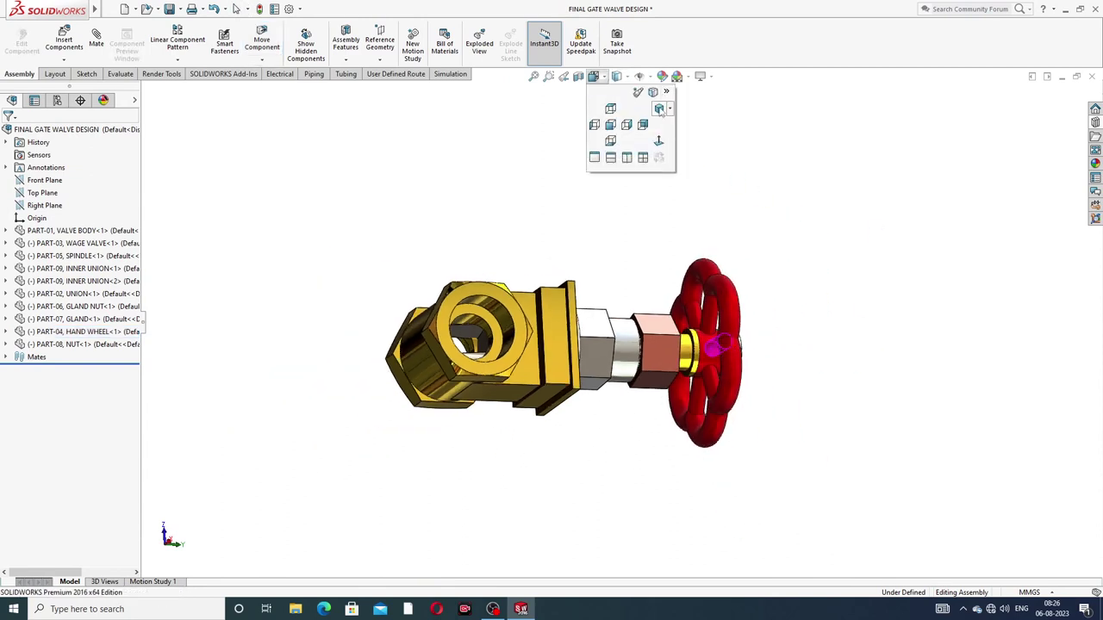
left_click(669, 110)
left_click(681, 121)
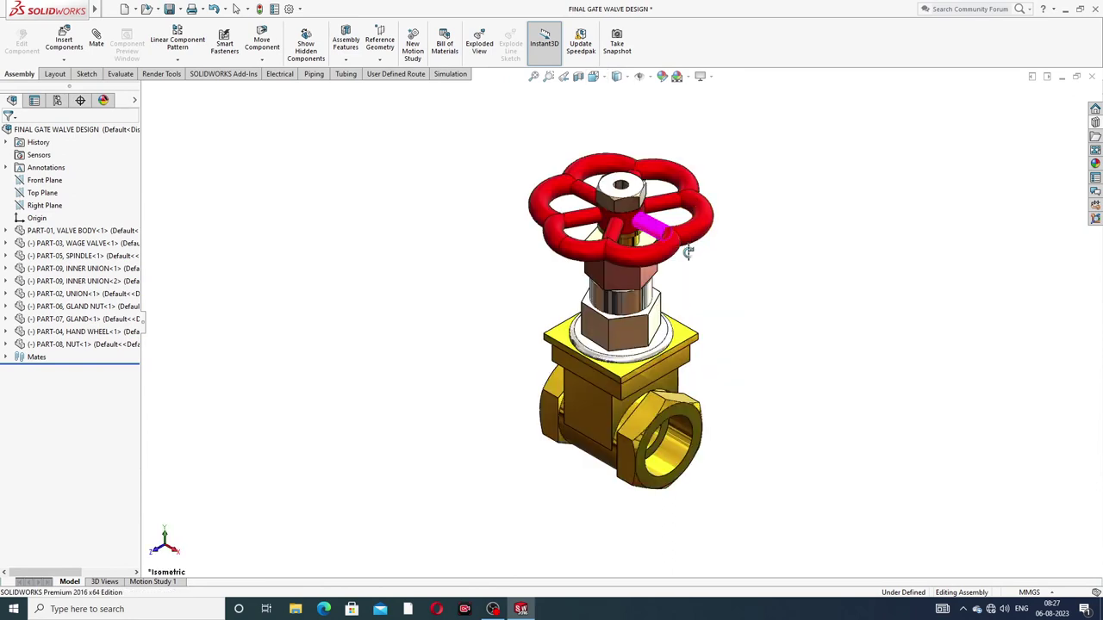
scroll(621, 282, "up", 2)
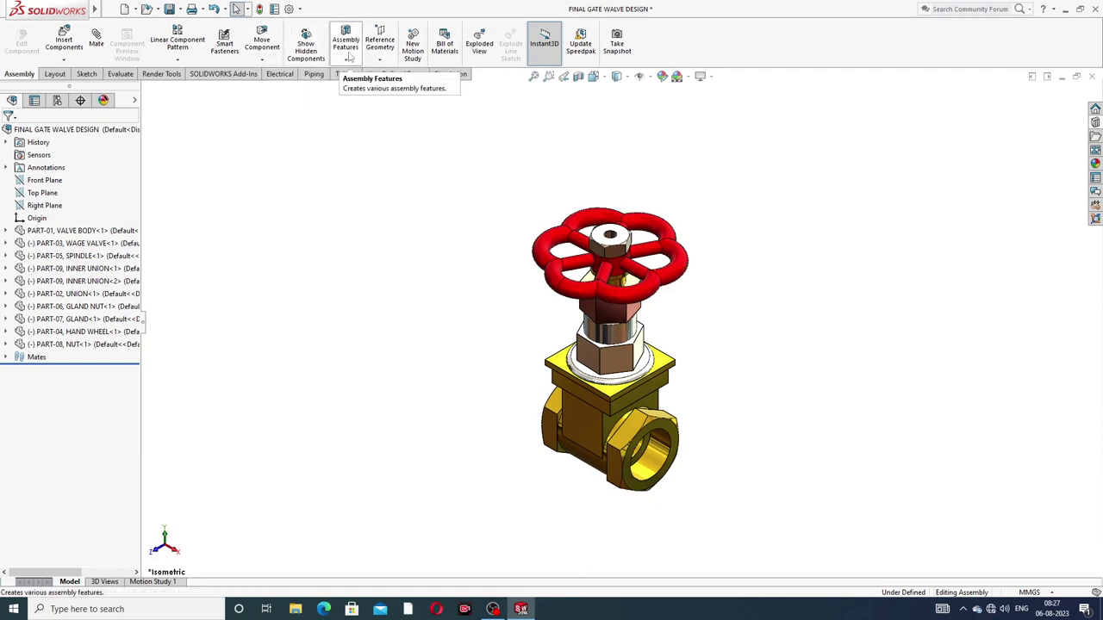
Create a new motion study and add a constant-speed rotary motor to the hub face of PART-04, HAND WHEEL
left_click(413, 52)
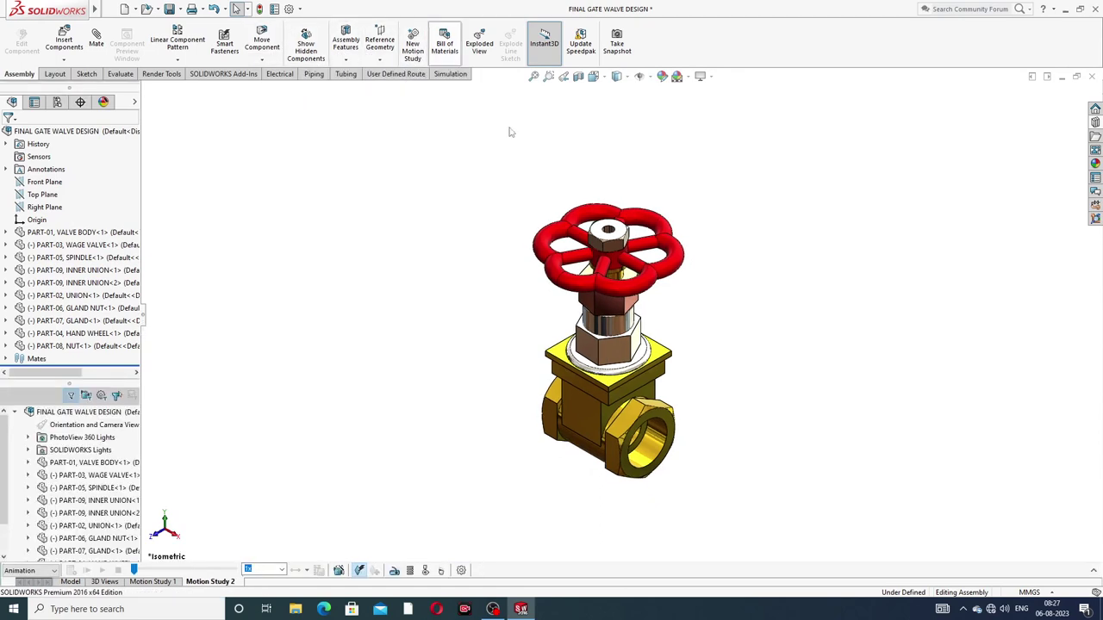
left_click(1095, 573)
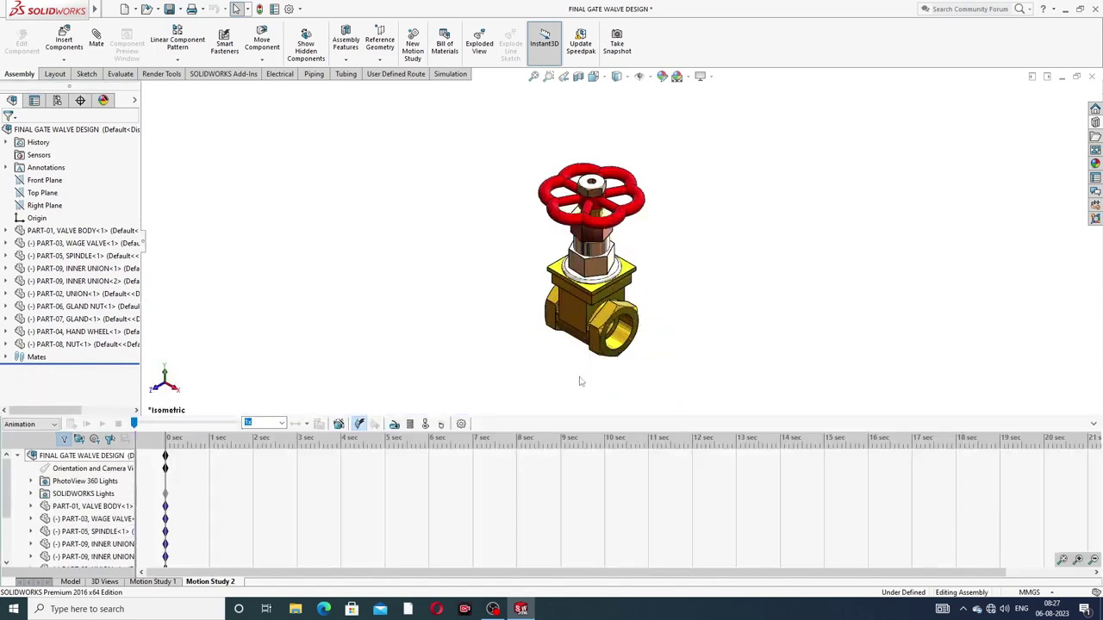
left_click(394, 424)
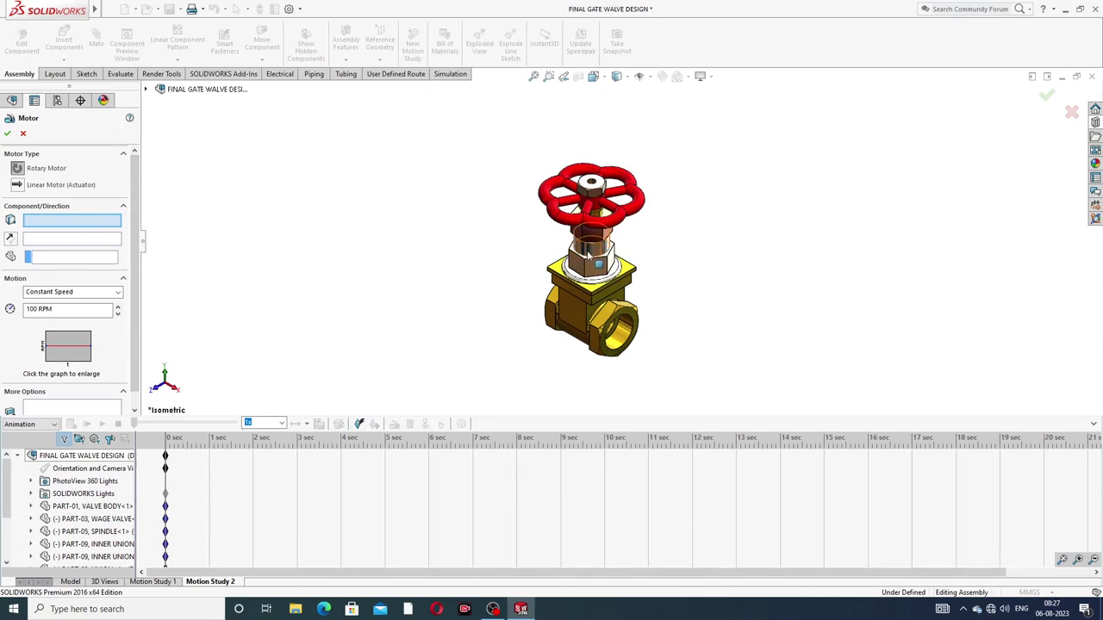
scroll(590, 216, "down", 5)
left_click(613, 176)
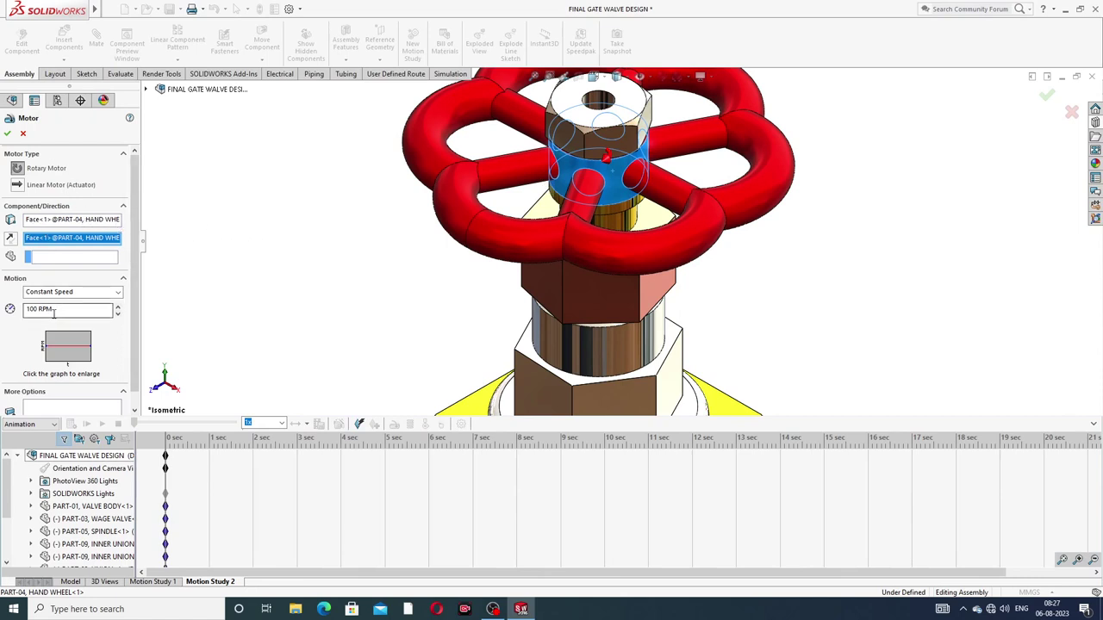
left_click_drag(53, 313, 2, 316)
left_click(7, 134)
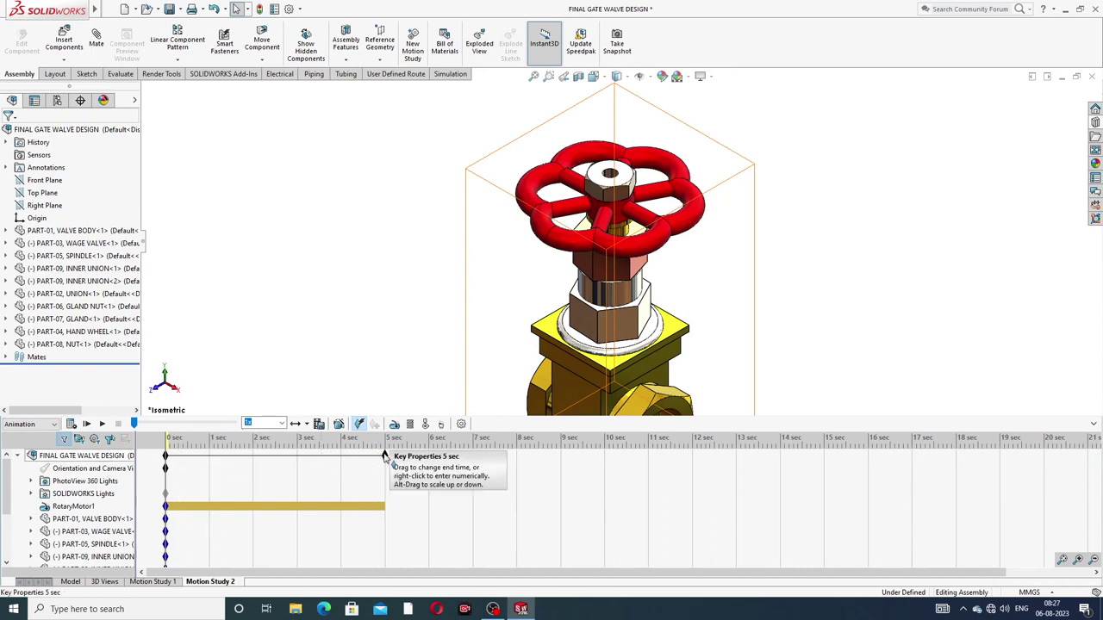
Extend the duration of the motion study to 10 seconds
left_click_drag(386, 455, 404, 458)
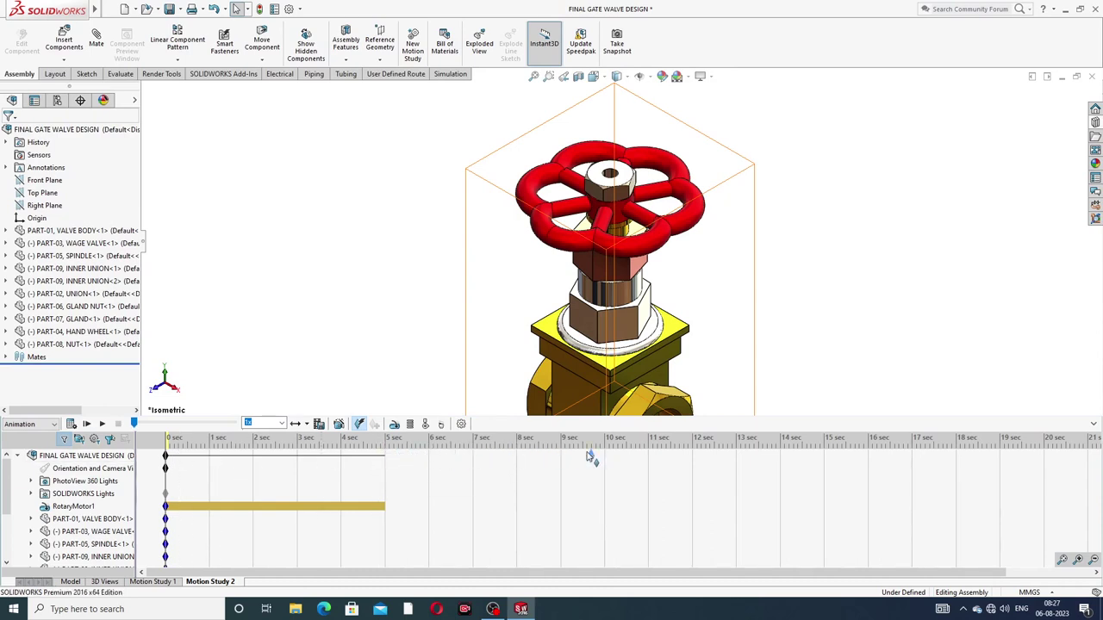
left_click_drag(607, 457, 606, 457)
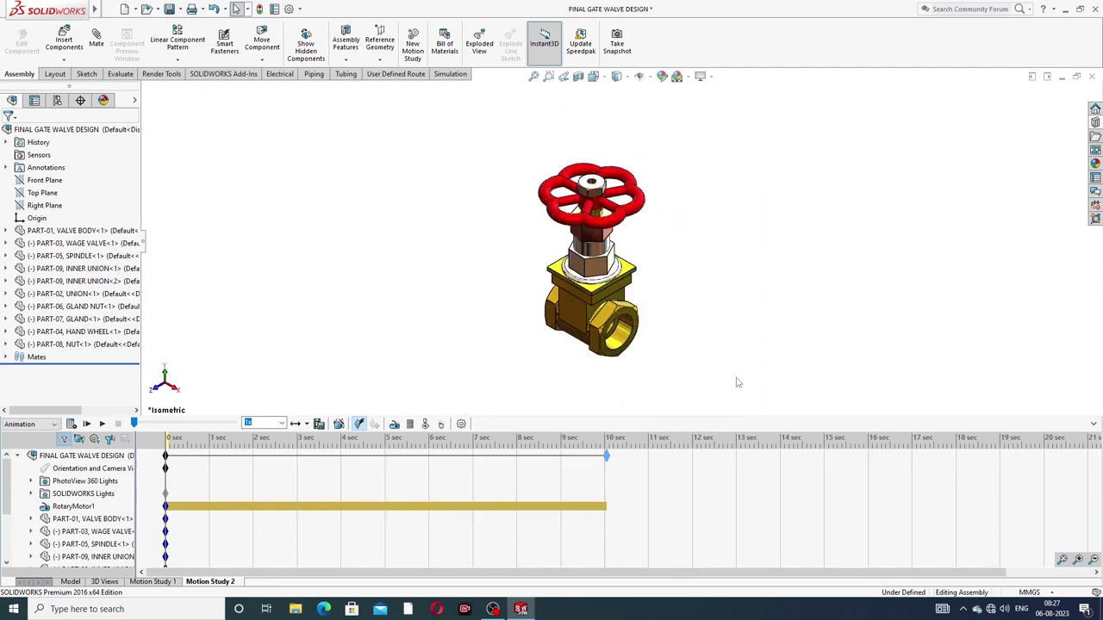
scroll(749, 373, "up", 3)
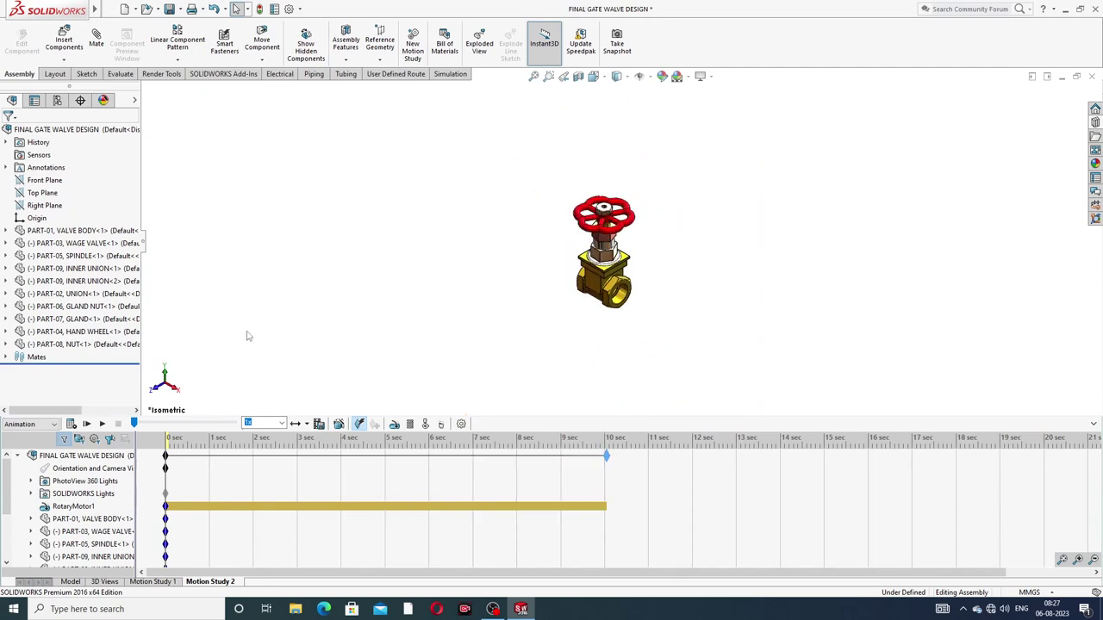
Check the animation's playback mode options and collapse the motion study timeline to enlarge the model view
left_click(305, 423)
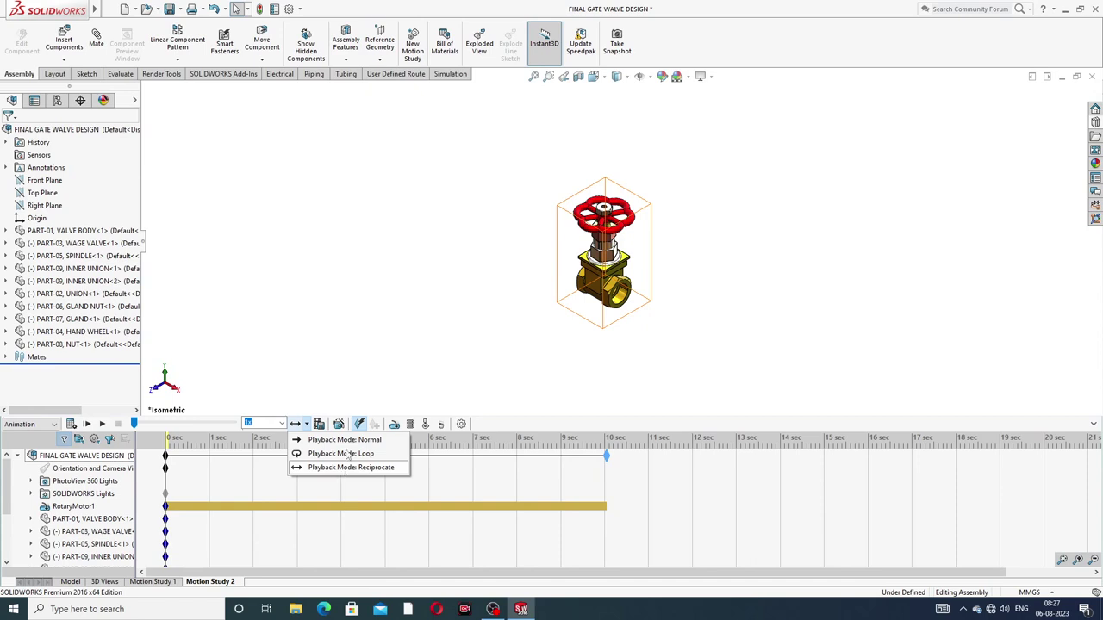
left_click(363, 363)
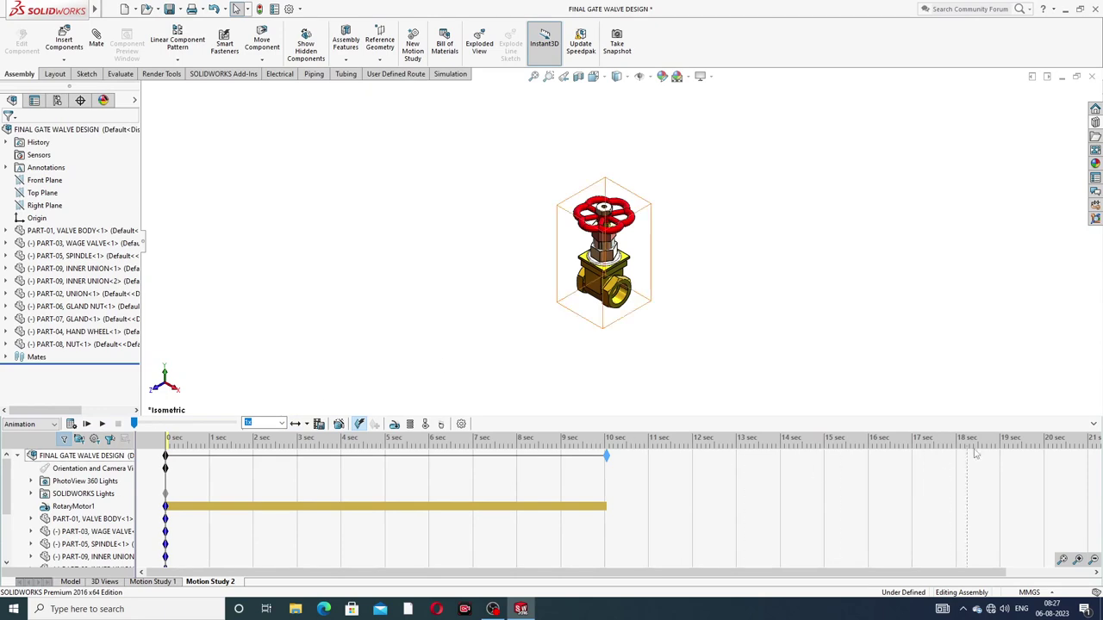
left_click(1095, 423)
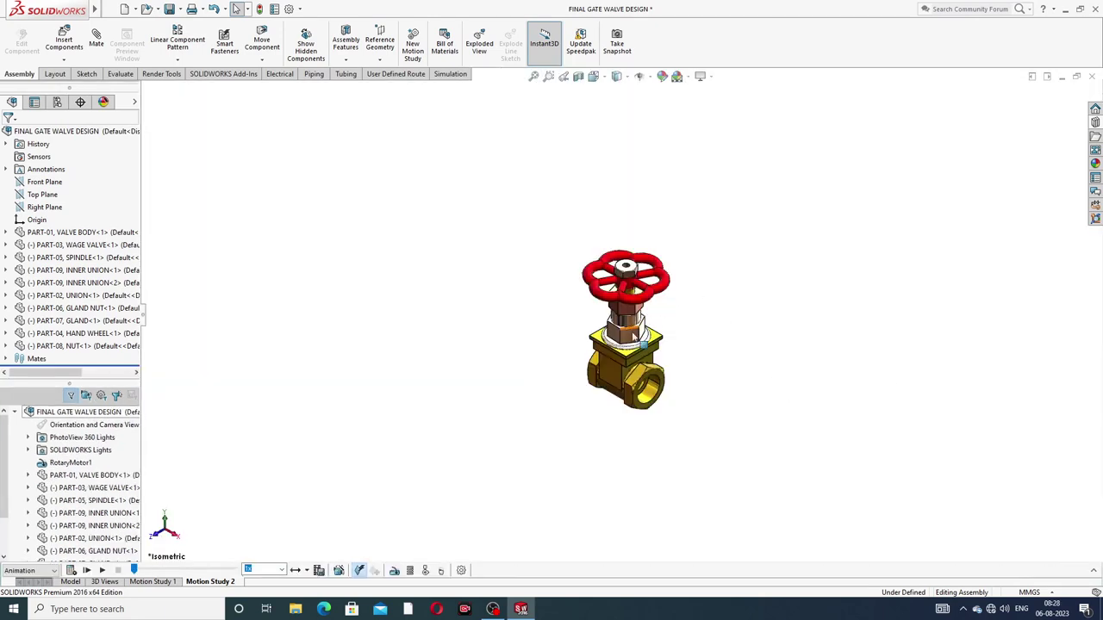
Play the motion study animation and inspect the turning hand wheel from several angles, returning to the Isometric view
key("f")
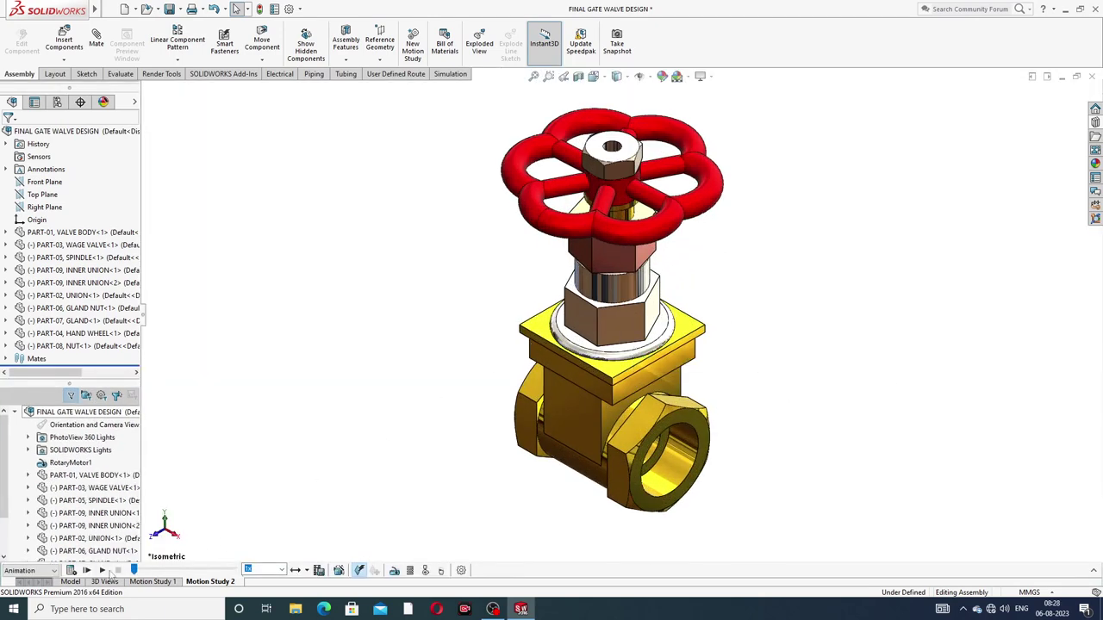
left_click(101, 571)
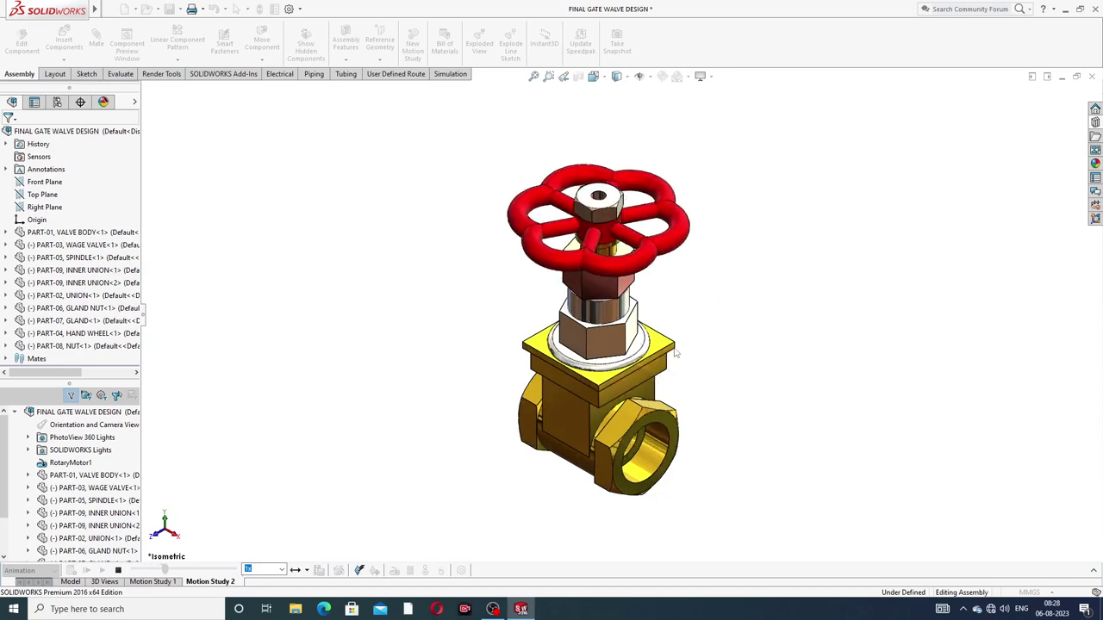
middle_click_drag(716, 281, 721, 347)
middle_click_drag(709, 418, 685, 335)
scroll(732, 428, "down", 4)
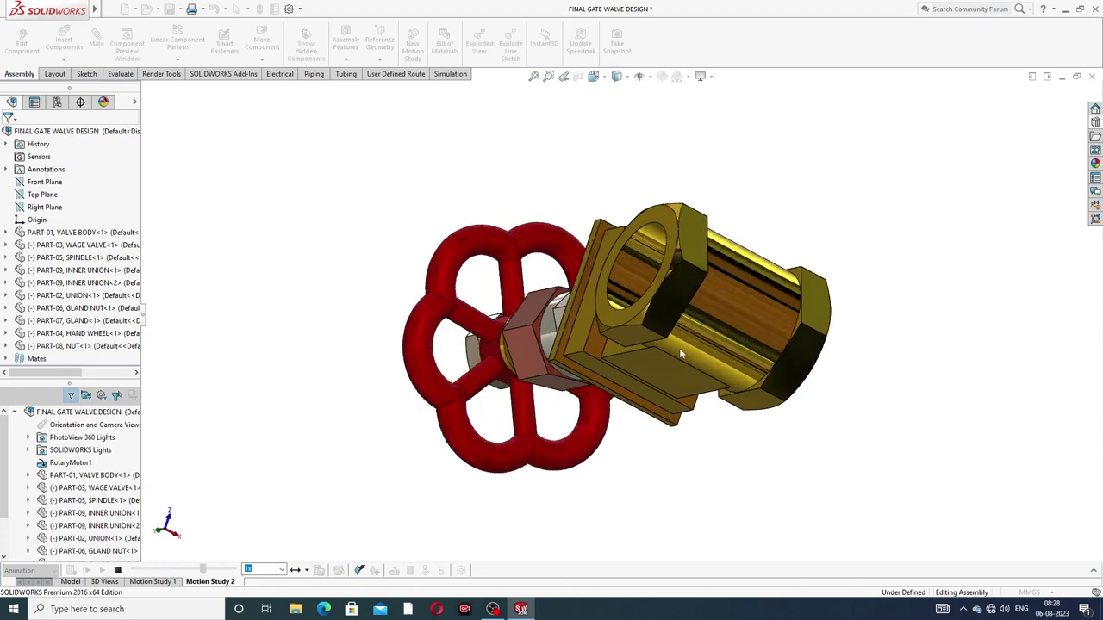
middle_click_drag(733, 428, 738, 437)
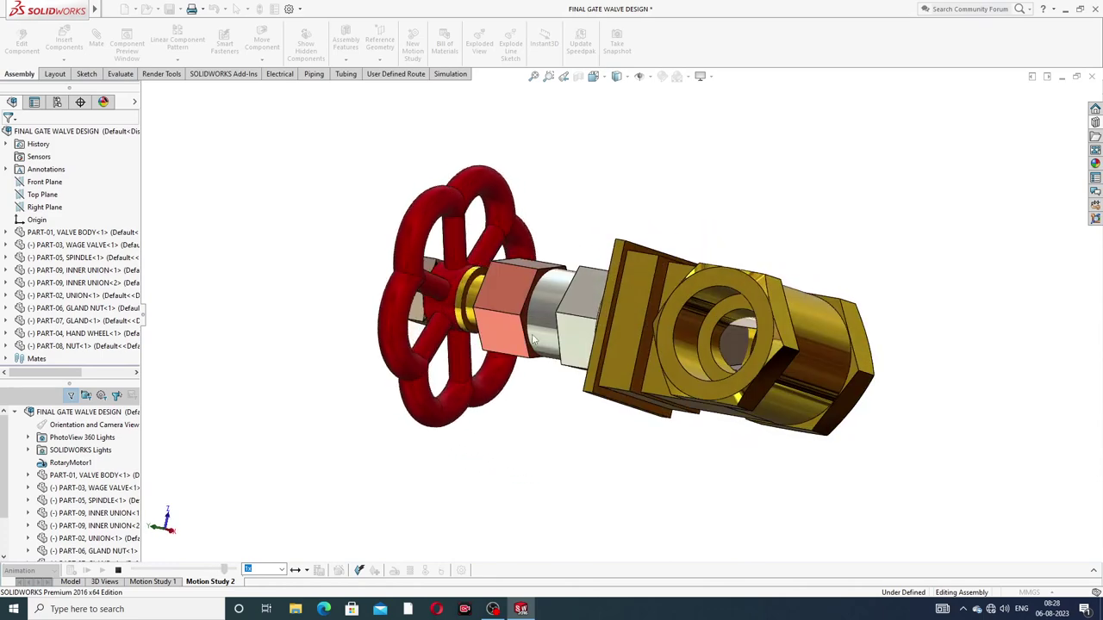
middle_click_drag(600, 301, 714, 236)
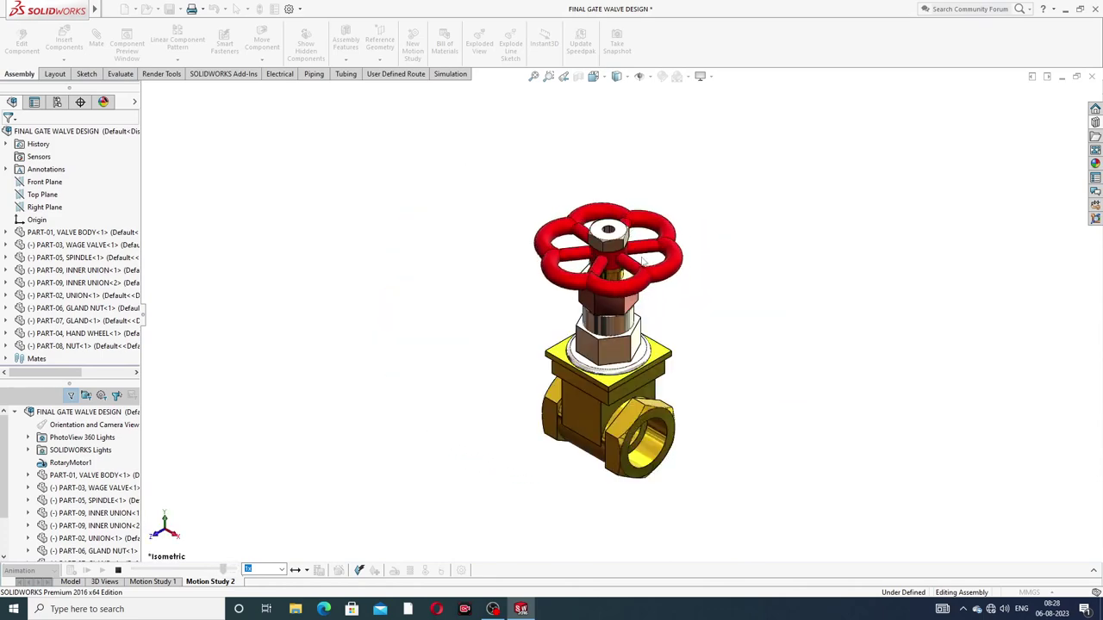
key("ctrl+7")
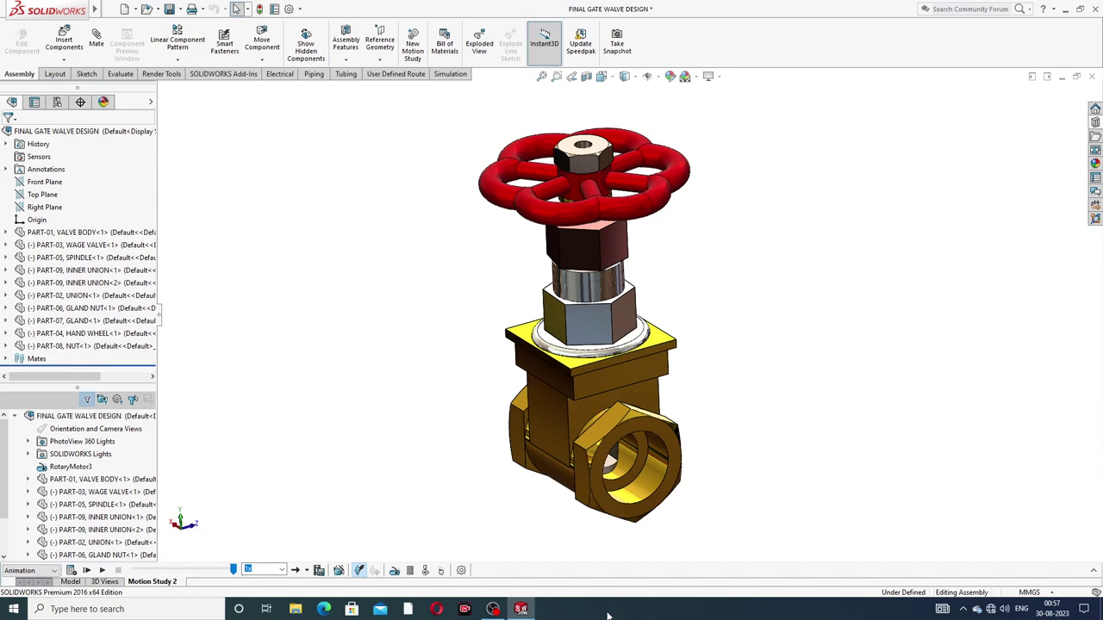
Create a new motion study, delete Motion Study 2 and open Motion Study 1
left_click(86, 571)
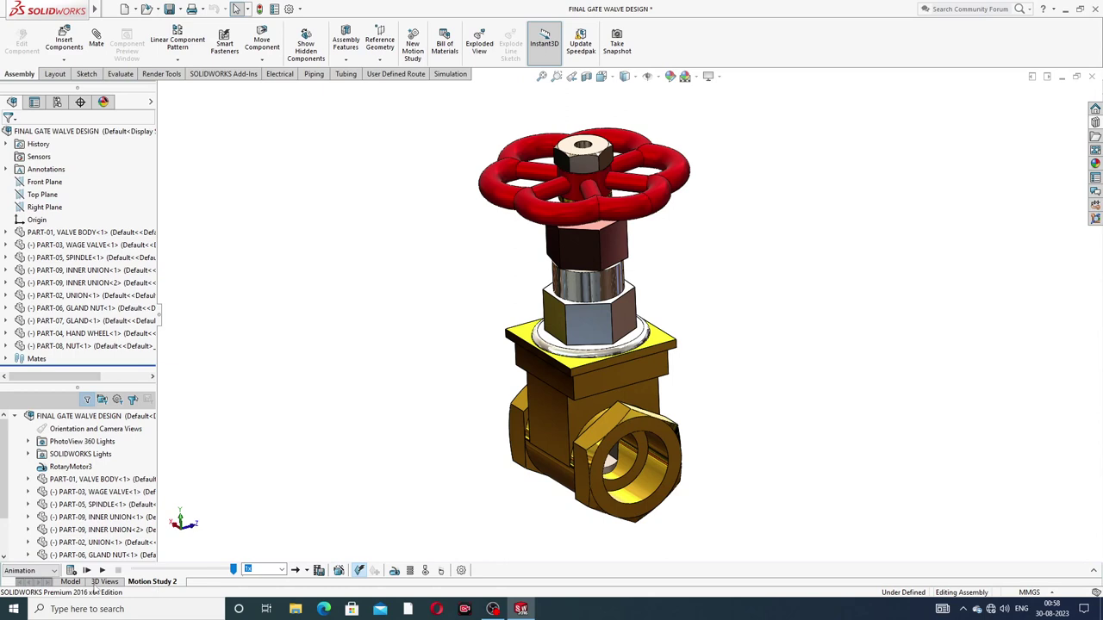
left_click(414, 50)
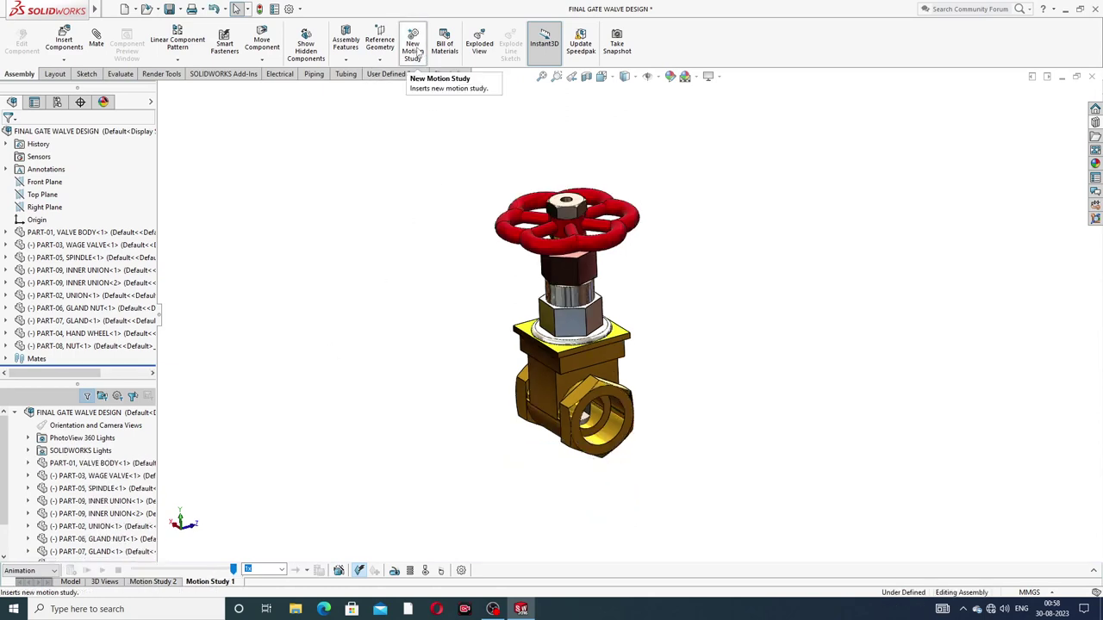
left_click(163, 583)
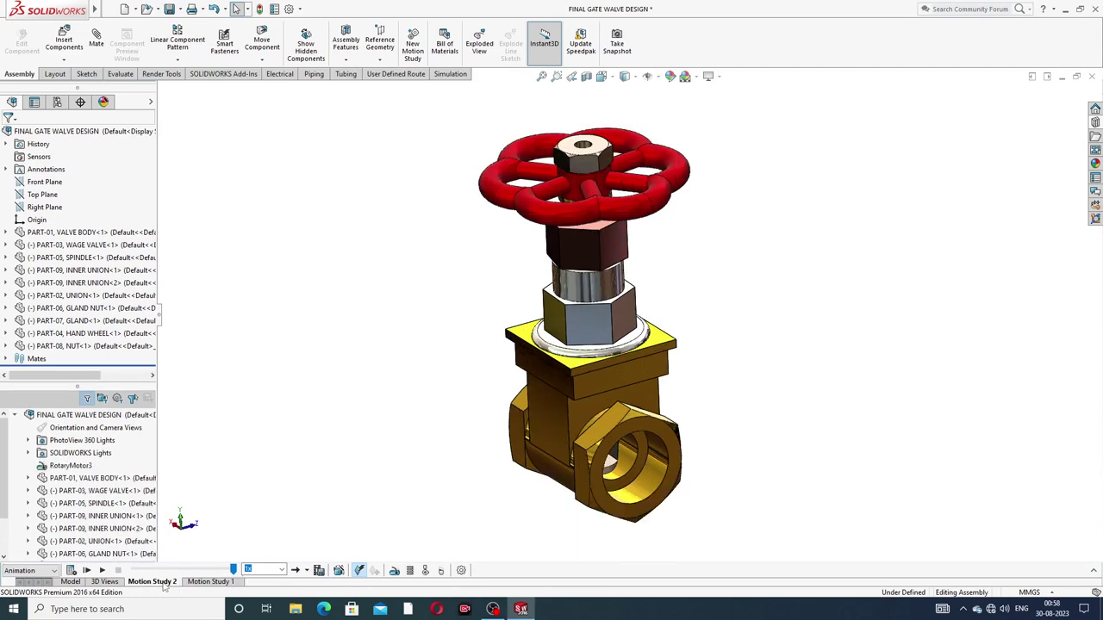
right_click(163, 584)
left_click(140, 528)
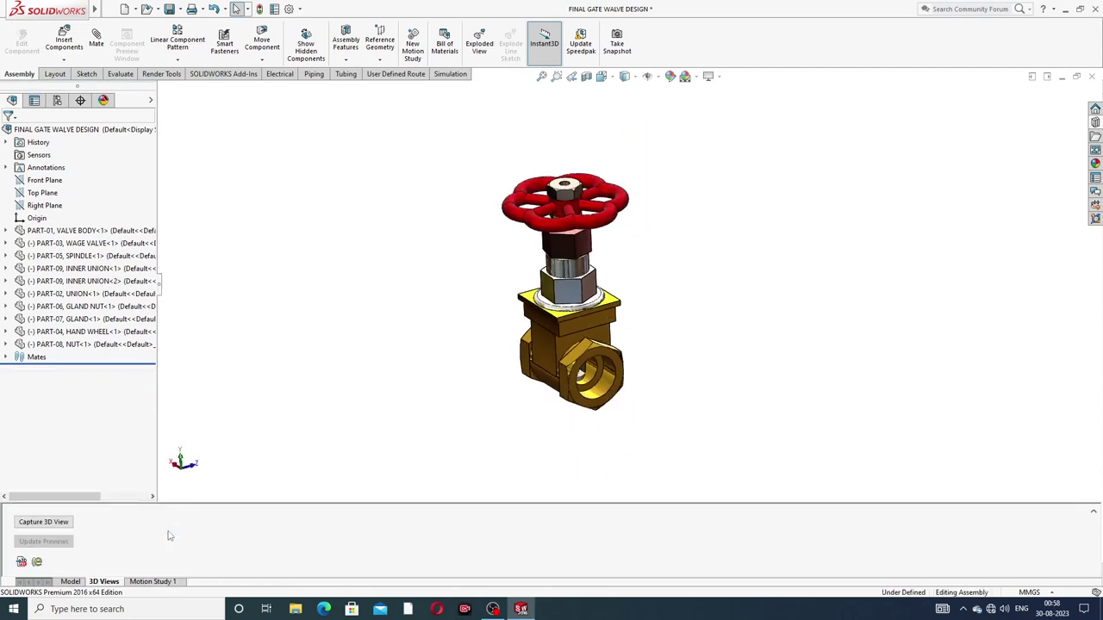
left_click(165, 583)
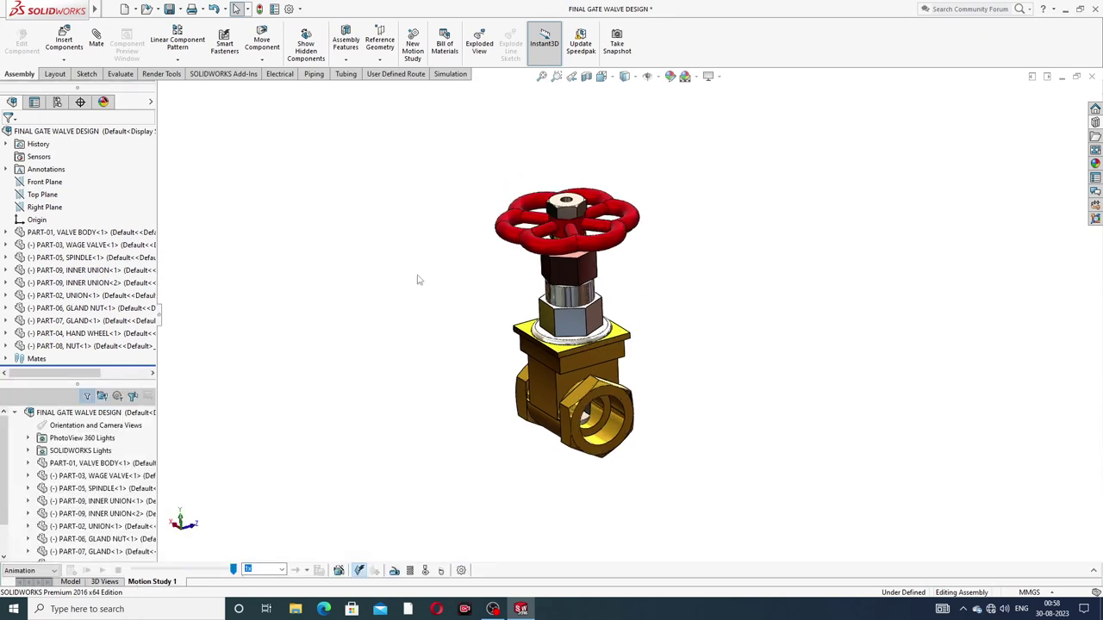
Examine the assembled gate valve from an angled view showing the hand wheel, gland nut, union and valve body port
scroll(617, 307, "down", 2)
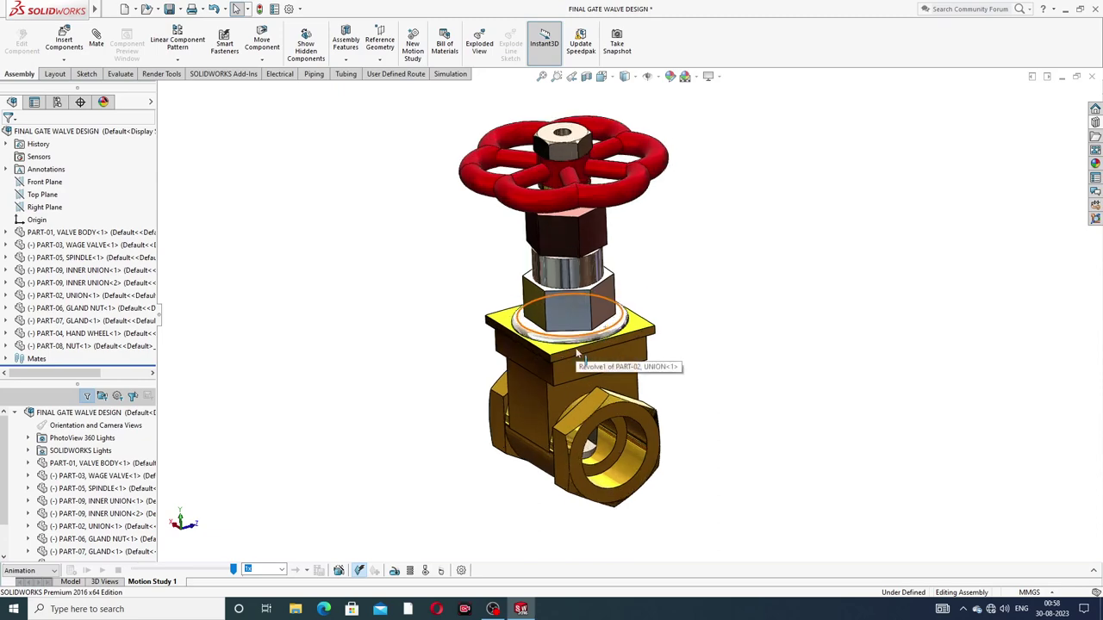
scroll(598, 342, "down", 2)
middle_click_drag(598, 342, 662, 345)
scroll(662, 344, "up", 2)
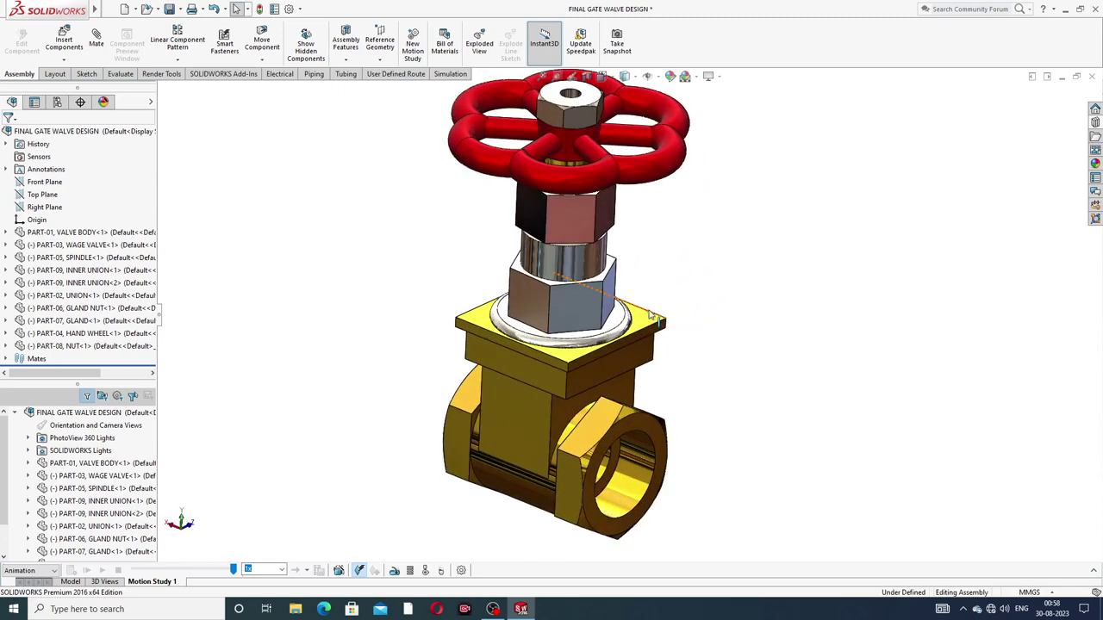
scroll(639, 225, "down", 1)
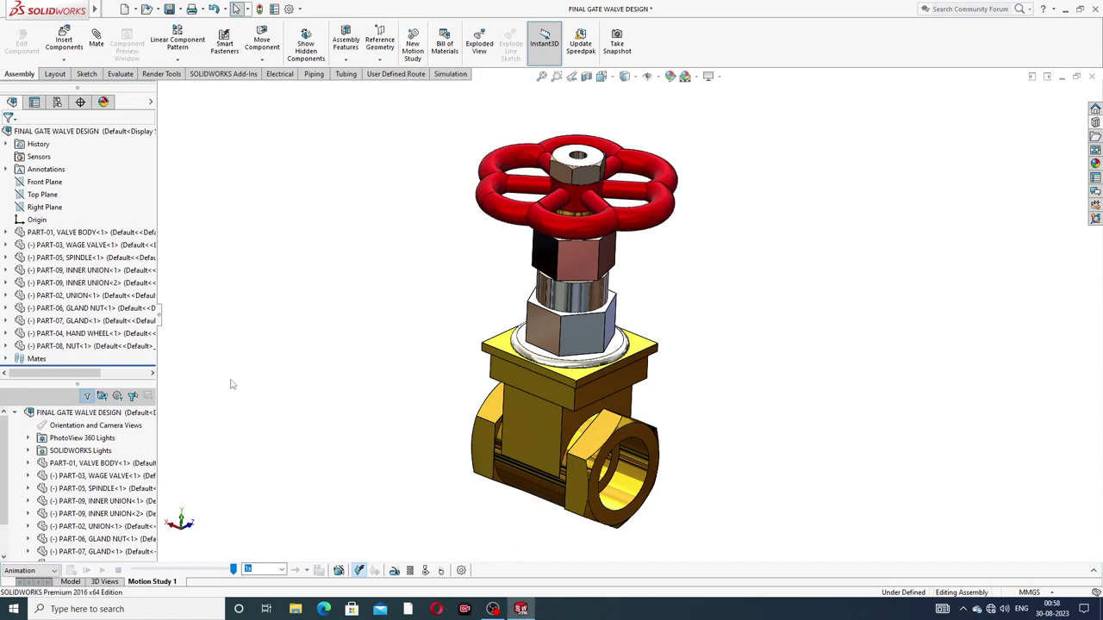
right_click(162, 583)
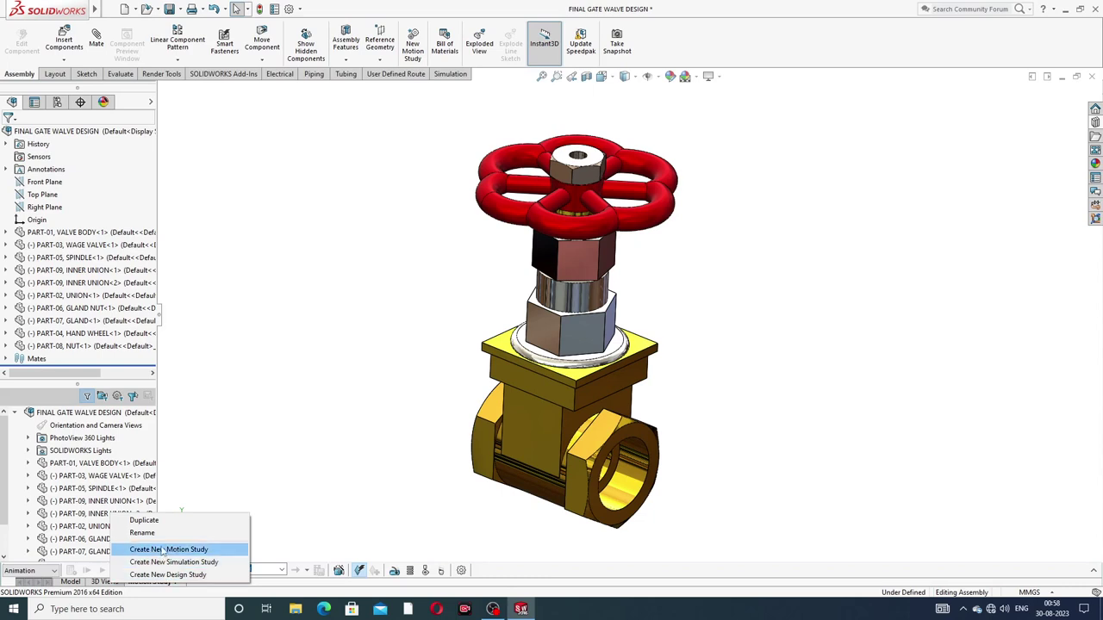
left_click(300, 475)
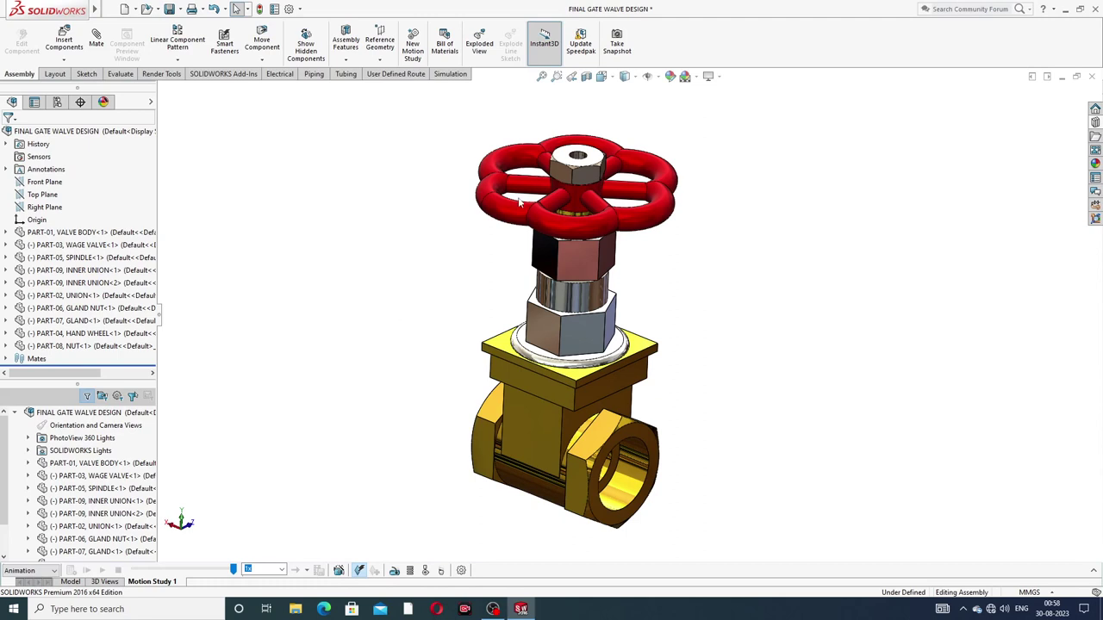
scroll(519, 202, "down", 2)
scroll(586, 275, "up", 2)
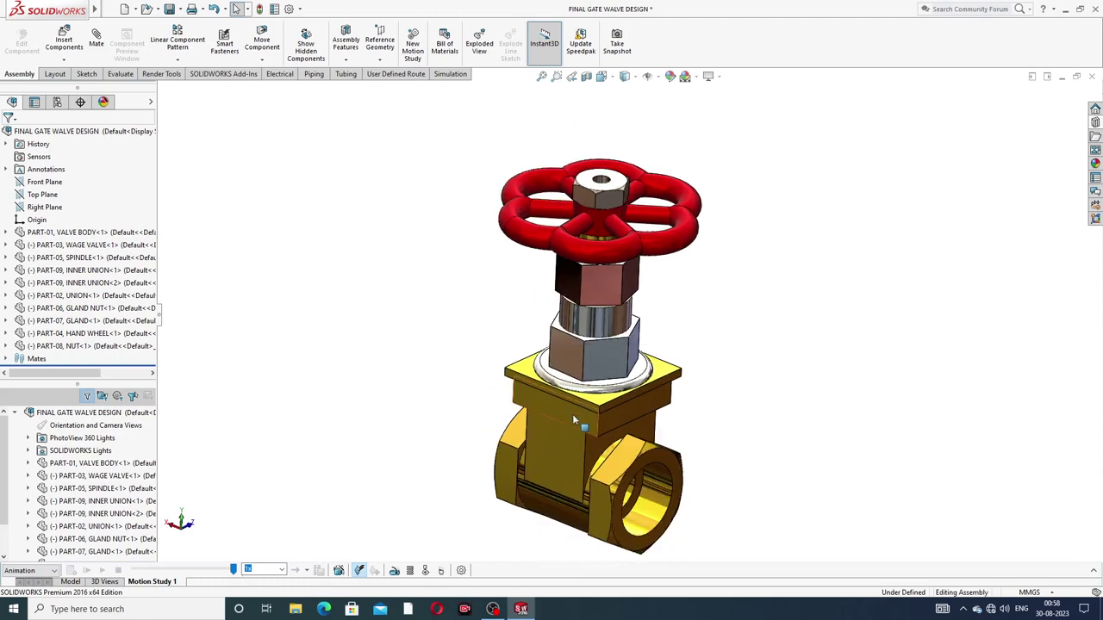
middle_click_drag(572, 420, 582, 465)
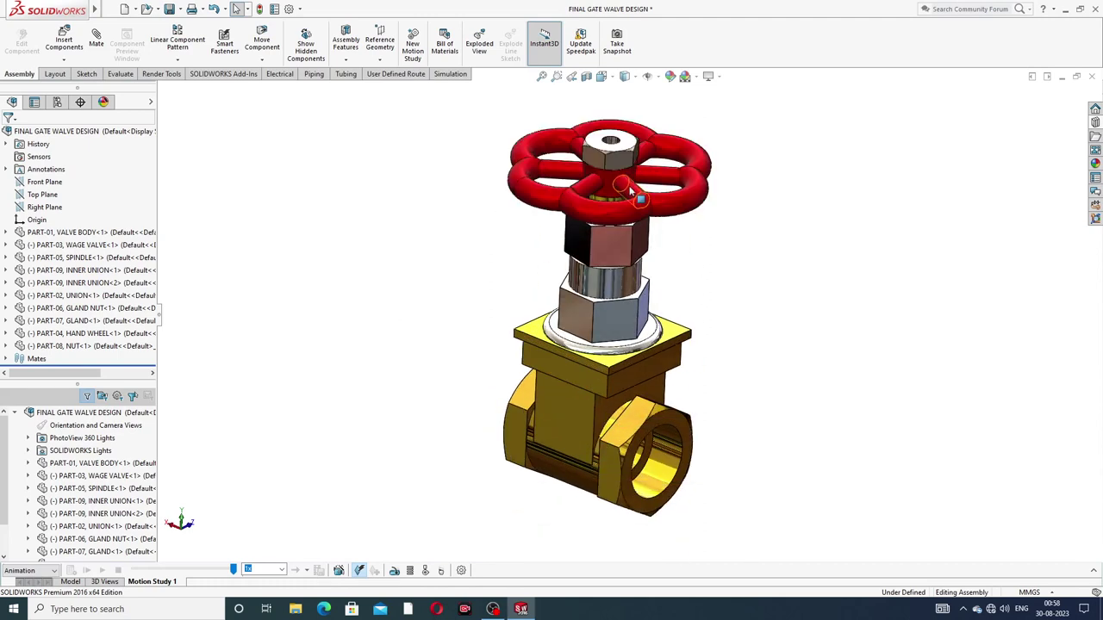
Start an exploded view and move PART-08, NUT out along Z and PART-04, HAND WHEEL out along X
left_click(480, 50)
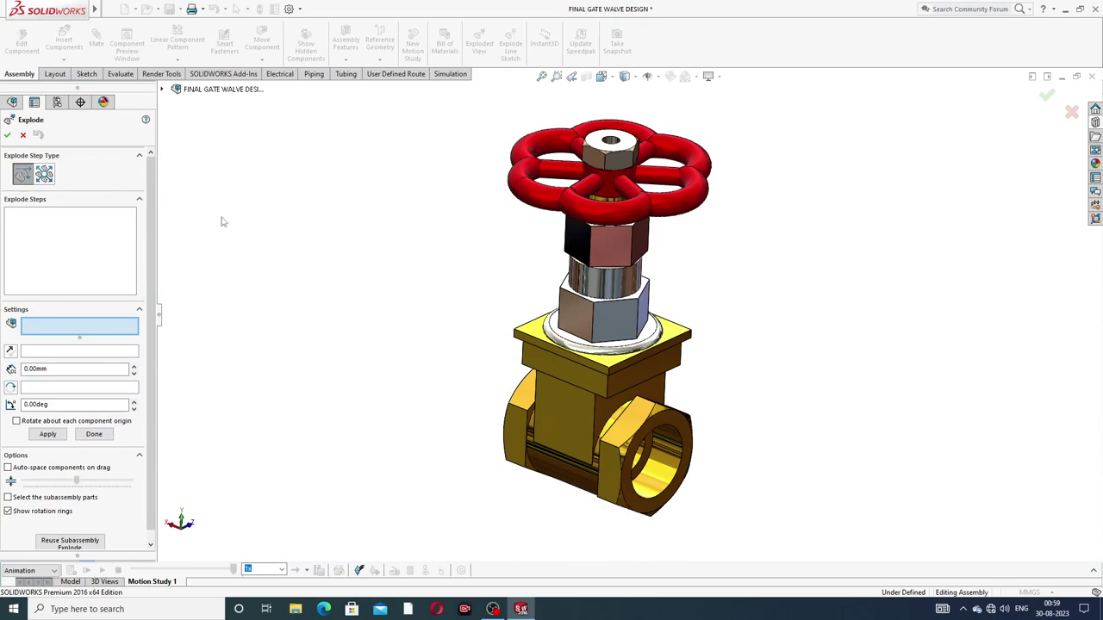
left_click(623, 155)
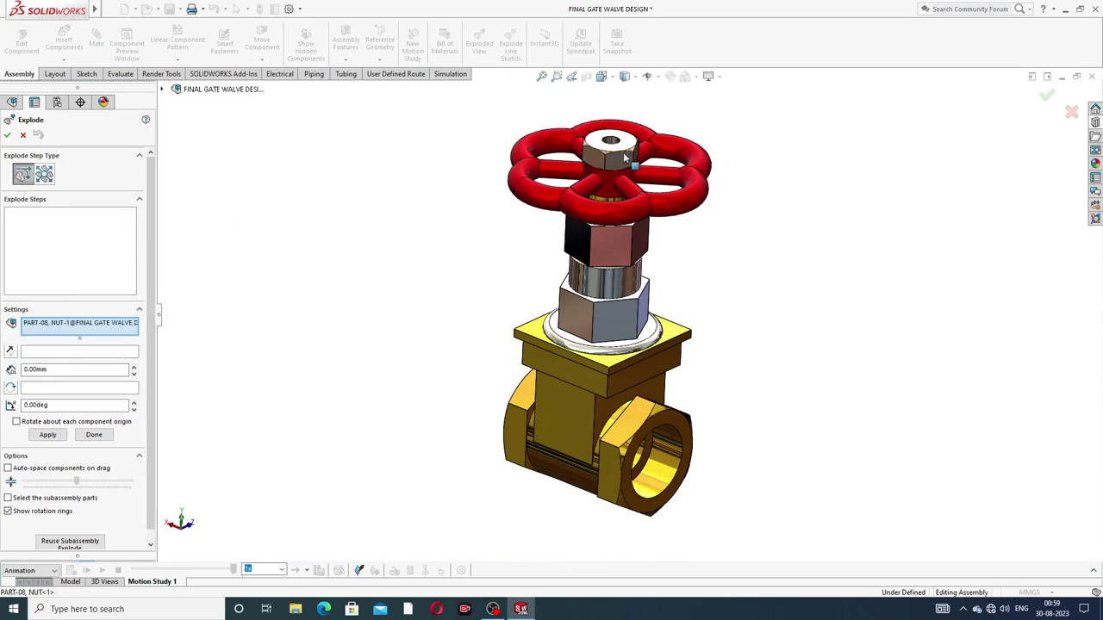
left_click_drag(651, 131, 780, 112)
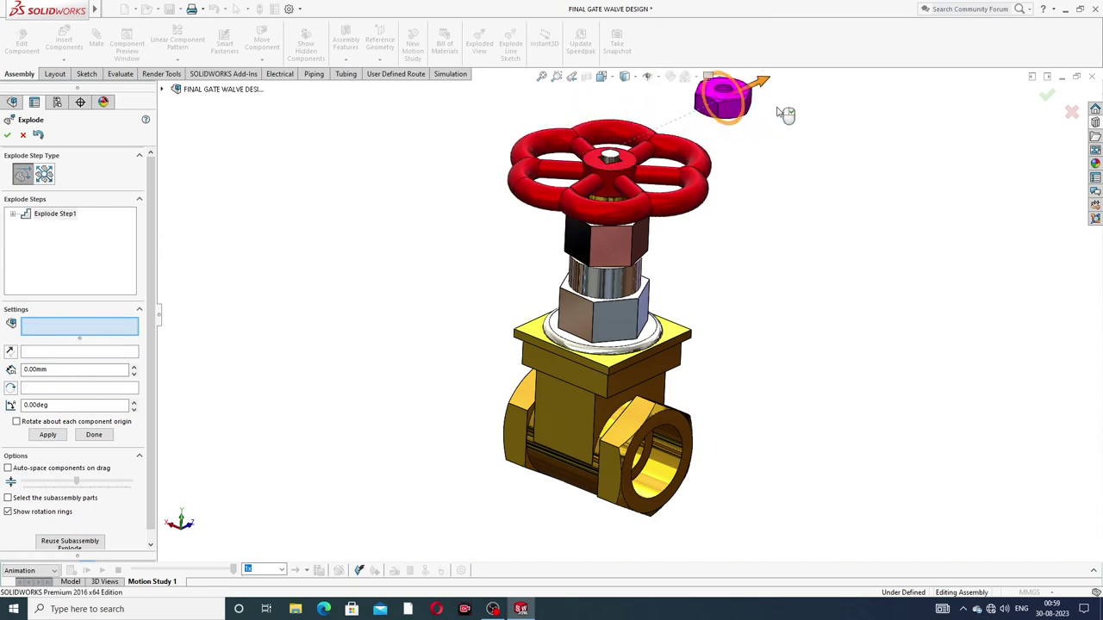
left_click(708, 174)
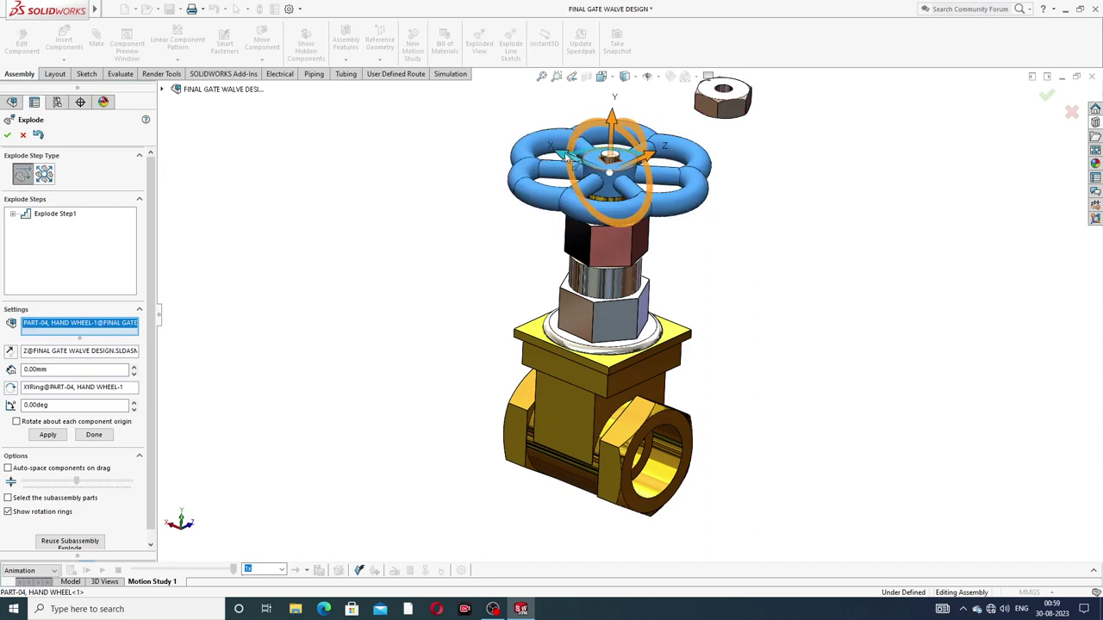
left_click_drag(568, 158, 413, 166)
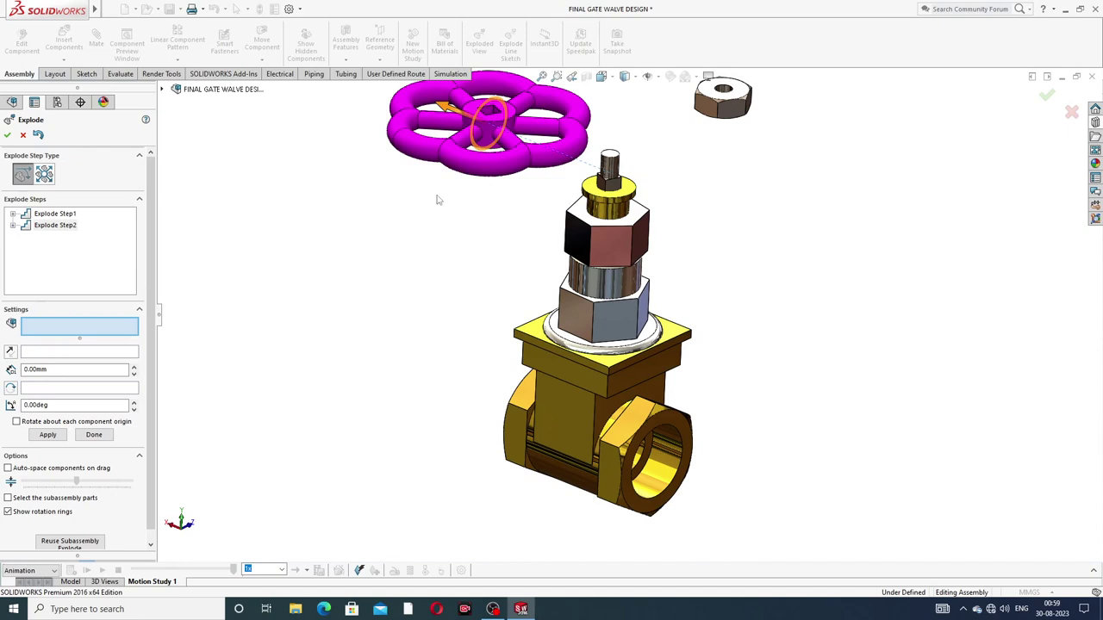
Add explode steps moving PART-07, GLAND and PART-06, GLAND NUT away from the spindle along Z
left_click(615, 207)
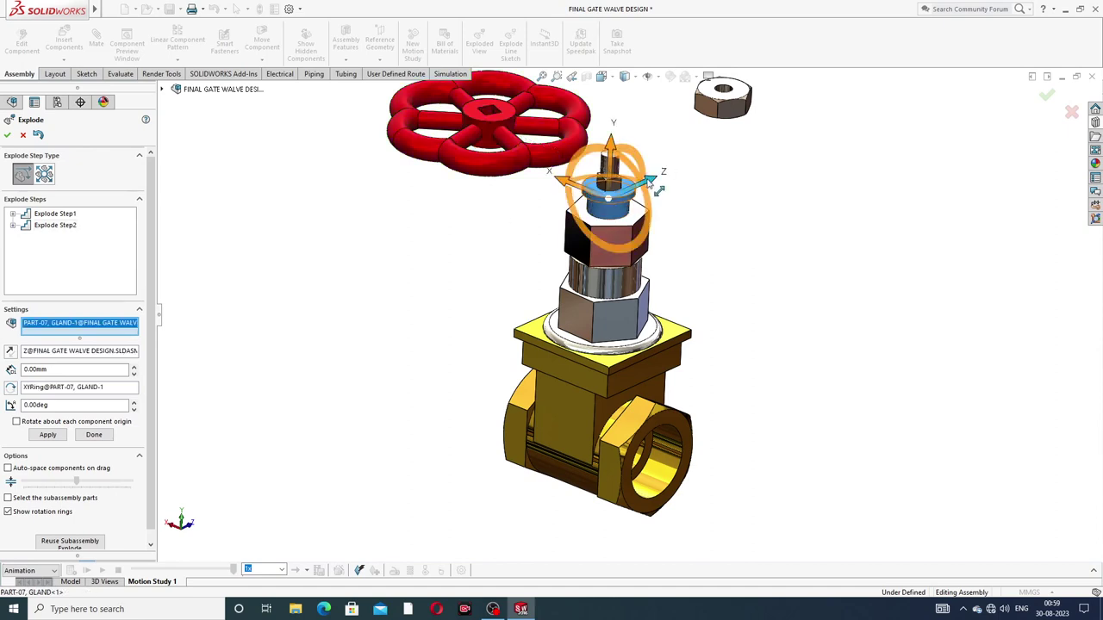
left_click_drag(648, 180, 839, 129)
left_click(630, 248)
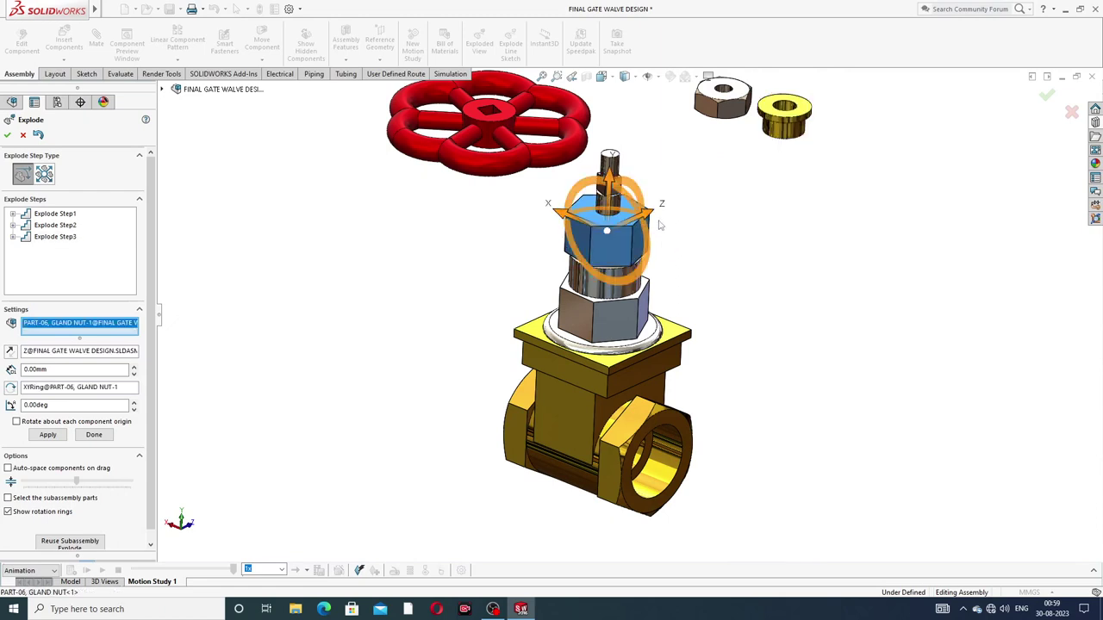
left_click_drag(660, 221, 792, 185)
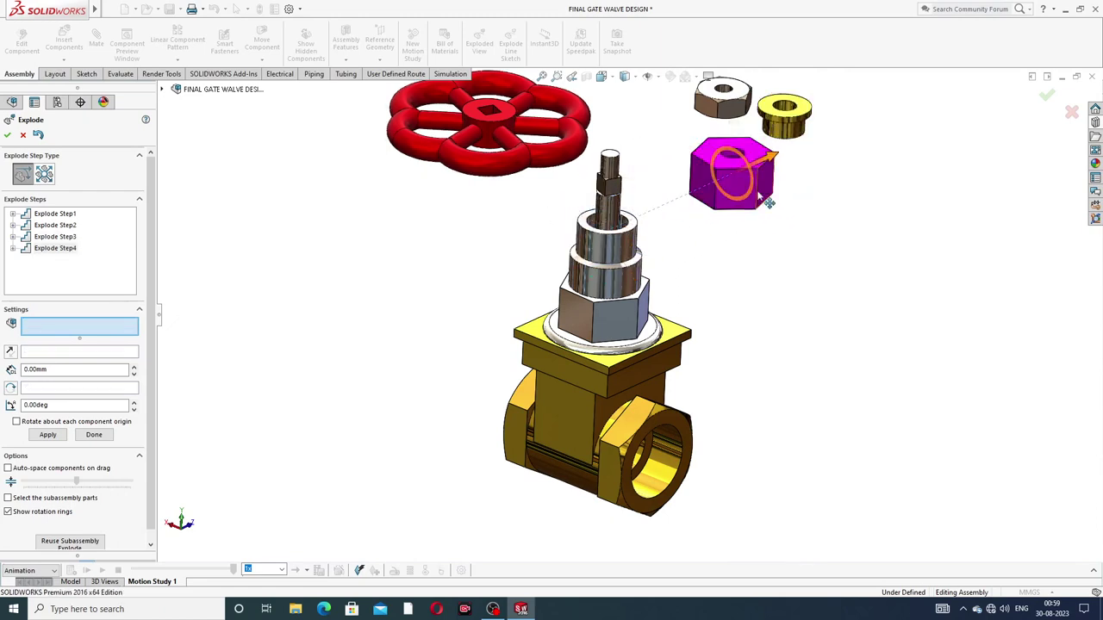
Explode PART-02, UNION along X below the hand wheel, and both PART-09, INNER UNION halves along Z
left_click(566, 280)
left_click_drag(566, 280, 412, 269)
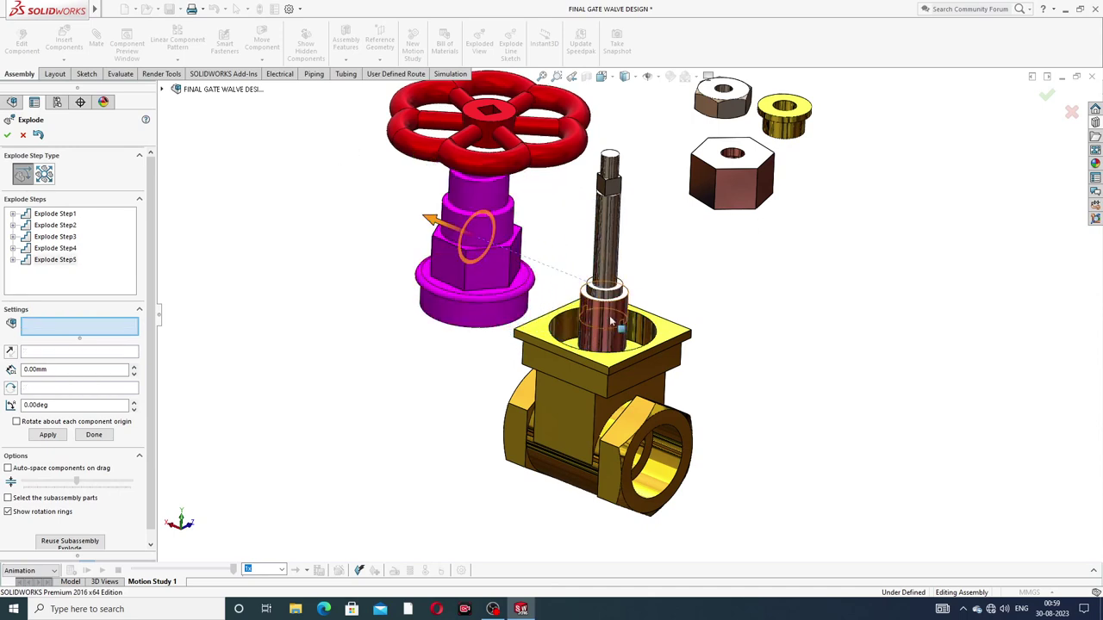
left_click(614, 284)
left_click_drag(654, 272, 828, 257)
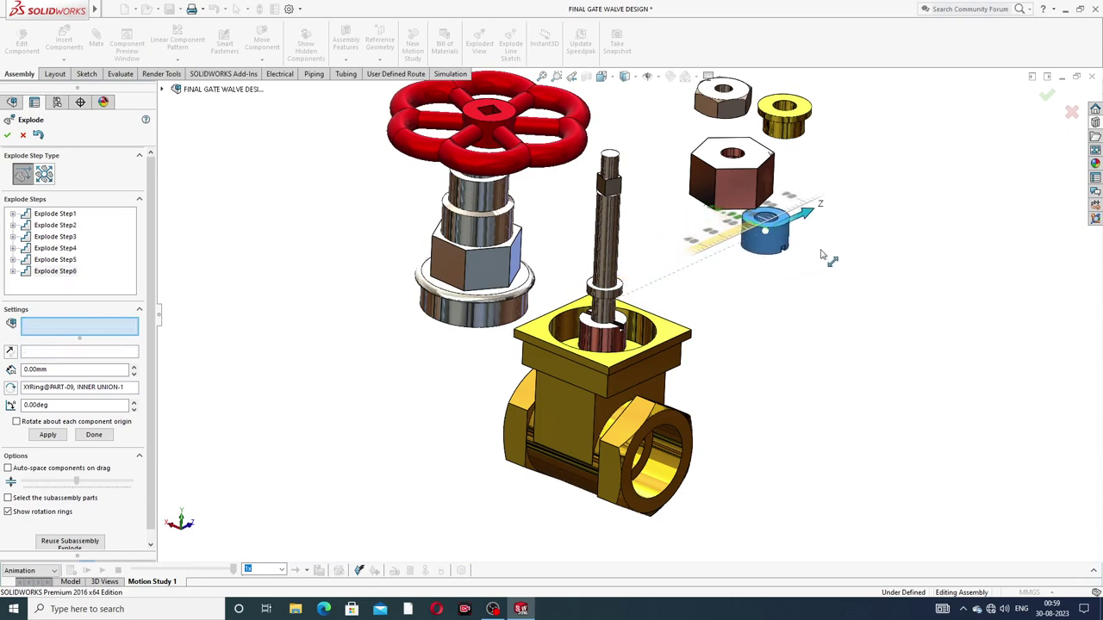
left_click(633, 328)
left_click_drag(646, 313, 761, 269)
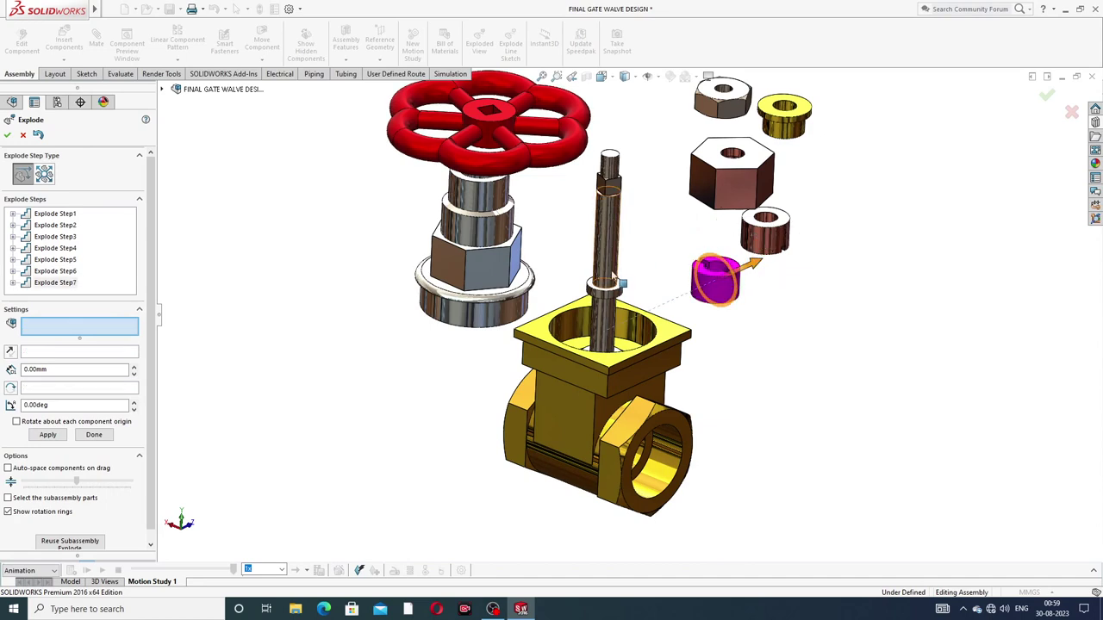
Explode PART-05, SPINDLE along Z beside the valve body and raise PART-03, WAGE VALVE along Y above it
left_click(613, 274)
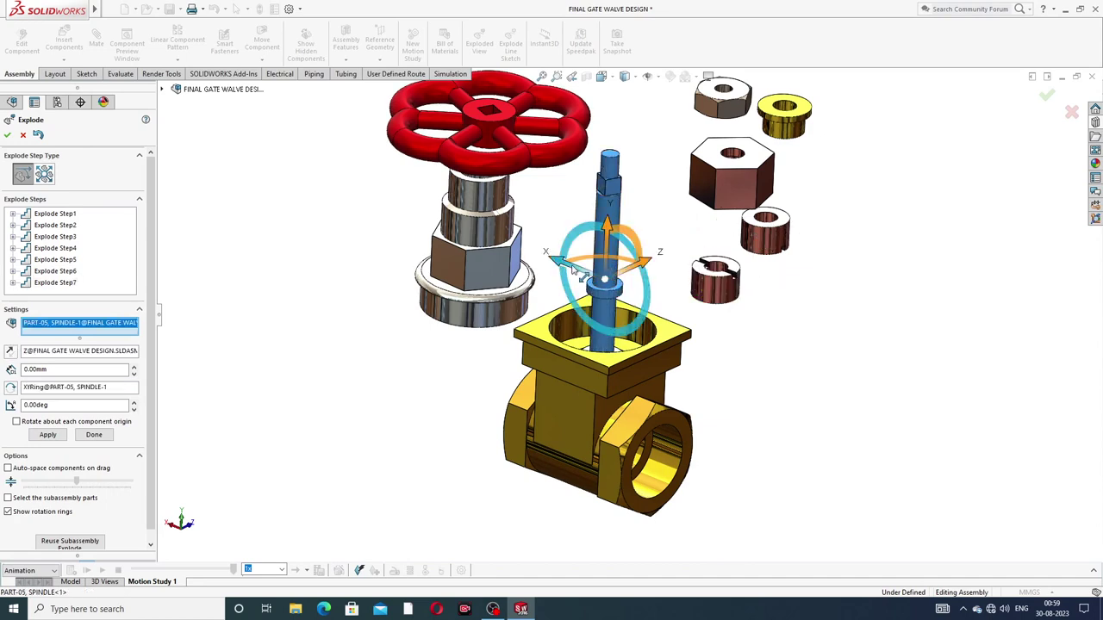
left_click_drag(639, 269, 715, 269)
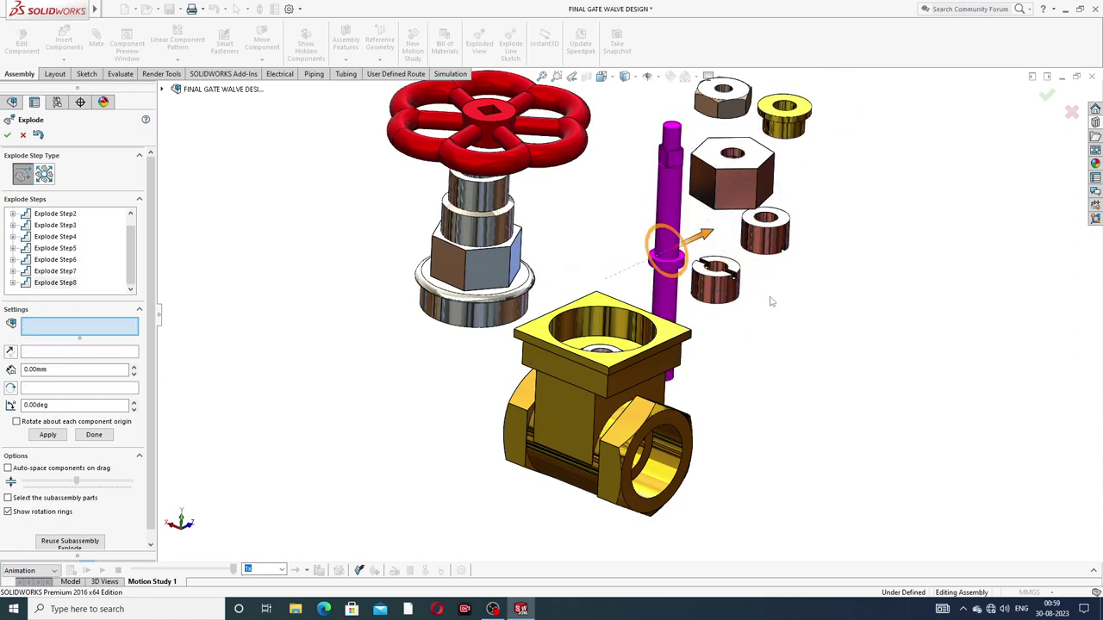
left_click(771, 302)
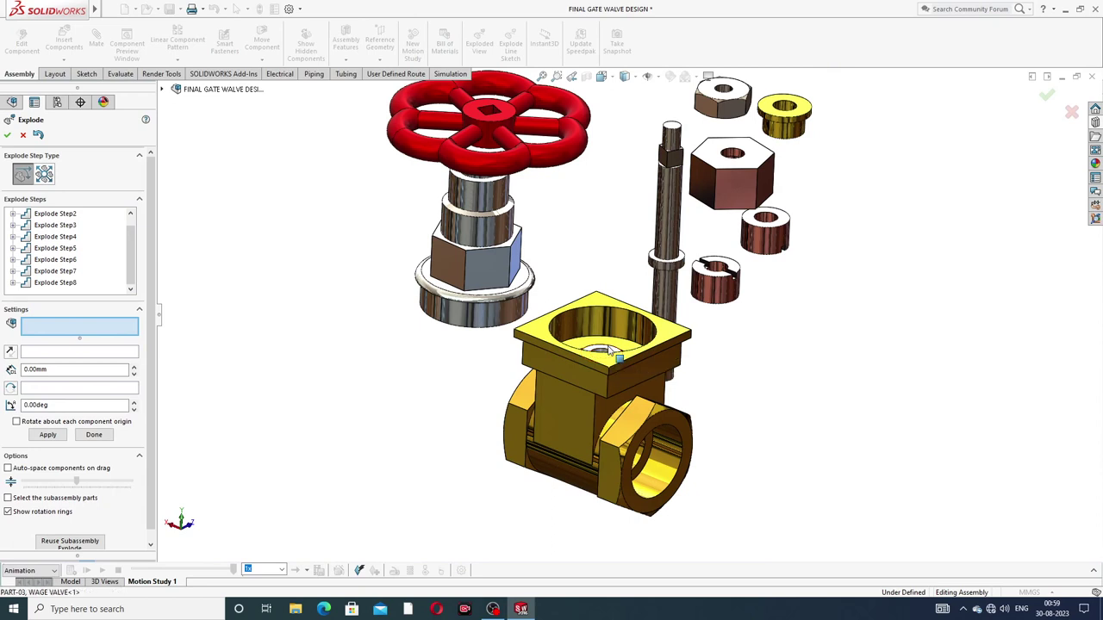
left_click(610, 350)
left_click_drag(606, 334, 608, 176)
Explode PART-01, VALVE BODY along X beneath the union and finish the exploded view
left_click(649, 376)
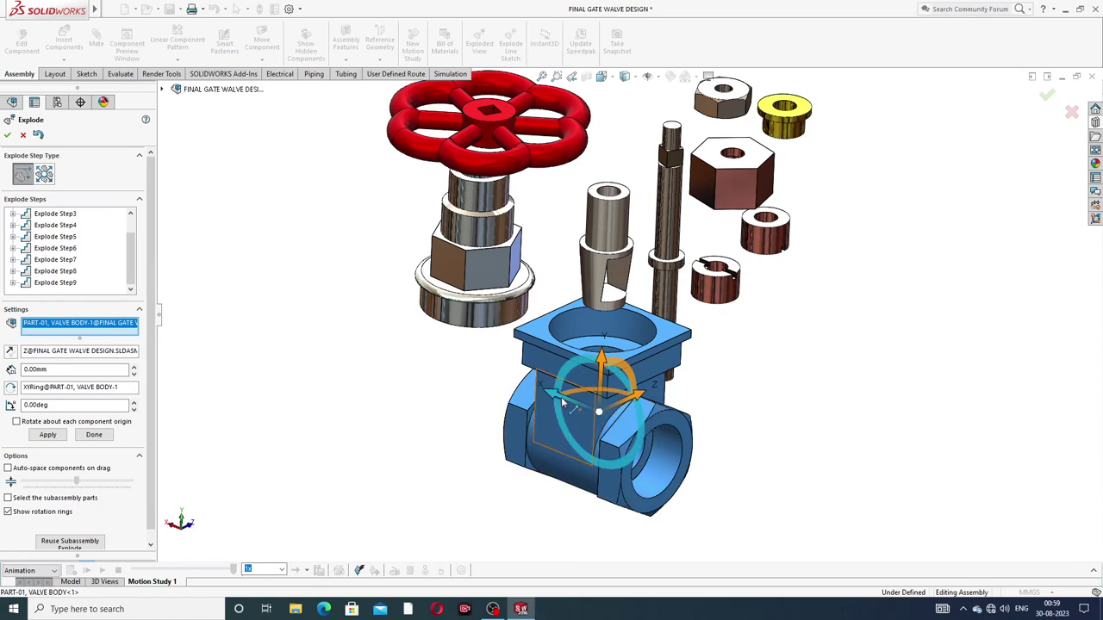
left_click_drag(563, 402, 552, 443)
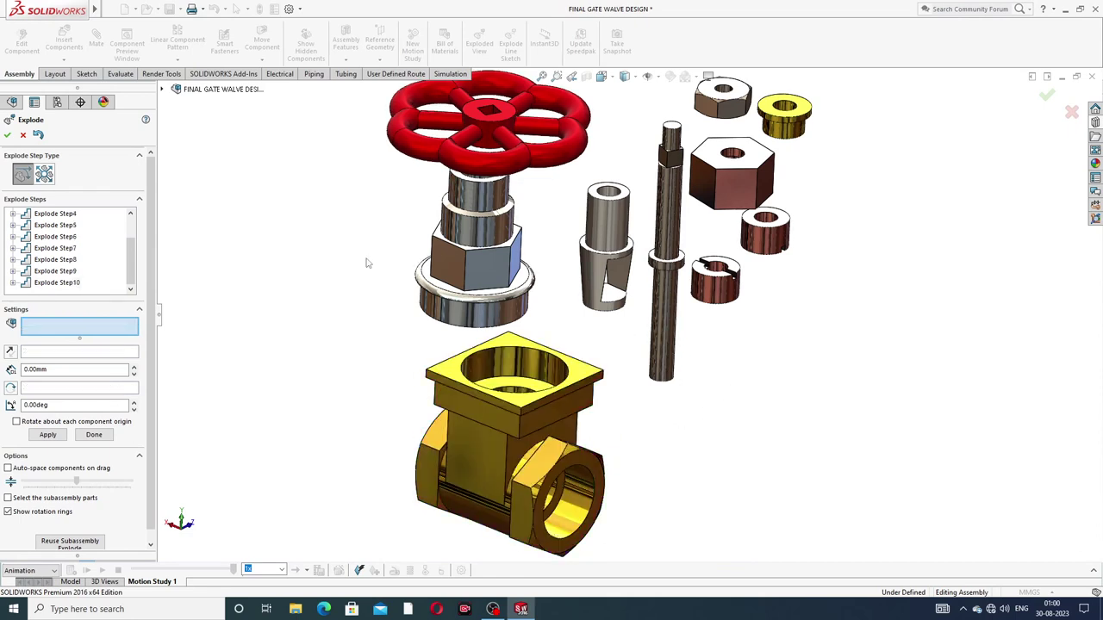
left_click(6, 135)
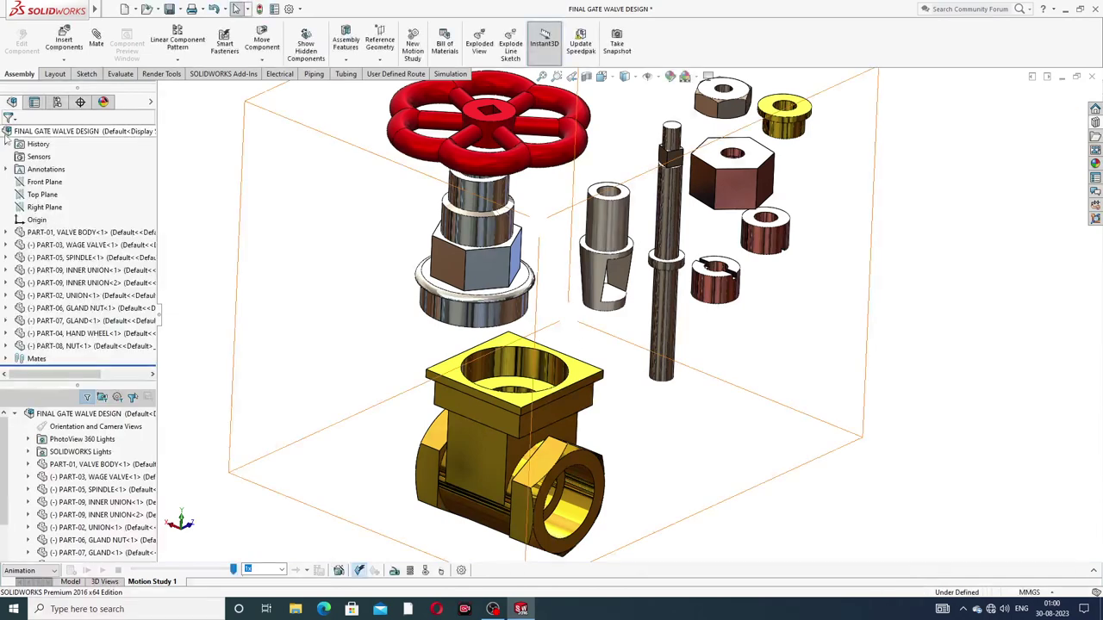
Collapse the exploded gate valve assembly, explode it again as a check, and leave it collapsed
right_click(81, 134)
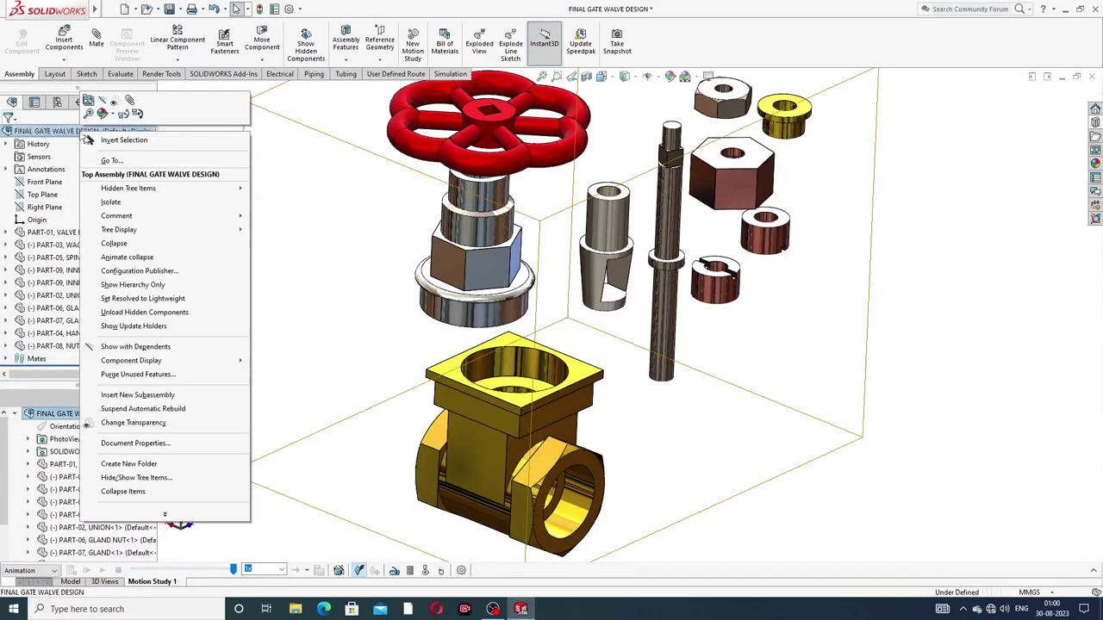
left_click(114, 243)
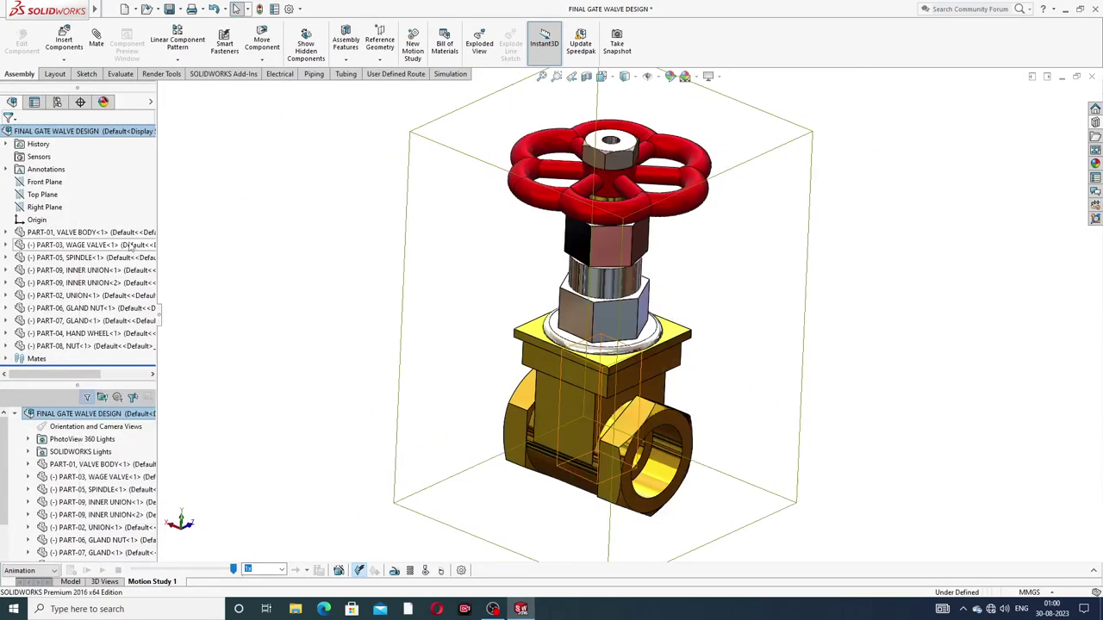
right_click(109, 134)
left_click(140, 246)
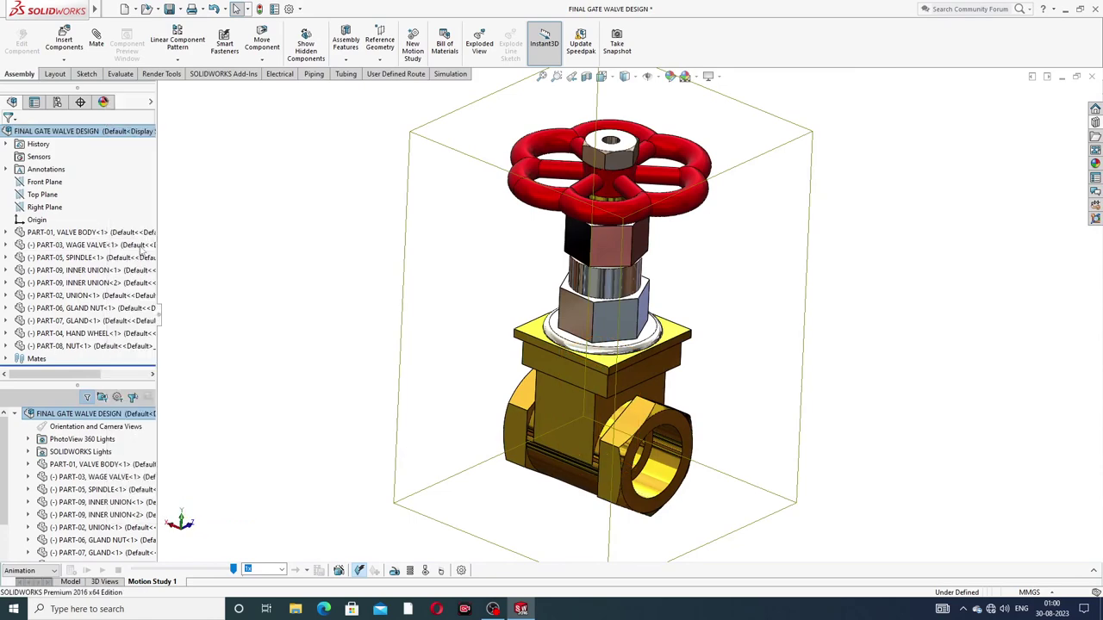
right_click(128, 134)
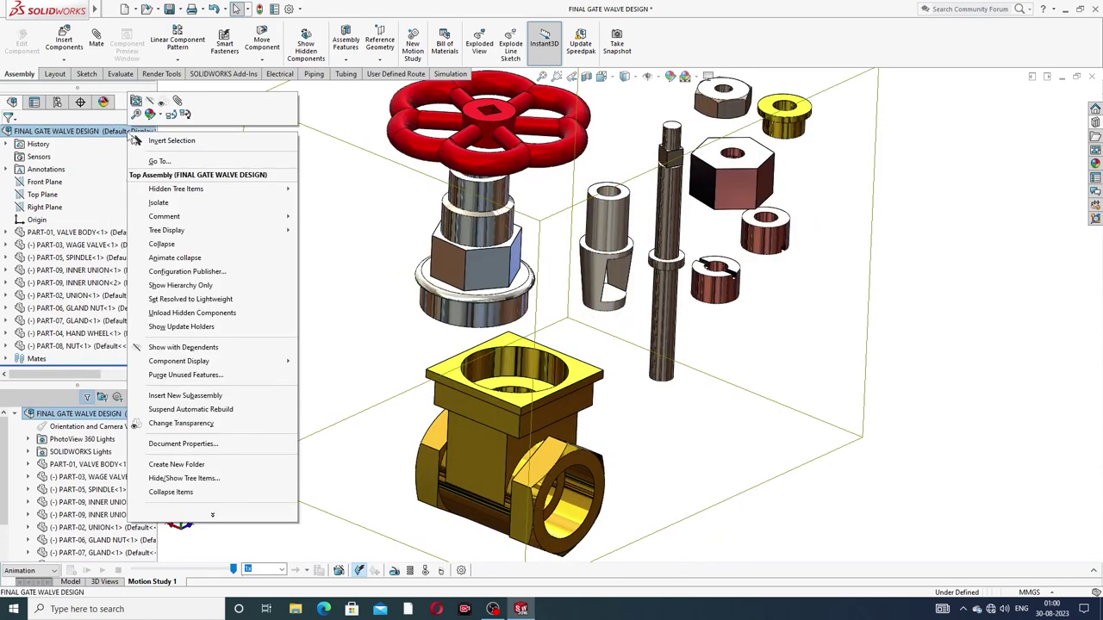
left_click(162, 244)
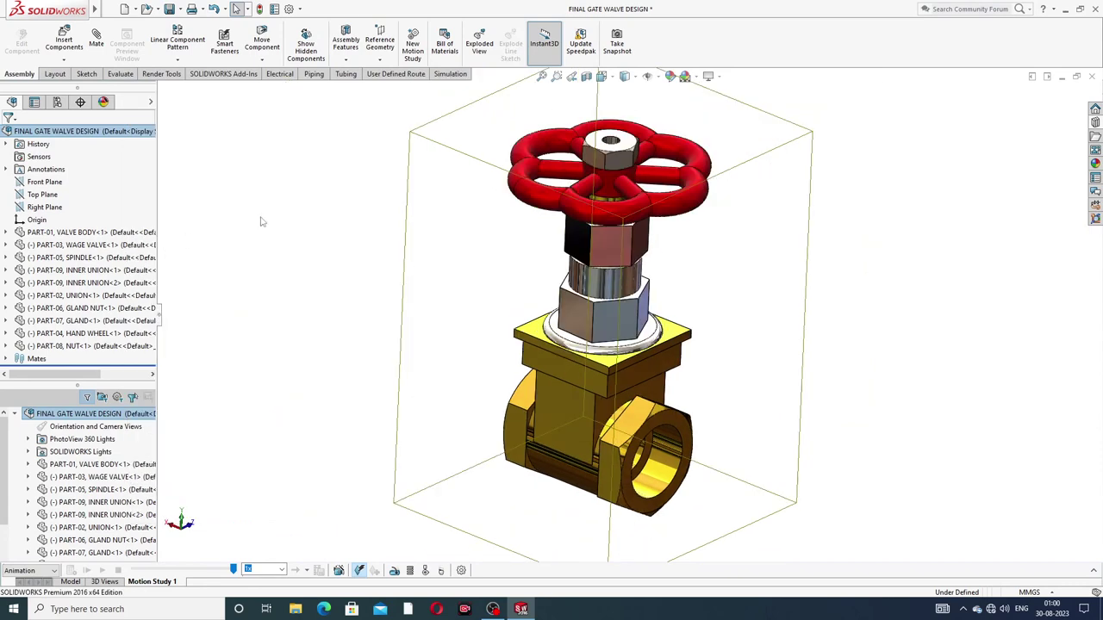
Add a rotate-model animation with one clockwise rotation about the Y-axis, starting at 0 seconds, and calculate the motion study
left_click(340, 570)
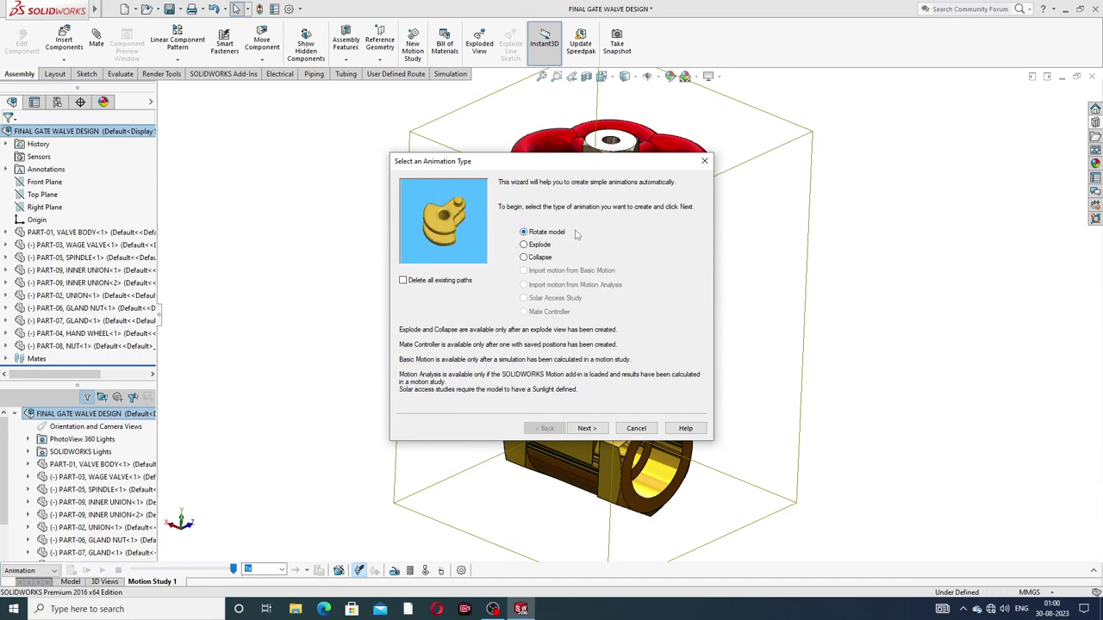
left_click(586, 431)
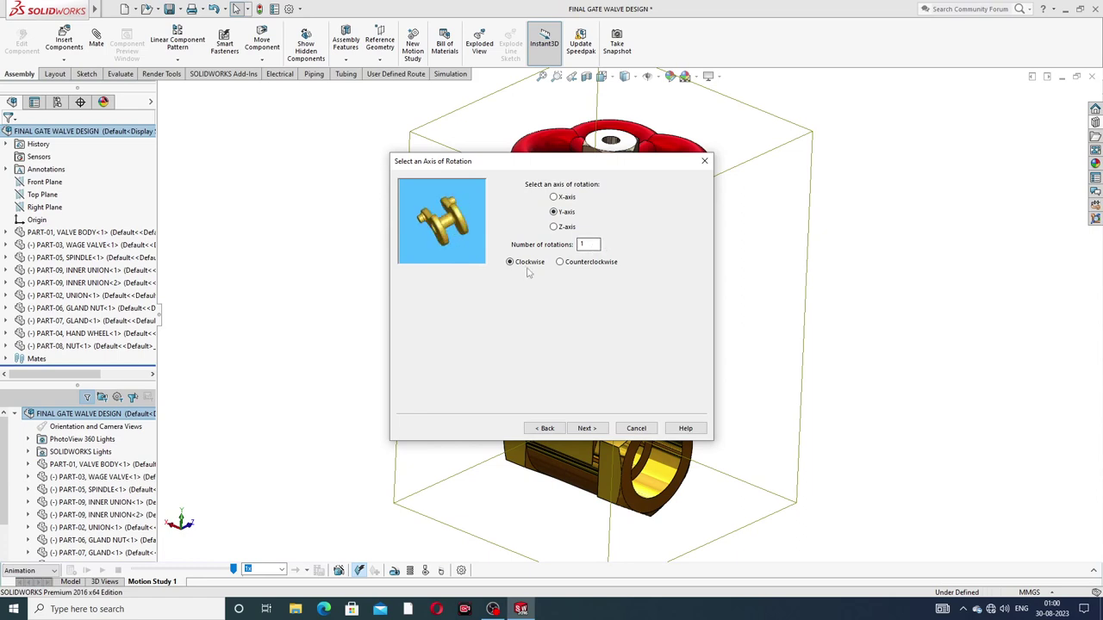
left_click(586, 428)
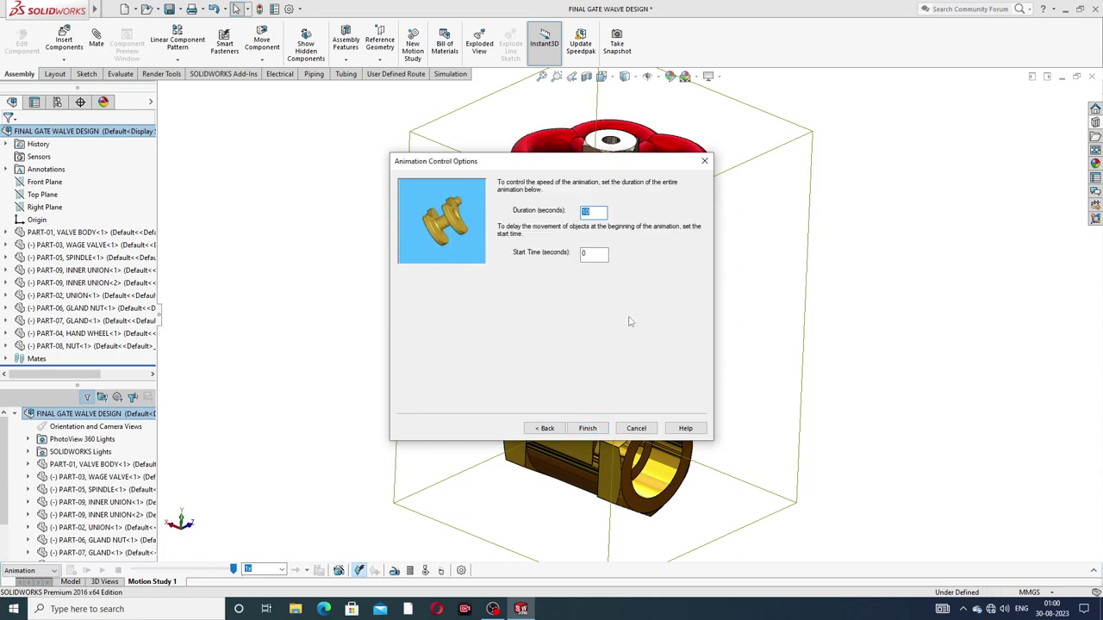
left_click(593, 211)
left_click(589, 429)
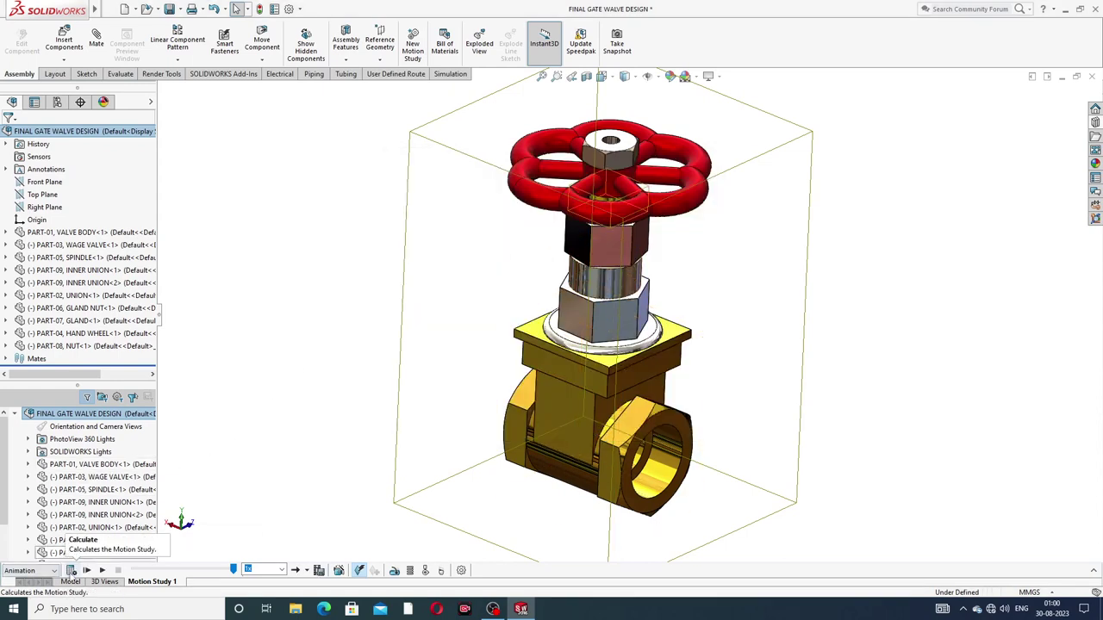
left_click(71, 570)
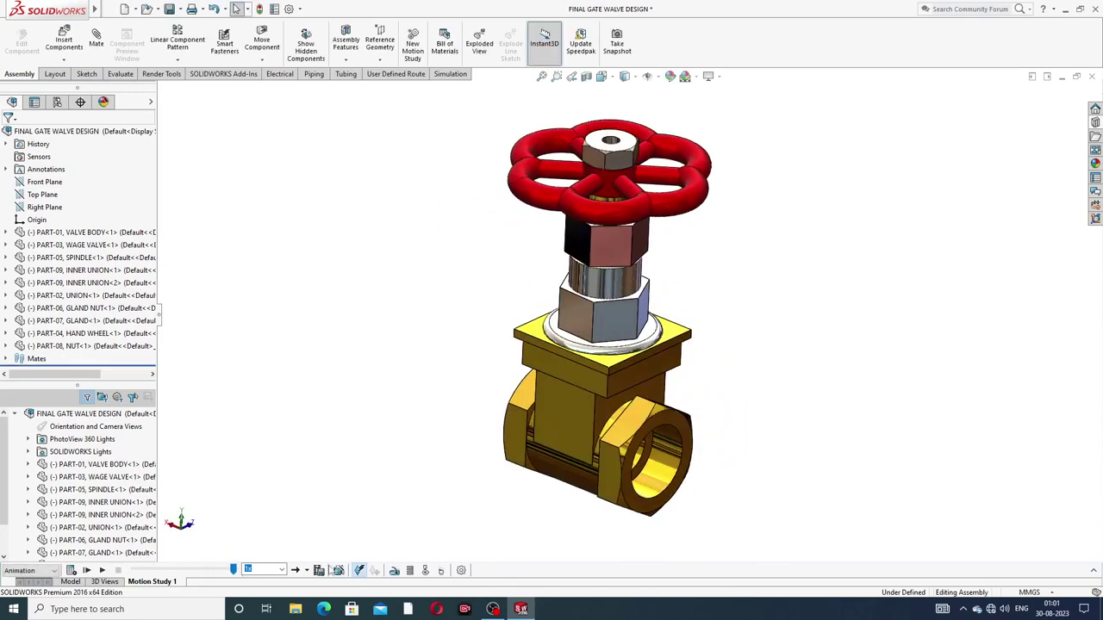
Add an explode animation to the motion study with a duration of 11 seconds and a start time of 6 seconds
left_click(338, 570)
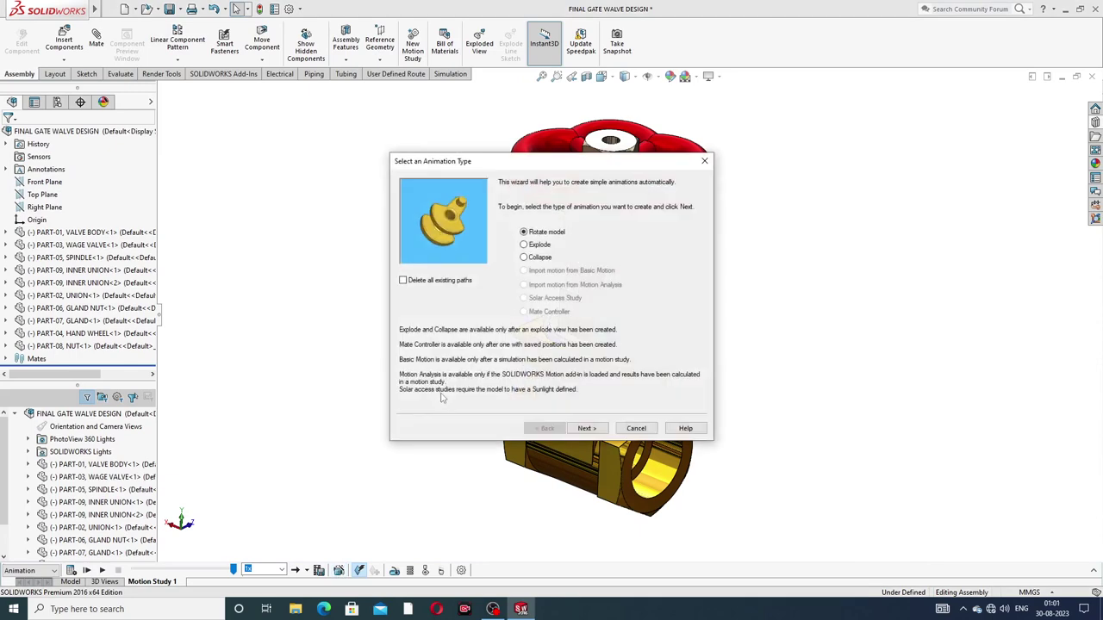
left_click(537, 244)
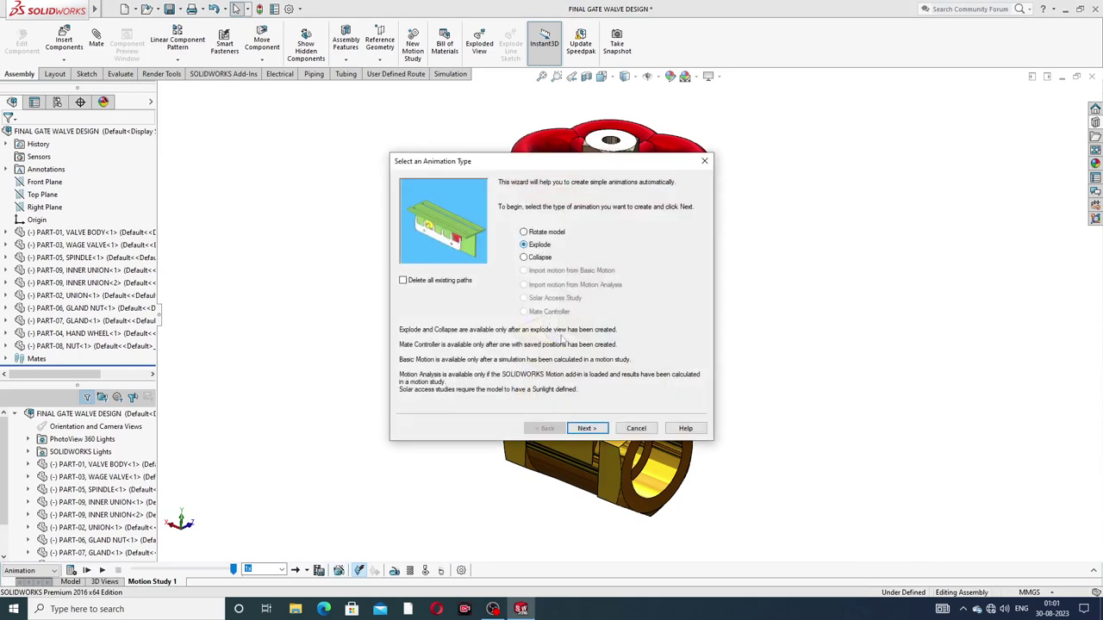
left_click(585, 428)
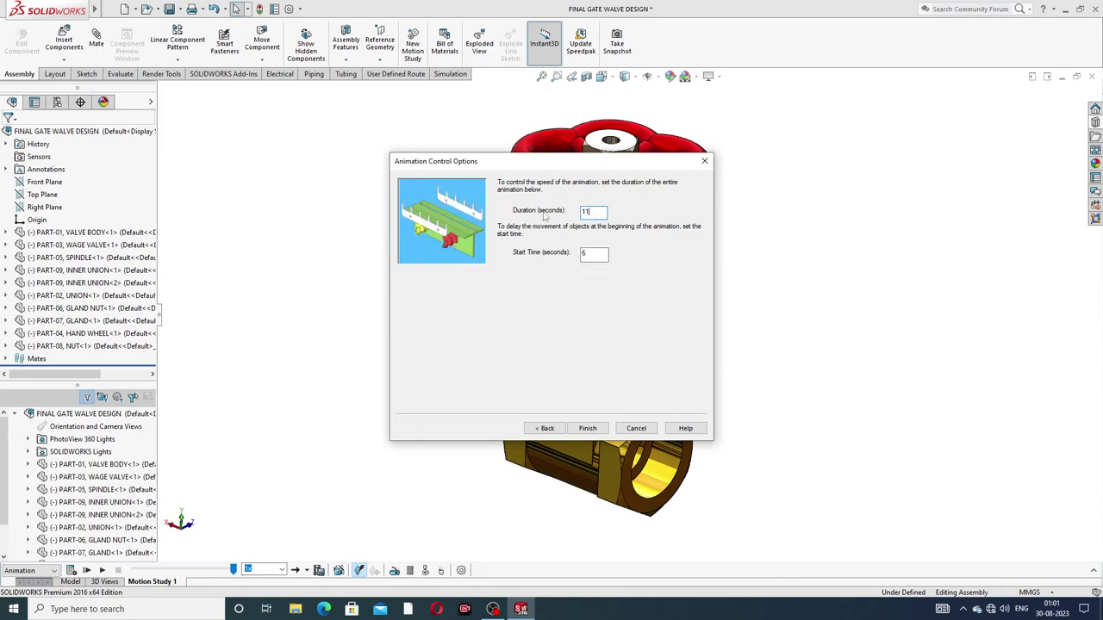
left_click(588, 428)
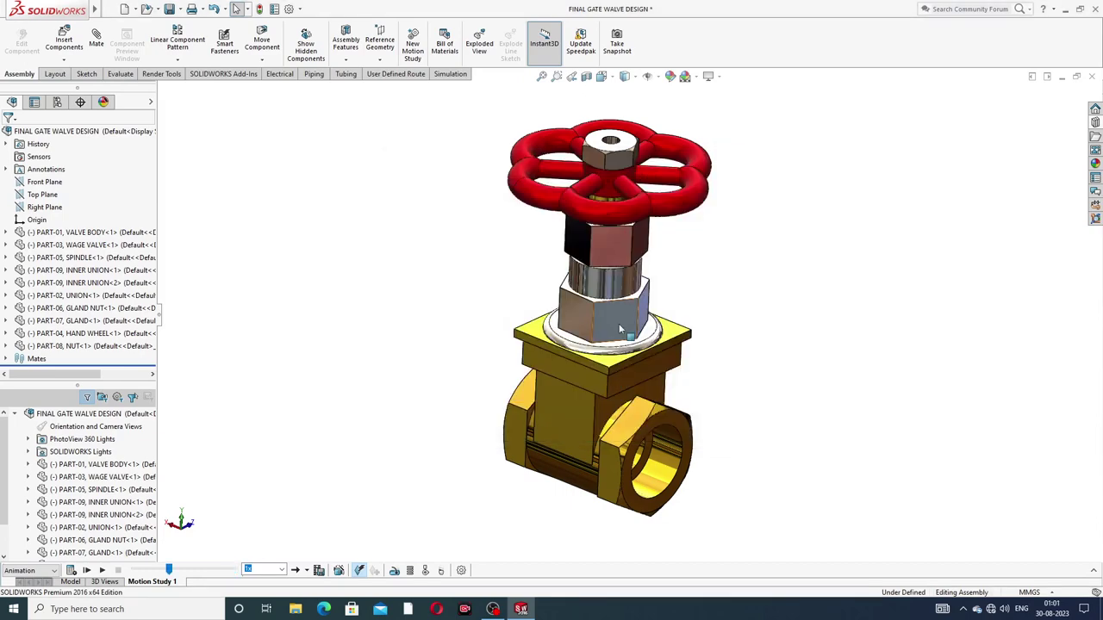
Add a collapse animation lasting 11 seconds with a start time of 17 seconds, and calculate the motion study
left_click(339, 571)
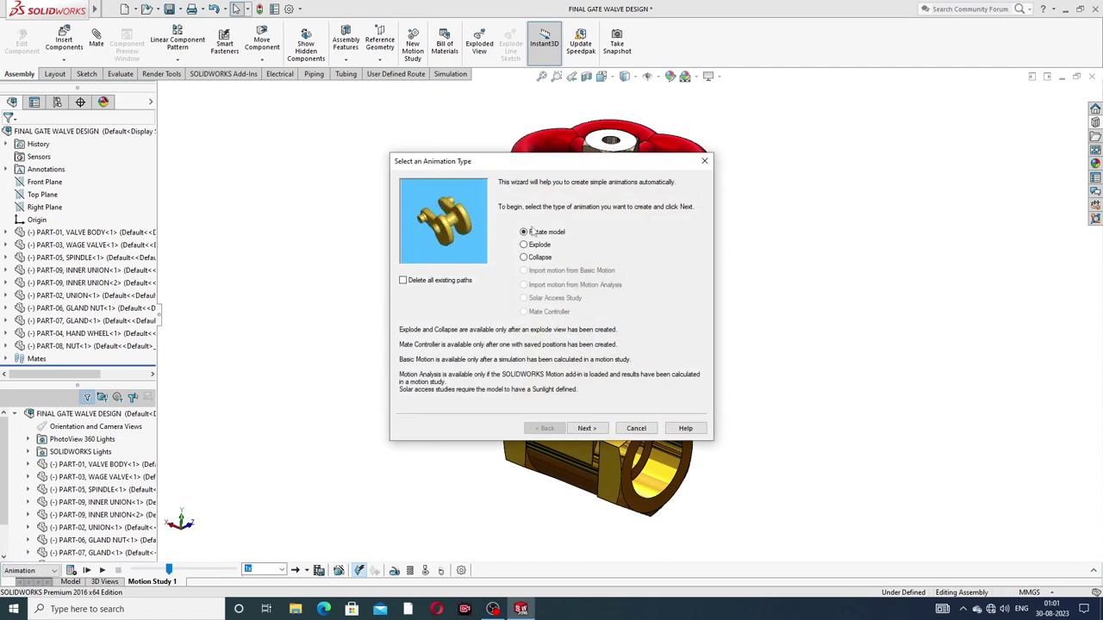
left_click(586, 428)
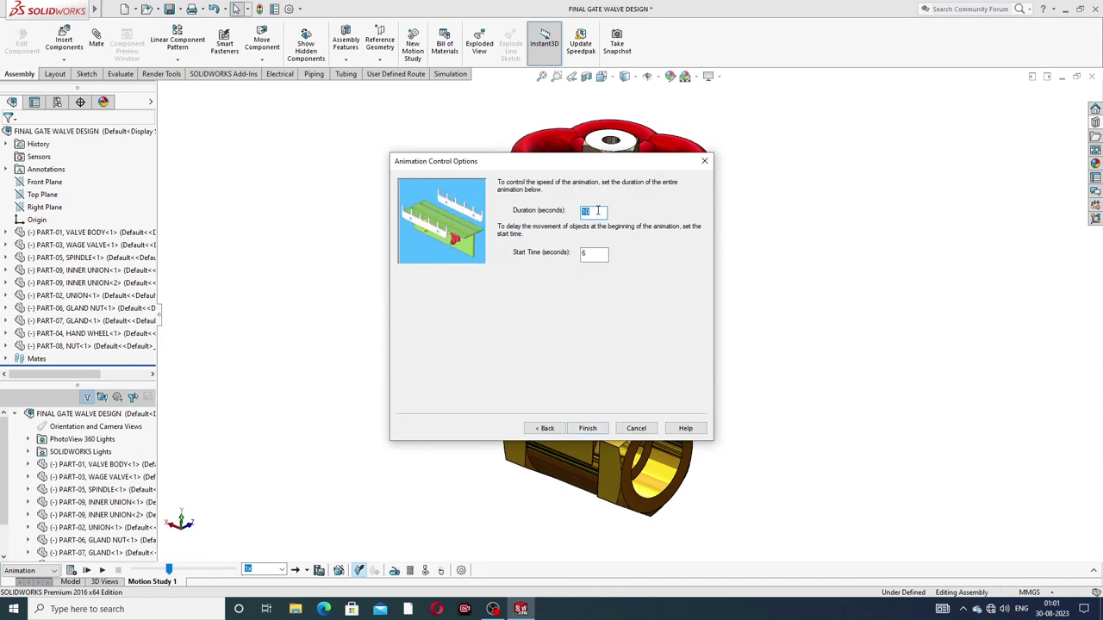
key("Tab")
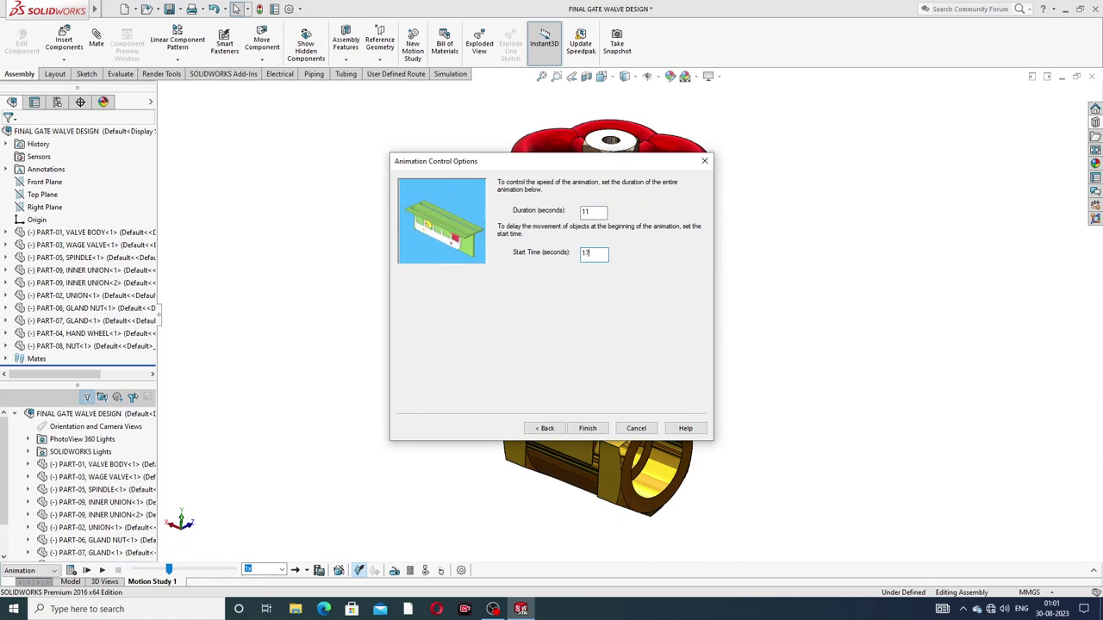
left_click(588, 429)
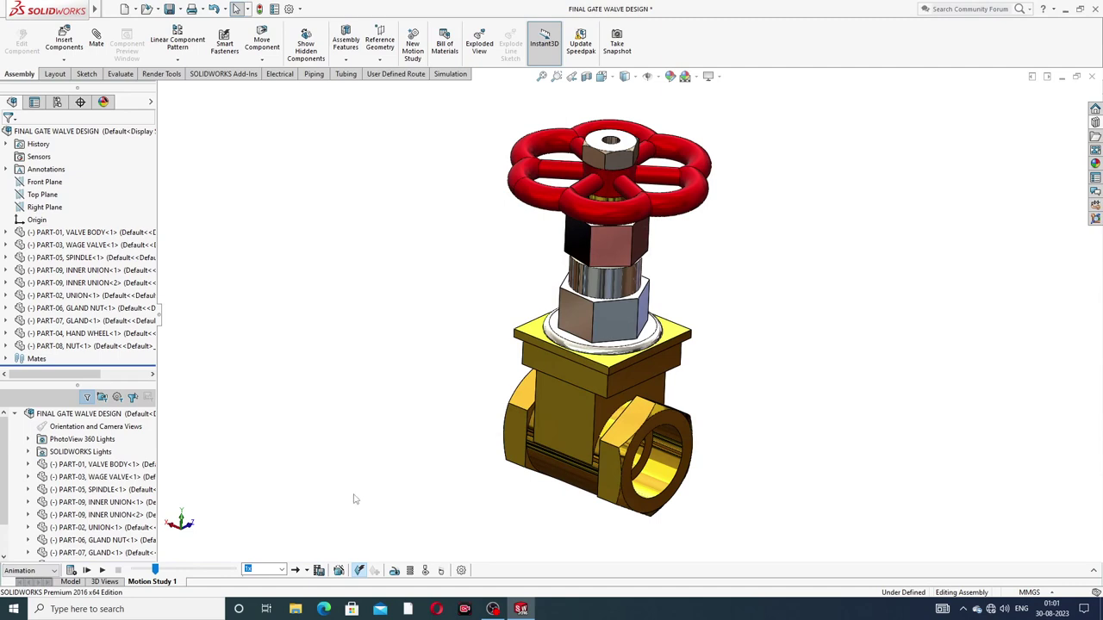
left_click(72, 570)
Add a constant-speed rotary motor of 20 RPM to the hub face of PART-04, HAND WHEEL, and calculate and play the study from the start
left_click(394, 572)
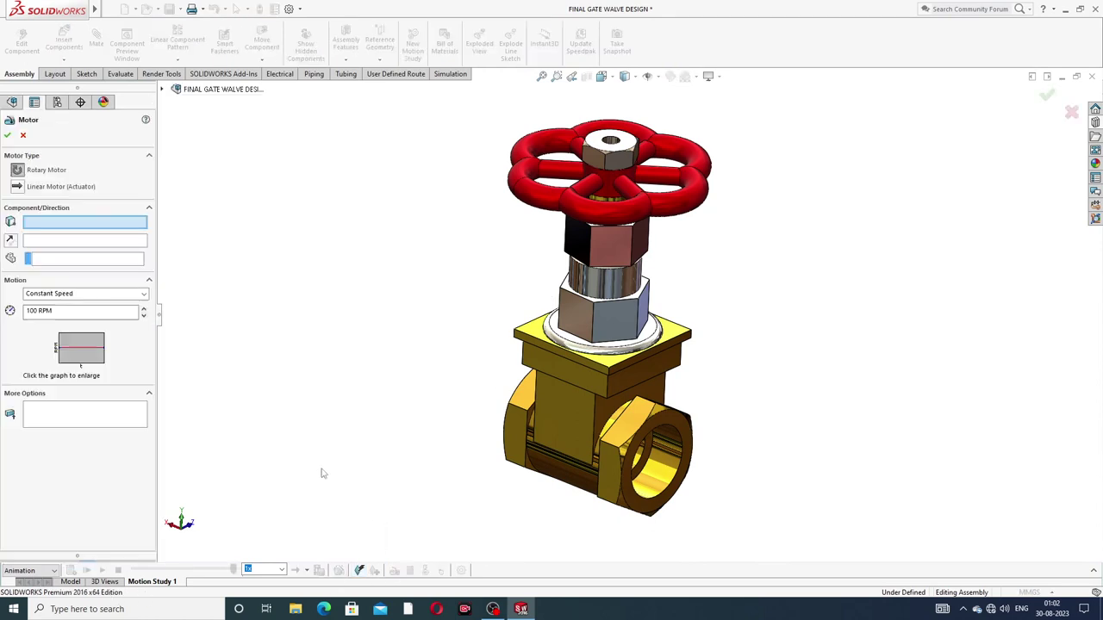
left_click(610, 183)
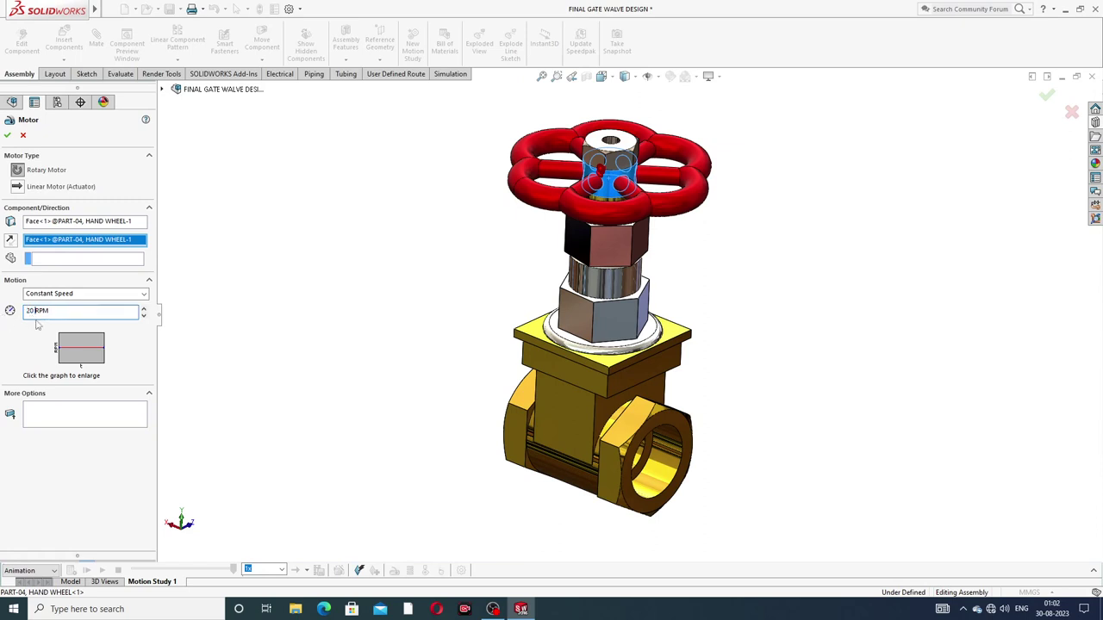
left_click(7, 136)
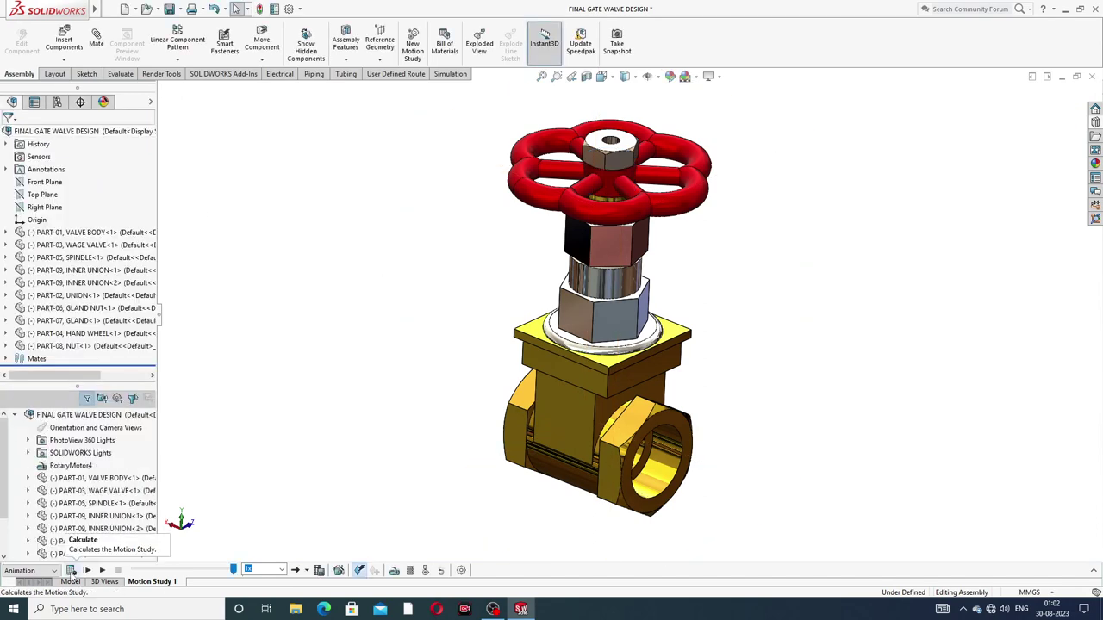
left_click(72, 570)
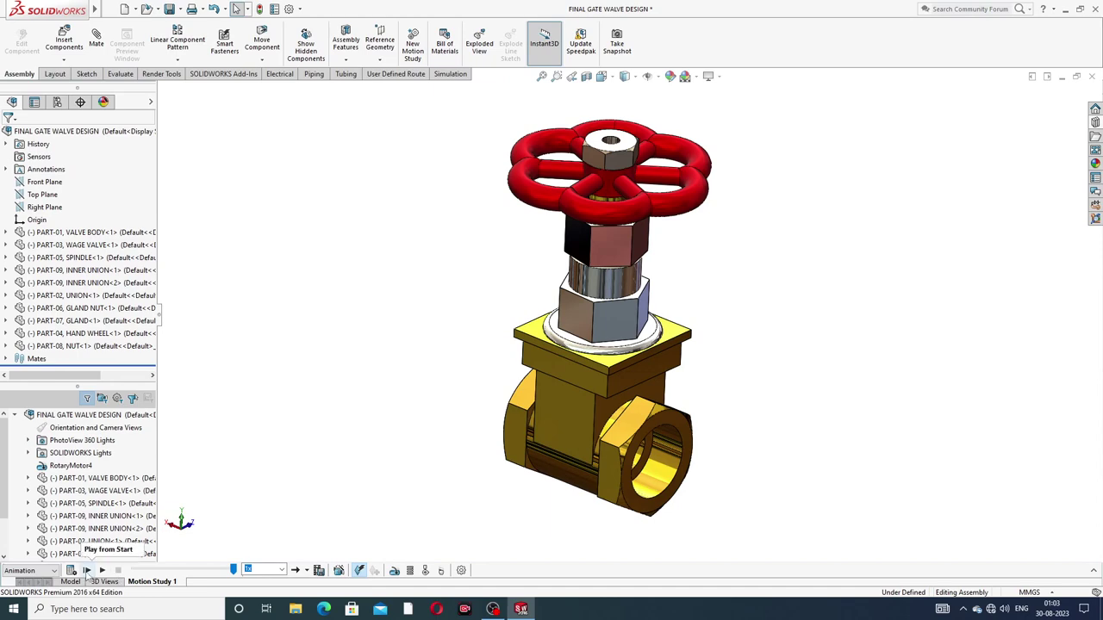
left_click(87, 571)
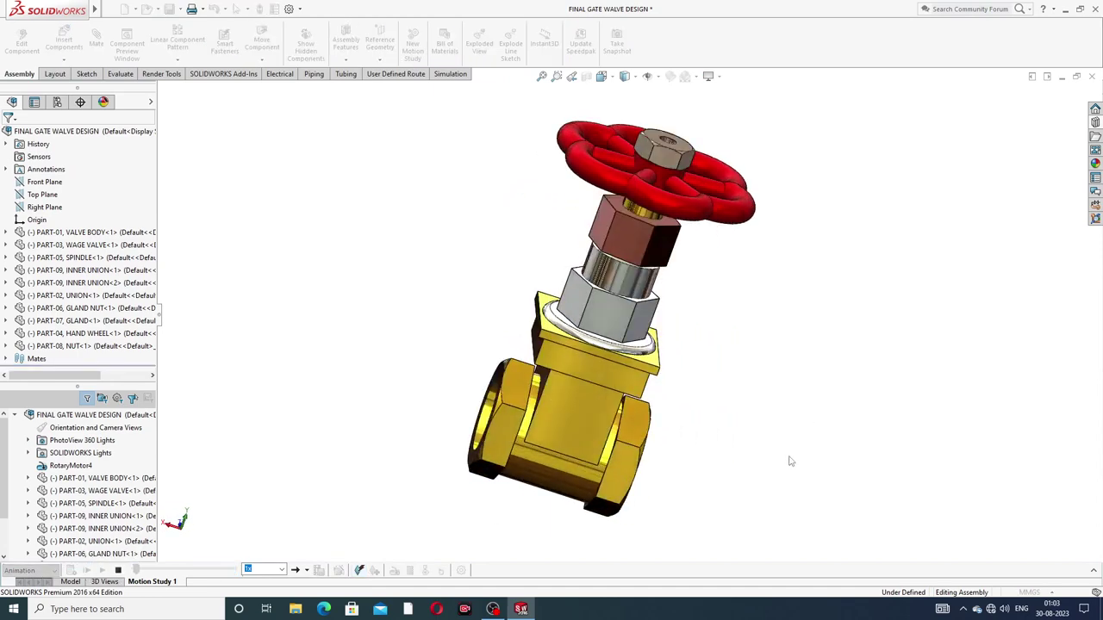